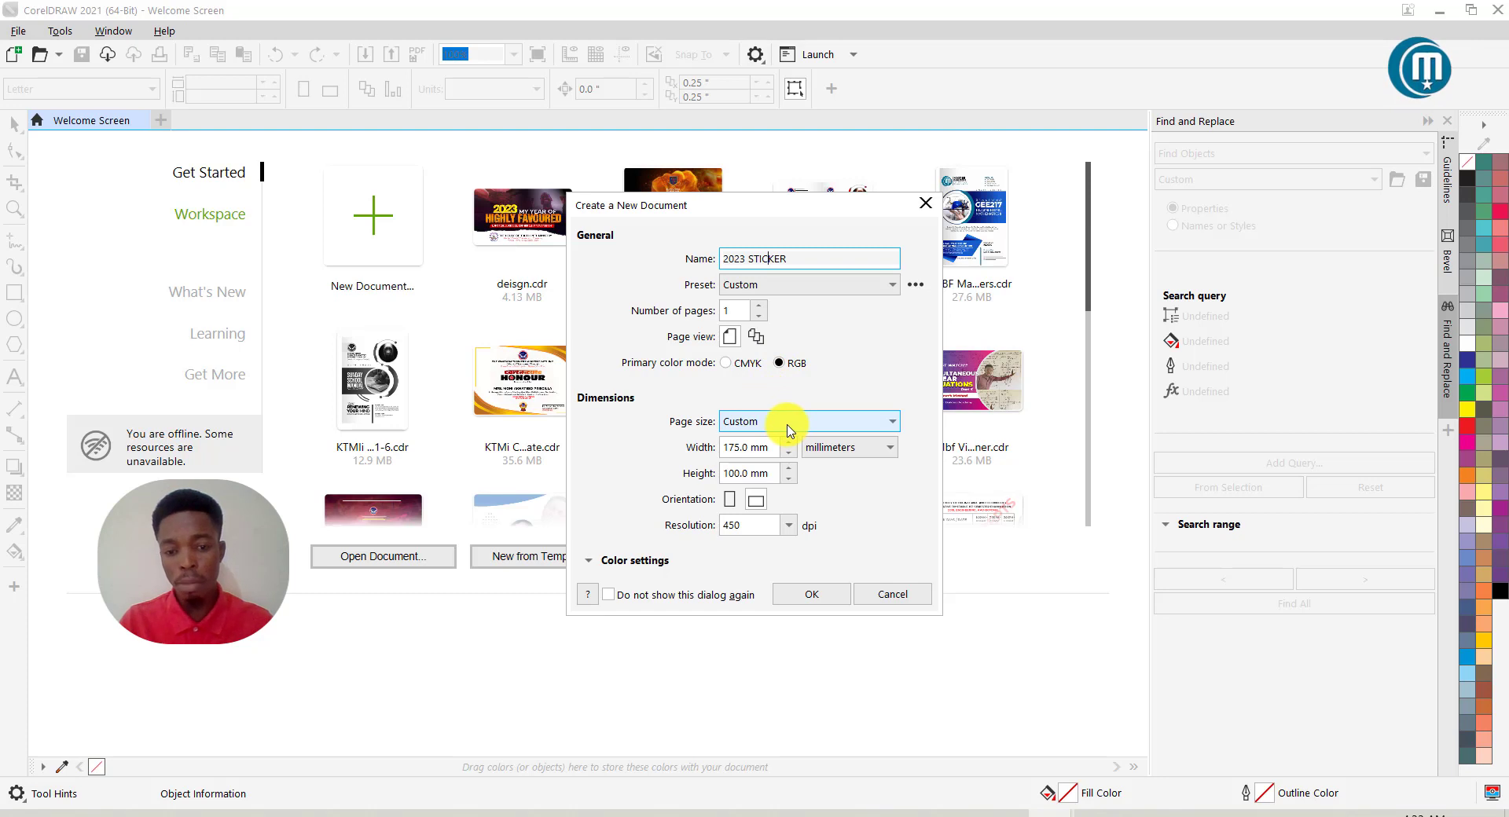
Keep width 175 mm and height 100 mm, set resolution to 300 dpi, and create the document.
click(745, 452)
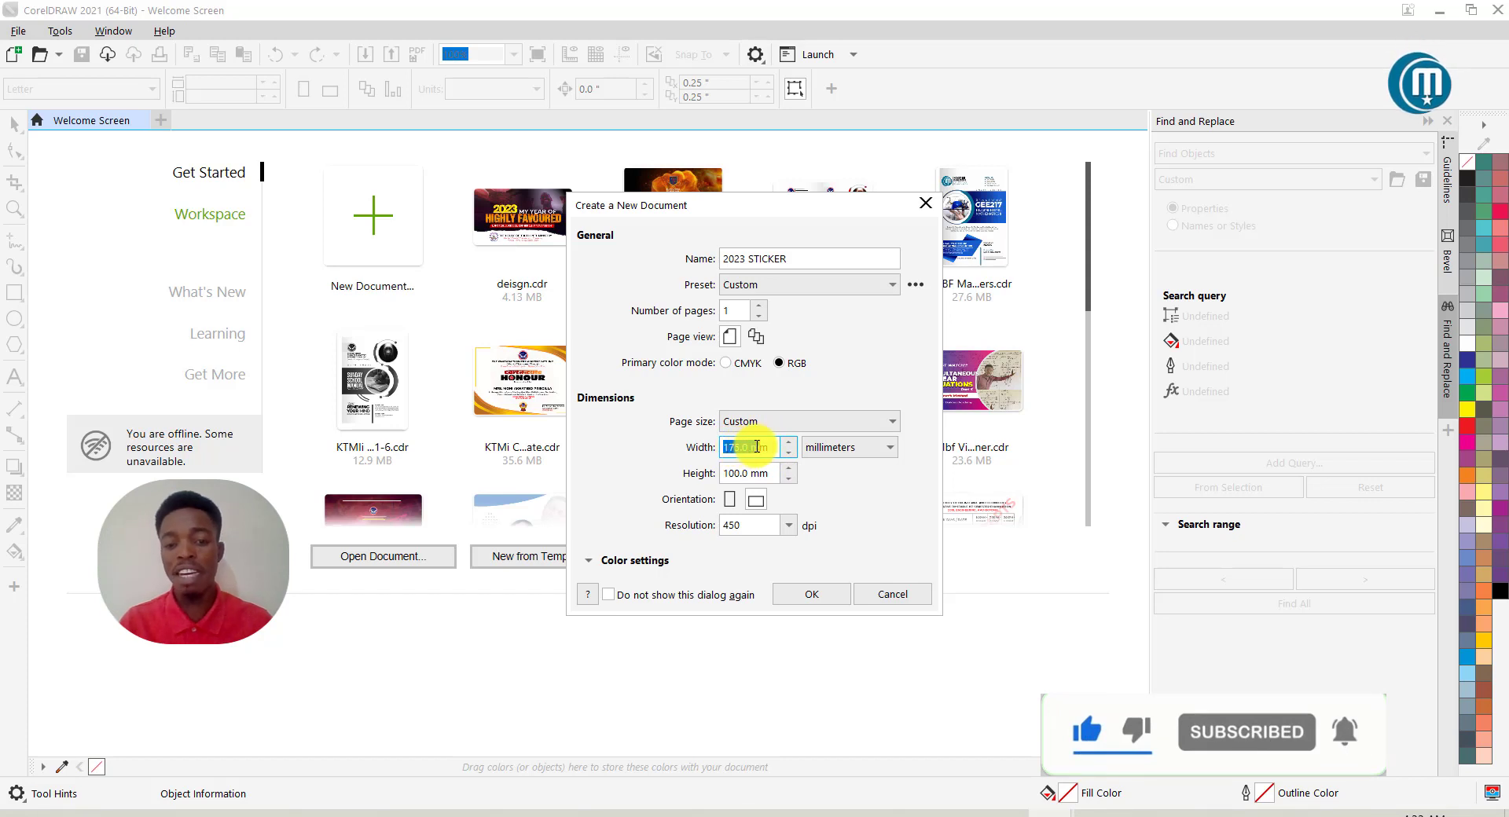
click(733, 473)
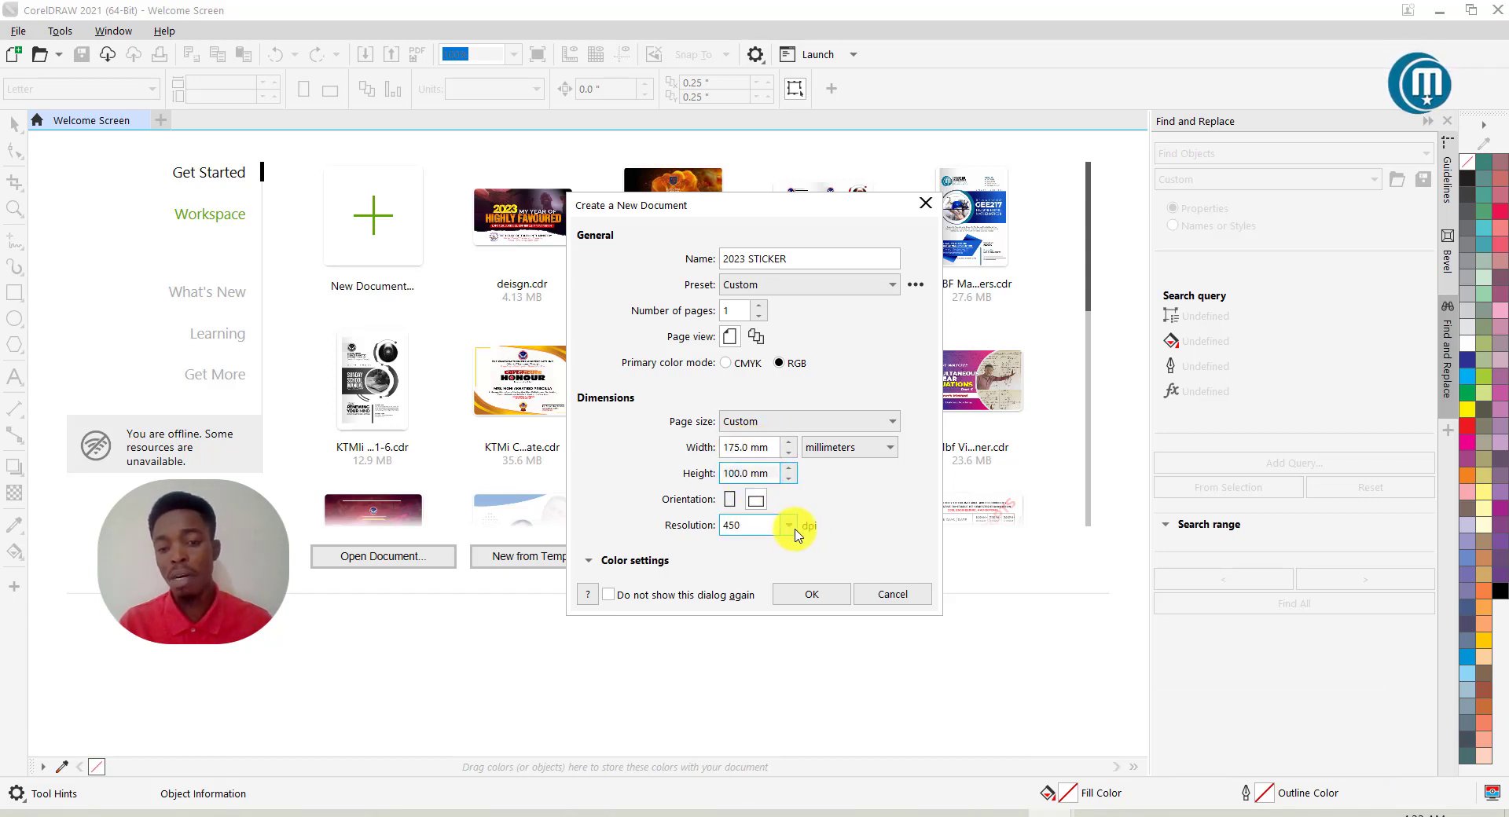
drag(749, 529, 711, 526)
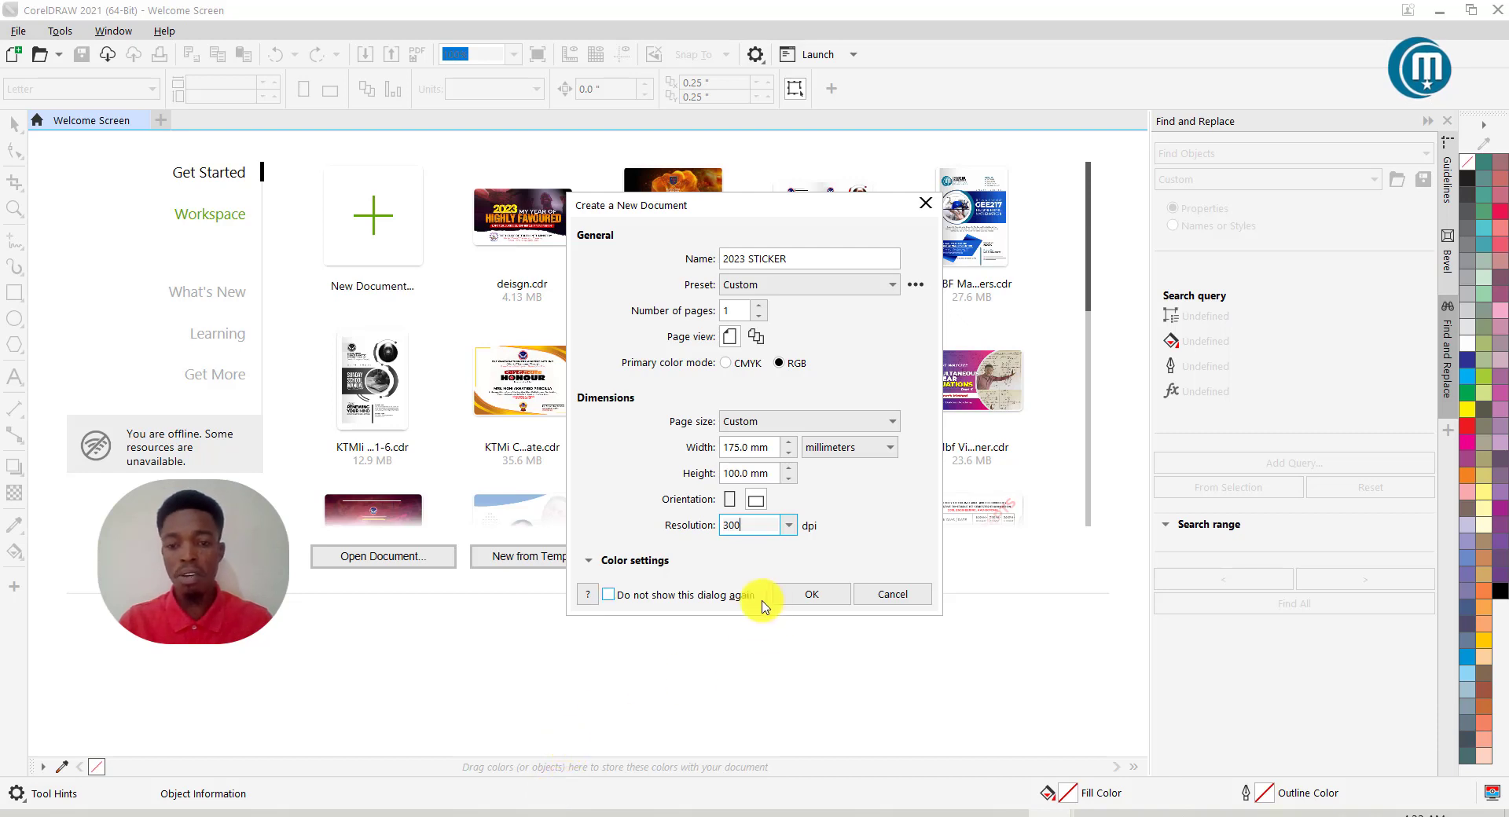
click(807, 597)
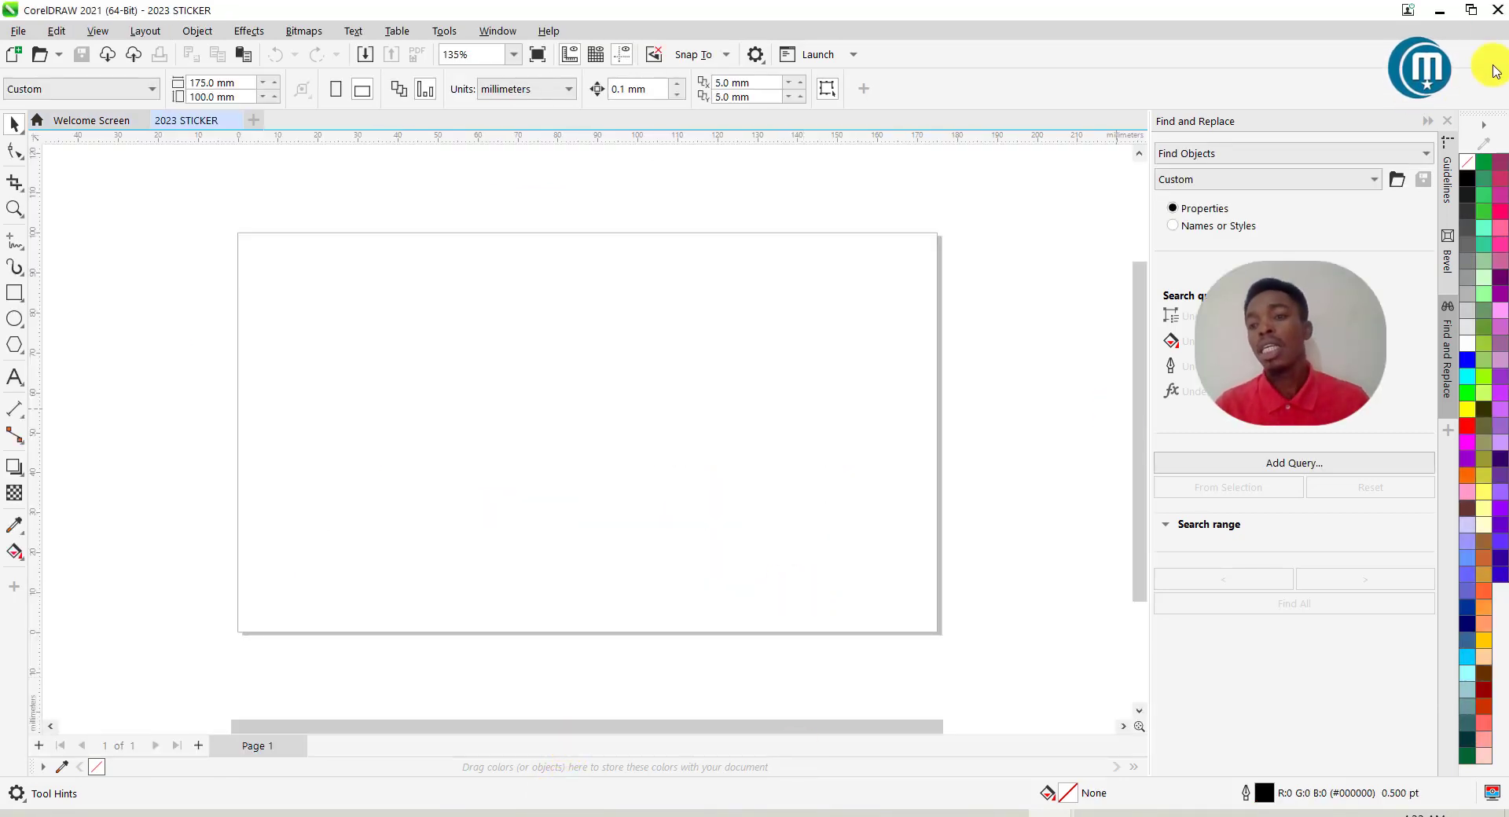
Collapse the Find and Replace docker to a tab.
click(1427, 121)
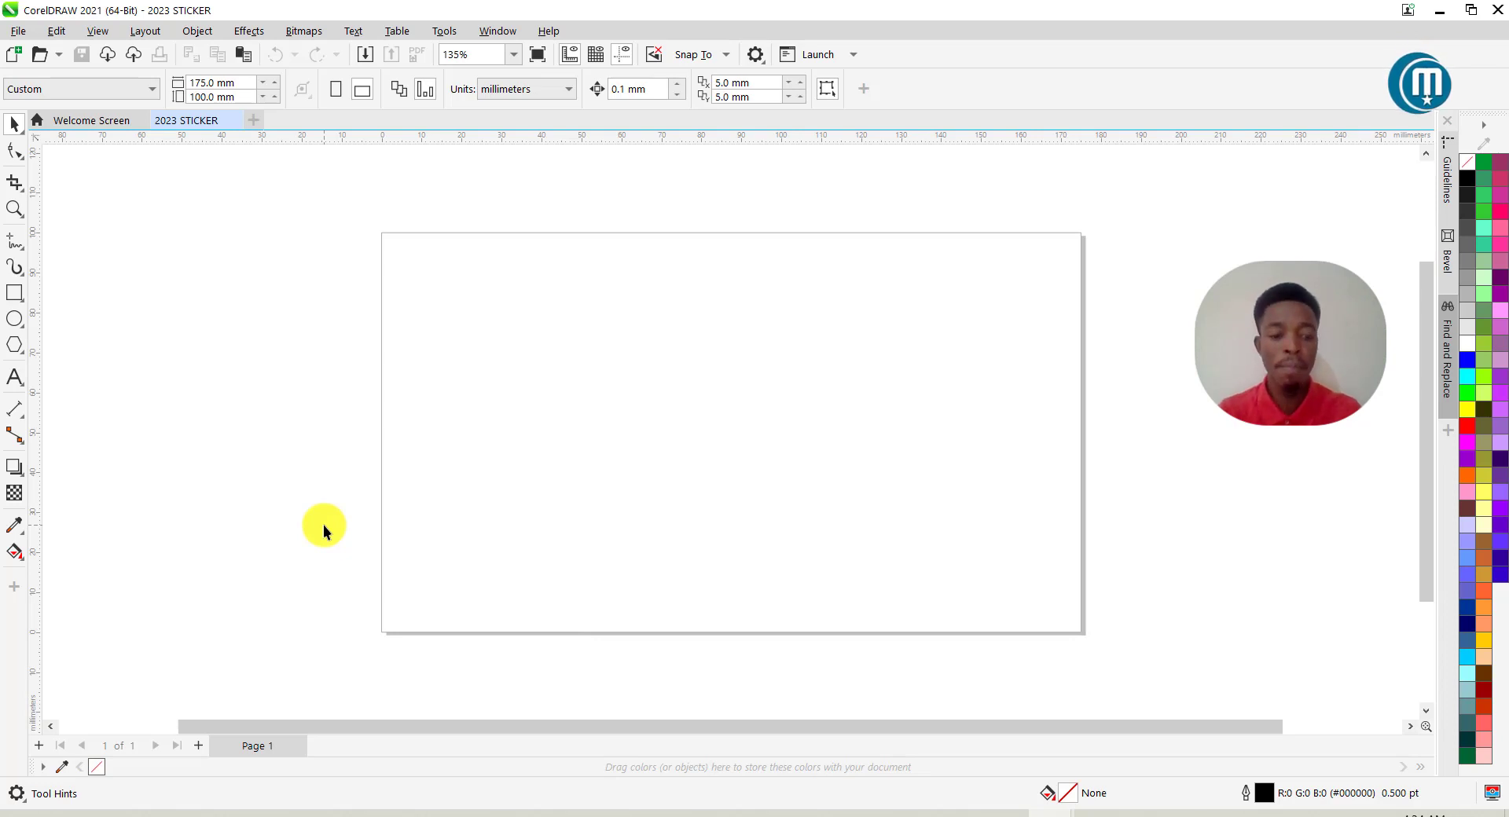
Select all five images in the ACC 2023 folder and drag them onto the sticker page.
mouse_move(235, 813)
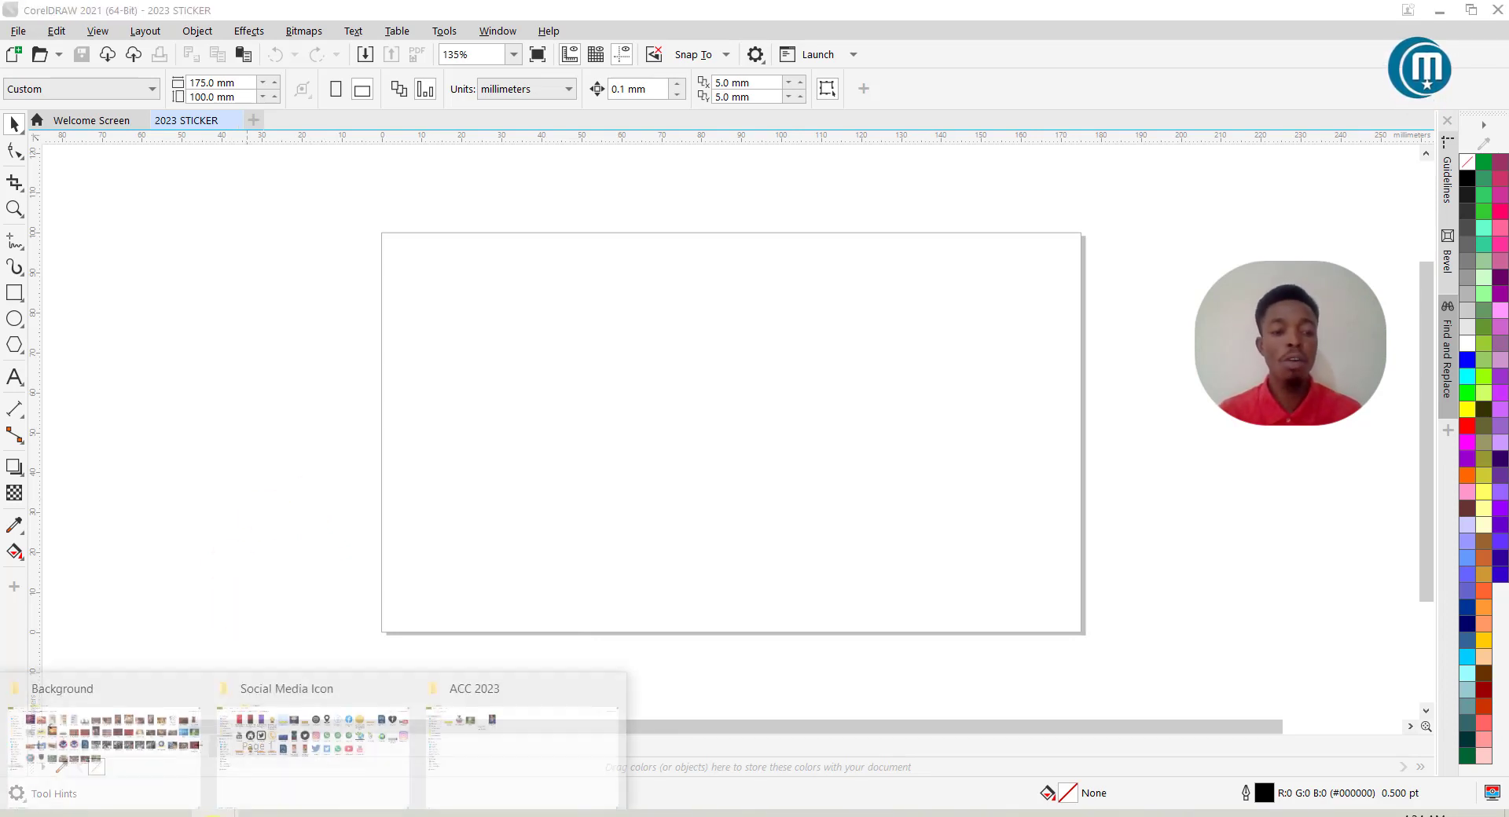
click(296, 751)
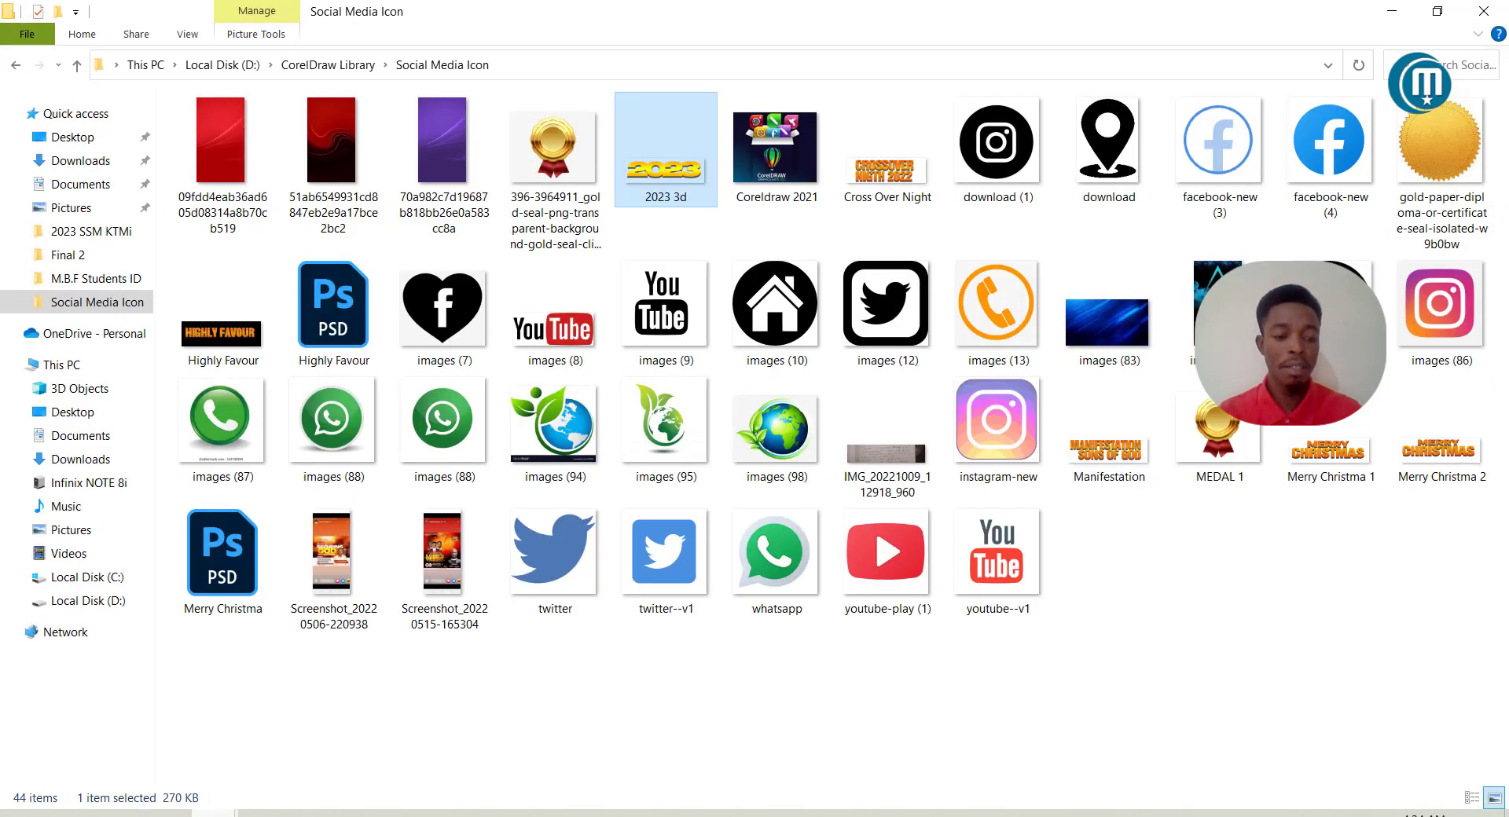
click(590, 735)
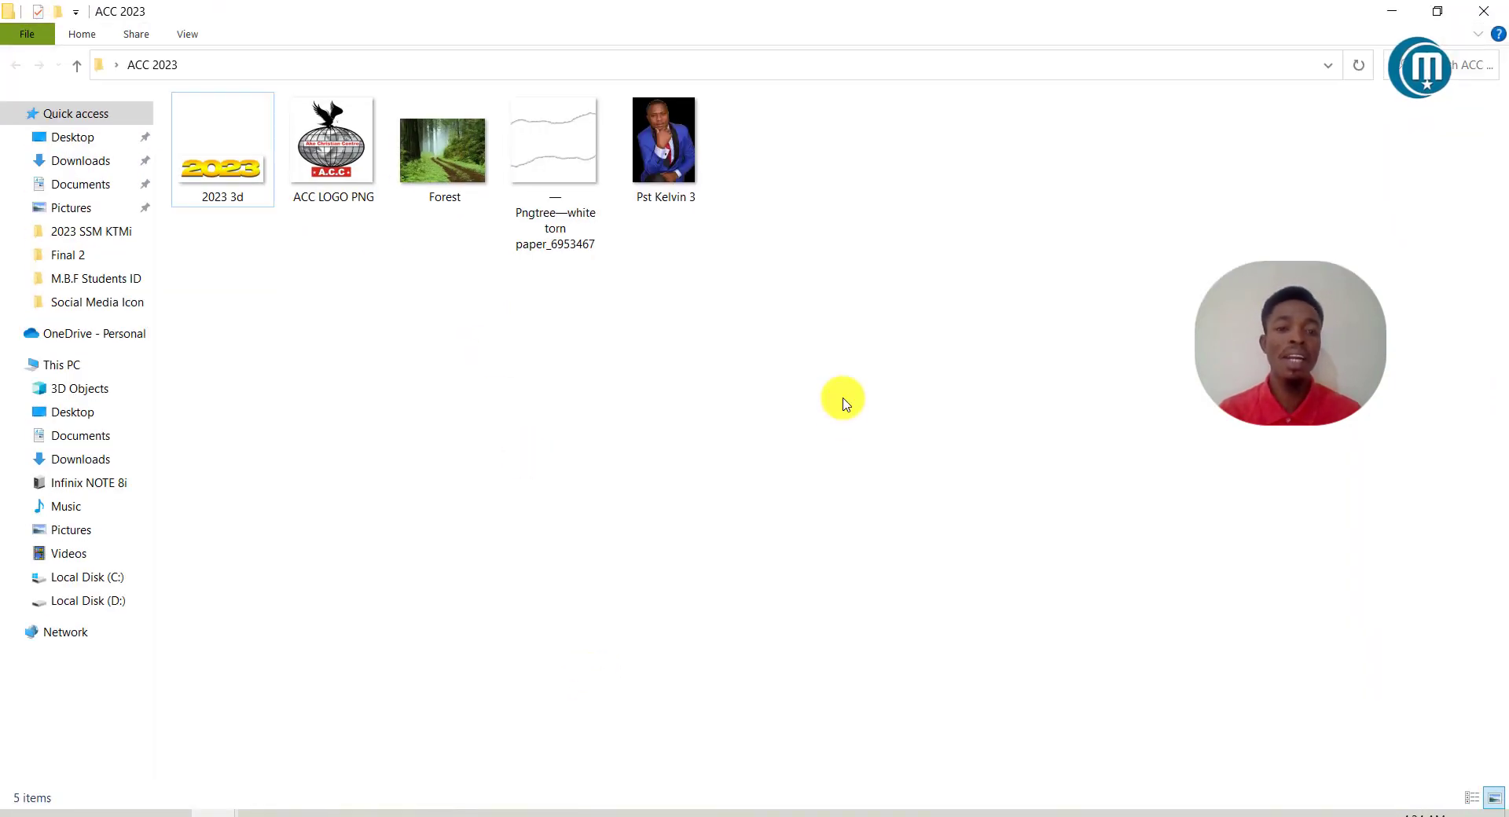
drag(846, 429, 194, 136)
drag(349, 152, 245, 330)
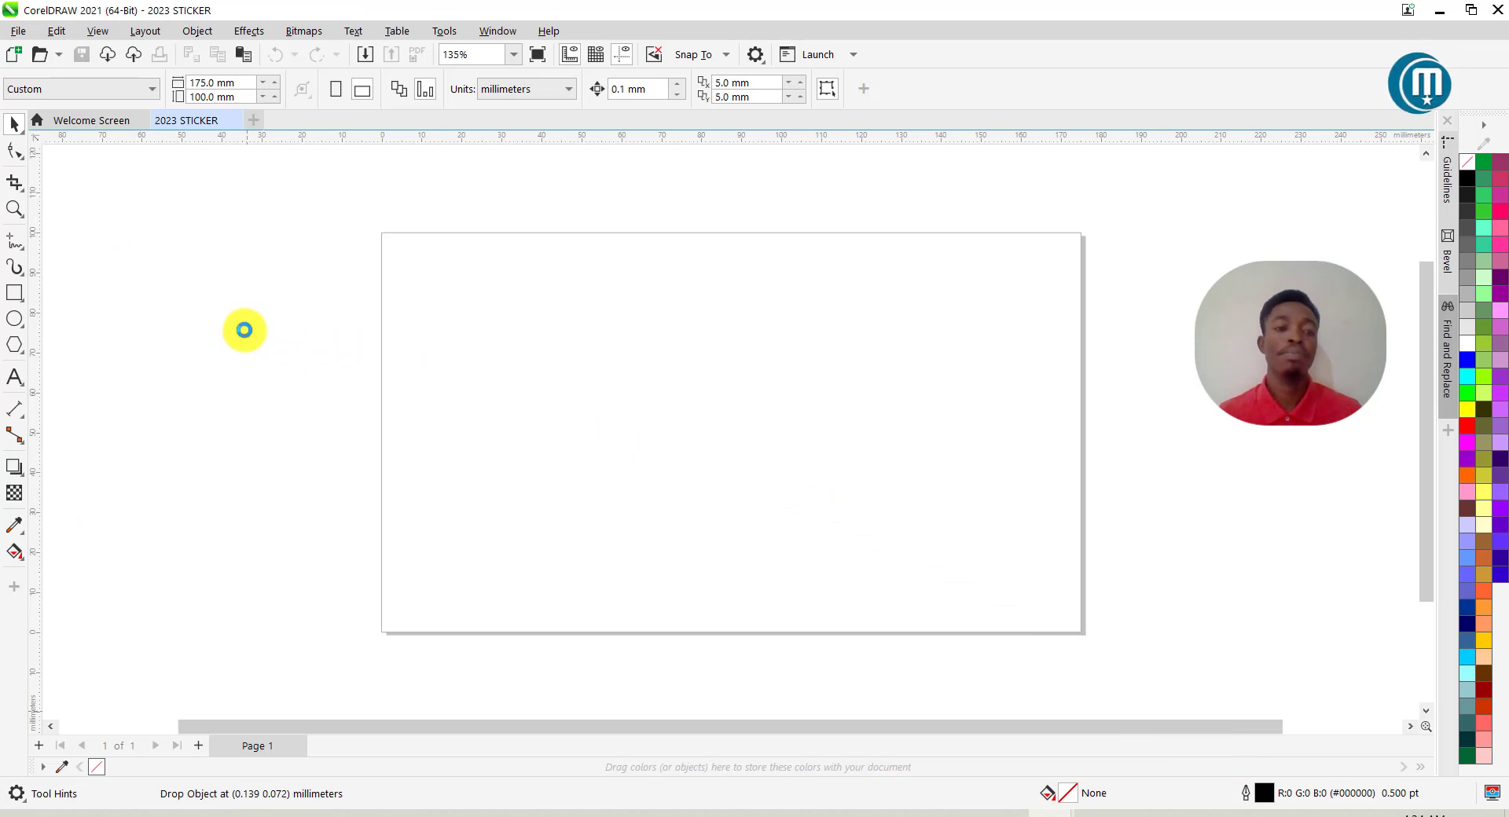
Shrink the 2023 graphic, man's photo, torn paper, forest image and globe logo beside the page.
scroll(785, 374, down, 5)
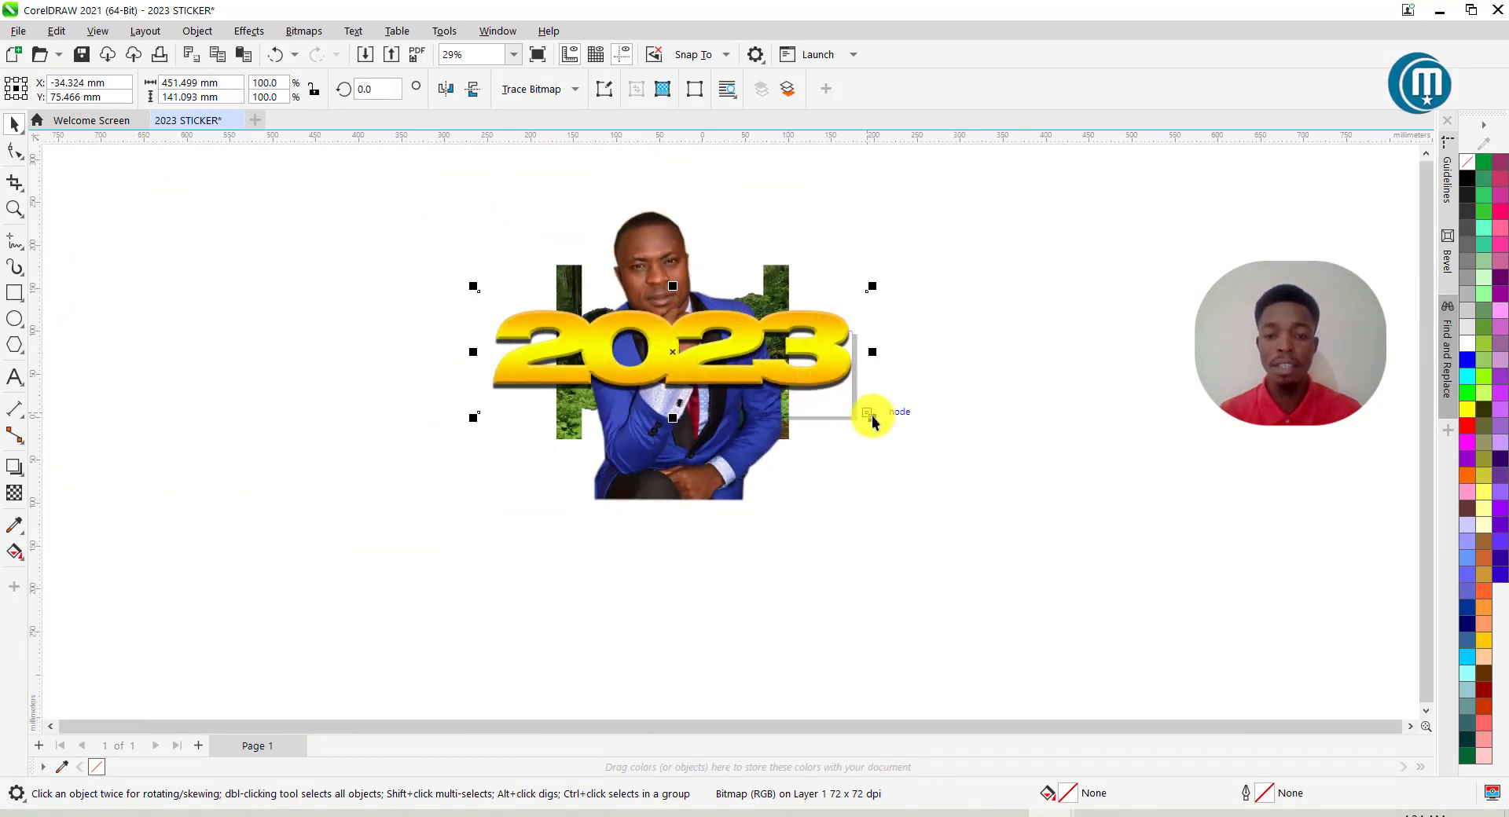
drag(873, 418, 584, 327)
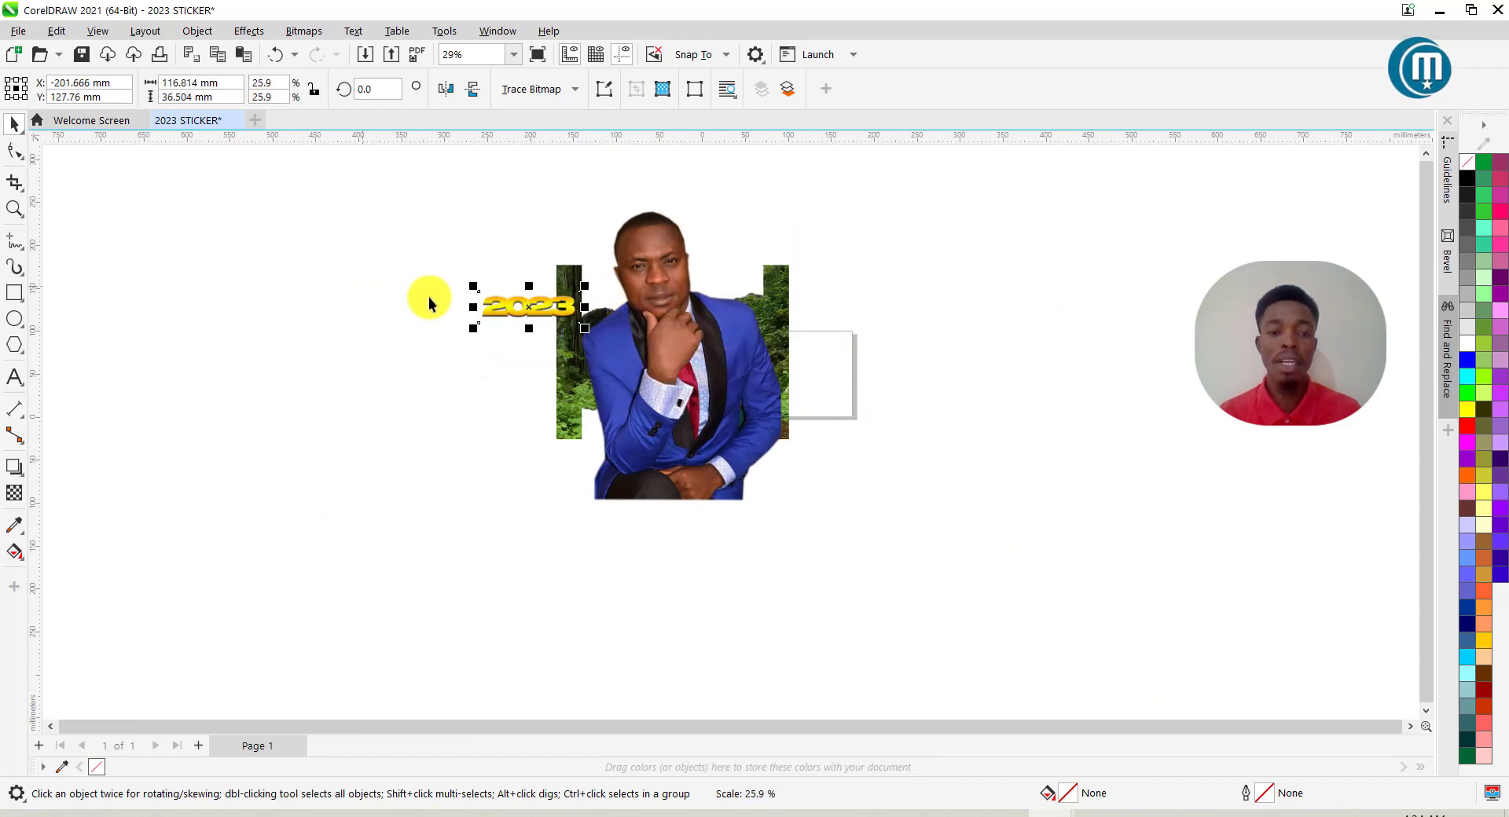
drag(505, 303, 449, 306)
click(724, 403)
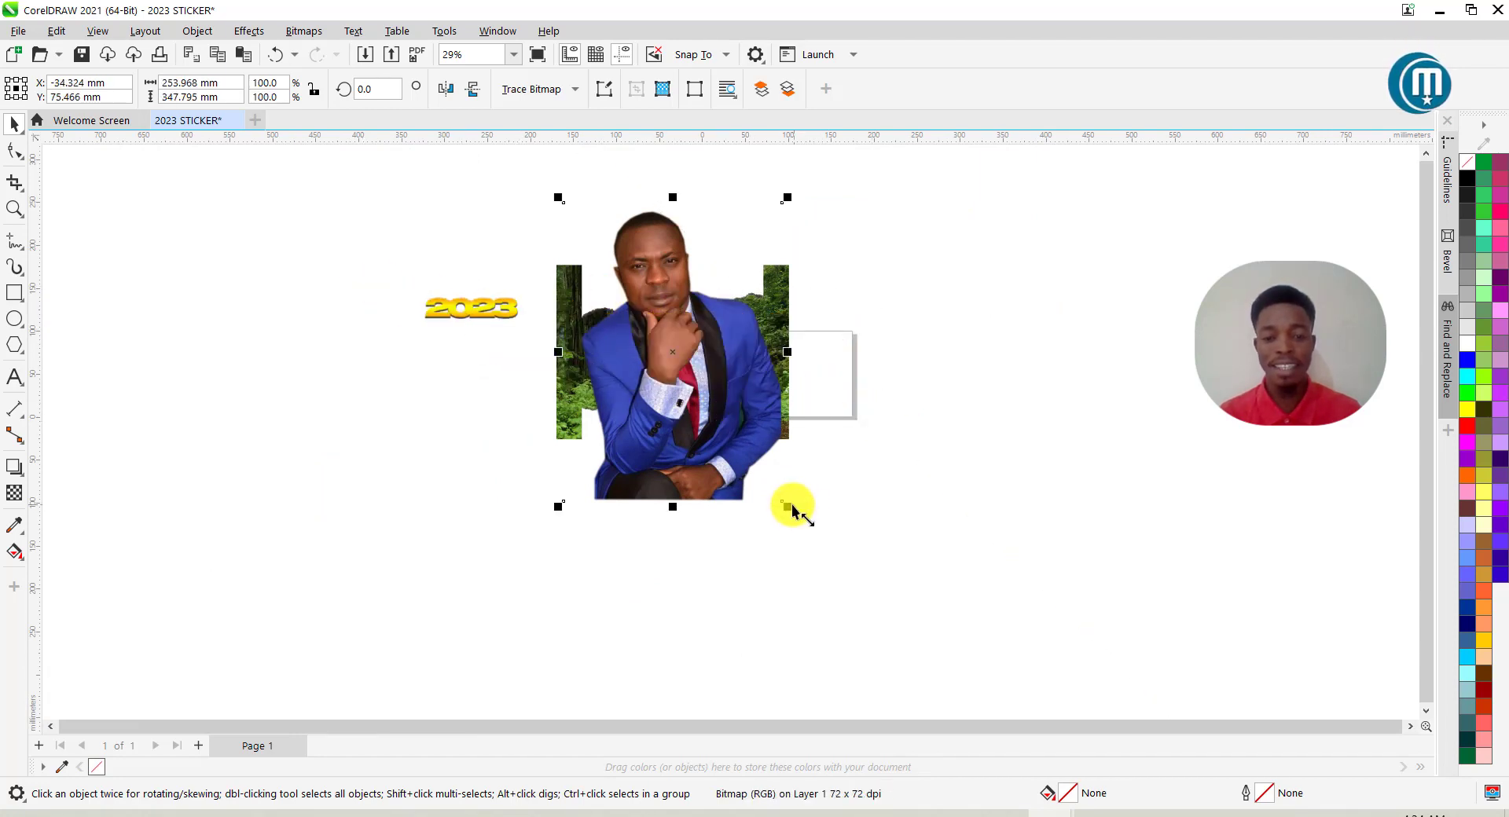
drag(788, 506, 460, 380)
click(739, 433)
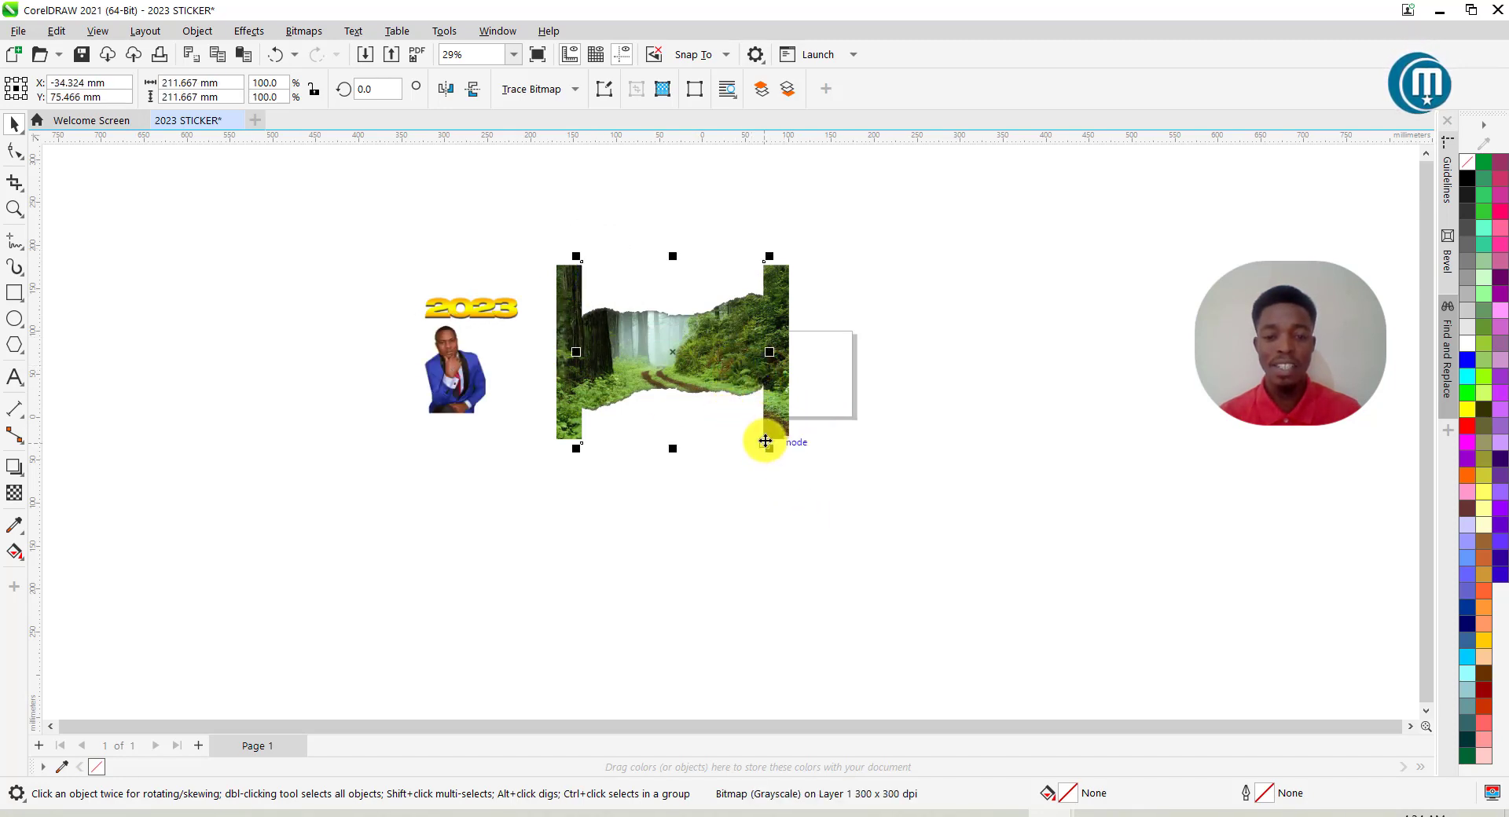
drag(770, 452, 391, 316)
click(697, 370)
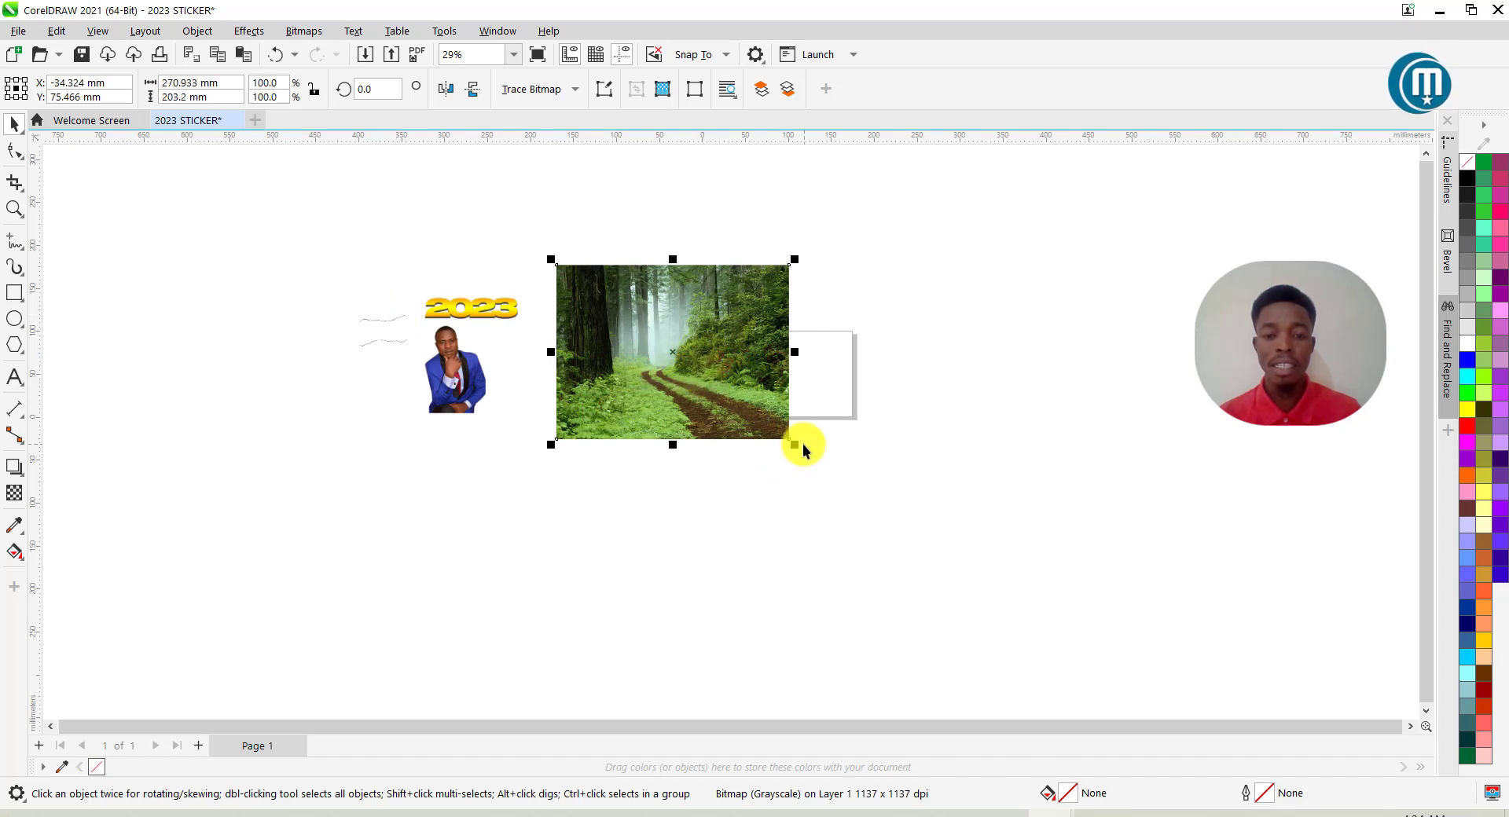
drag(797, 445, 654, 341)
drag(607, 285, 562, 340)
click(686, 379)
drag(721, 402, 638, 386)
Tighten the group: forest image smaller beside the photo, 2023 graphic above the photo.
scroll(645, 334, up, 1)
scroll(638, 387, up, 1)
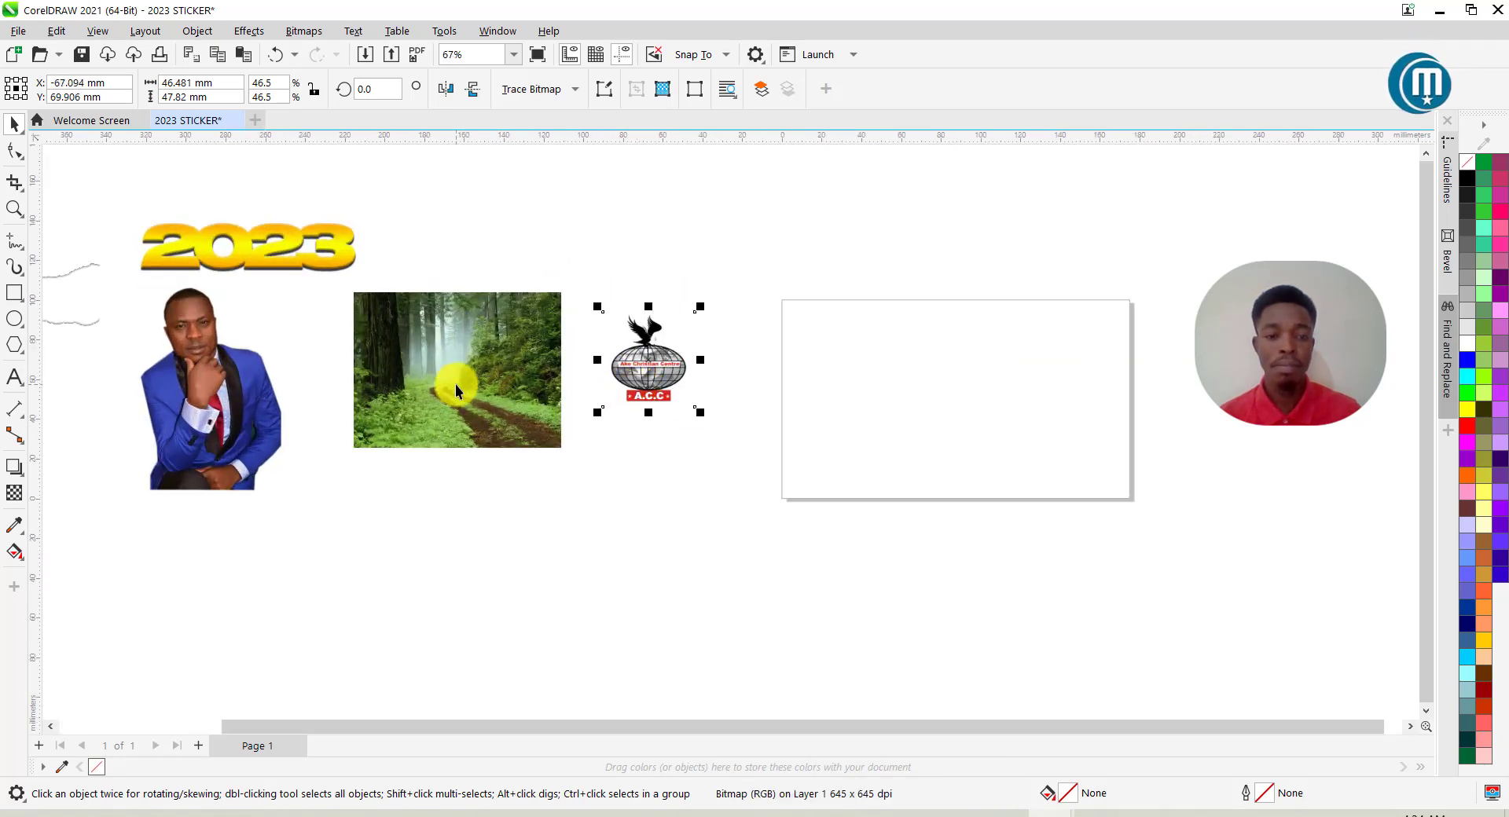
drag(456, 385, 474, 388)
drag(586, 457, 547, 409)
drag(448, 340, 505, 348)
drag(238, 375, 349, 377)
drag(291, 247, 435, 252)
drag(514, 295, 489, 285)
drag(416, 233, 422, 256)
Place the torn paper below the forest photo and the 2023 graphic above it.
scroll(470, 267, down, 2)
click(209, 285)
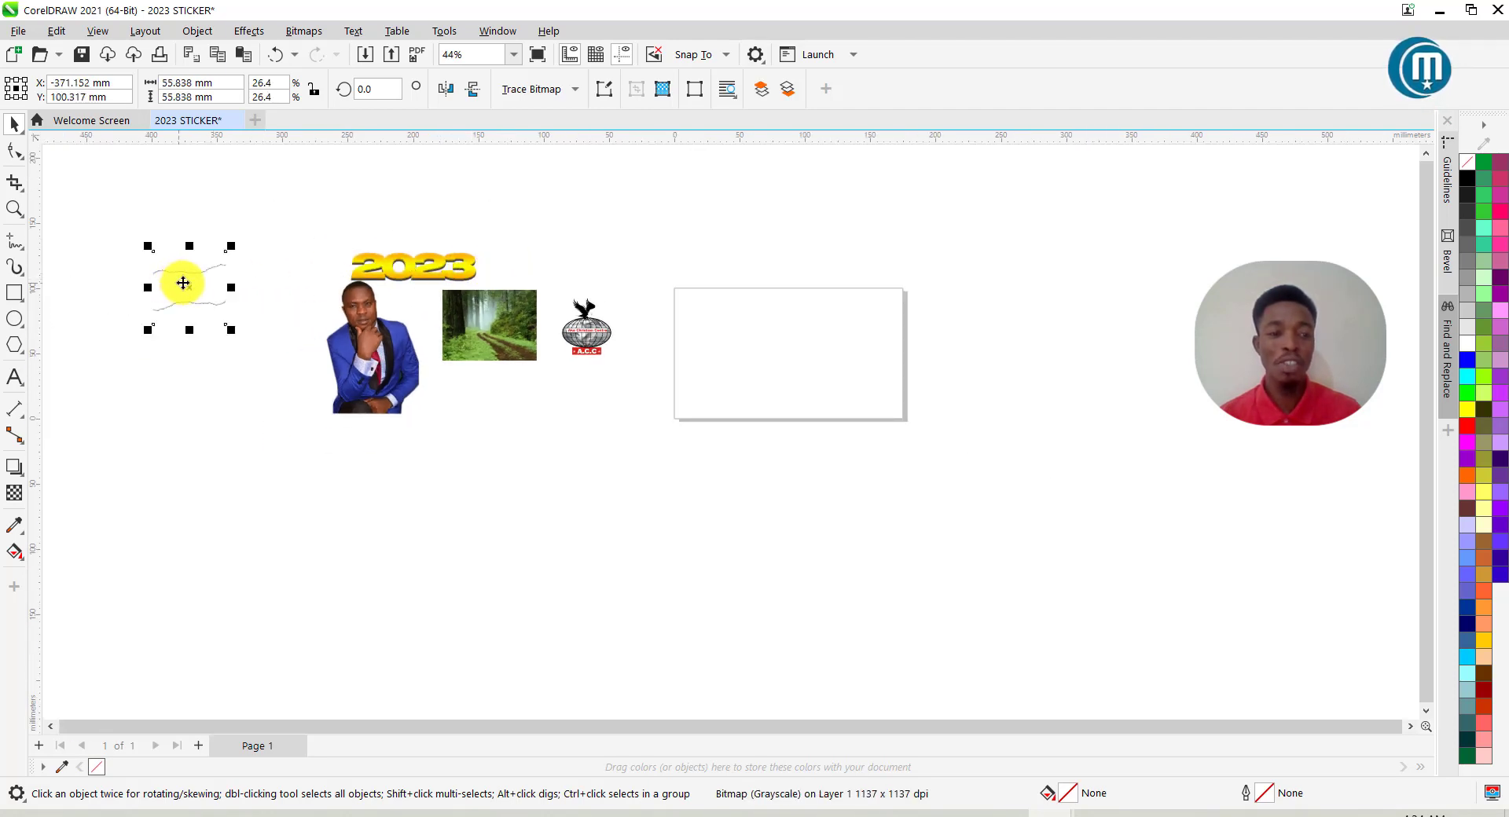
mouse_move(192, 260)
mouse_down()
mouse_move(539, 418)
mouse_move(488, 390)
mouse_up()
scroll(482, 396, up, 2)
drag(401, 218, 512, 217)
scroll(493, 258, down, 1)
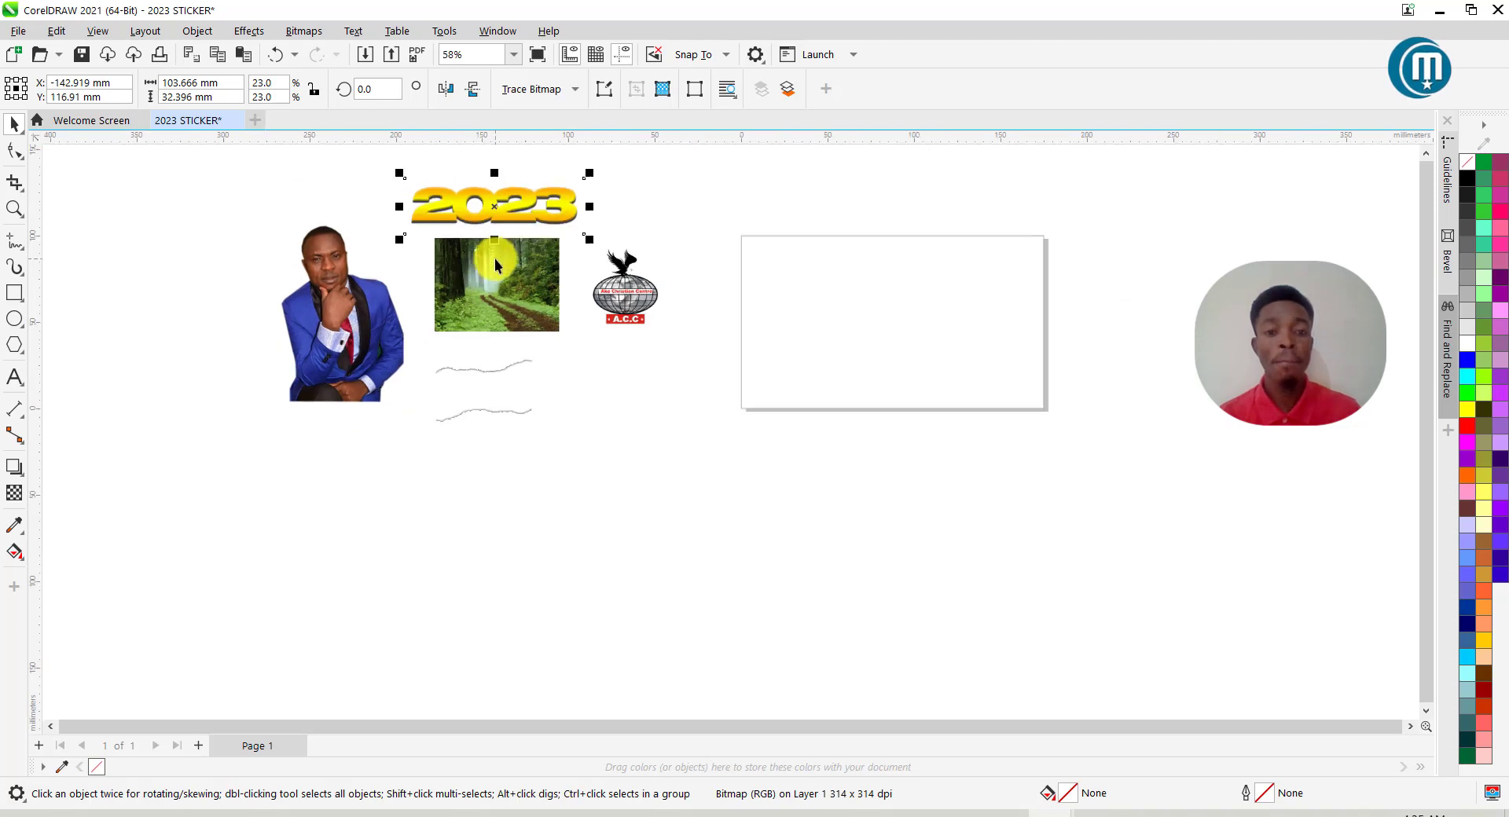
scroll(846, 271, up, 4)
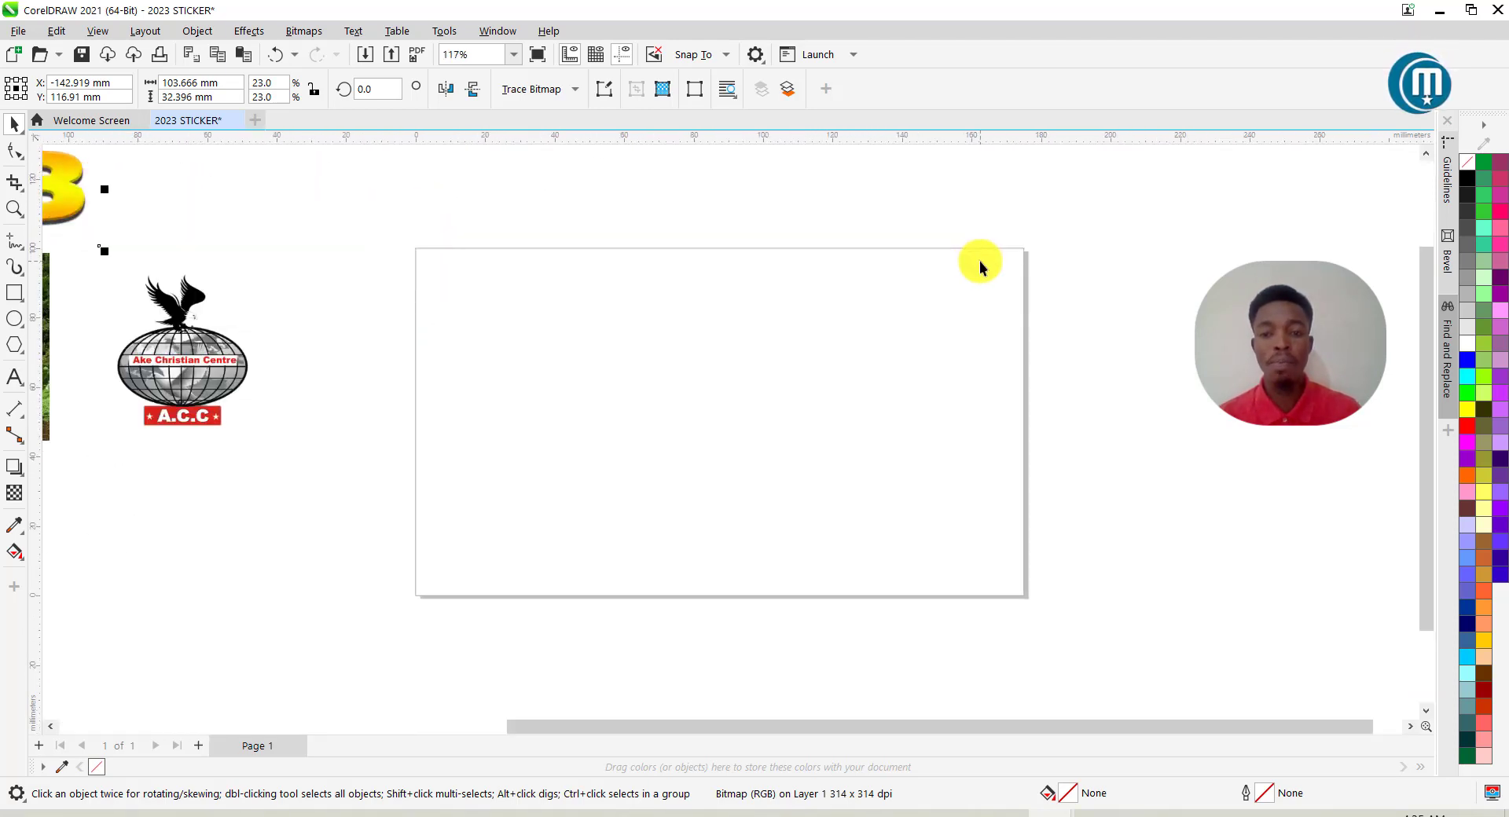
click(462, 297)
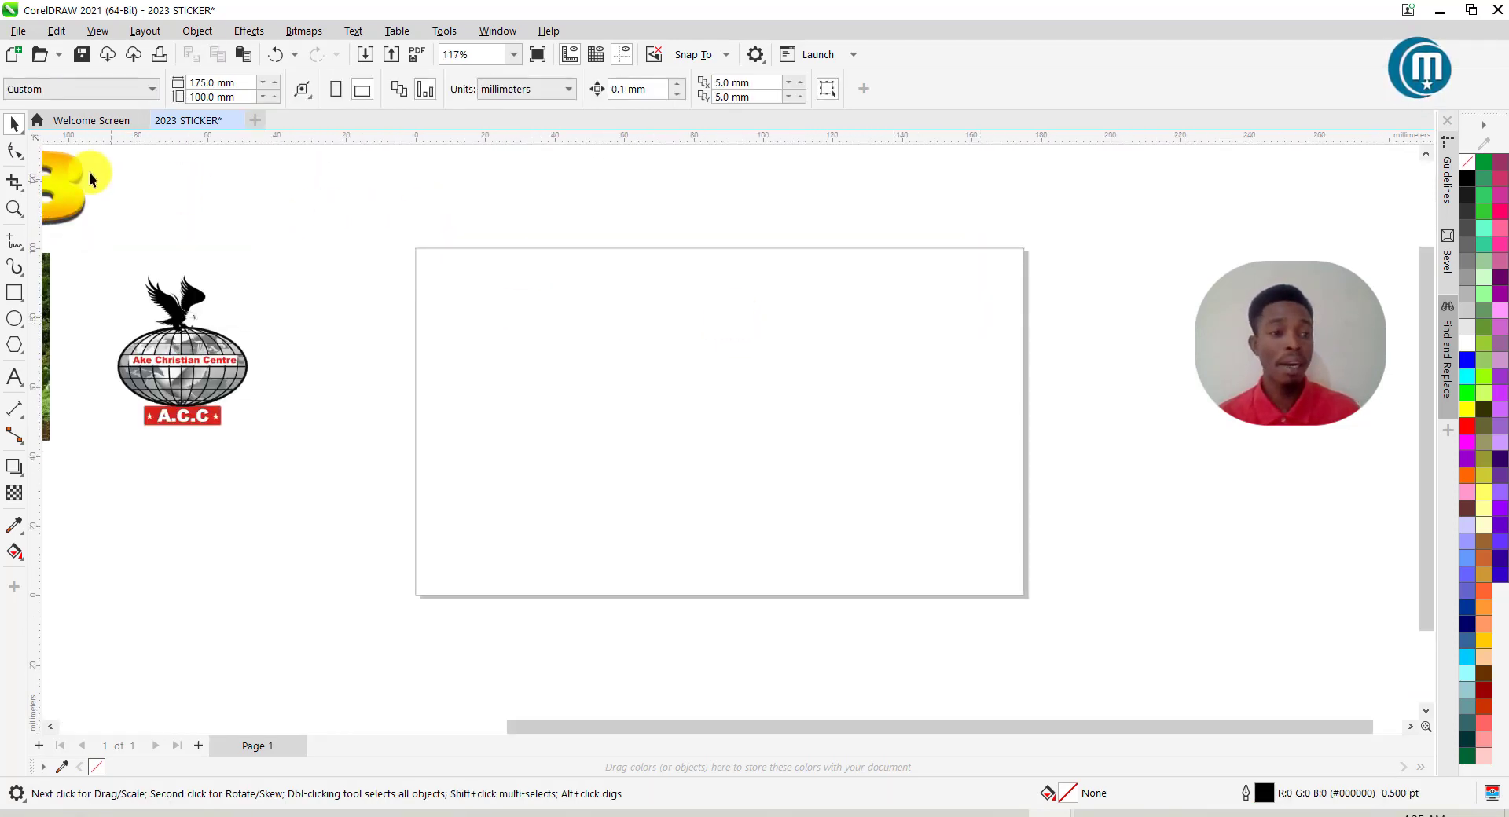
Draw a 175 × 100 mm rectangle and centre it on the page.
click(14, 292)
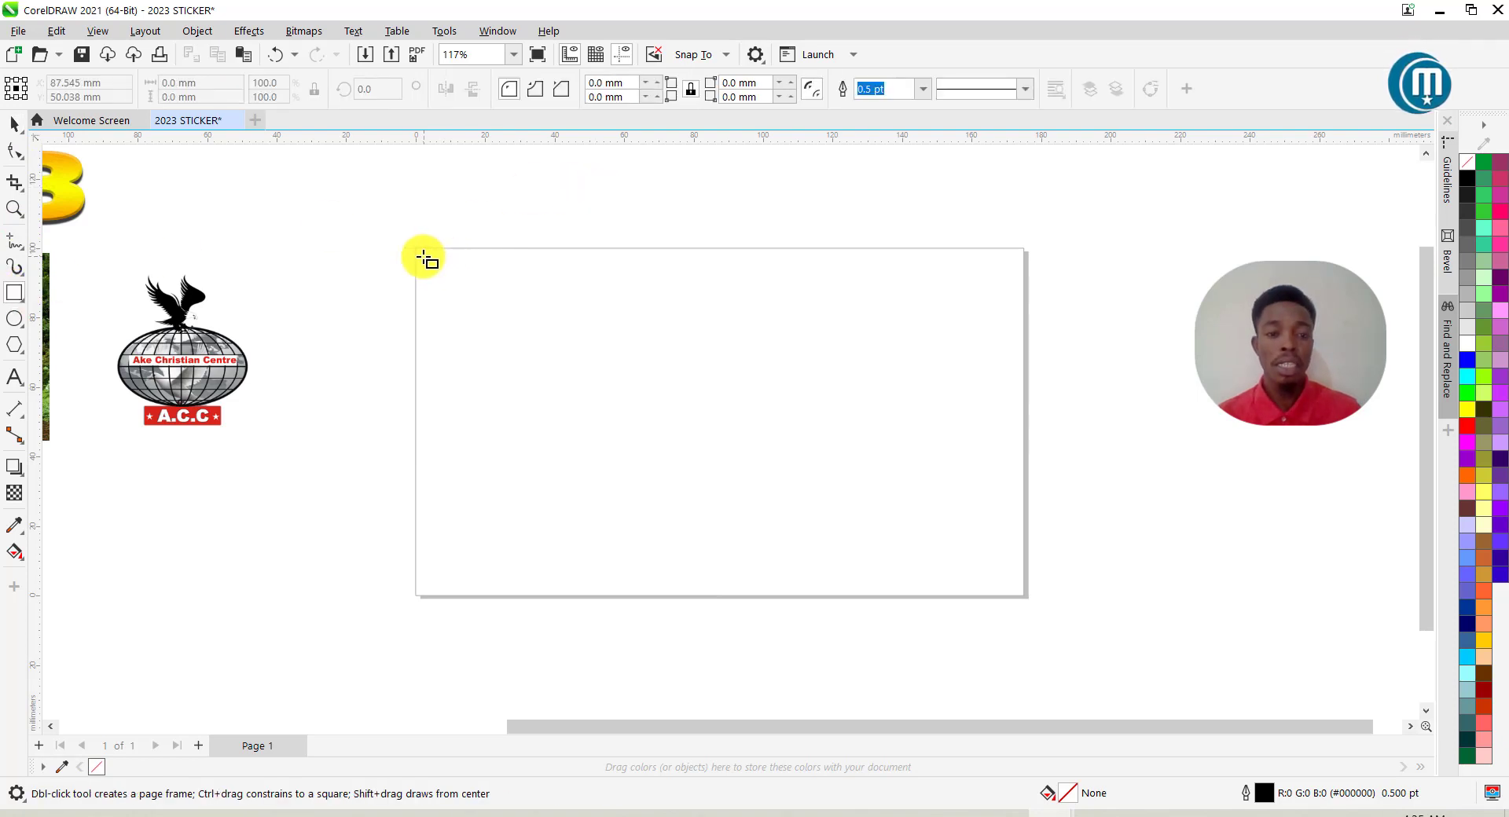
drag(415, 247, 1027, 598)
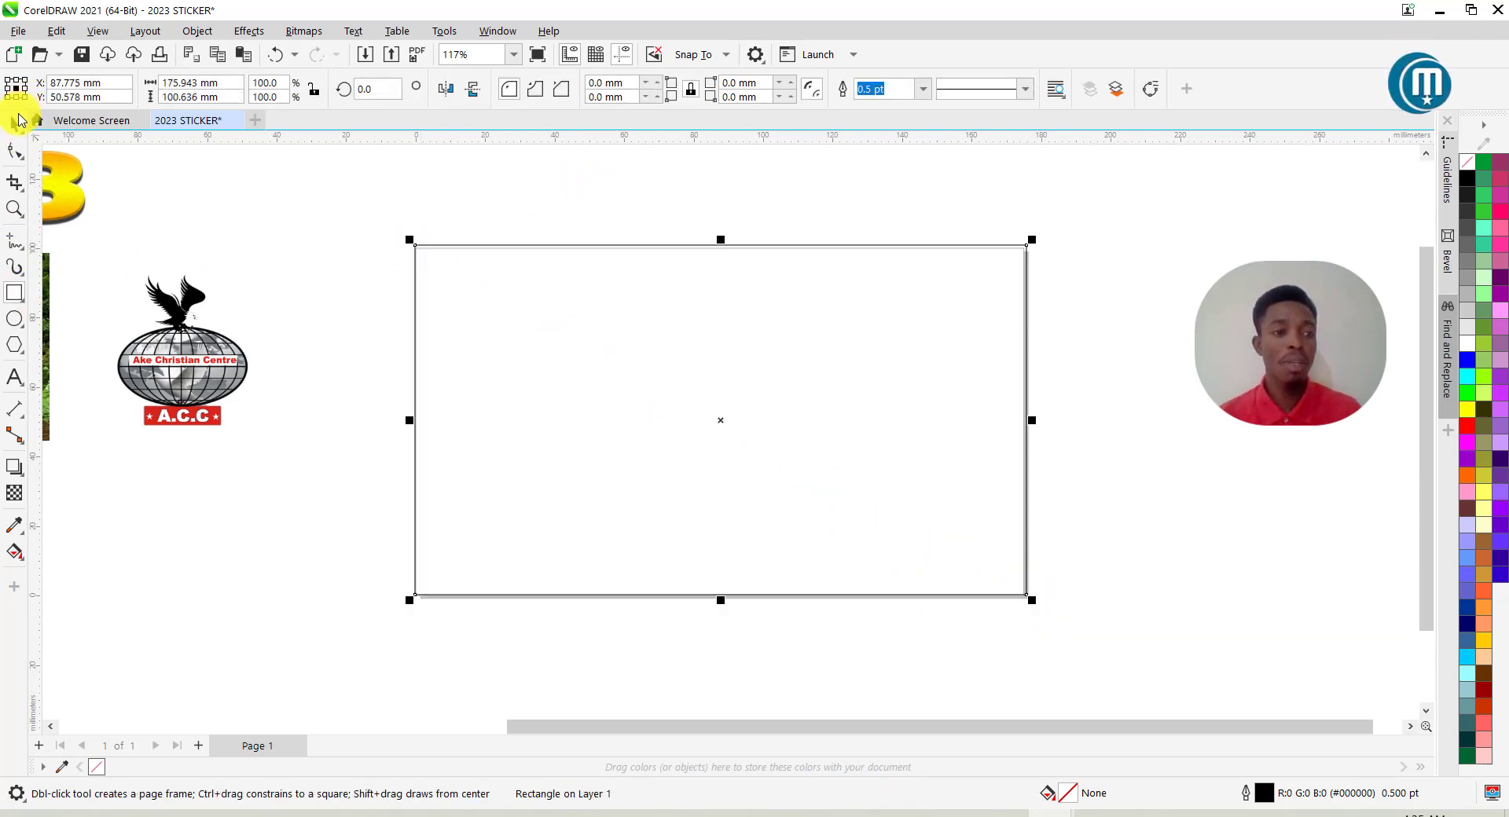
double_click(177, 83)
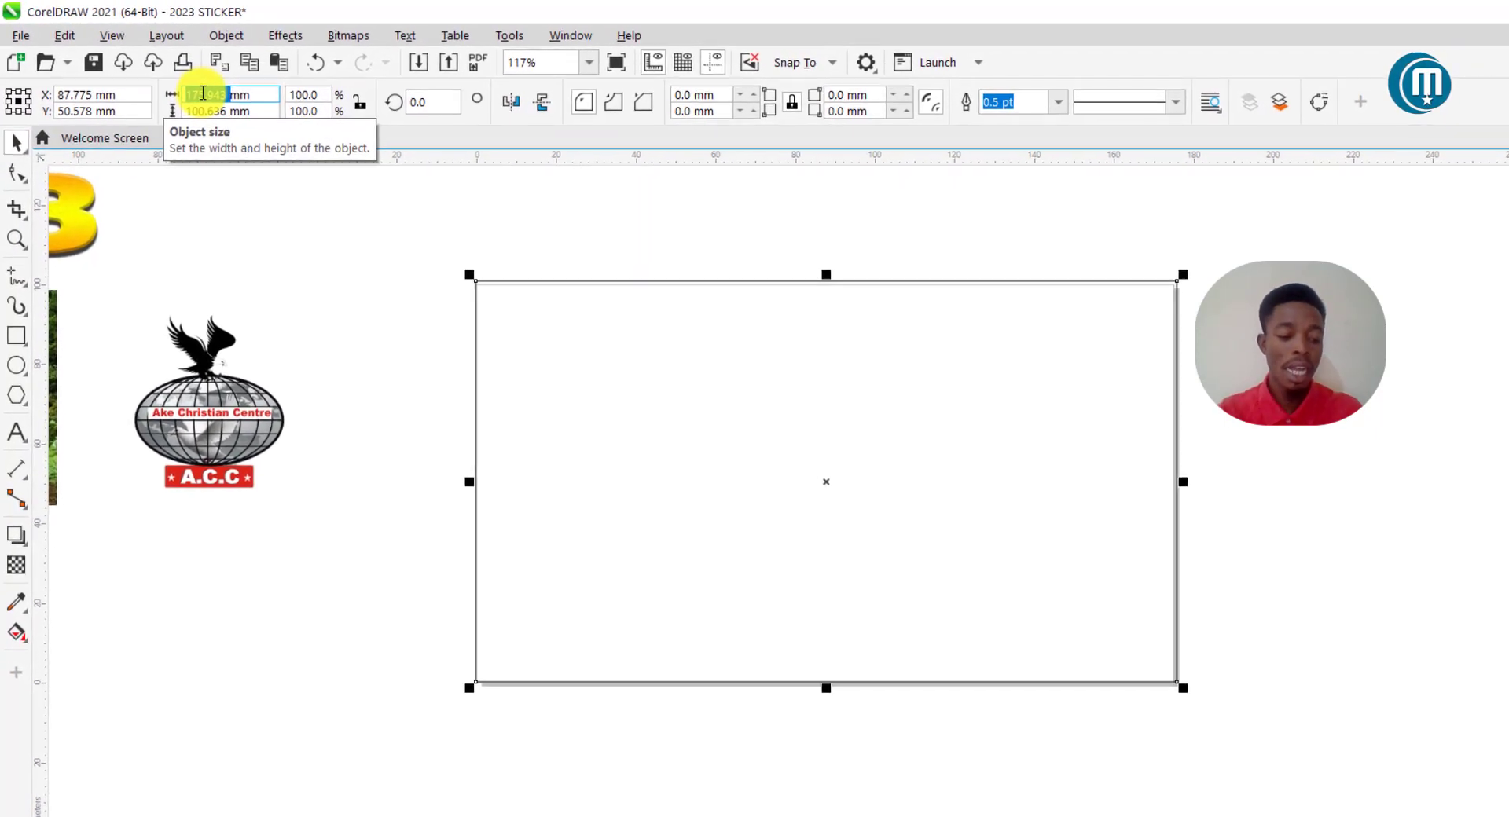
text(175)
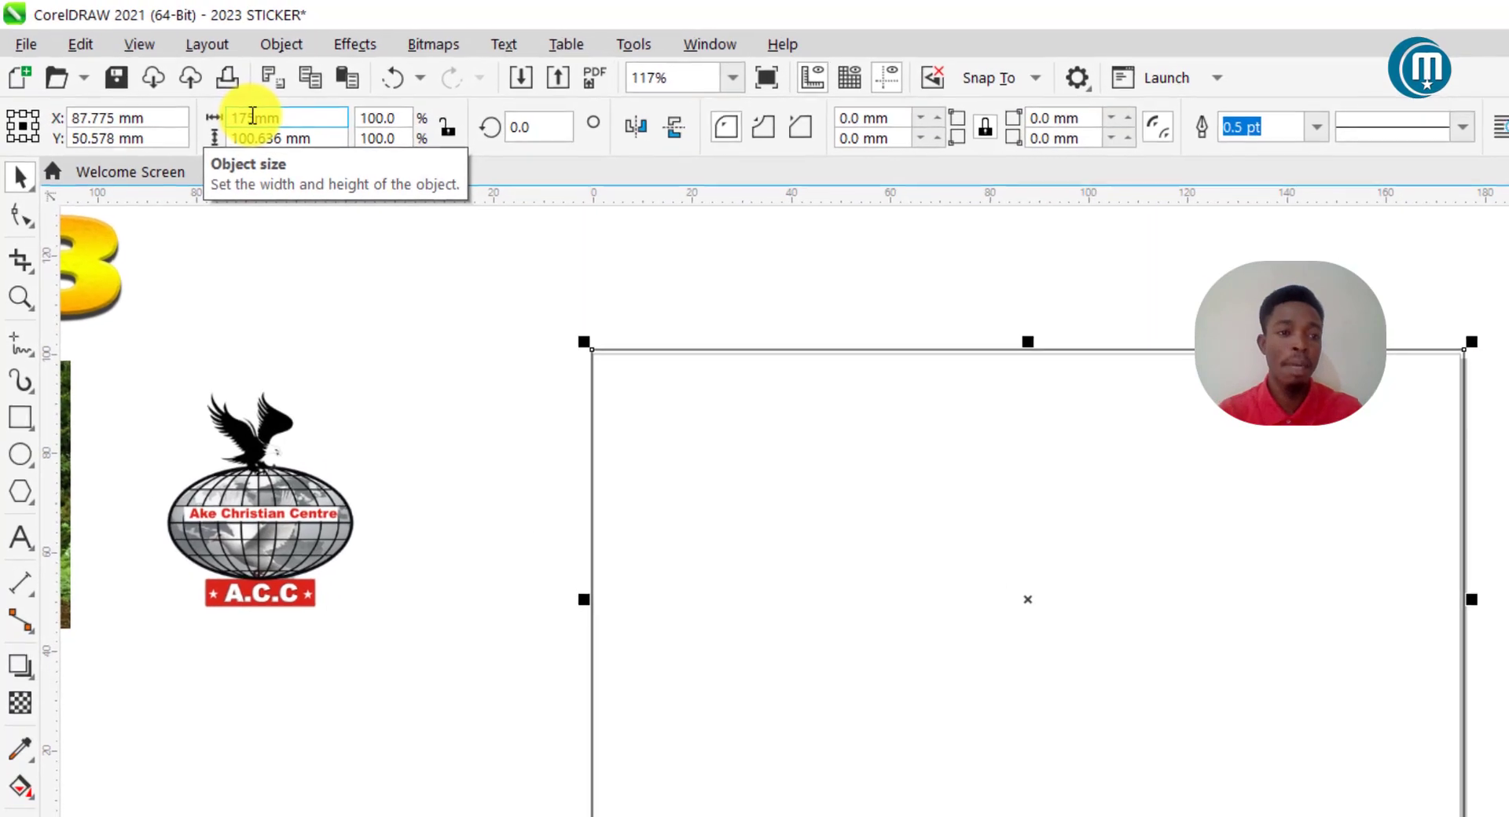
double_click(269, 147)
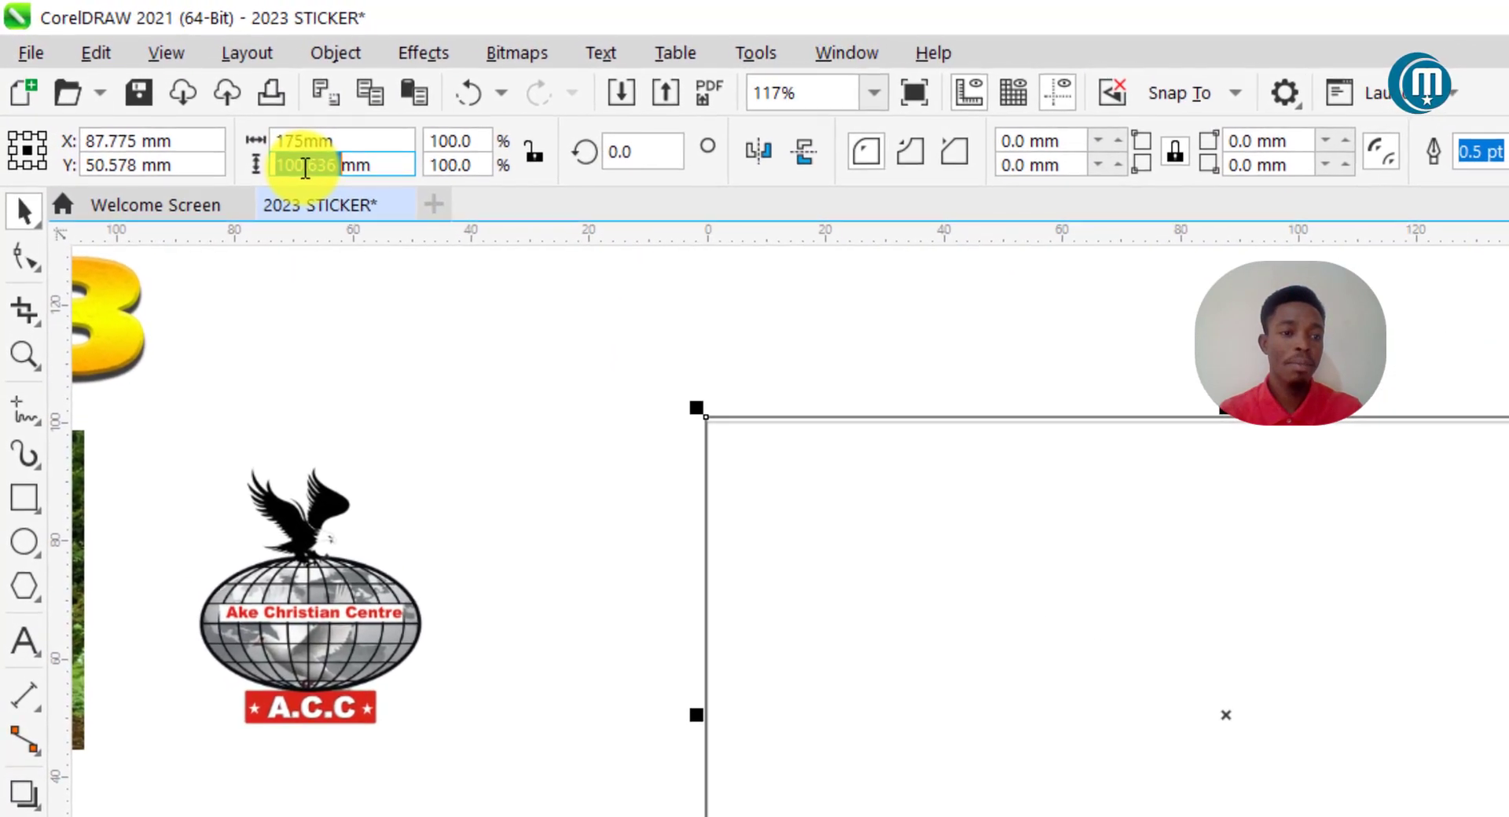
text(100)
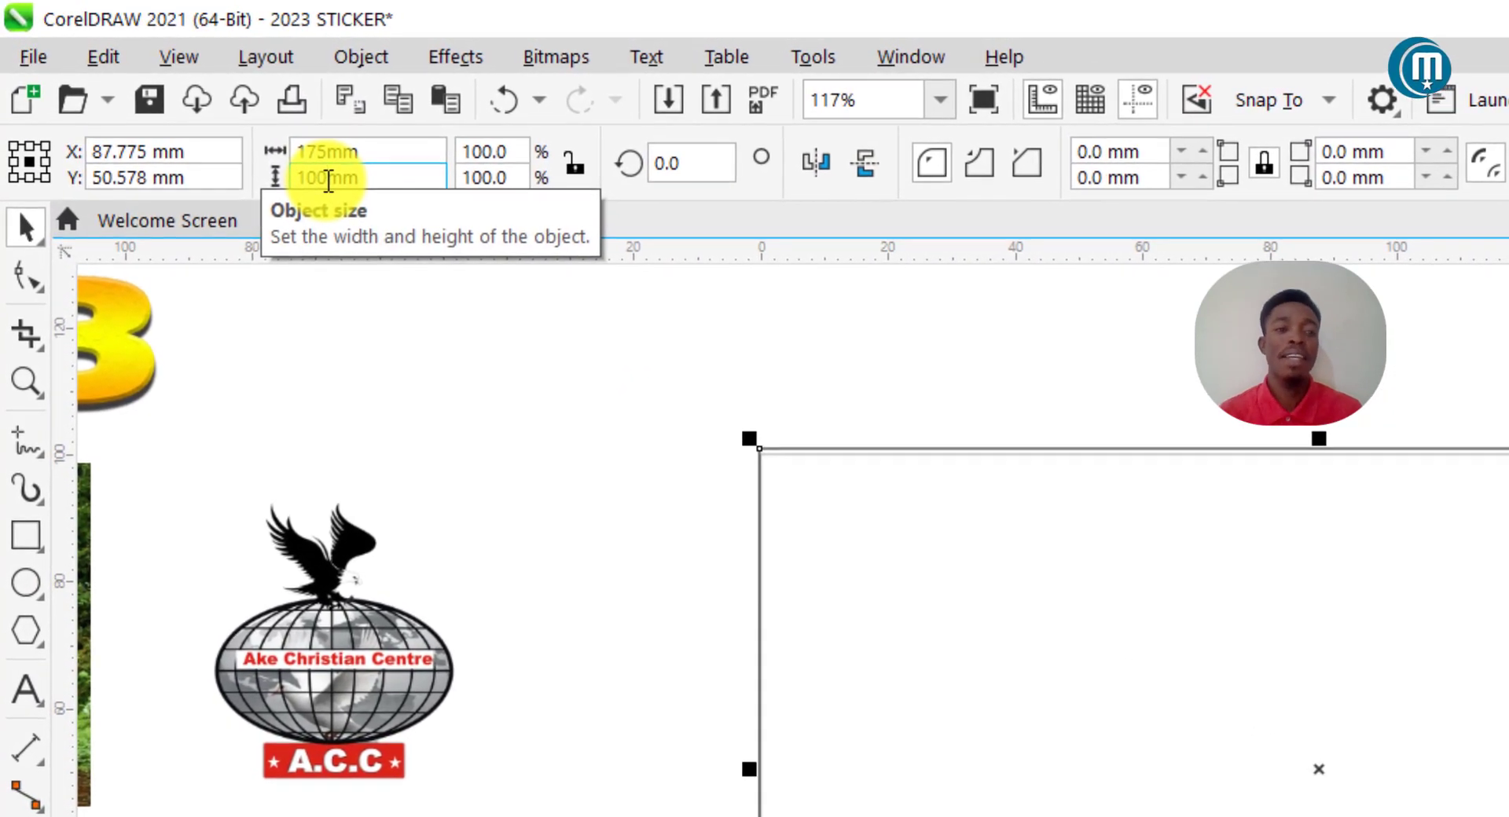
key(Return)
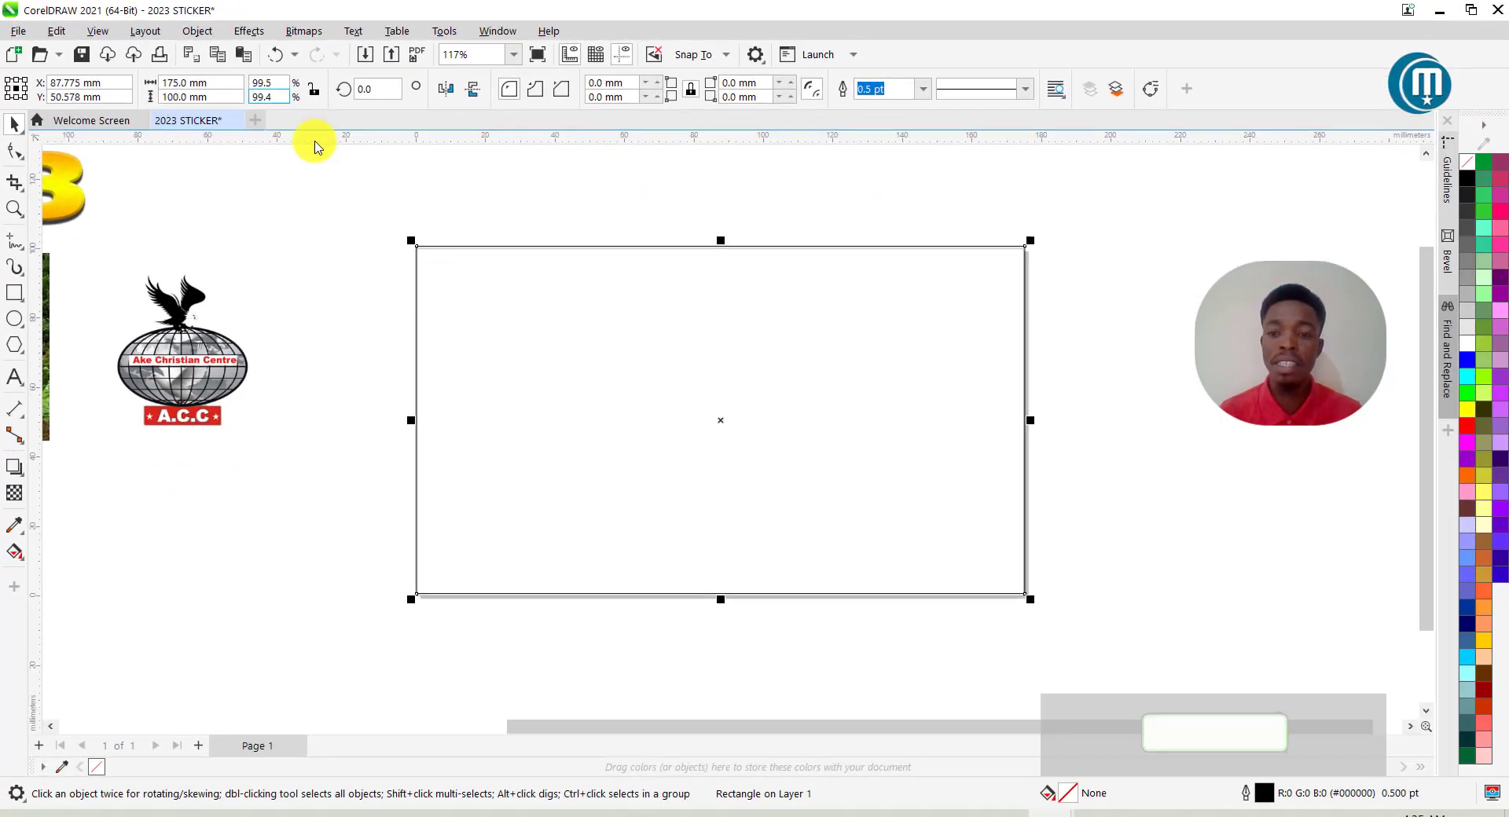
key(p)
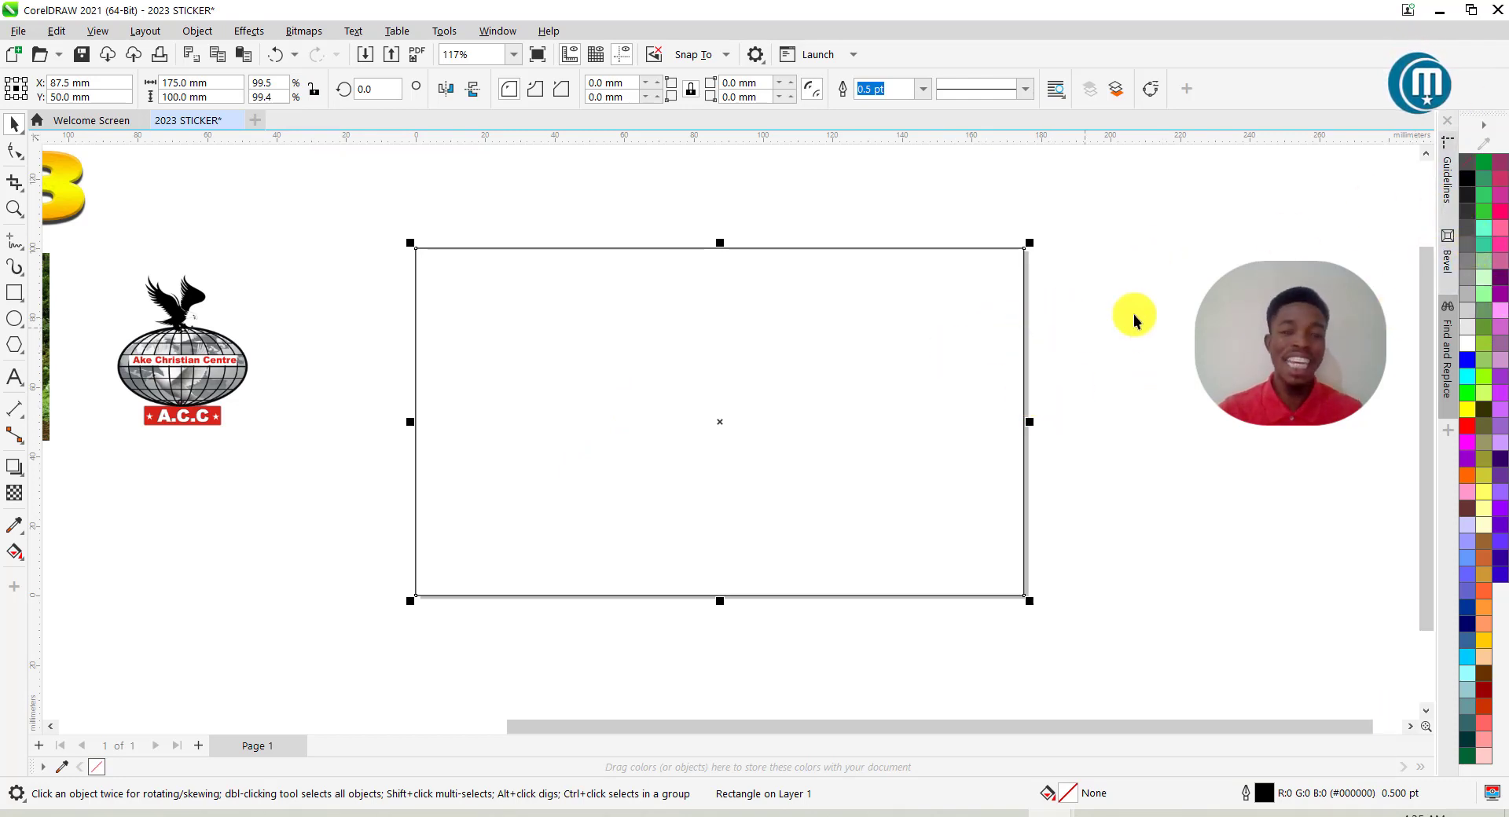
Fill the rectangle with black and remove its outline.
click(1463, 180)
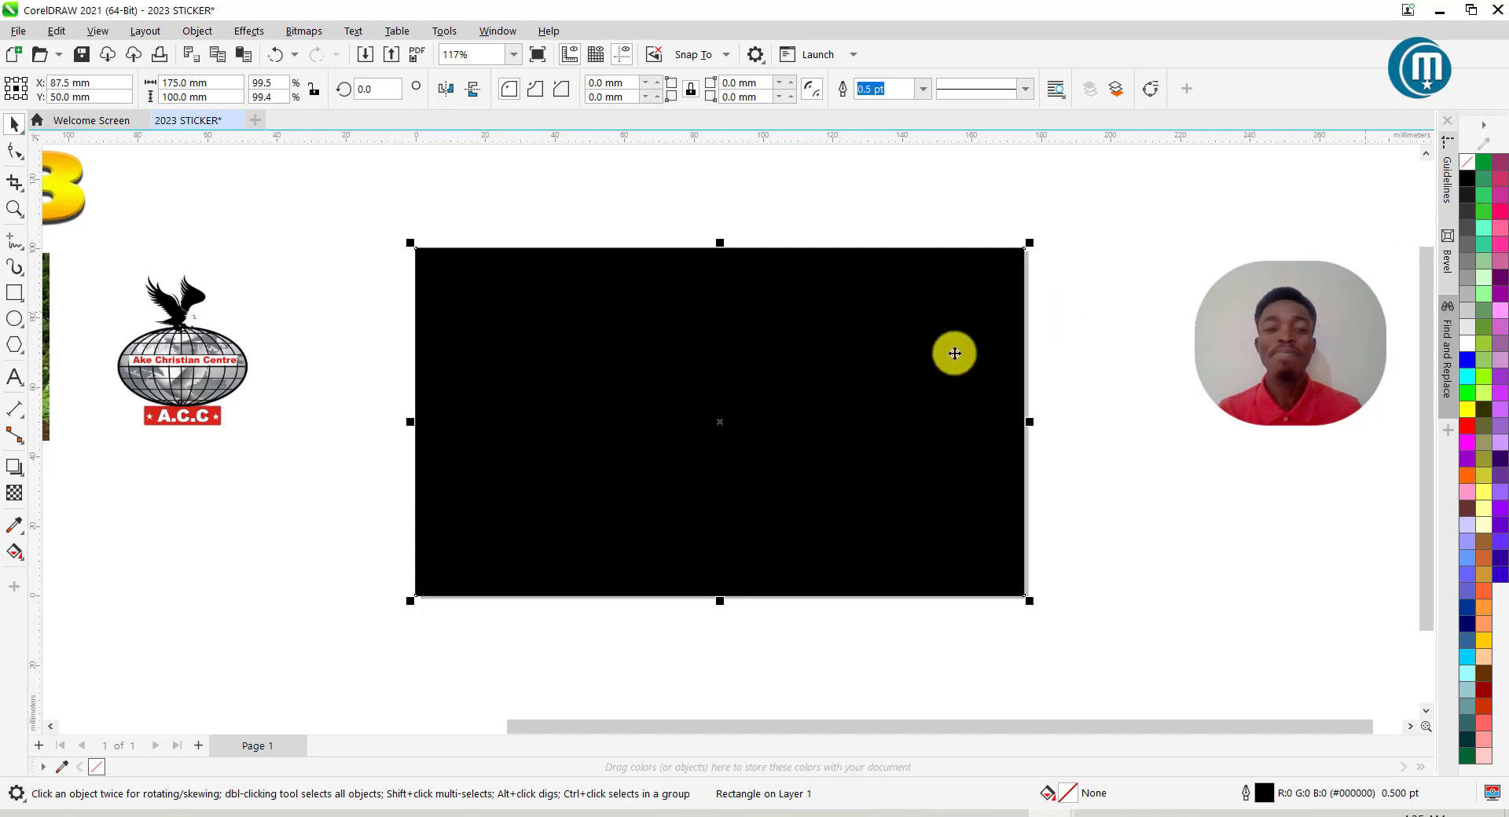
scroll(990, 323, down, 1)
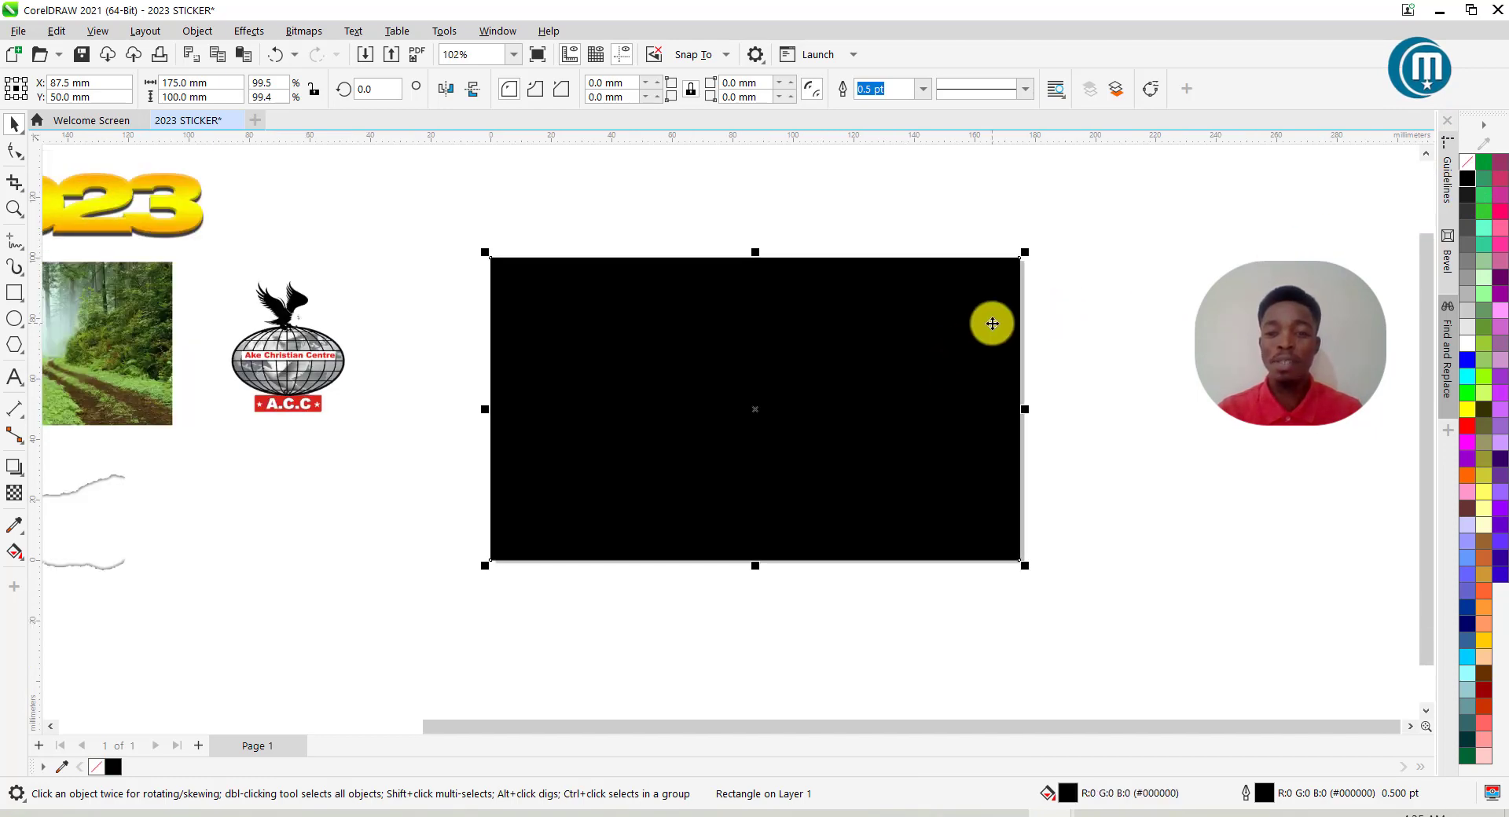
click(922, 89)
click(893, 103)
scroll(941, 281, down, 3)
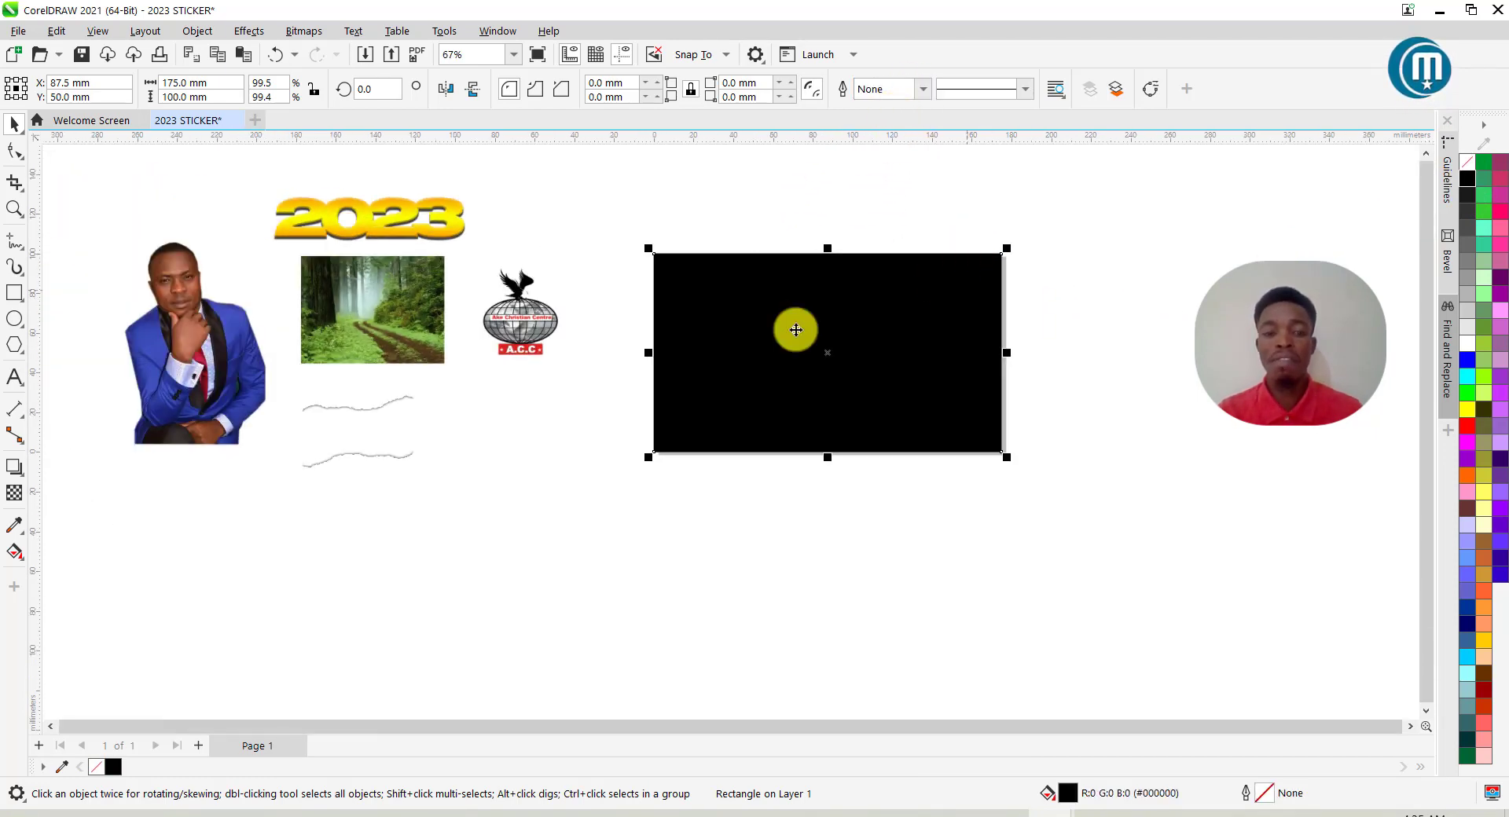
scroll(397, 413, up, 1)
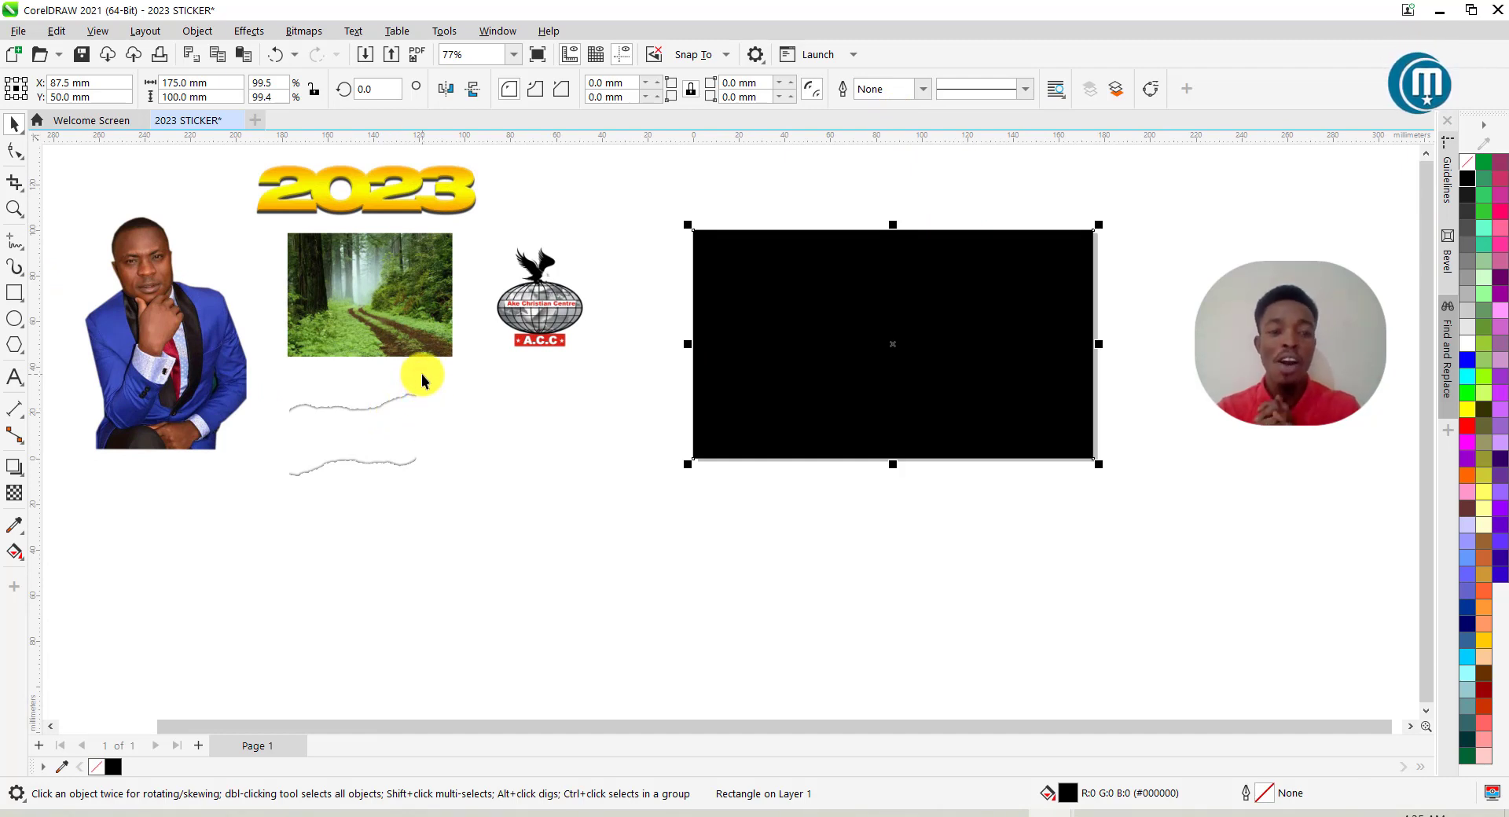
PowerClip the forest photo and the man's photo inside the black rectangle.
click(370, 299)
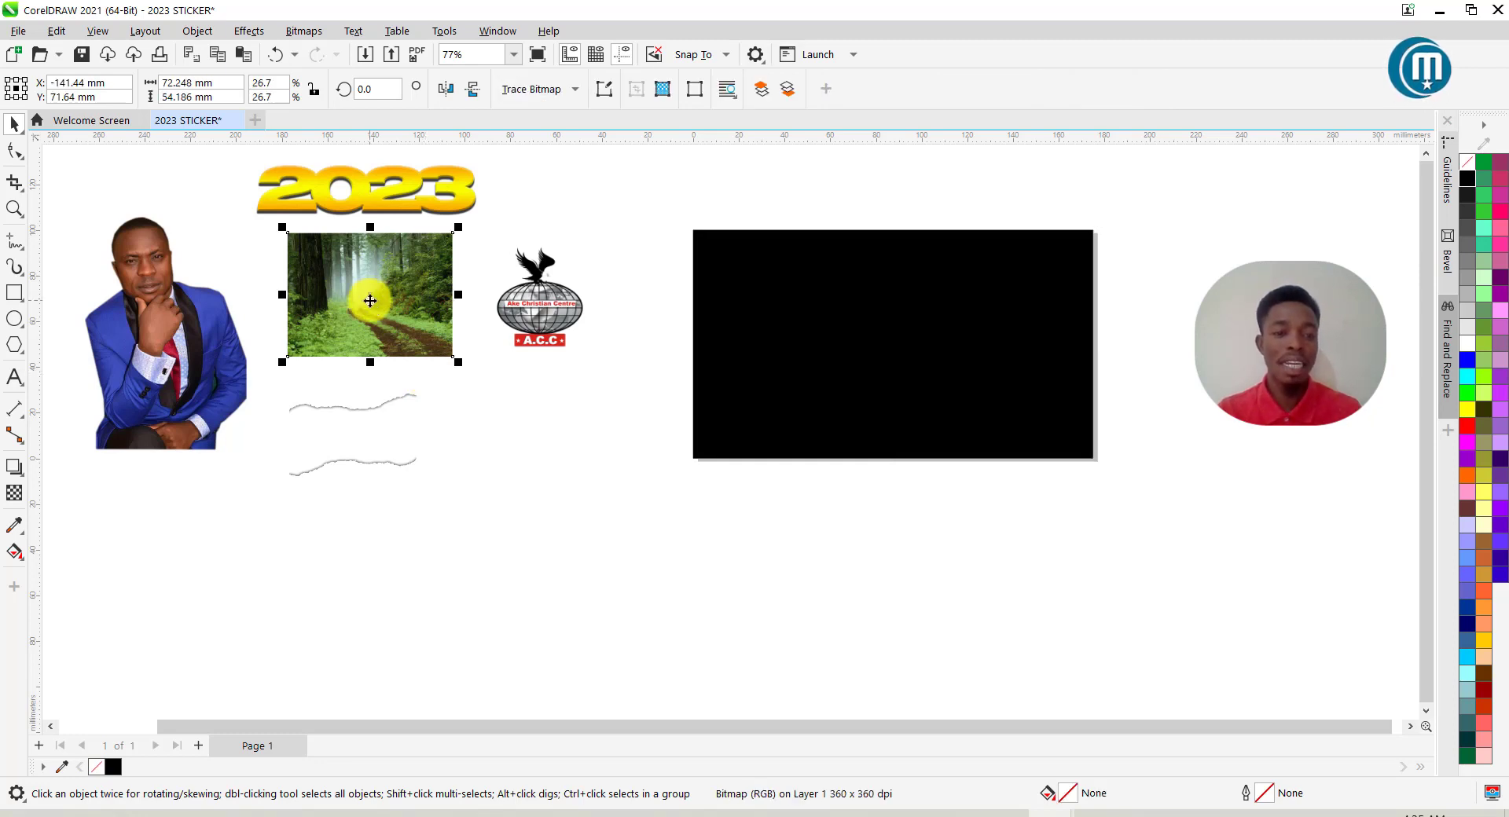
drag(369, 302, 871, 355)
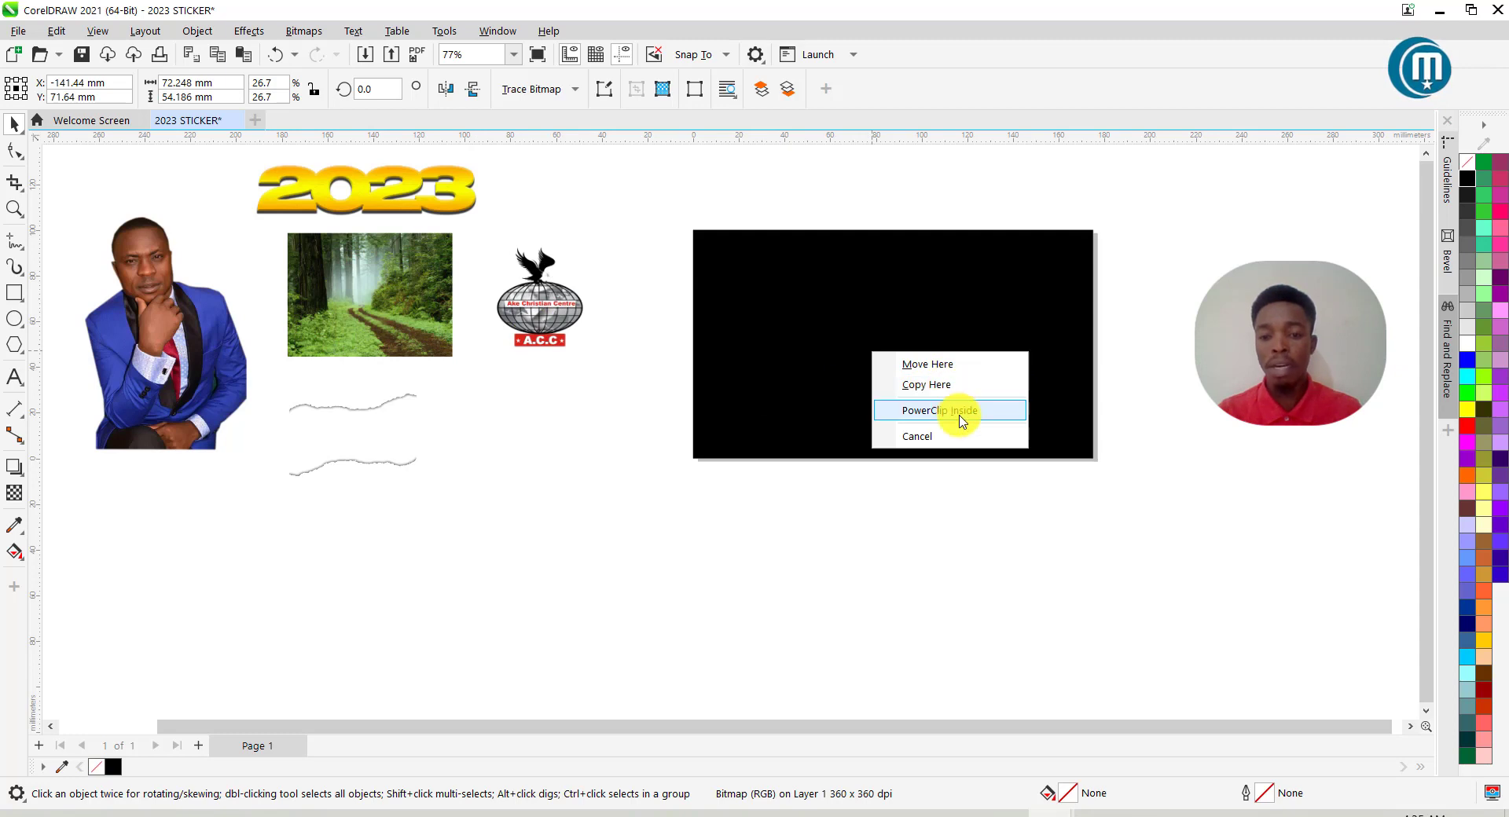
click(960, 412)
drag(111, 333, 1000, 342)
click(1047, 401)
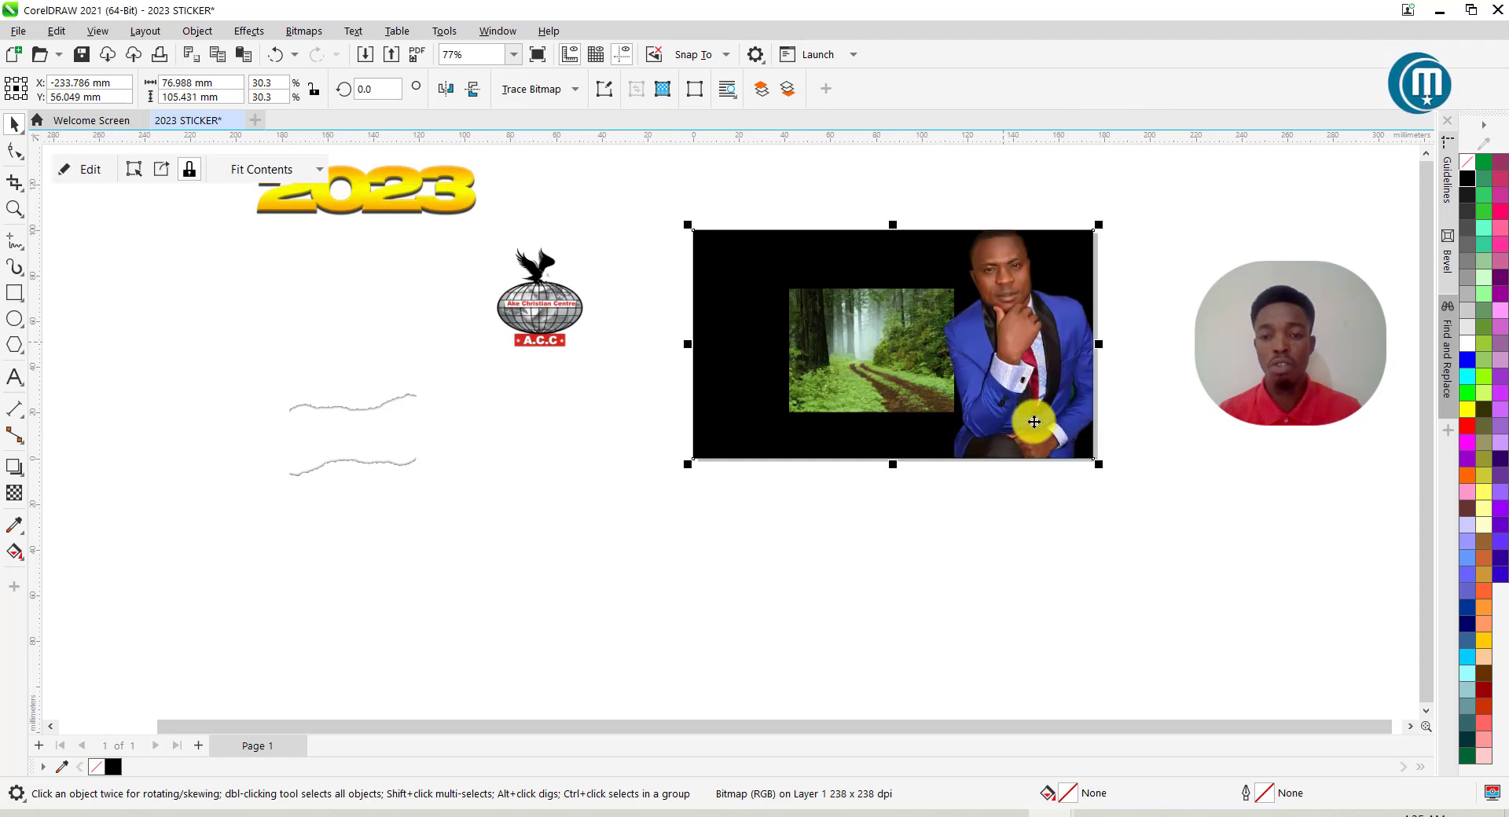
PowerClip the torn-paper strip inside the black rectangle as well.
click(355, 397)
mouse_move(354, 398)
mouse_down()
mouse_move(600, 411)
mouse_move(813, 326)
mouse_up()
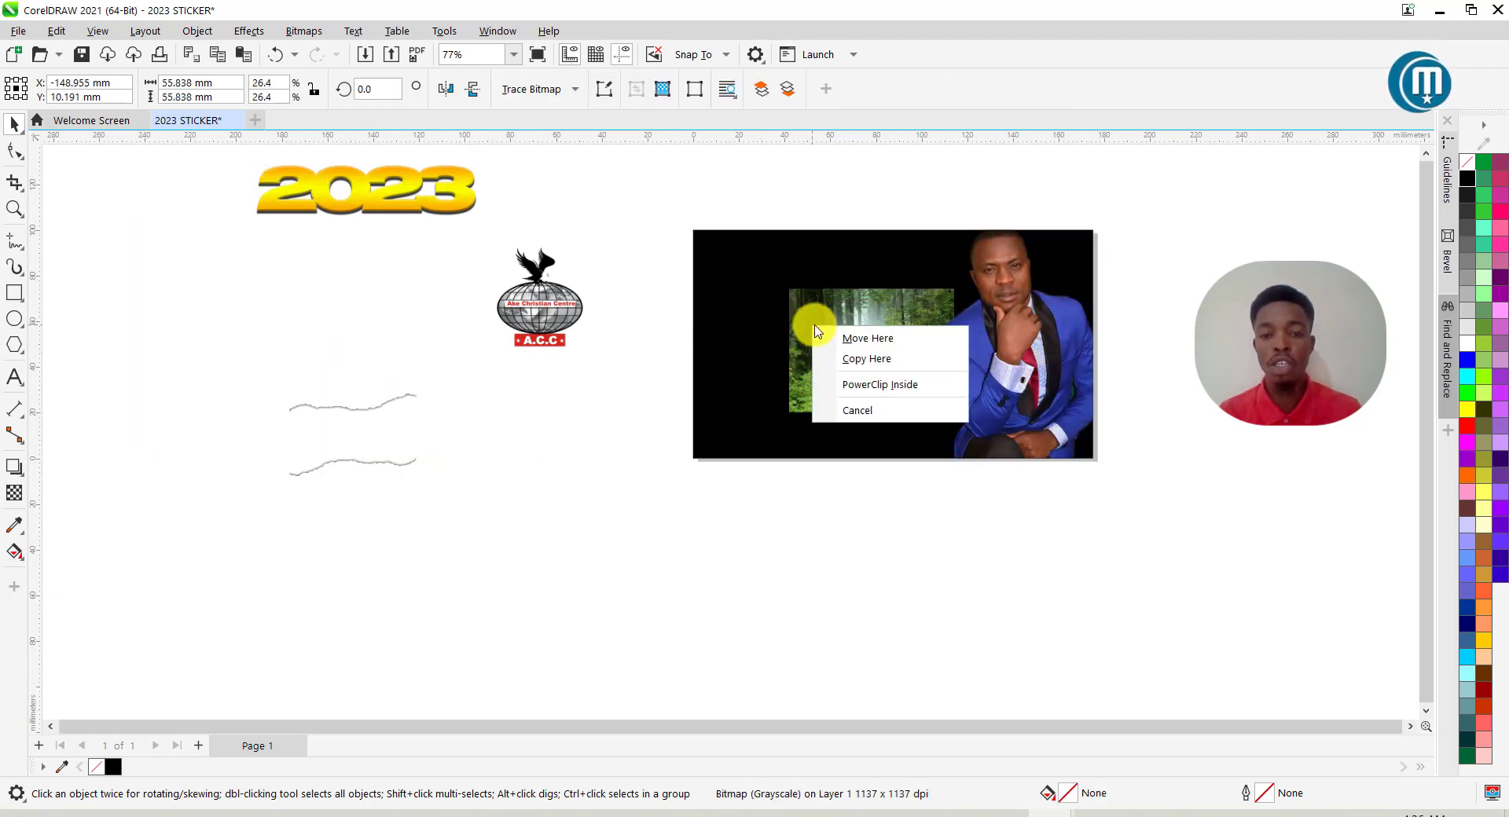
click(876, 386)
scroll(883, 408, up, 1)
scroll(735, 408, down, 1)
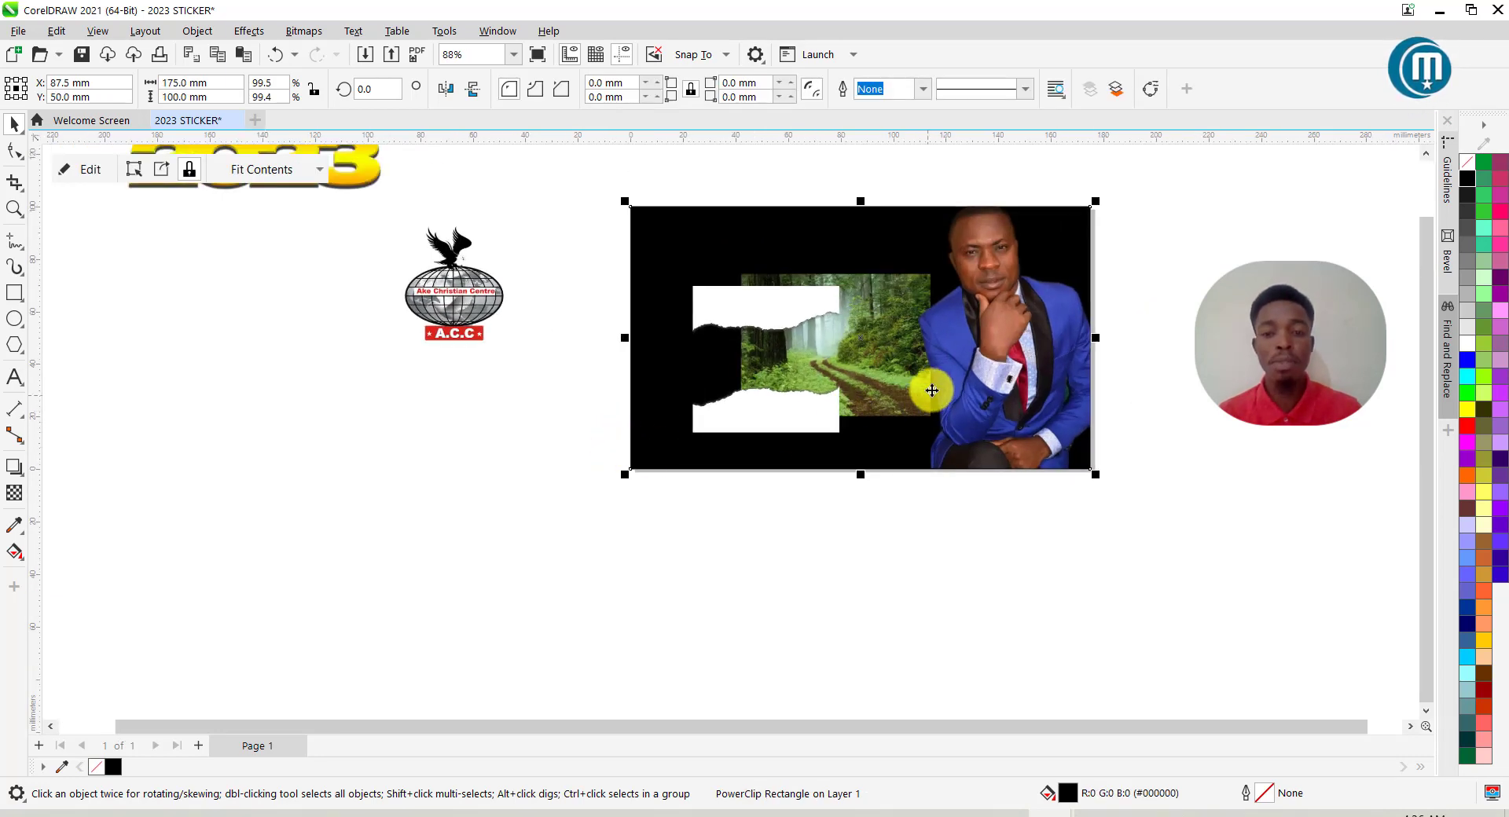
scroll(929, 396, up, 1)
scroll(881, 353, down, 2)
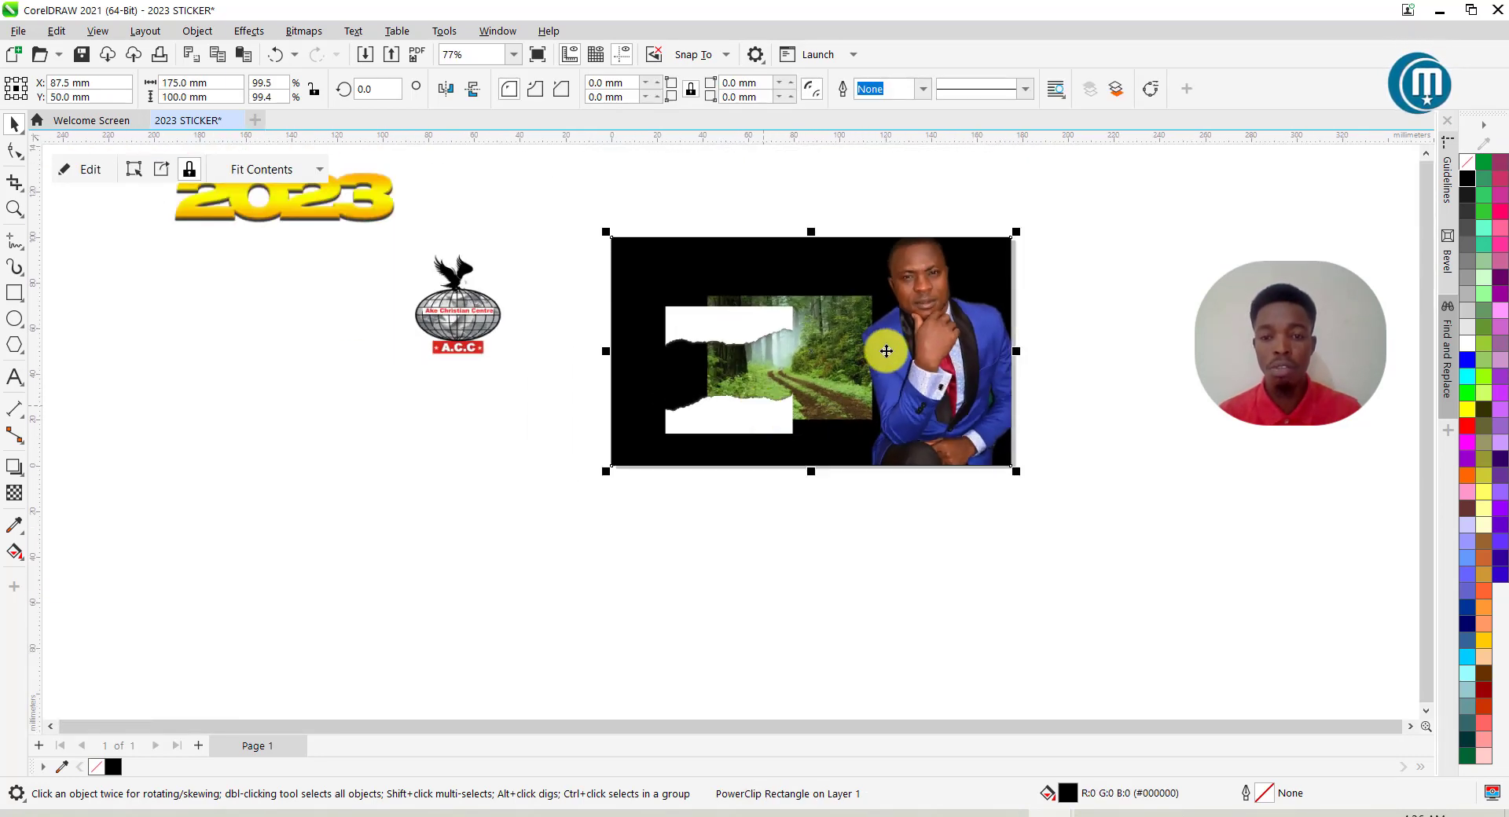
scroll(881, 354, up, 2)
right_click(954, 327)
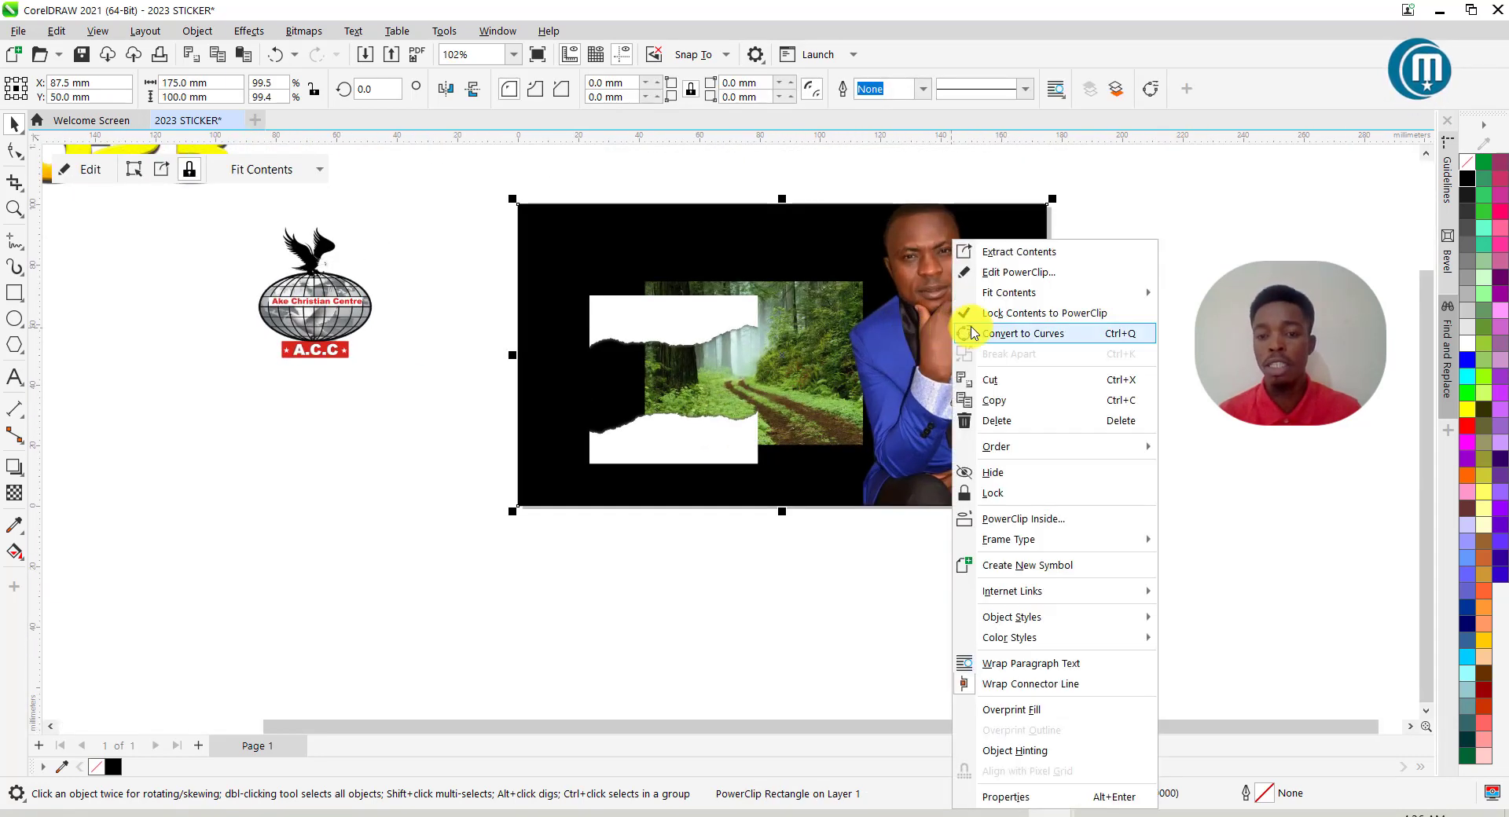
Edit the PowerClip and move the man's photo right and the torn strip left.
click(1017, 273)
scroll(646, 408, up, 1)
scroll(640, 389, down, 2)
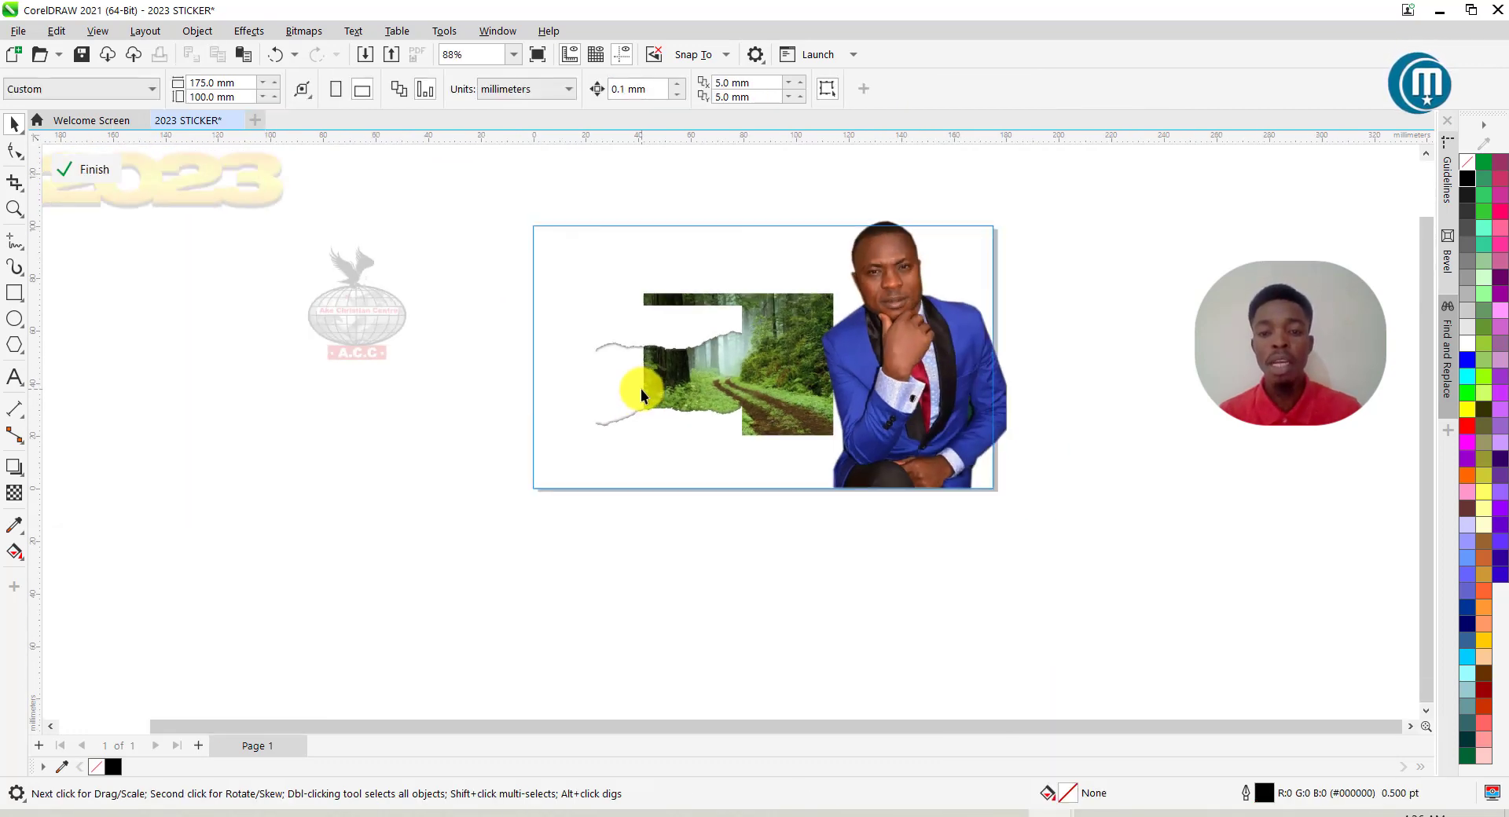
drag(957, 383, 1272, 390)
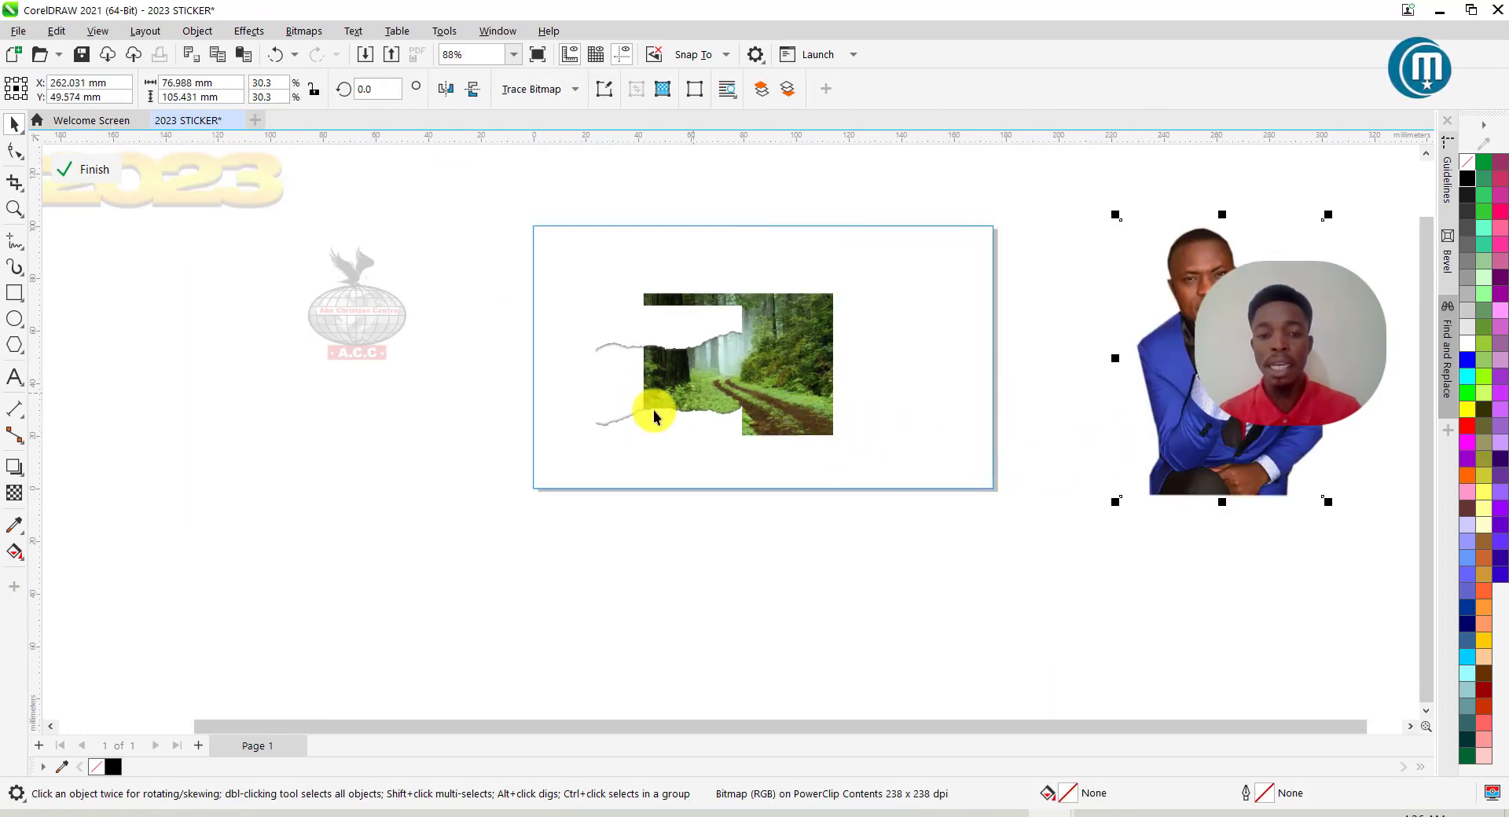
drag(650, 448, 399, 527)
Resize the forest photo to about 182.7 × 104.3 mm to cover the frame.
drag(686, 401, 567, 313)
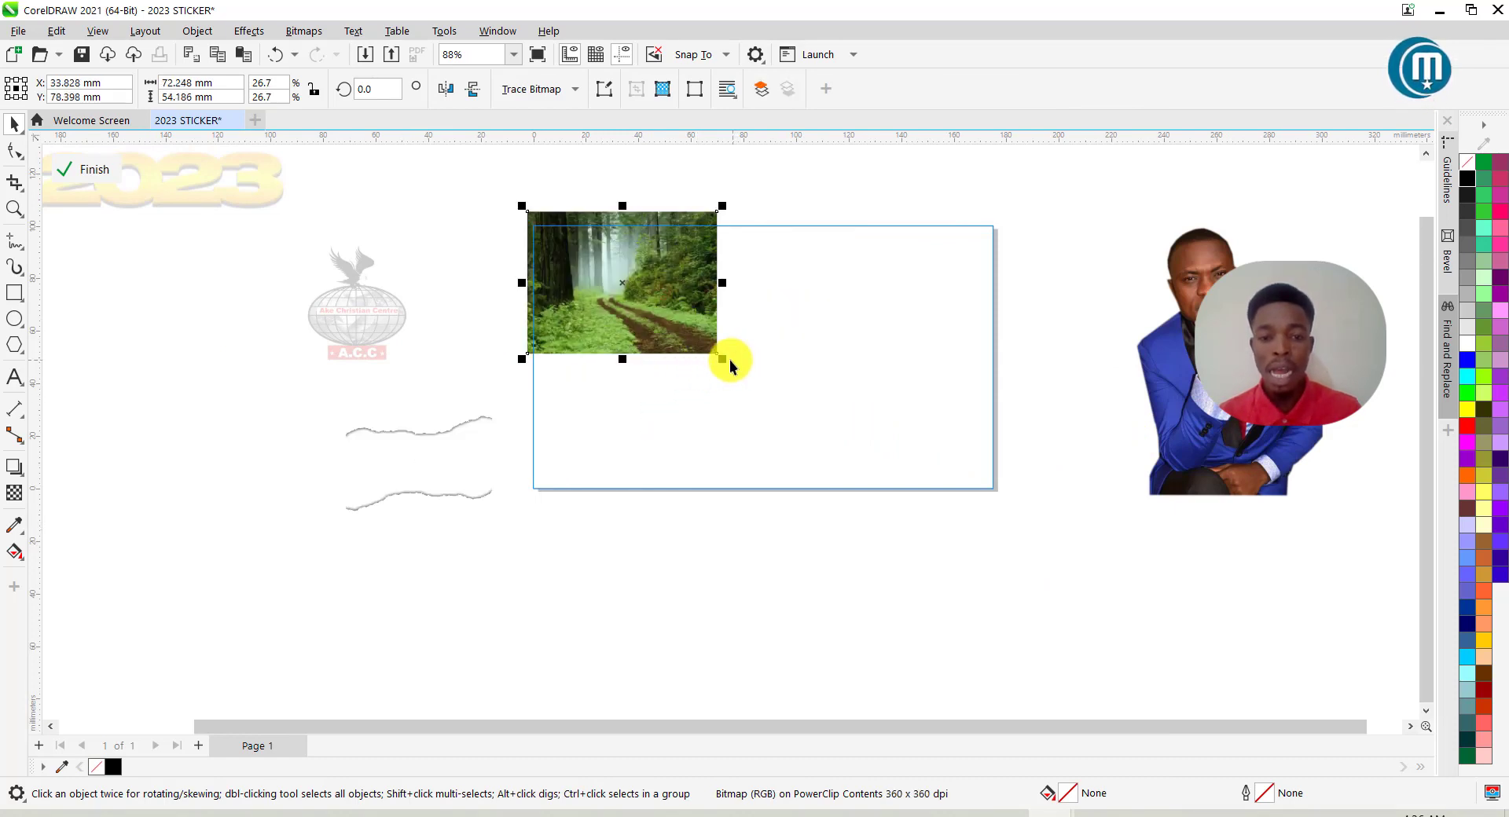
drag(720, 361, 1063, 537)
drag(808, 399, 838, 391)
drag(554, 371, 498, 370)
drag(833, 414, 849, 406)
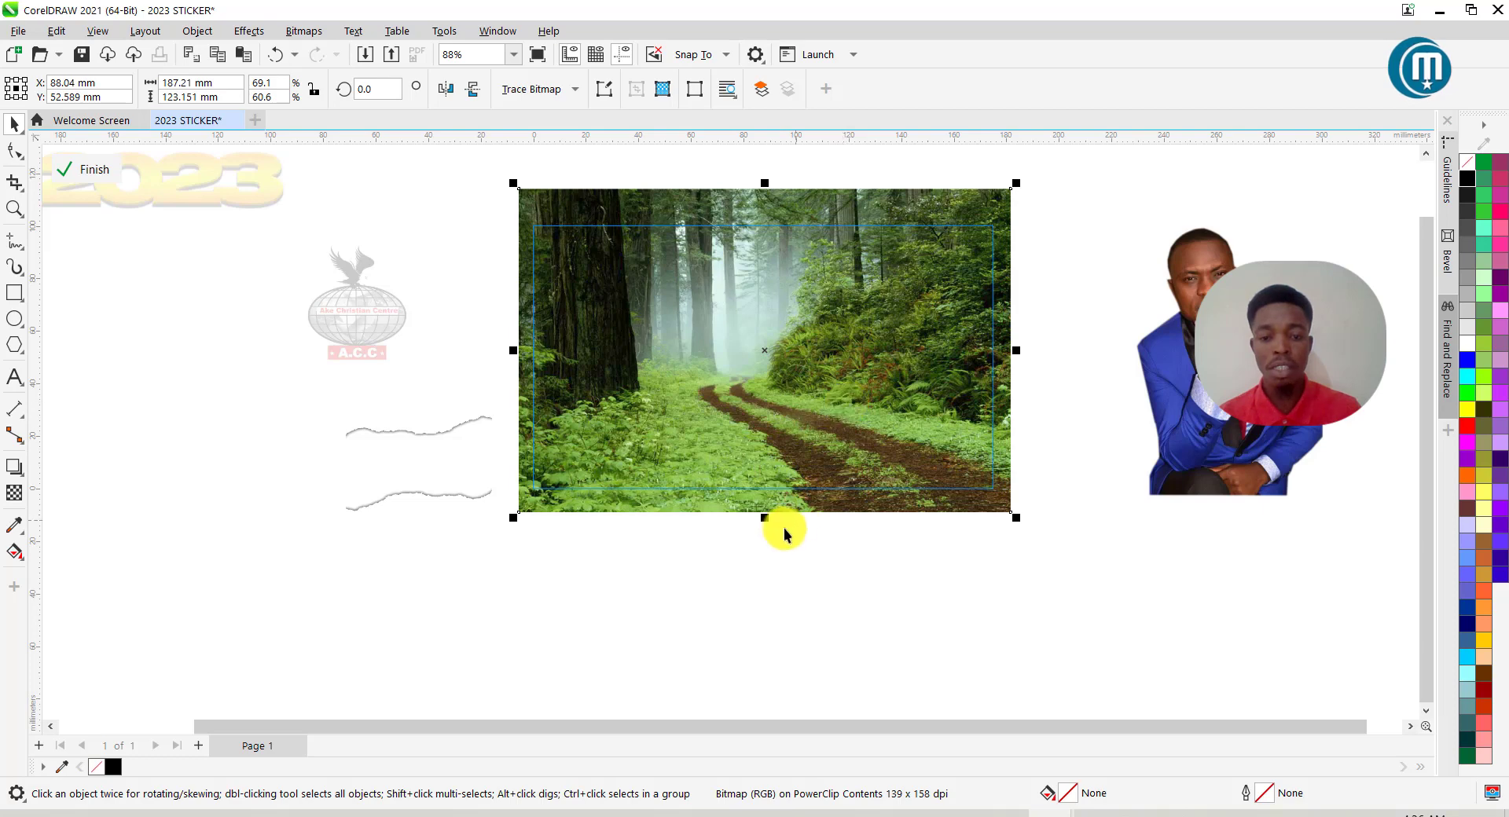
drag(766, 523, 766, 449)
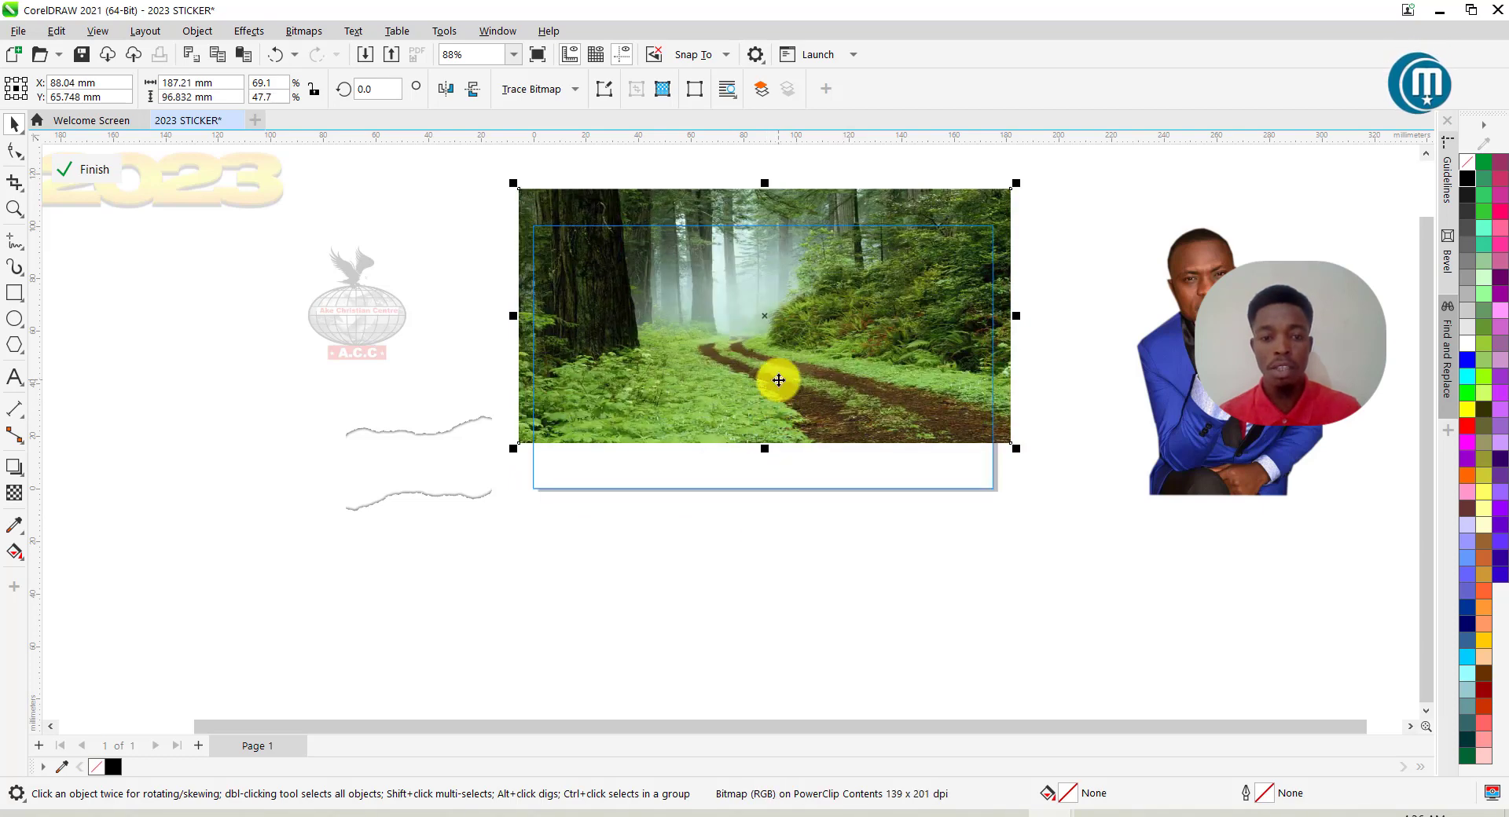
drag(778, 381, 781, 382)
drag(770, 458, 794, 424)
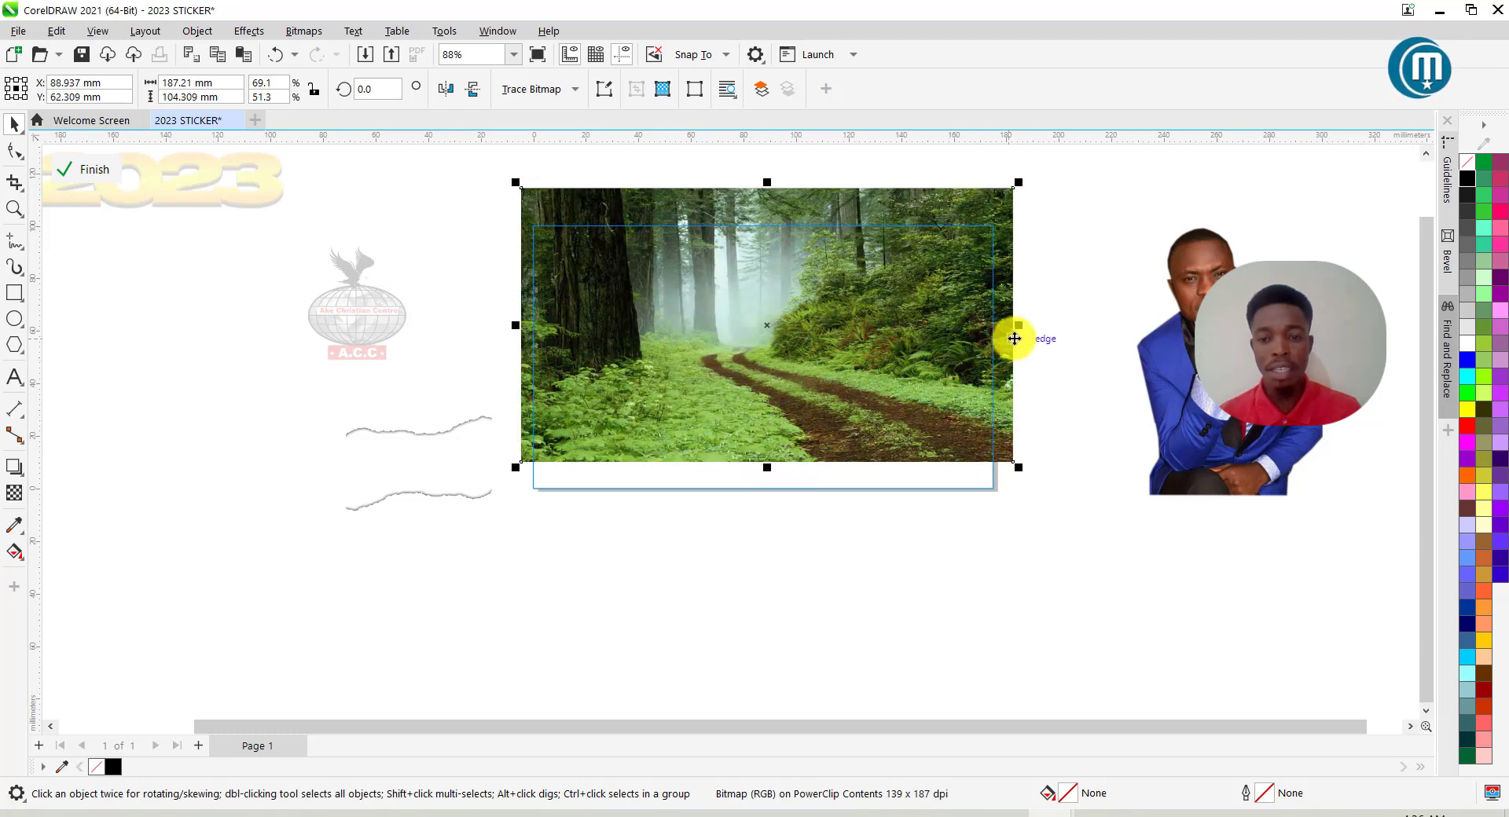
drag(1021, 326, 1007, 325)
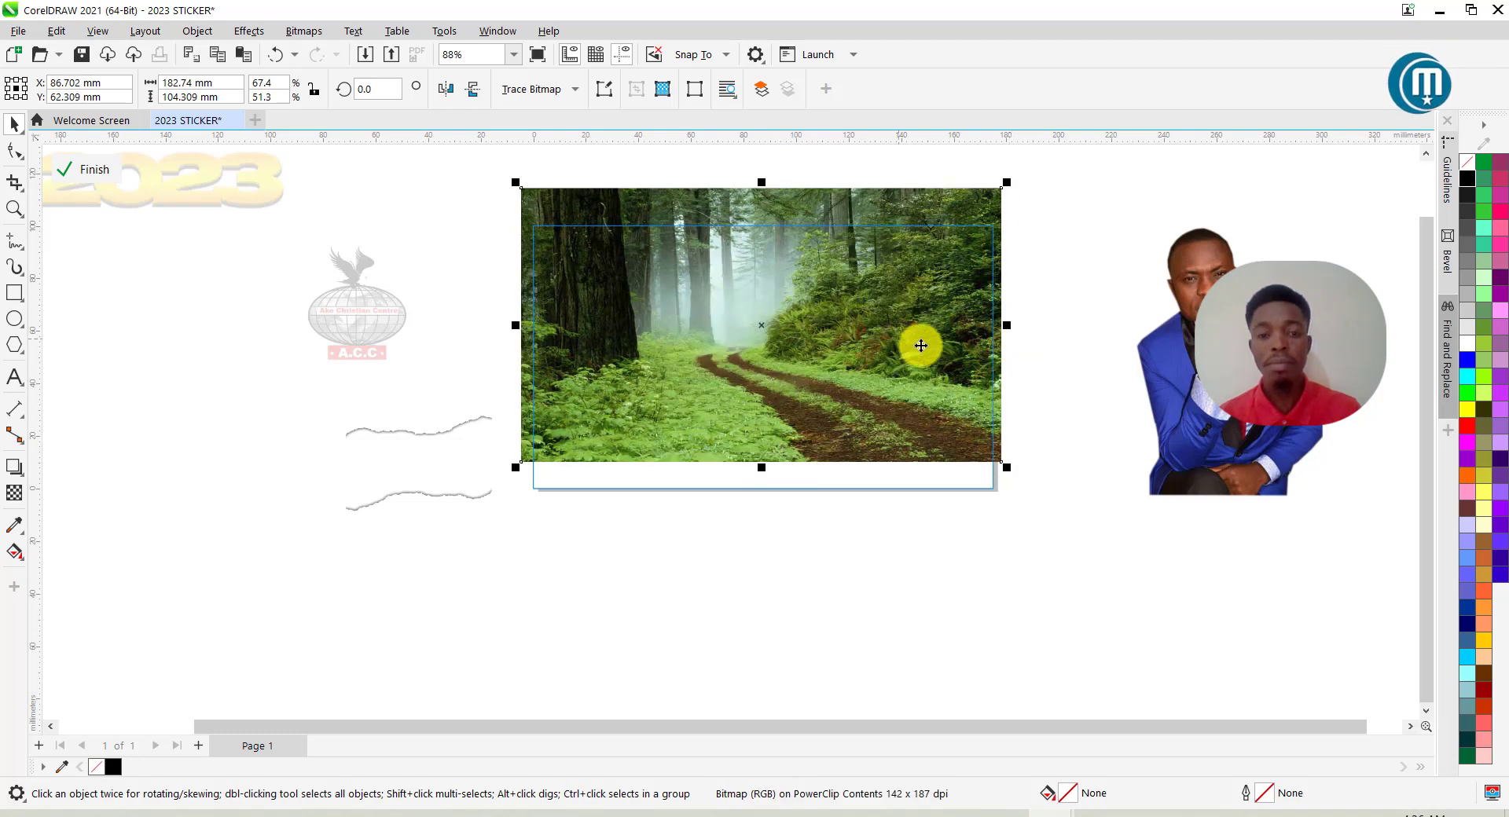
click(1245, 405)
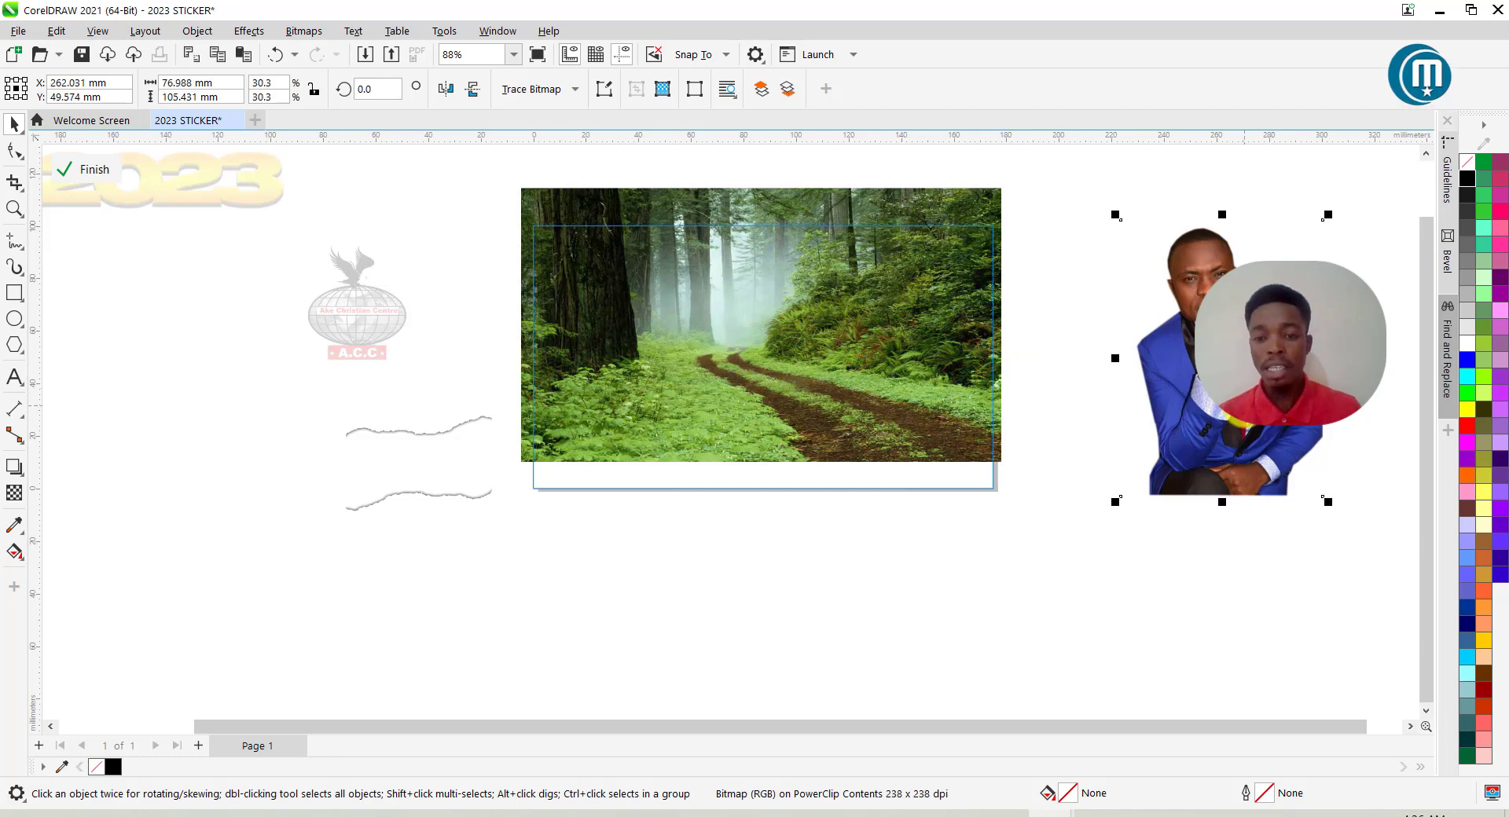
click(426, 479)
Stretch the torn strip to 193.6 mm over the forest's bottom and lower its top nodes.
drag(417, 475, 1047, 415)
drag(1002, 487, 945, 477)
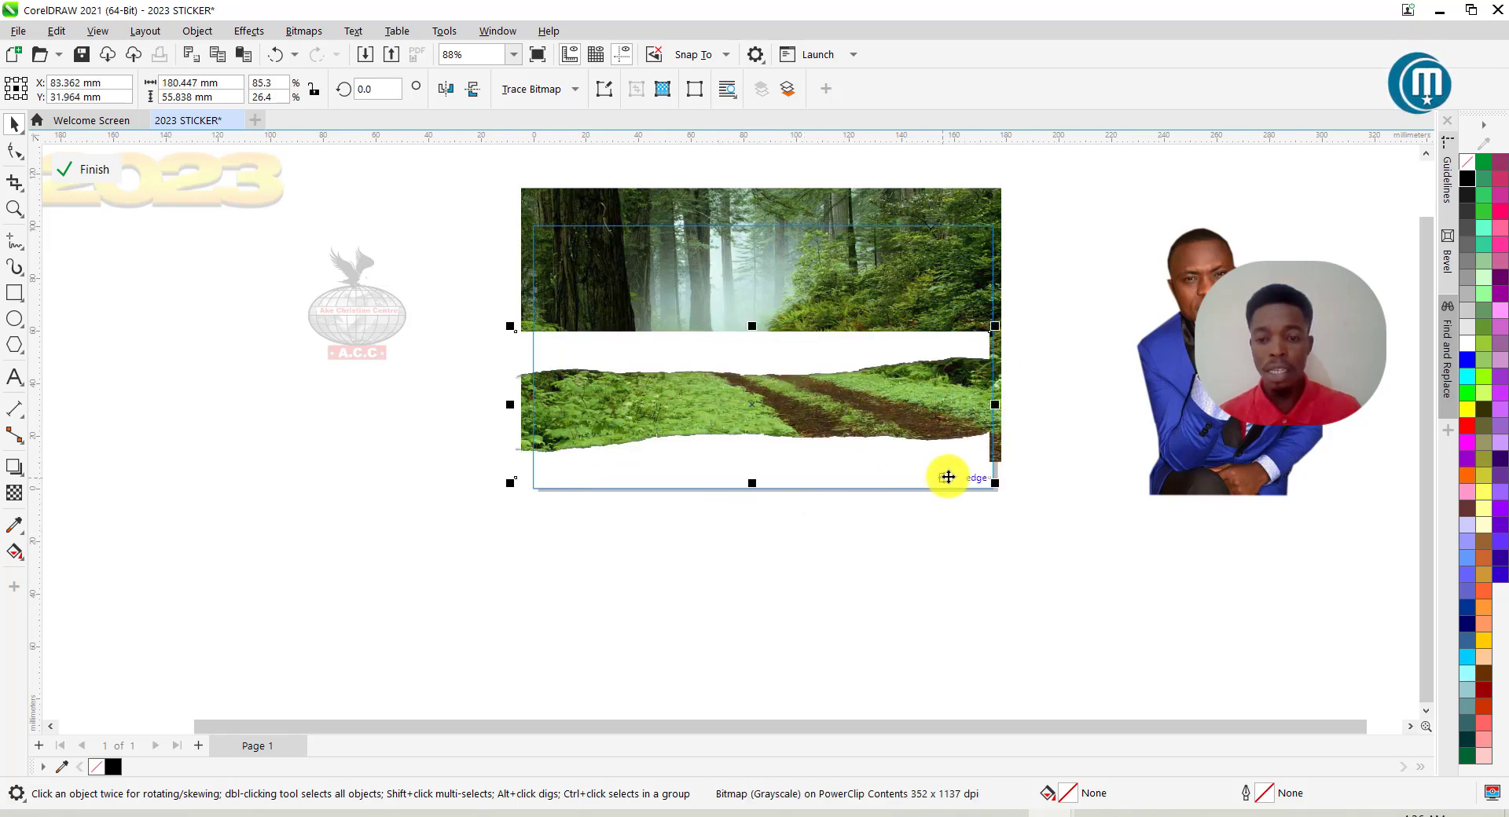
drag(995, 406, 1030, 404)
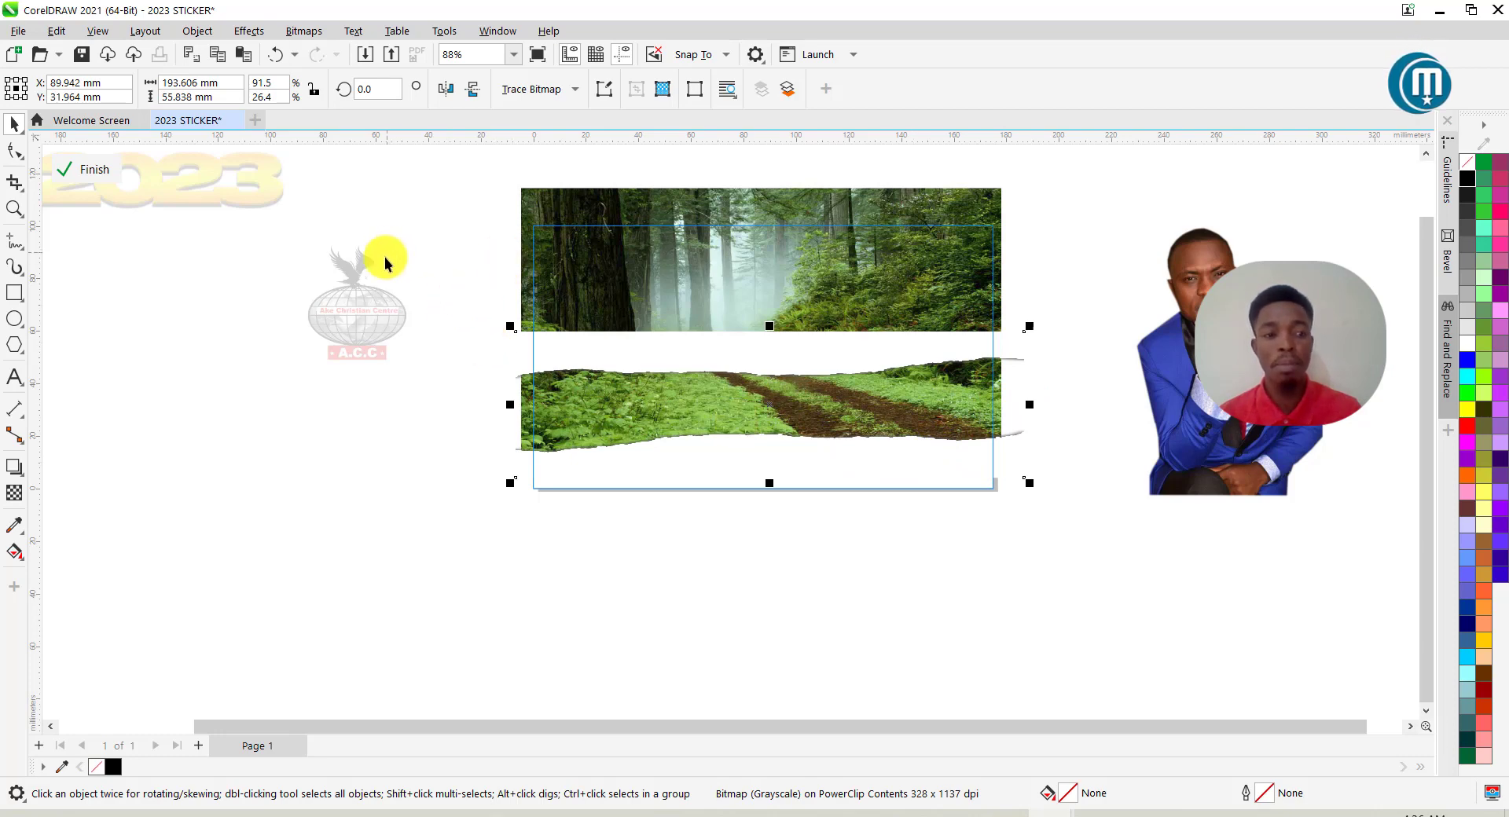
click(14, 153)
drag(1138, 426, 1129, 417)
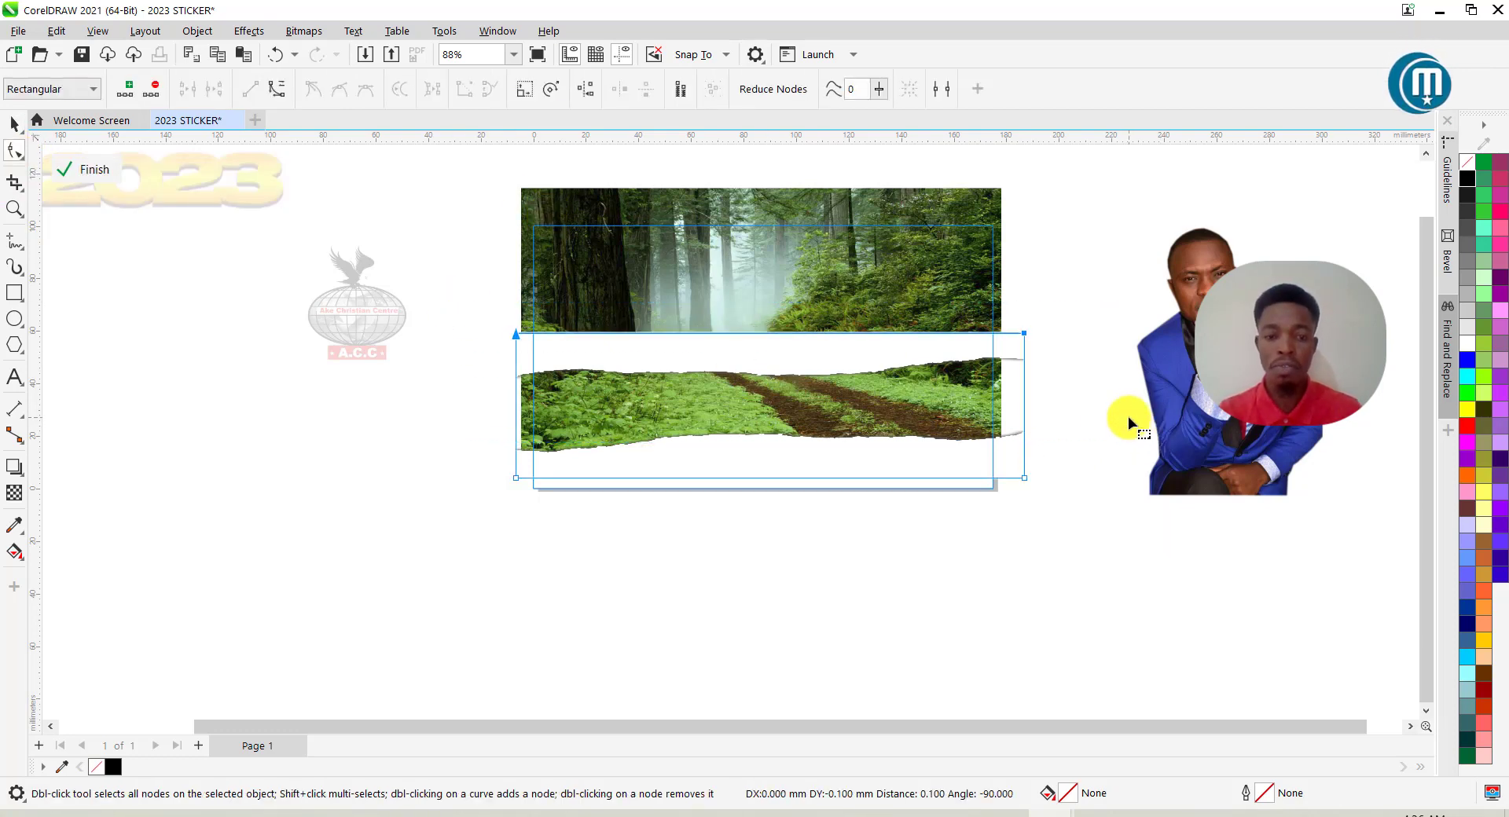
key(Down)
key(Down)
key(Down)
key(Down)
key(Down)
key(Down)
key(Down)
key(Down)
key(Down)
key(Down)
key(Down)
key(Down)
key(Down)
key(Down)
key(Down)
key(Down)
key(Down)
key(Down)
key(Down)
key(Down)
key(Down)
key(Down)
key(Down)
key(Down)
key(Down)
key(Down)
key(Down)
key(Down)
key(Down)
key(Down)
key(Down)
key(Down)
key(Down)
key(Down)
key(Down)
key(Down)
key(Down)
key(Down)
key(Down)
key(Down)
key(Down)
key(Down)
key(Down)
key(Down)
key(Down)
key(Down)
key(Down)
key(Down)
key(Down)
key(Down)
key(Down)
key(Down)
key(Down)
key(Down)
key(Down)
key(Down)
key(Down)
key(Down)
key(Down)
key(Down)
key(Down)
key(Down)
key(Down)
key(Down)
key(Down)
key(Down)
key(Down)
key(Down)
key(Down)
key(Down)
key(Down)
key(Down)
key(Down)
key(Down)
key(Down)
key(Down)
key(Down)
key(Down)
key(Down)
key(Down)
key(Down)
key(Down)
key(Down)
key(Down)
key(Down)
key(Down)
key(Down)
key(Down)
key(Down)
key(Down)
key(Down)
key(Down)
key(Down)
key(Down)
key(Down)
key(Down)
key(Down)
key(Down)
key(Down)
key(Down)
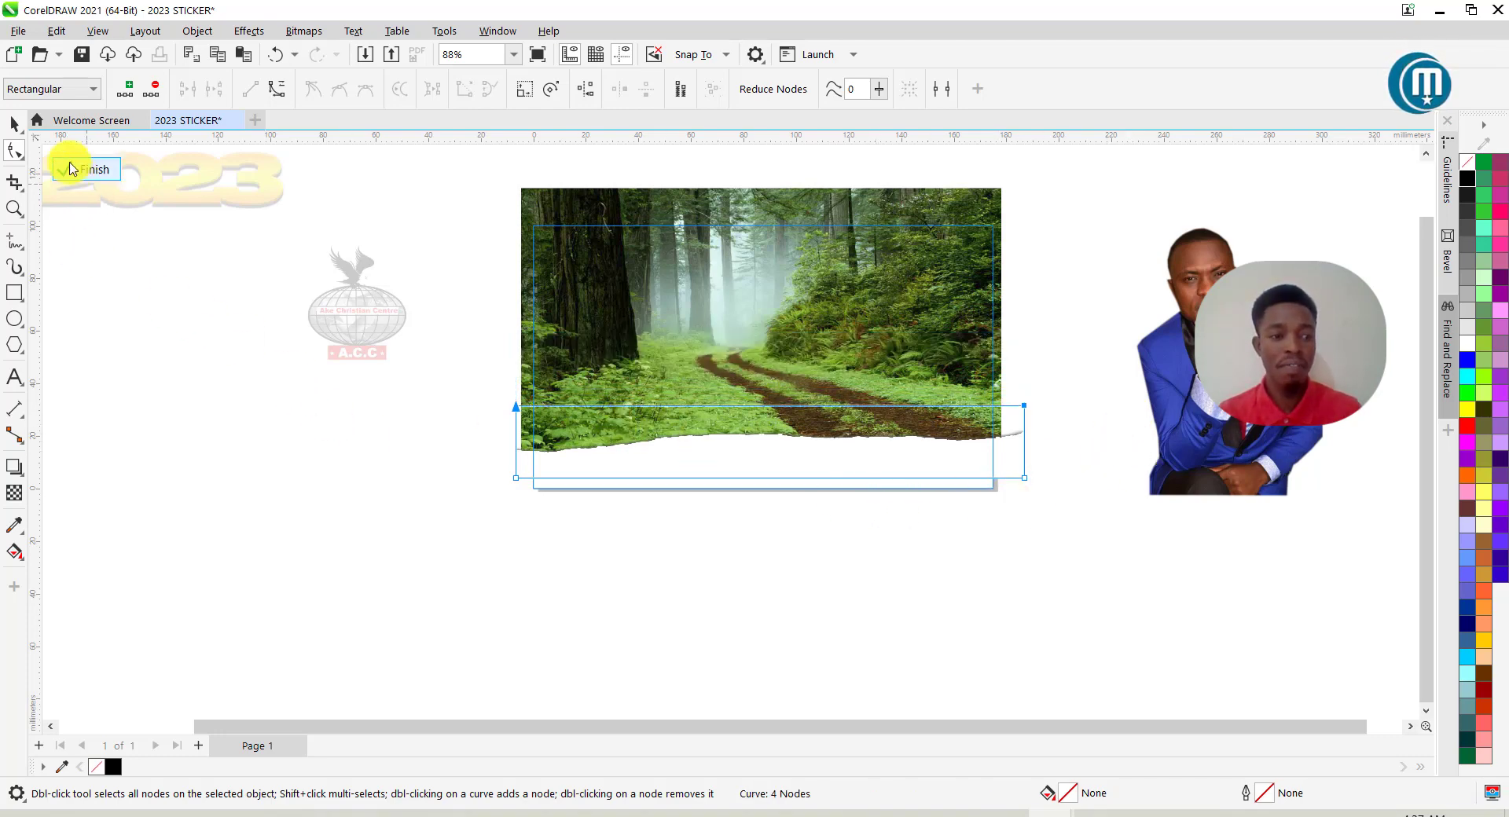
click(15, 123)
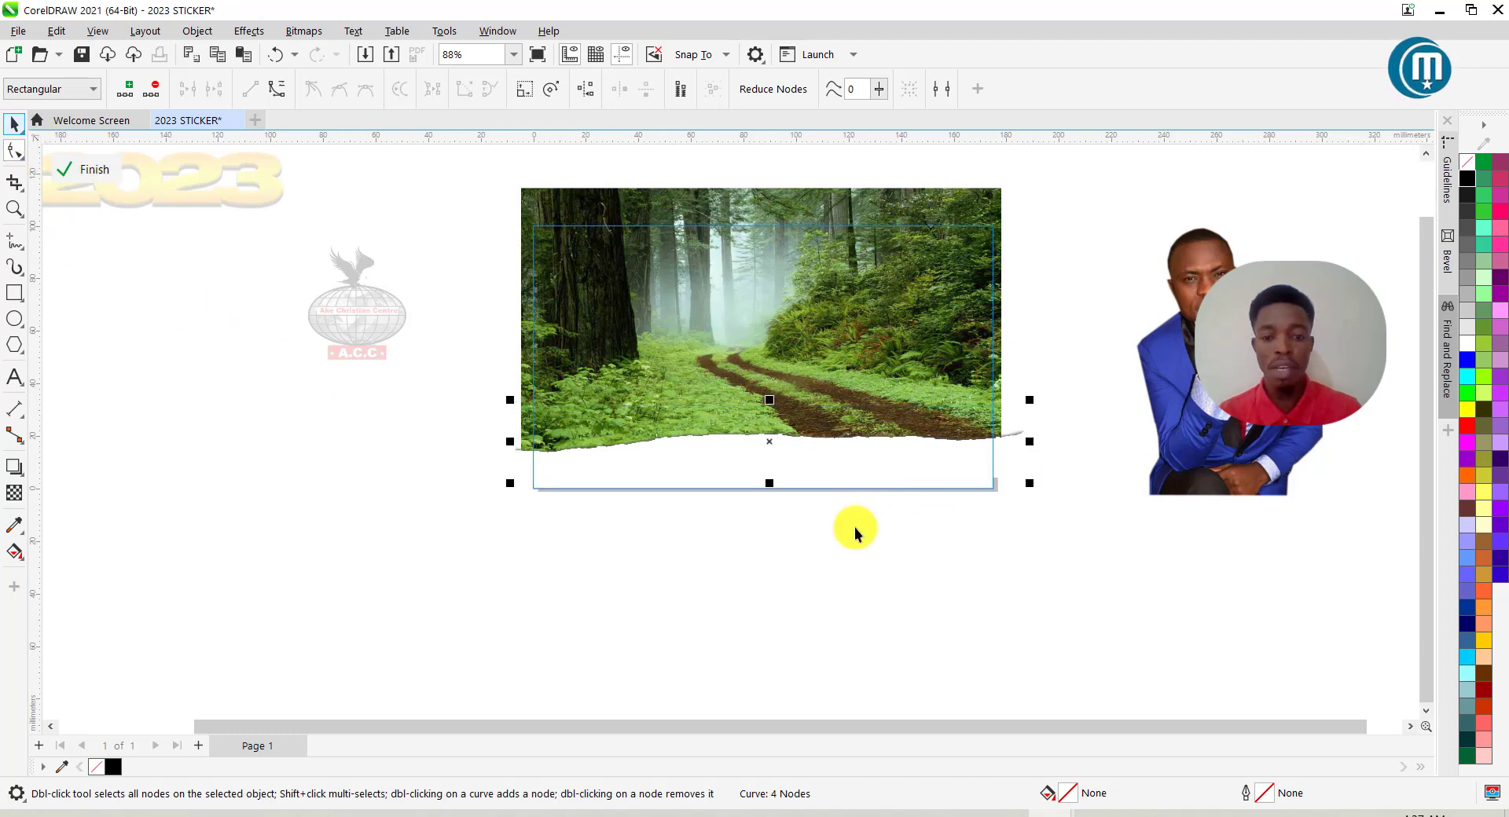
Make the torn strip taller, mirror it horizontally, and scale it slightly larger.
scroll(771, 486, up, 2)
drag(758, 473, 760, 512)
drag(903, 443, 901, 417)
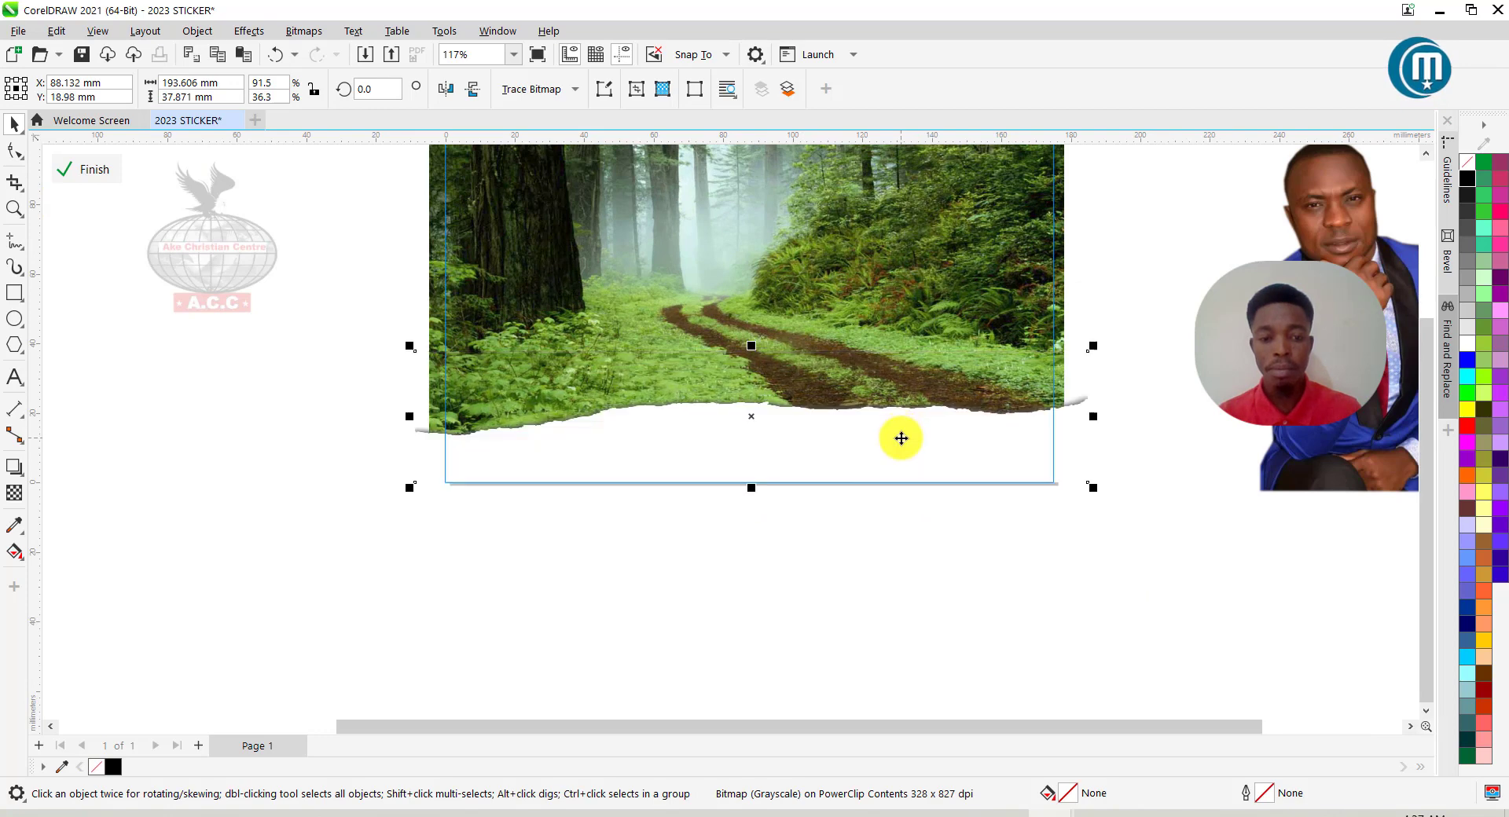
click(445, 90)
drag(1092, 489, 1116, 494)
scroll(880, 446, down, 2)
Place the man's photo in front at the forest photo's lower right.
drag(1289, 415, 972, 453)
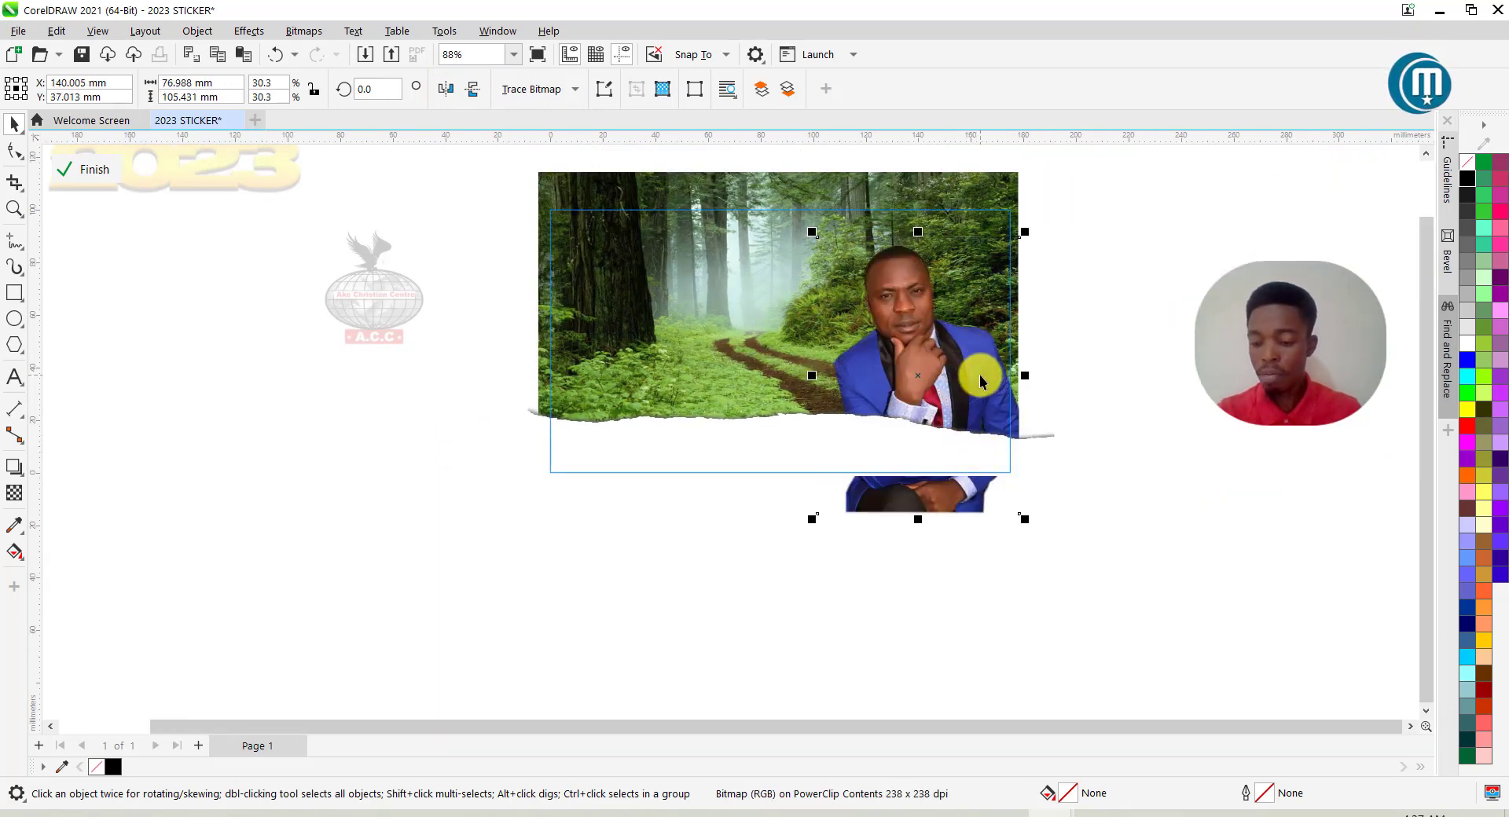
key(shift+Page_Up)
drag(977, 379, 968, 434)
click(1040, 398)
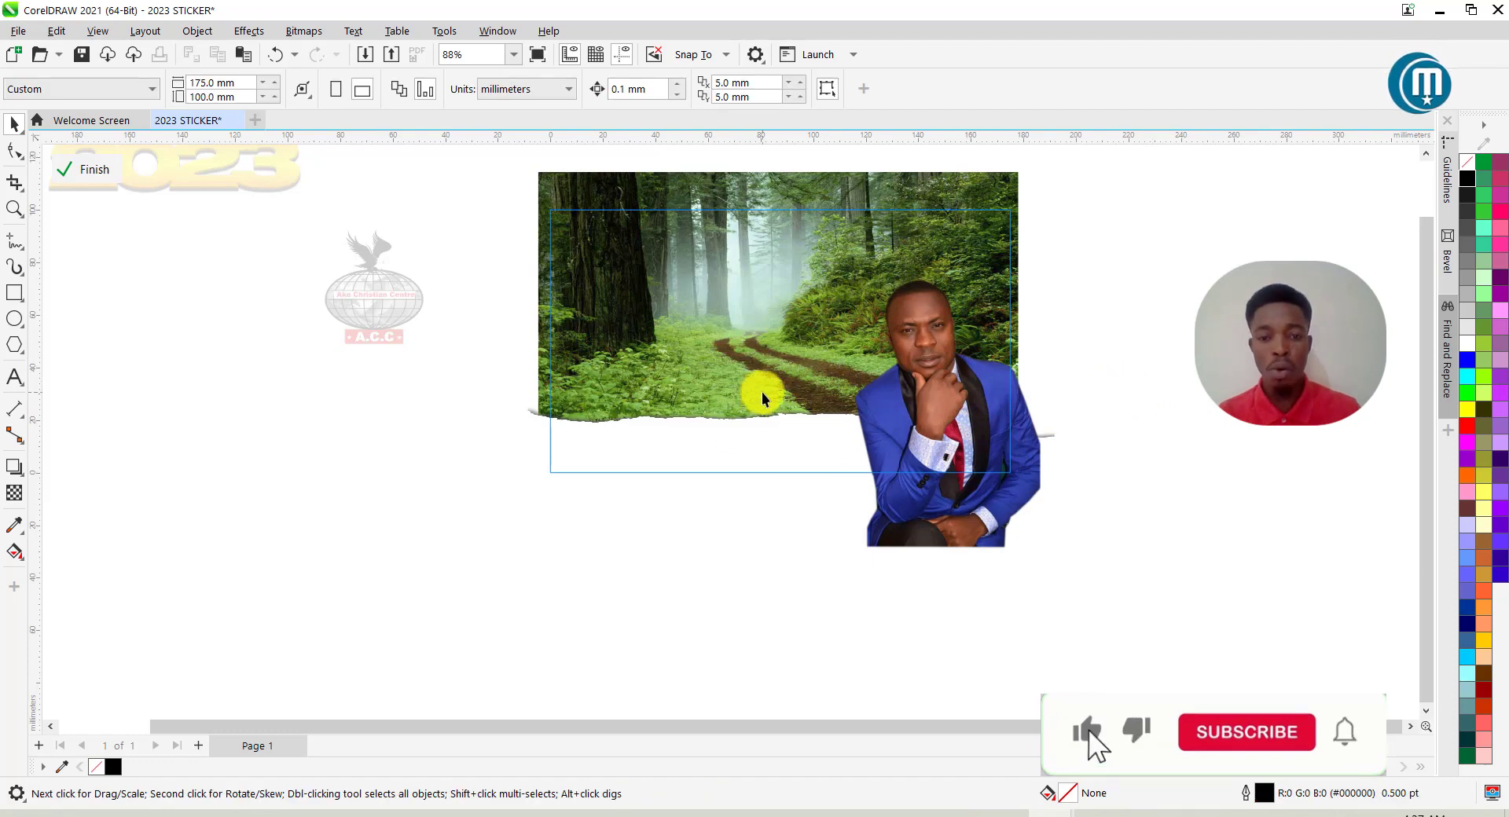
Finish the PowerClip edit, then choose Edit PowerClip on the rectangle again.
click(90, 172)
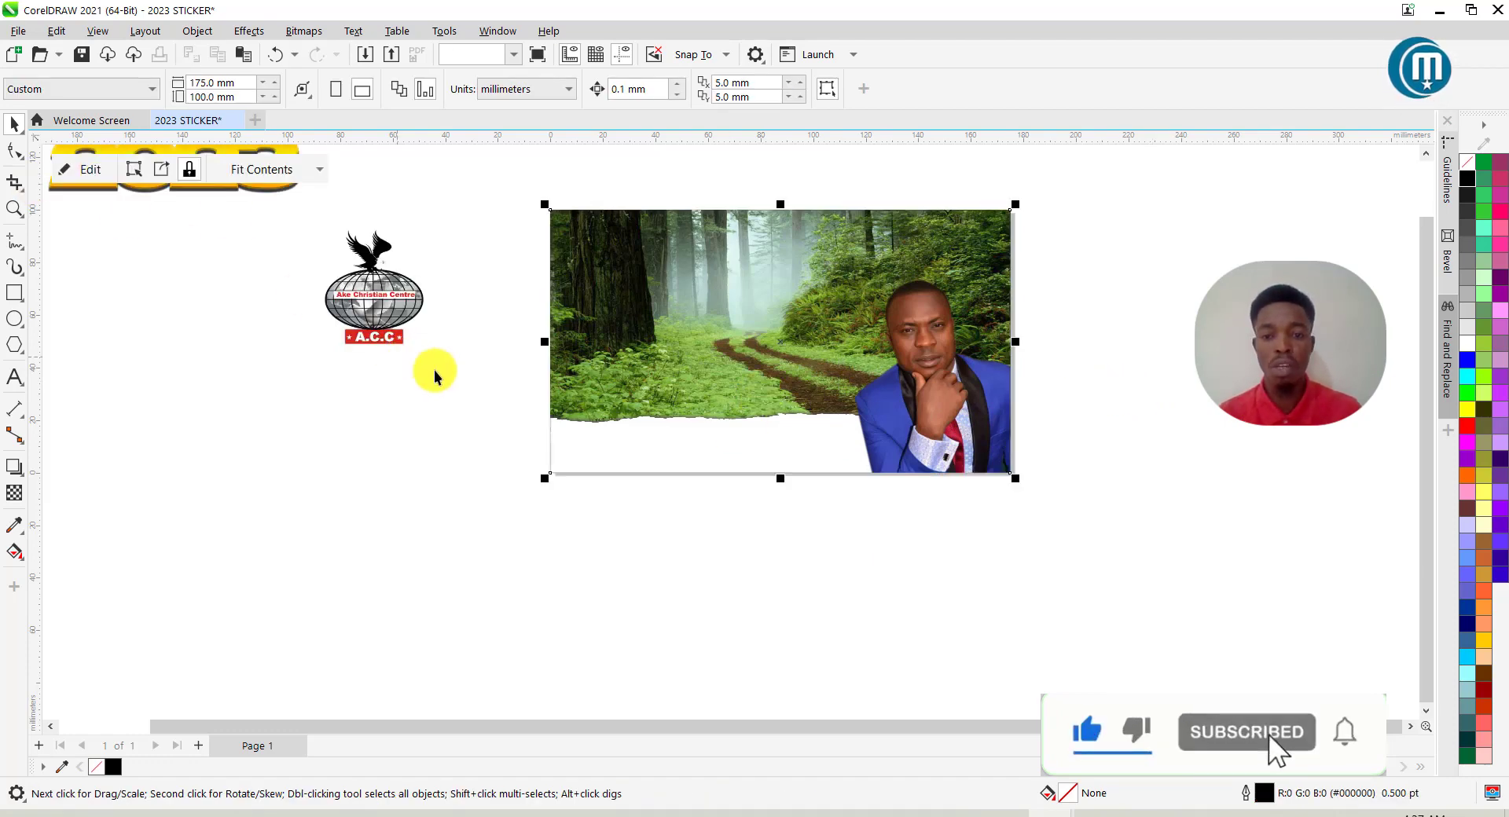
scroll(808, 422, up, 1)
scroll(808, 425, down, 2)
scroll(825, 285, up, 3)
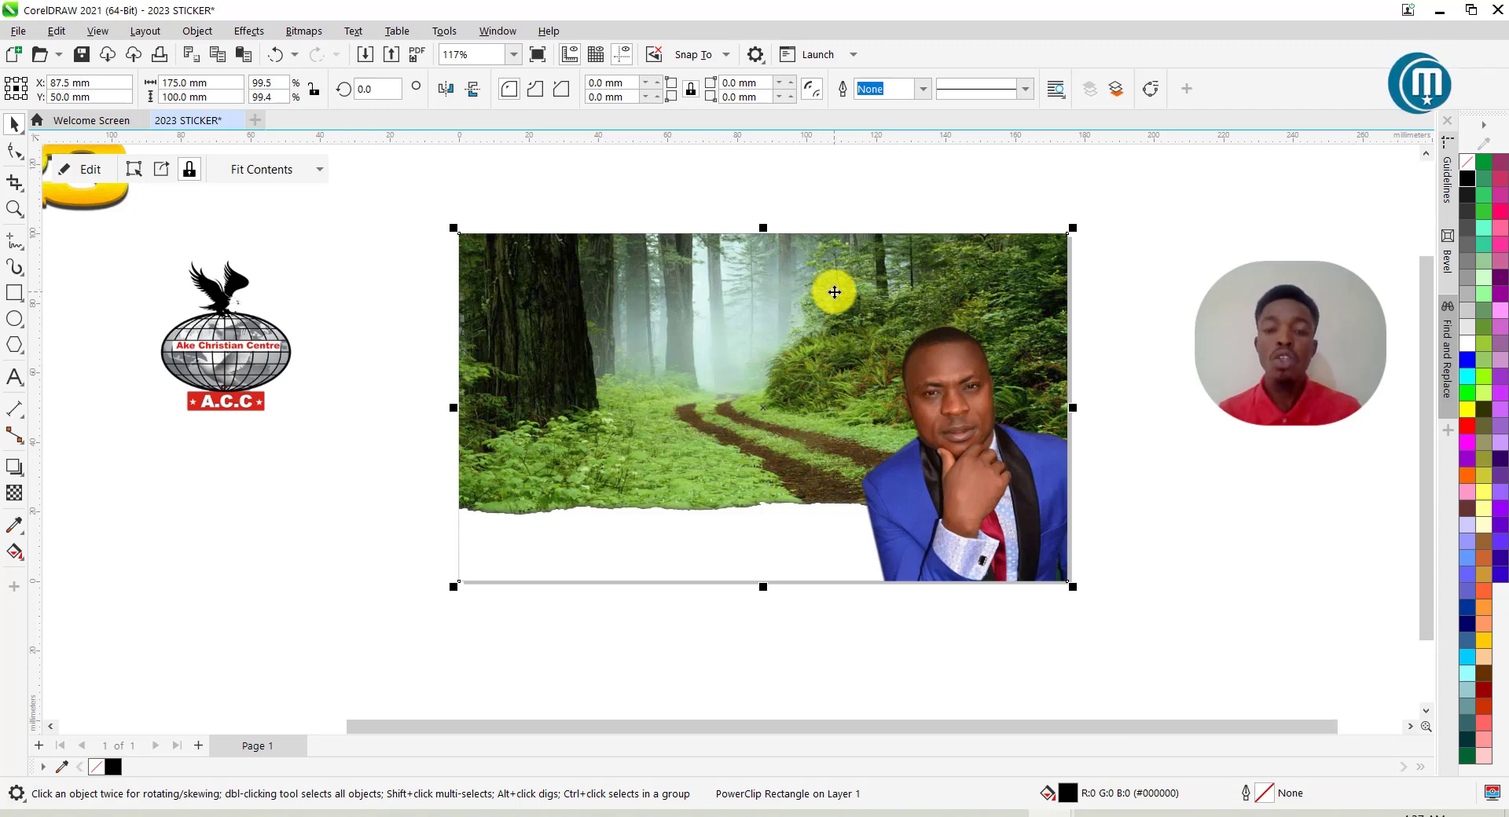
scroll(835, 293, down, 2)
scroll(832, 299, up, 1)
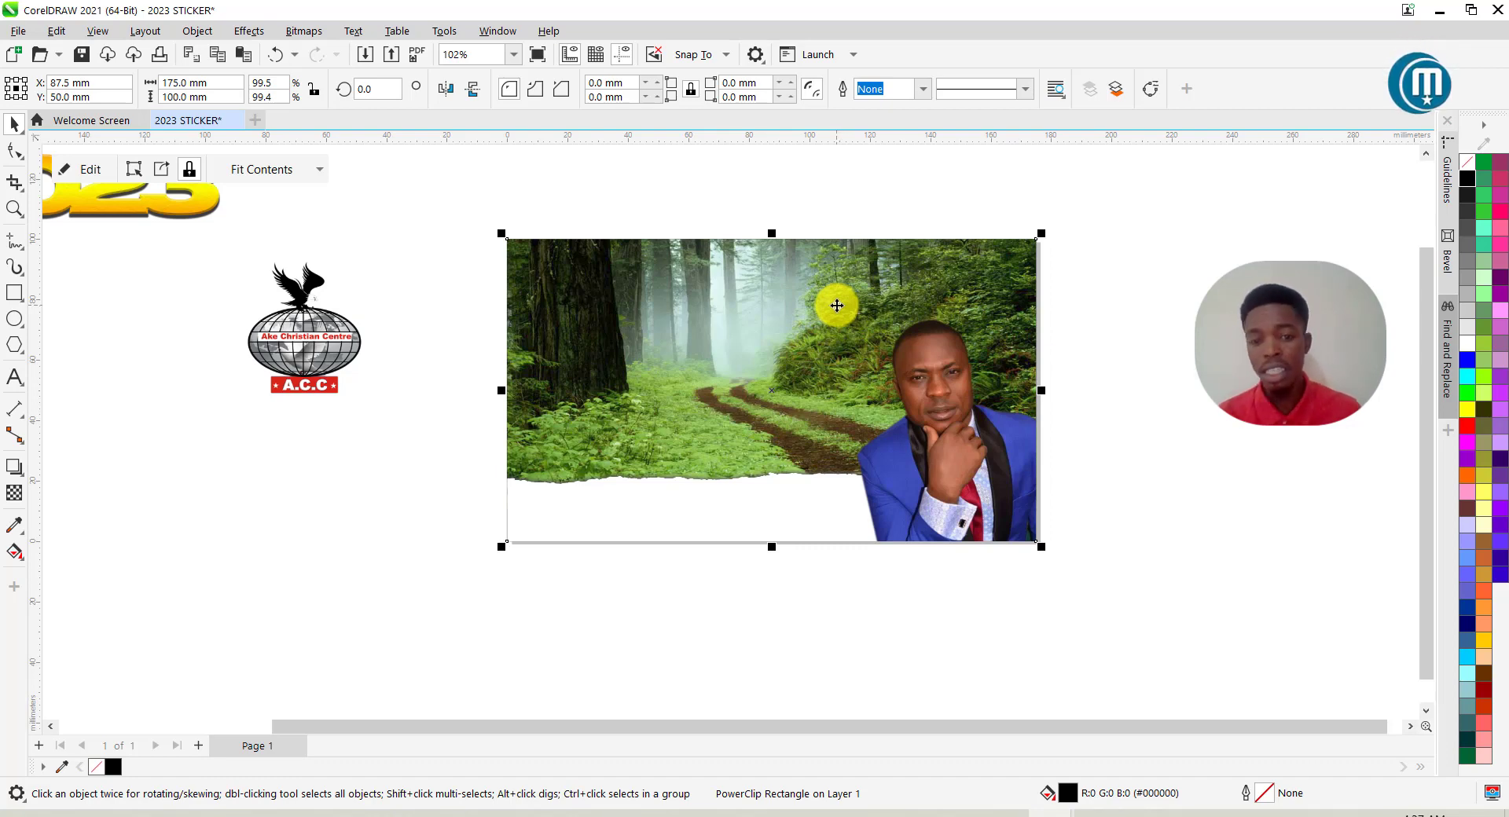
right_click(838, 306)
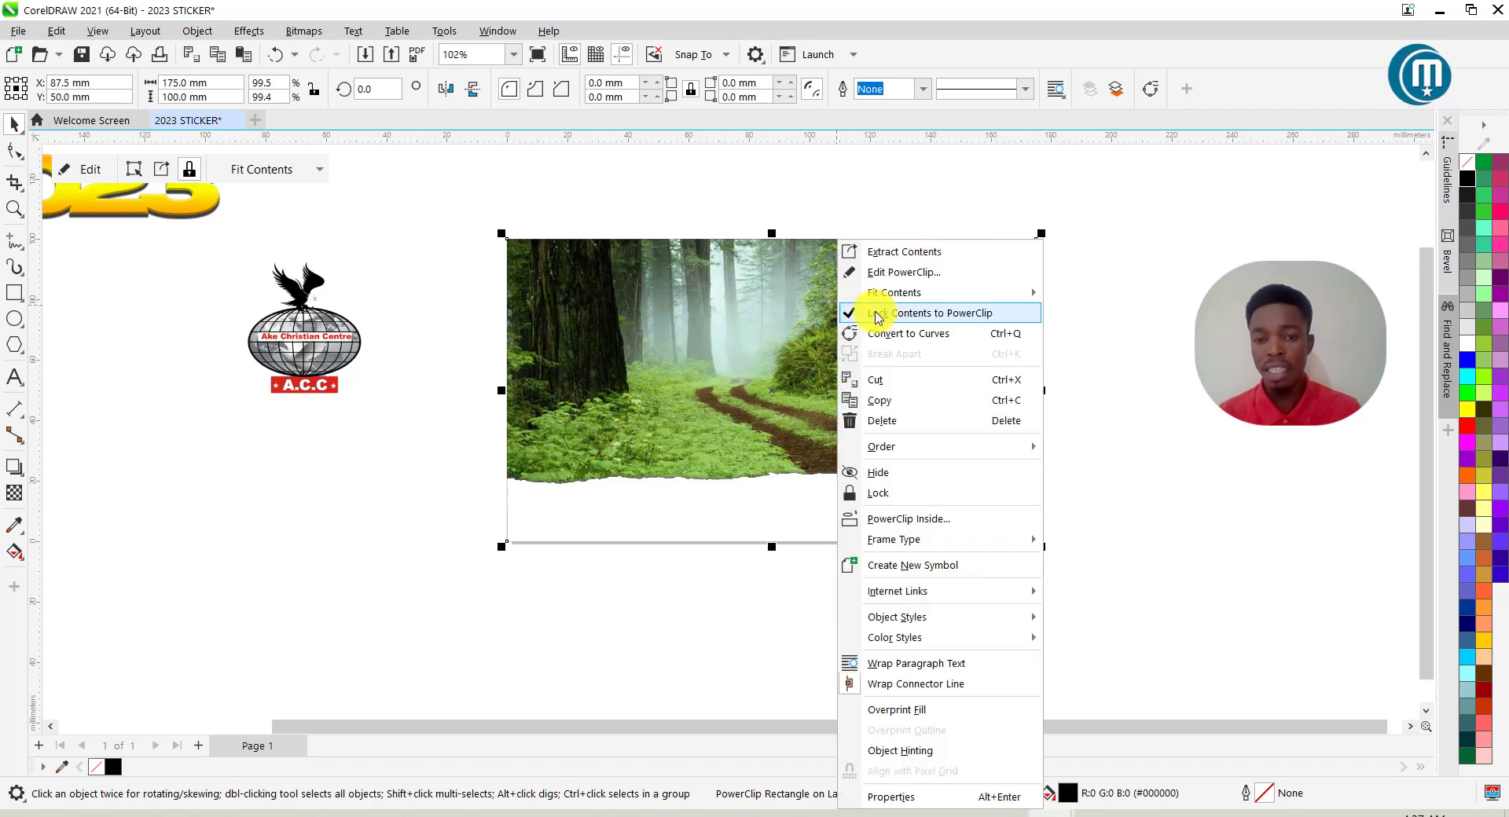
click(900, 270)
Darken the forest photo to brightness -67 in Image Adjustment Lab.
click(866, 313)
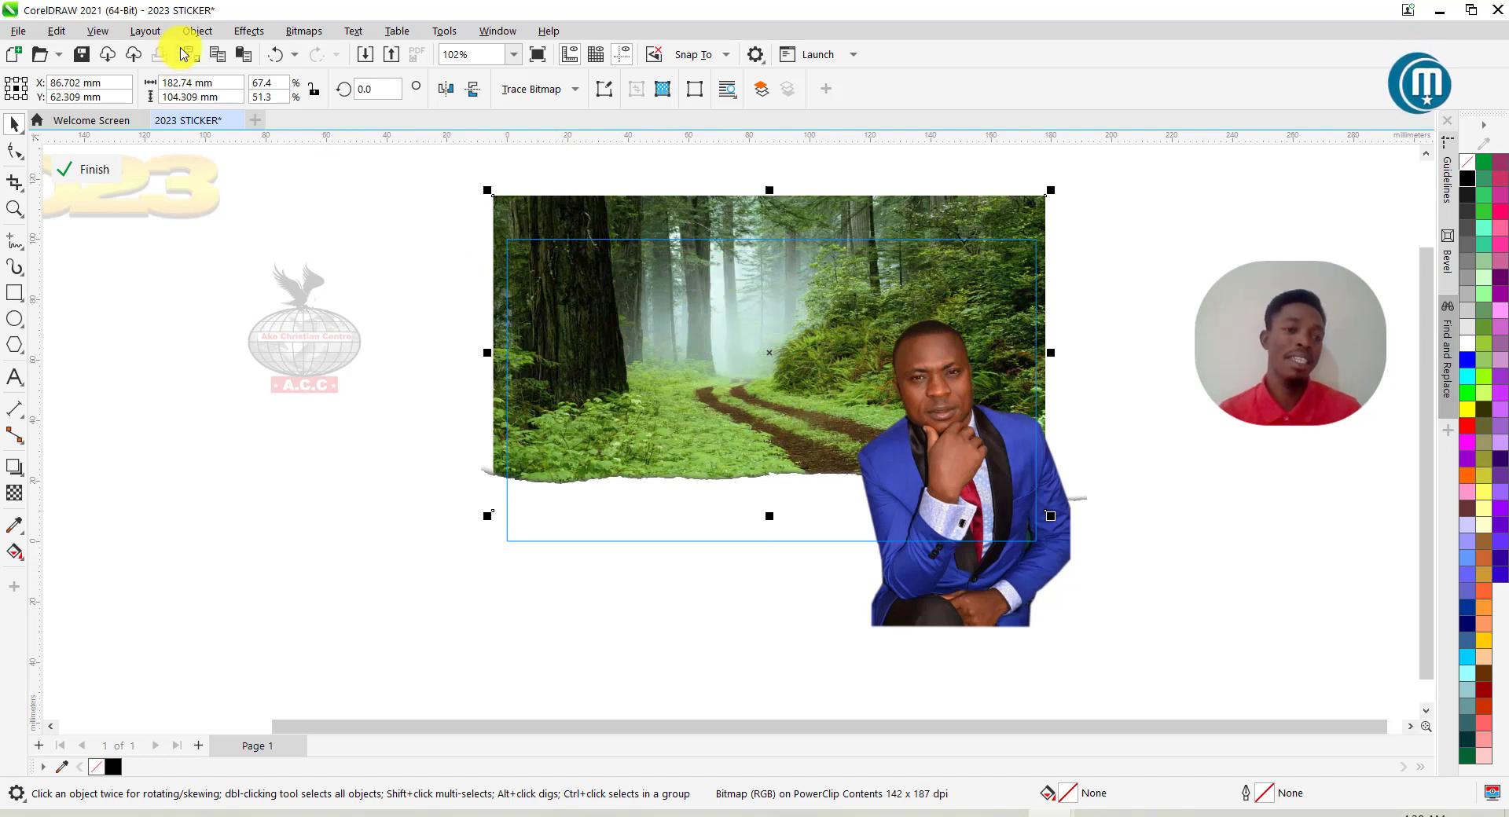
click(249, 32)
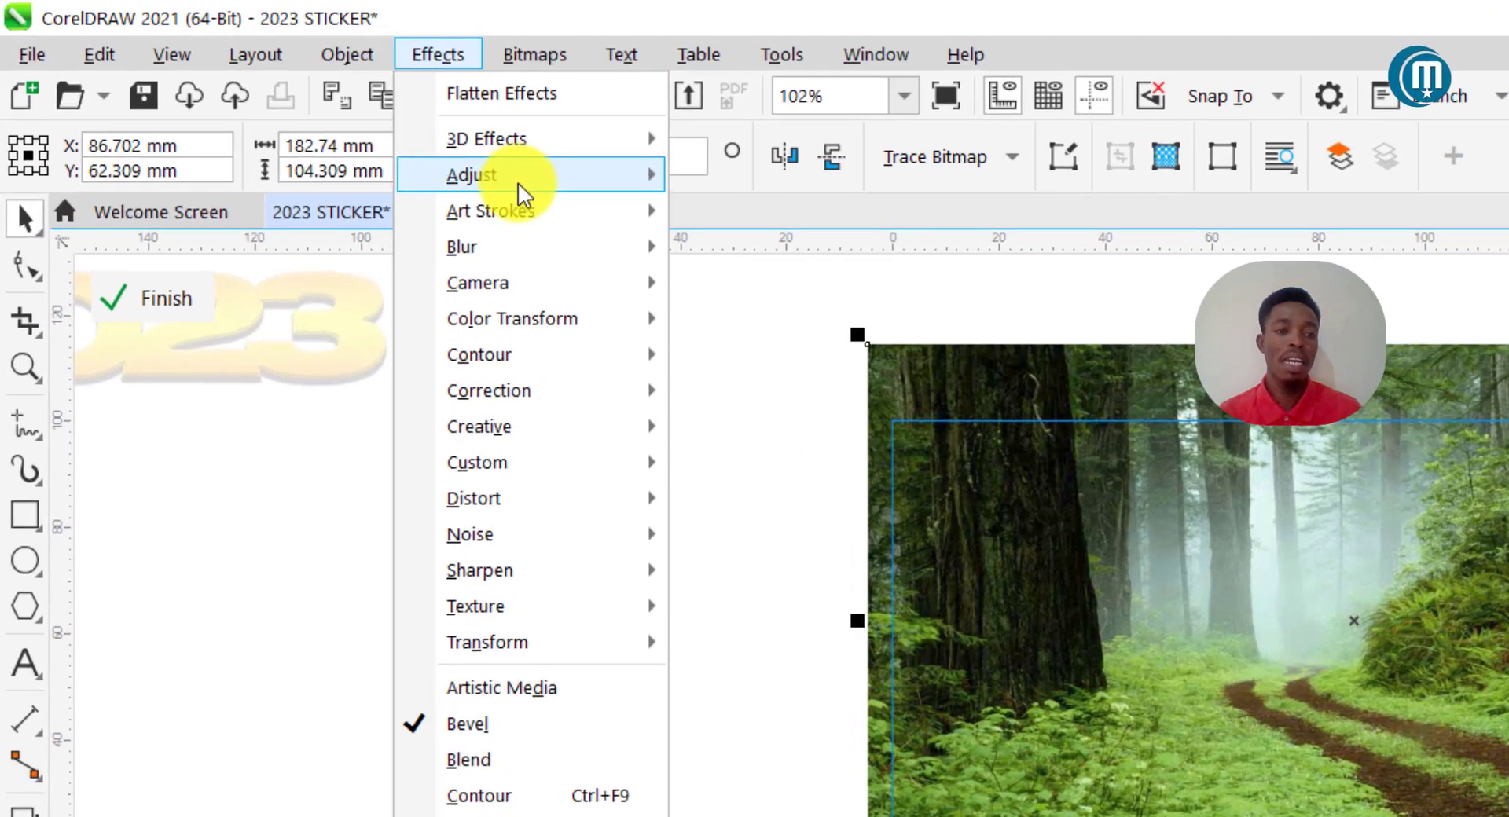
mouse_move(294, 105)
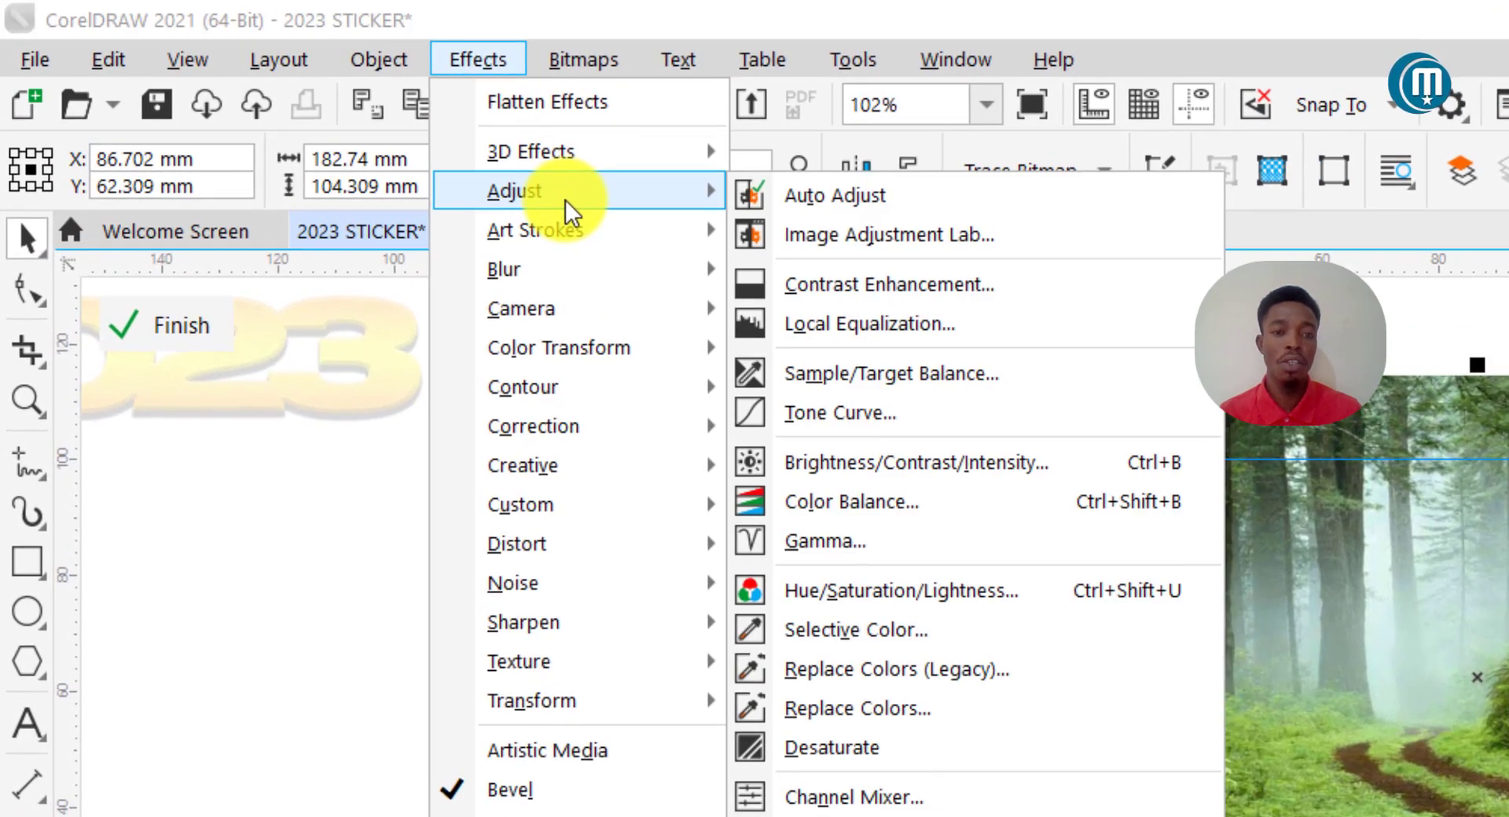
click(895, 236)
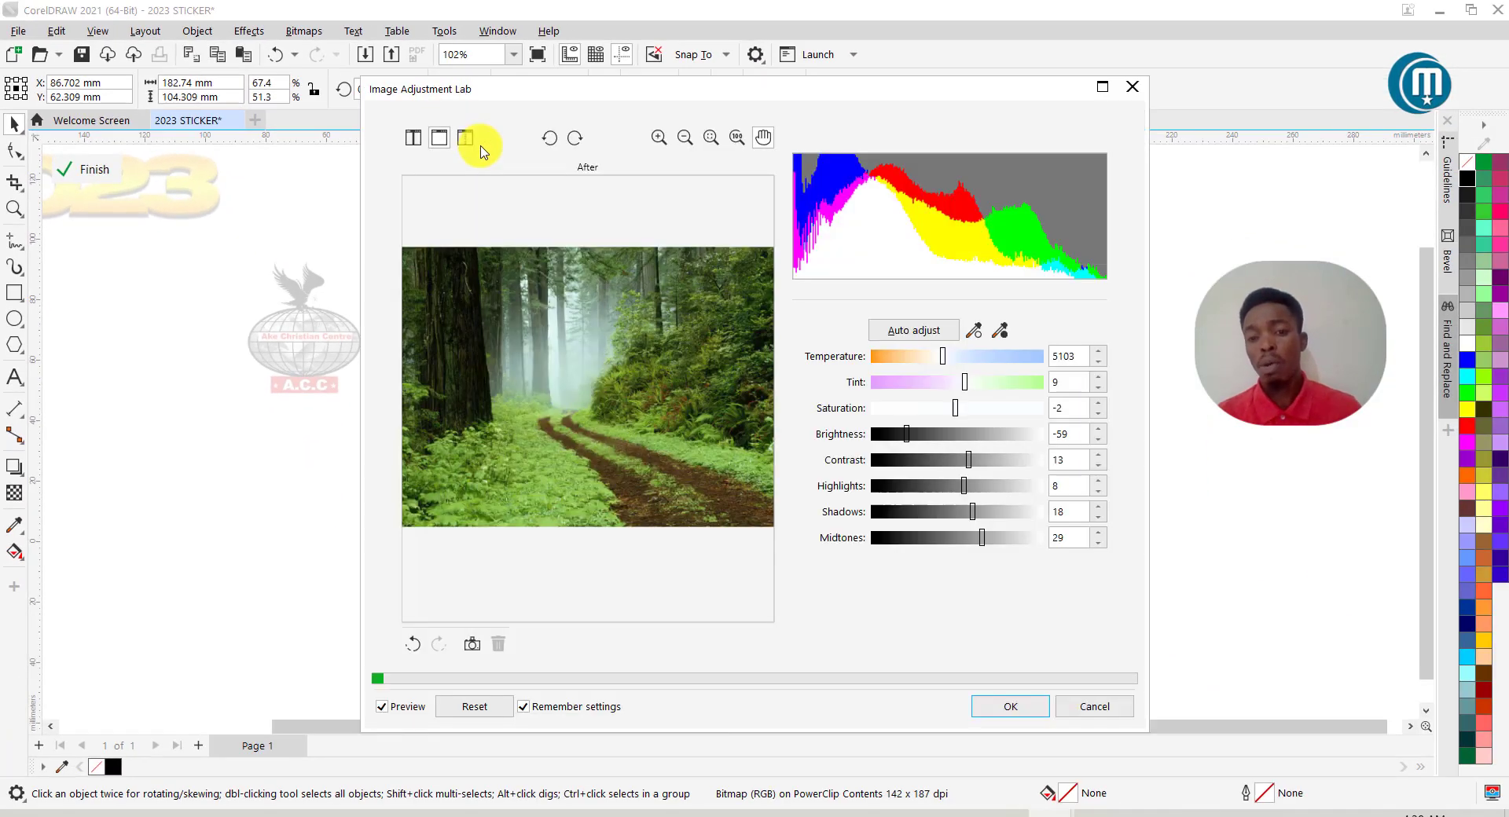
drag(879, 100, 365, 98)
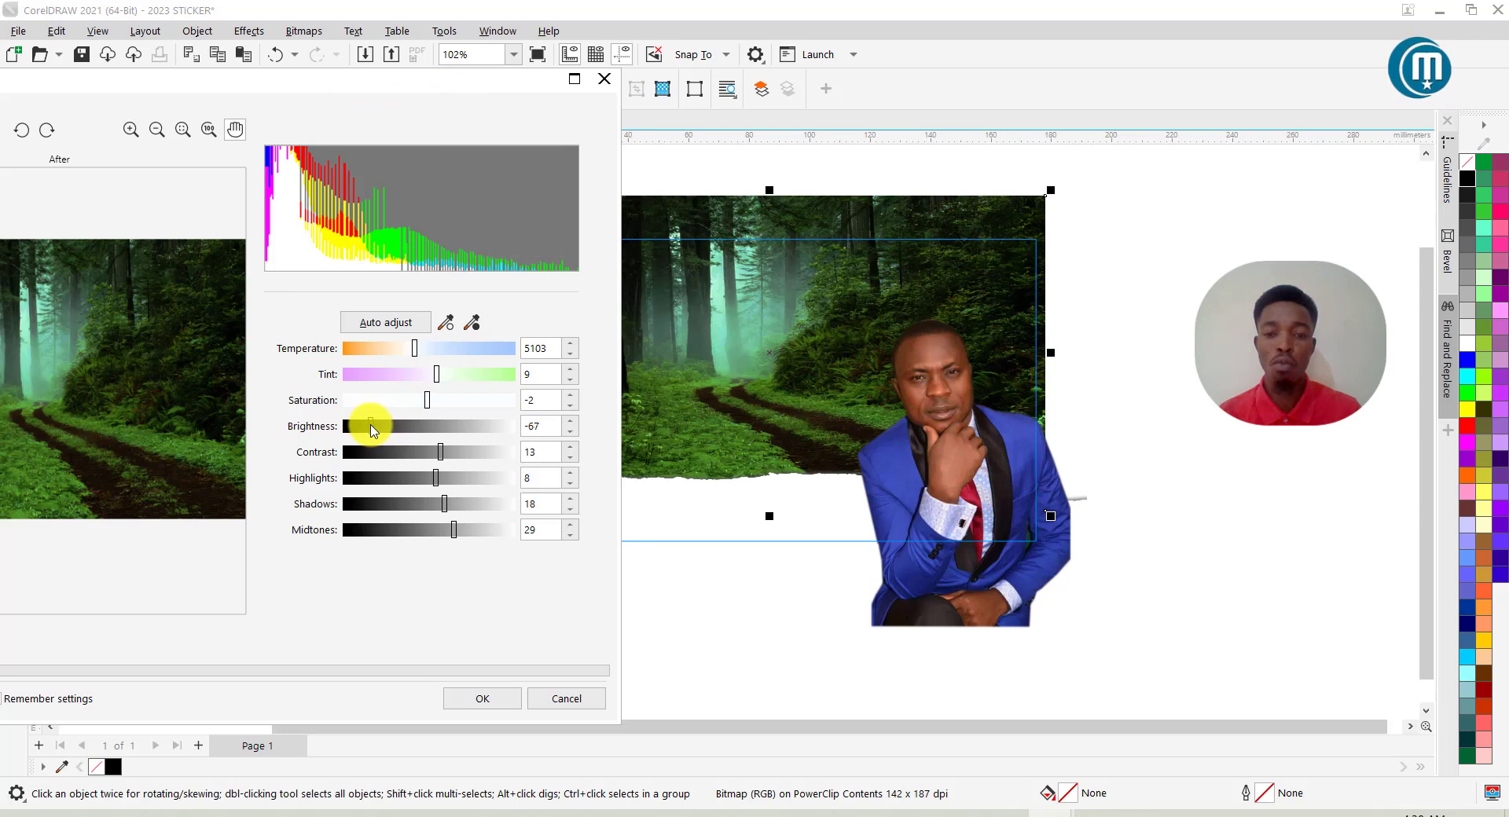
mouse_move(370, 428)
mouse_down()
mouse_move(455, 430)
mouse_move(385, 430)
mouse_up()
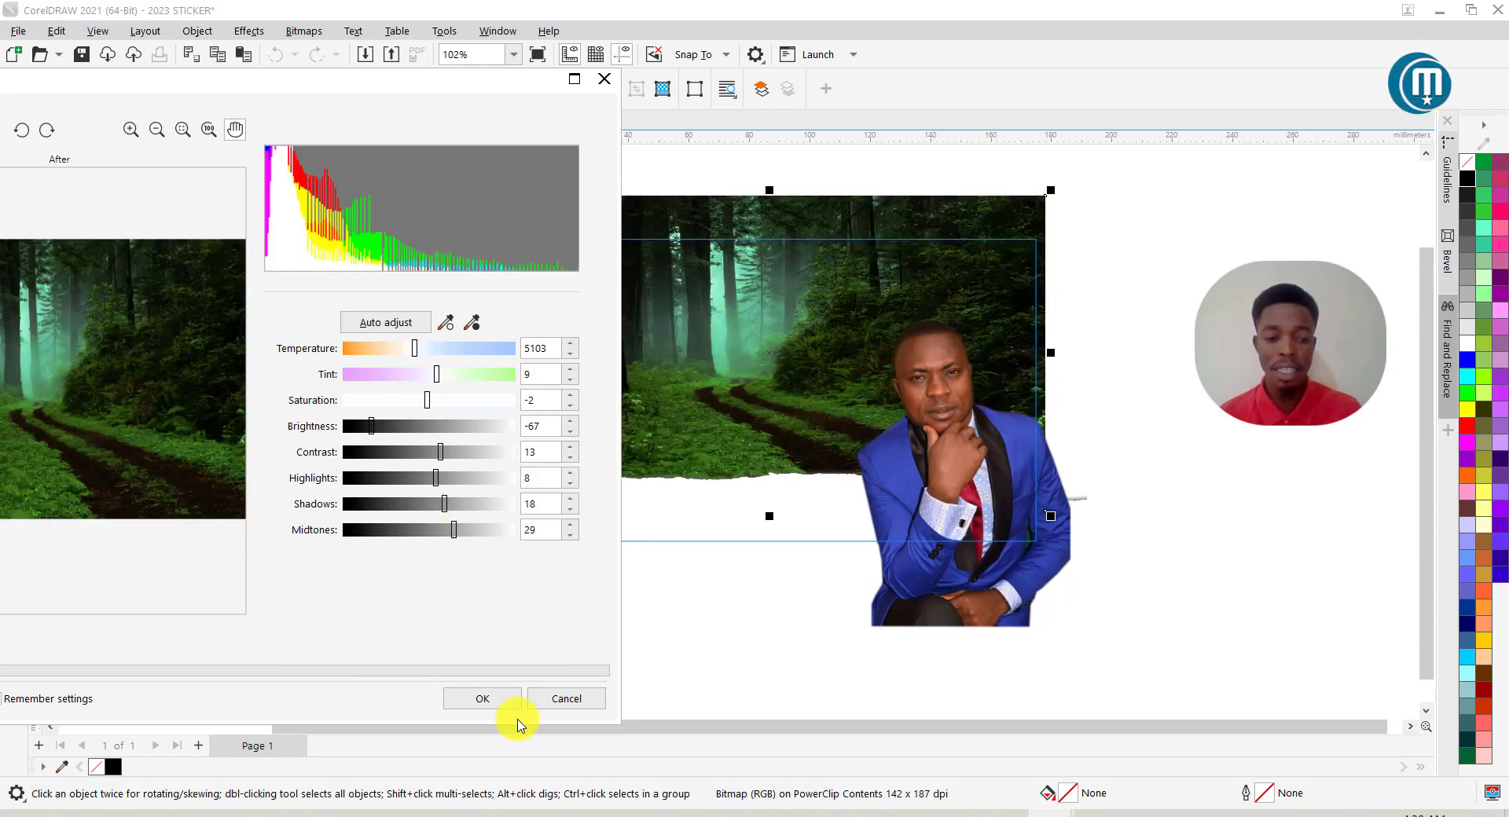
click(483, 698)
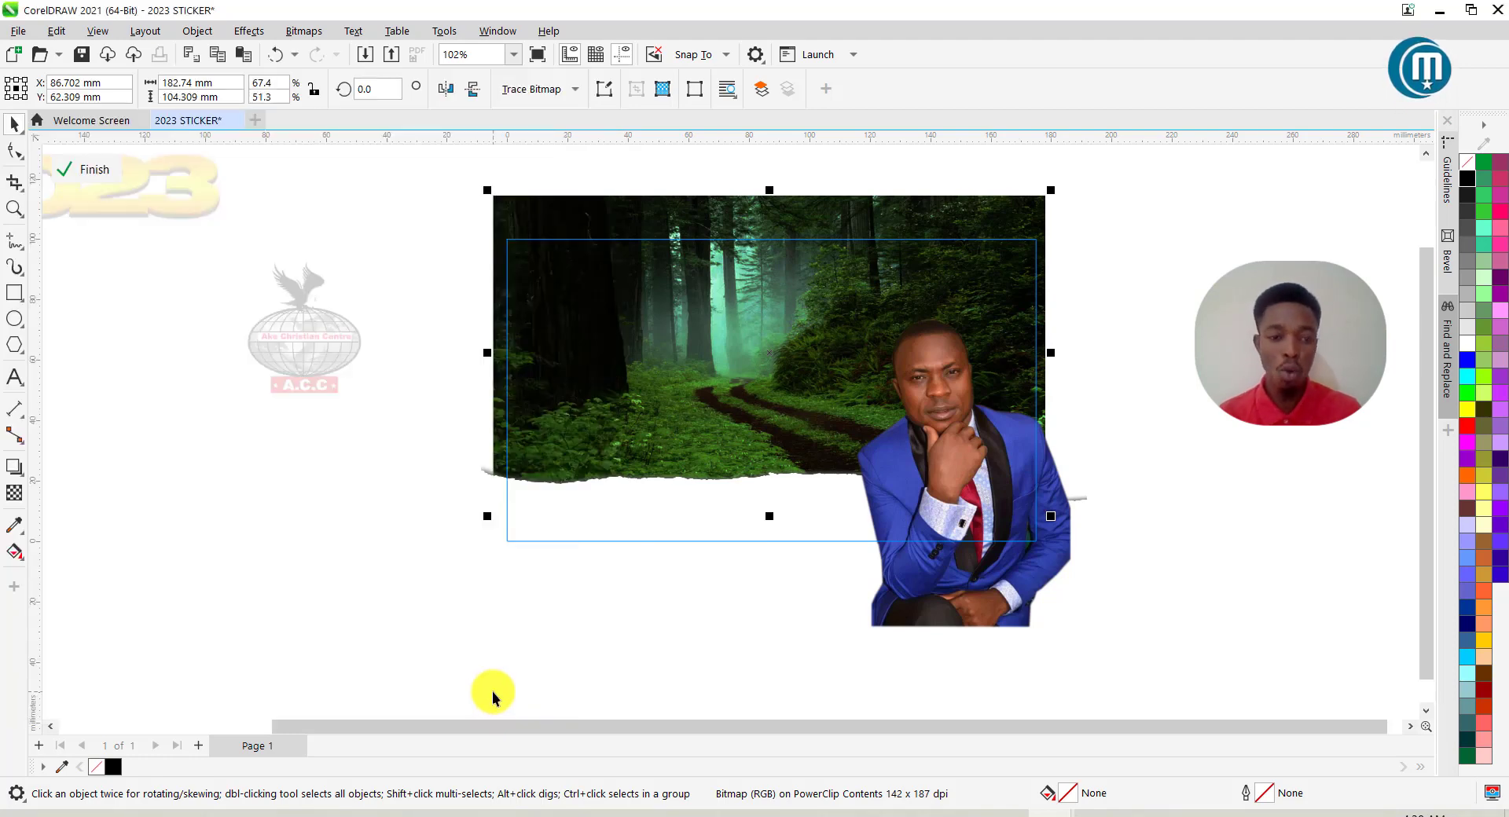
Fade the forest photo downward with a vertical fountain transparency and finish the PowerClip edit.
click(14, 494)
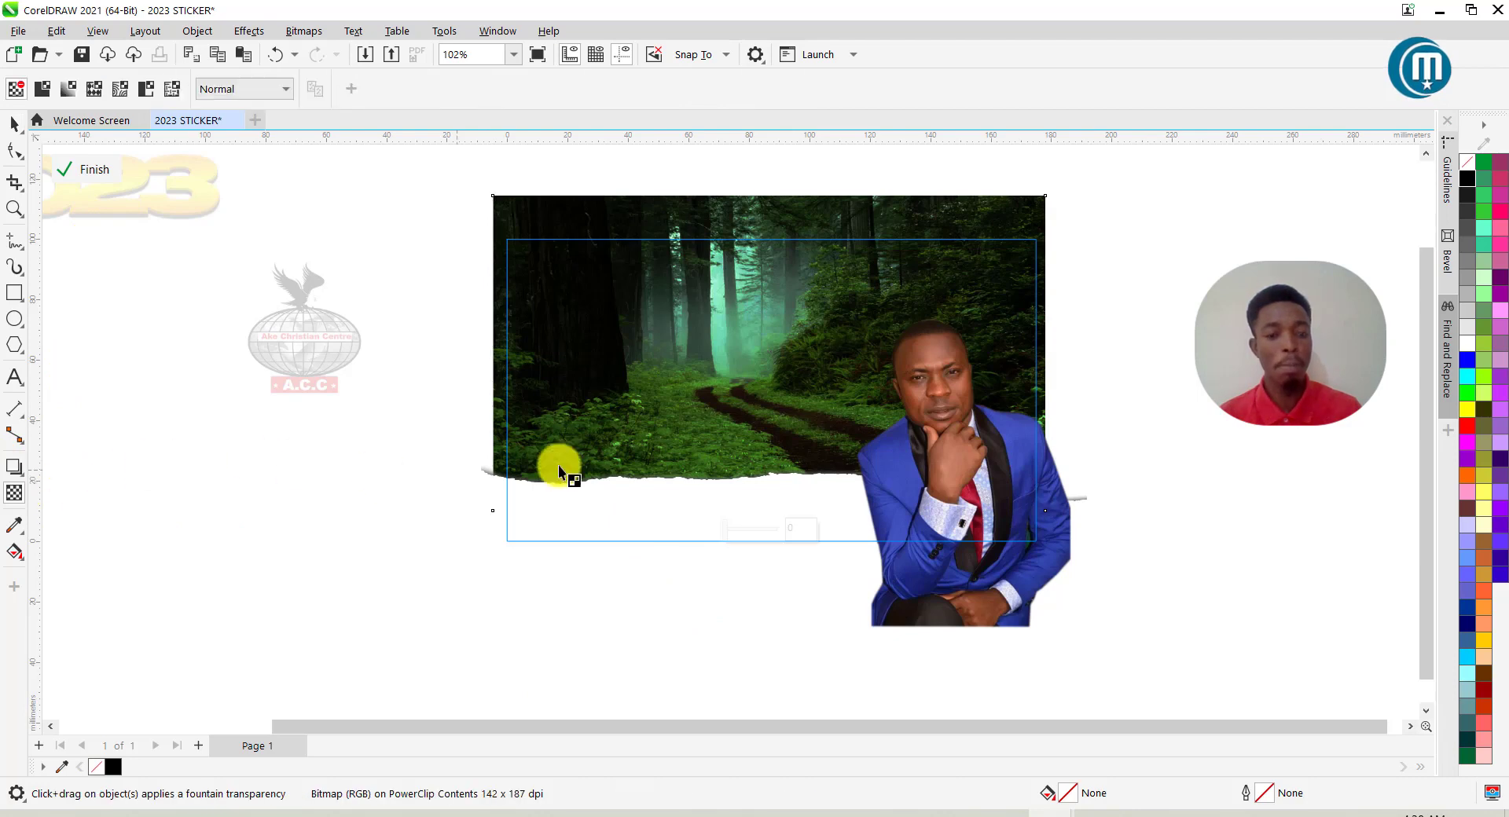
mouse_move(764, 305)
mouse_down()
mouse_move(762, 497)
mouse_move(770, 467)
mouse_up()
drag(766, 304, 771, 323)
drag(771, 464, 770, 412)
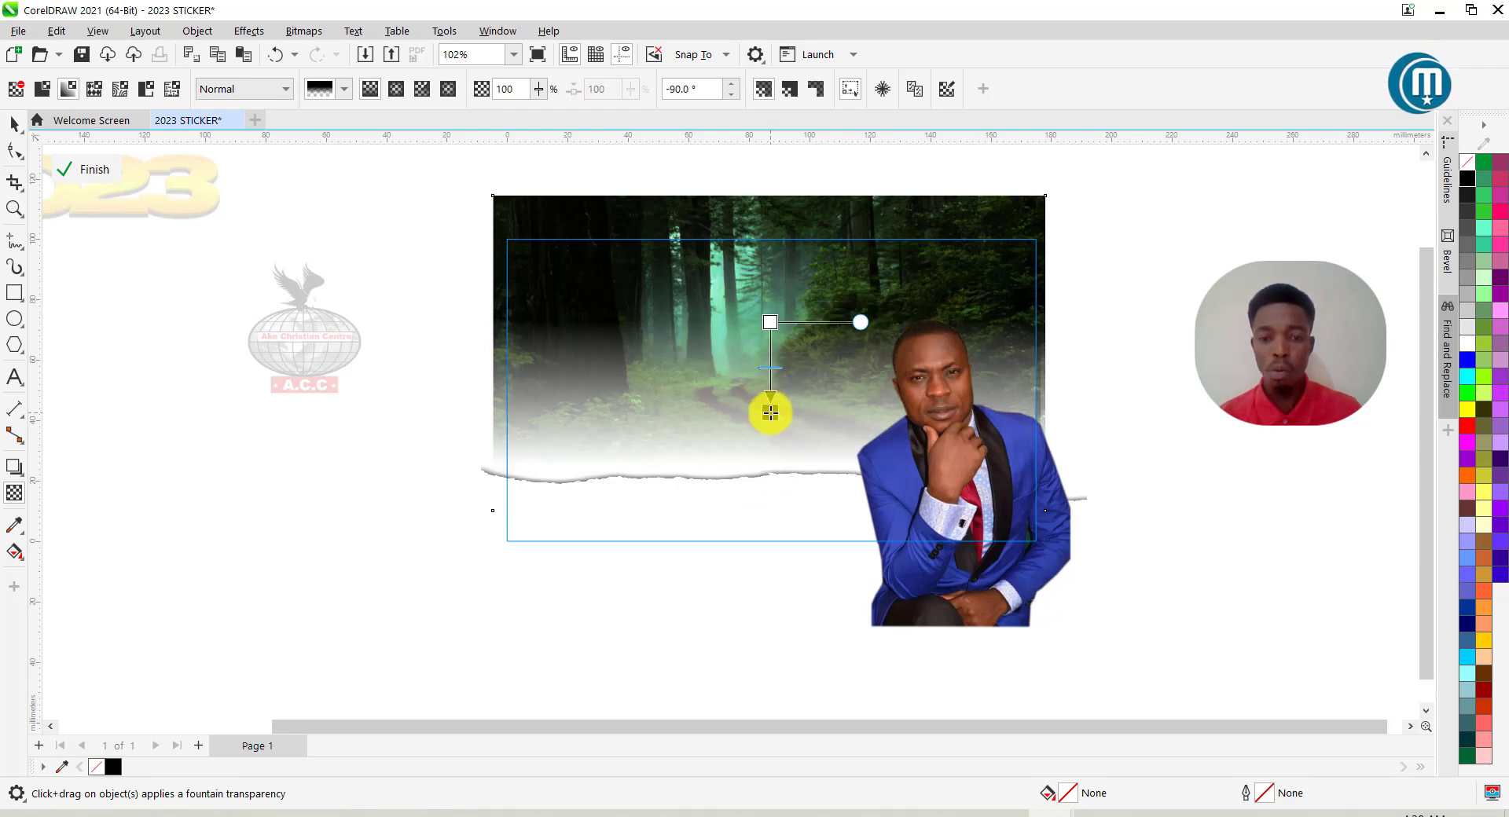
drag(770, 413, 770, 414)
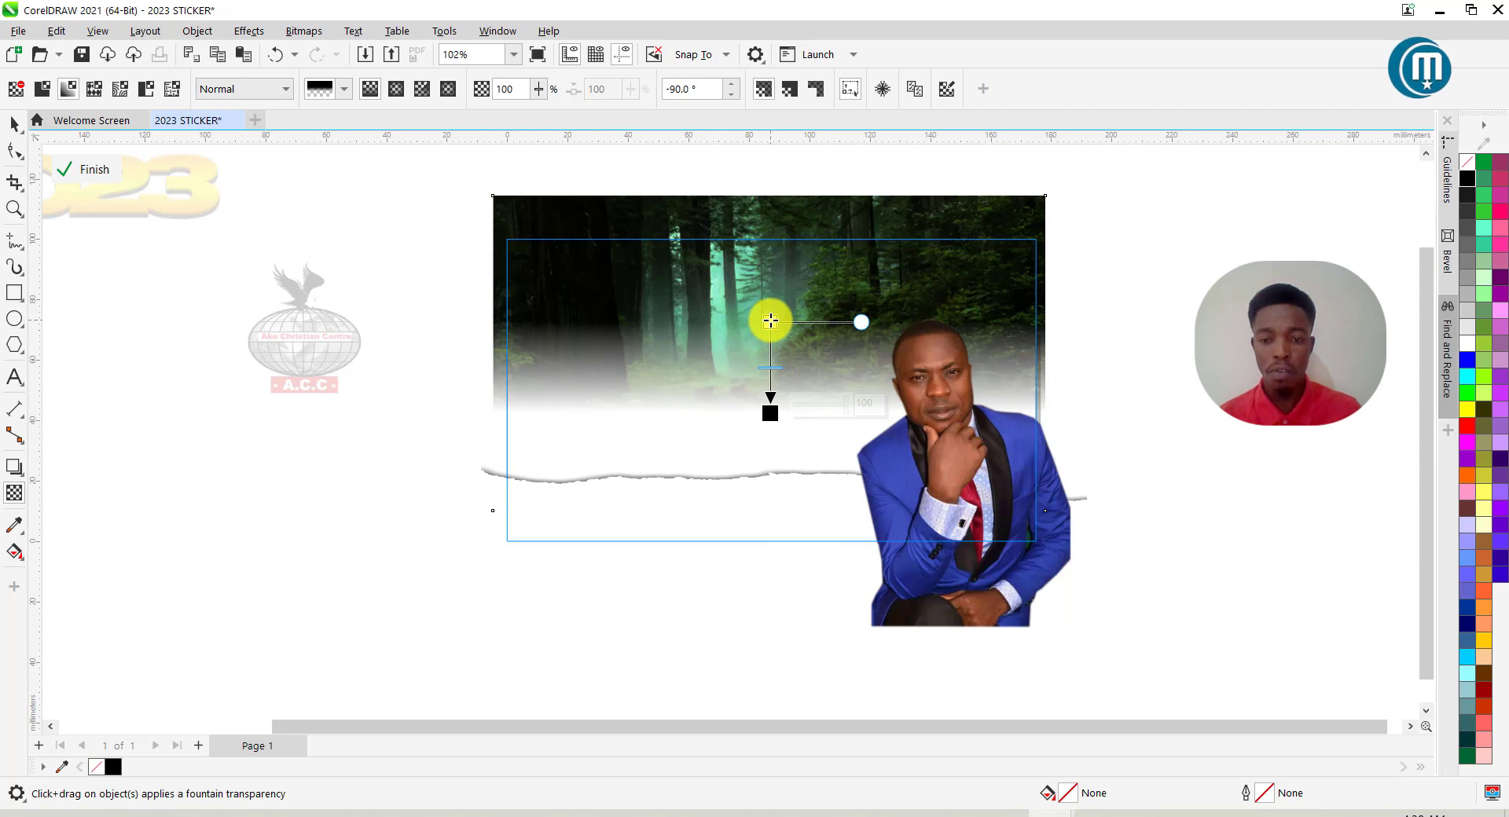
click(94, 169)
key(space)
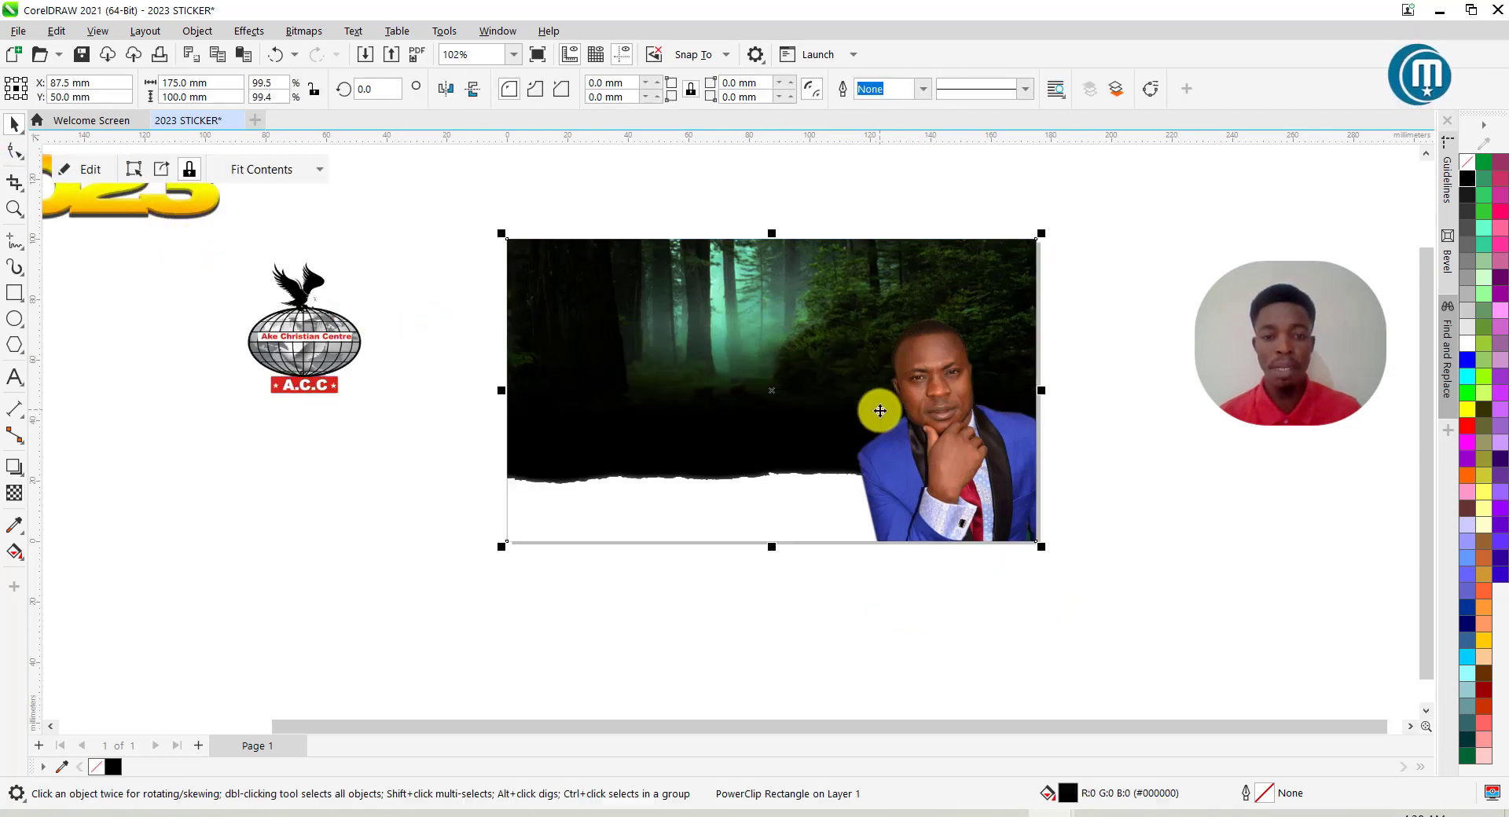
Reopen the banner's PowerClip contents and select the forest photo.
right_click(828, 337)
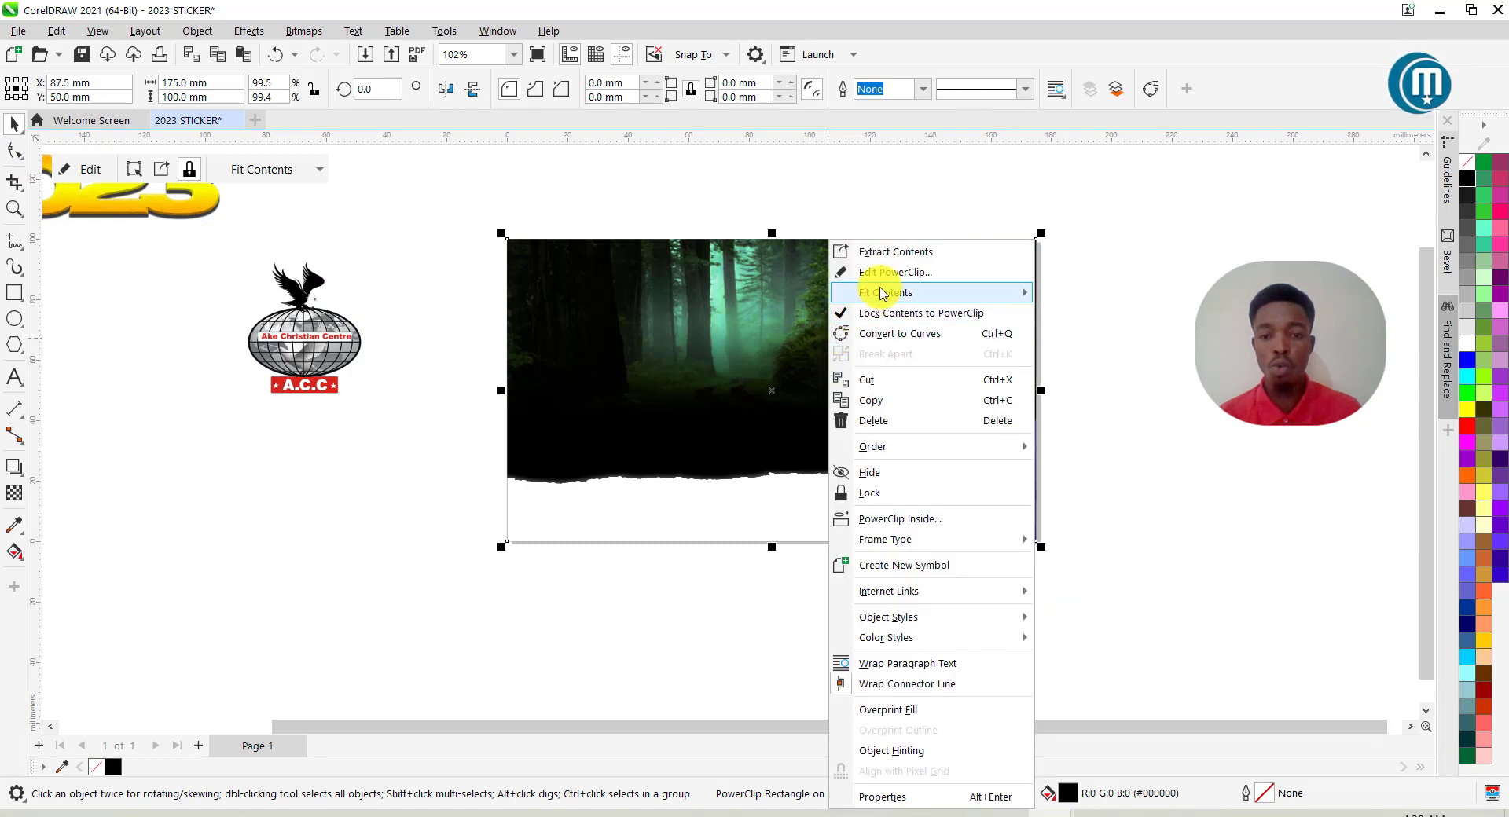
mouse_move(886, 292)
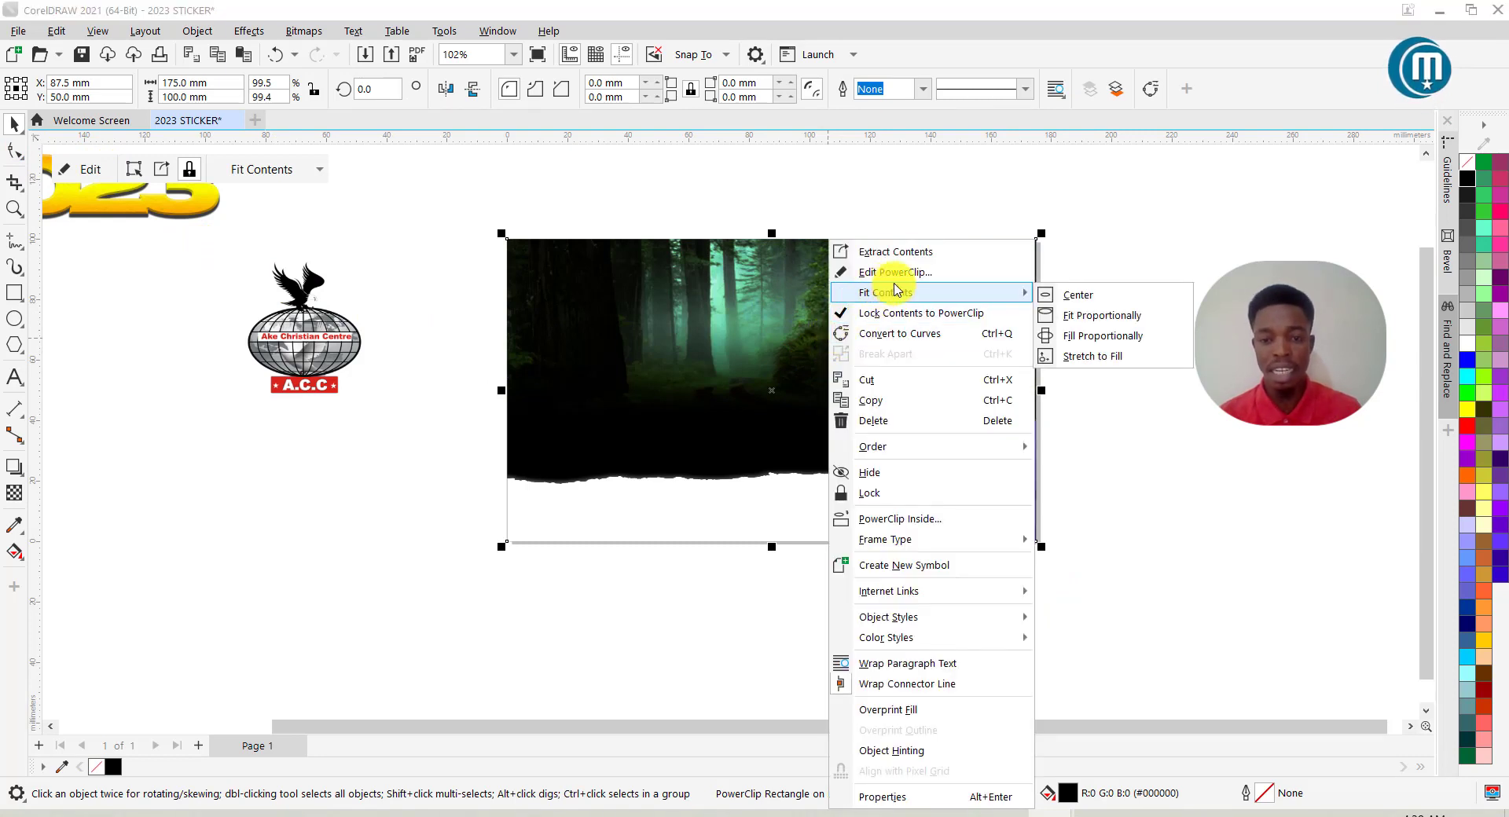
click(895, 275)
click(794, 233)
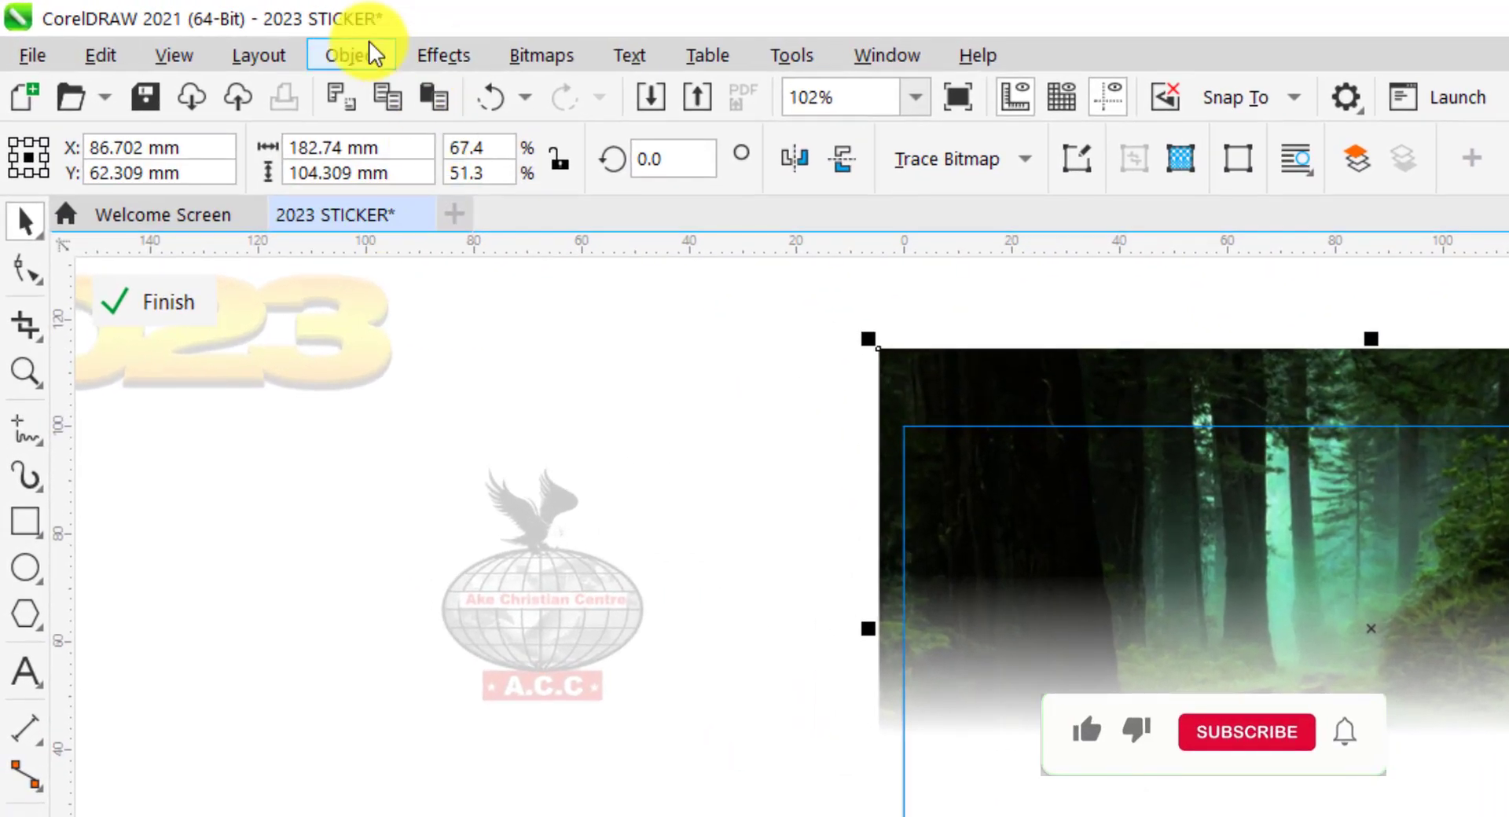
Raise the forest photo's brightness from -67 to -53 in Image Adjustment Lab.
click(444, 55)
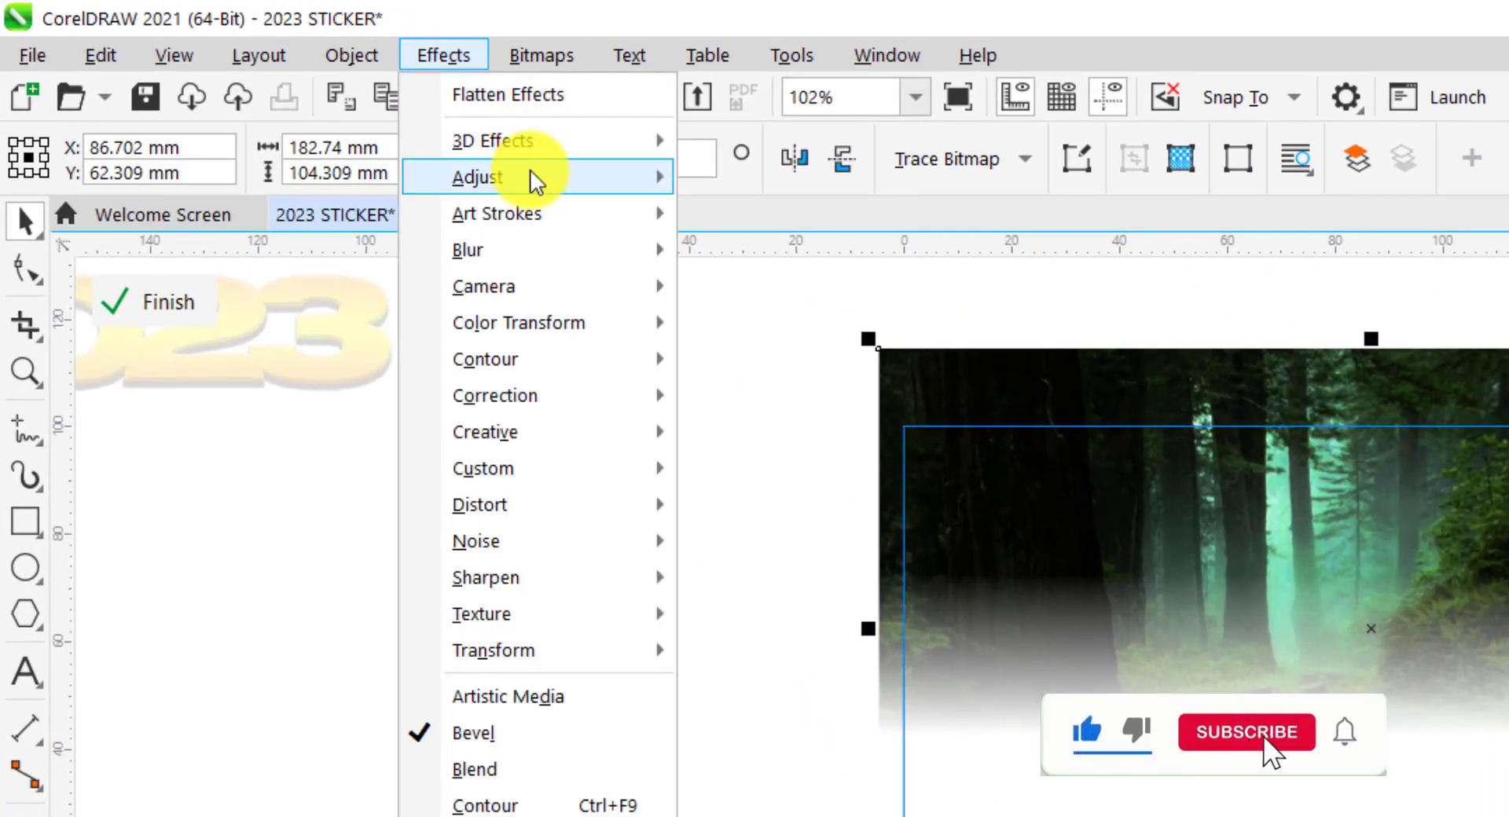
mouse_move(530, 168)
click(839, 236)
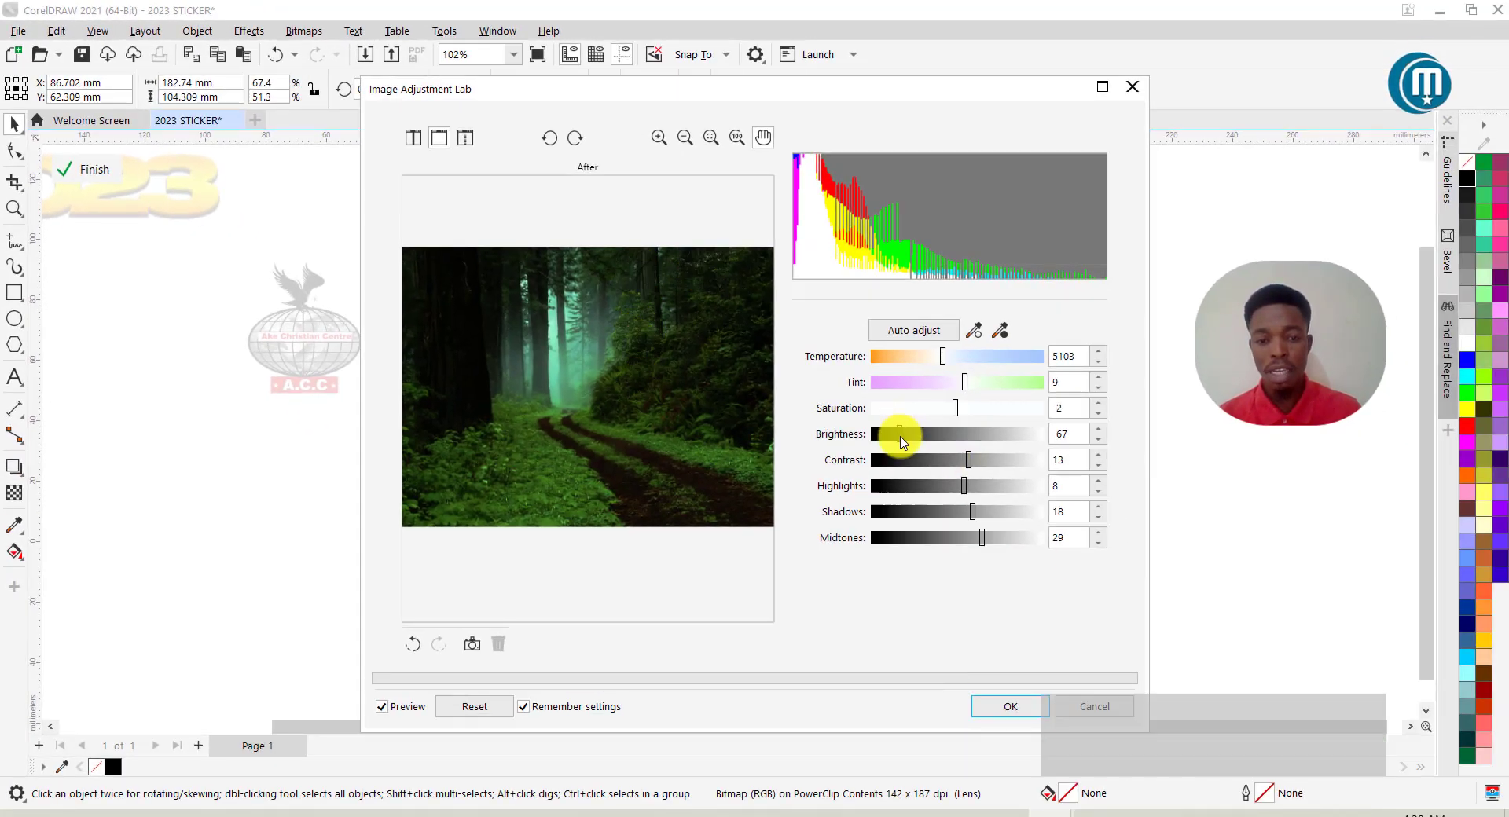
drag(900, 442, 921, 442)
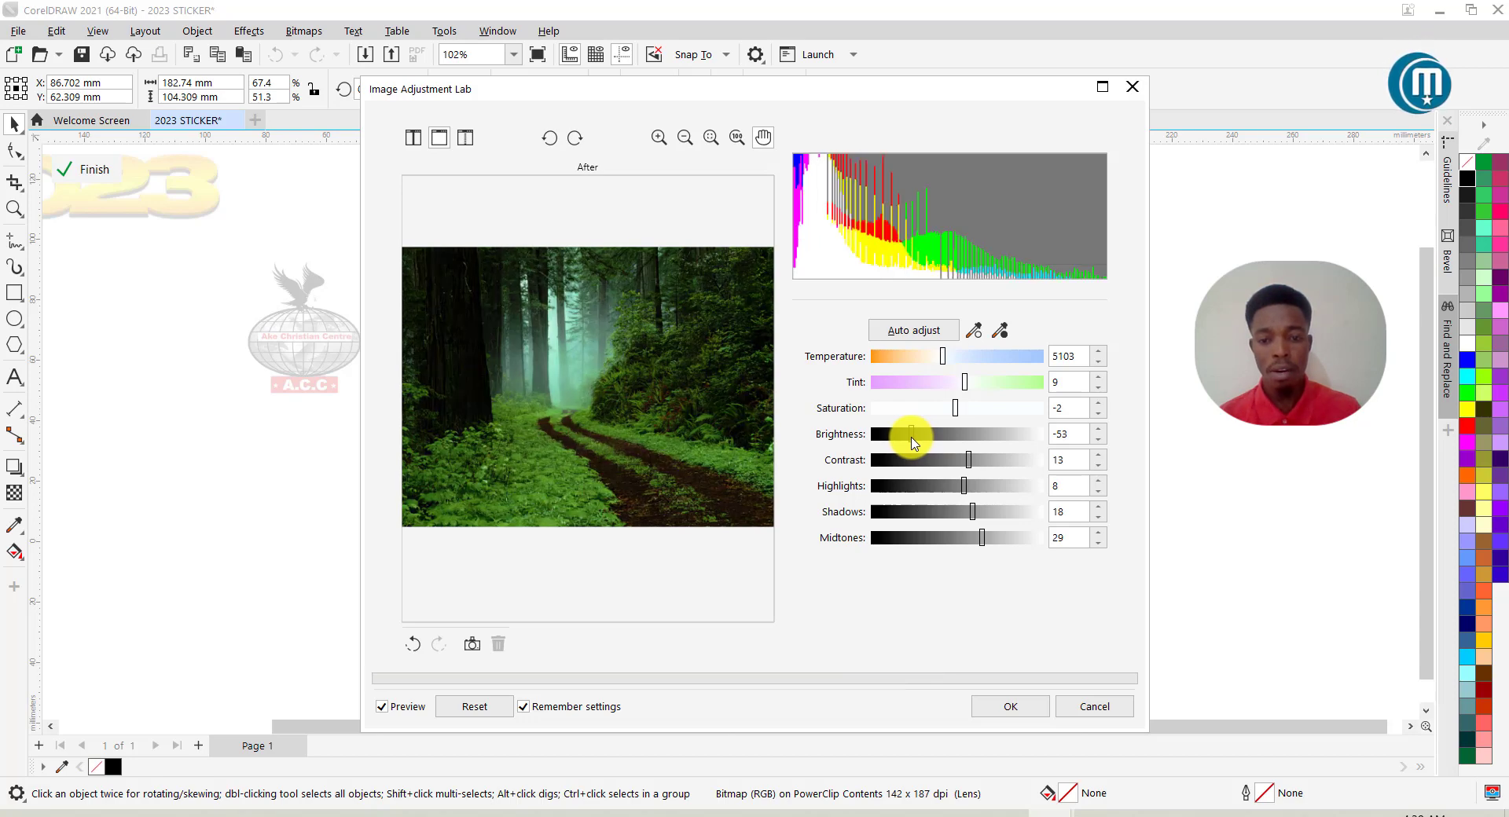
click(1011, 707)
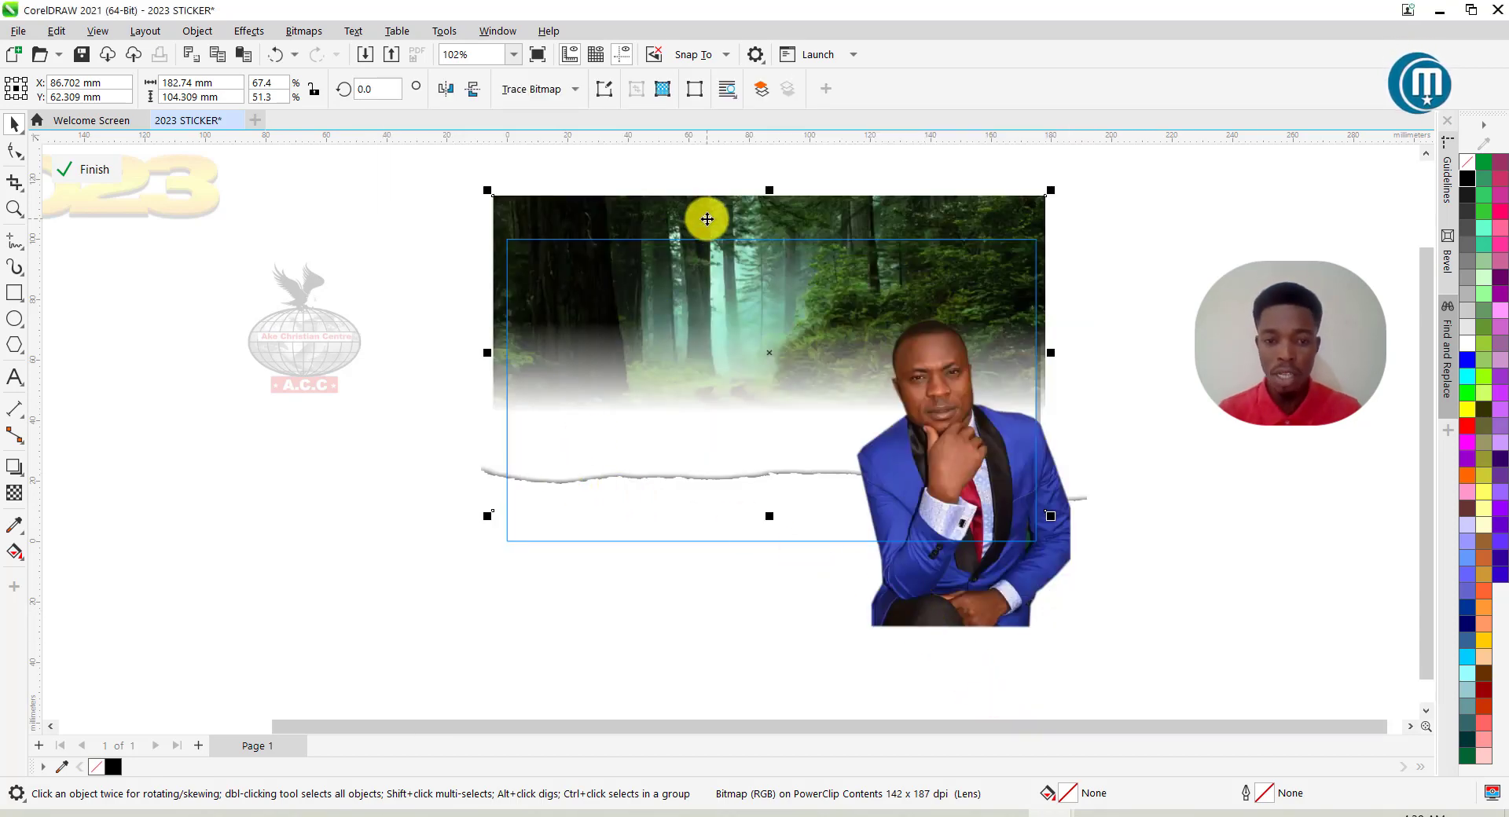
Nudge the forest photo down two steps and the torn-paper strip up slightly.
key(Down)
key(Down)
key(Down)
key(Down)
key(Down)
key(Down)
key(Down)
key(Down)
key(Down)
key(Down)
key(Down)
key(Down)
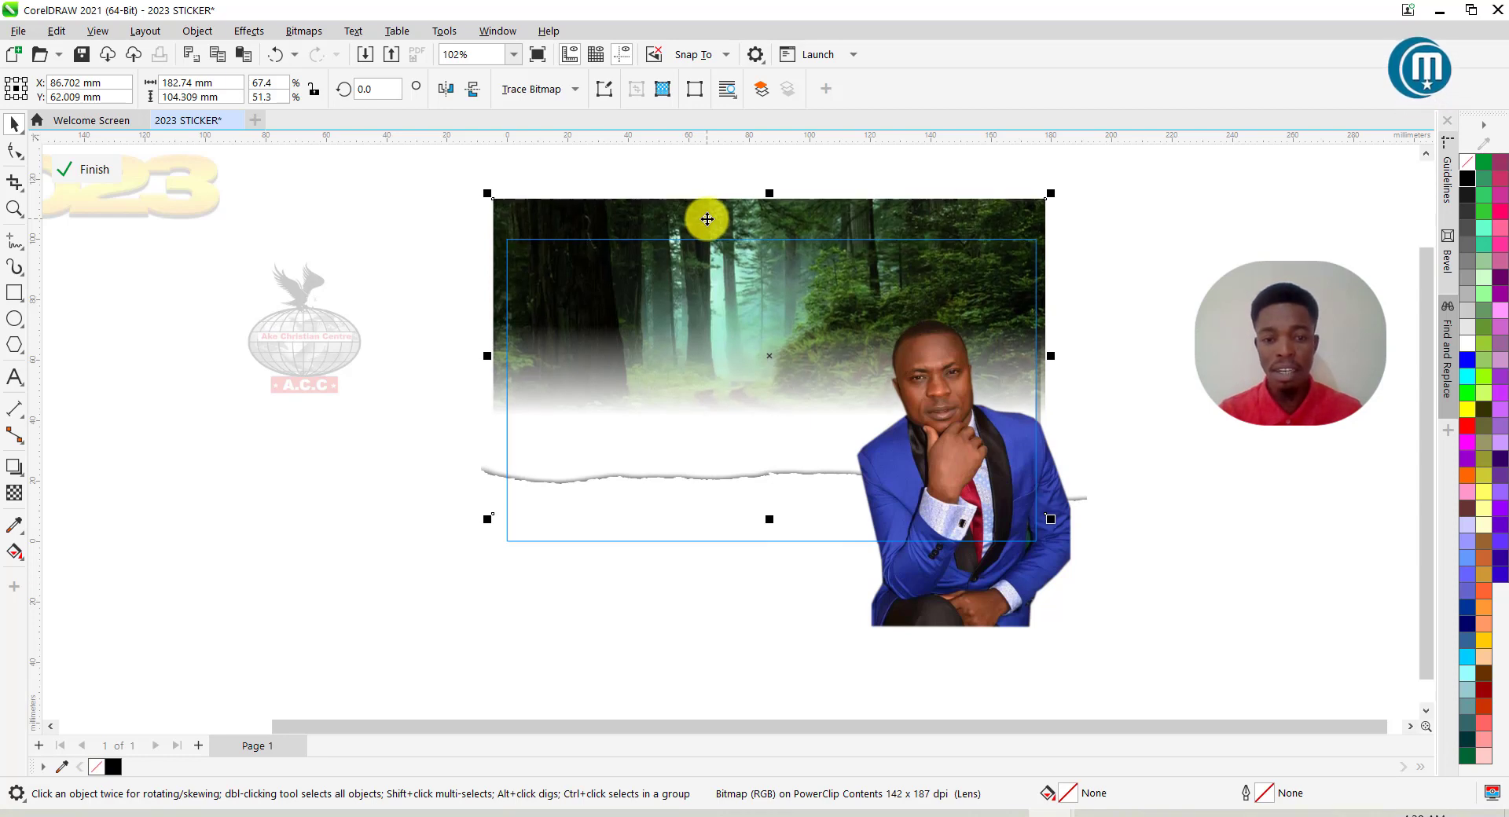
key(Down)
key(Down)
key(Down)
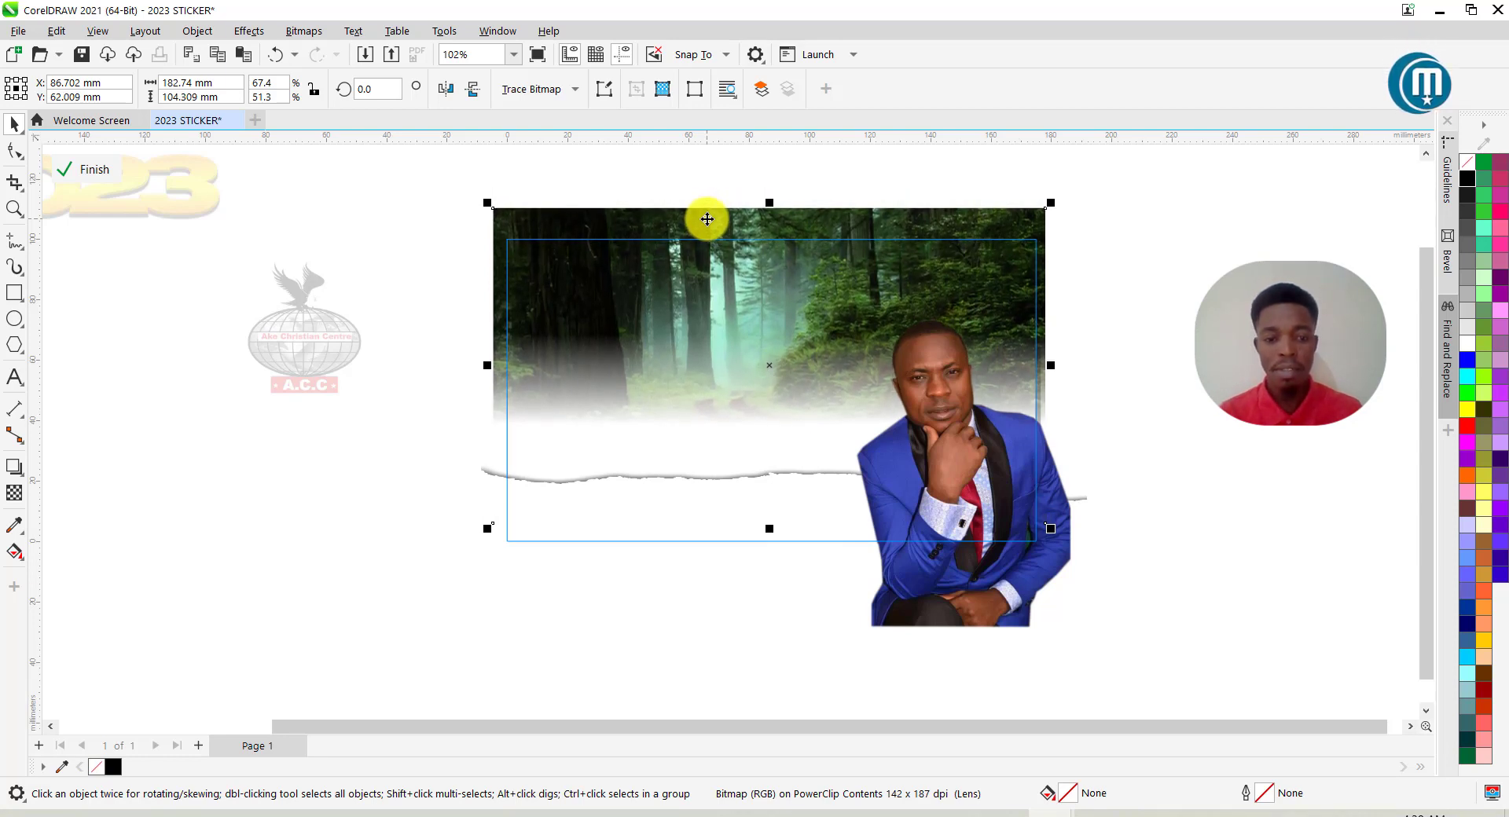
click(676, 493)
key(Up)
key(Up)
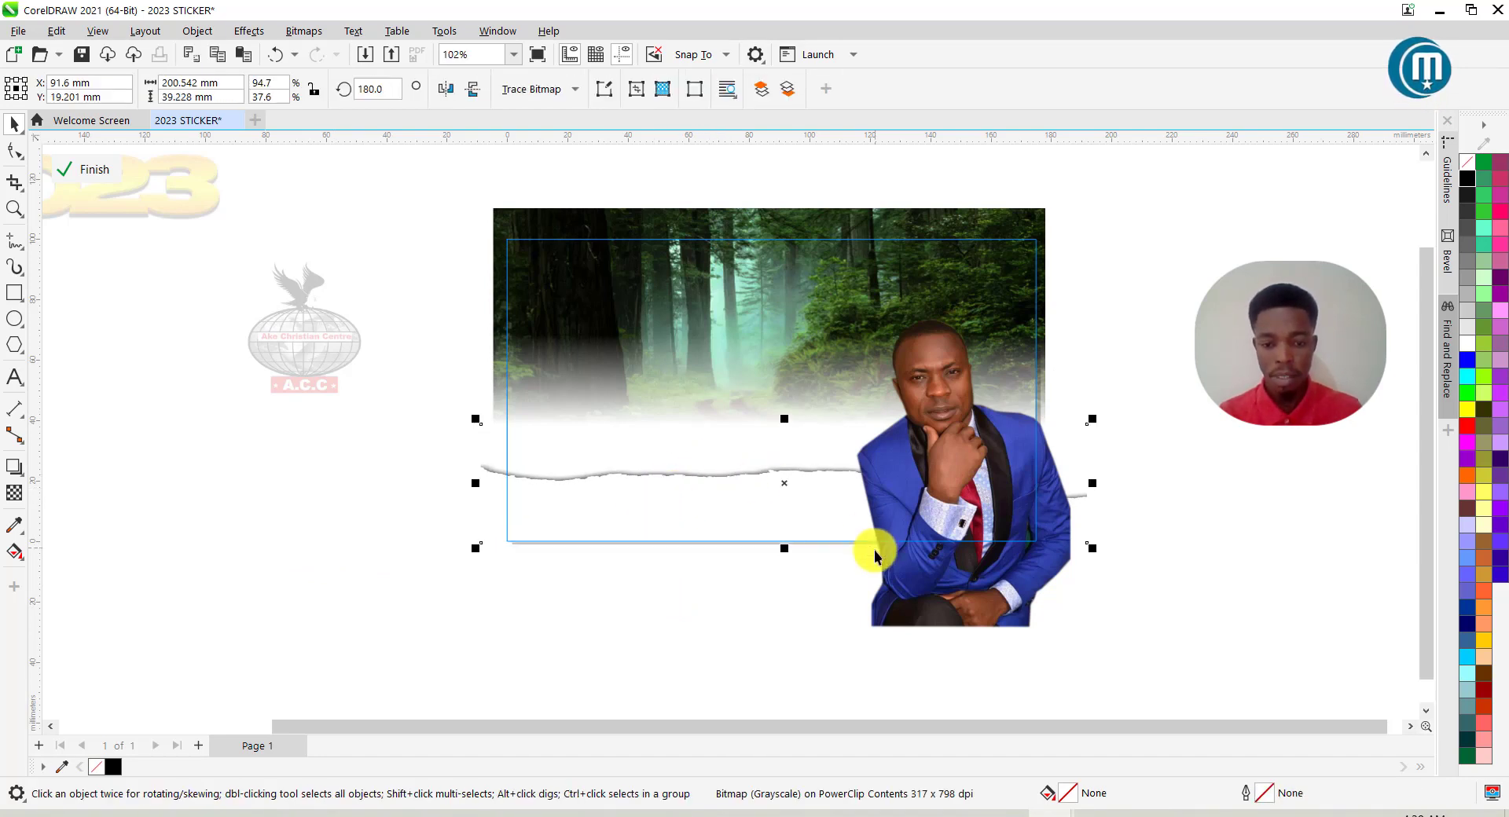
Stretch the torn strip to 45.071 mm tall, shift it into place, and finish the PowerClip.
drag(784, 547, 784, 496)
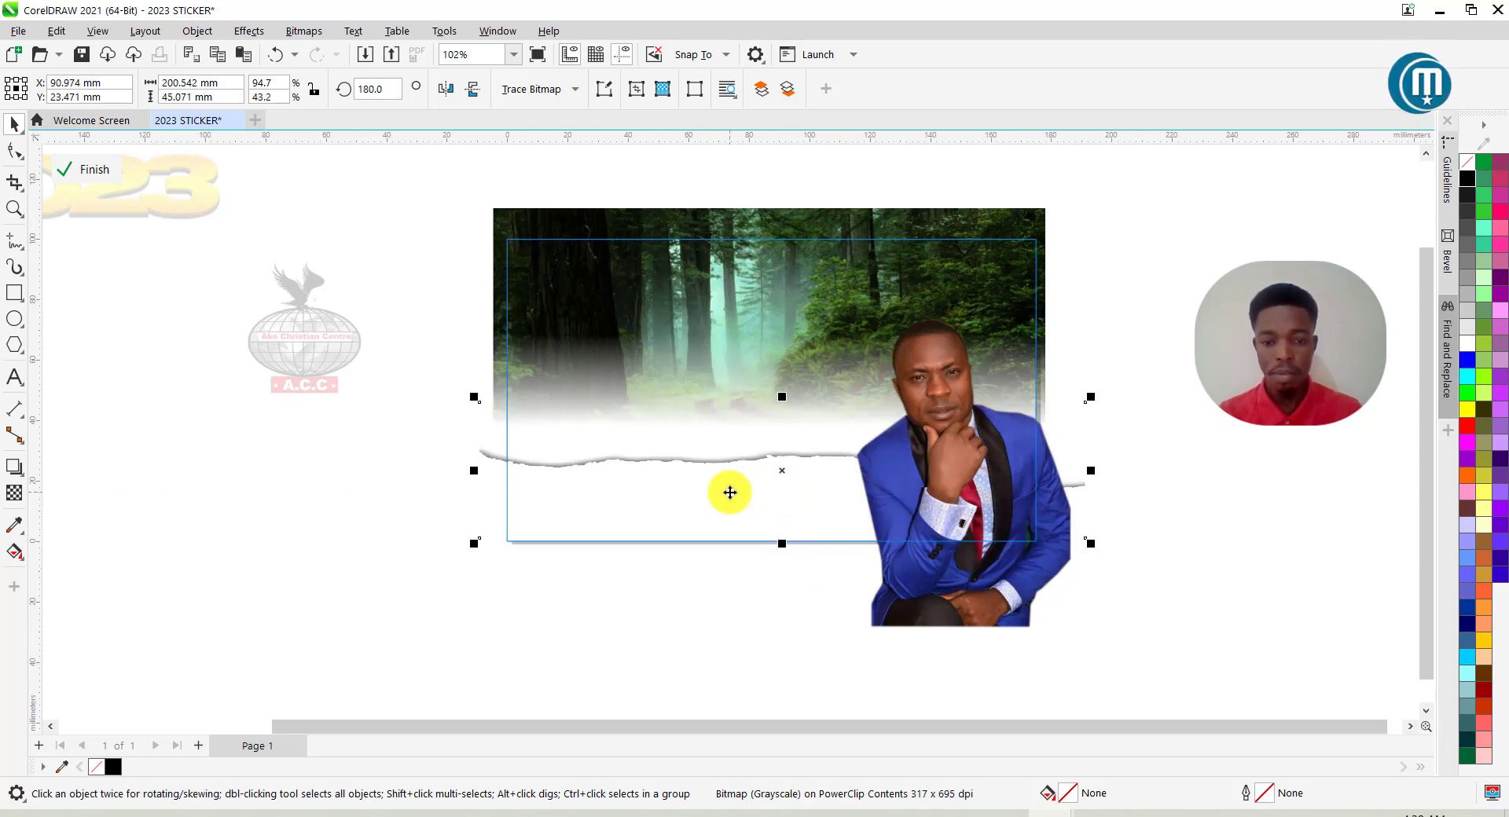
drag(730, 493, 734, 495)
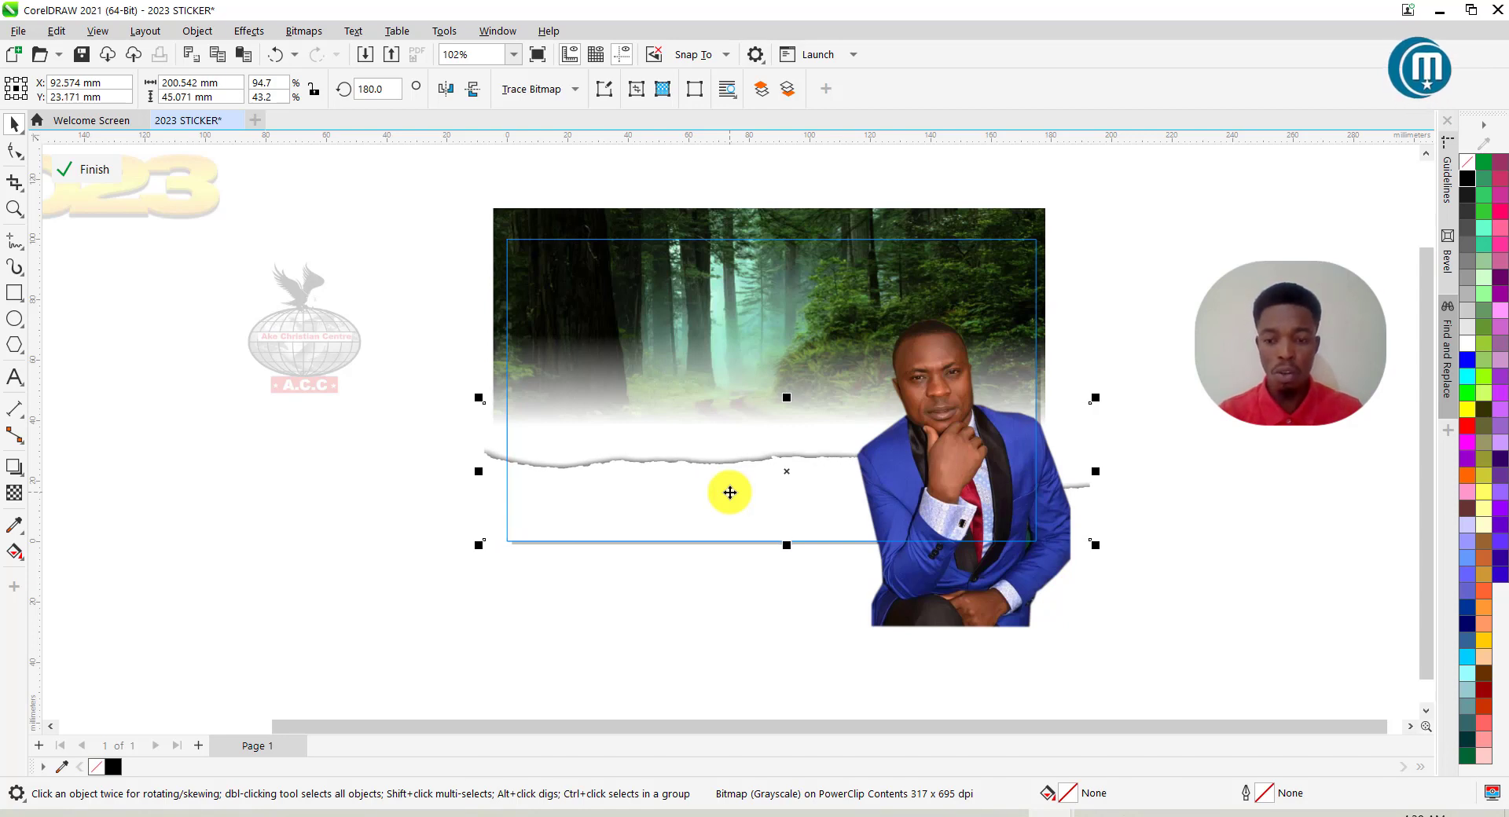
click(101, 168)
click(1245, 392)
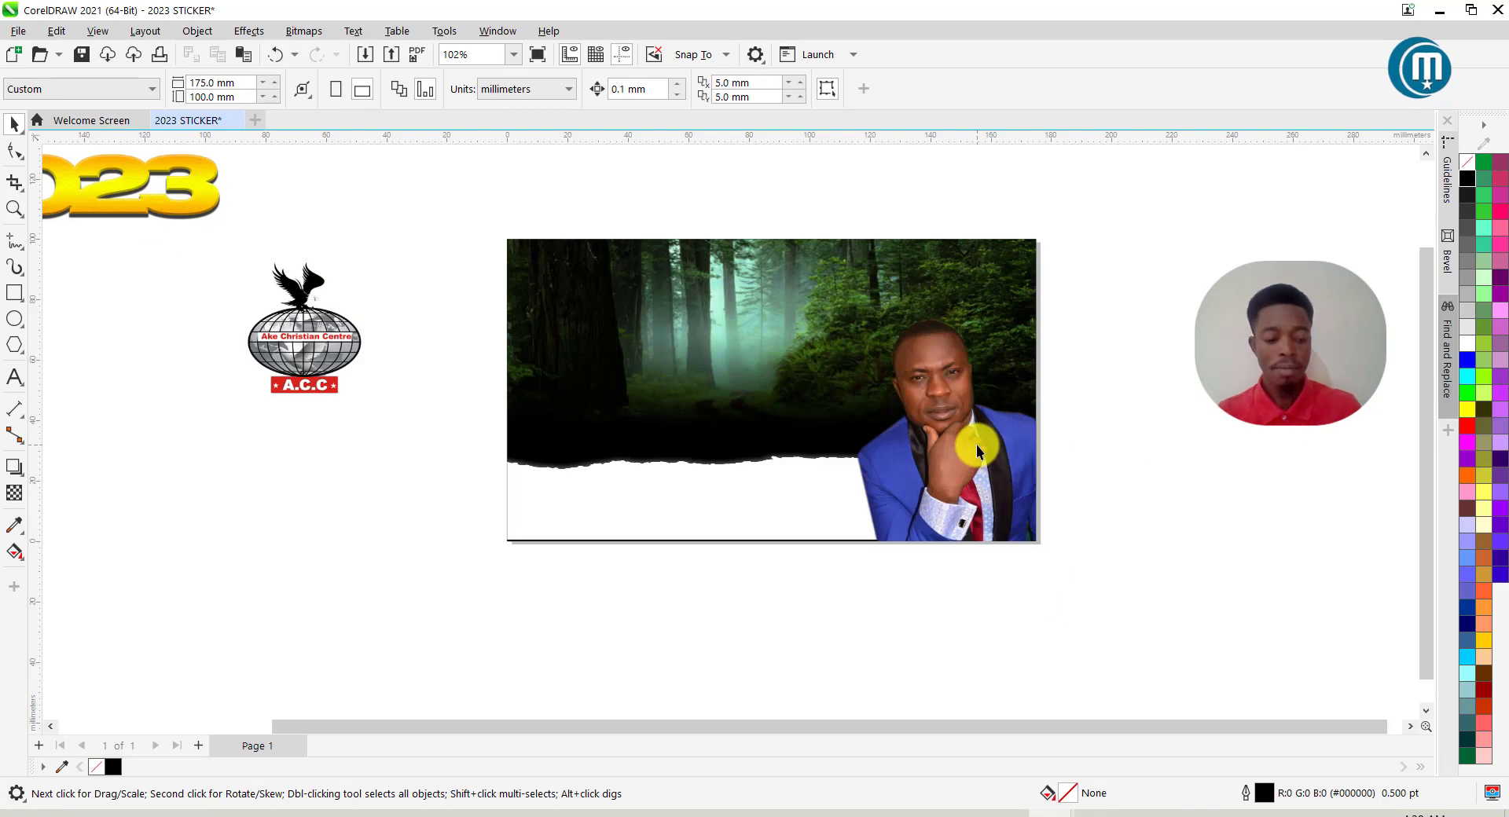
Save the design as 2023 STICKER.cdr in the Corel Designs Raw Files folder.
key(ctrl+s)
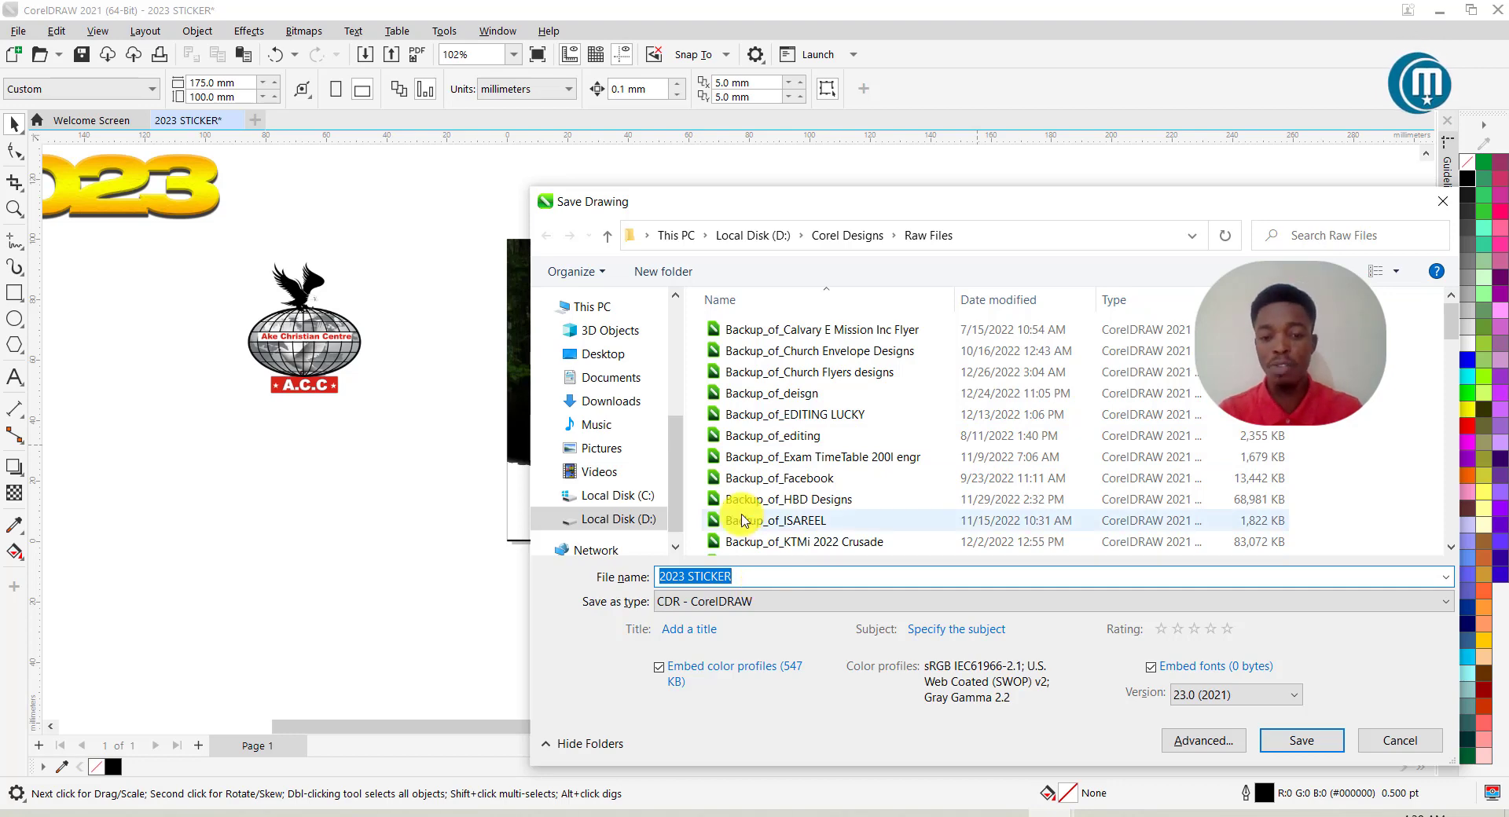
click(1319, 758)
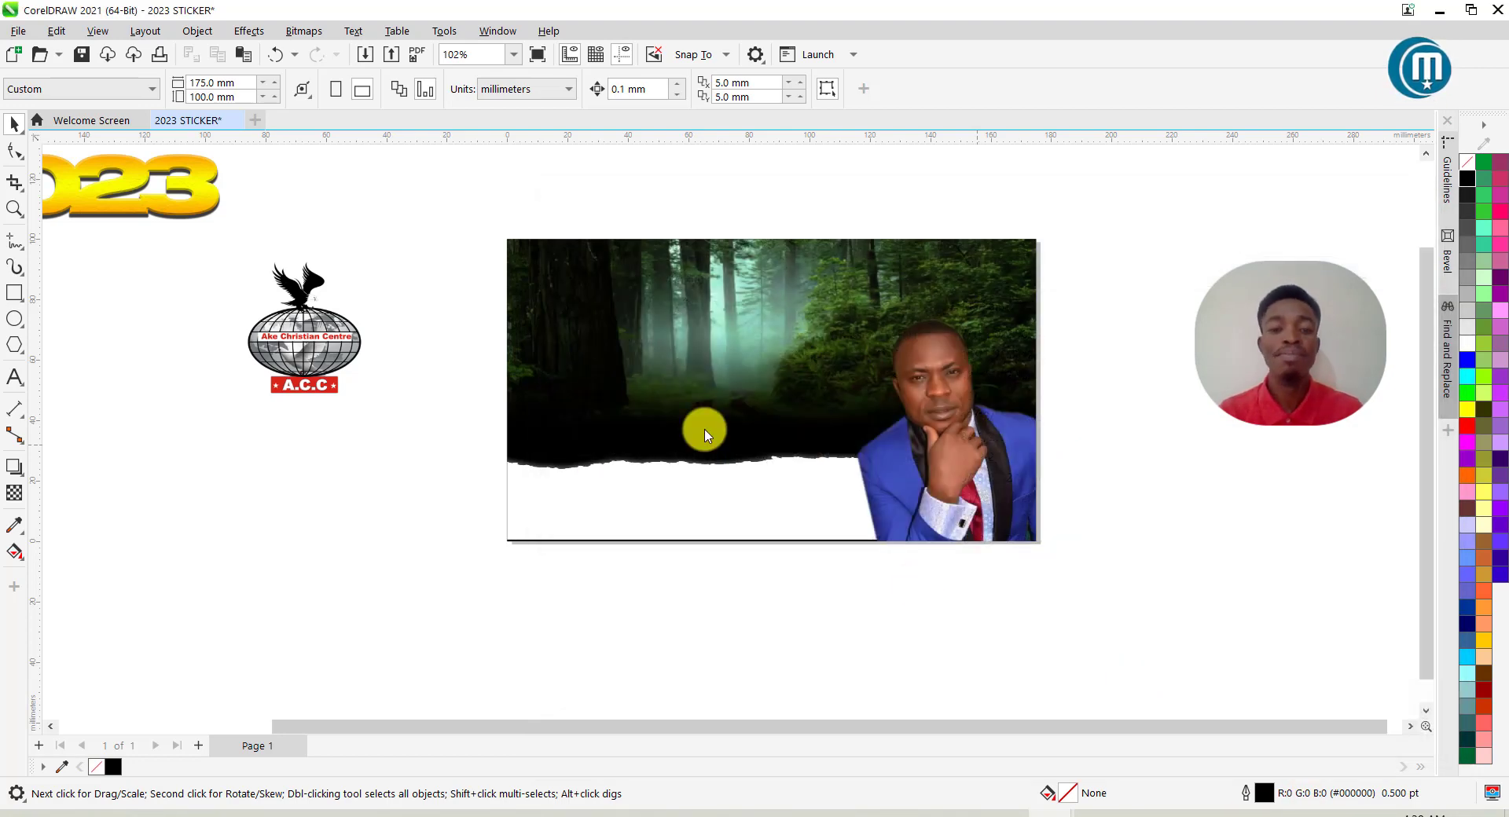
scroll(672, 421, down, 1)
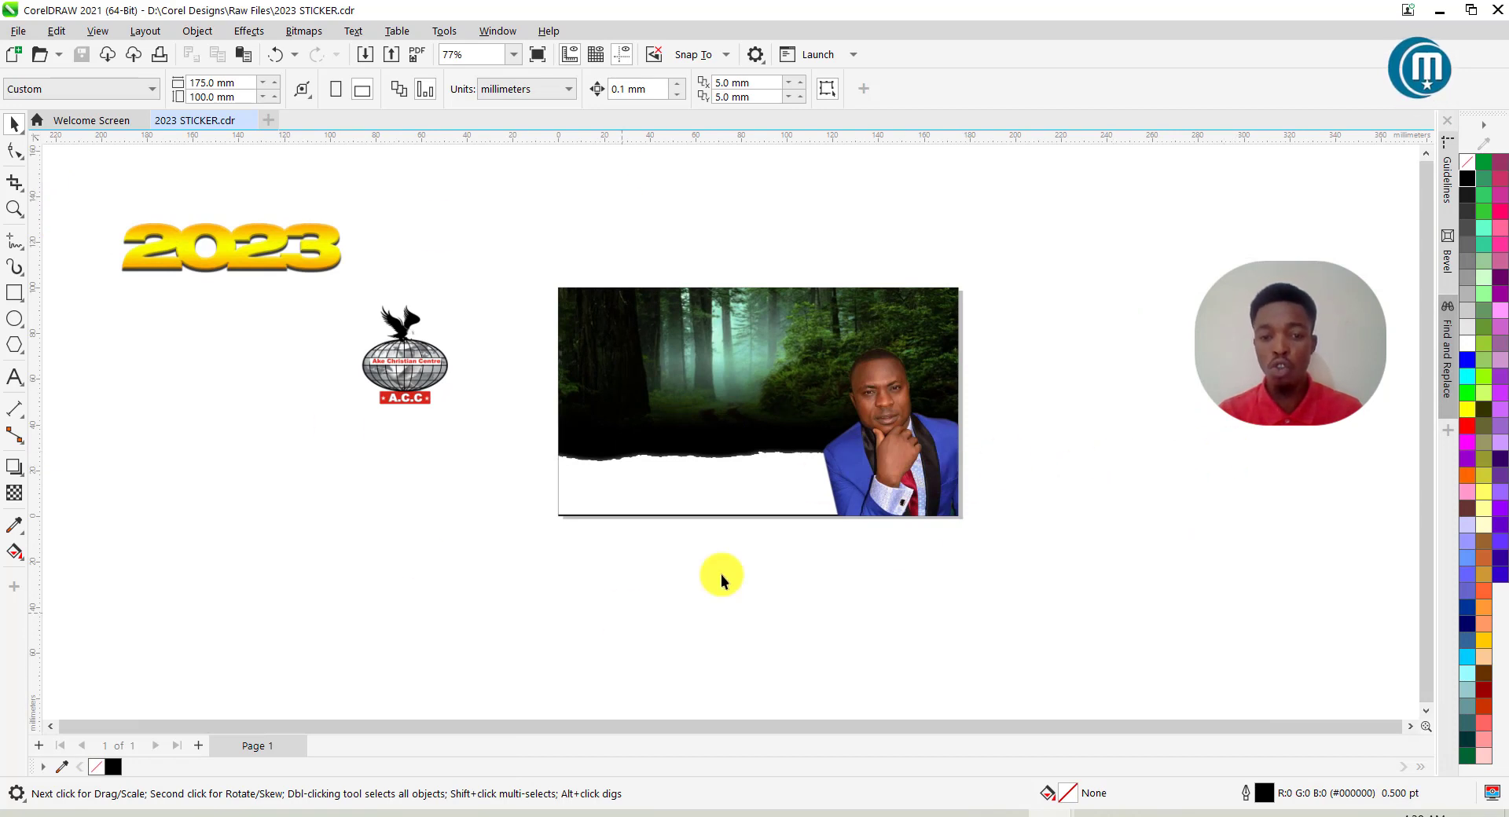
scroll(691, 488, up, 1)
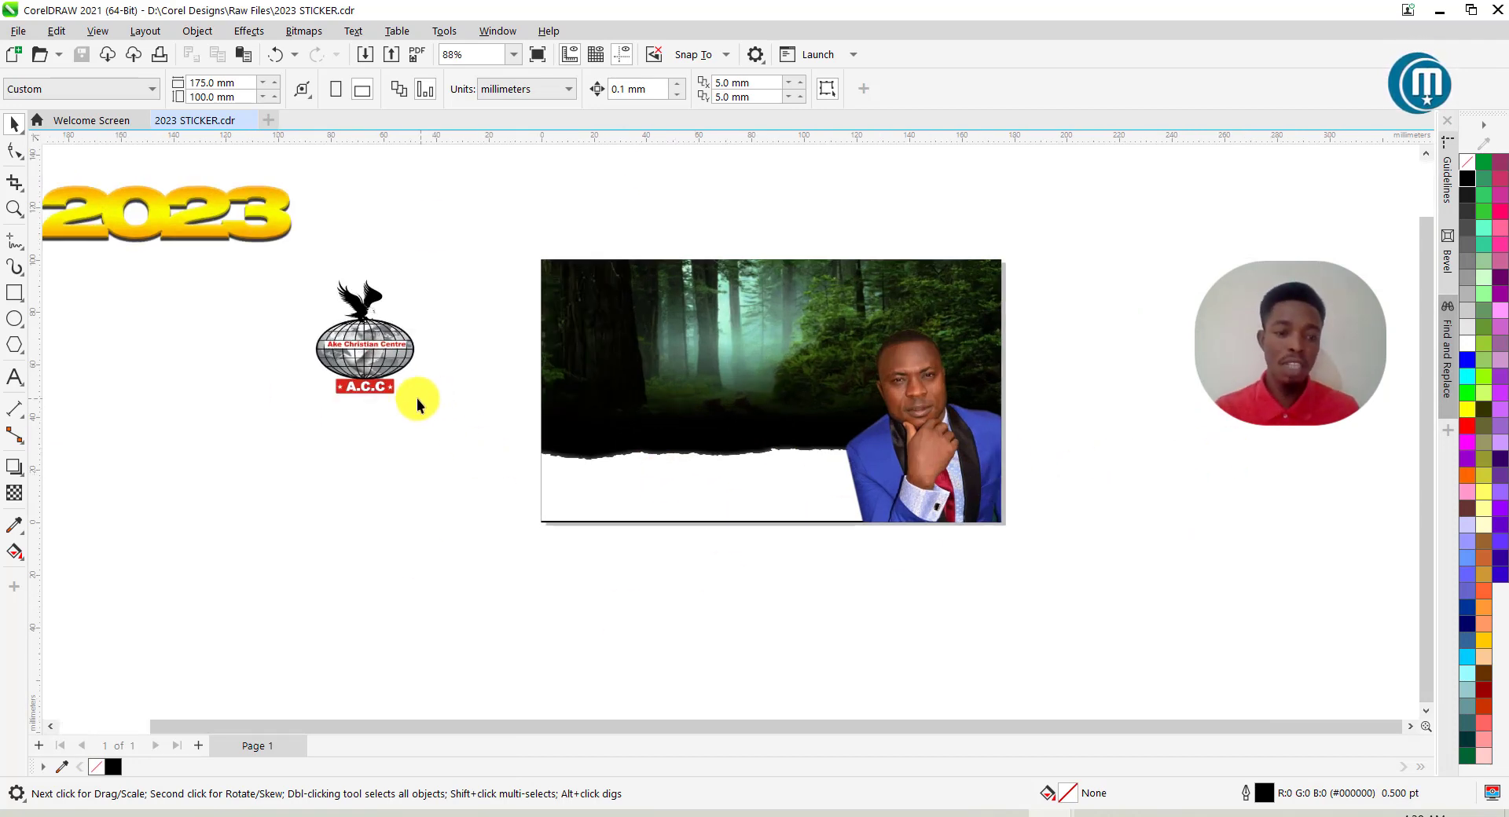
Move the 2023 lettering onto the banner, scale it to about 11.5% × 14%, and place it top-left.
drag(209, 229, 746, 328)
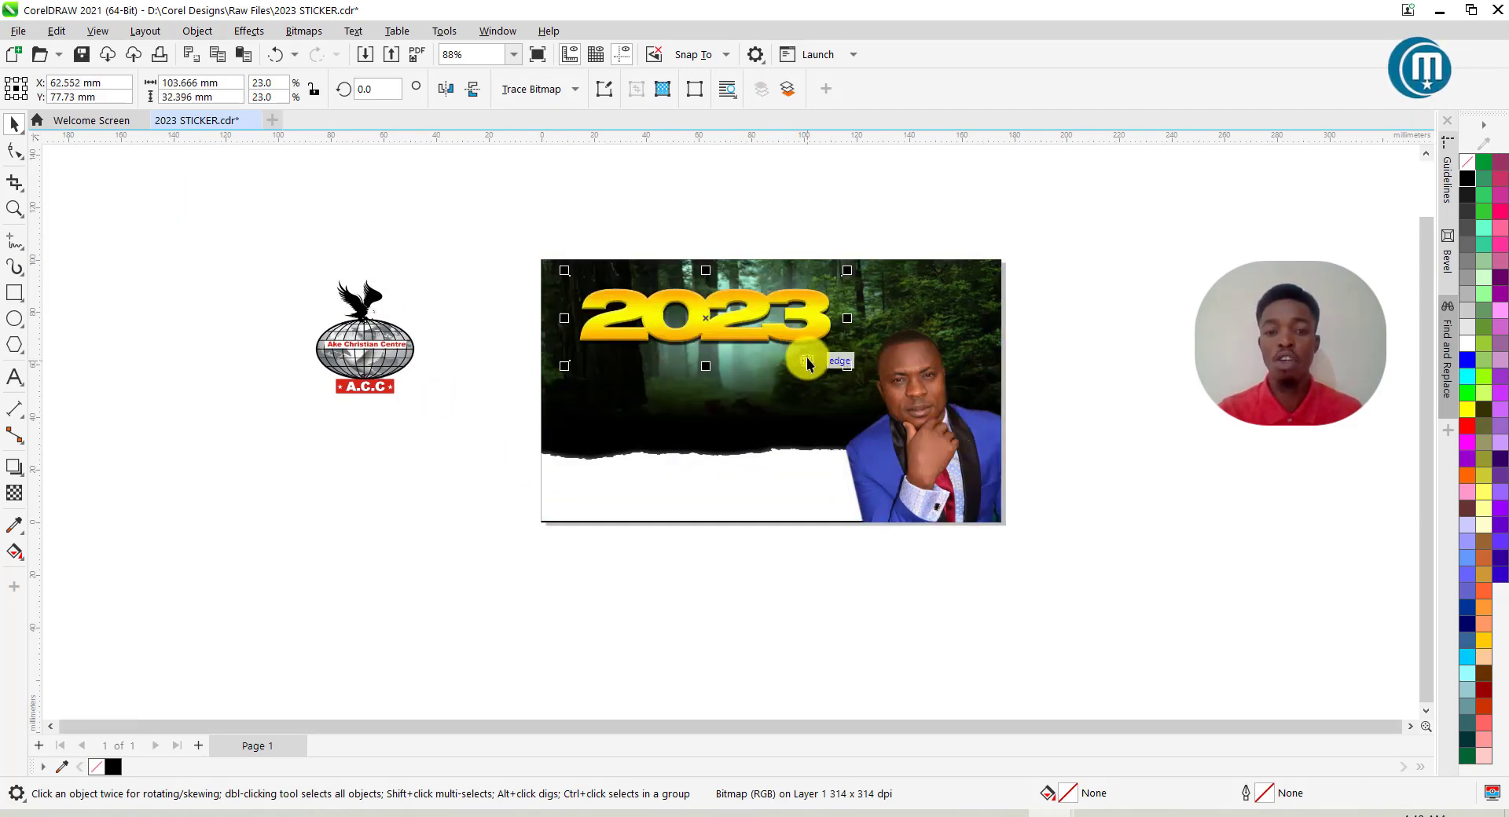
scroll(808, 363, up, 2)
drag(863, 407, 589, 352)
scroll(517, 329, up, 1)
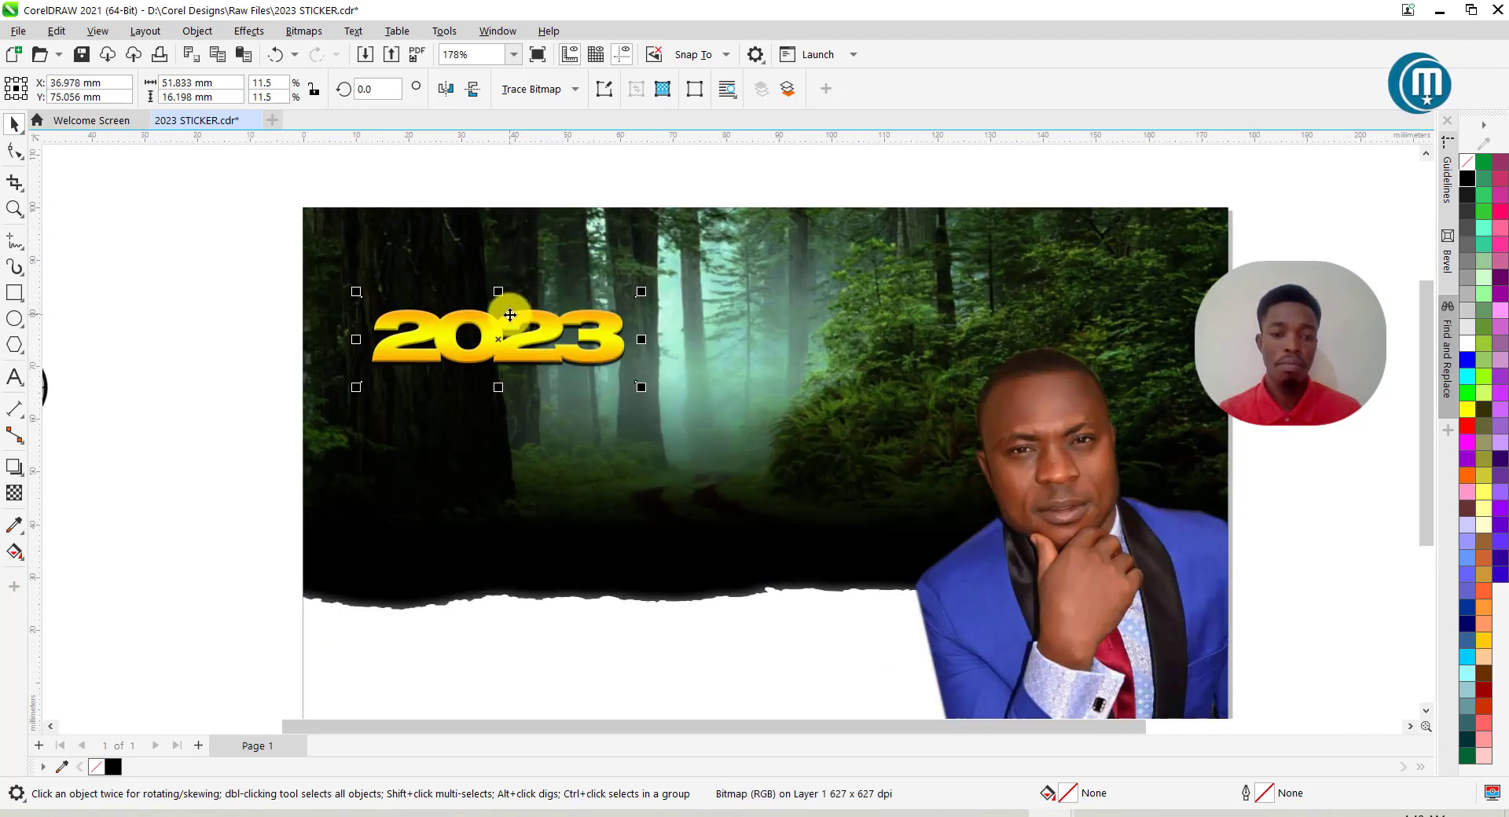
scroll(563, 309, down, 1)
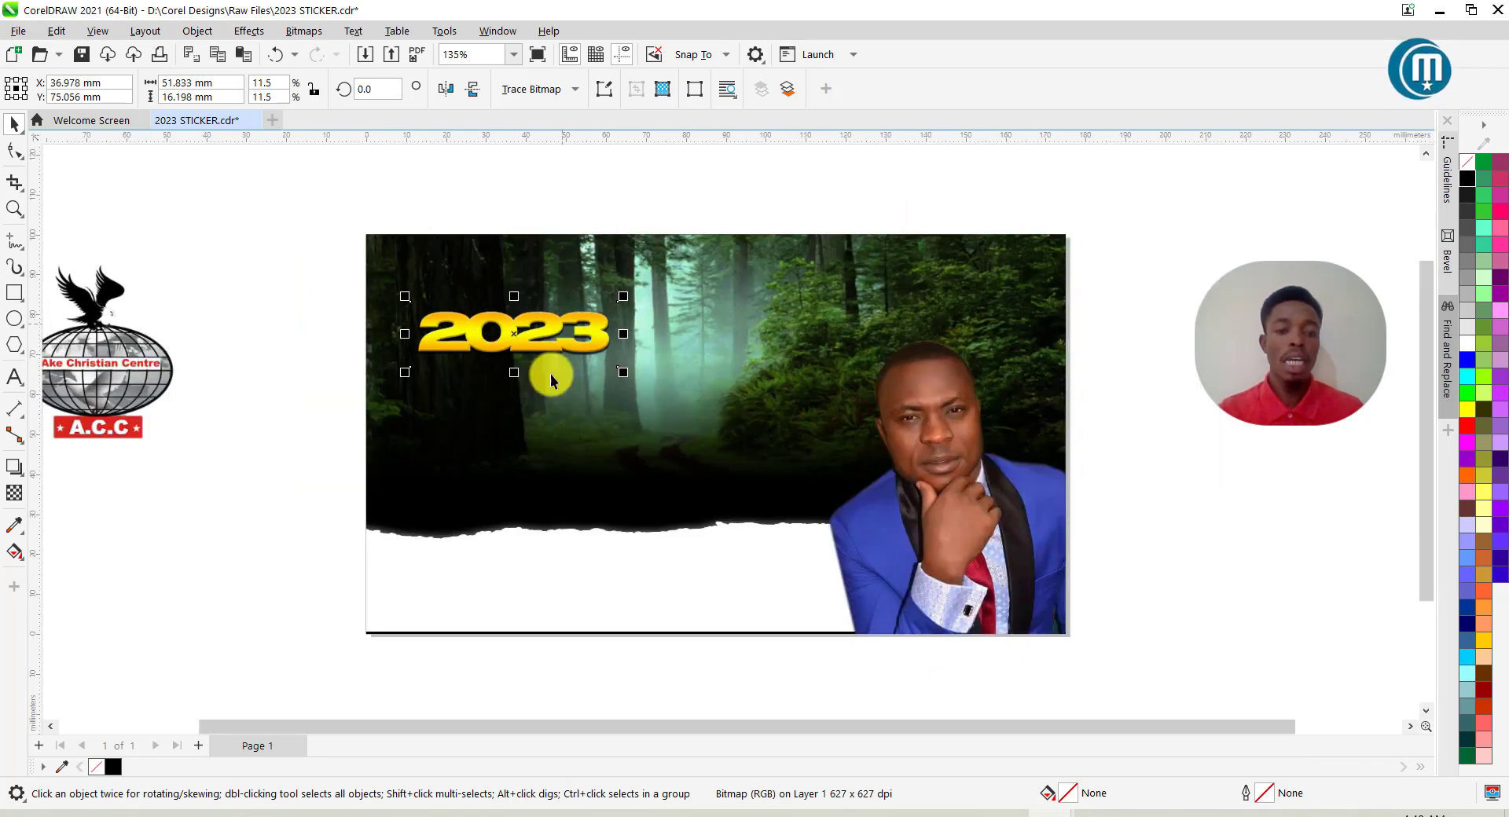
click(250, 339)
click(498, 338)
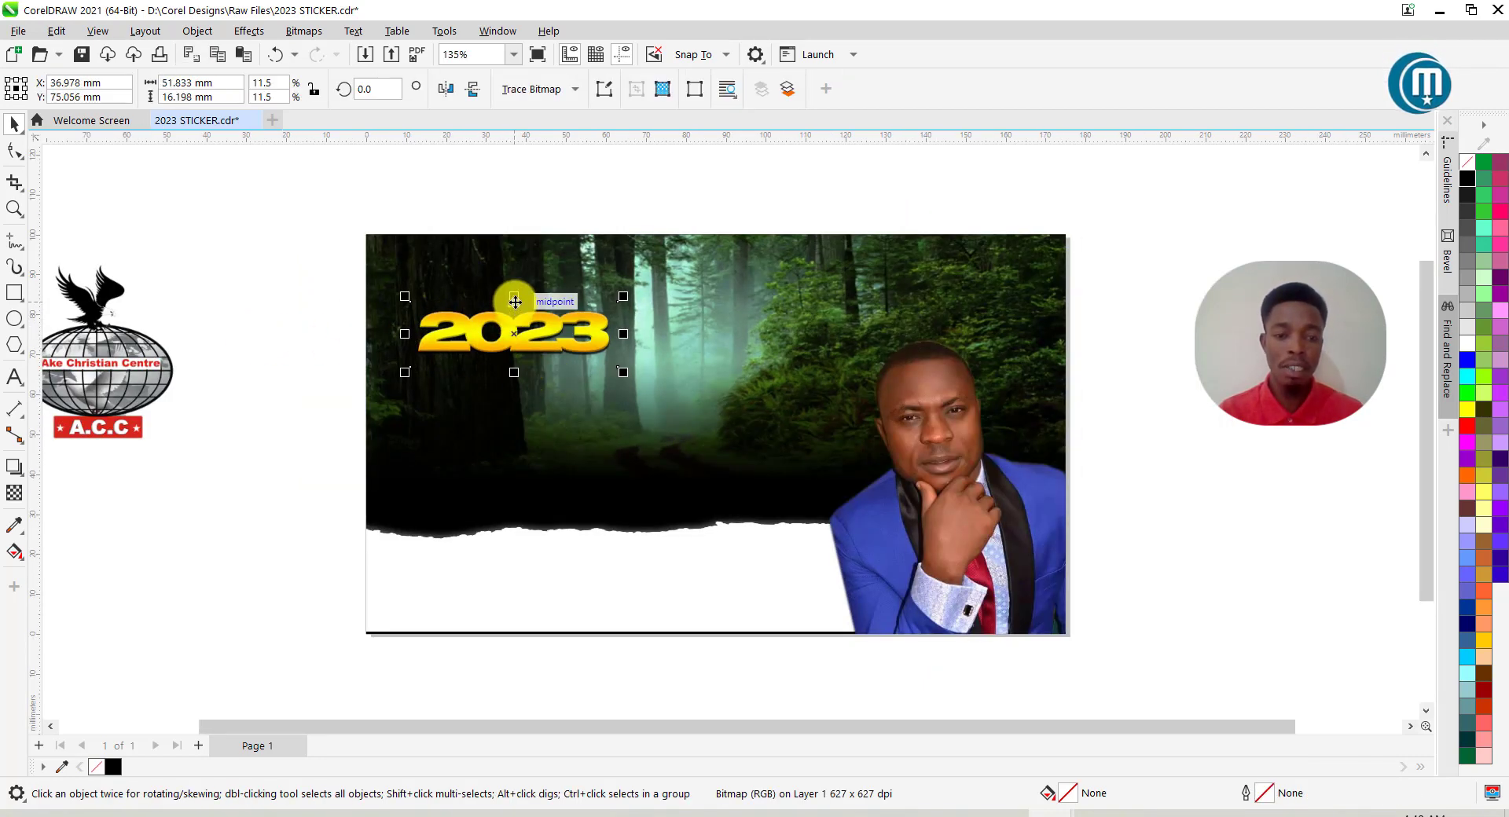
drag(514, 299, 514, 285)
drag(528, 335, 534, 338)
click(243, 322)
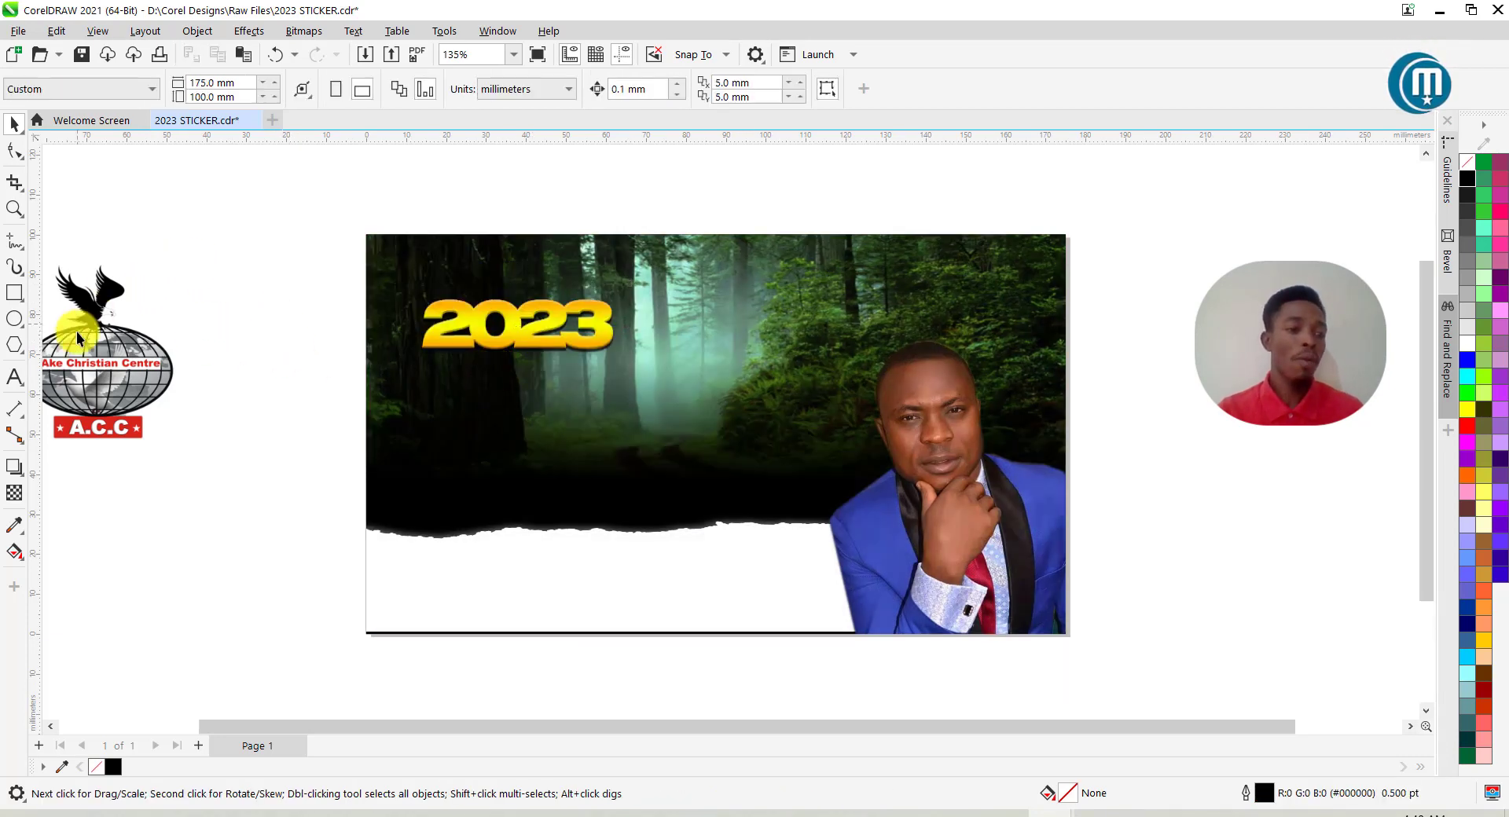
Type 'THE YEAR OF' as a new text object beside the 2023 title.
click(15, 378)
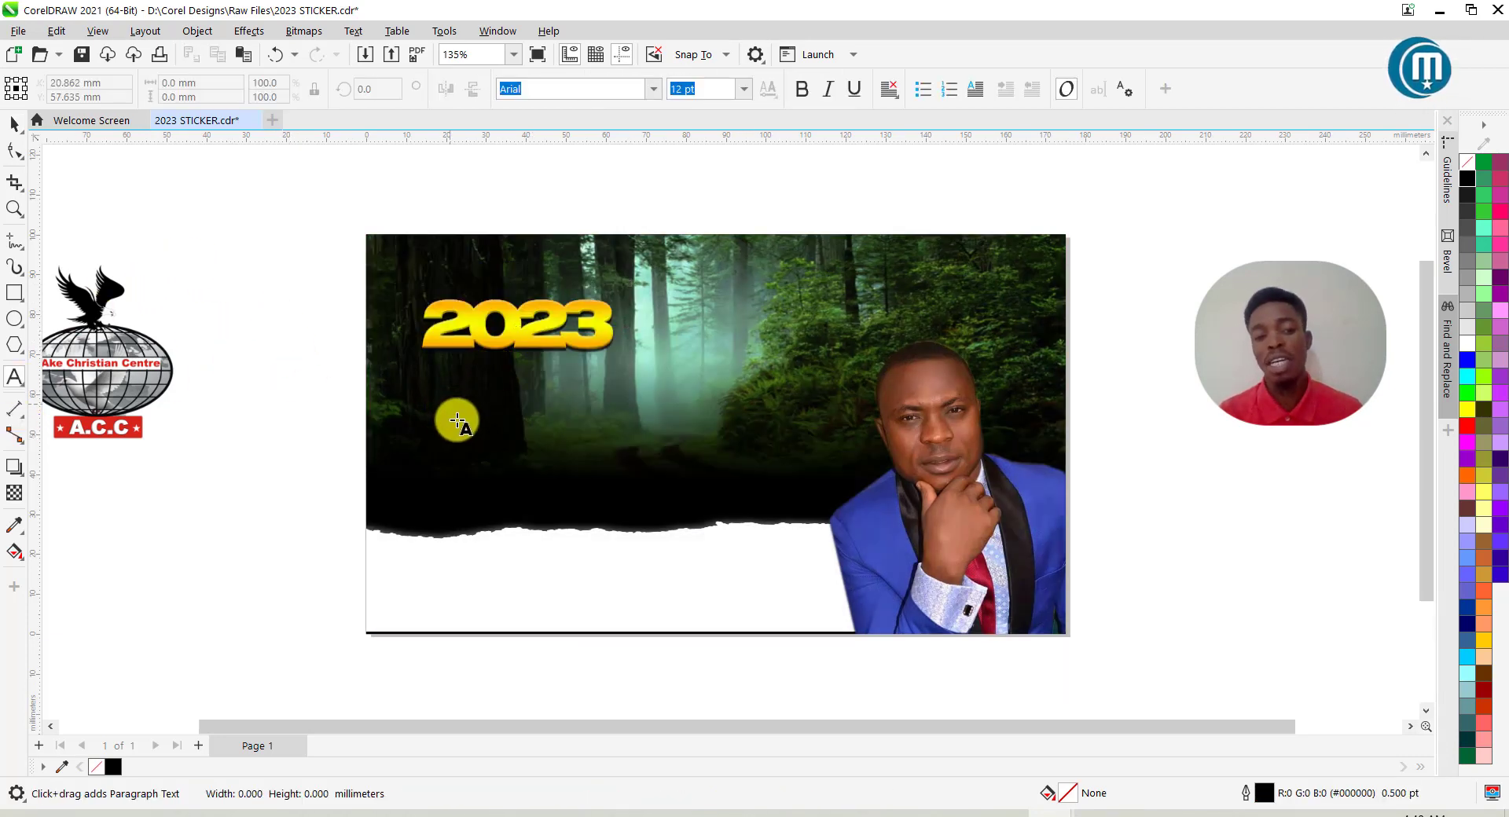
click(449, 405)
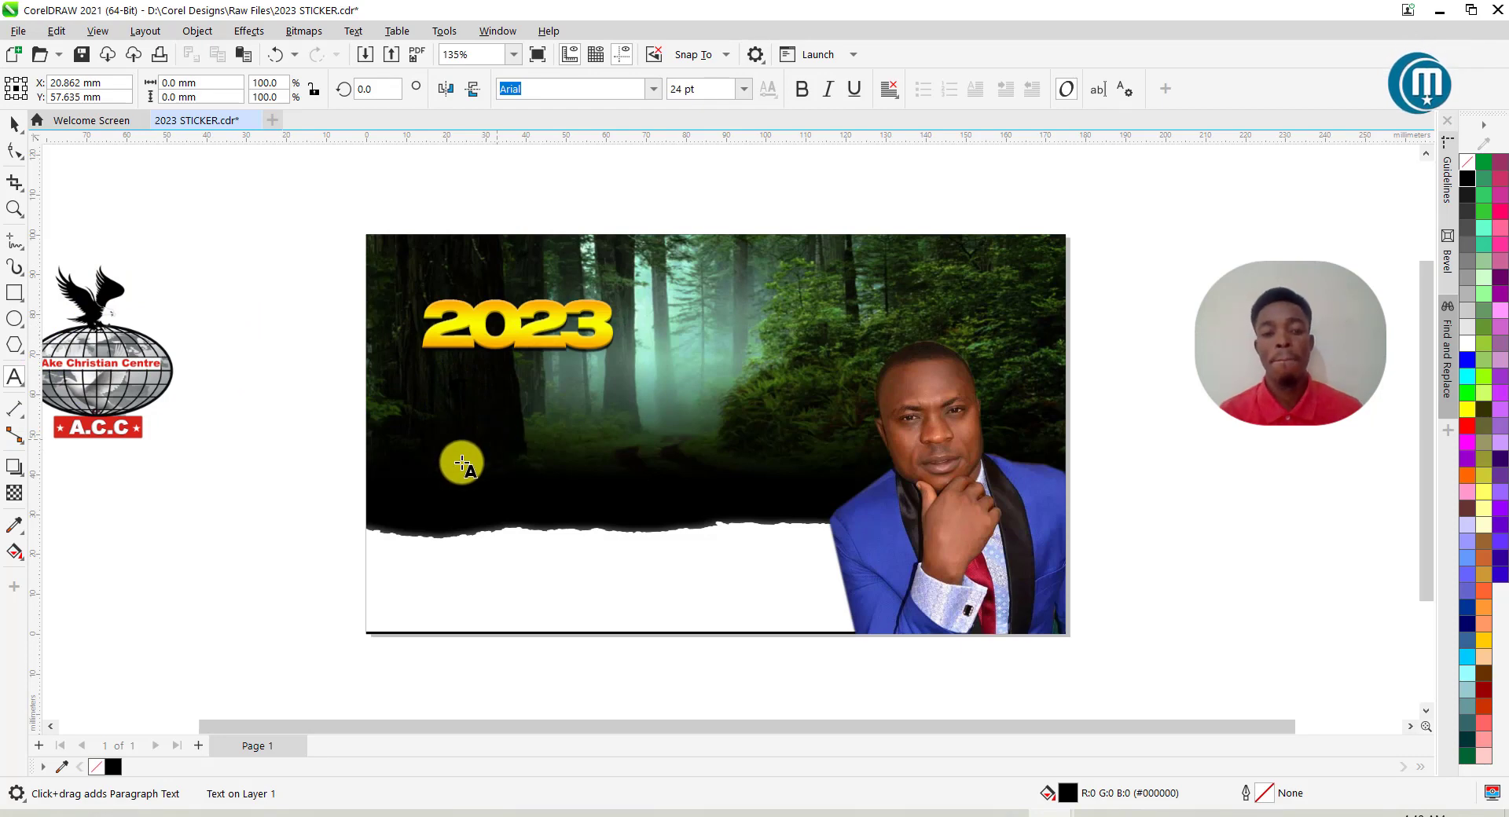
click(485, 428)
click(565, 406)
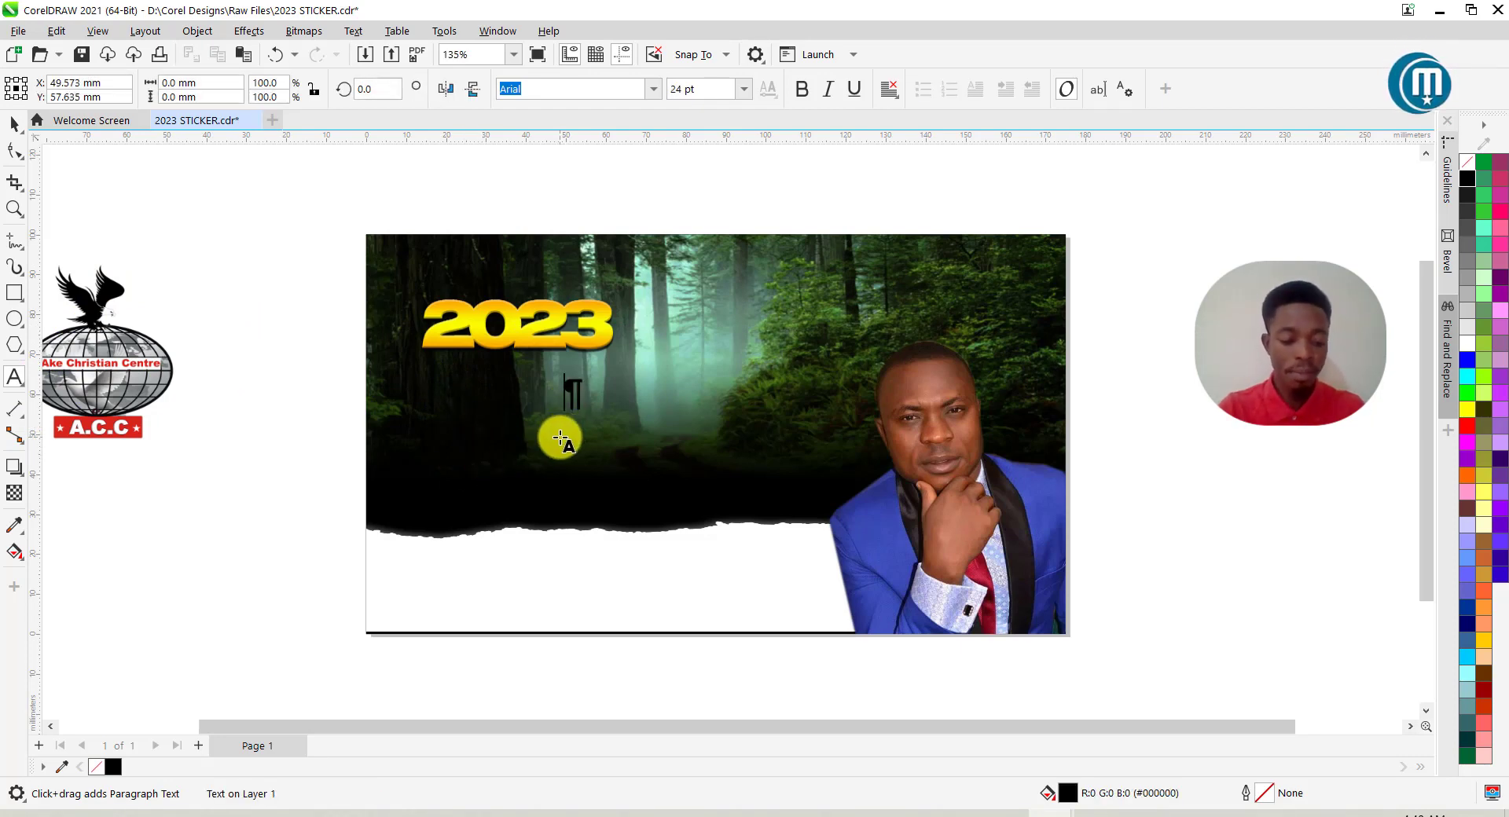
key(BackSpace)
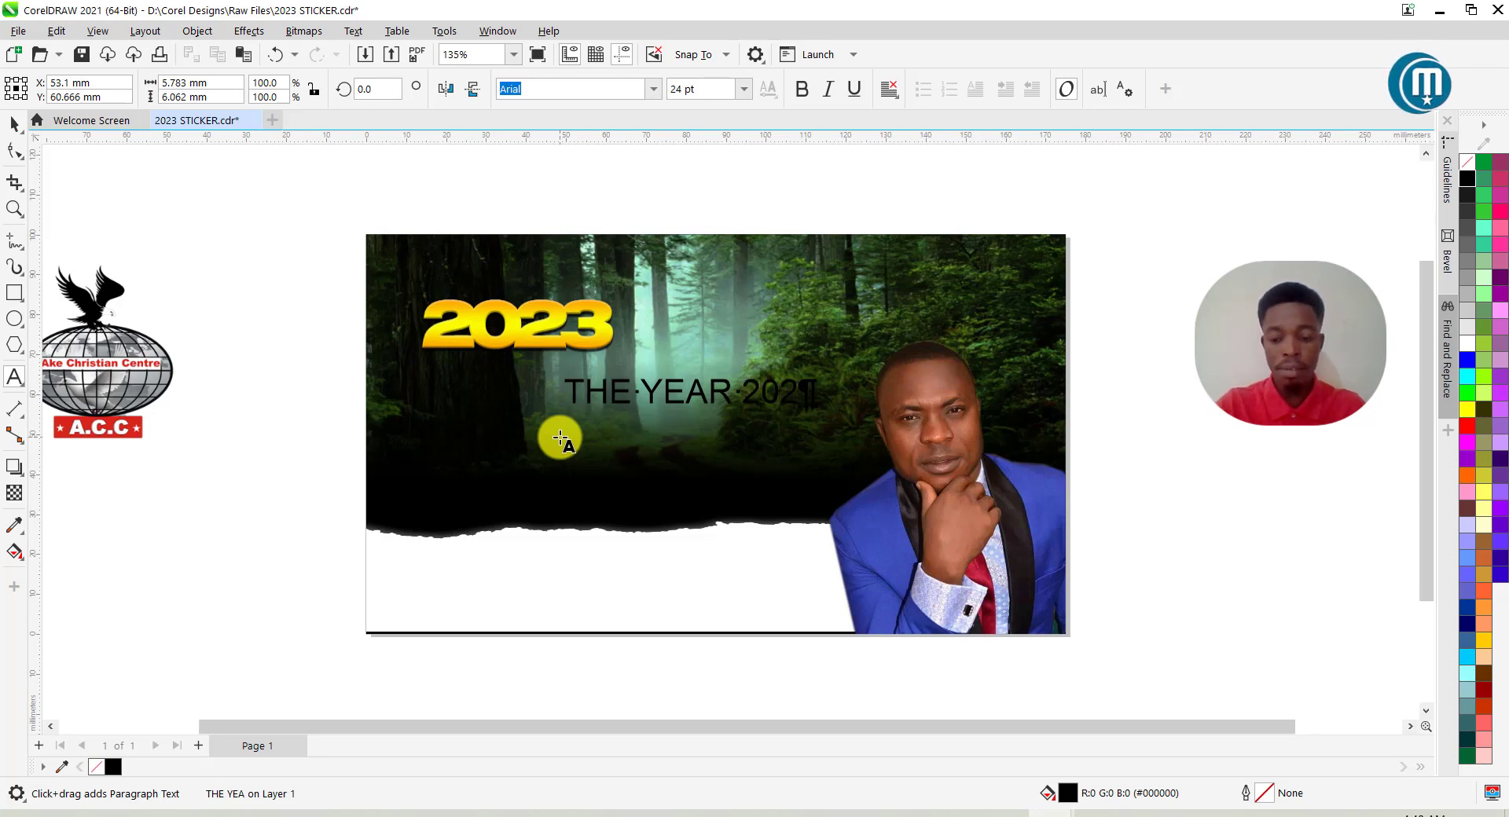
key(BackSpace)
key(BackSpace)
key(BackSpace)
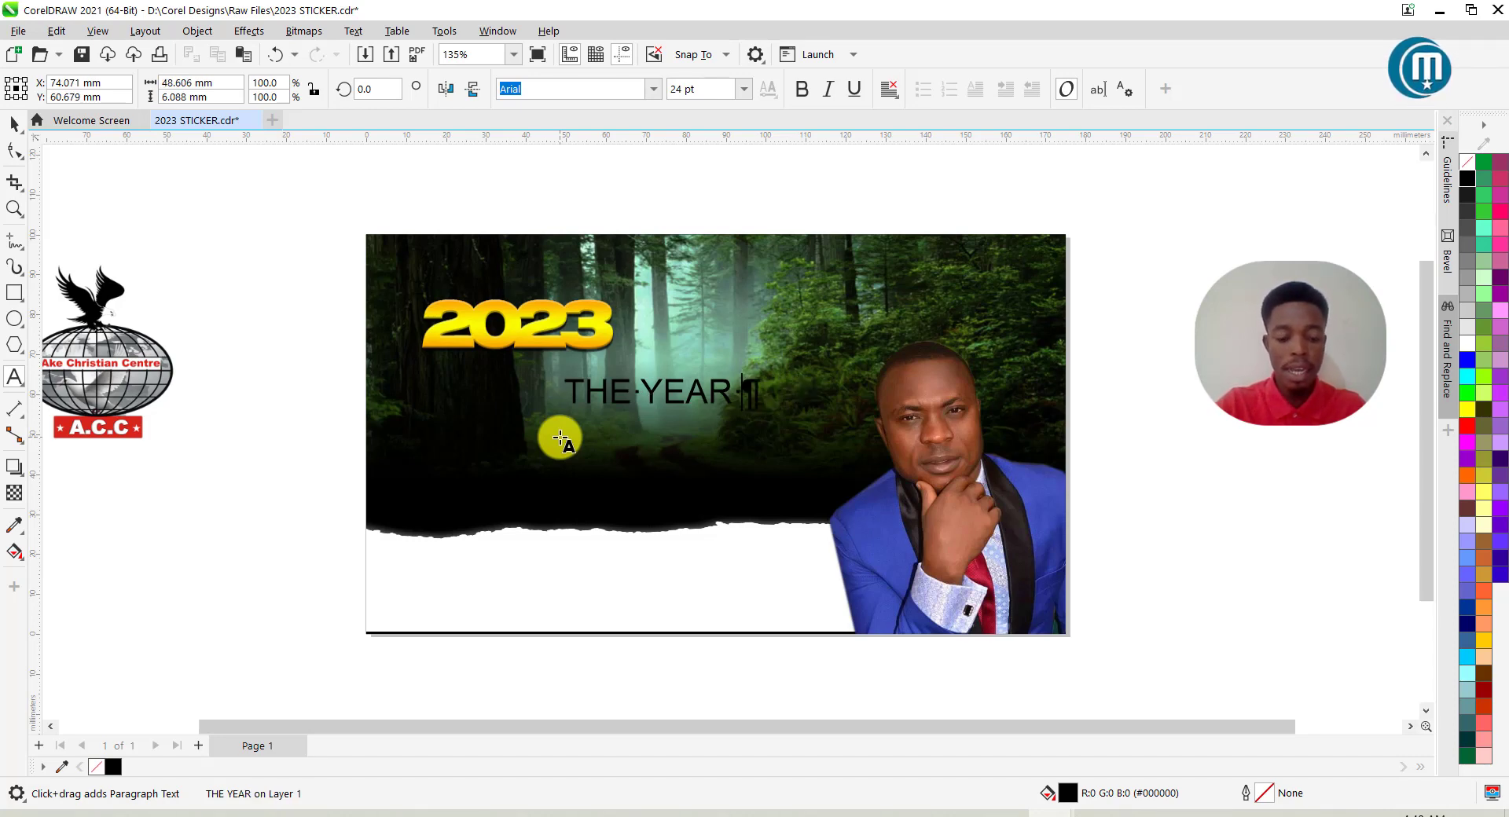
click(14, 124)
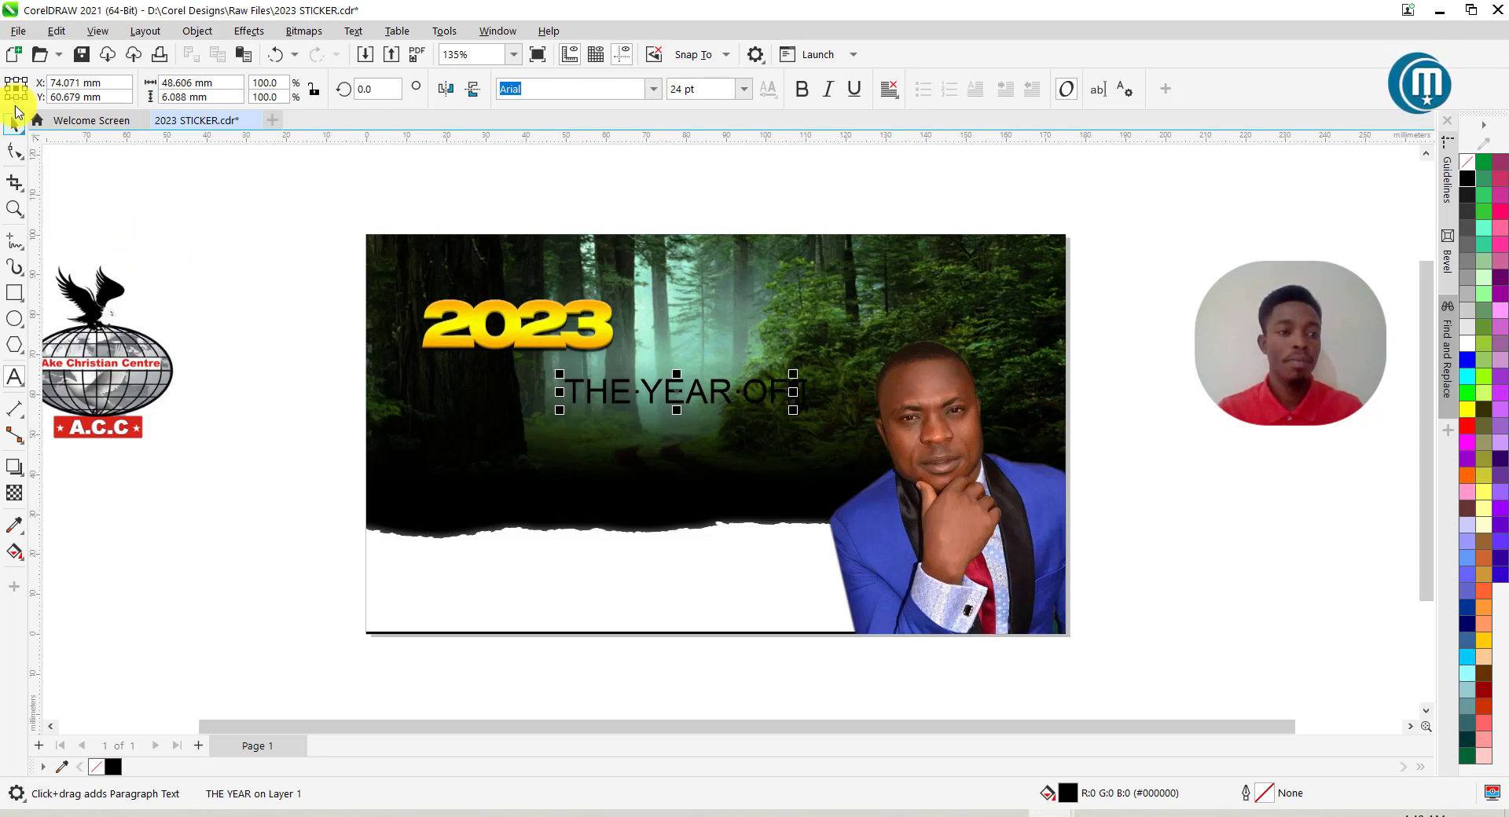
Make THE YEAR OF white and align it snugly with the 2023 lettering.
click(1467, 344)
scroll(686, 391, up, 2)
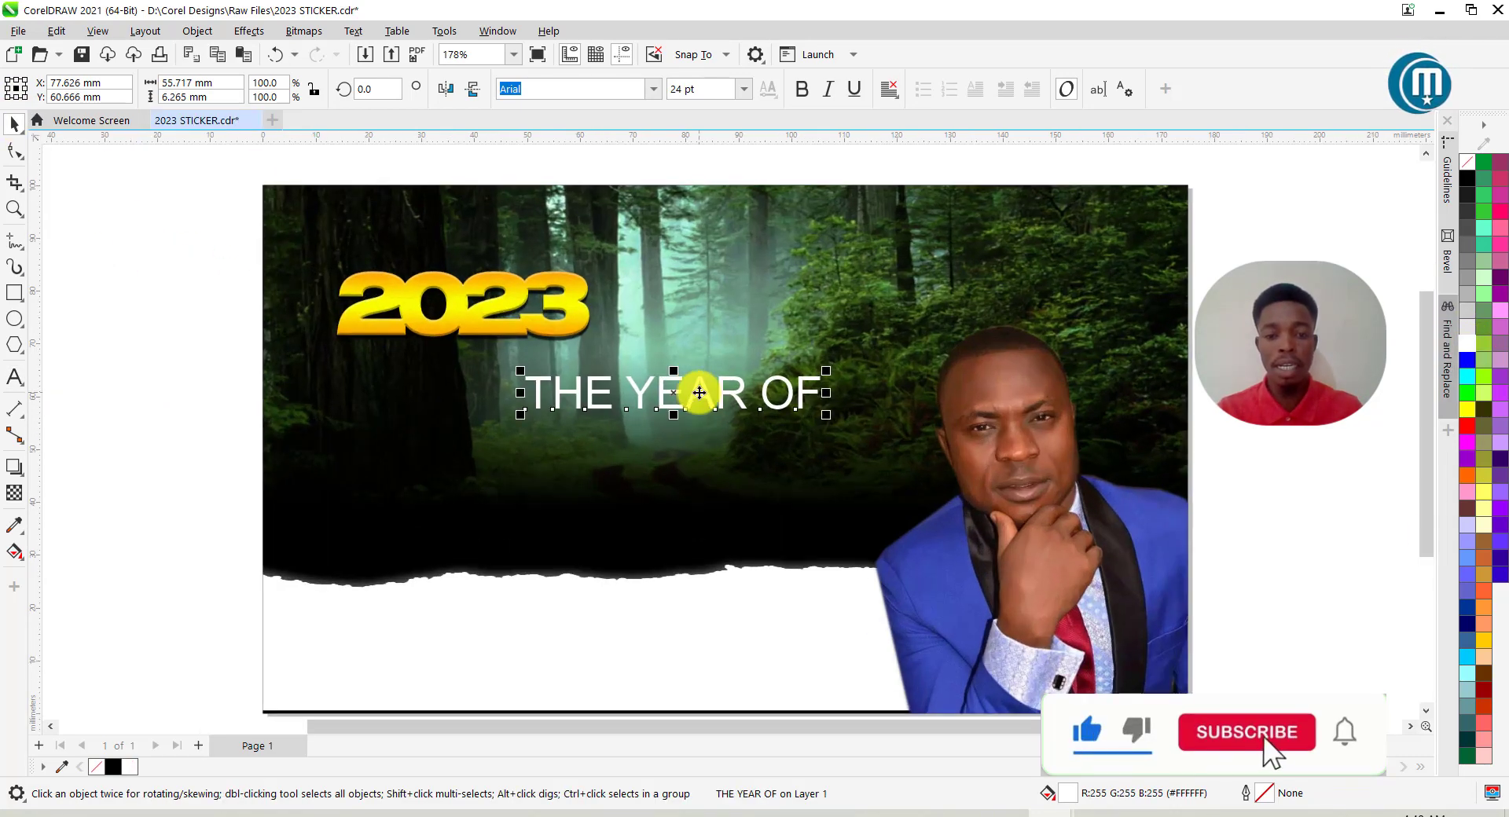
drag(698, 389, 706, 372)
drag(564, 314, 631, 370)
scroll(643, 92, down, 1)
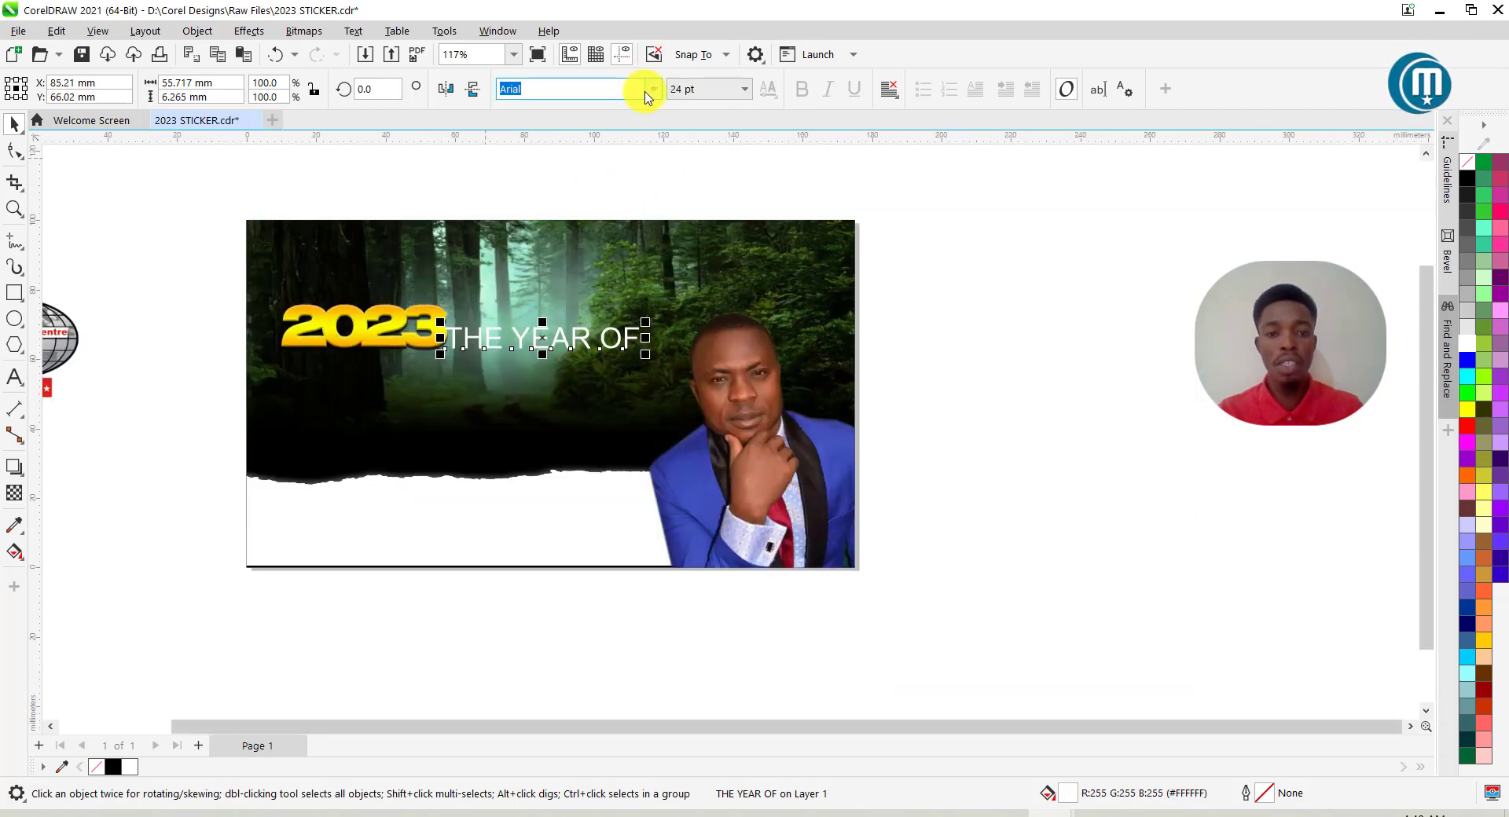
Set THE YEAR OF to Montserrat Bold and drag a duplicate just below it.
click(651, 95)
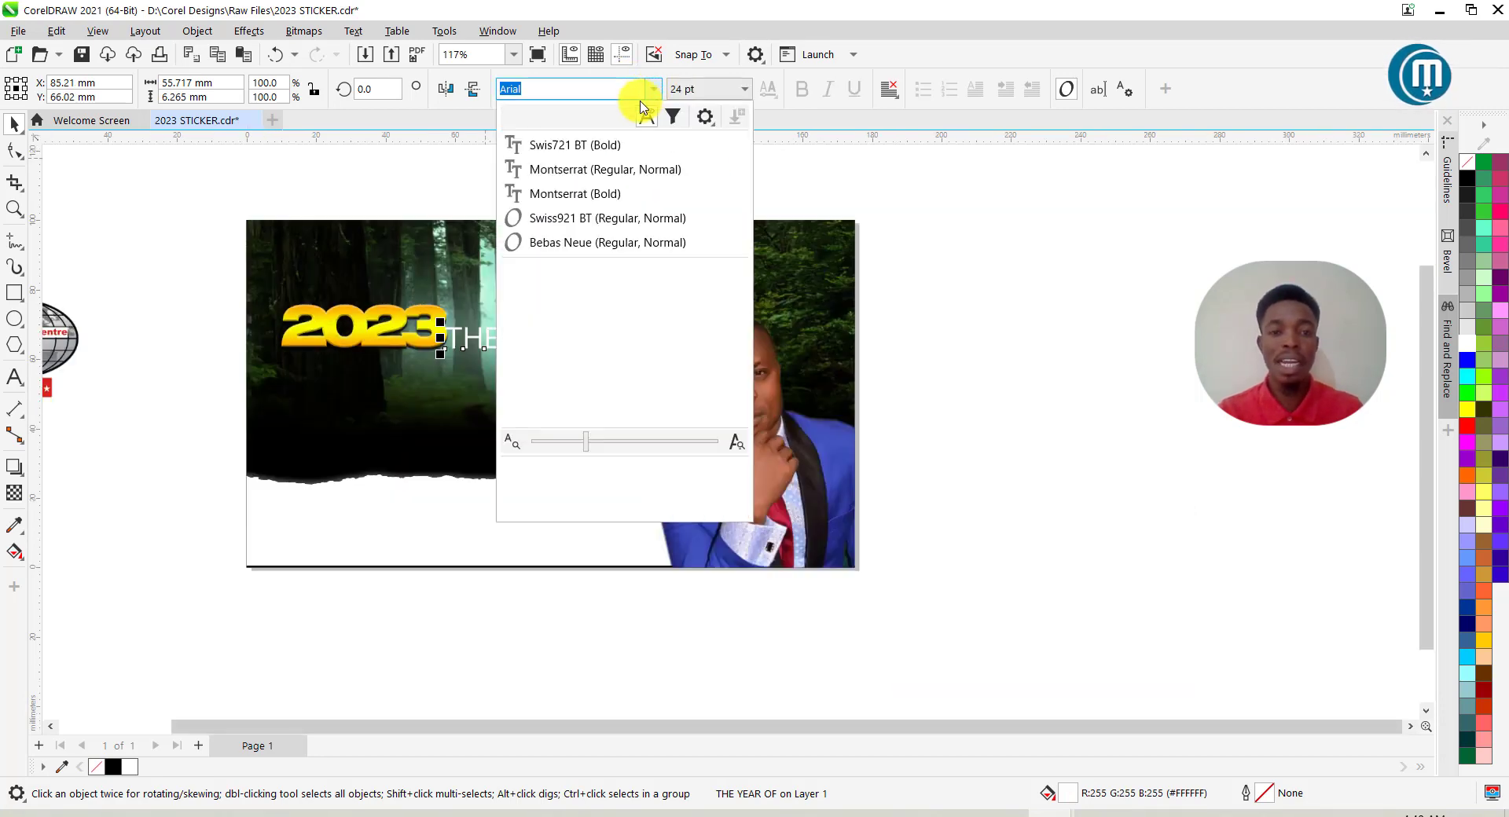
click(610, 195)
scroll(522, 336, up, 1)
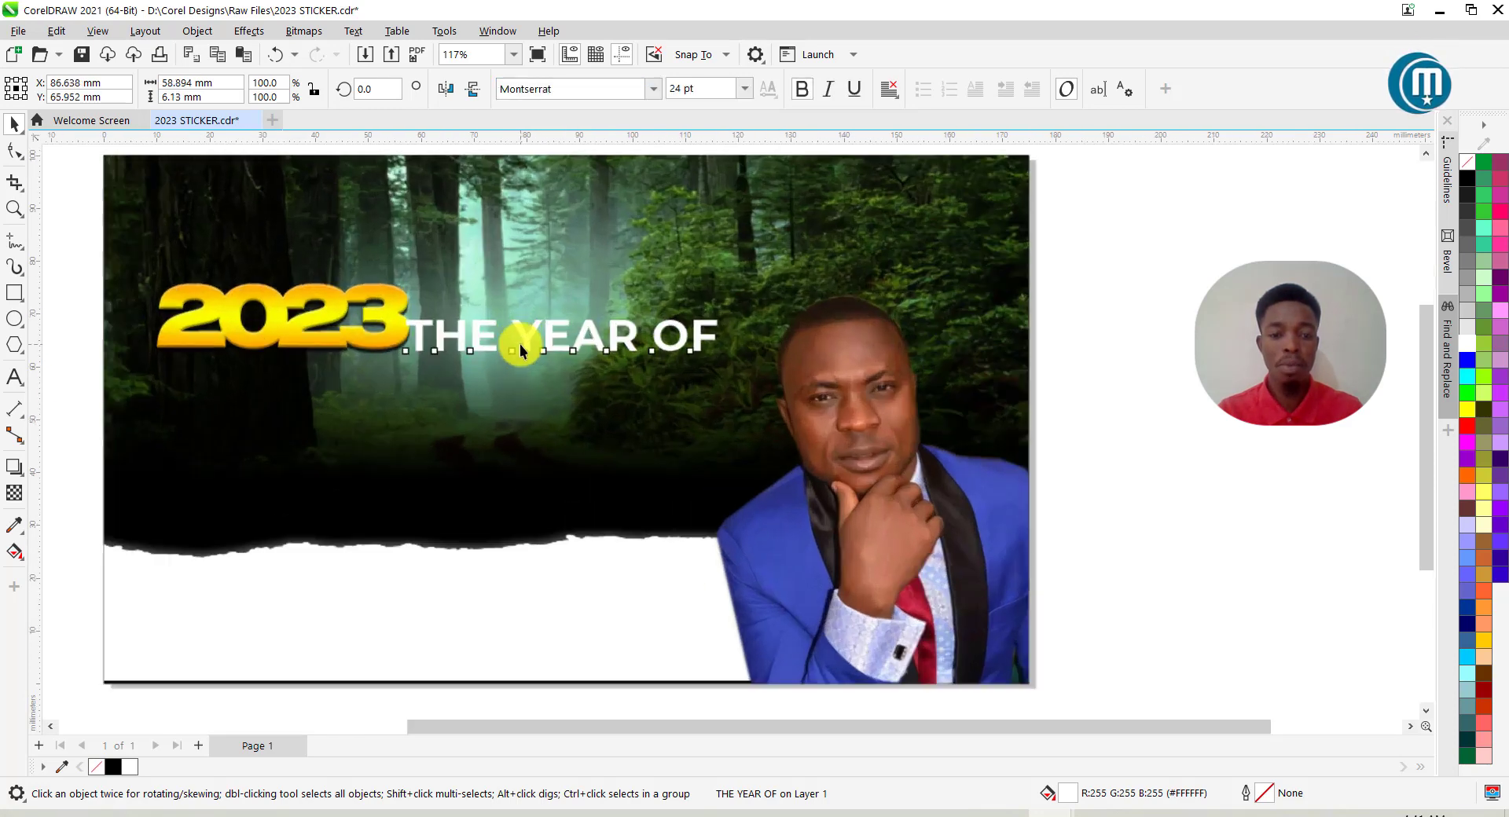
drag(532, 344, 541, 343)
scroll(683, 346, down, 1)
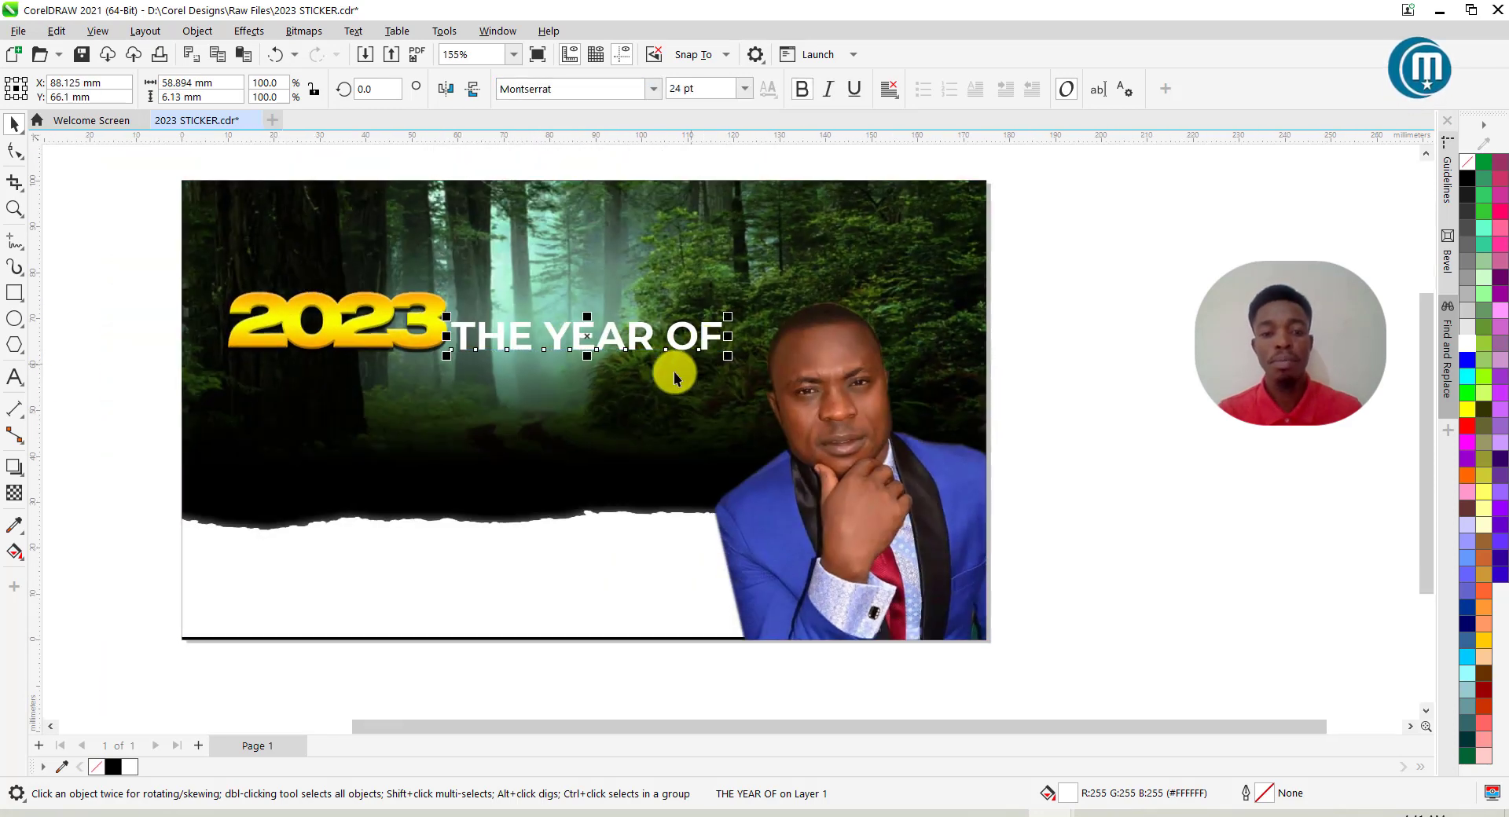
drag(641, 336, 588, 399)
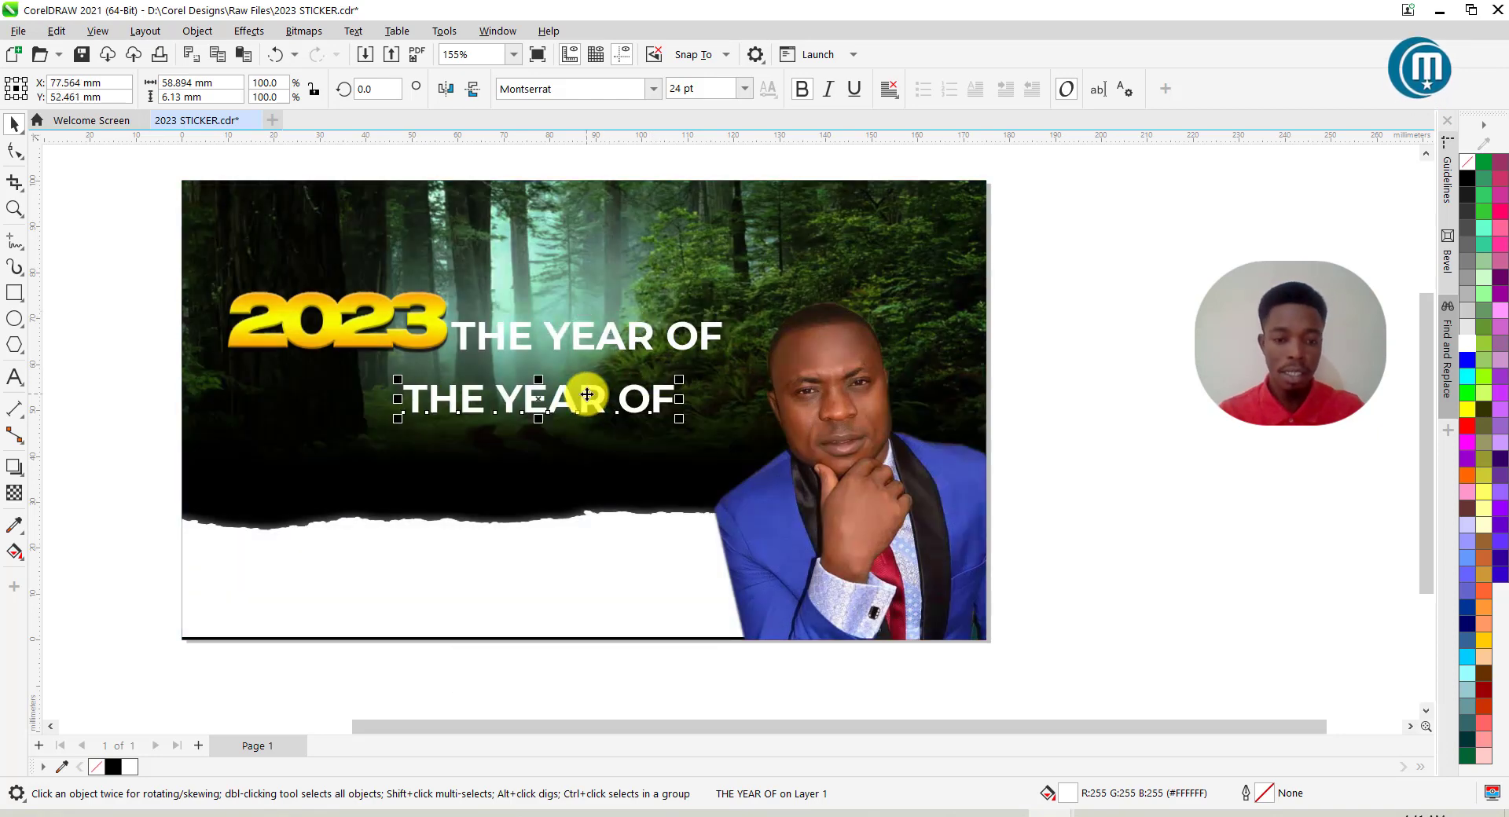
Replace the copy's text with 'MANIFESTATION' and 'SONS OF GOD' on two lines.
double_click(587, 394)
key(ctrl+a)
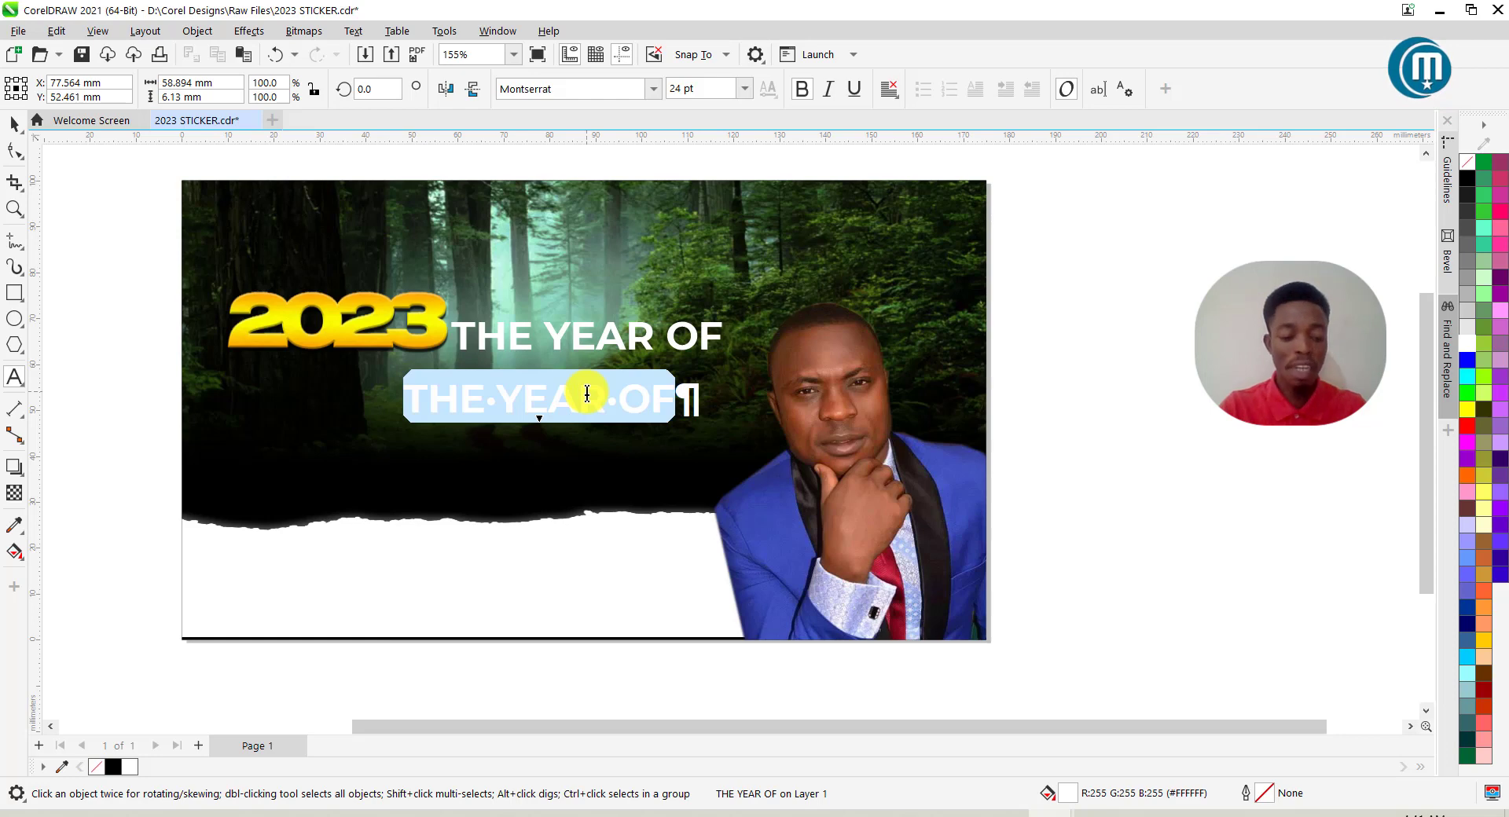
text(MANIFESTATION)
key(shift+Return)
text(SONS OF GOD)
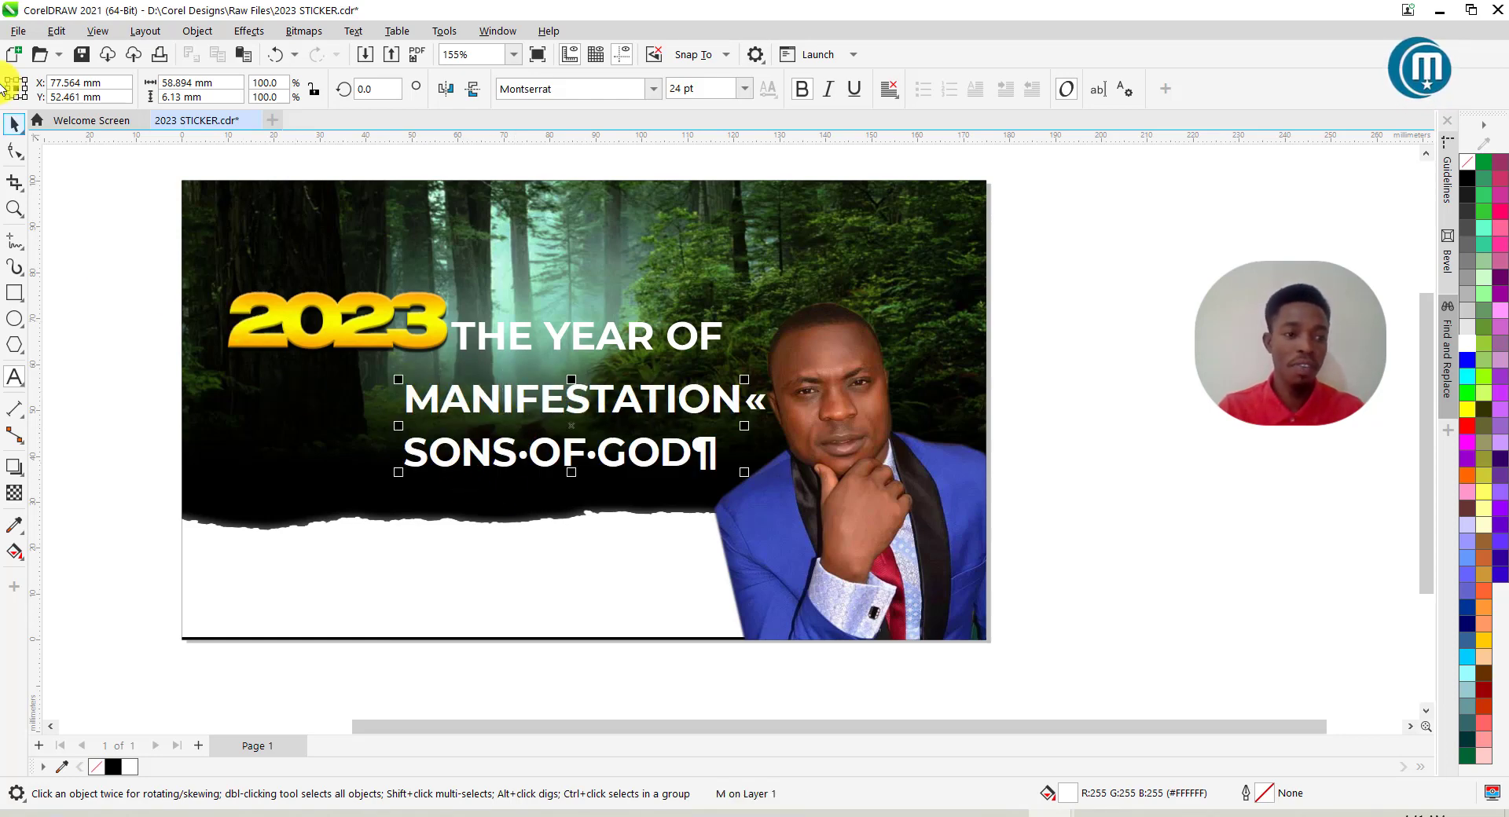
click(14, 123)
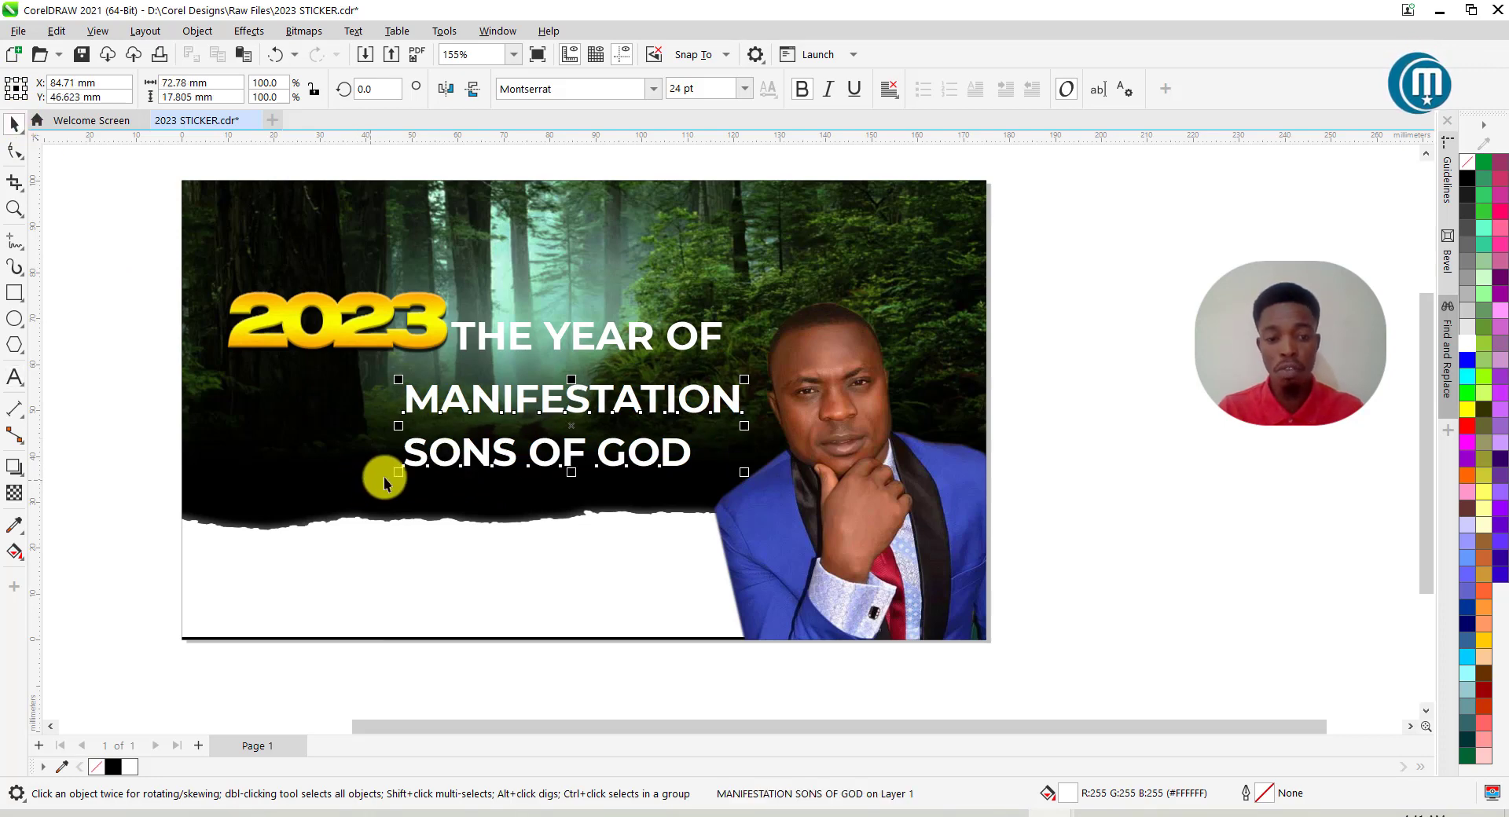
Tighten the headline's line spacing, right-align it, and move it left under THE YEAR OF.
scroll(413, 452, up, 2)
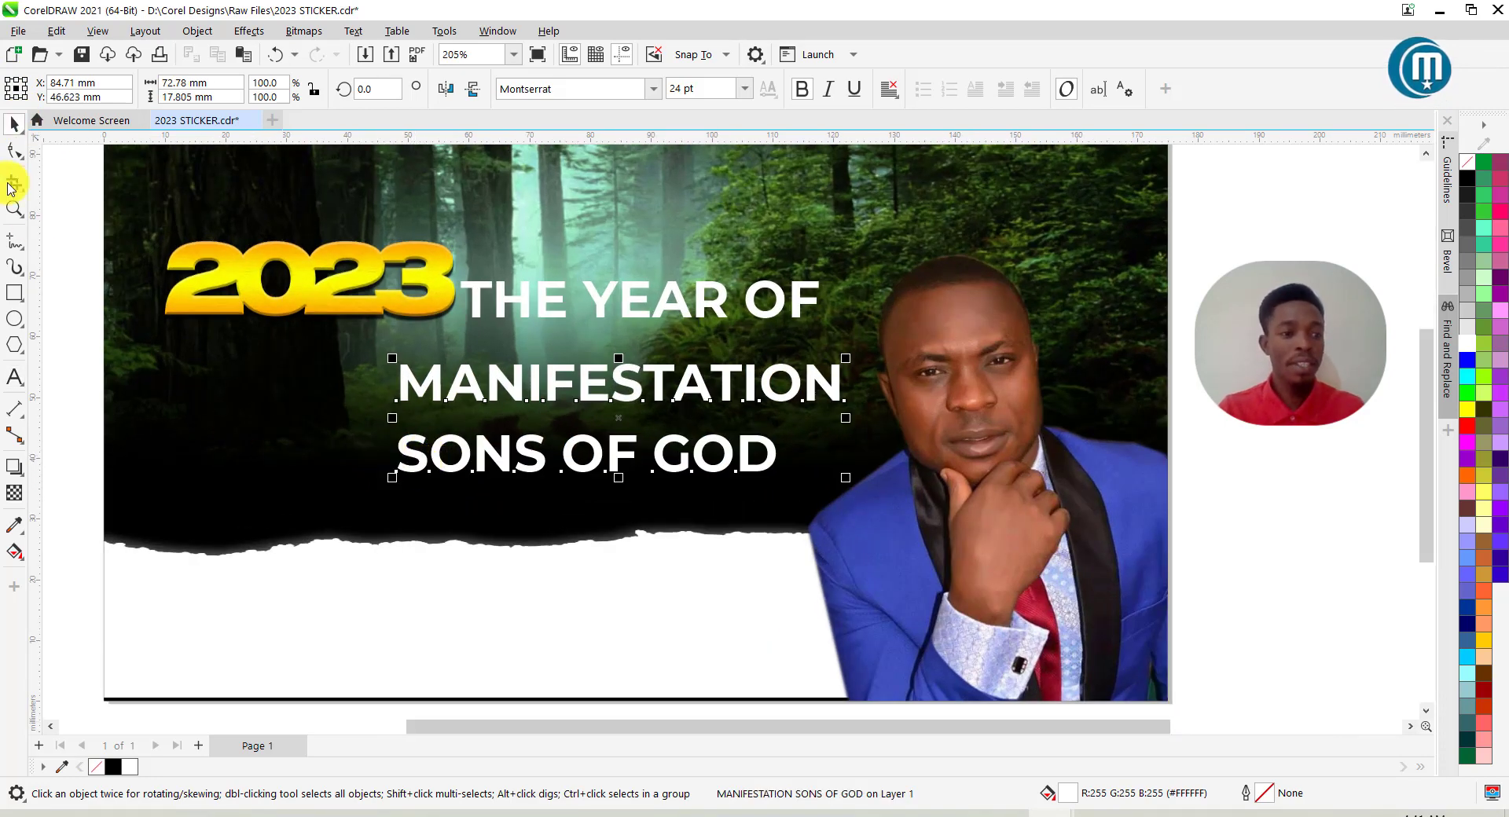
click(15, 150)
drag(390, 482, 394, 430)
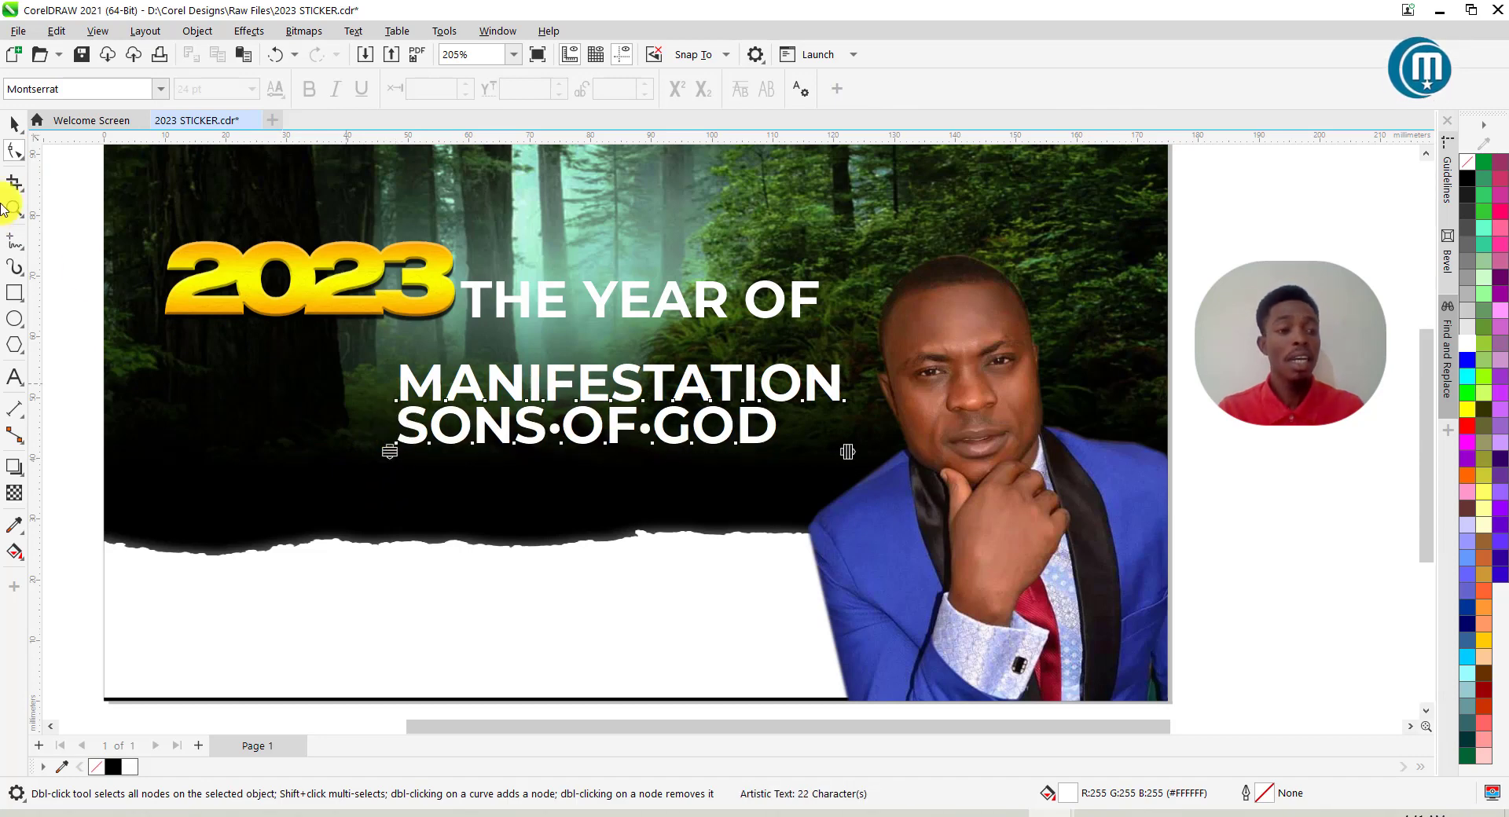
click(15, 123)
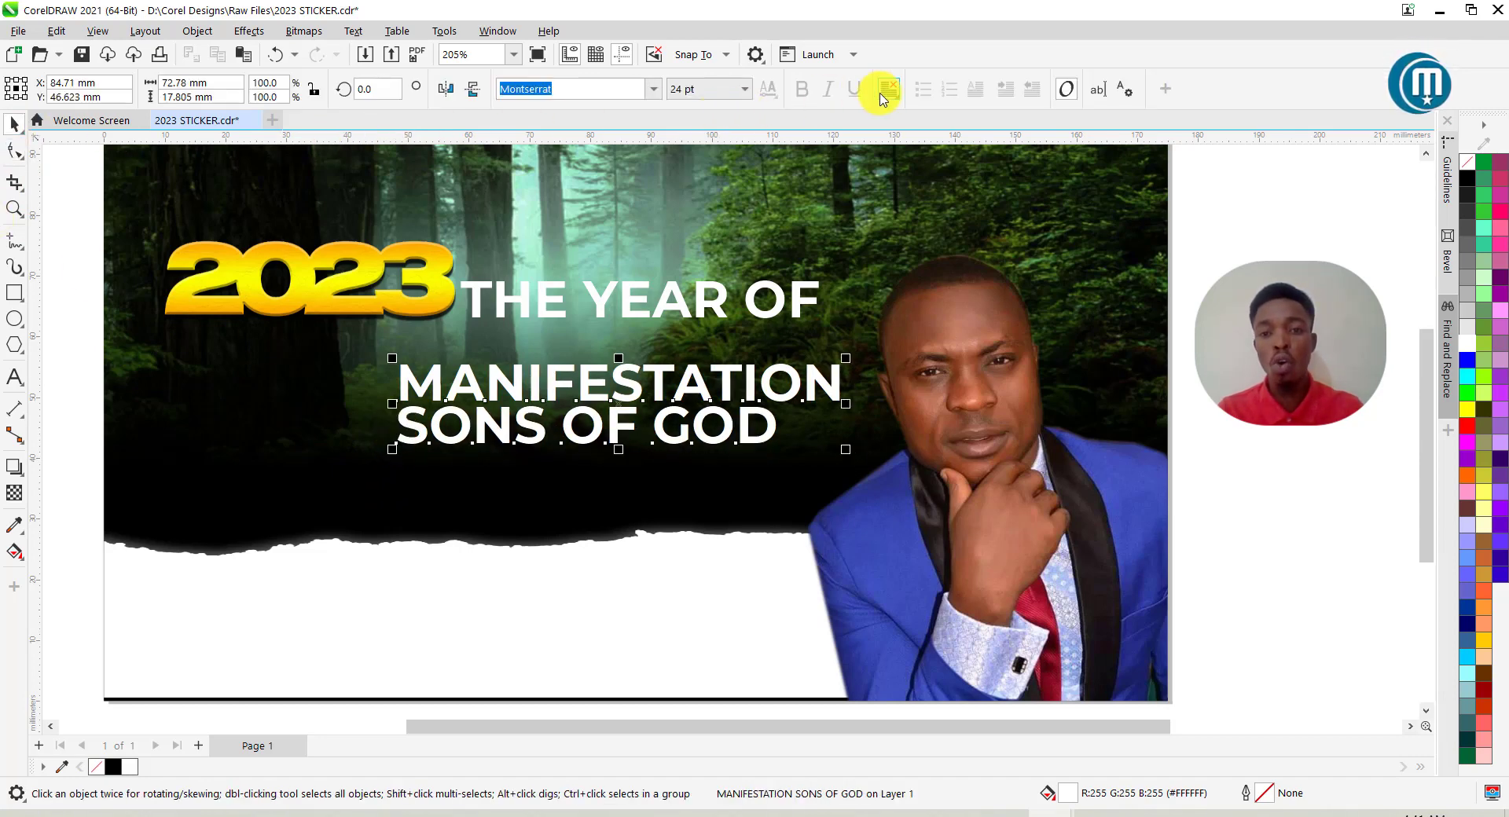
click(900, 102)
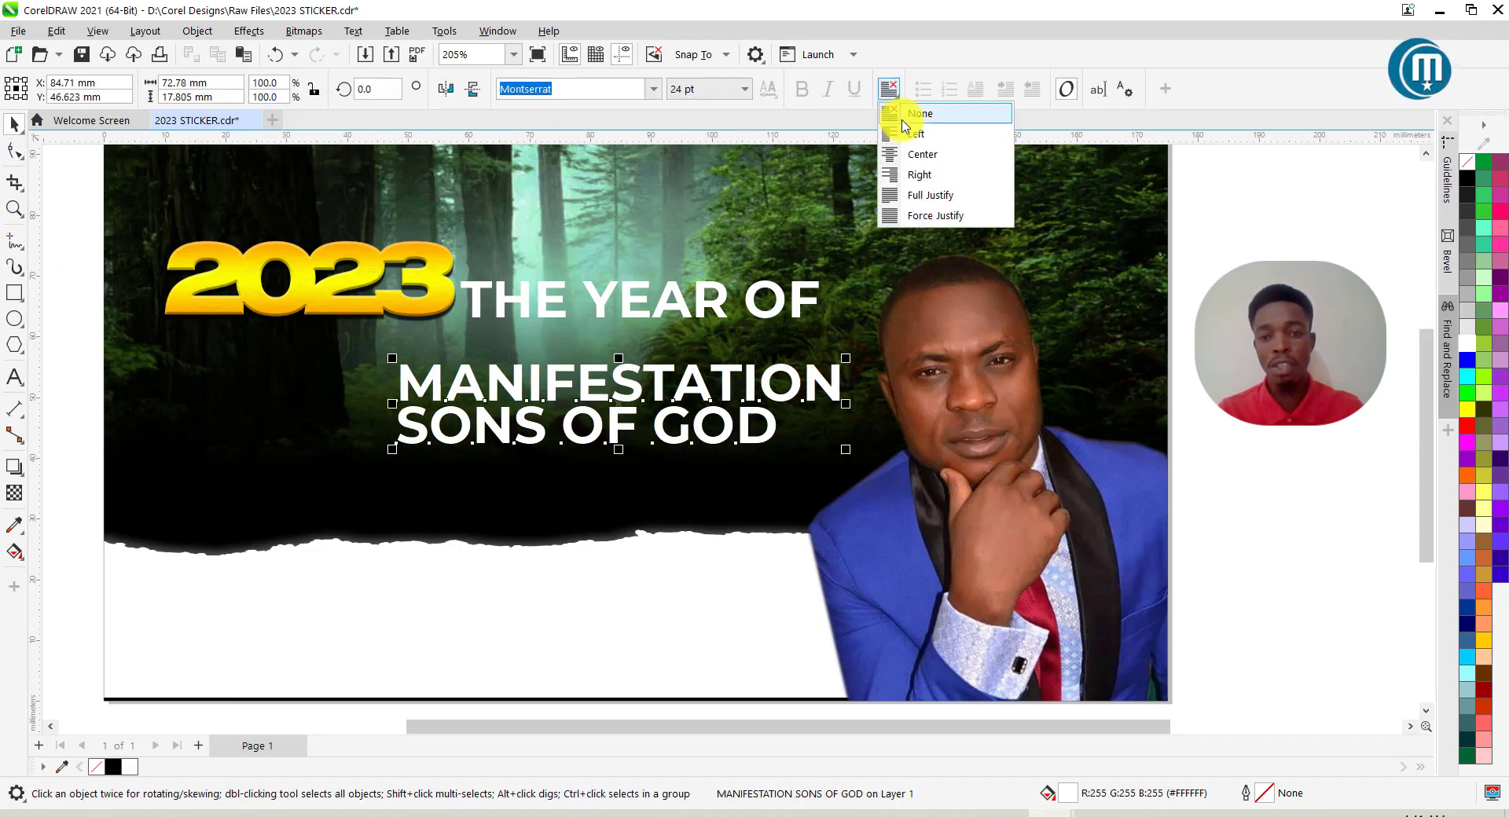
click(918, 176)
drag(818, 429, 713, 429)
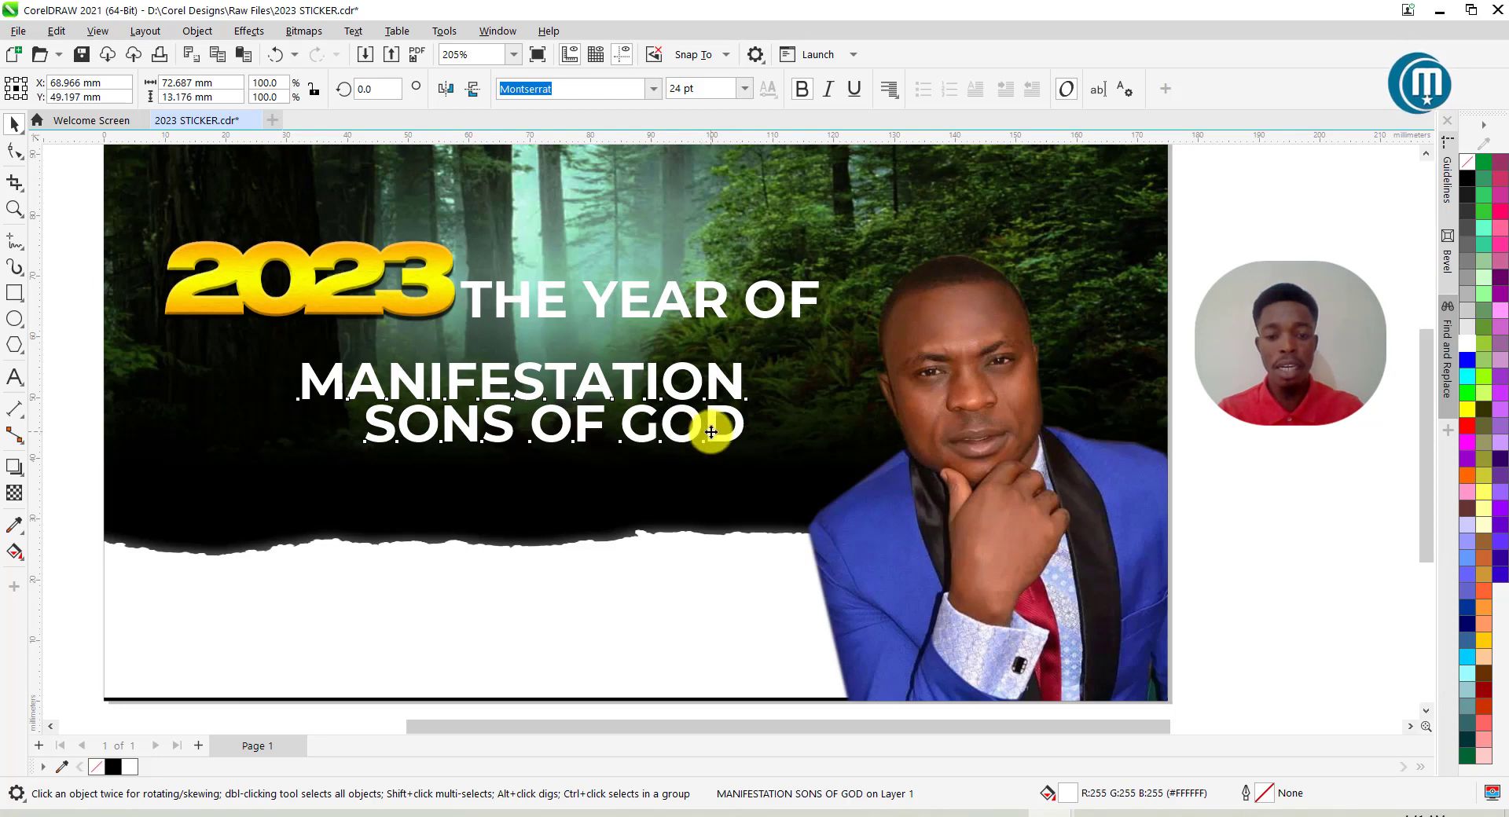
double_click(712, 432)
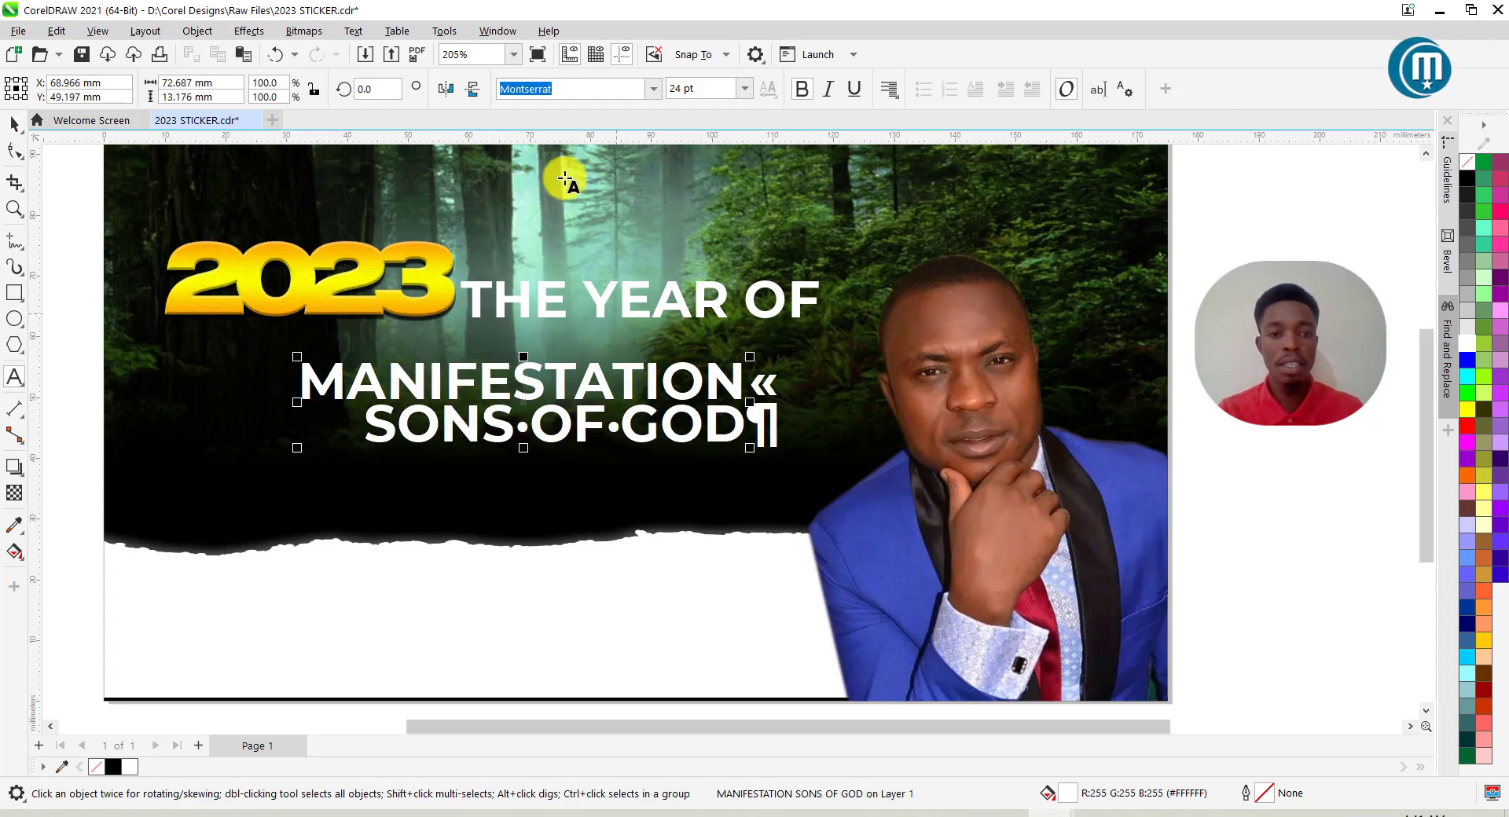
Apply the Swiss921 BT font to the whole MANIFESTATION / SONS OF GOD headline.
click(651, 89)
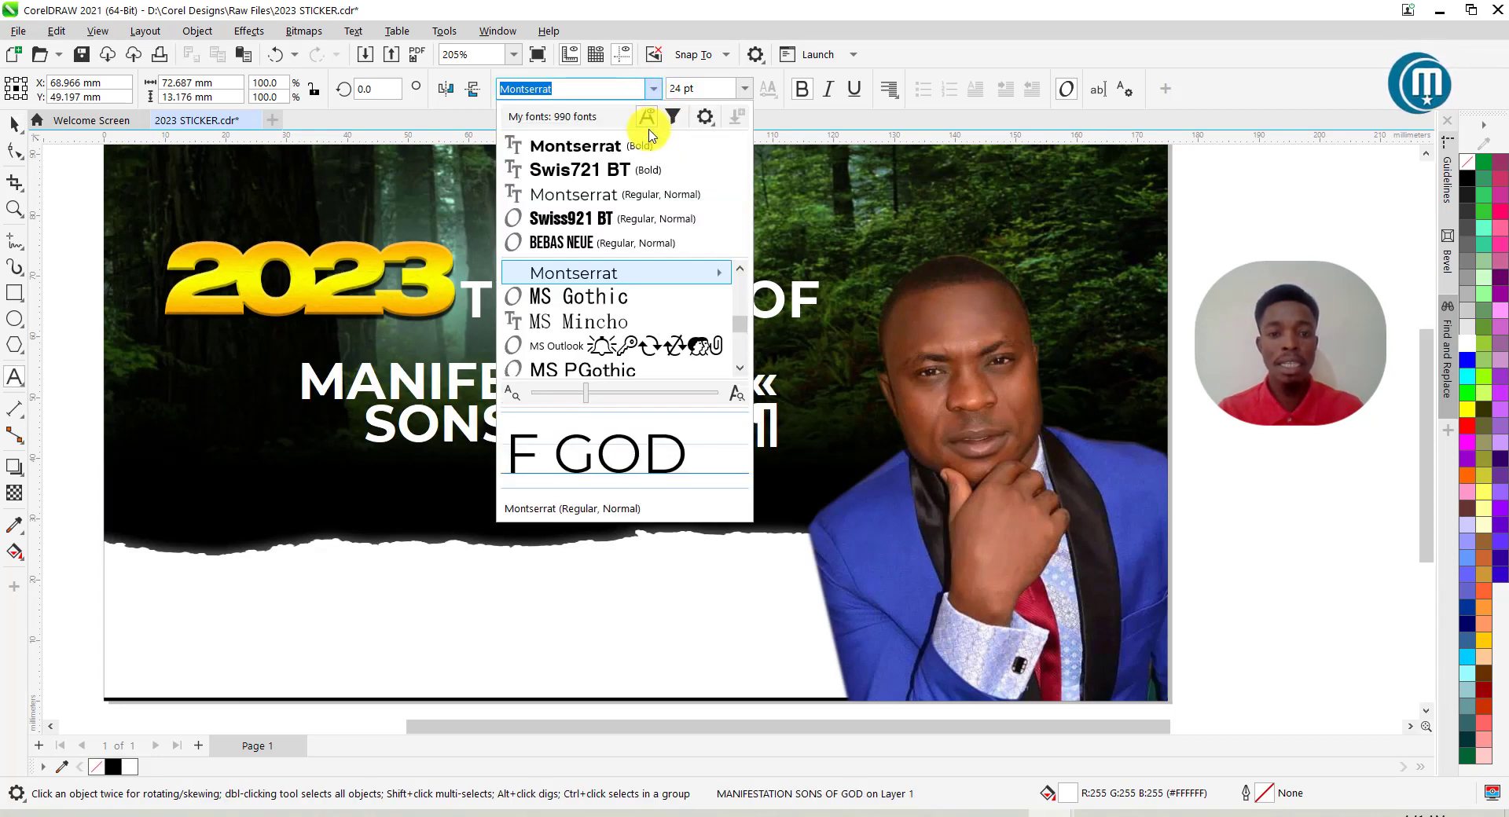
click(604, 220)
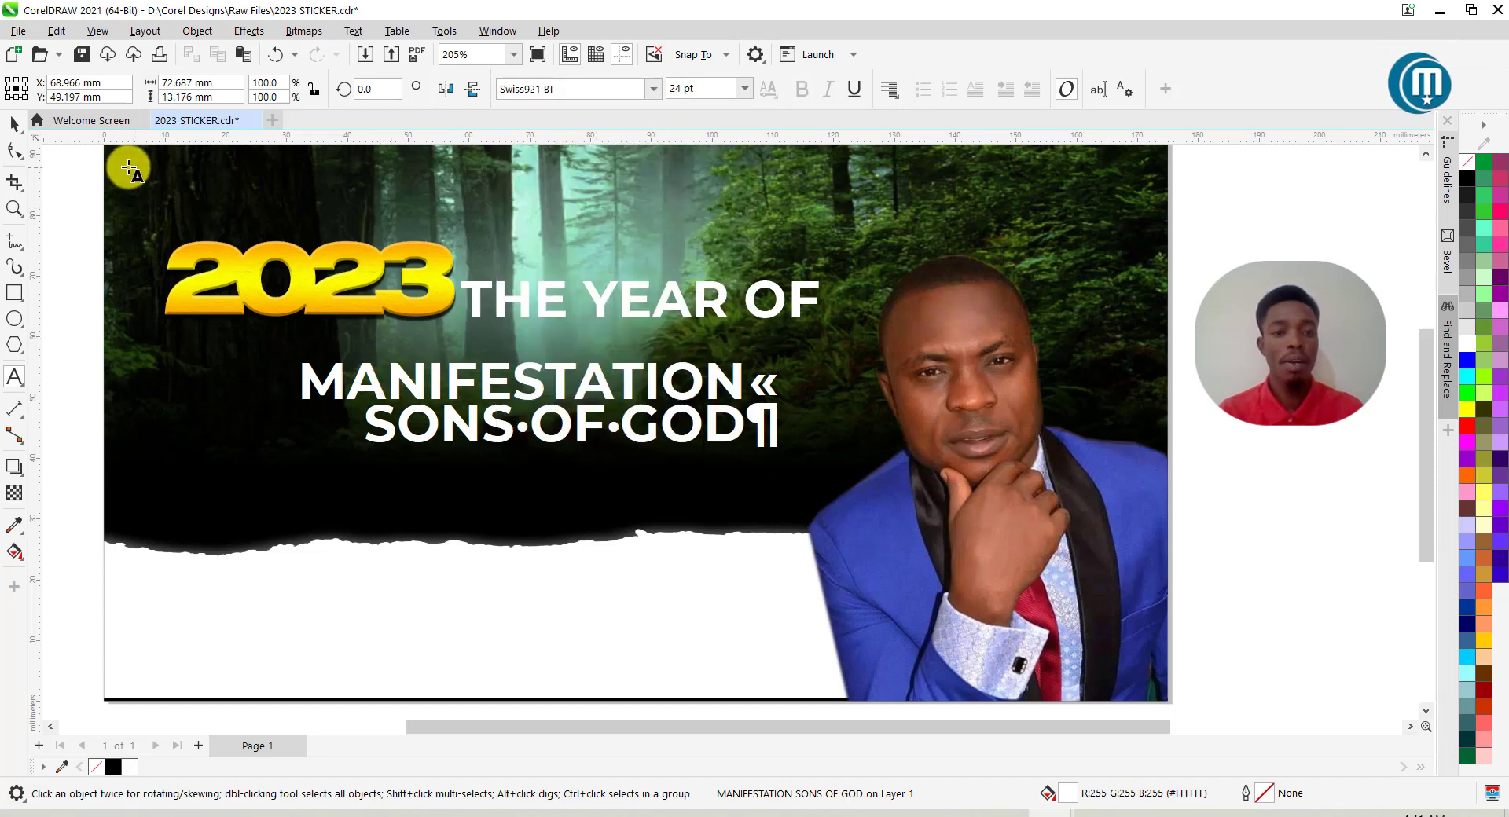
click(14, 123)
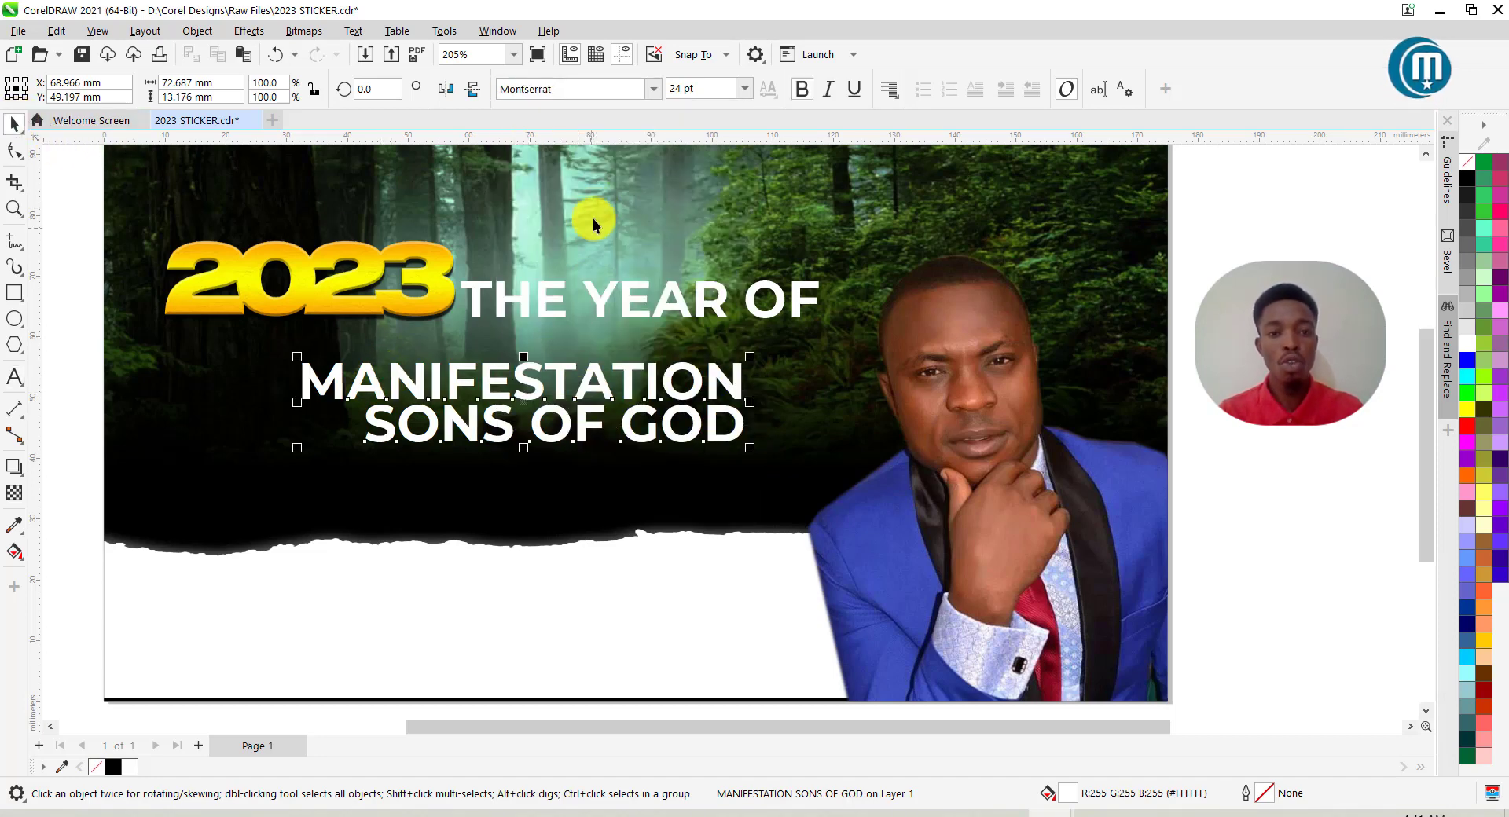
click(651, 88)
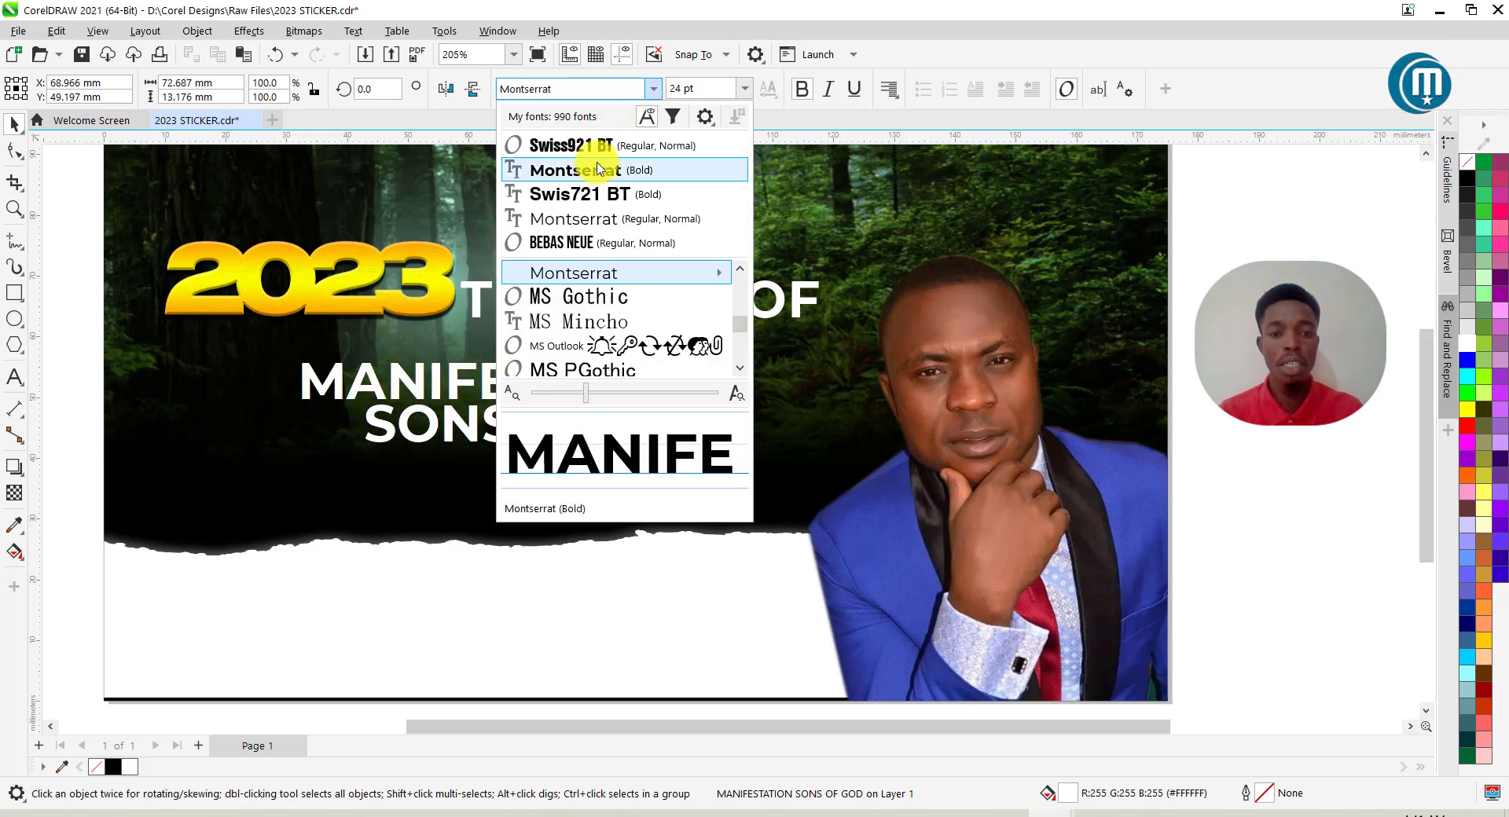
click(602, 145)
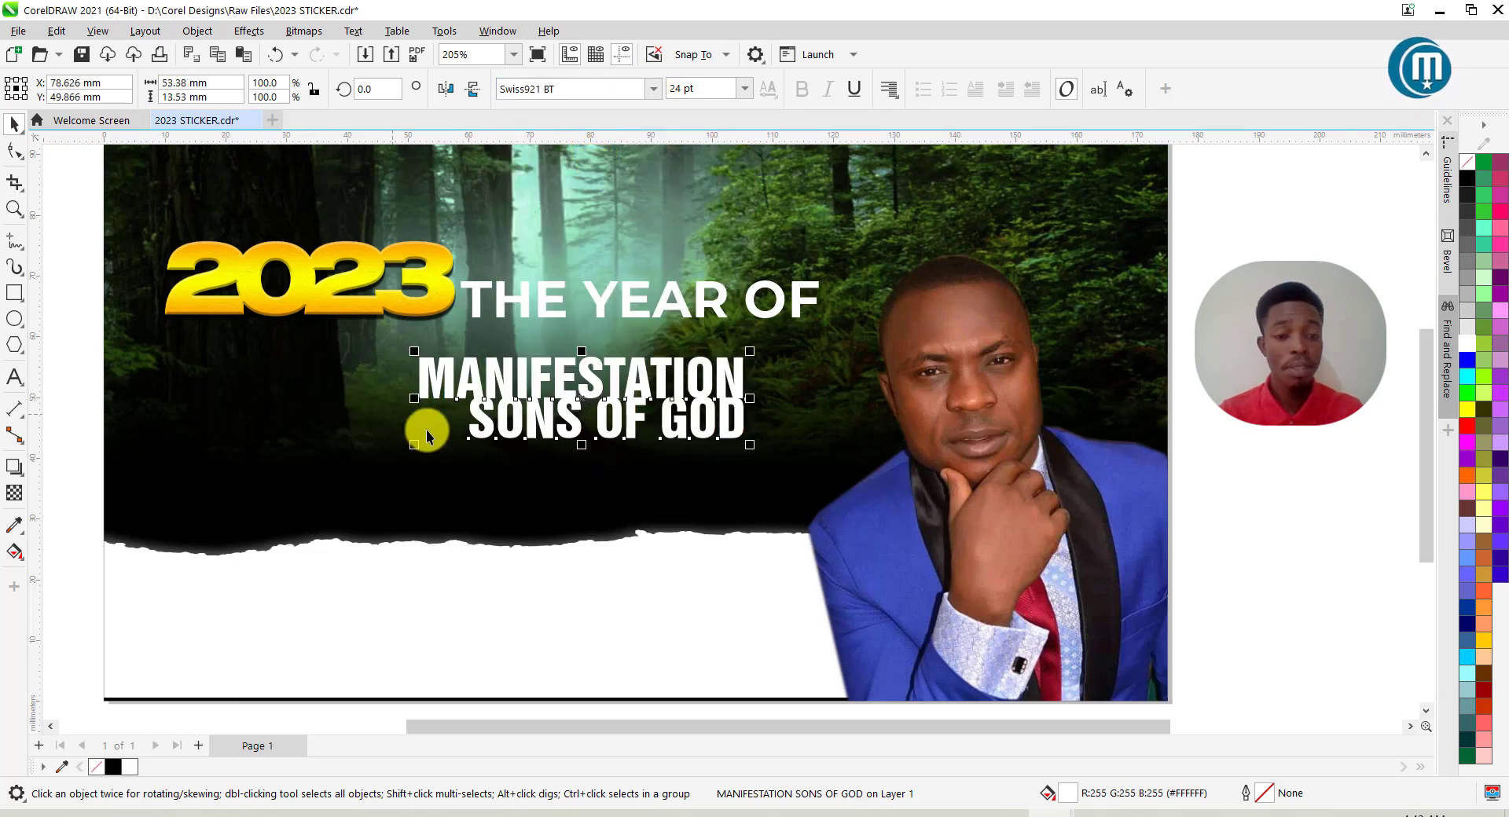
Enlarge the headline from its corner and reposition it under THE YEAR OF.
drag(414, 450, 241, 498)
click(14, 151)
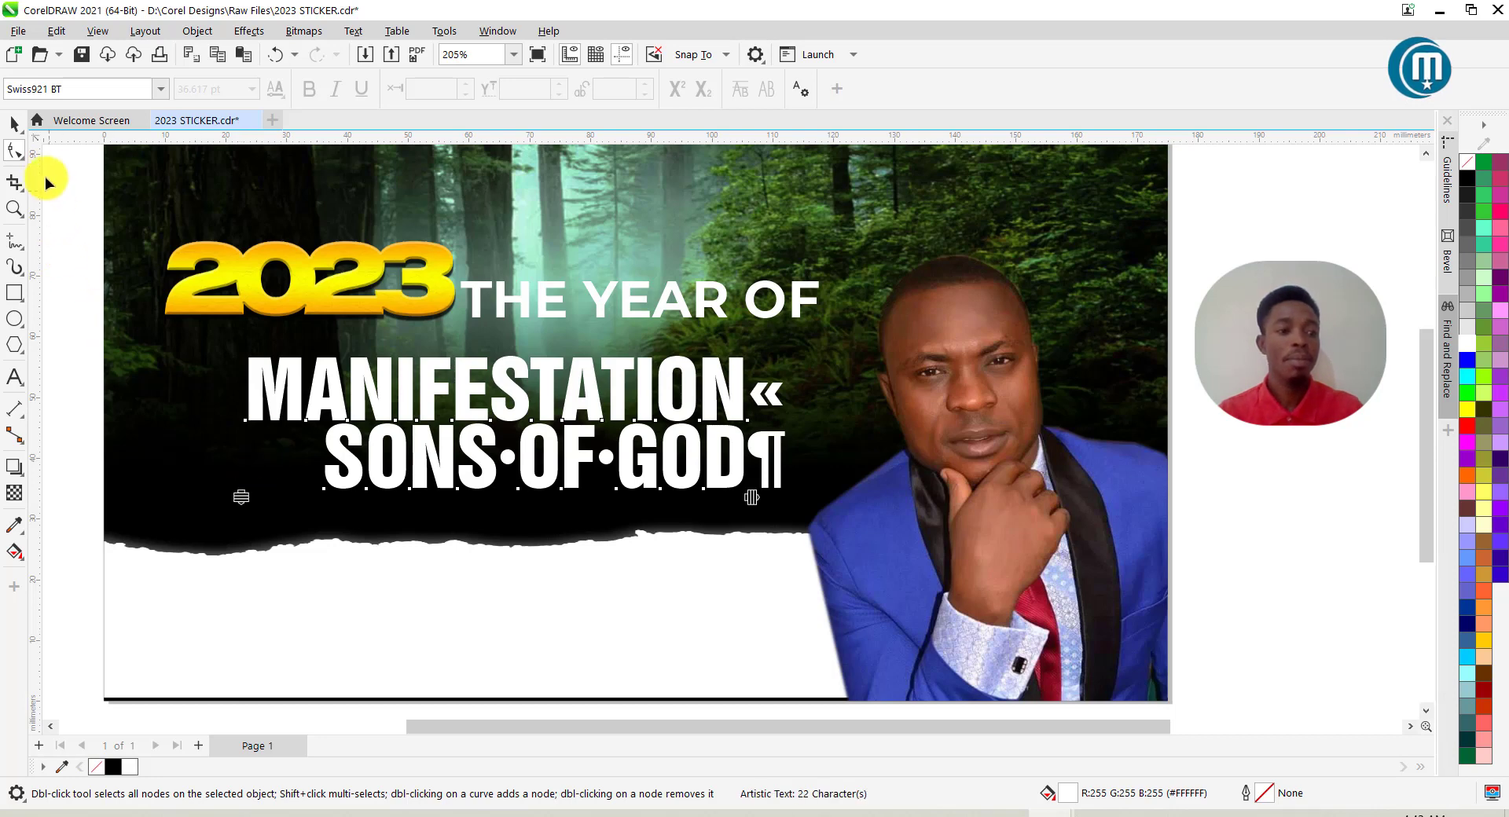
click(16, 128)
scroll(506, 279, down, 1)
drag(578, 373, 579, 352)
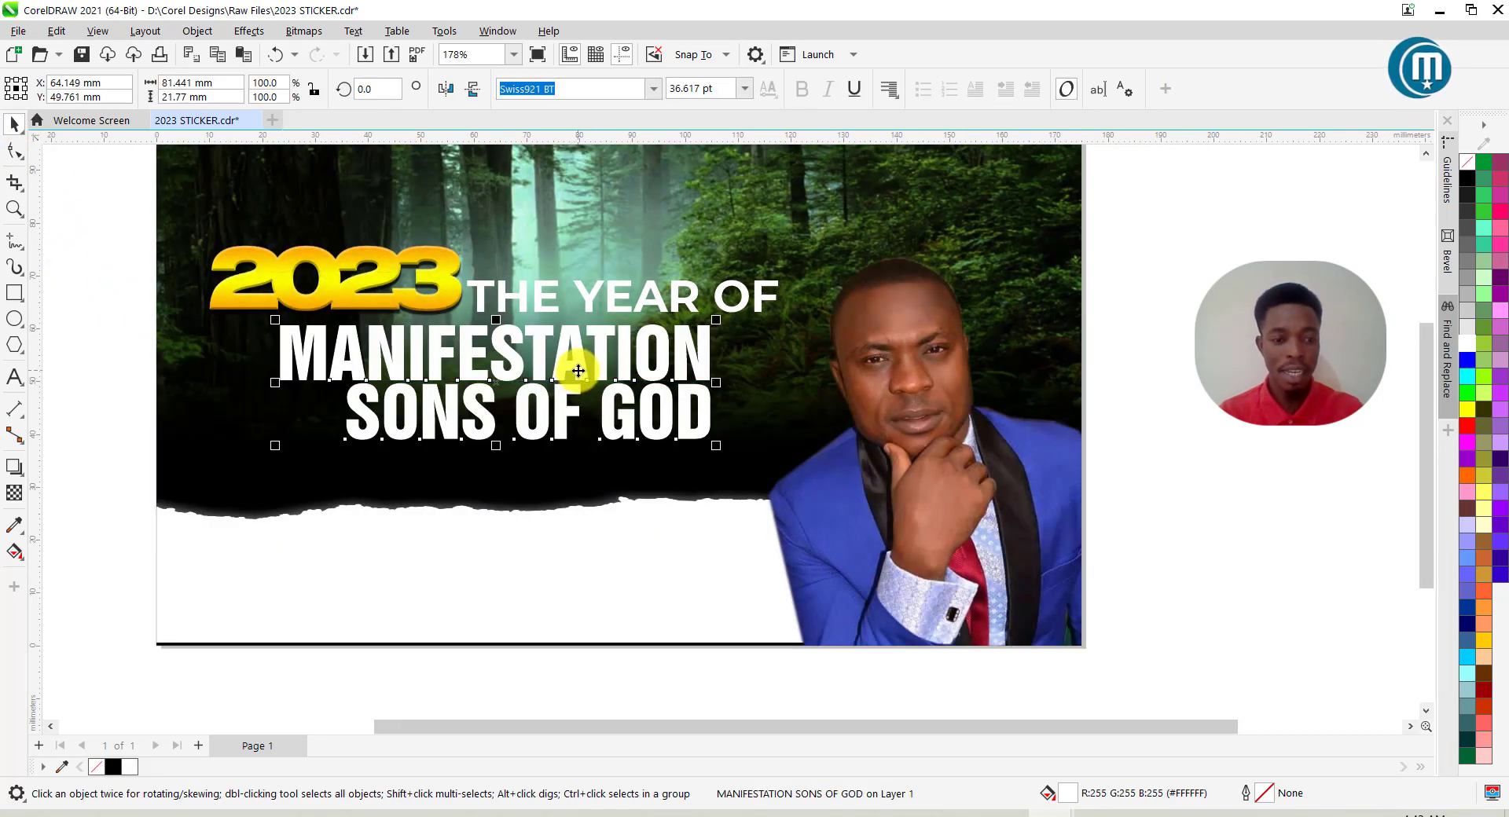
Duplicate the headline higher up and retype the copy as 'OF' and 'THE' on two lines.
scroll(579, 371, down, 2)
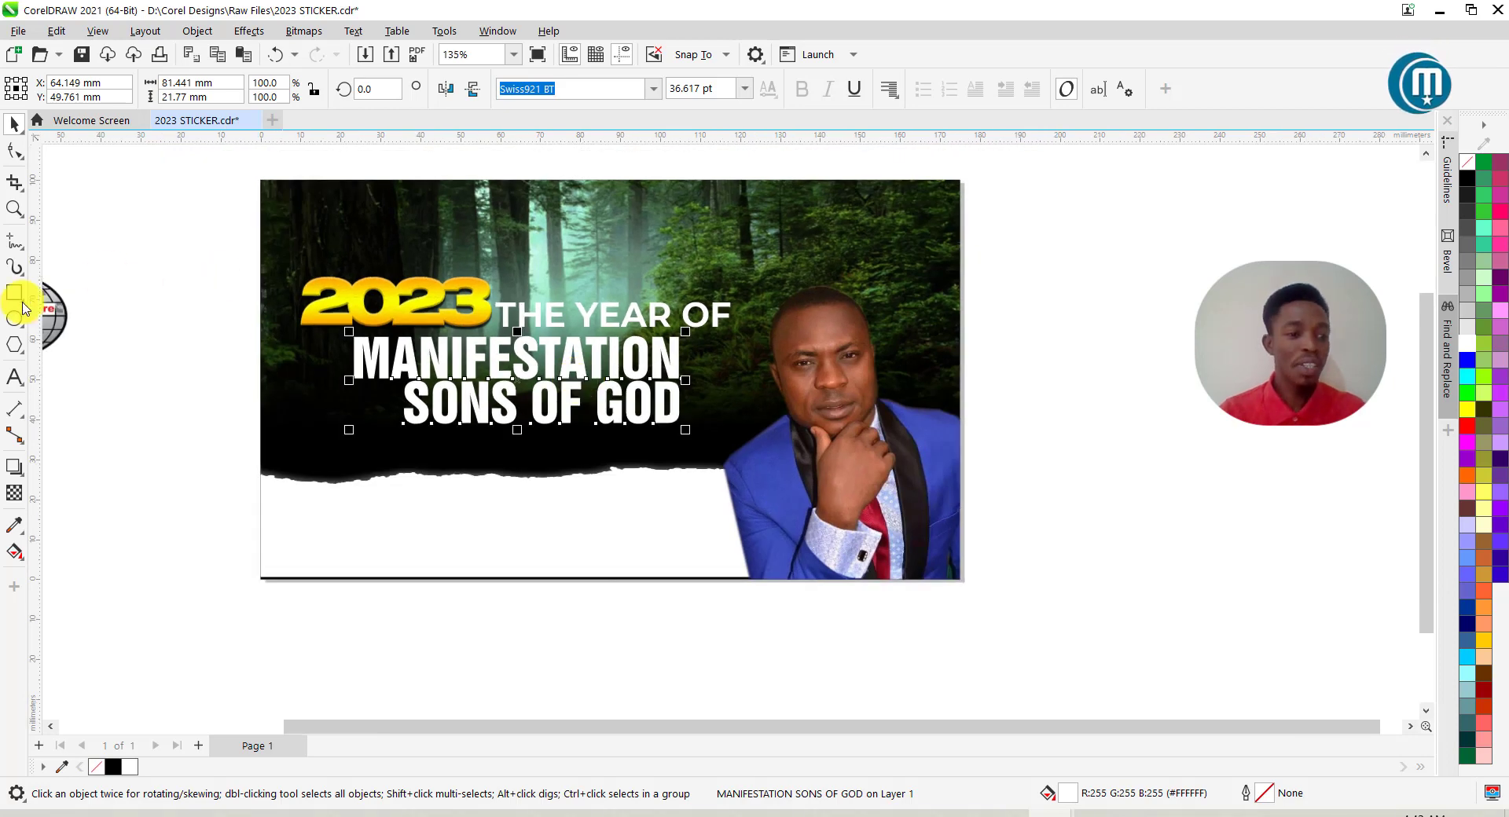
drag(546, 369, 694, 242)
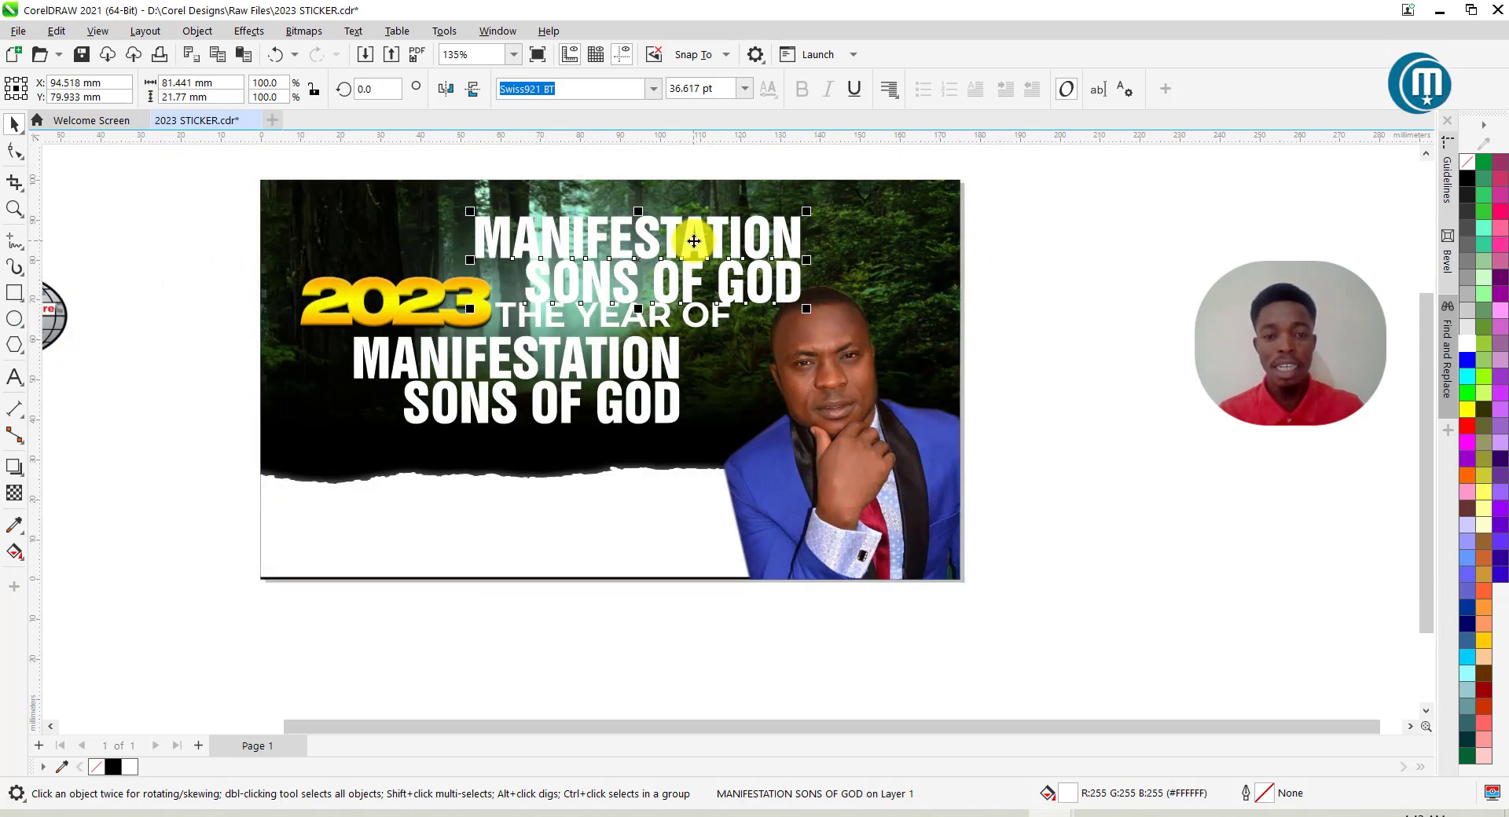
double_click(694, 243)
key(ctrl+a)
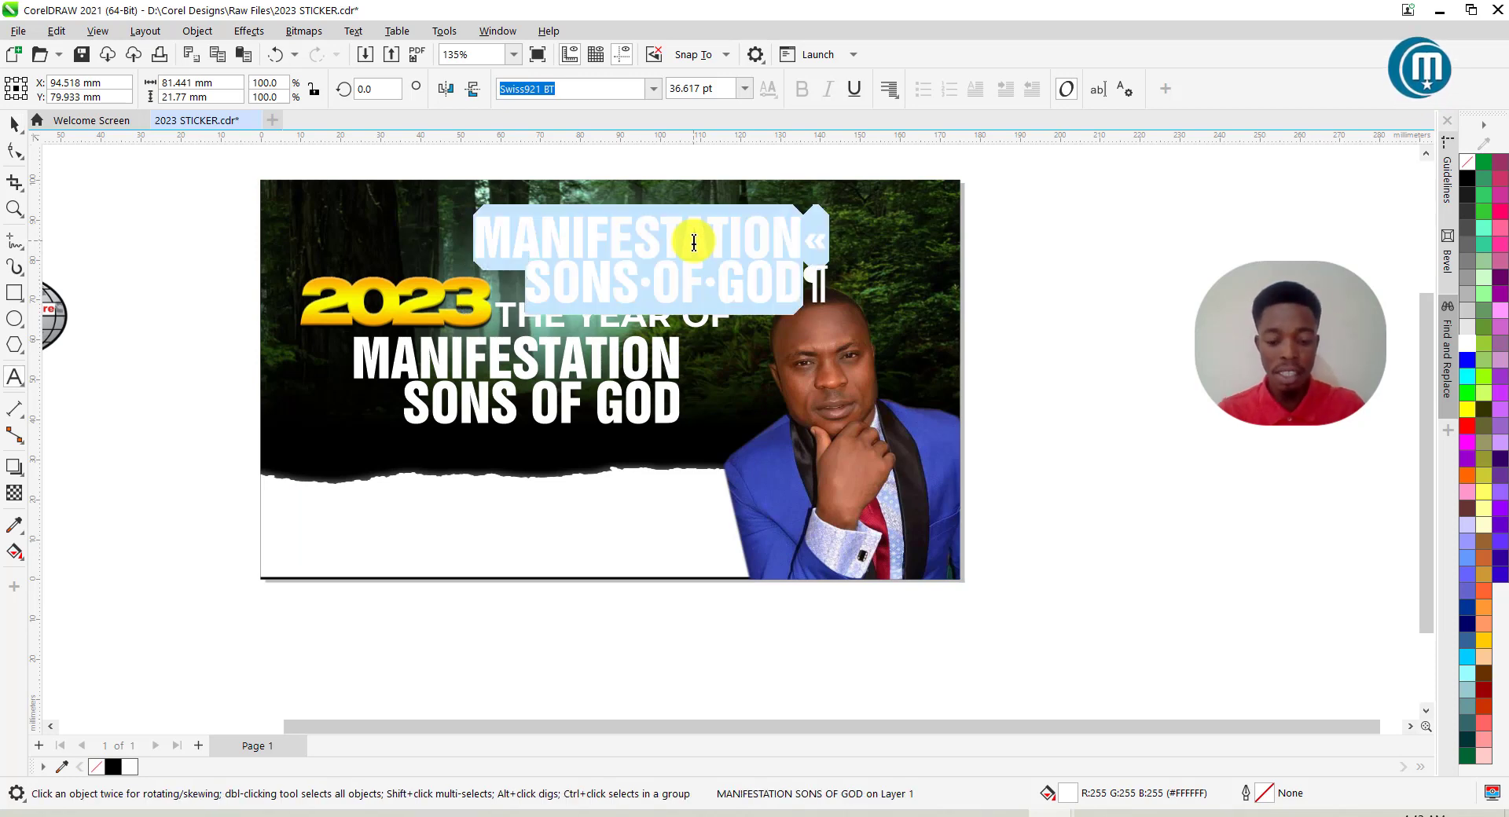
text(OF)
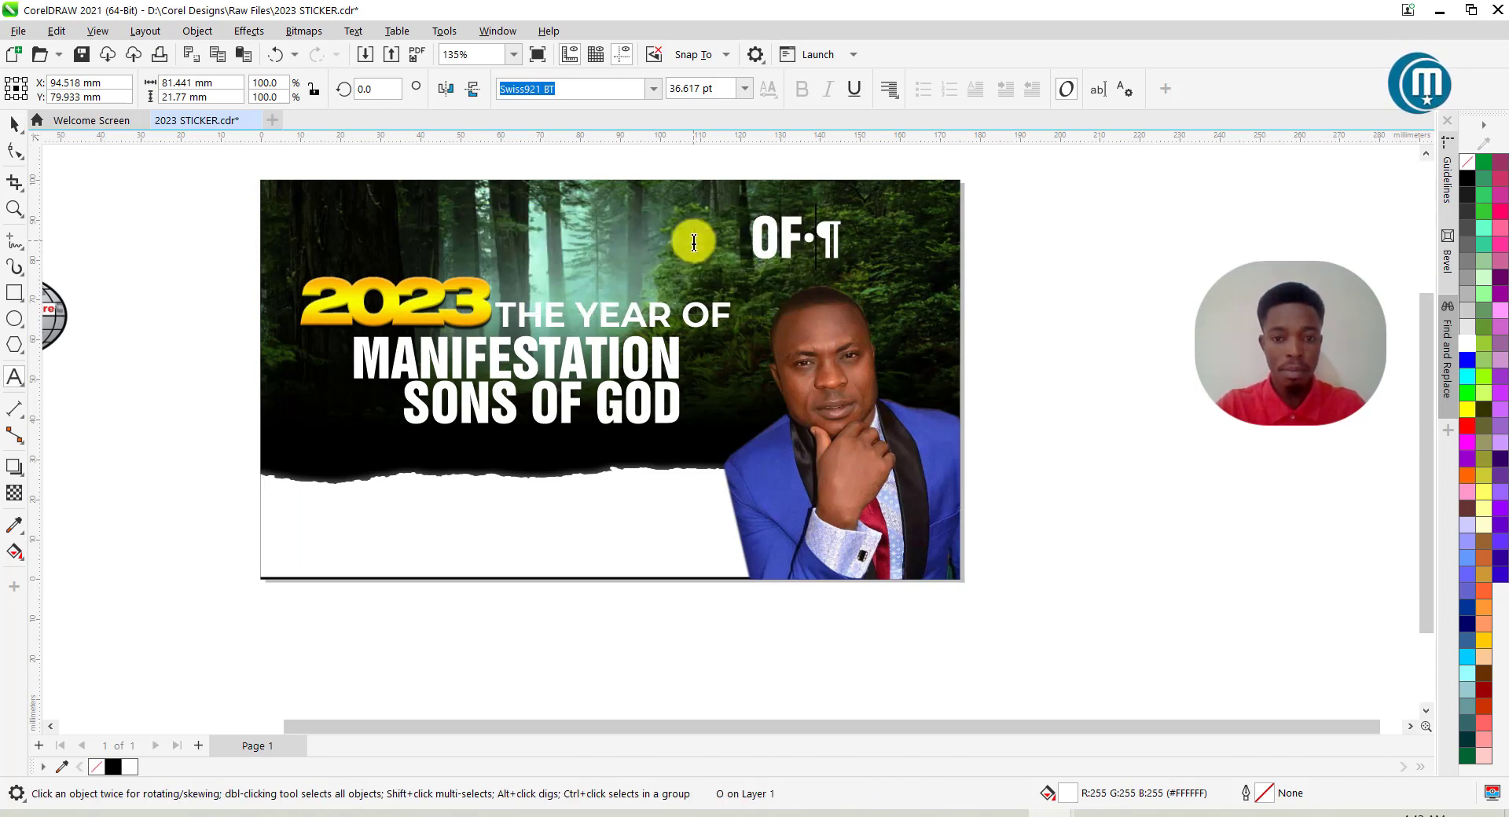
key(Return)
text(THE)
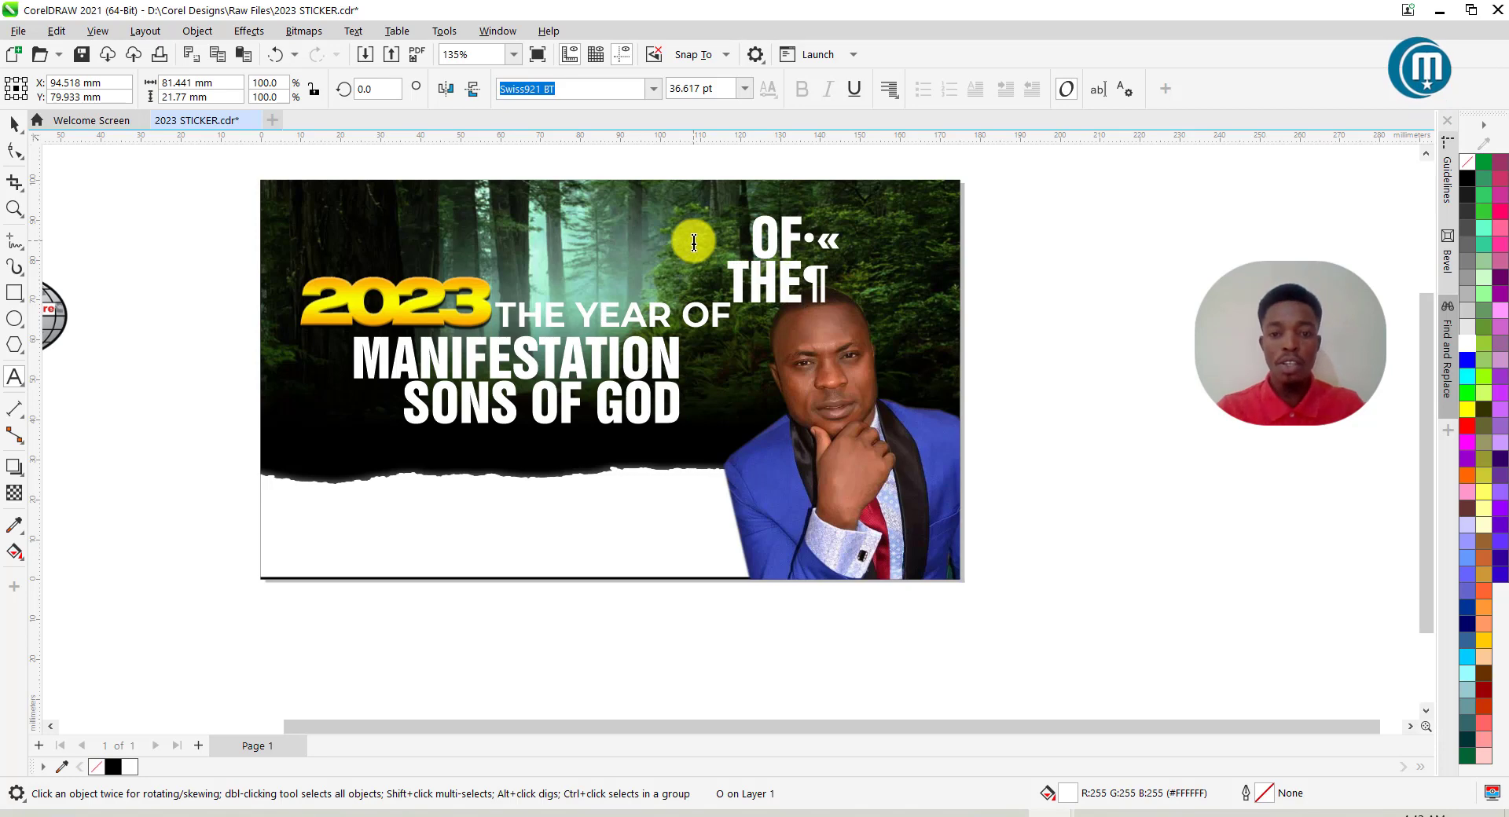
key(Escape)
Set OF / THE to 18 pt and place it just left of SONS OF GOD.
scroll(754, 271, up, 2)
drag(754, 271, 229, 456)
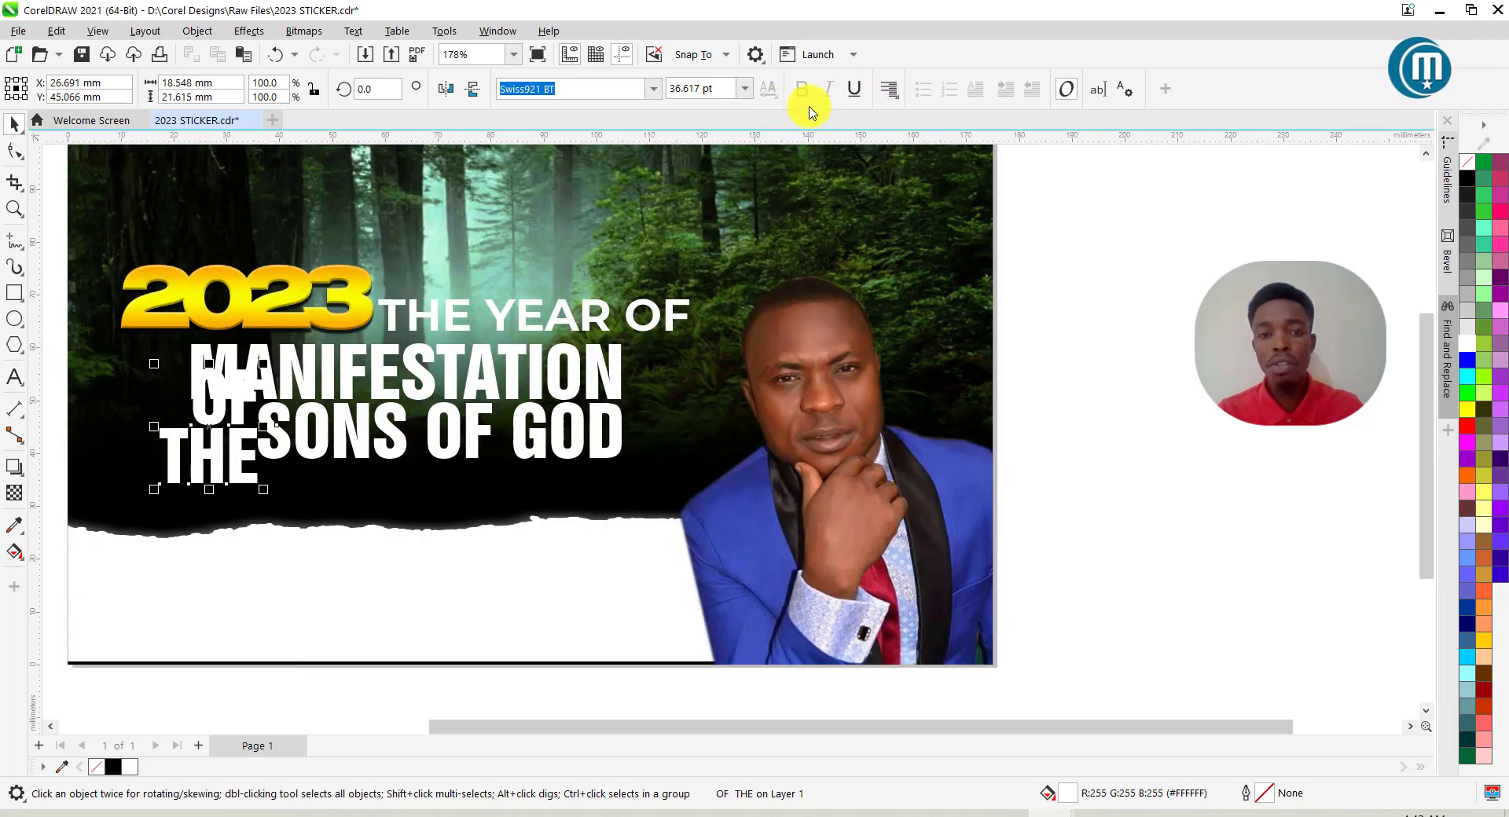
click(745, 88)
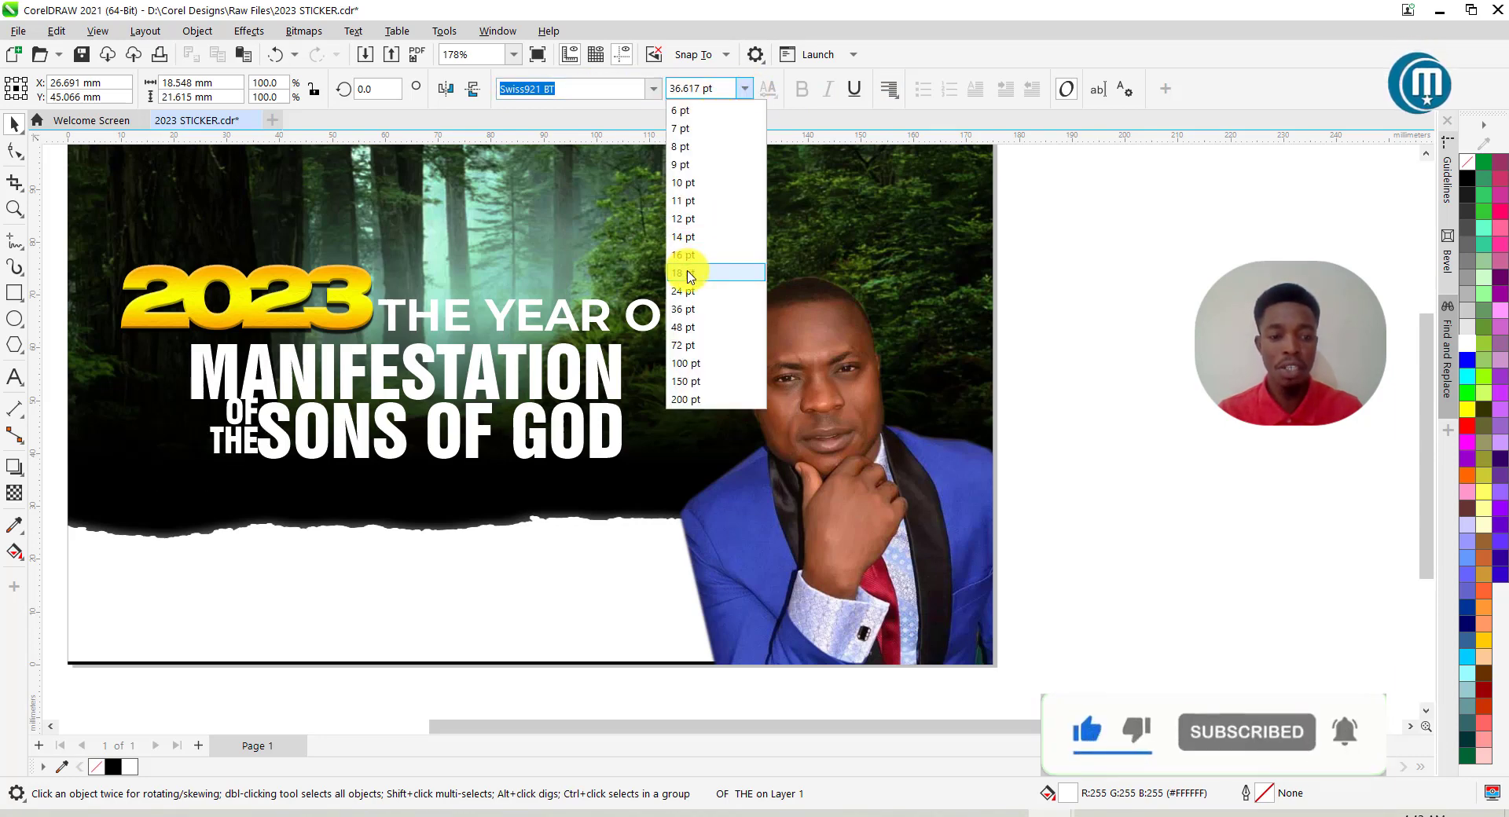
click(689, 273)
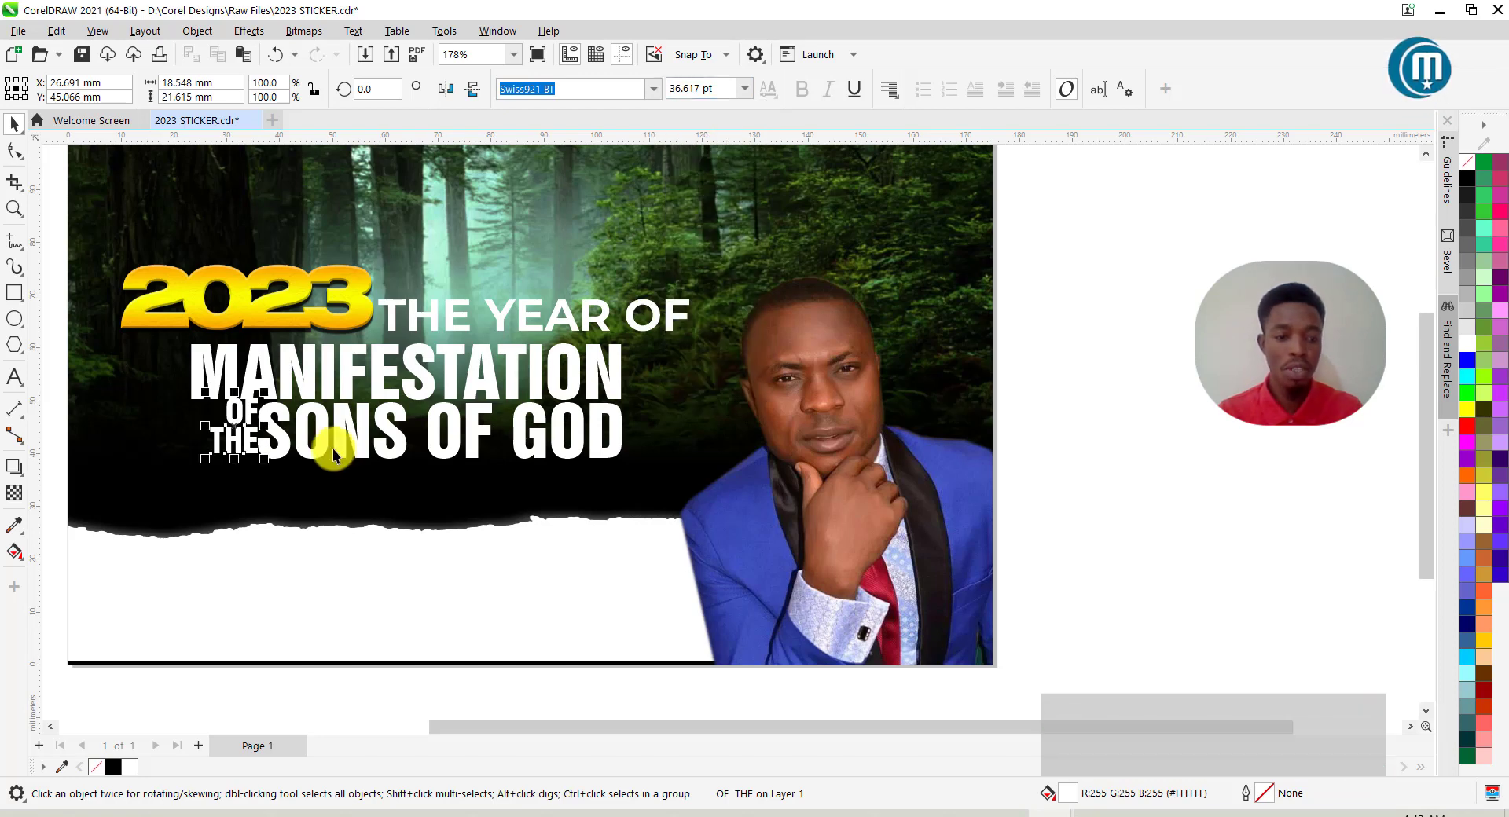
scroll(332, 447, up, 3)
drag(247, 431, 209, 438)
click(343, 438)
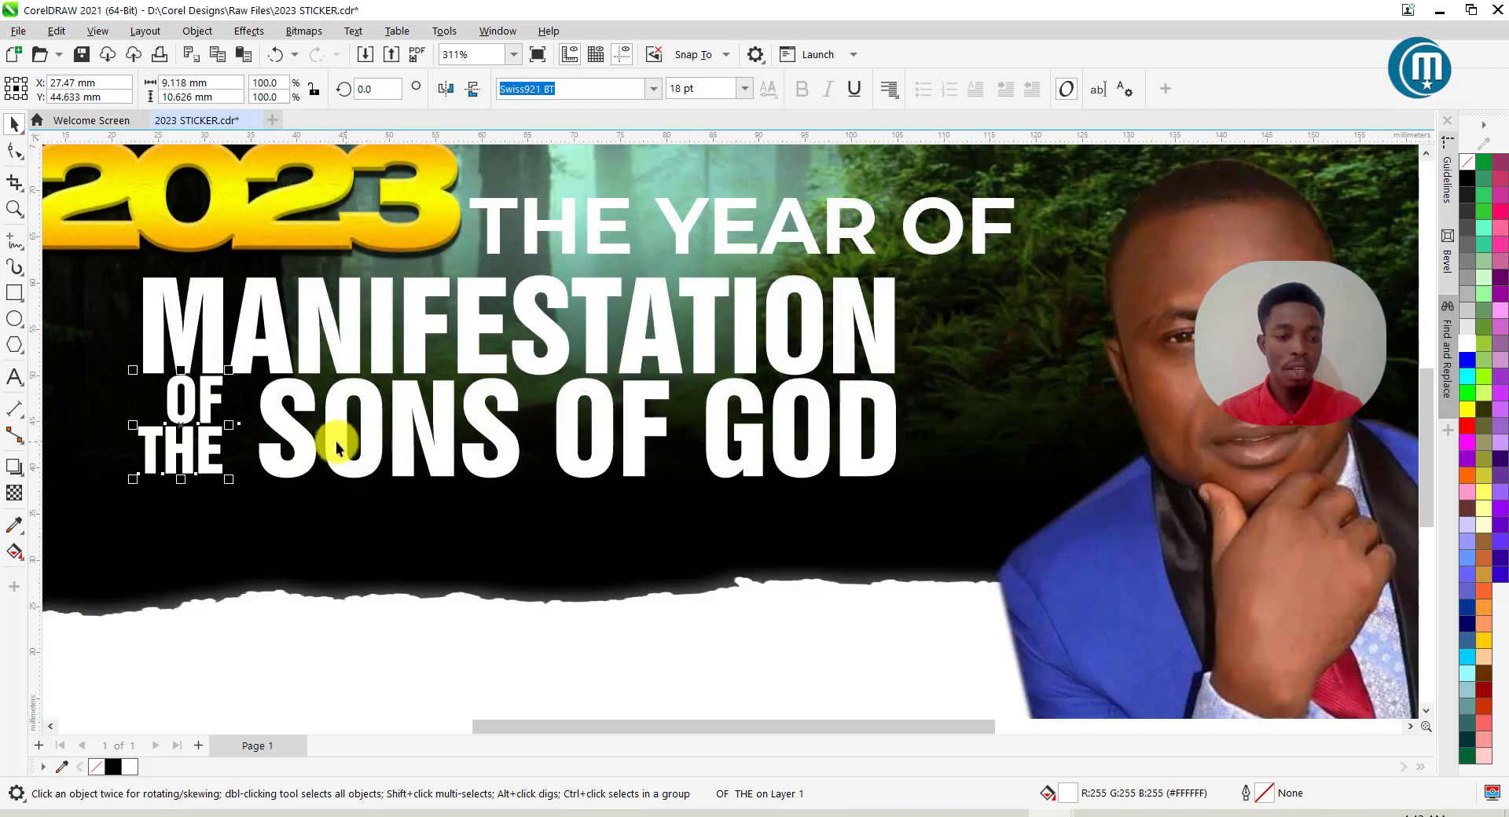
click(678, 88)
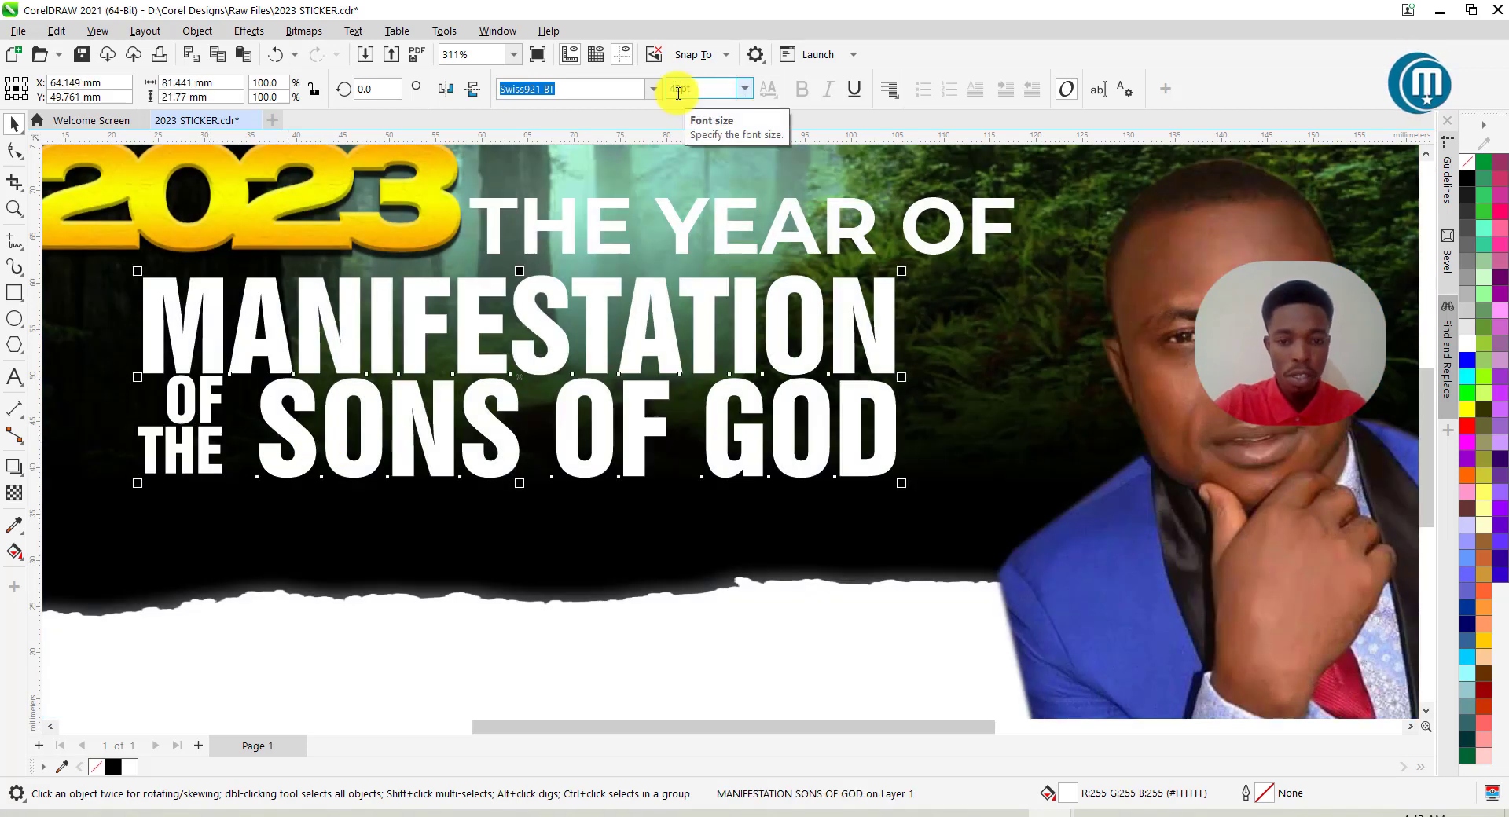
Set the headline to 42 pt, nudge it right, and tighten its letter spacing.
text(42)
key(Return)
scroll(918, 201, down, 2)
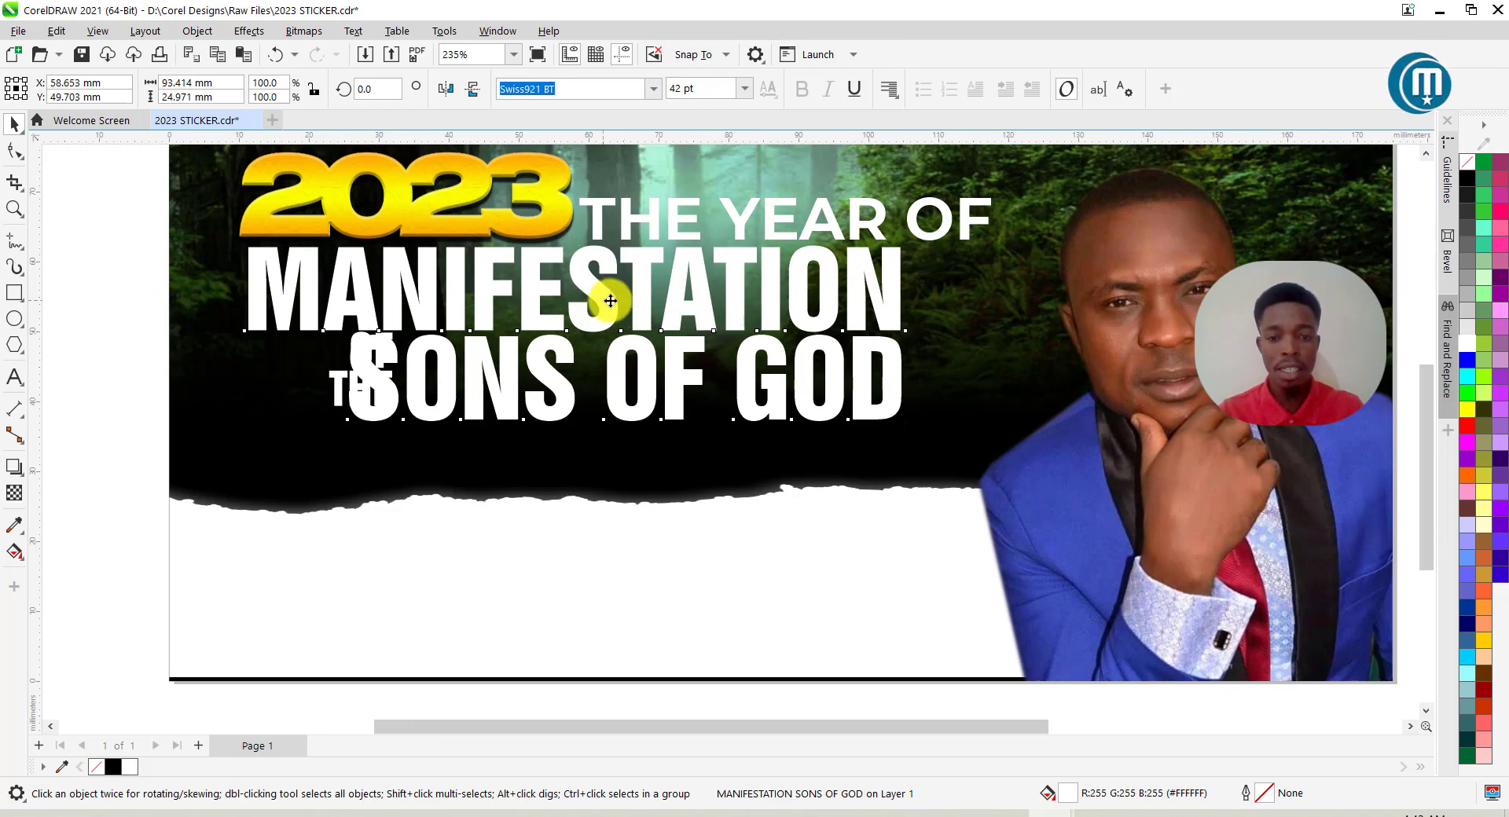
drag(611, 301, 620, 299)
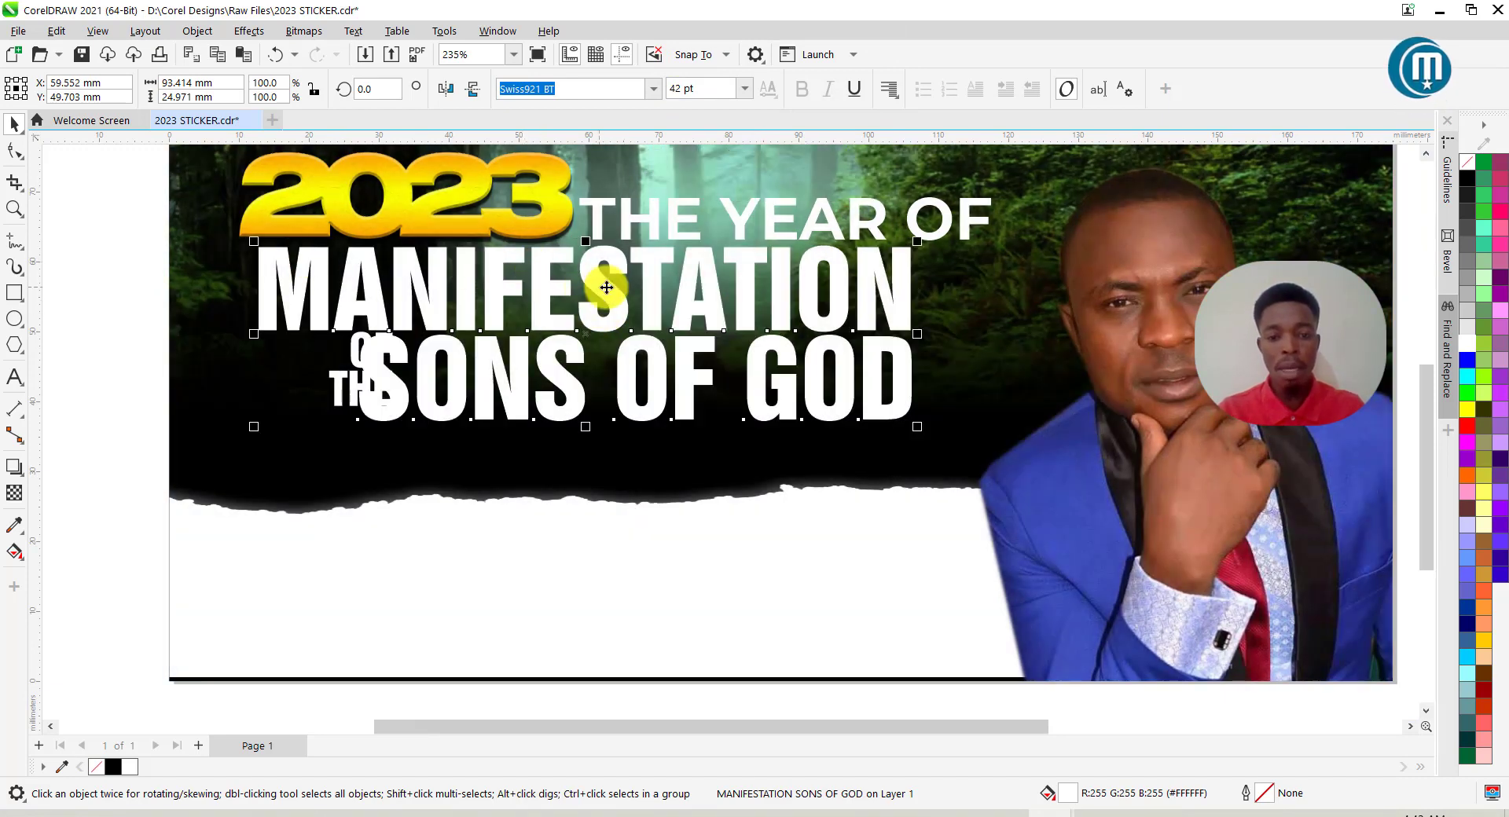
click(16, 151)
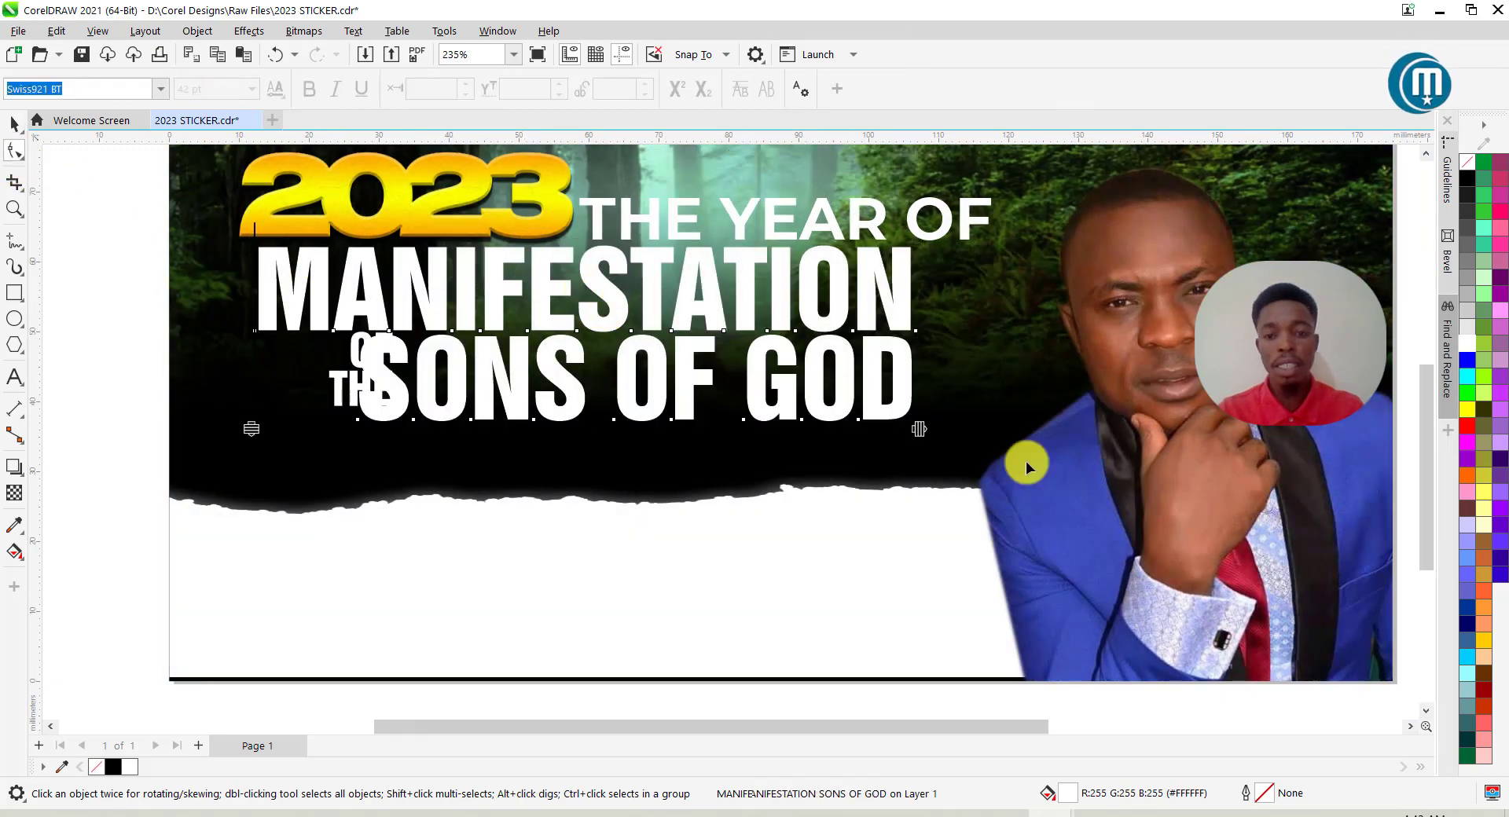
drag(922, 431, 886, 431)
click(14, 123)
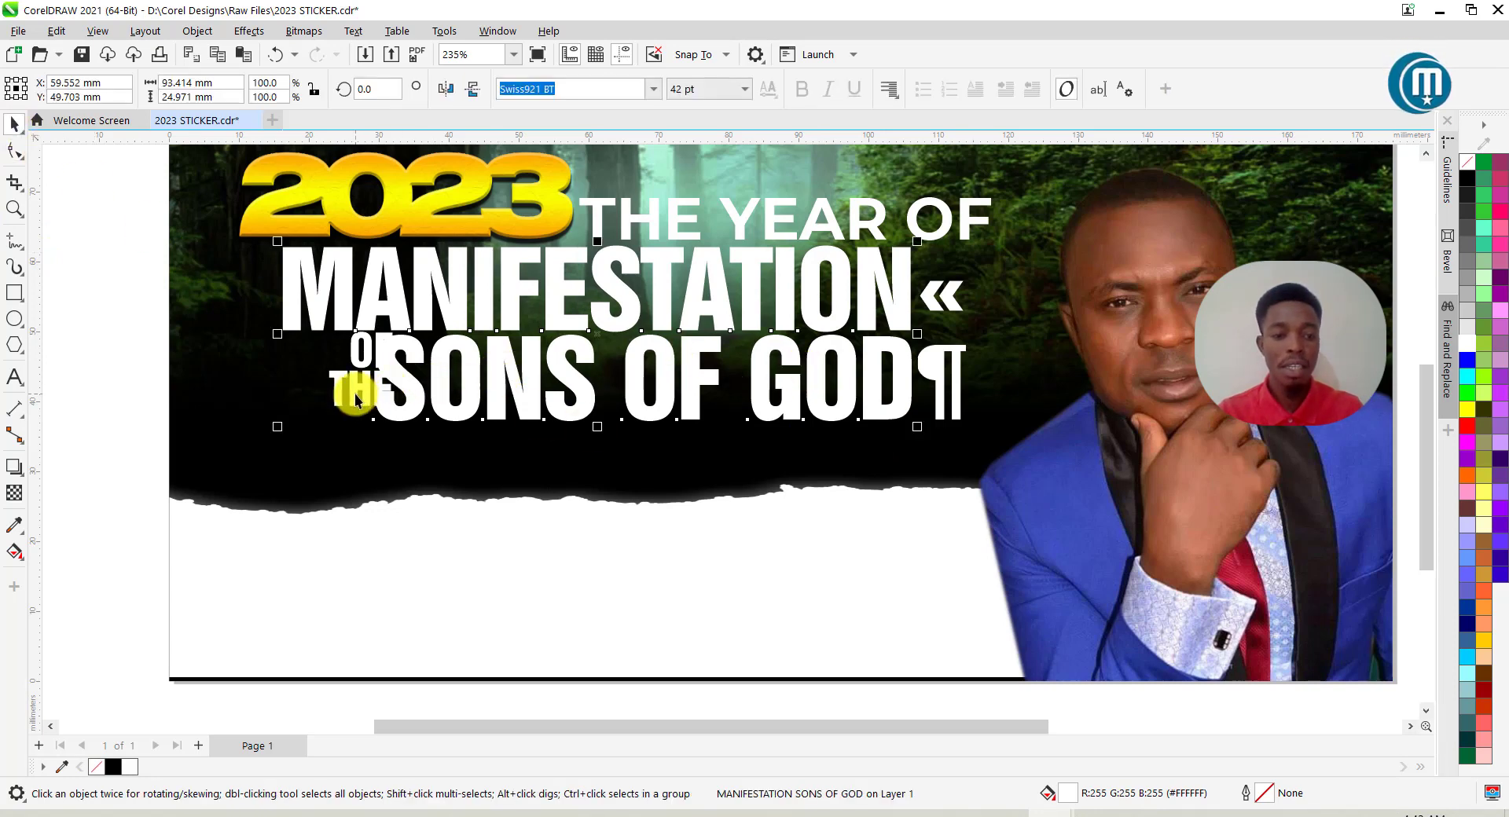
Move OF THE further left and fill it yellow.
click(355, 395)
drag(355, 401, 308, 400)
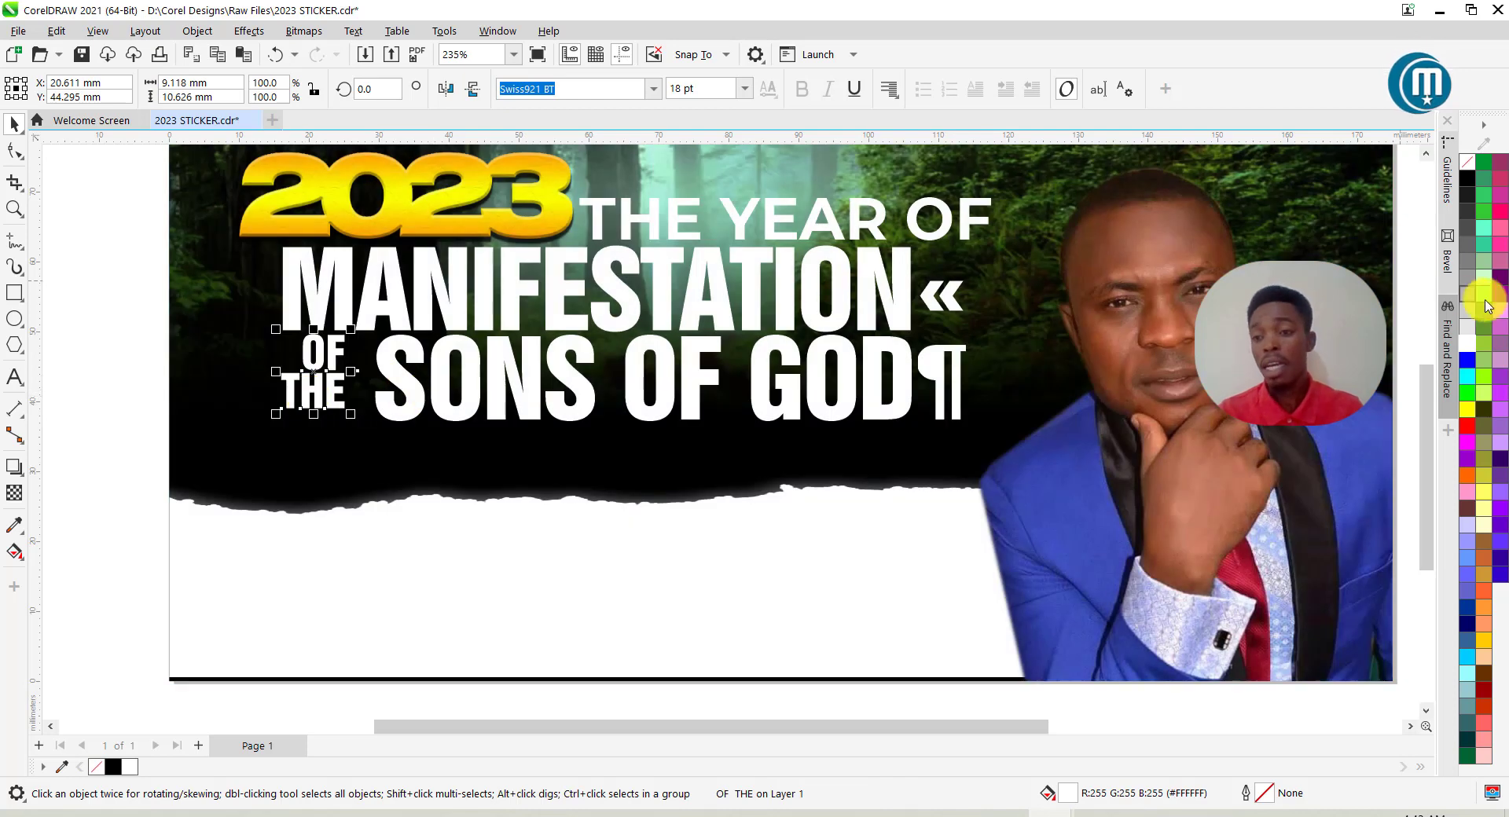
click(1467, 410)
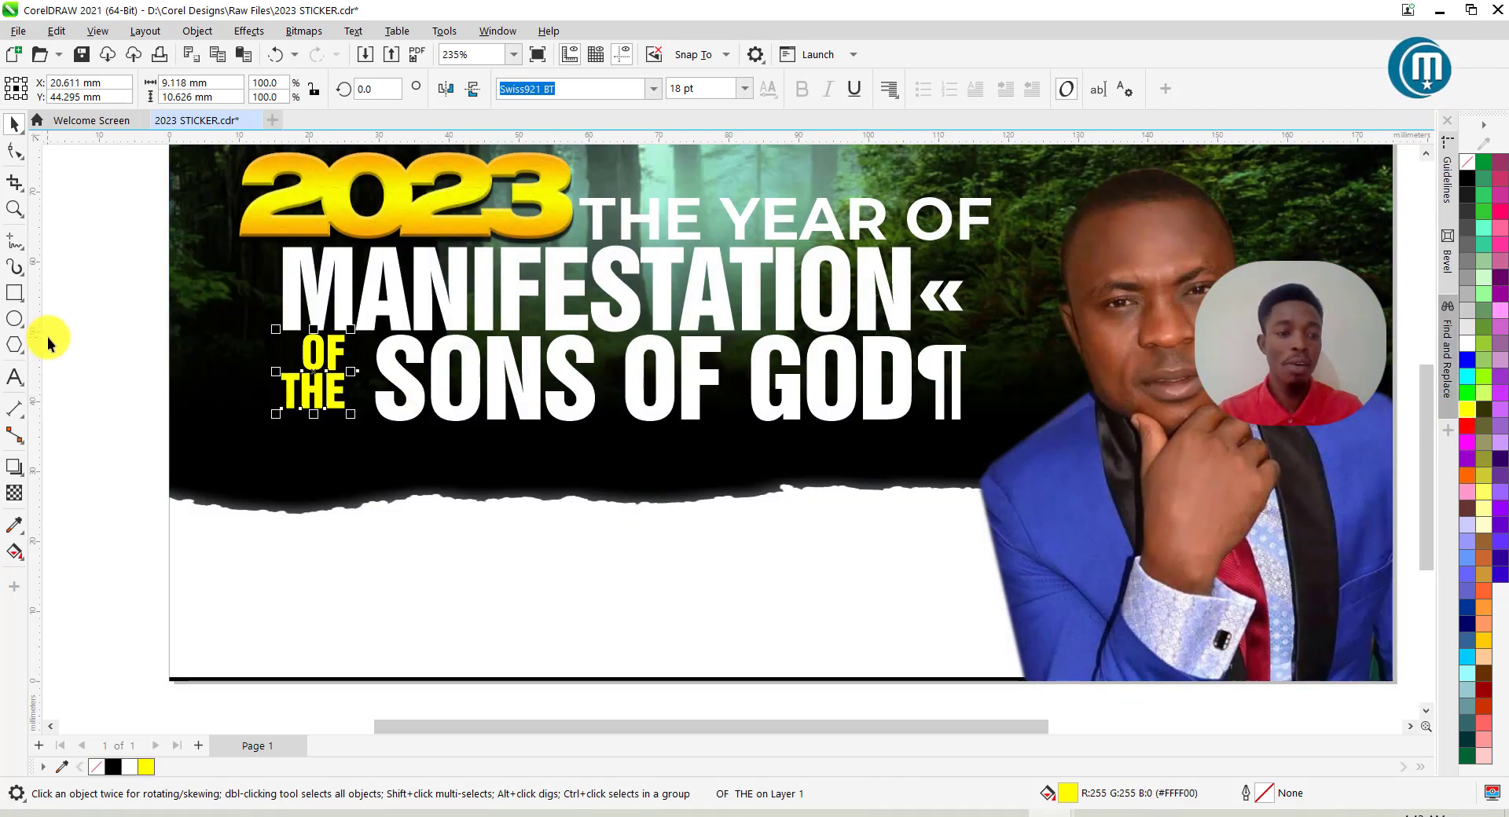
click(177, 341)
Enlarge the words SONS OF GOD to 44 pt.
double_click(404, 402)
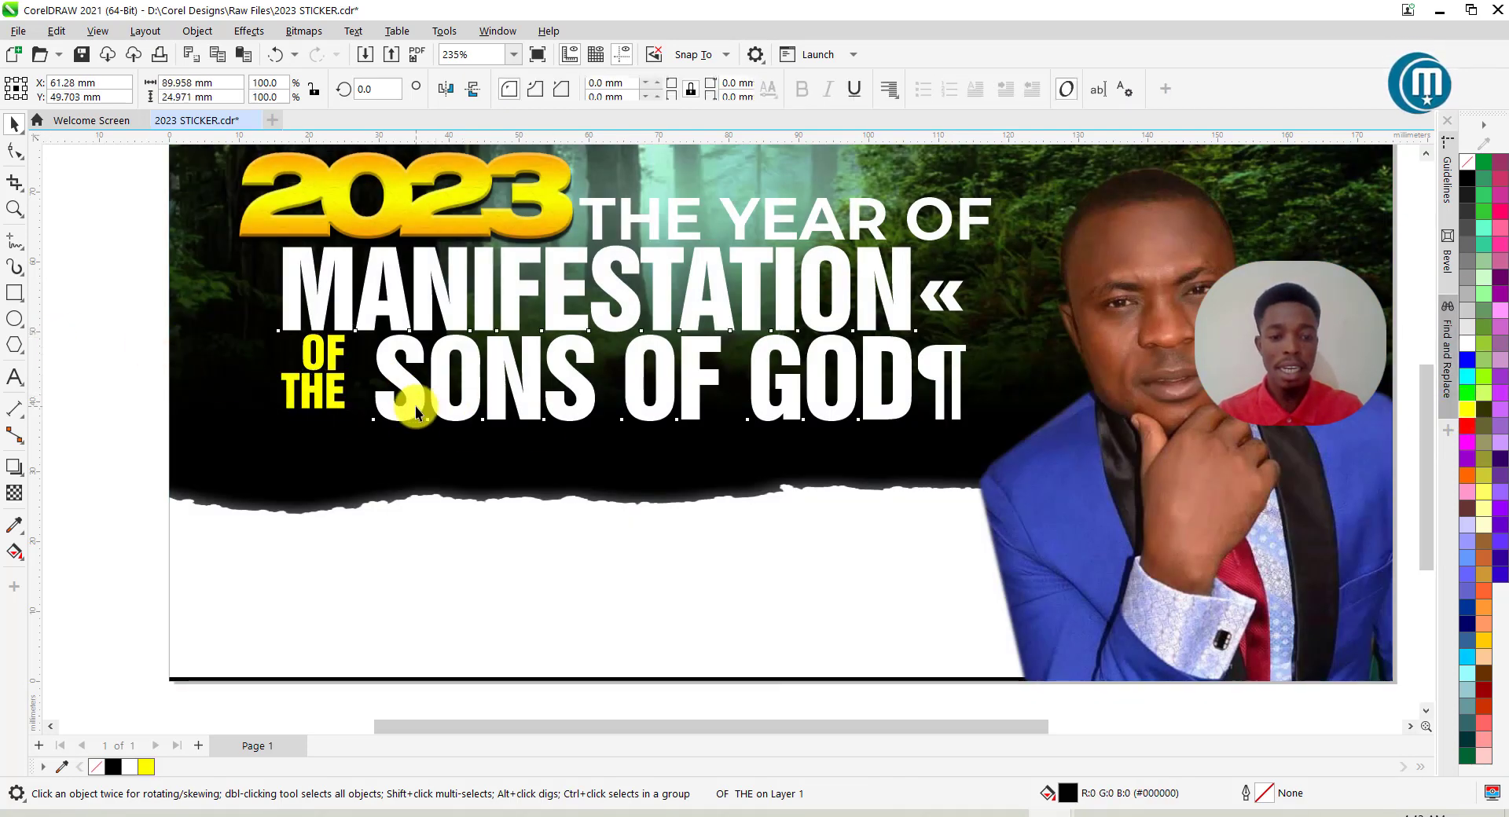
drag(380, 364, 914, 405)
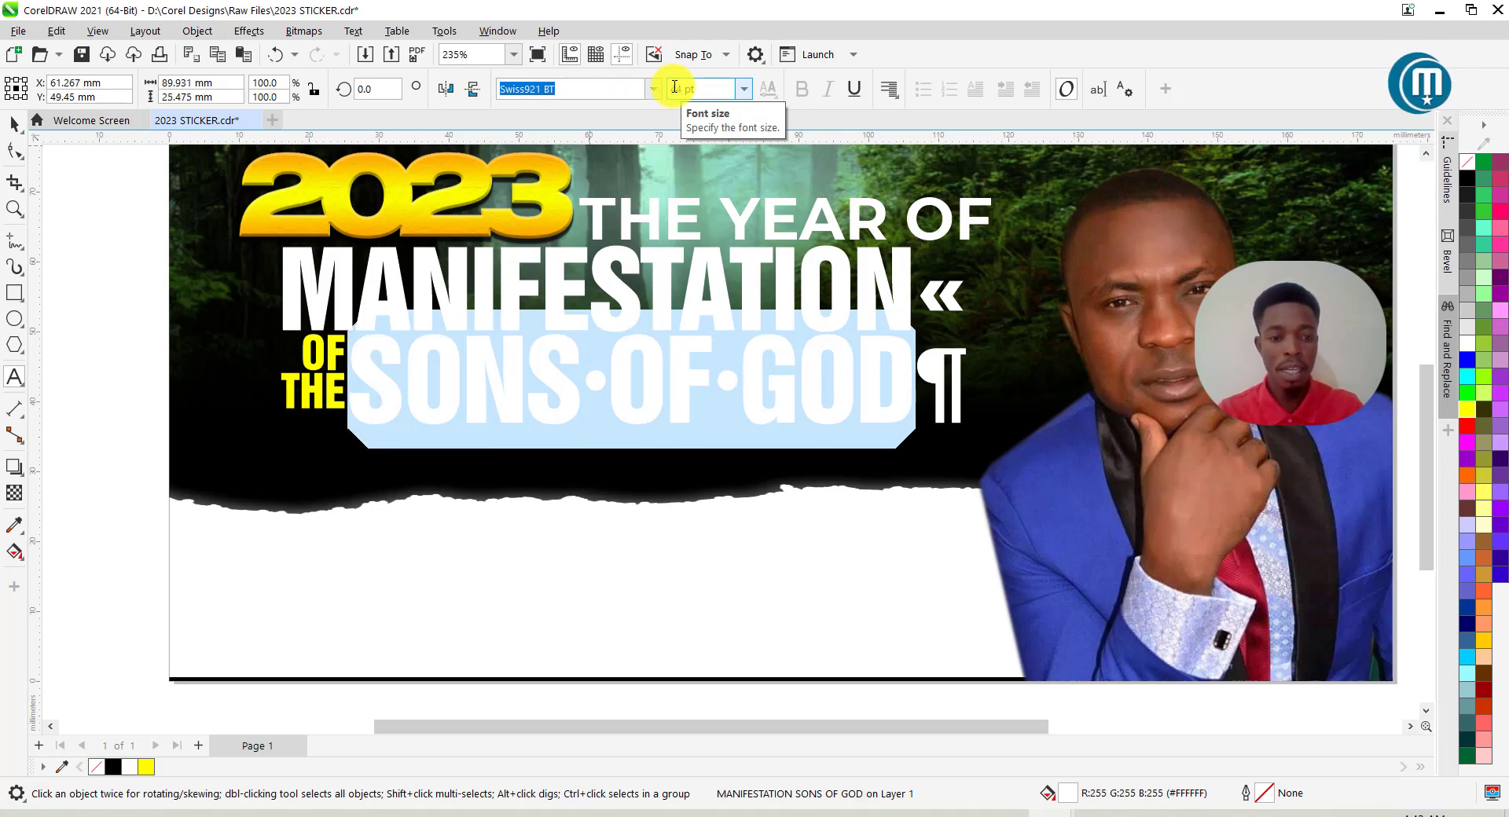
click(14, 124)
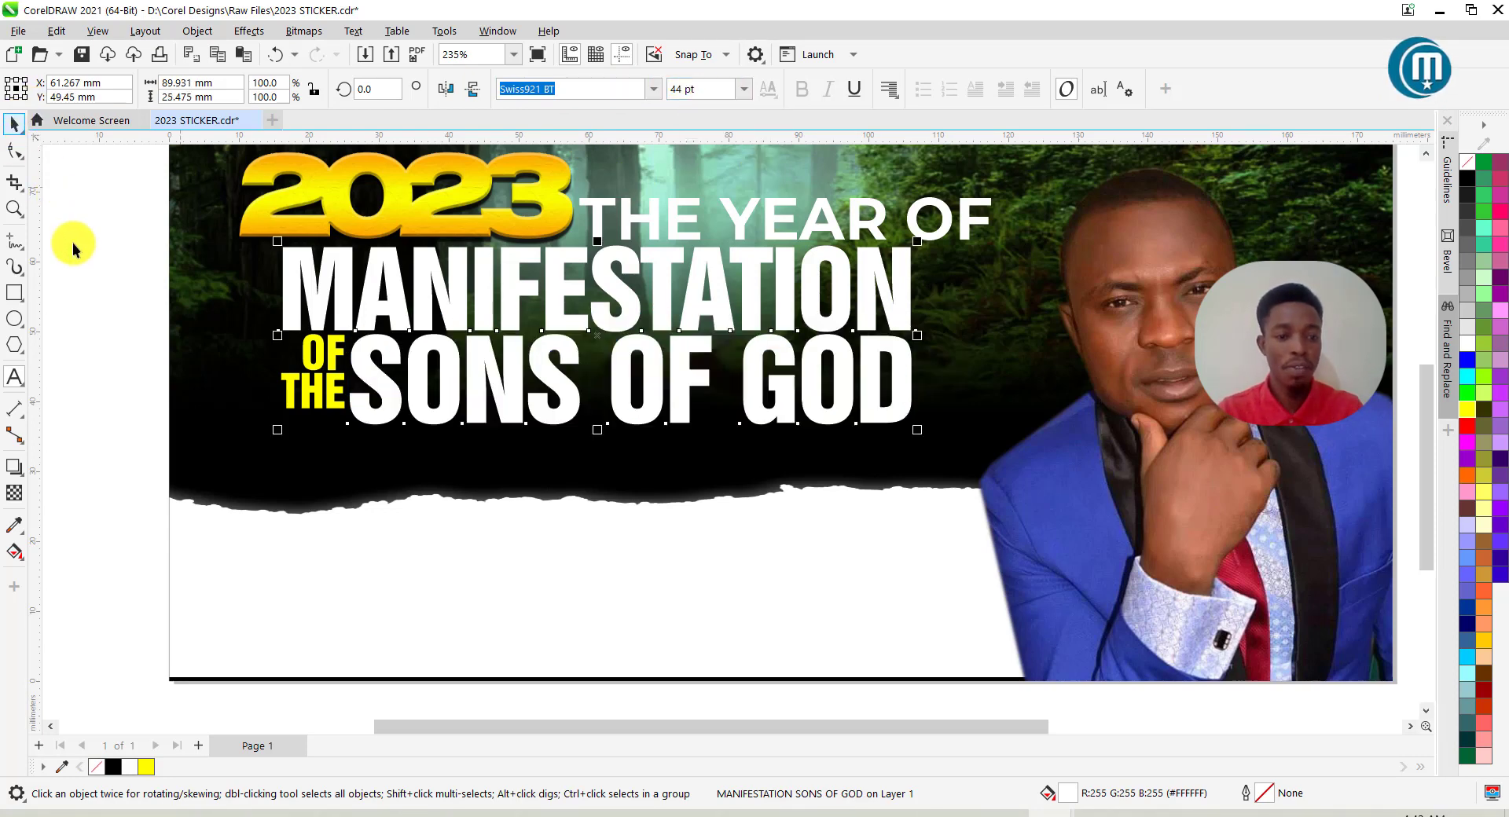
click(72, 241)
scroll(742, 362, down, 4)
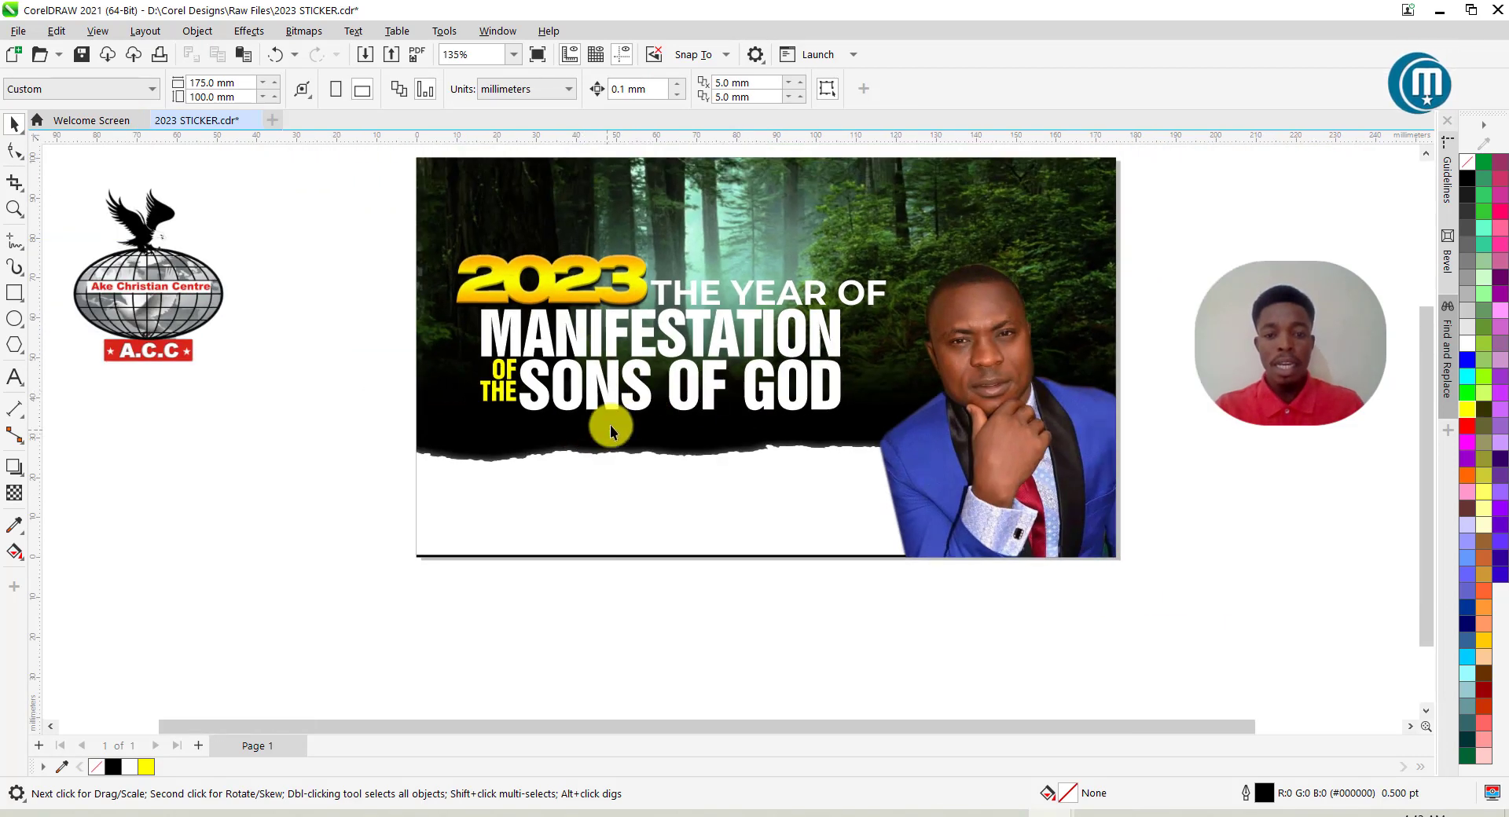
Set THE YEAR OF to 18 pt.
scroll(596, 431, up, 2)
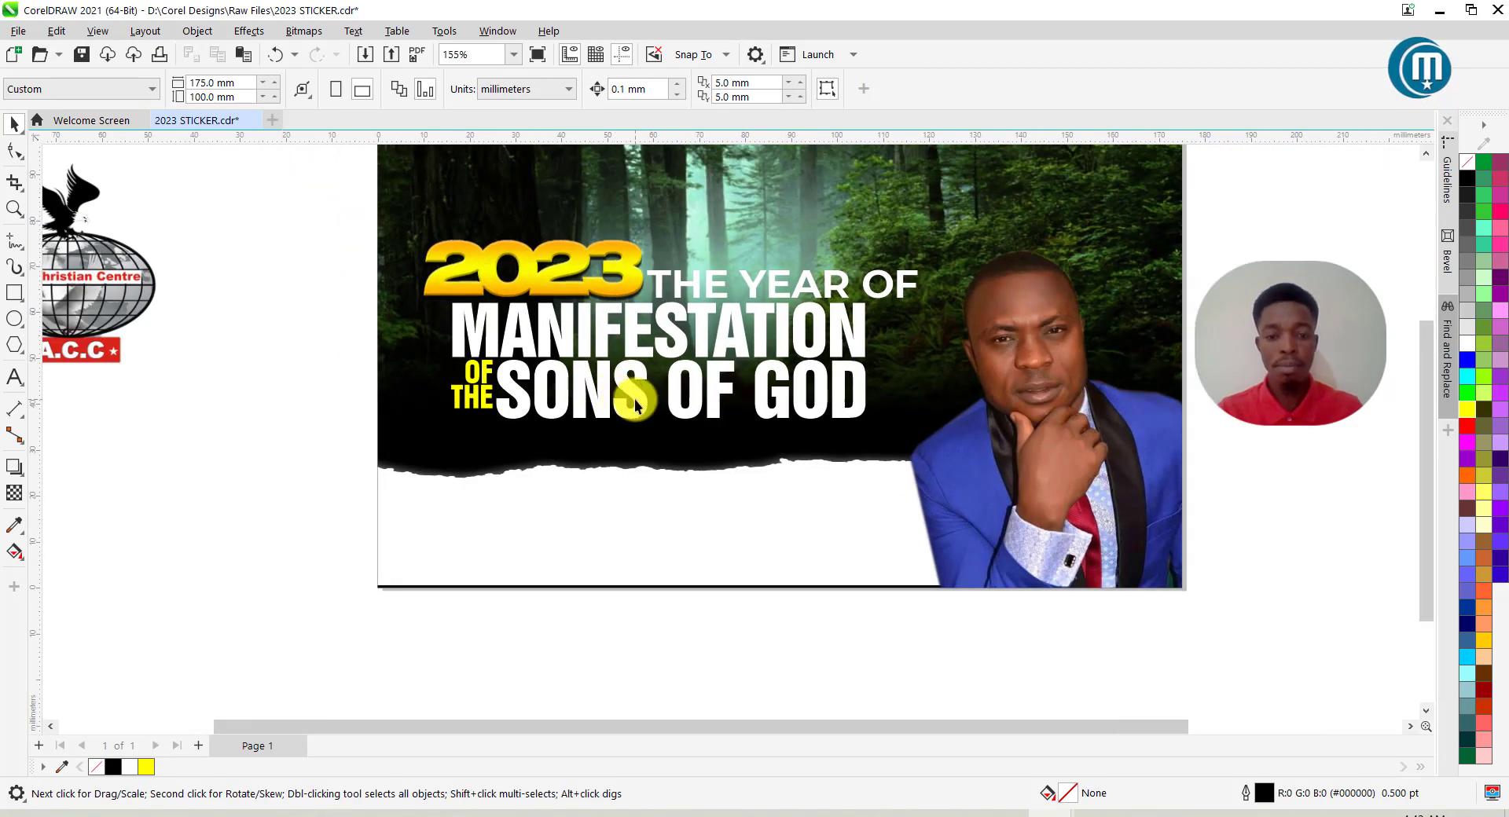
click(634, 399)
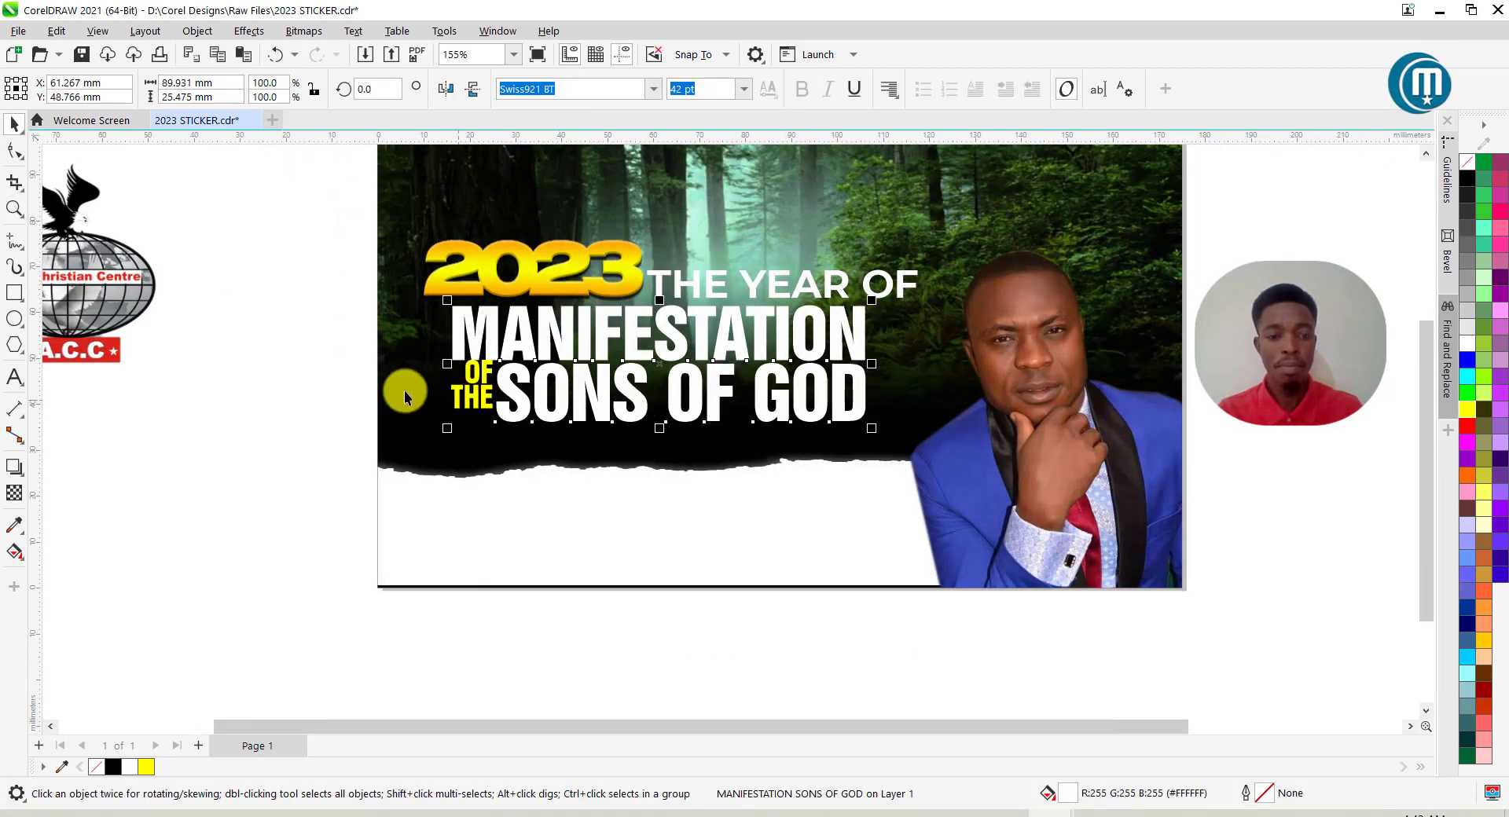
click(751, 286)
click(744, 89)
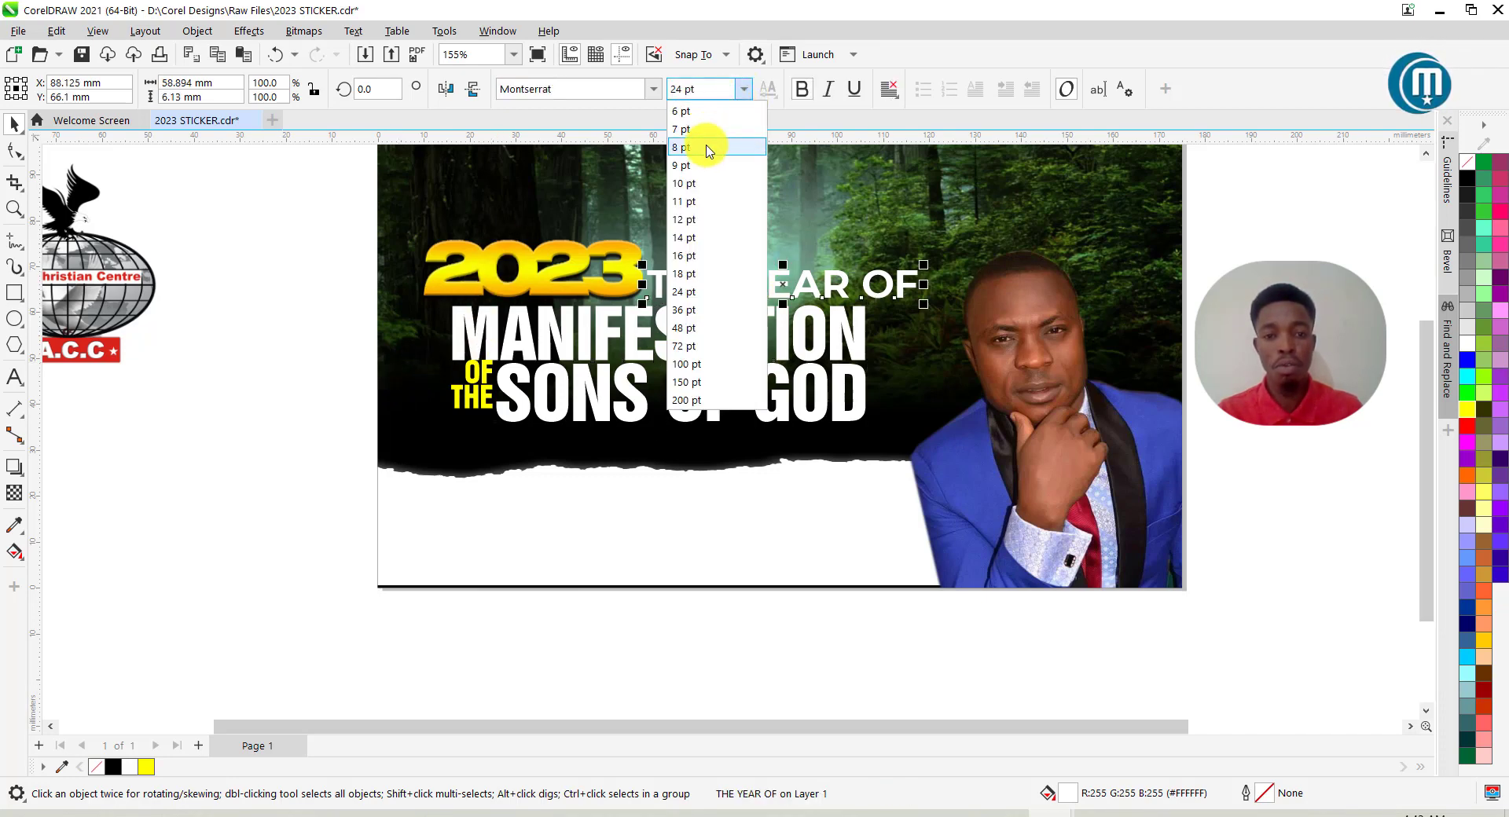
click(686, 274)
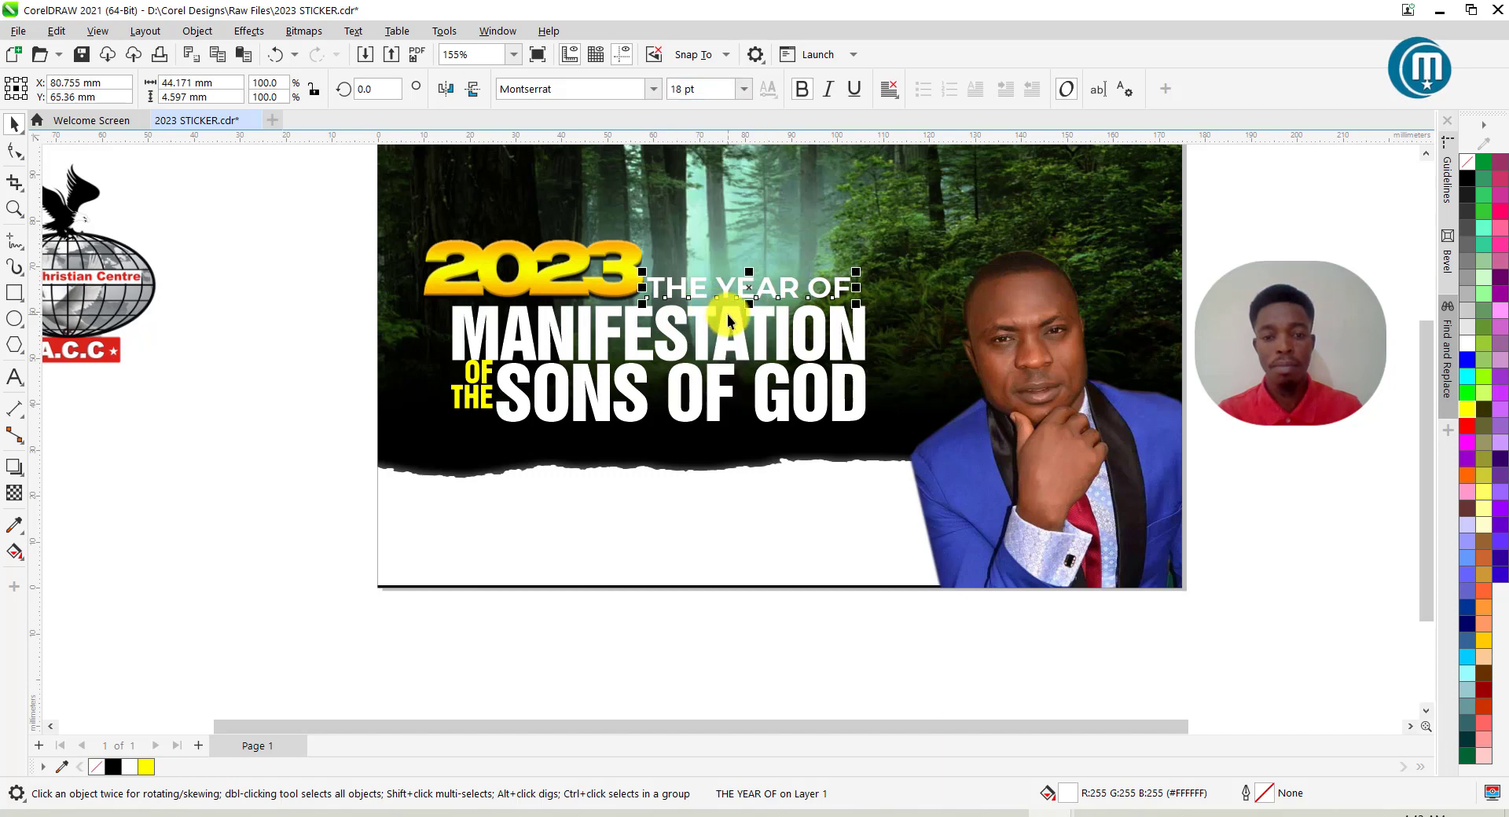
Shrink the 2023 graphic slightly and shift it a little left and up.
scroll(728, 321, up, 2)
click(605, 267)
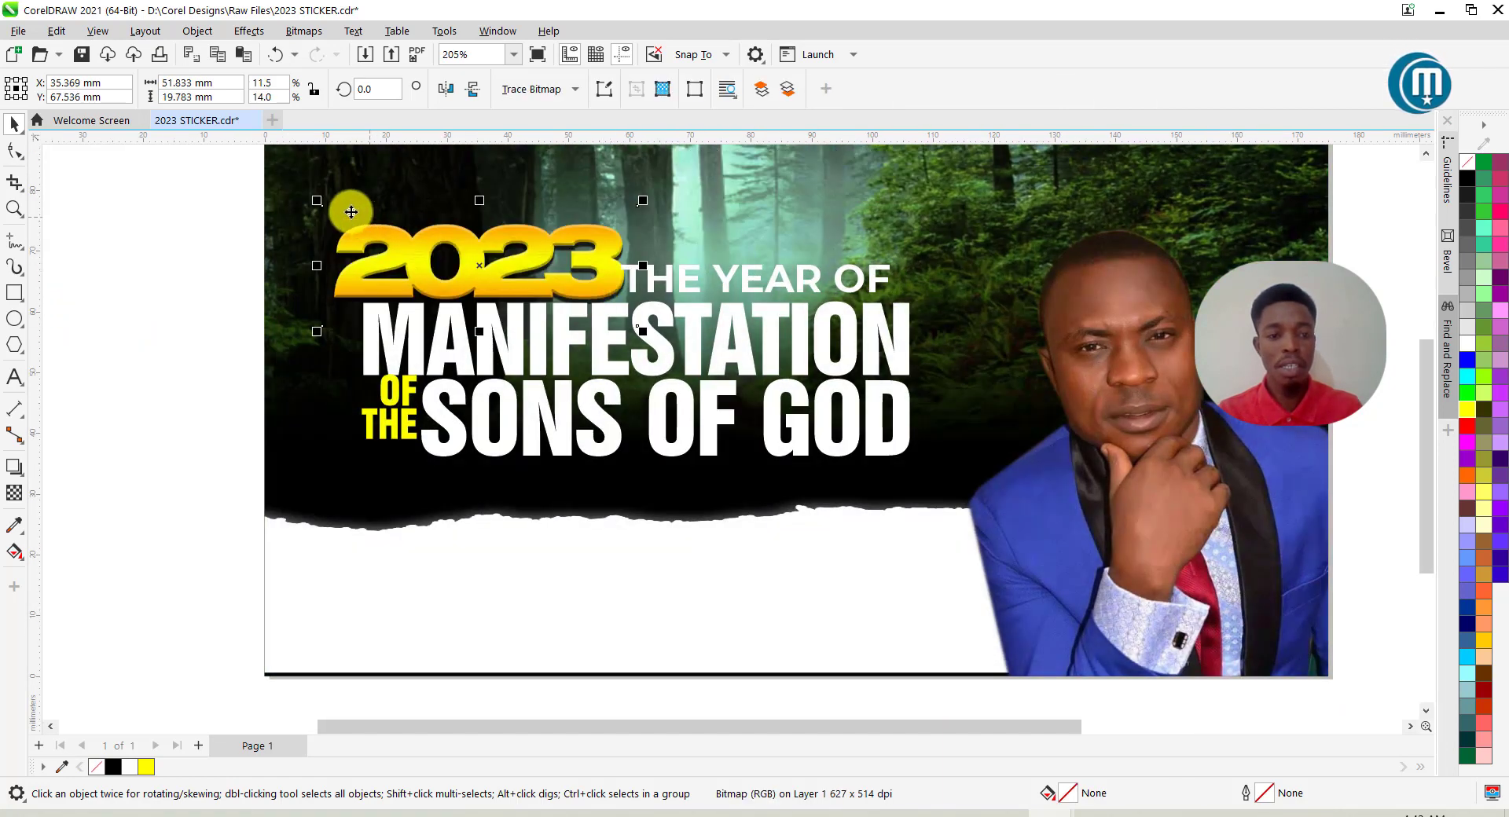
drag(317, 201, 359, 217)
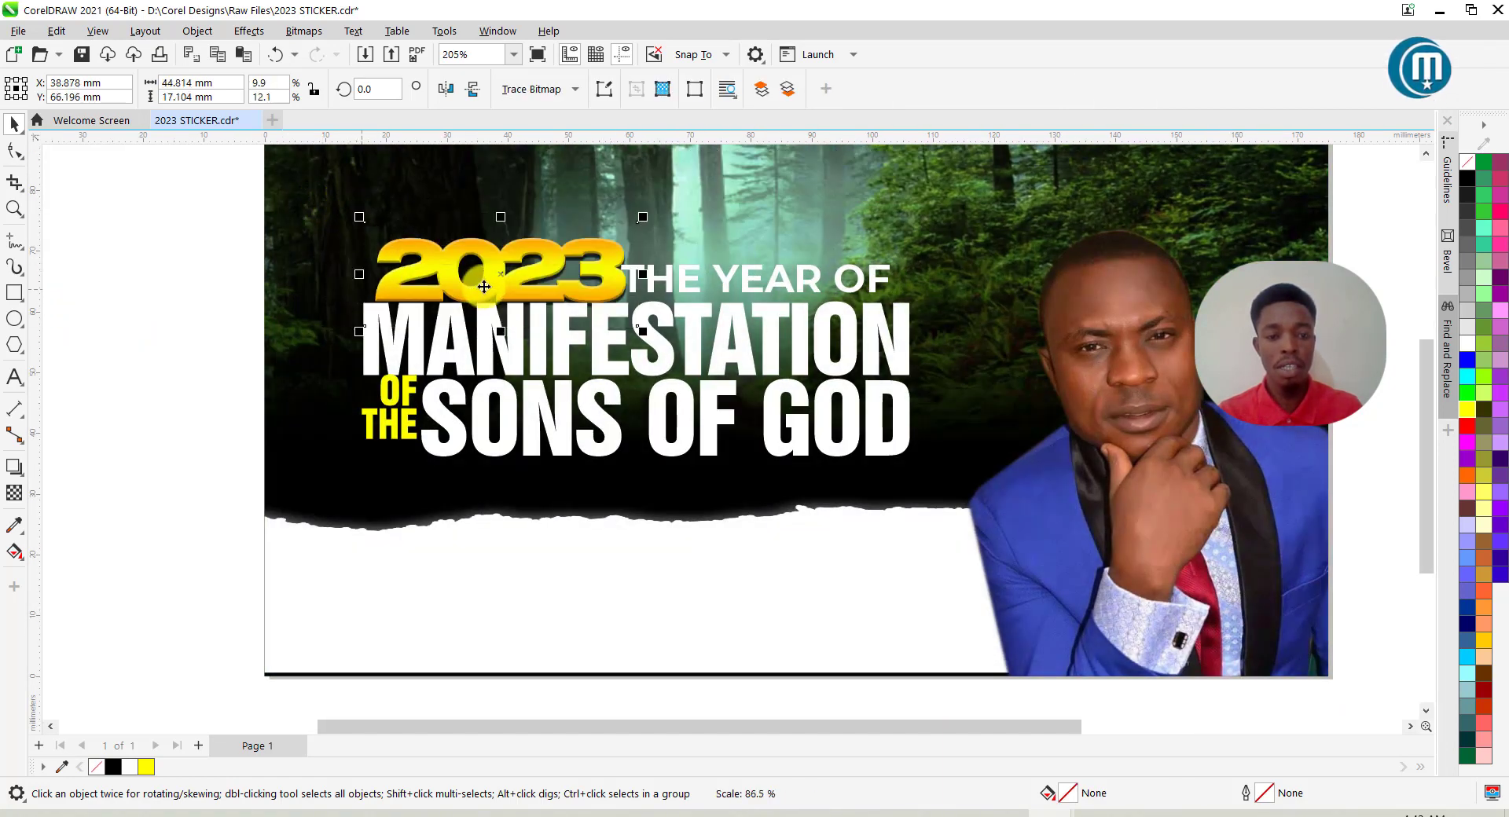
drag(519, 248, 515, 242)
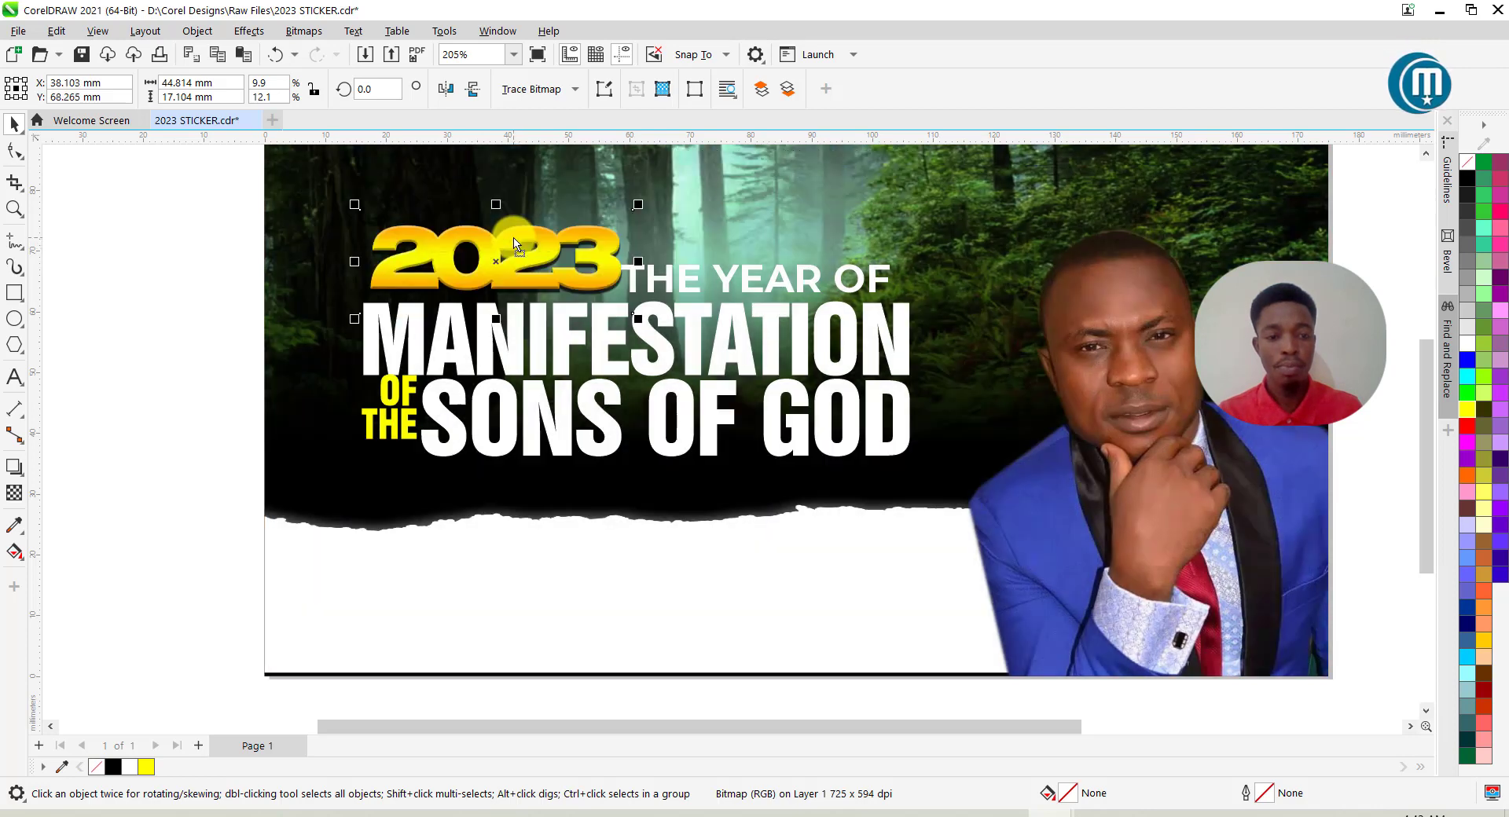
drag(534, 265, 531, 267)
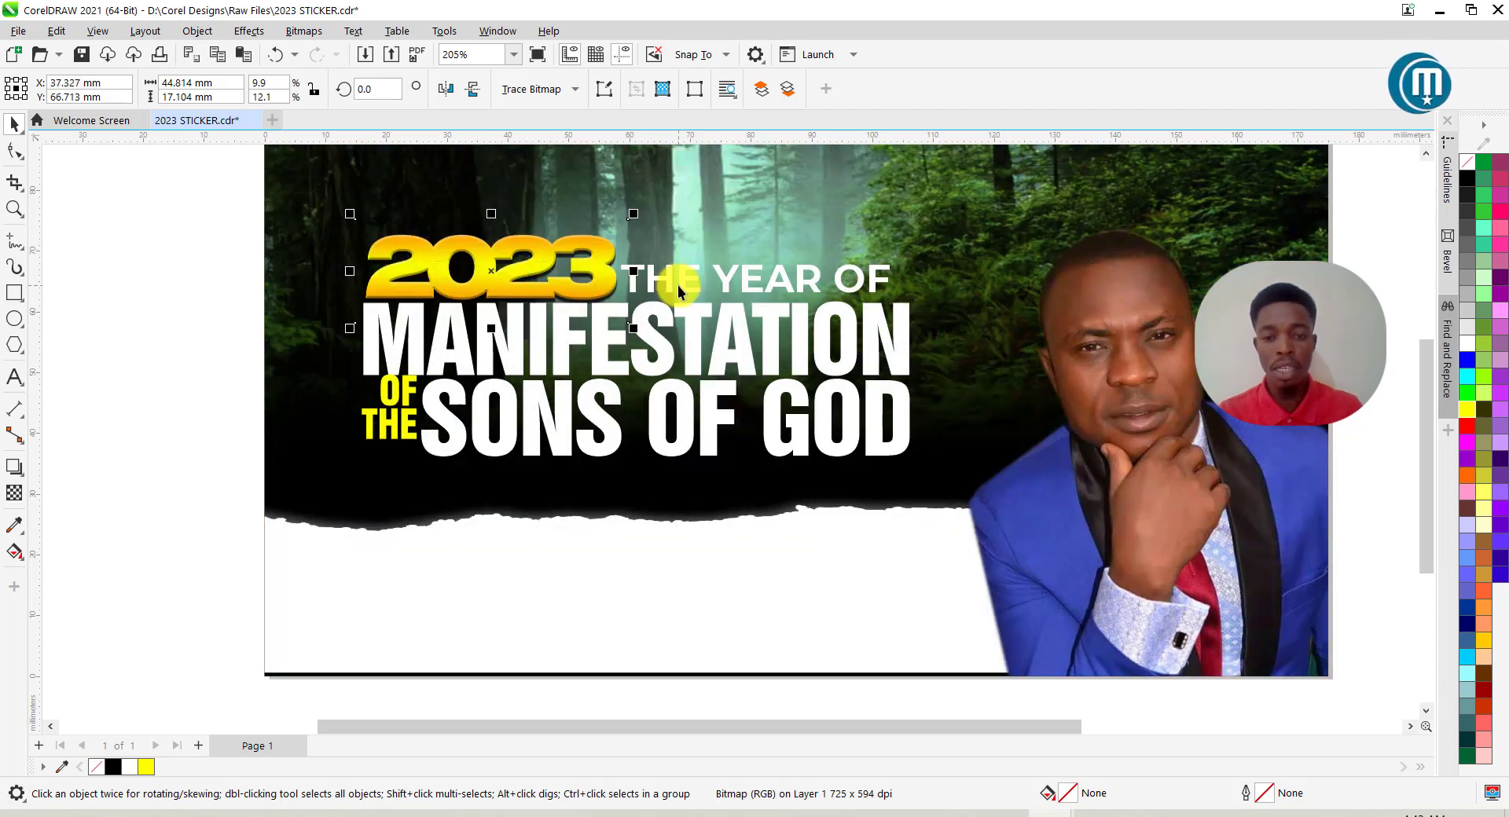
Tighten the letter spacing of THE YEAR OF with the Shape tool.
click(15, 151)
drag(905, 299, 873, 306)
click(12, 117)
click(198, 254)
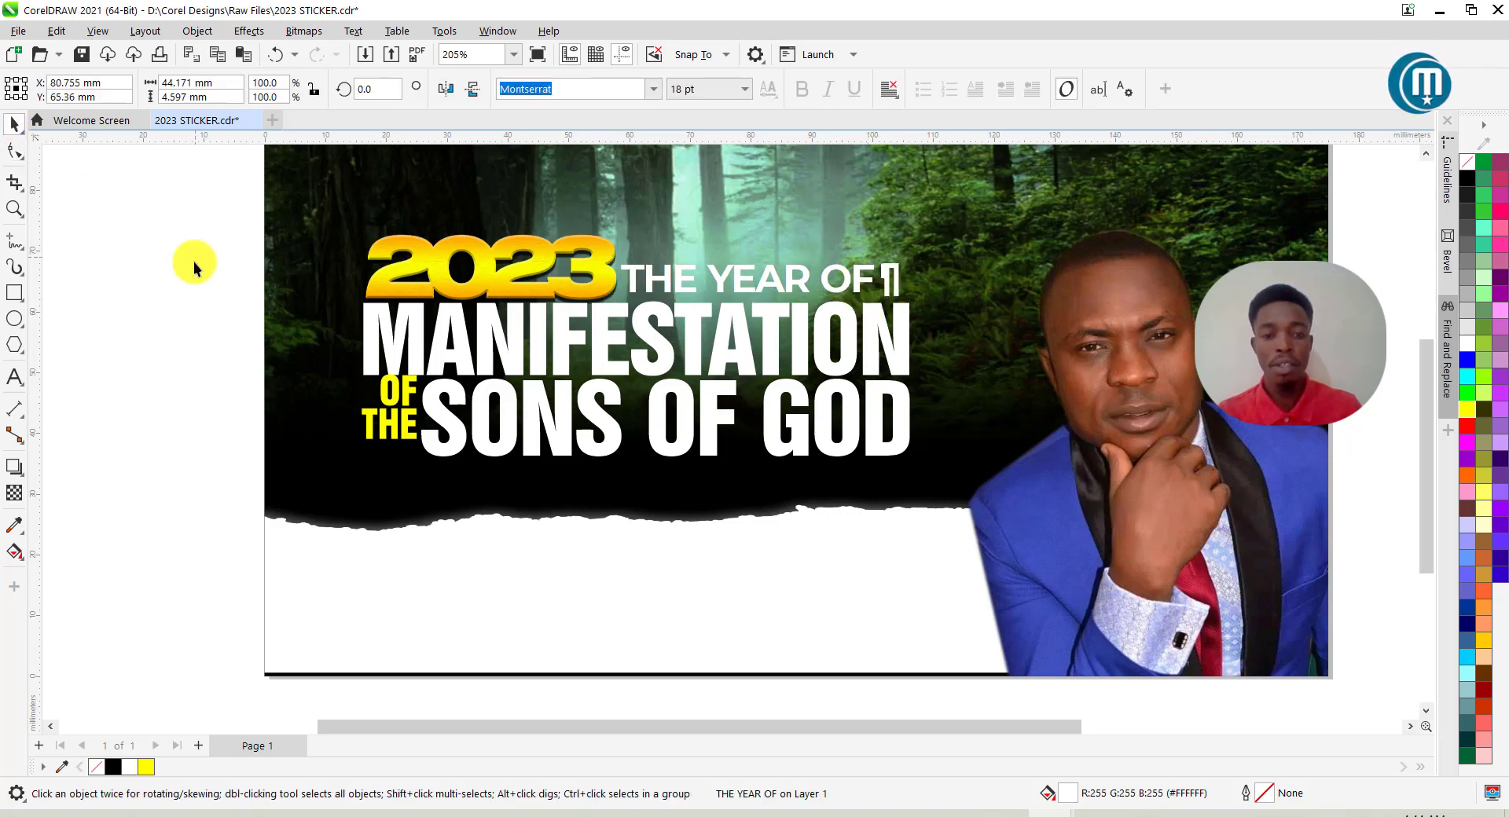
Nudge the OF THE text down and left against SONS OF GOD.
scroll(605, 351, up, 1)
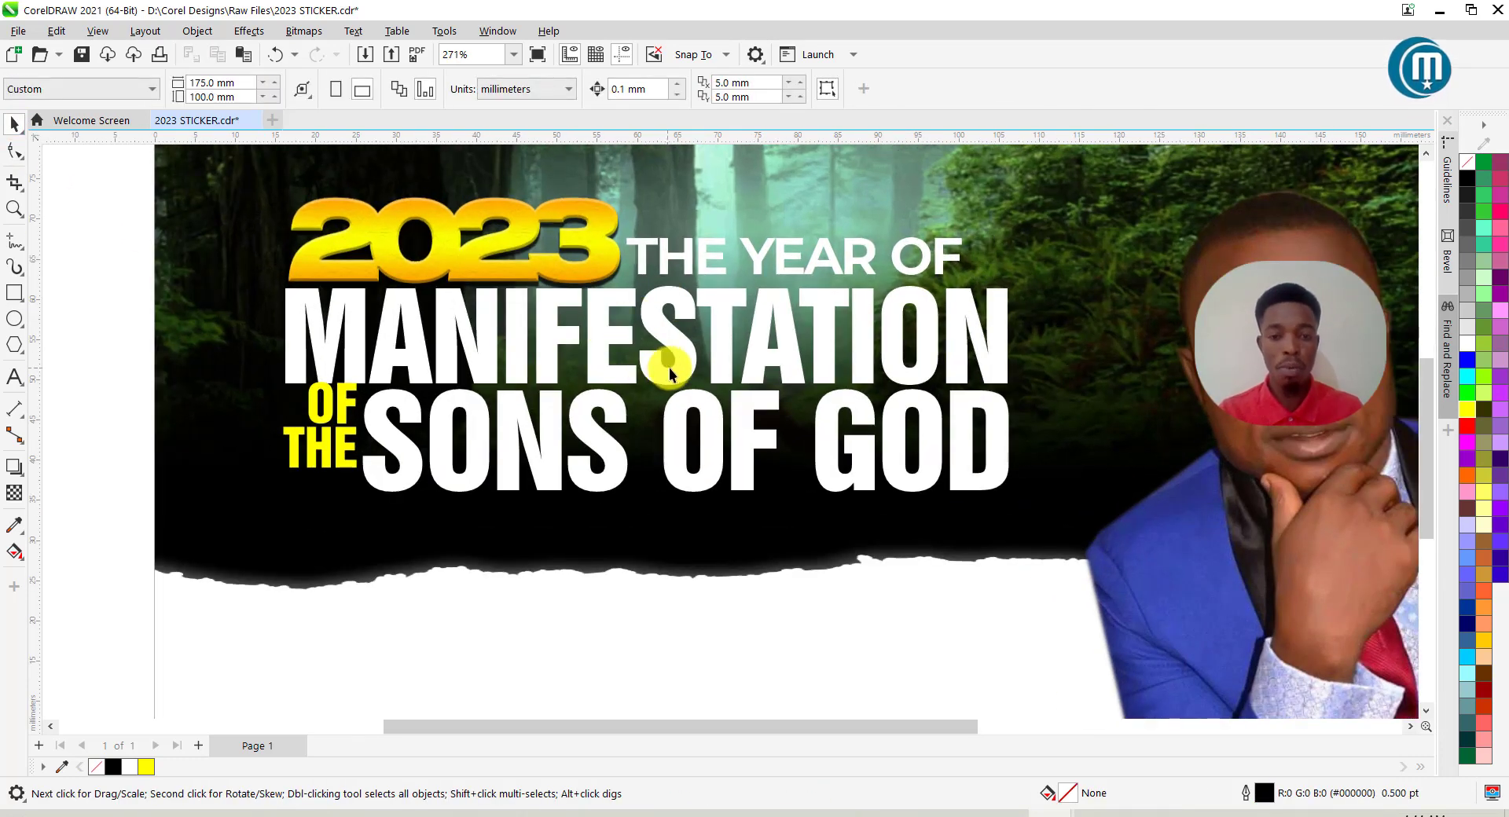
click(340, 461)
key(Down)
key(Down)
key(Down)
key(Down)
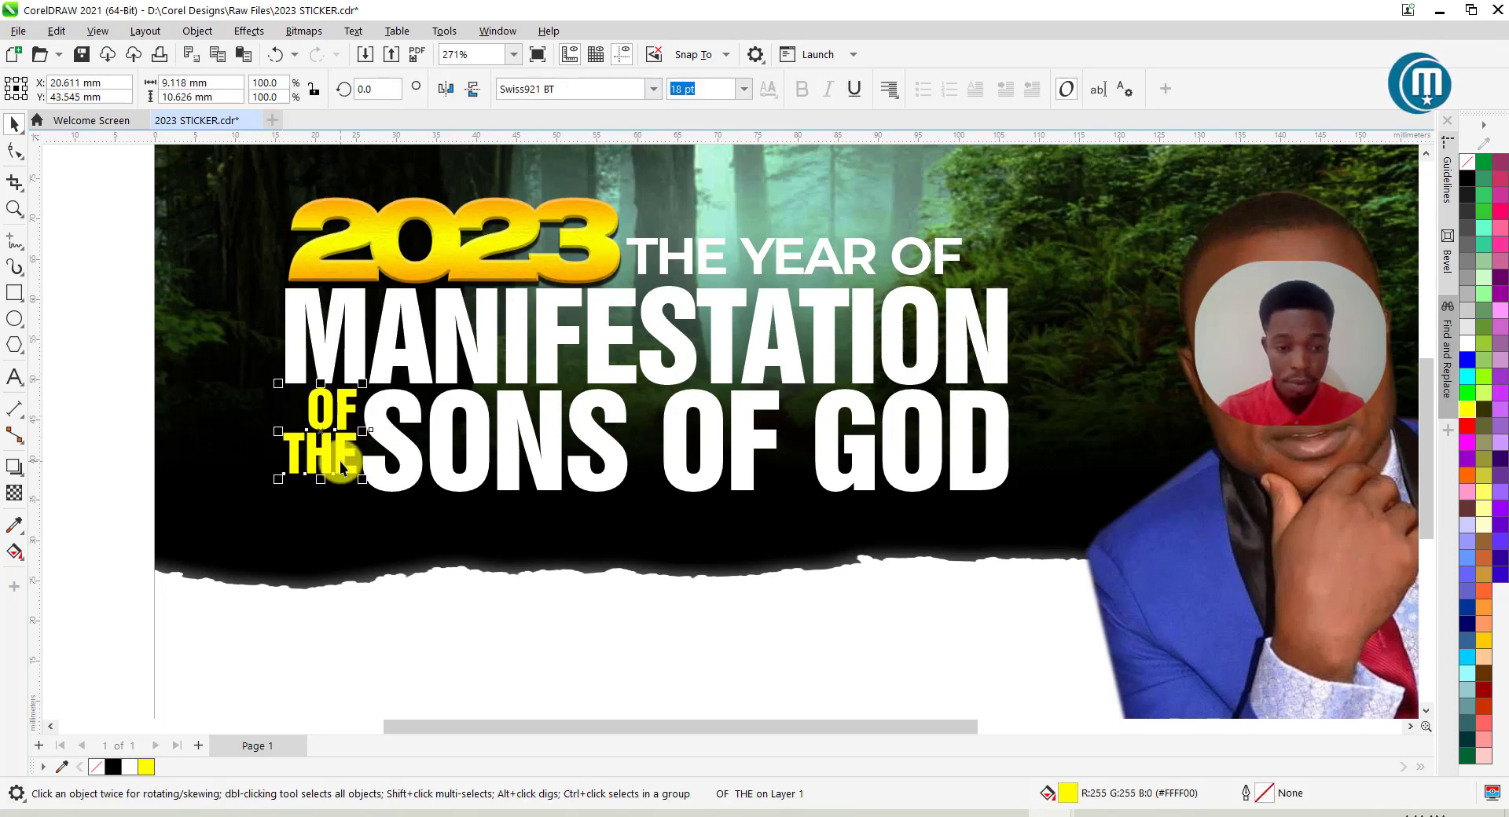
key(Left)
key(Left)
key(Left)
key(Down)
key(Down)
key(Down)
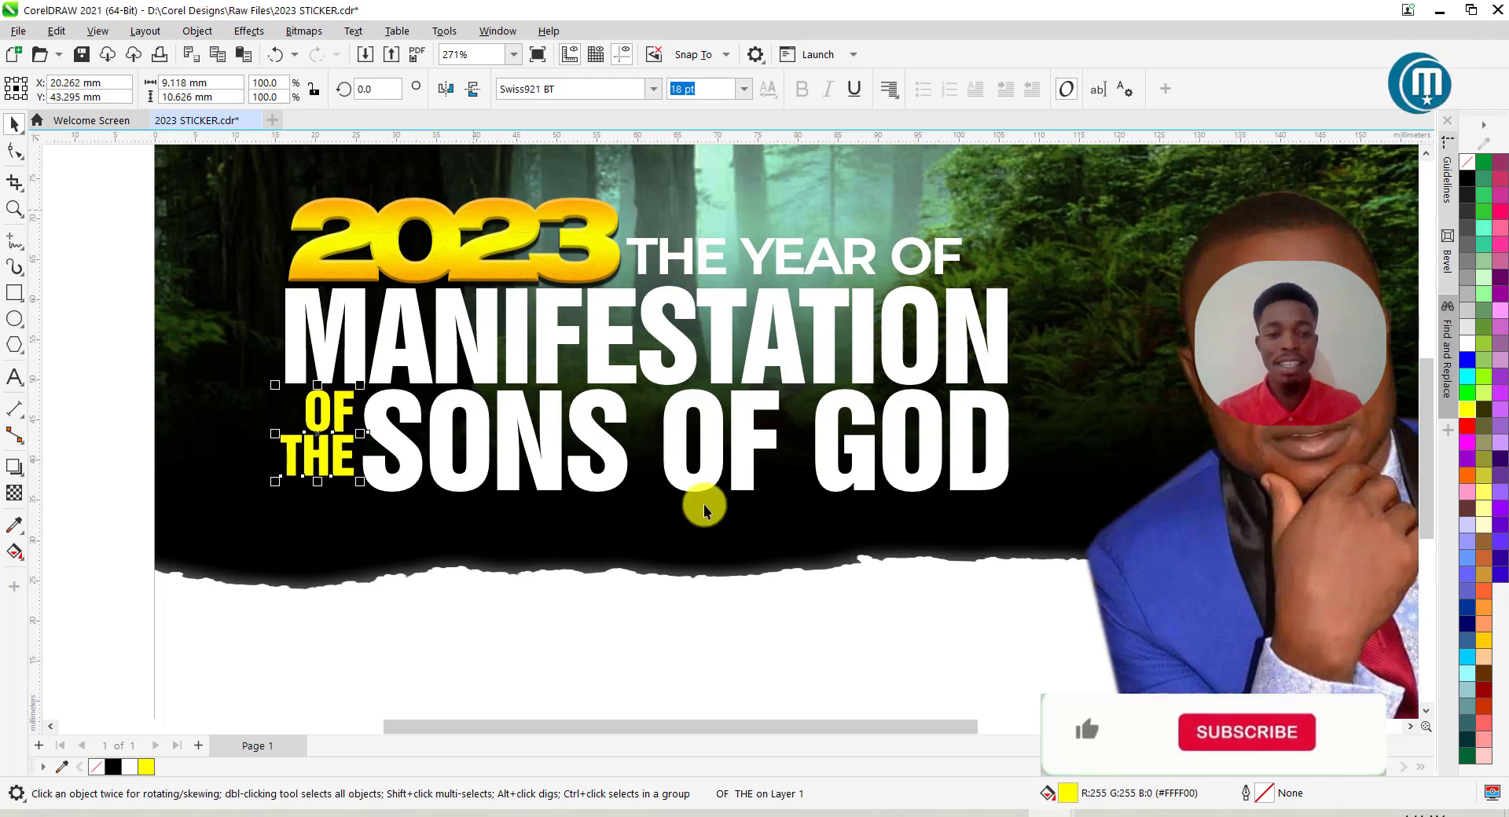
scroll(542, 306, down, 4)
click(275, 374)
scroll(601, 309, down, 2)
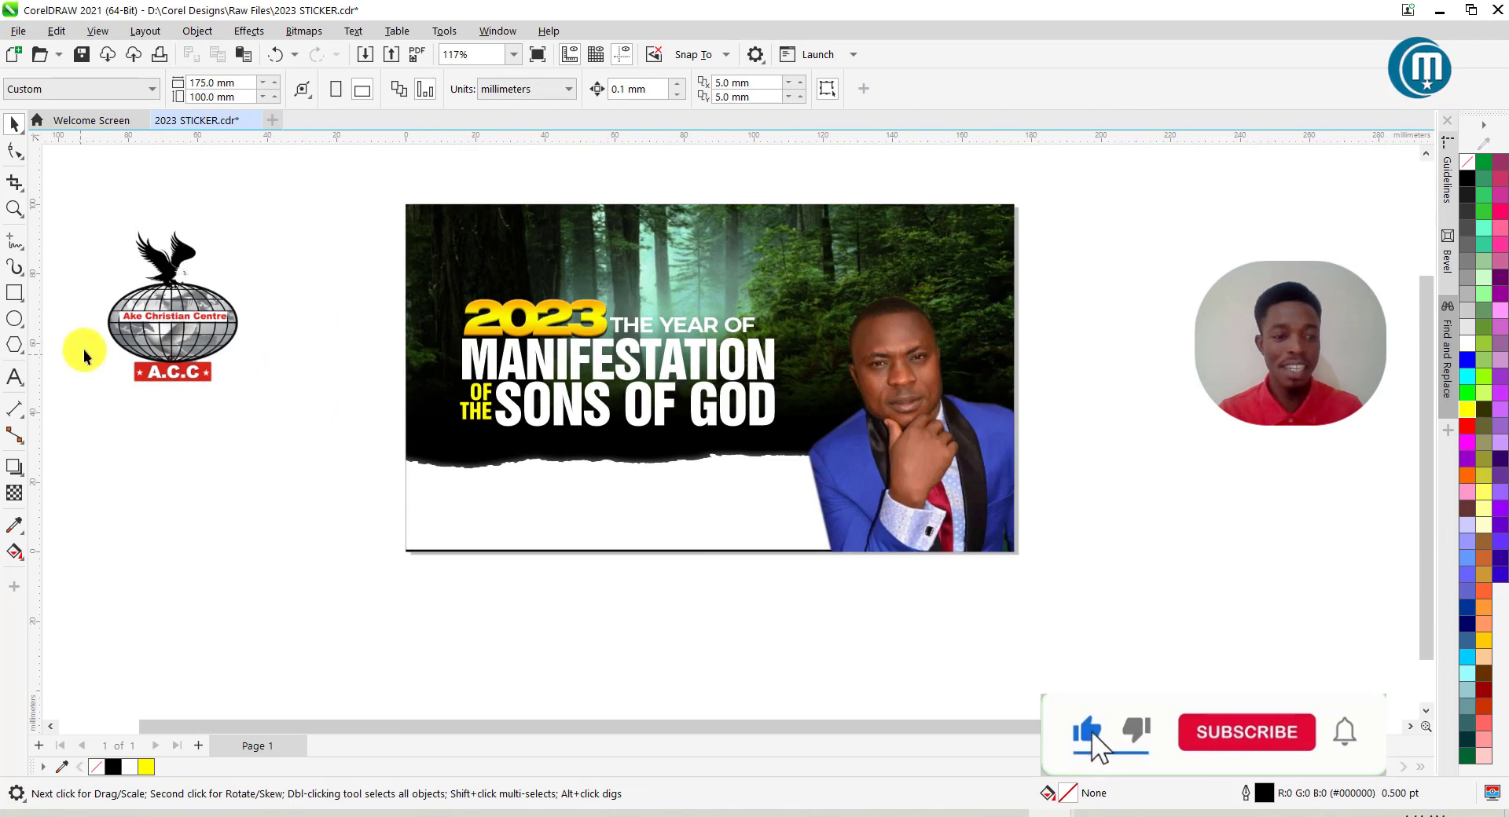
Scale the church logo to about 16.1% in the white strip's lower left, then select THE YEAR OF.
click(185, 318)
drag(88, 222, 455, 505)
scroll(455, 503, up, 3)
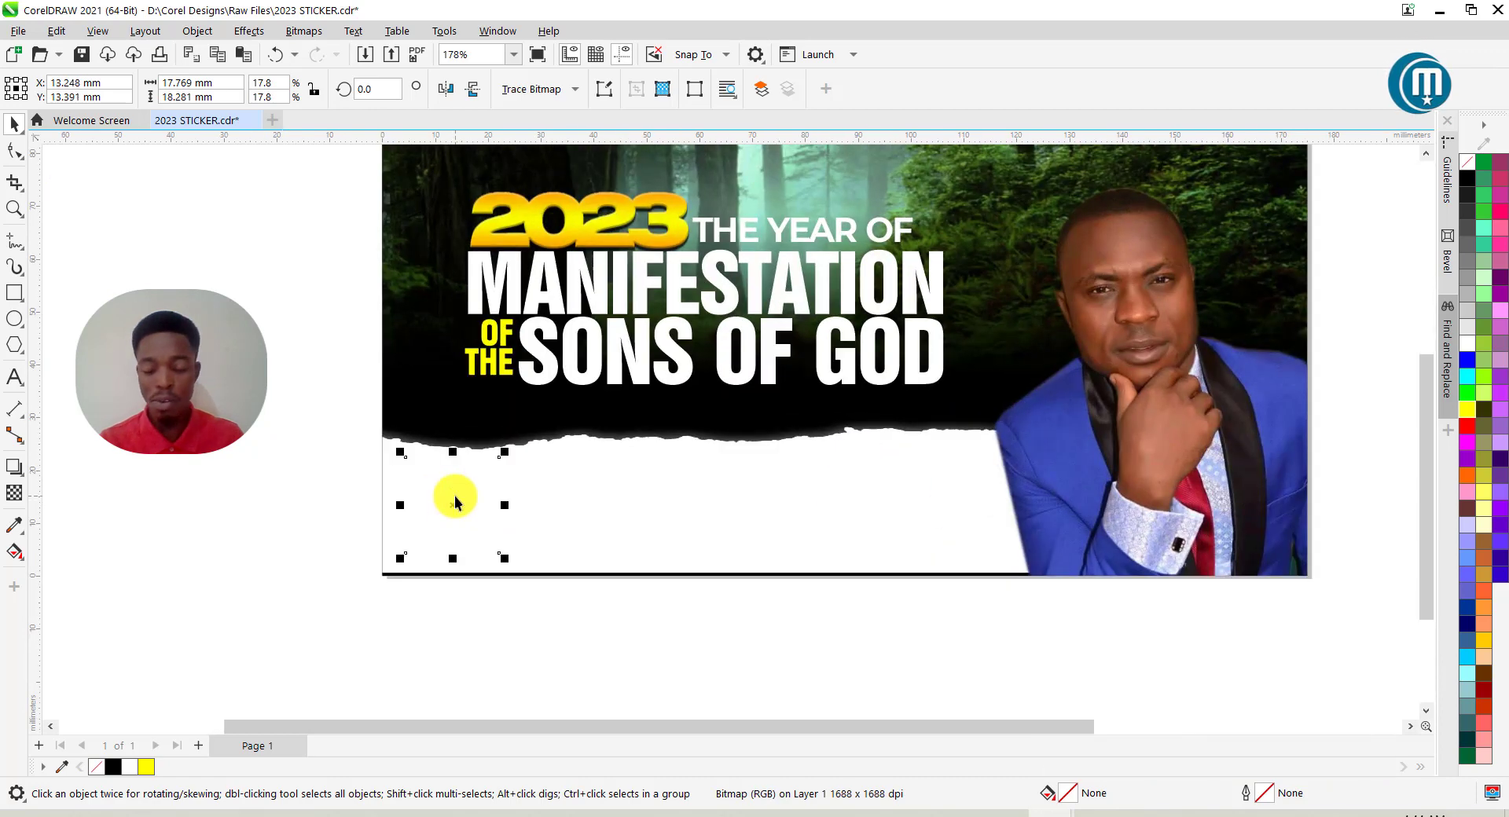
drag(489, 502, 563, 501)
scroll(543, 501, up, 1)
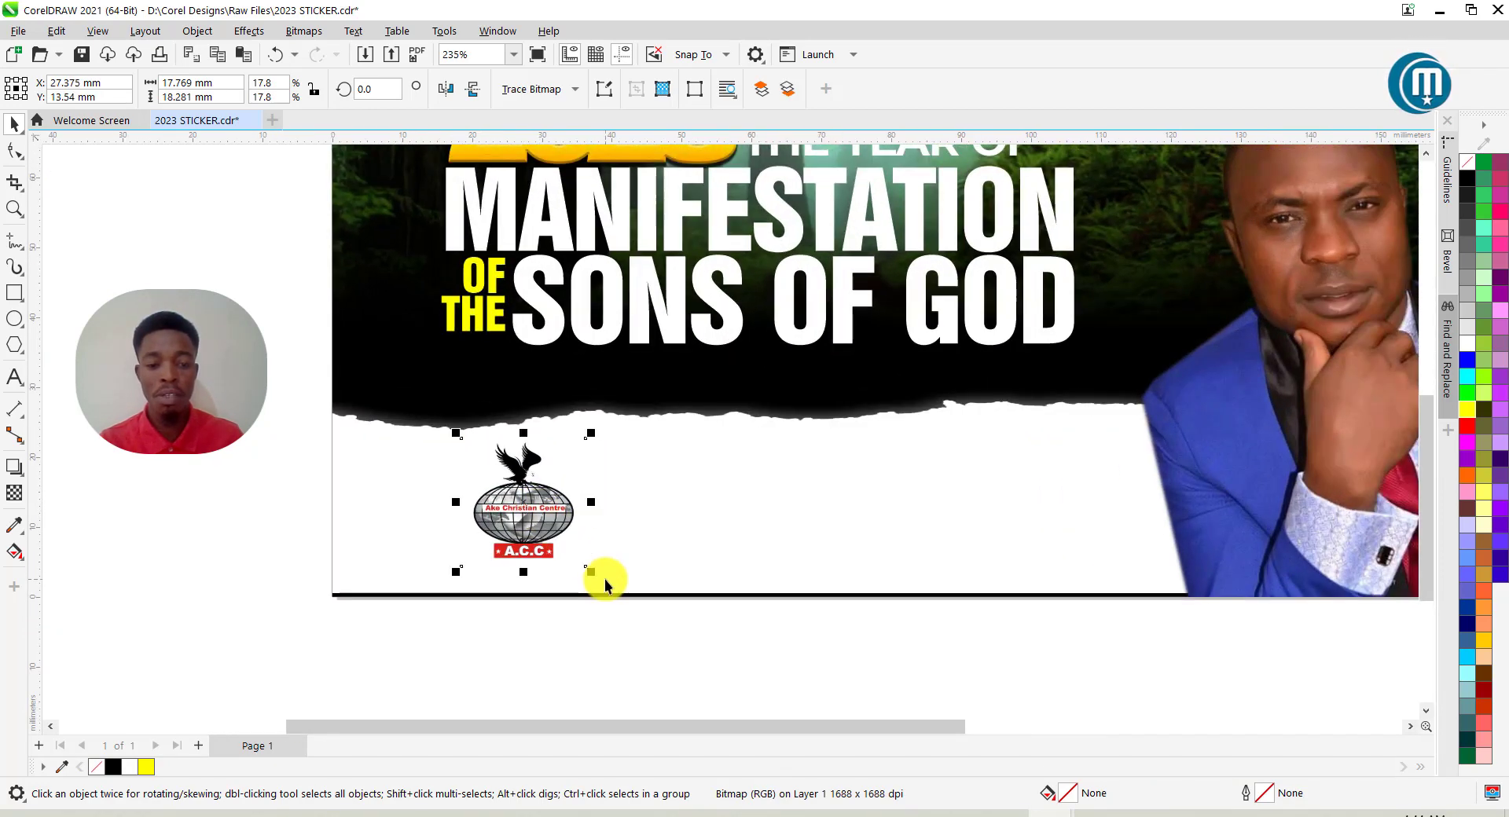
drag(591, 572, 580, 560)
drag(522, 499, 525, 494)
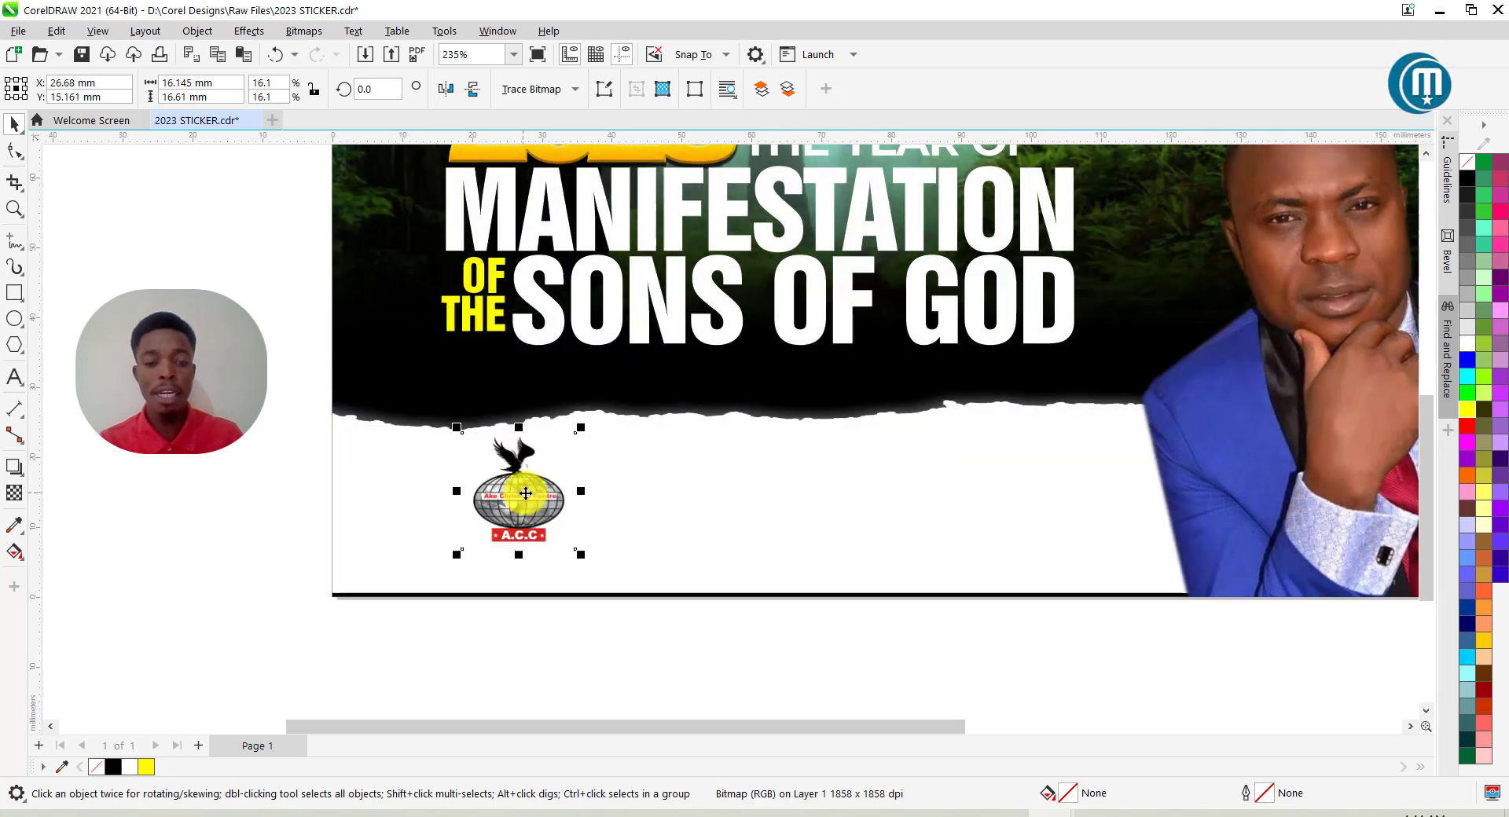
click(310, 393)
scroll(307, 456, down, 2)
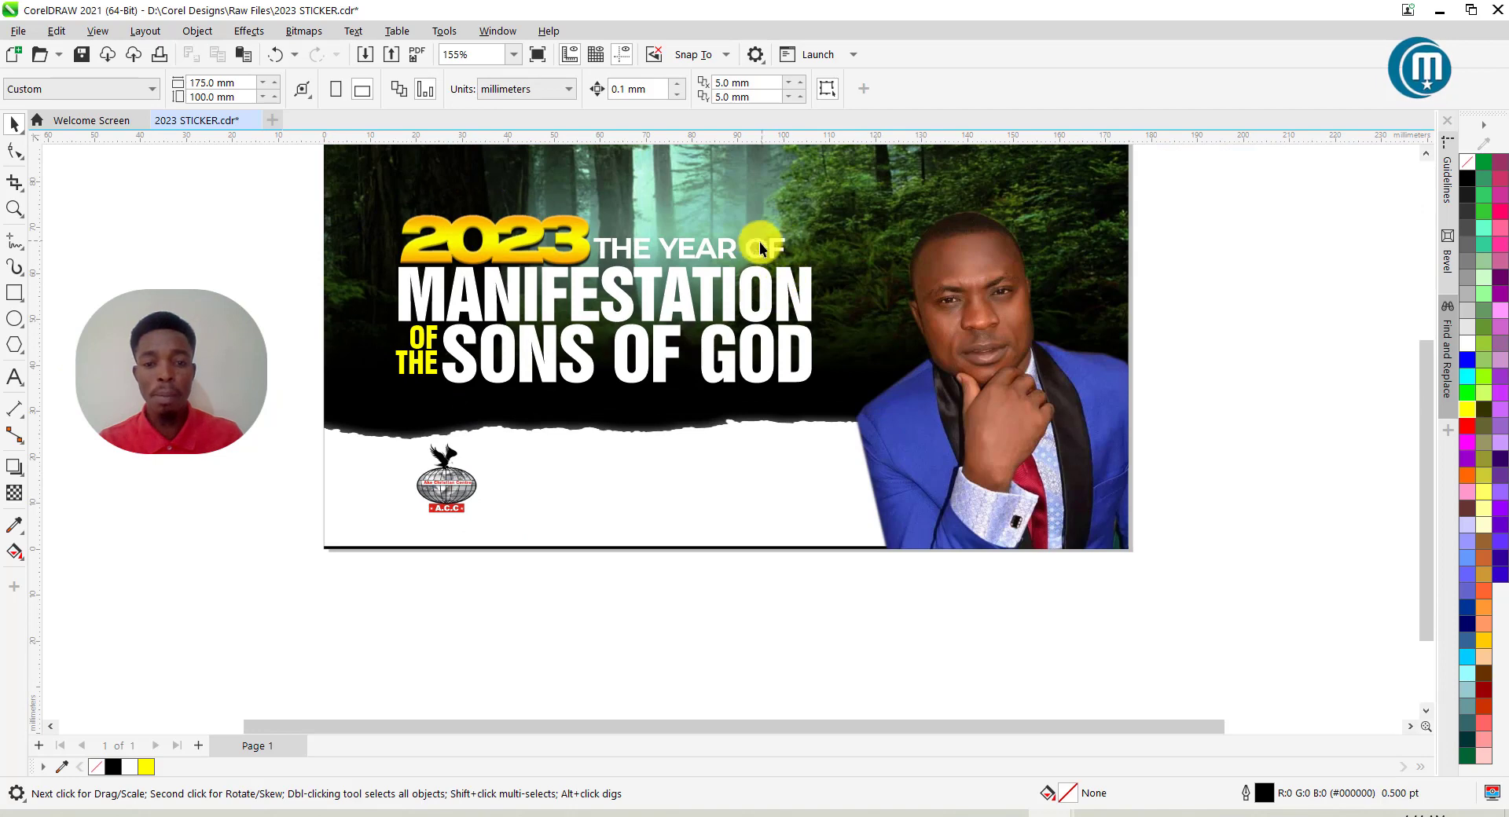
click(724, 255)
Duplicate THE YEAR OF beside the logo, make it black and retype it as AKE CHRISTIAN CENTER.
key(ctrl+d)
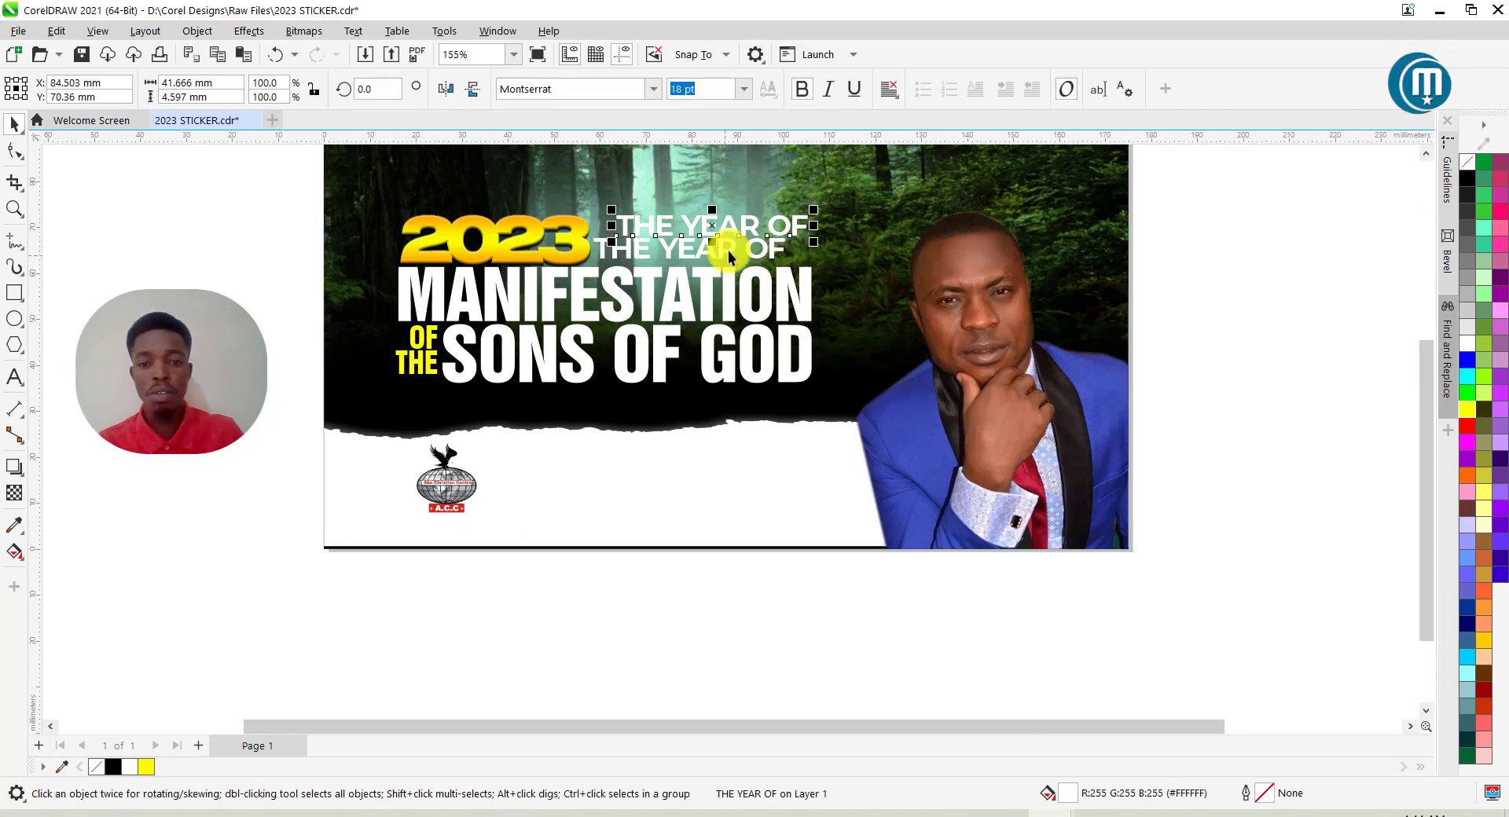
drag(735, 233, 620, 493)
click(1465, 180)
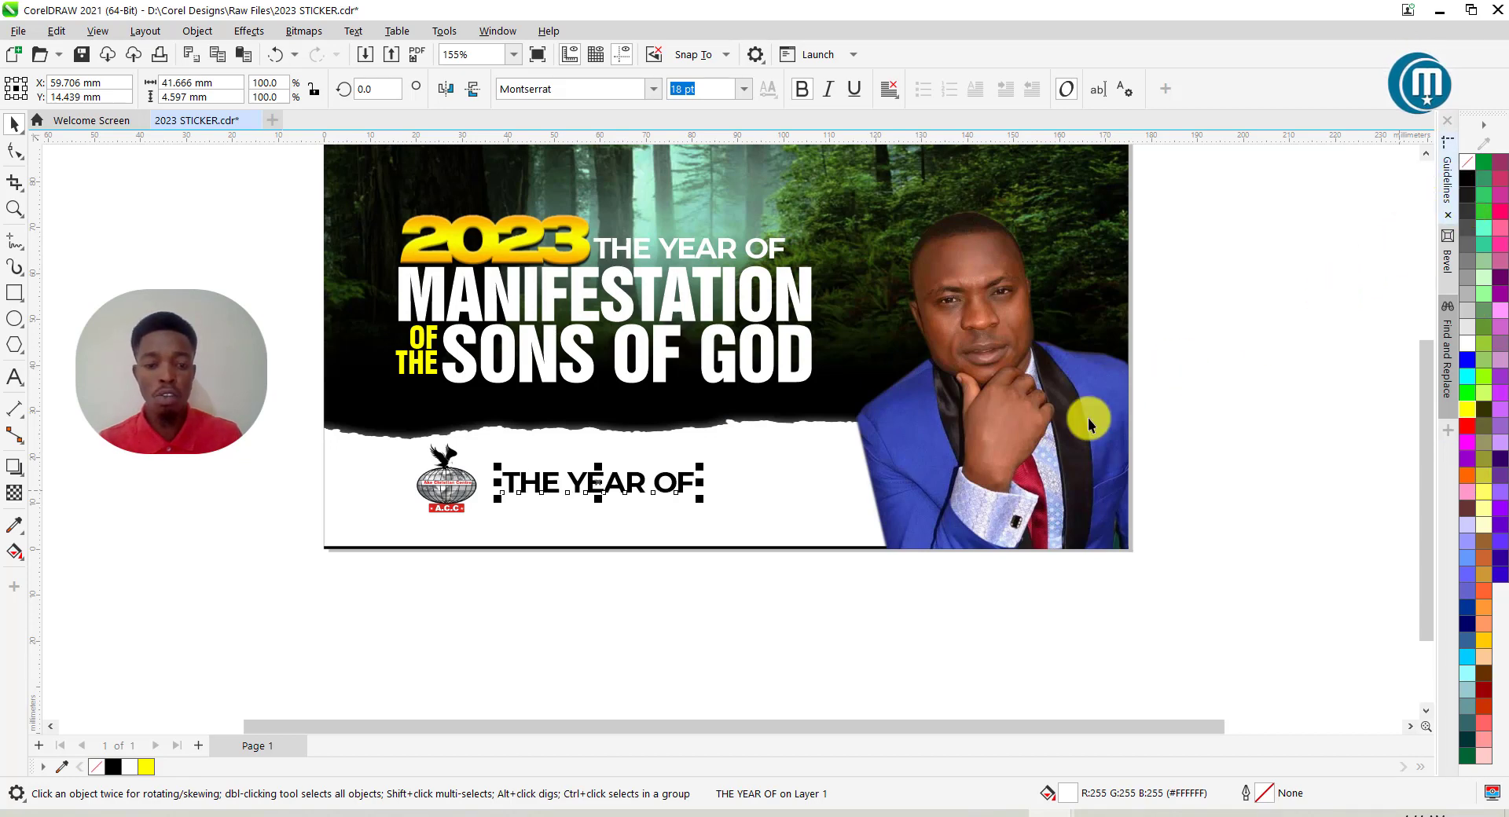
double_click(618, 485)
key(ctrl+a)
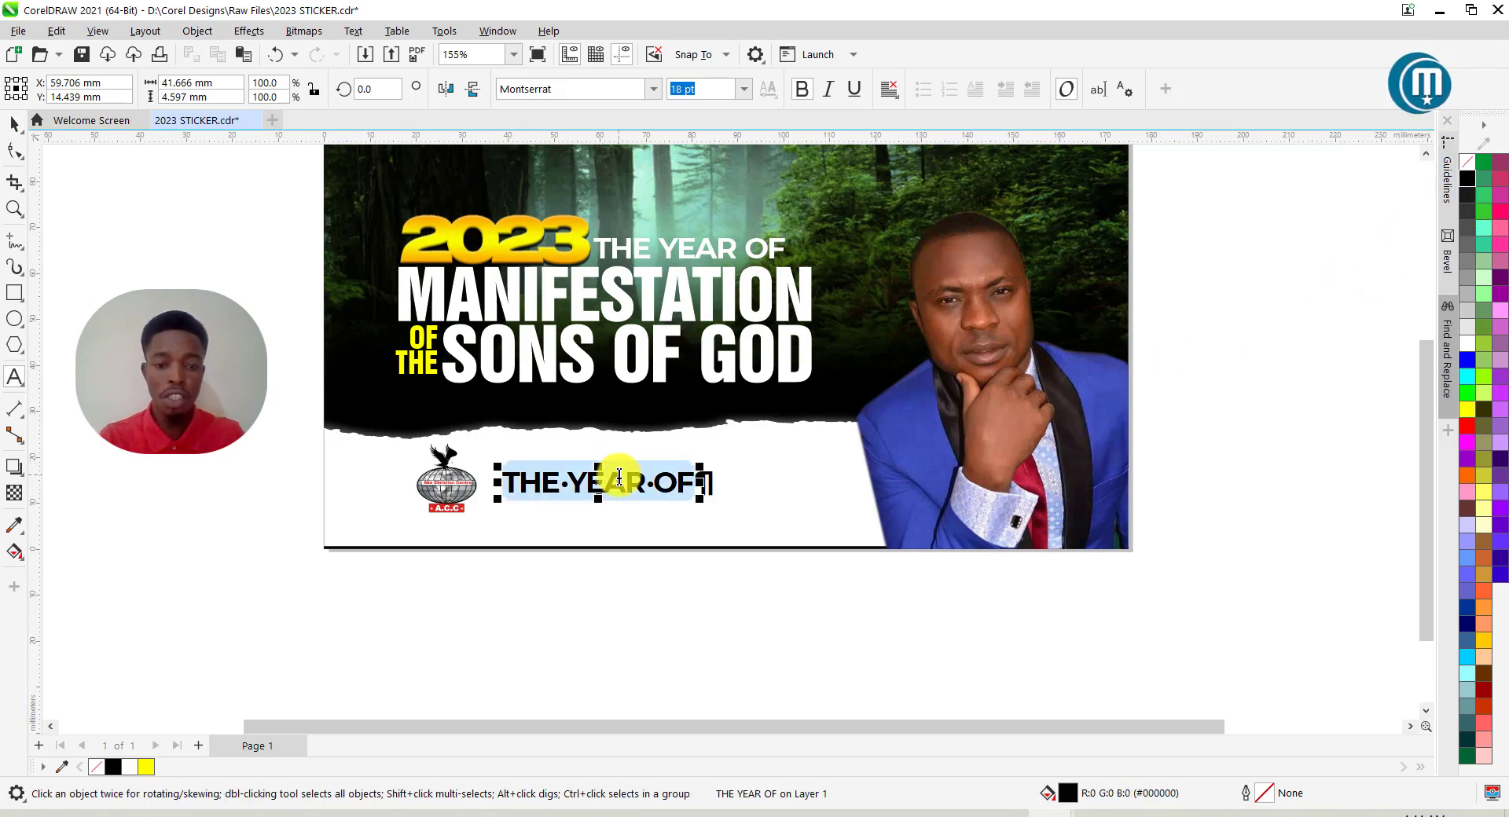
text(AC)
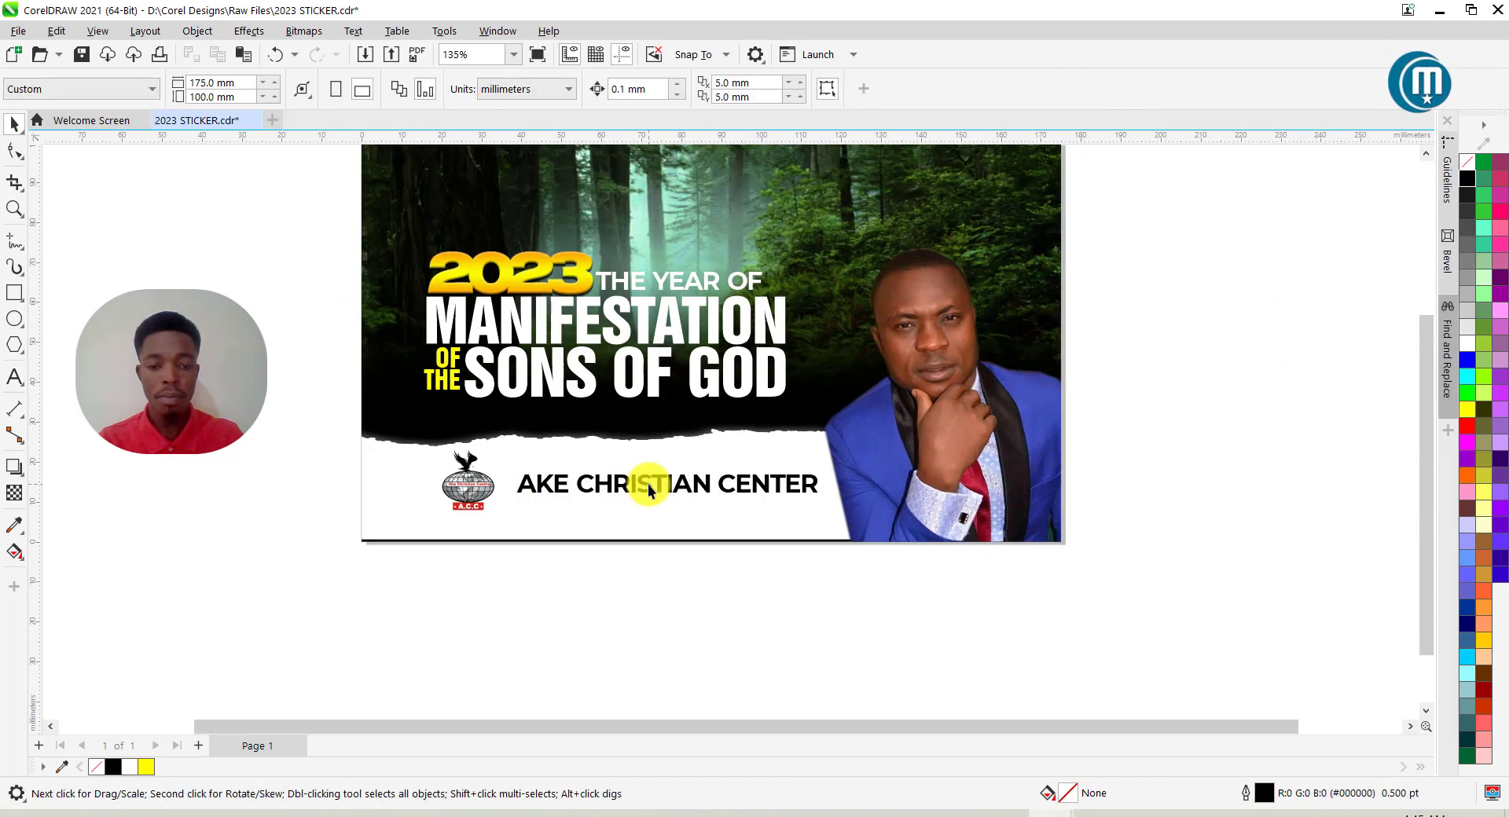
Copy the church name to a second line below and retype it as the church's address.
mouse_move(647, 484)
mouse_down()
mouse_move(626, 498)
mouse_move(672, 440)
mouse_move(661, 505)
mouse_up()
scroll(662, 504, up, 2)
double_click(664, 506)
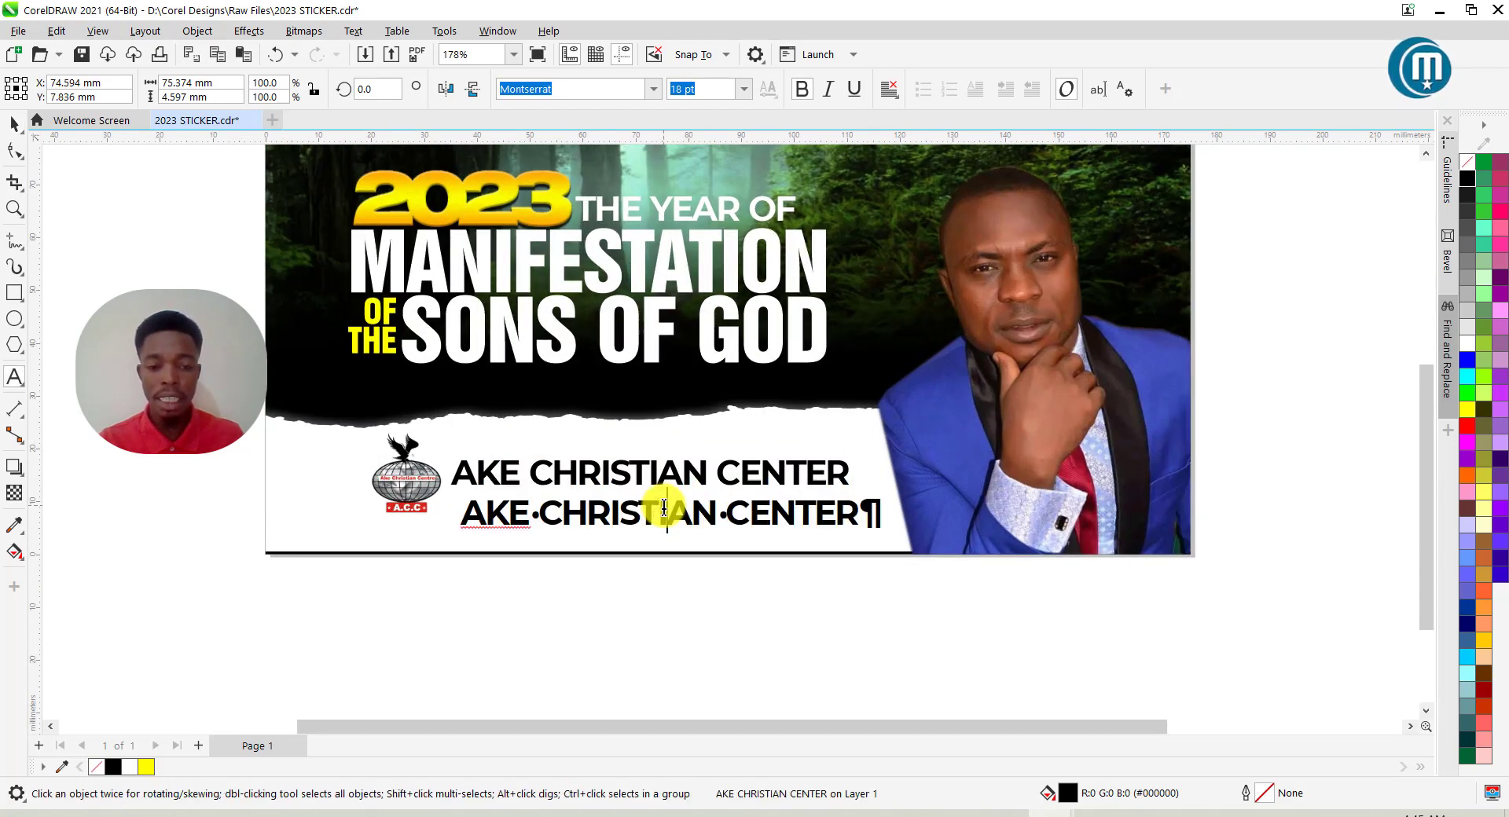
key(ctrl+a)
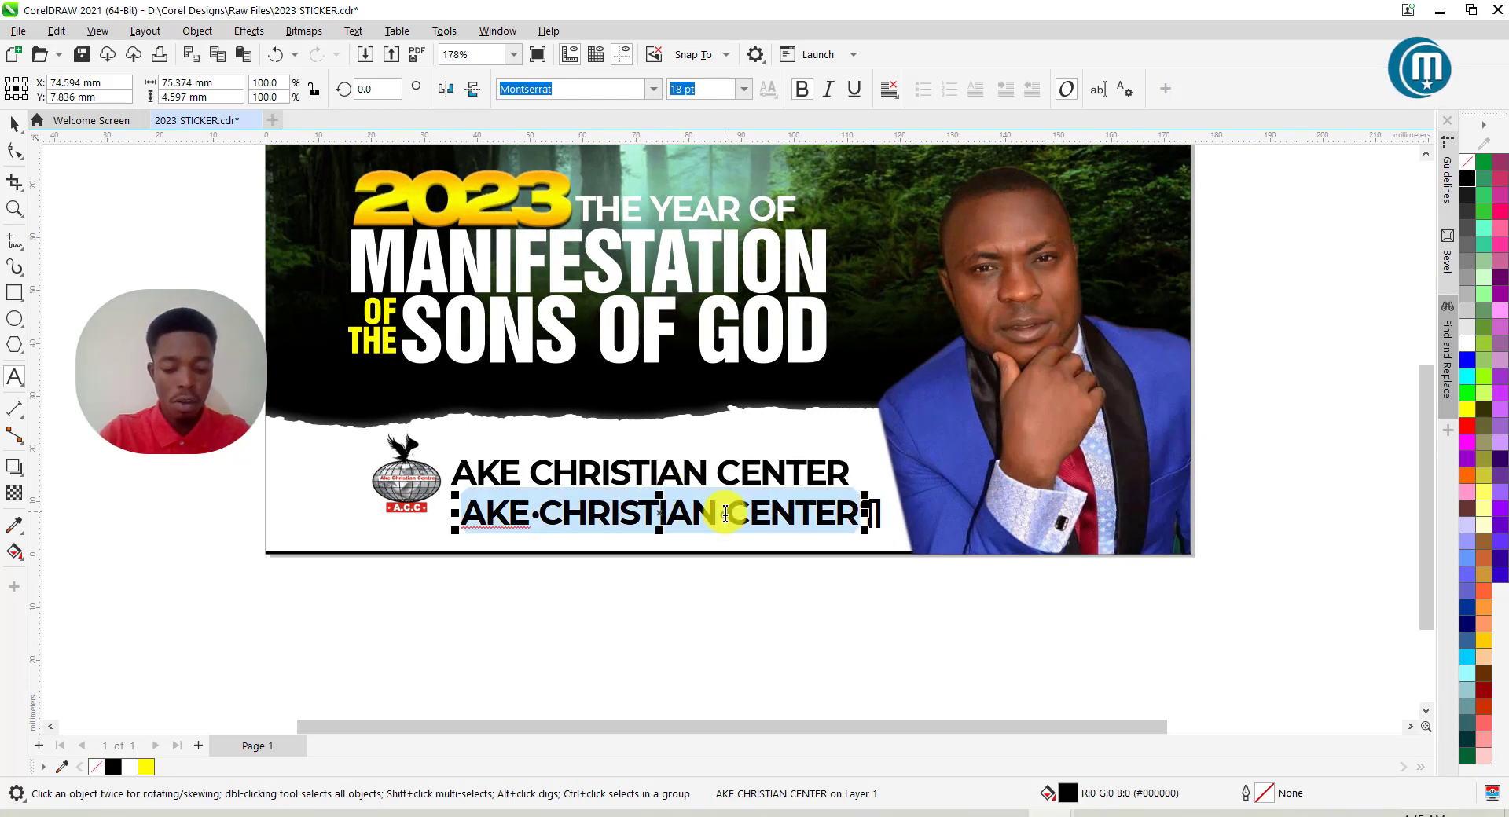
text(O)
text(ff)
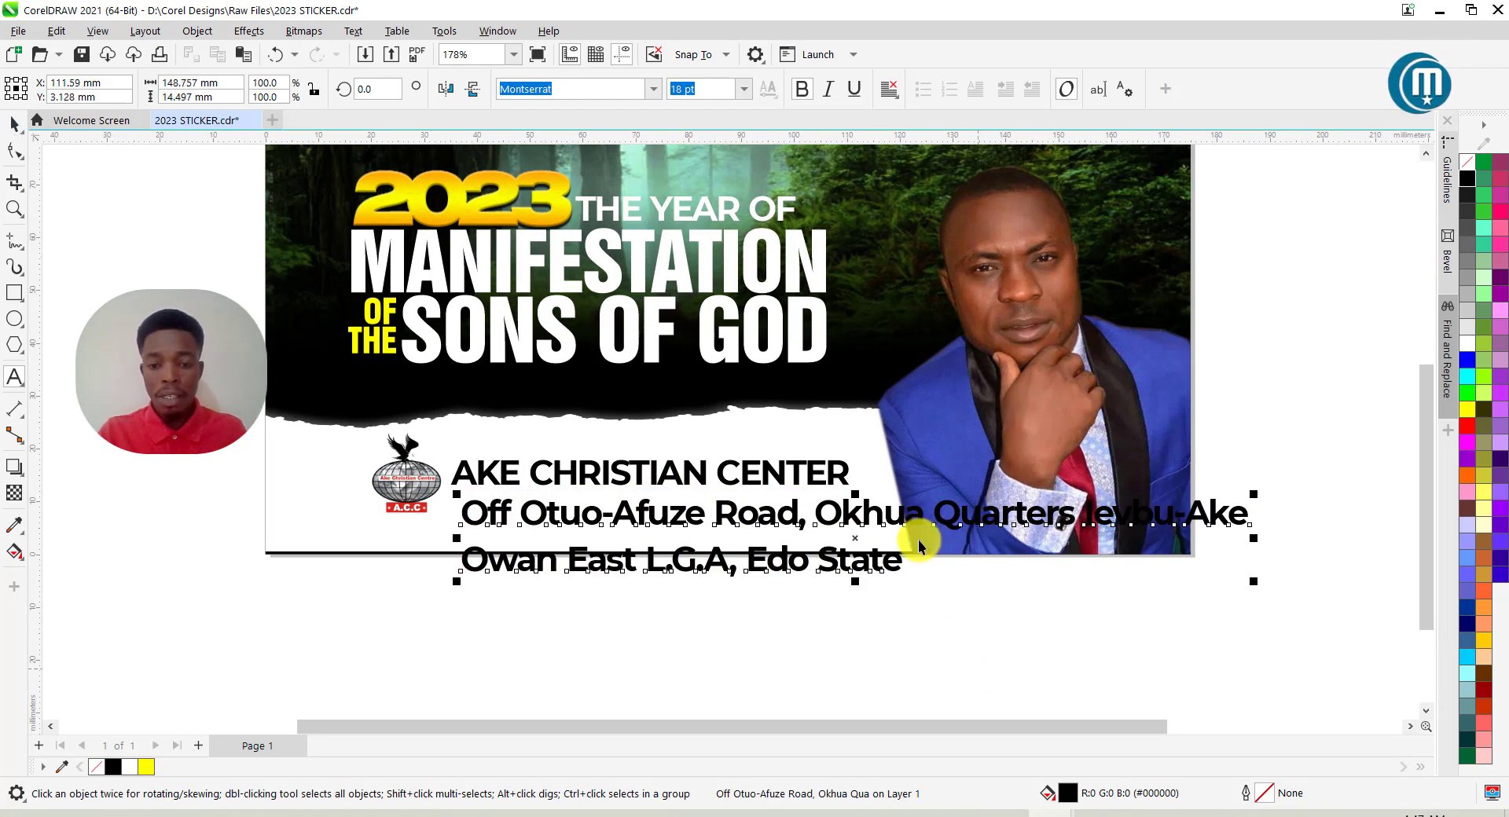
scroll(923, 550, down, 2)
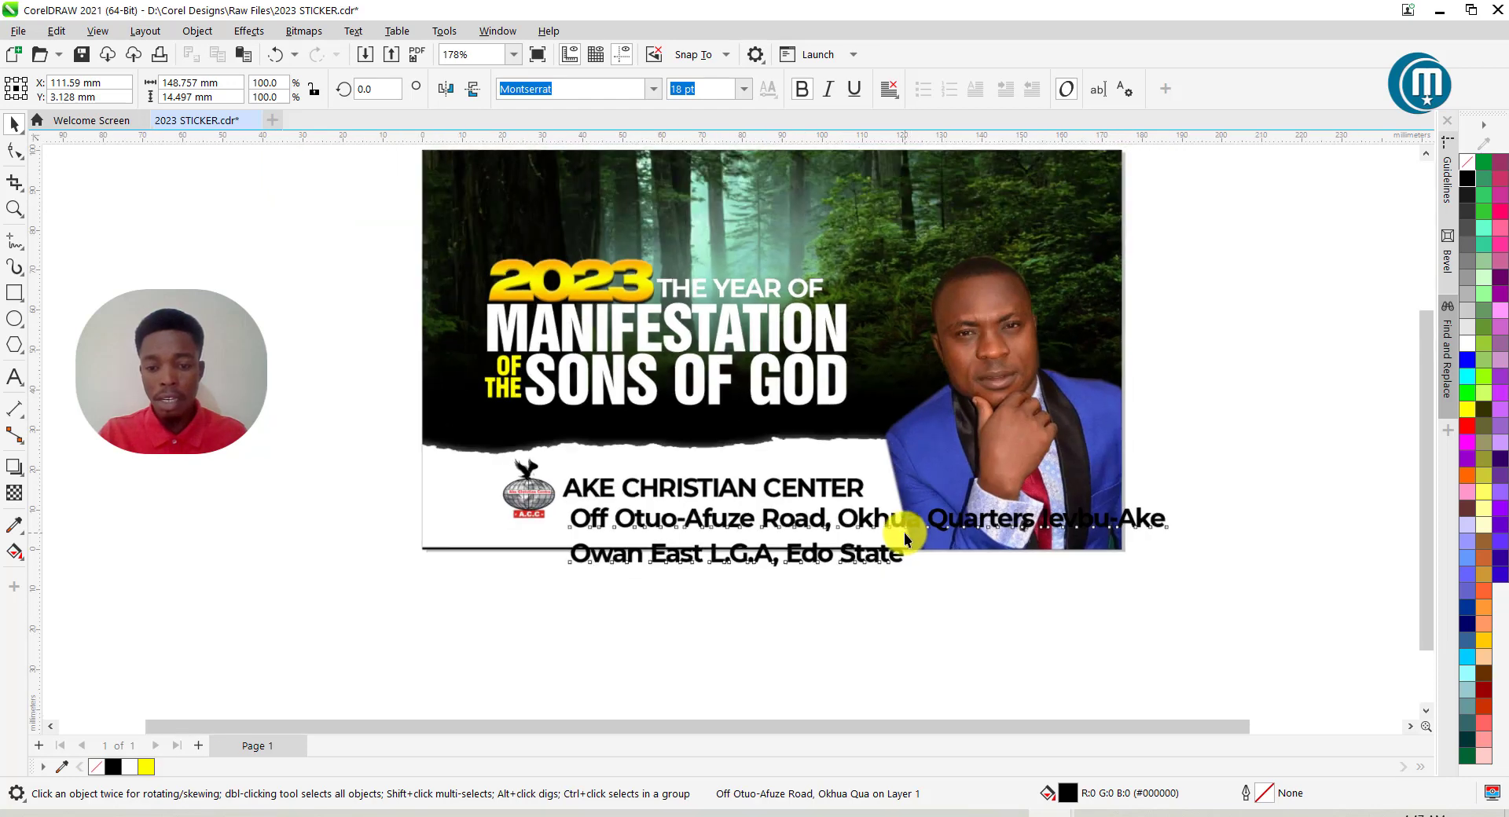
Set the address to 9 pt, move it under the church name and colour it red.
click(747, 91)
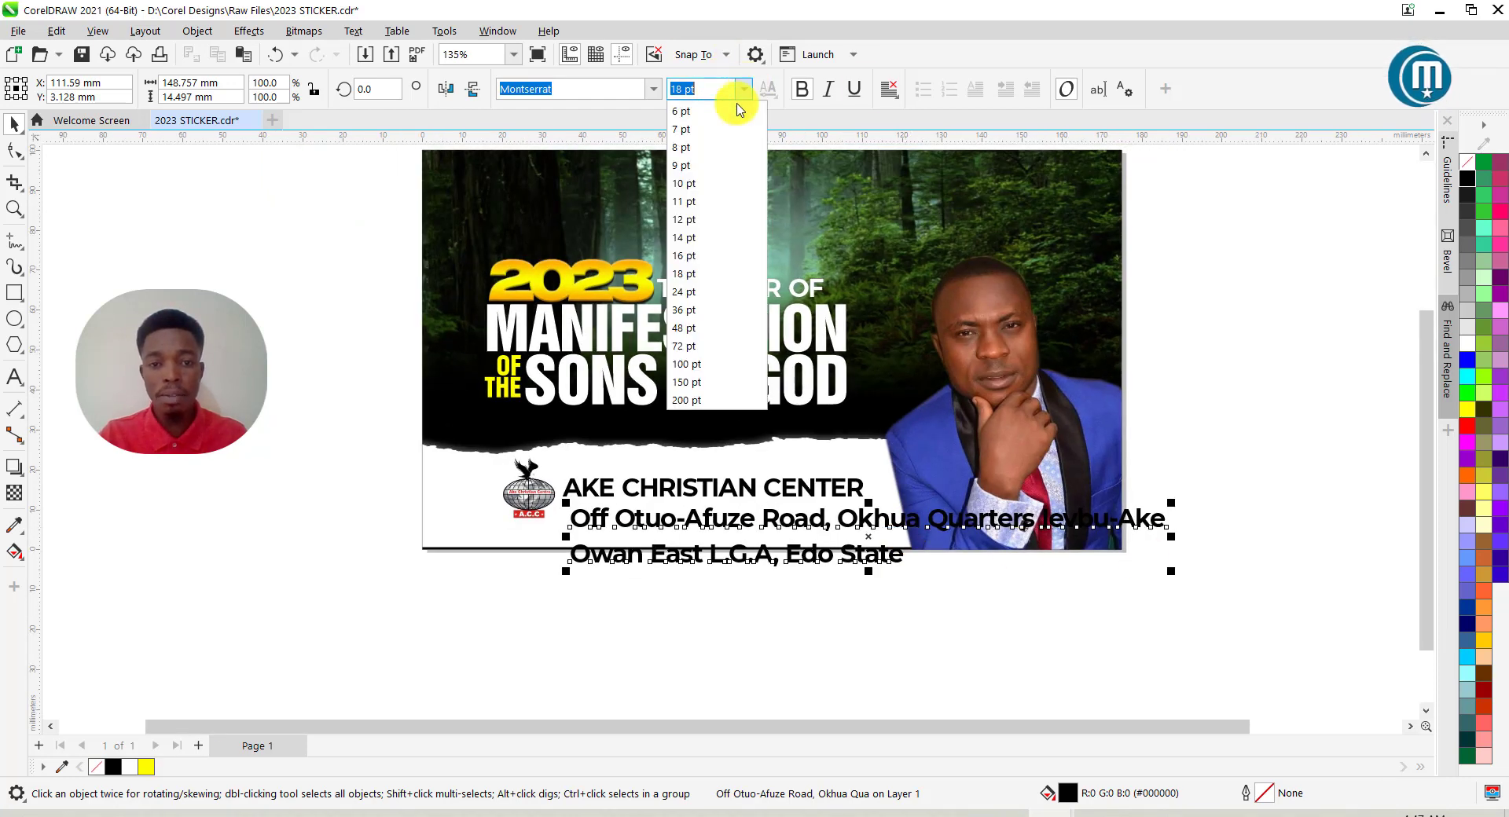
click(686, 174)
scroll(674, 522, up, 2)
drag(697, 528, 685, 503)
scroll(687, 505, up, 1)
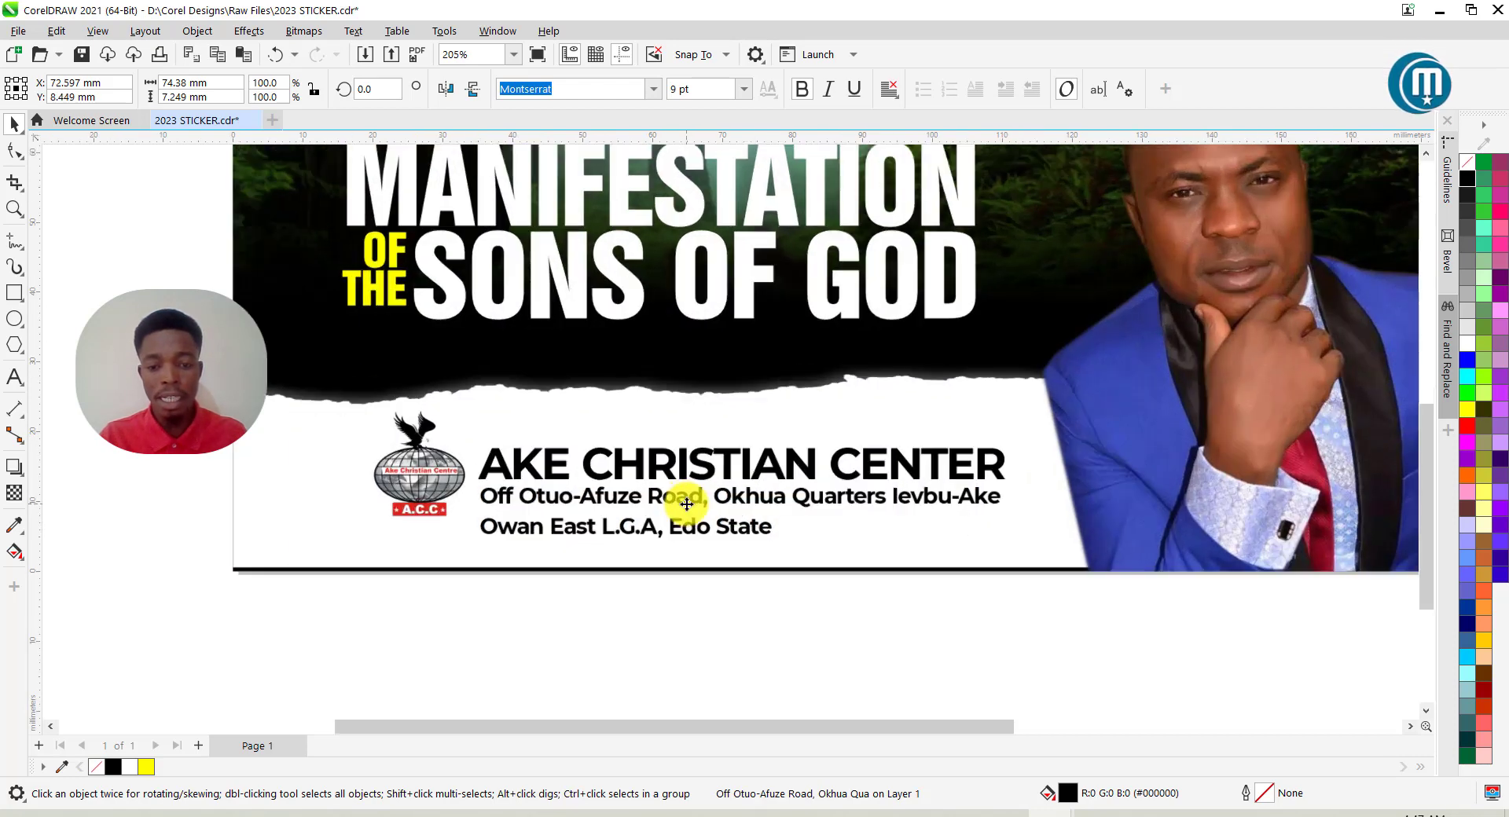
click(1466, 425)
Change the address font to Montserrat Medium Italic at 8 pt.
scroll(657, 540, up, 2)
click(653, 89)
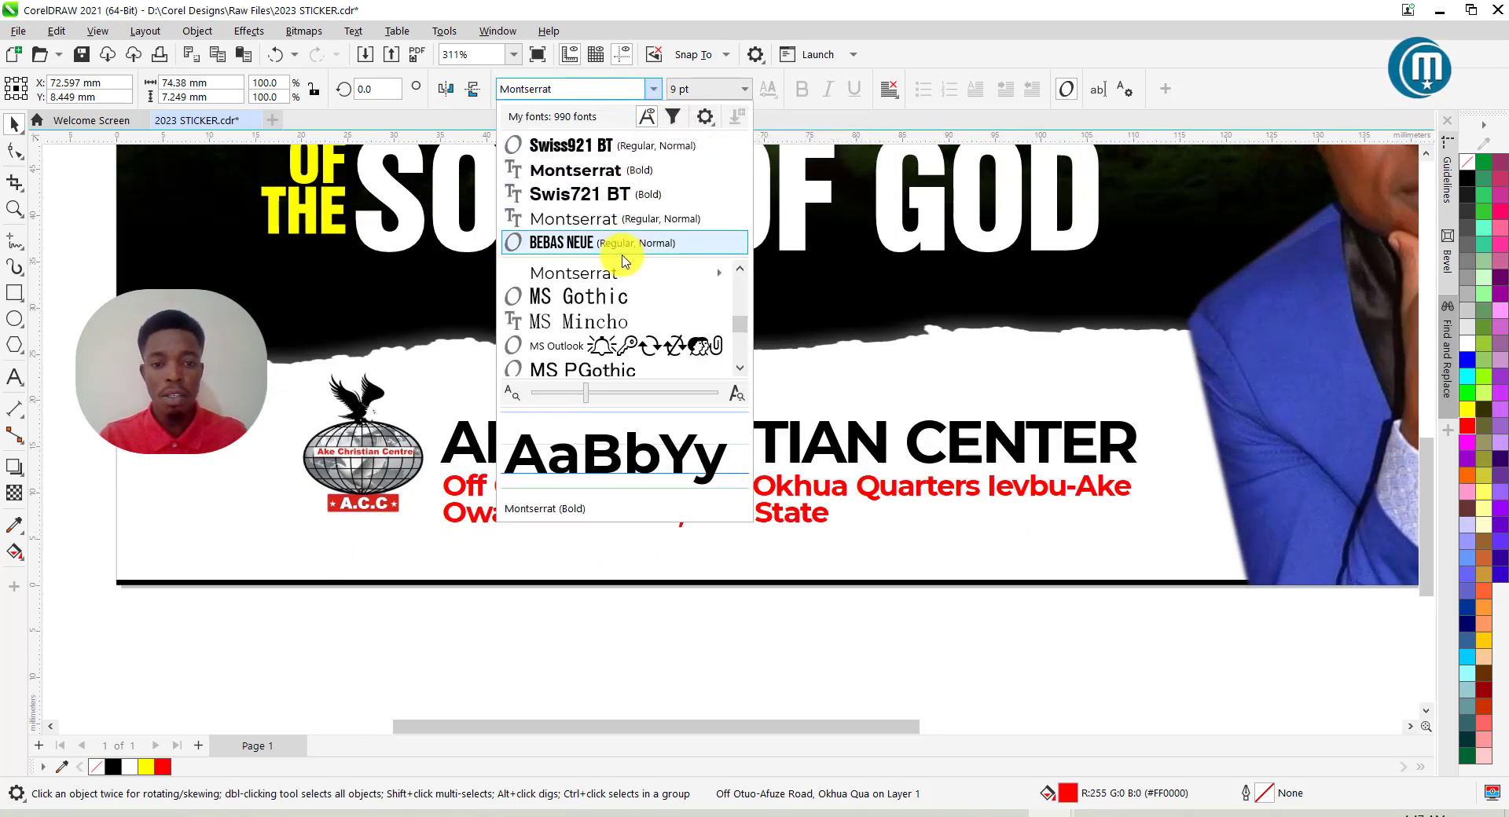
mouse_move(678, 273)
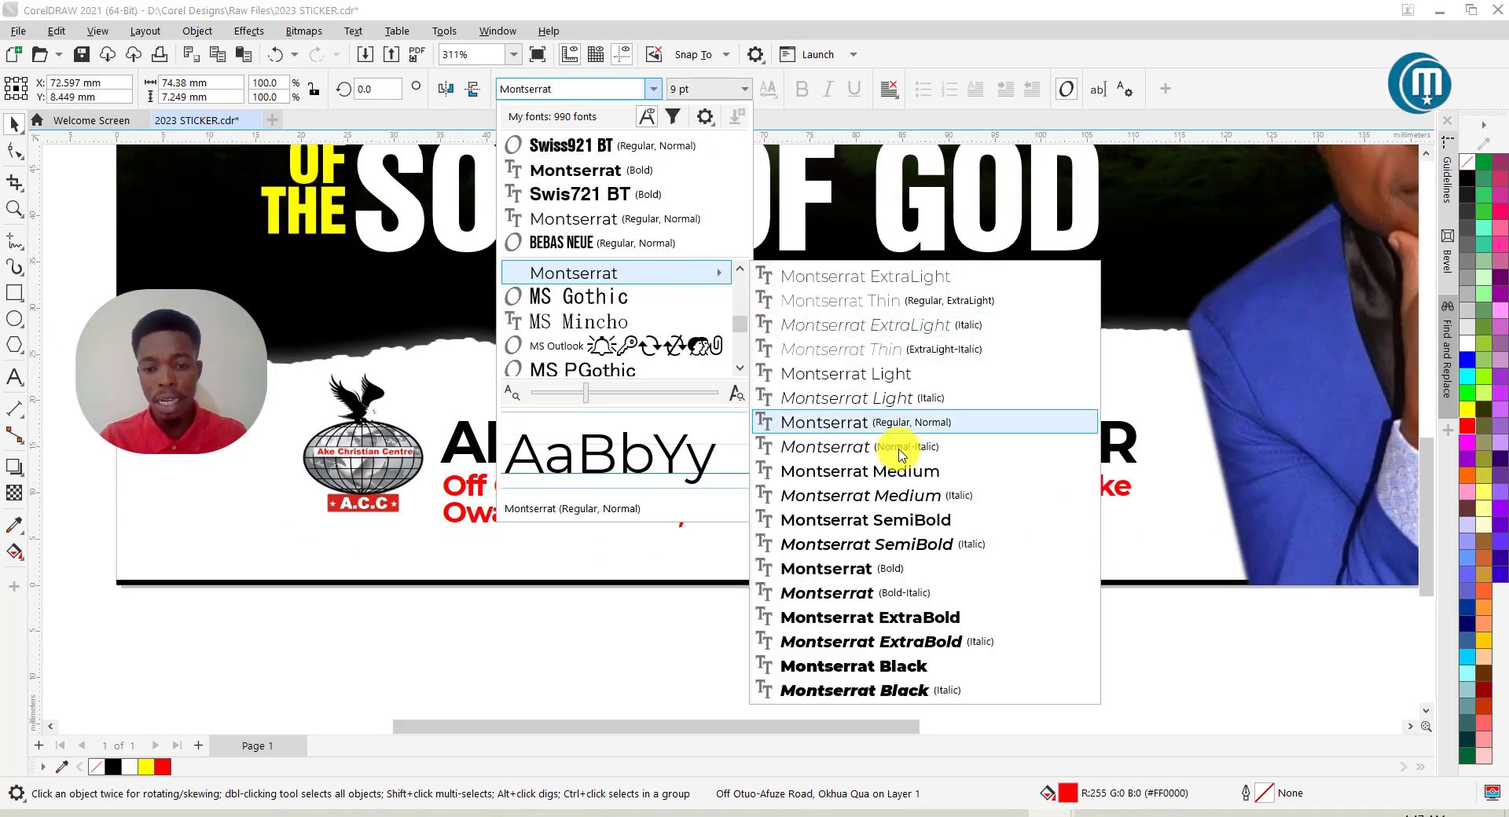
click(900, 493)
scroll(781, 540, up, 3)
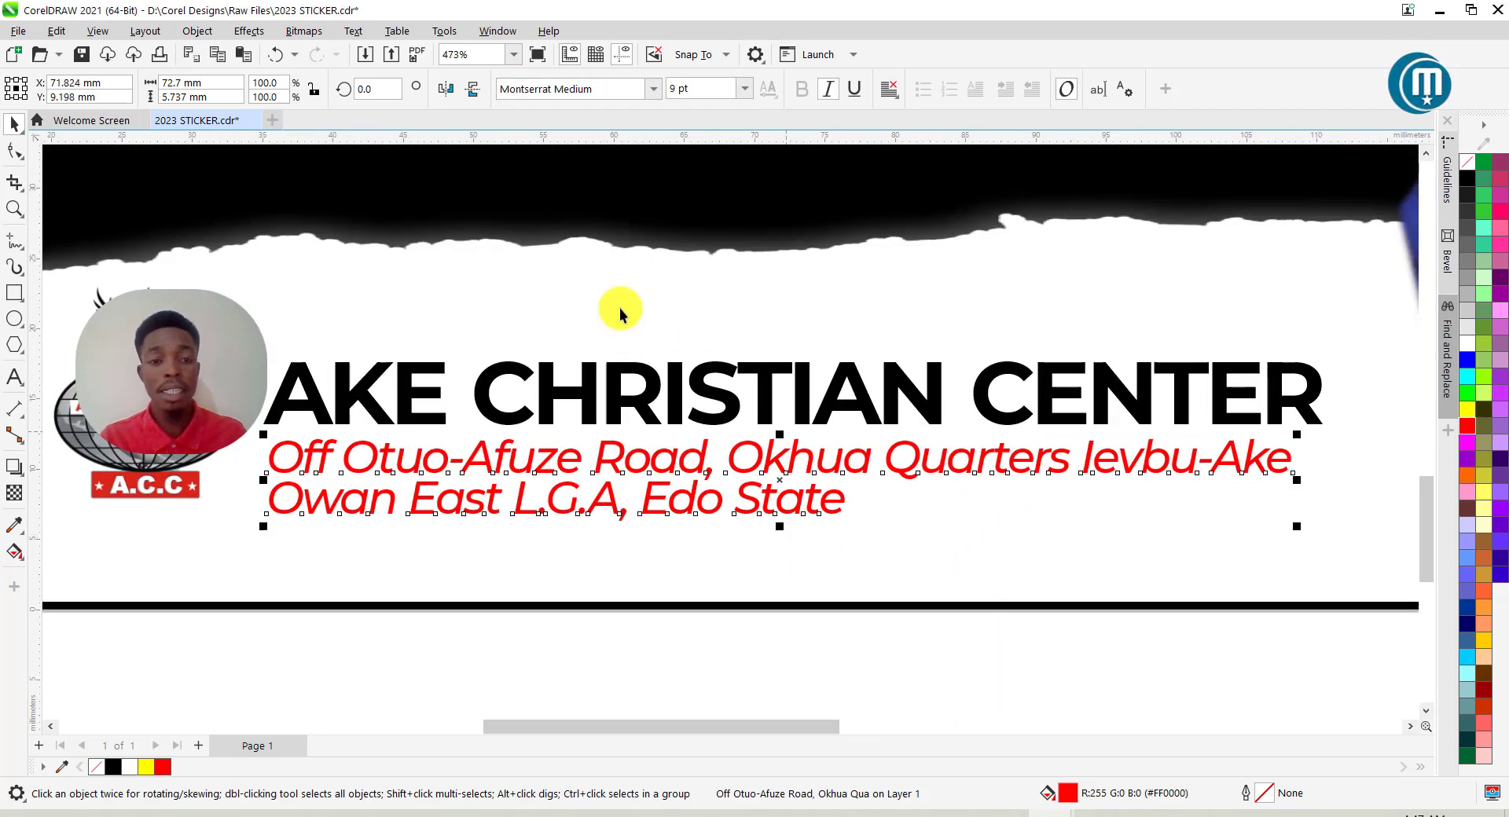
click(691, 92)
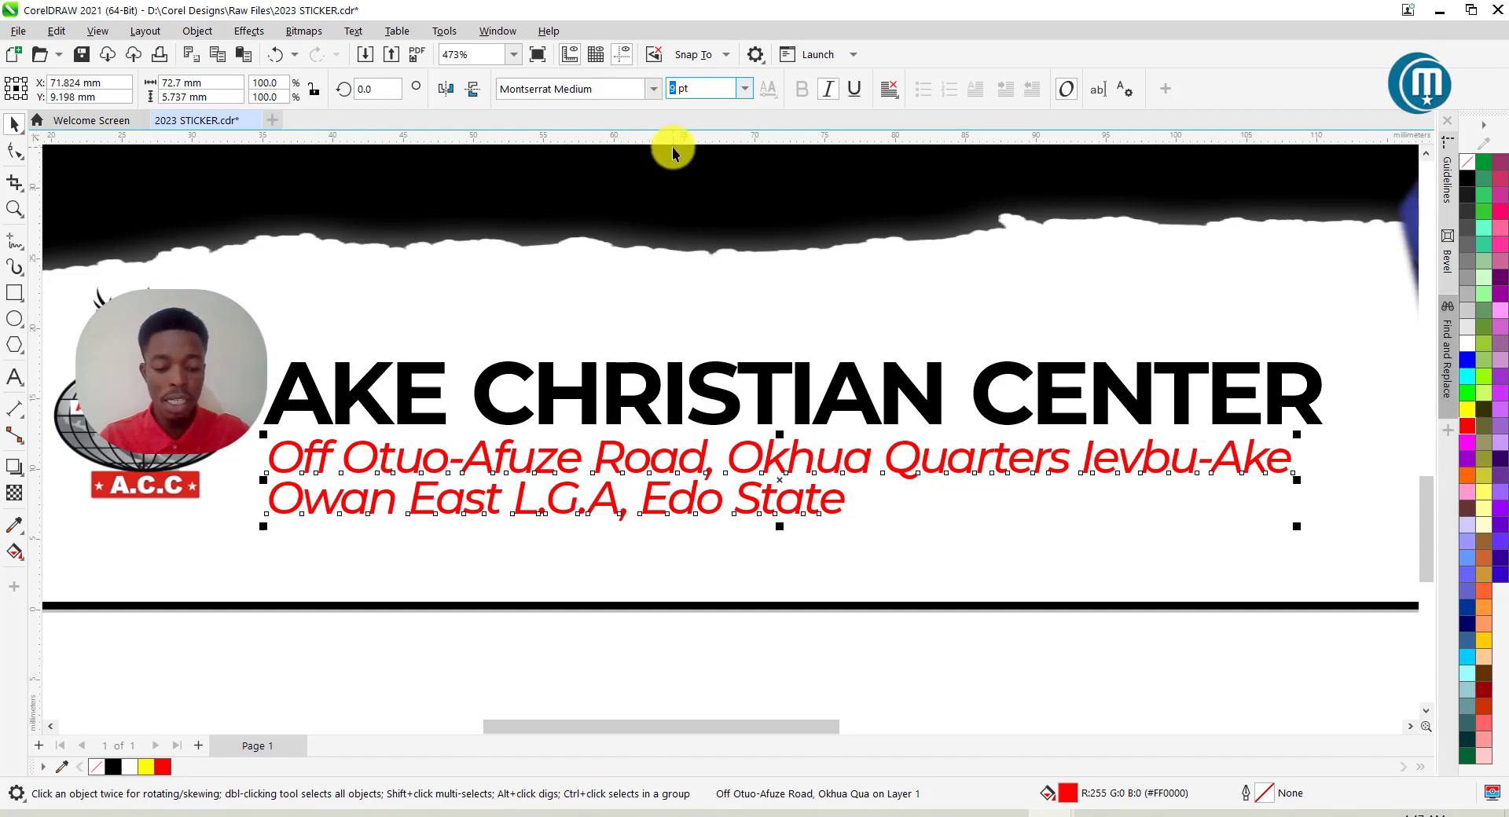
key(Return)
scroll(853, 434, down, 1)
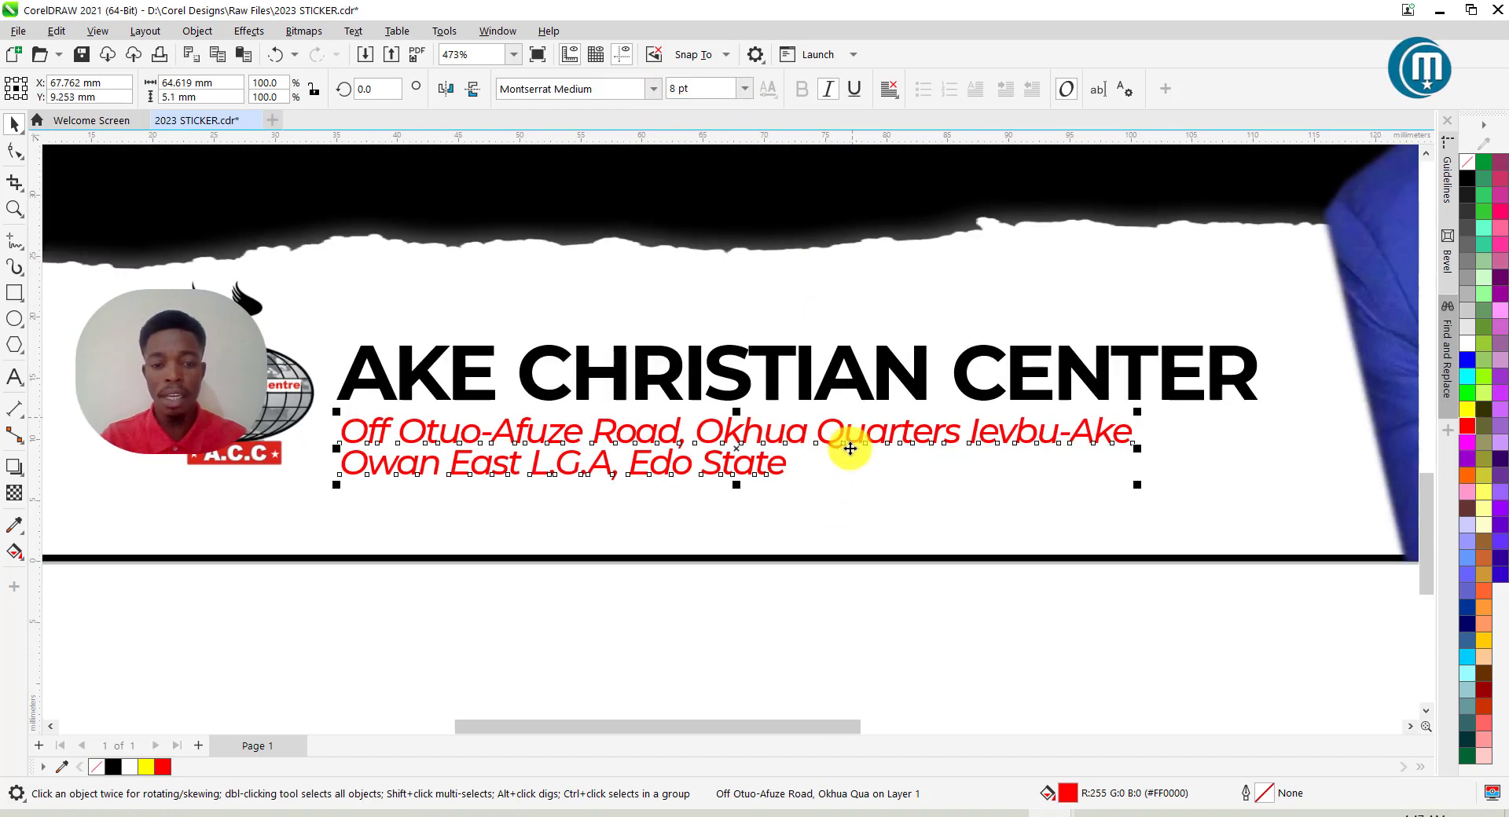
click(852, 605)
Enlarge the church logo slightly and nudge the logo and text lines left and up.
scroll(756, 482, down, 3)
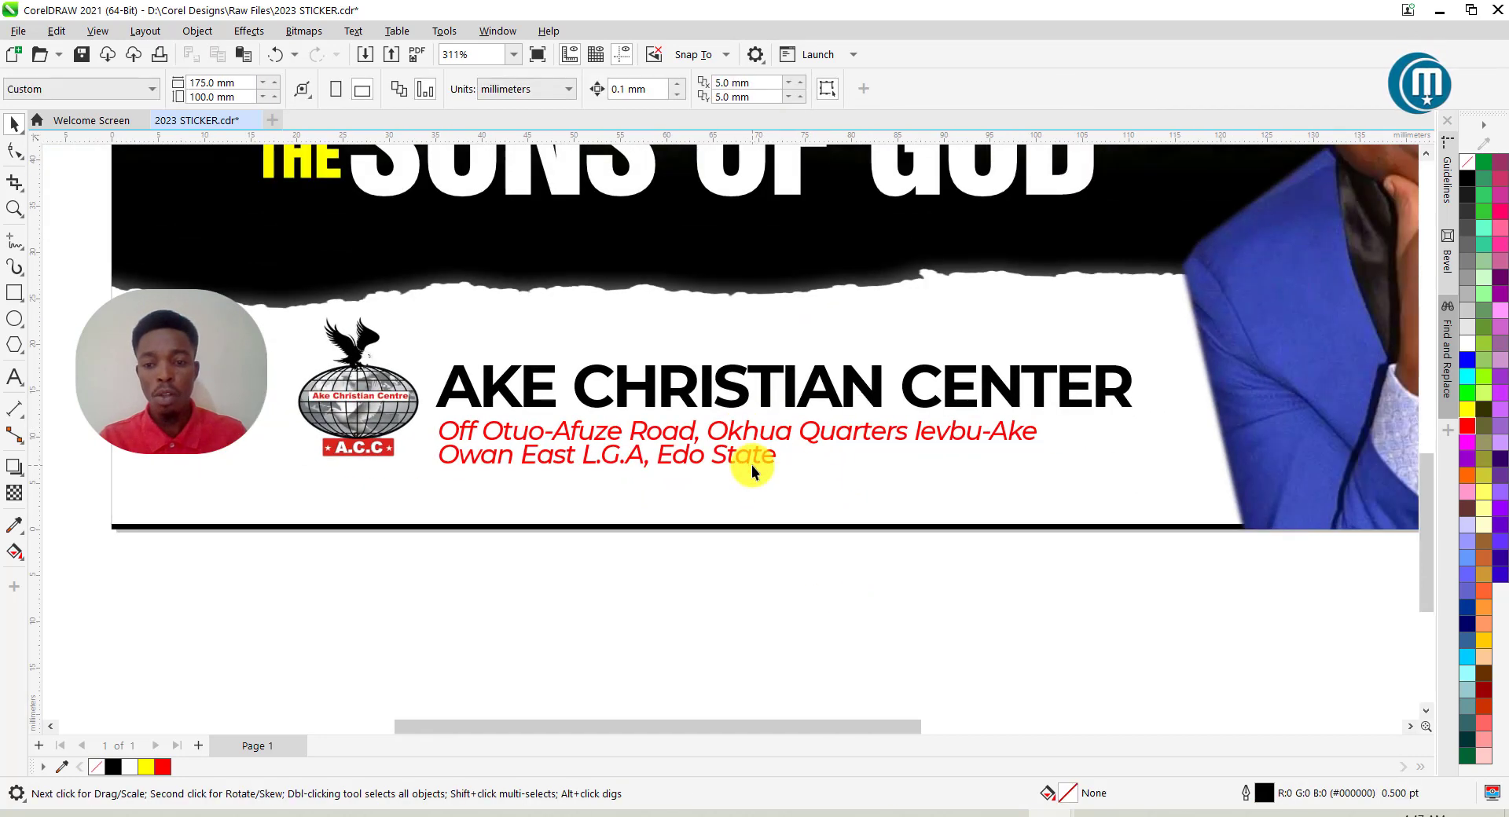
scroll(750, 464, down, 1)
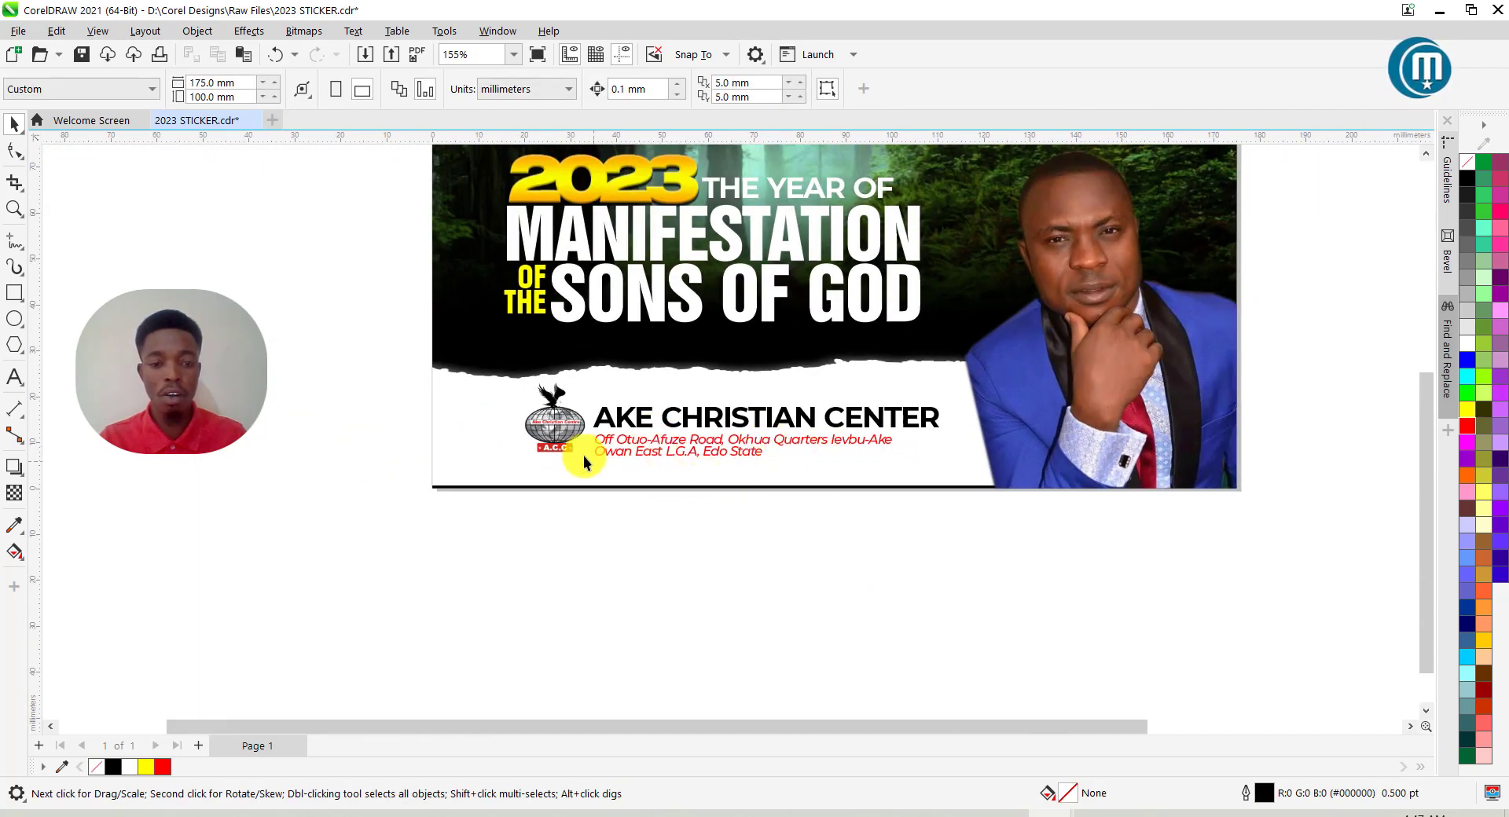
click(562, 427)
scroll(519, 478, up, 2)
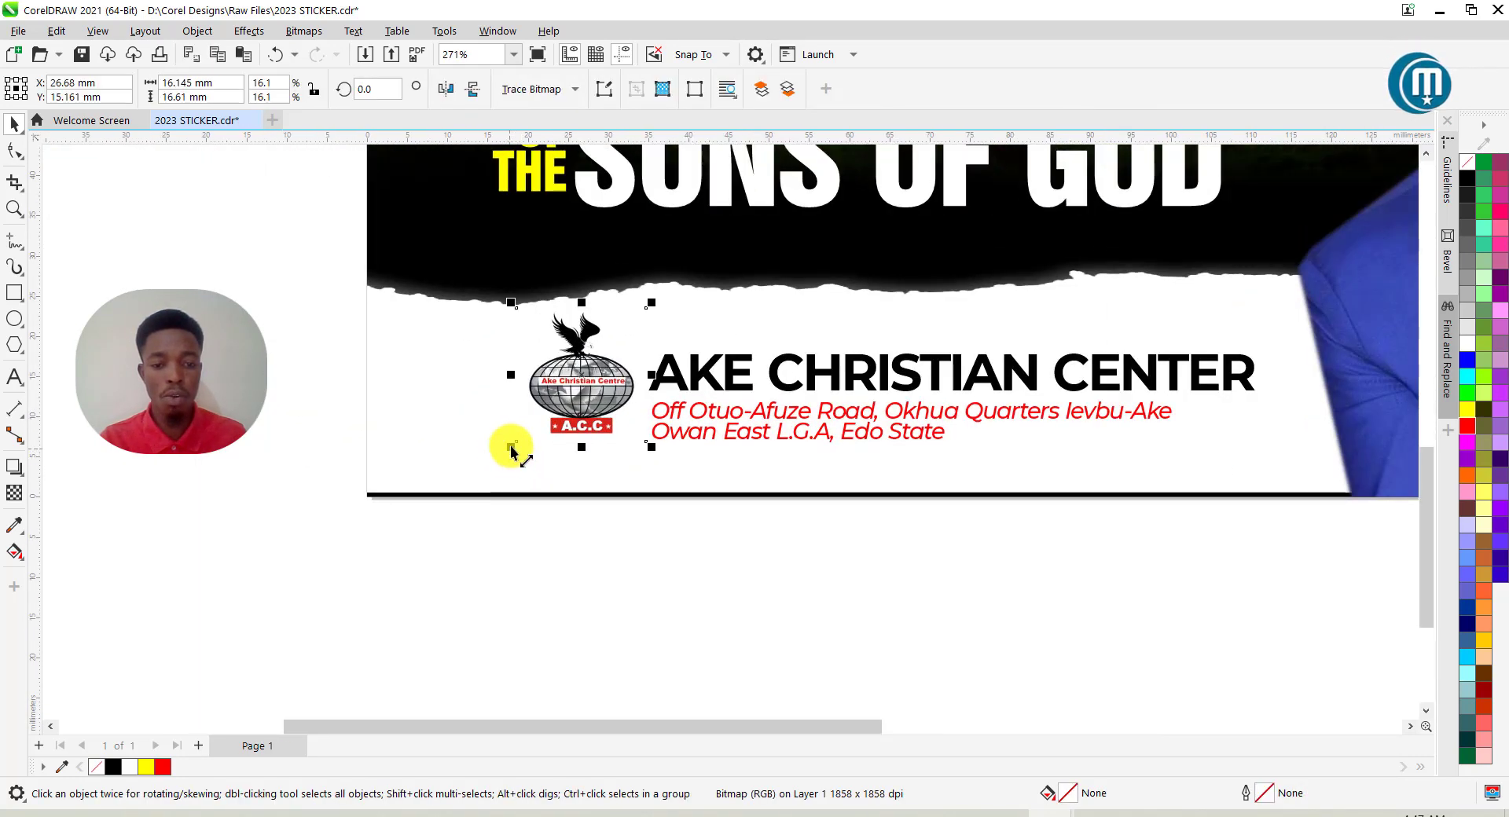
drag(512, 453, 500, 455)
scroll(519, 452, down, 1)
drag(1154, 595, 389, 280)
key(Left)
key(Left)
key(Left)
key(Left)
key(Up)
key(Up)
key(Up)
key(Left)
key(Left)
key(Left)
key(Left)
key(Left)
key(Left)
key(Left)
key(Left)
key(Left)
key(Left)
key(Left)
key(Left)
key(Left)
key(Left)
key(Left)
key(Left)
key(Left)
key(Left)
key(Left)
key(Left)
key(Left)
key(Left)
key(Left)
key(Left)
key(Left)
key(Left)
key(Left)
key(Left)
key(Left)
key(Left)
key(Left)
key(Left)
key(Left)
key(Left)
key(Left)
key(Left)
key(Left)
key(Left)
key(Left)
key(Left)
key(Left)
key(Left)
key(Left)
key(Left)
key(Left)
key(Left)
key(Left)
key(Left)
key(Left)
key(Left)
key(Left)
key(Left)
key(Left)
key(Left)
key(Left)
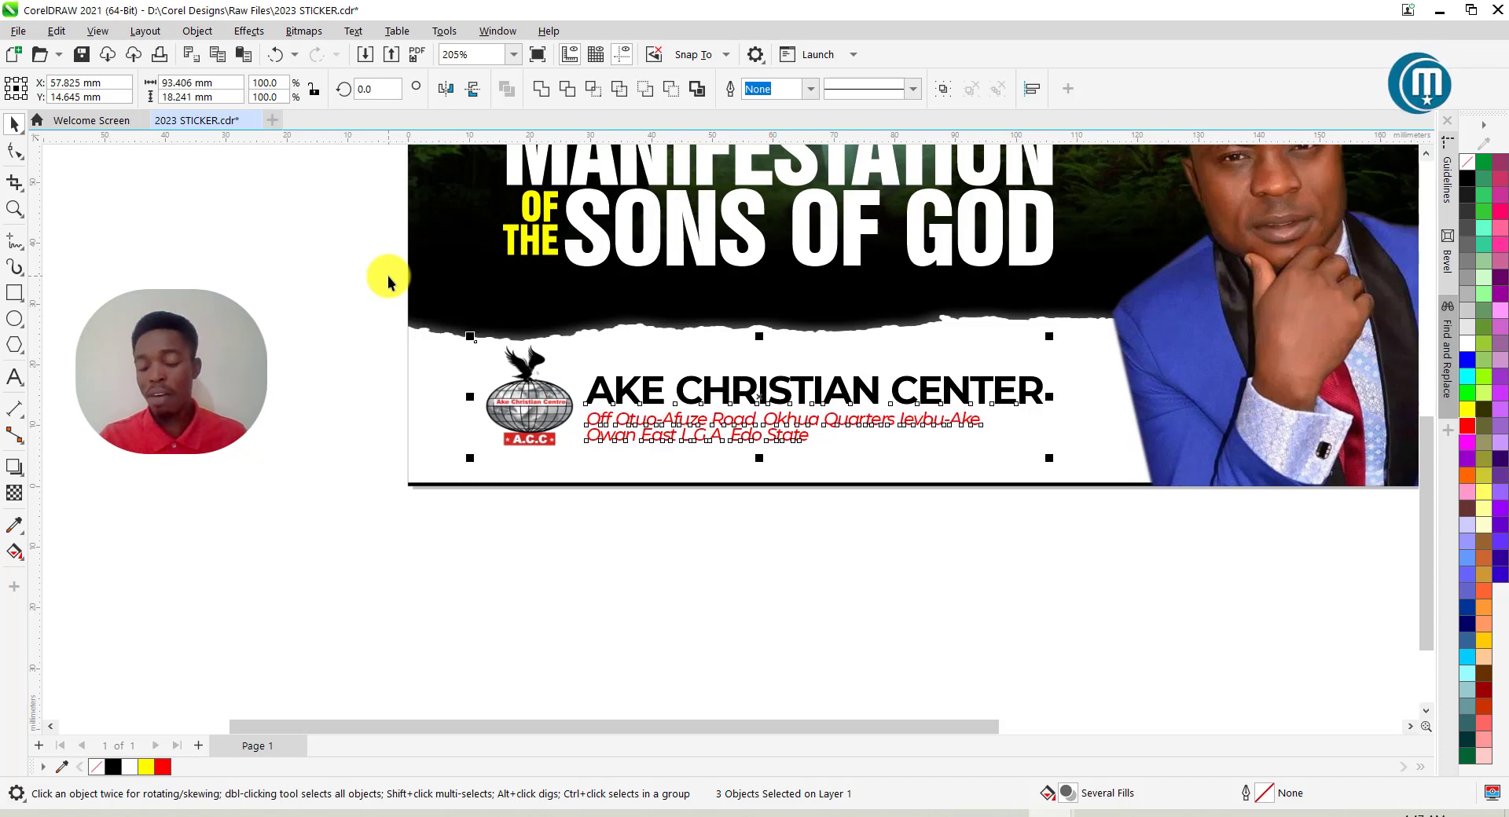
Nudge the headline text block slightly left.
scroll(464, 447, down, 2)
scroll(519, 525, down, 2)
drag(390, 276, 723, 426)
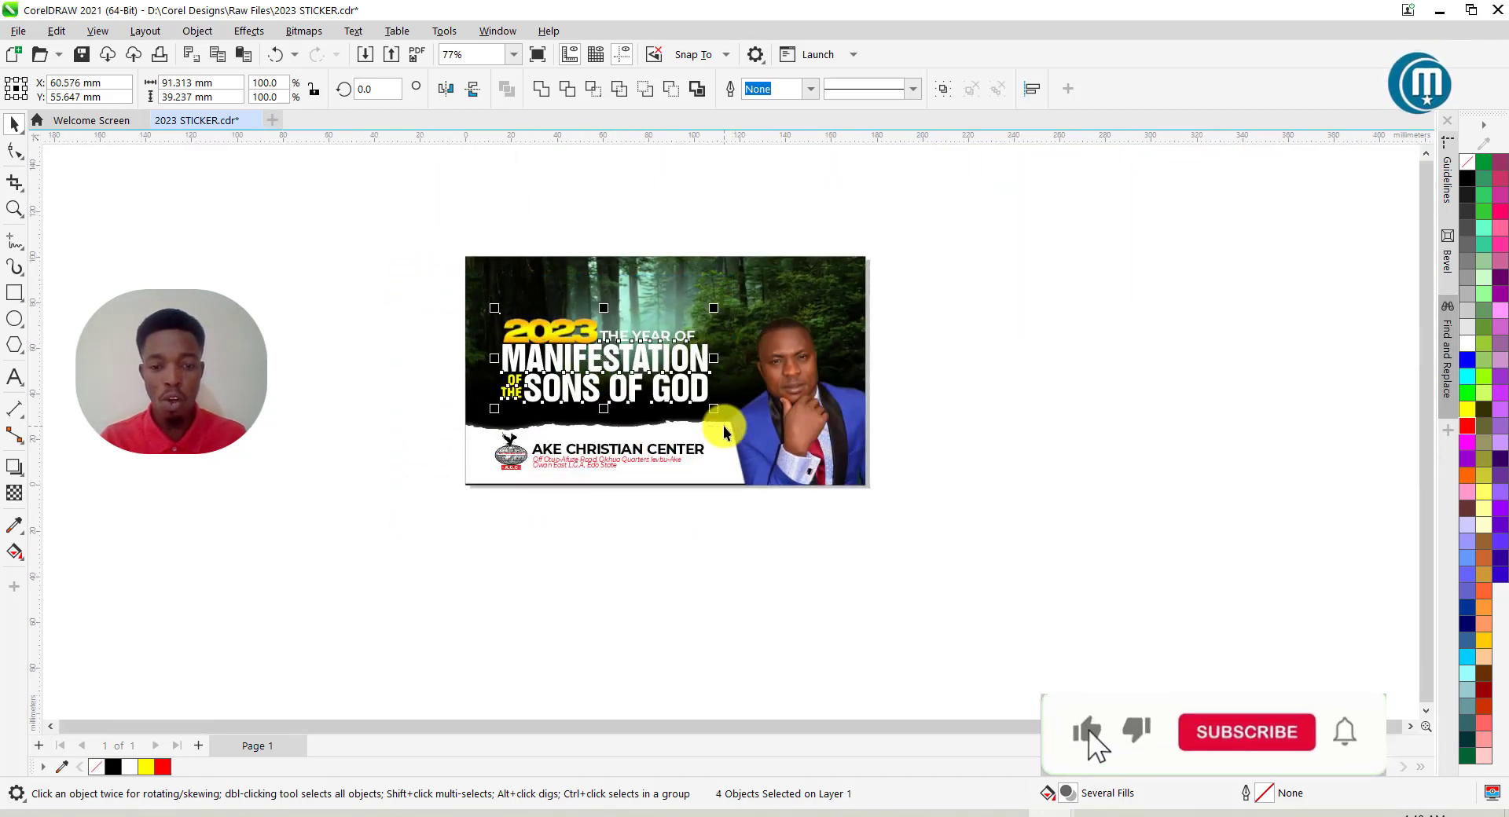
key(Left)
key(Left)
key(Left)
key(Left)
key(Left)
key(Left)
key(Left)
key(Left)
key(Left)
key(Left)
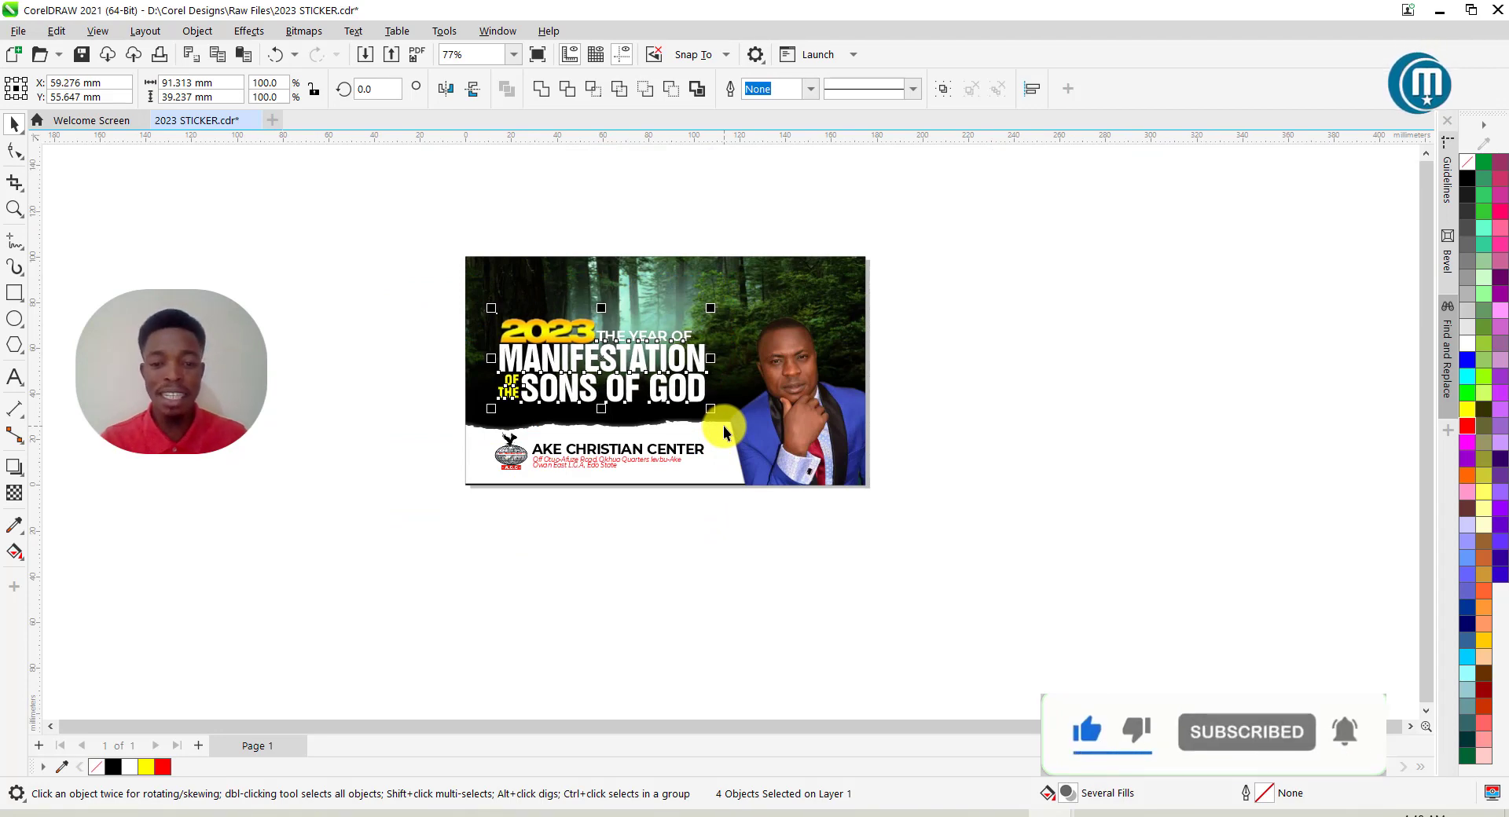
Add a vertical guide near the left edge and line the church logo up with it.
scroll(601, 442, up, 3)
drag(267, 395, 936, 625)
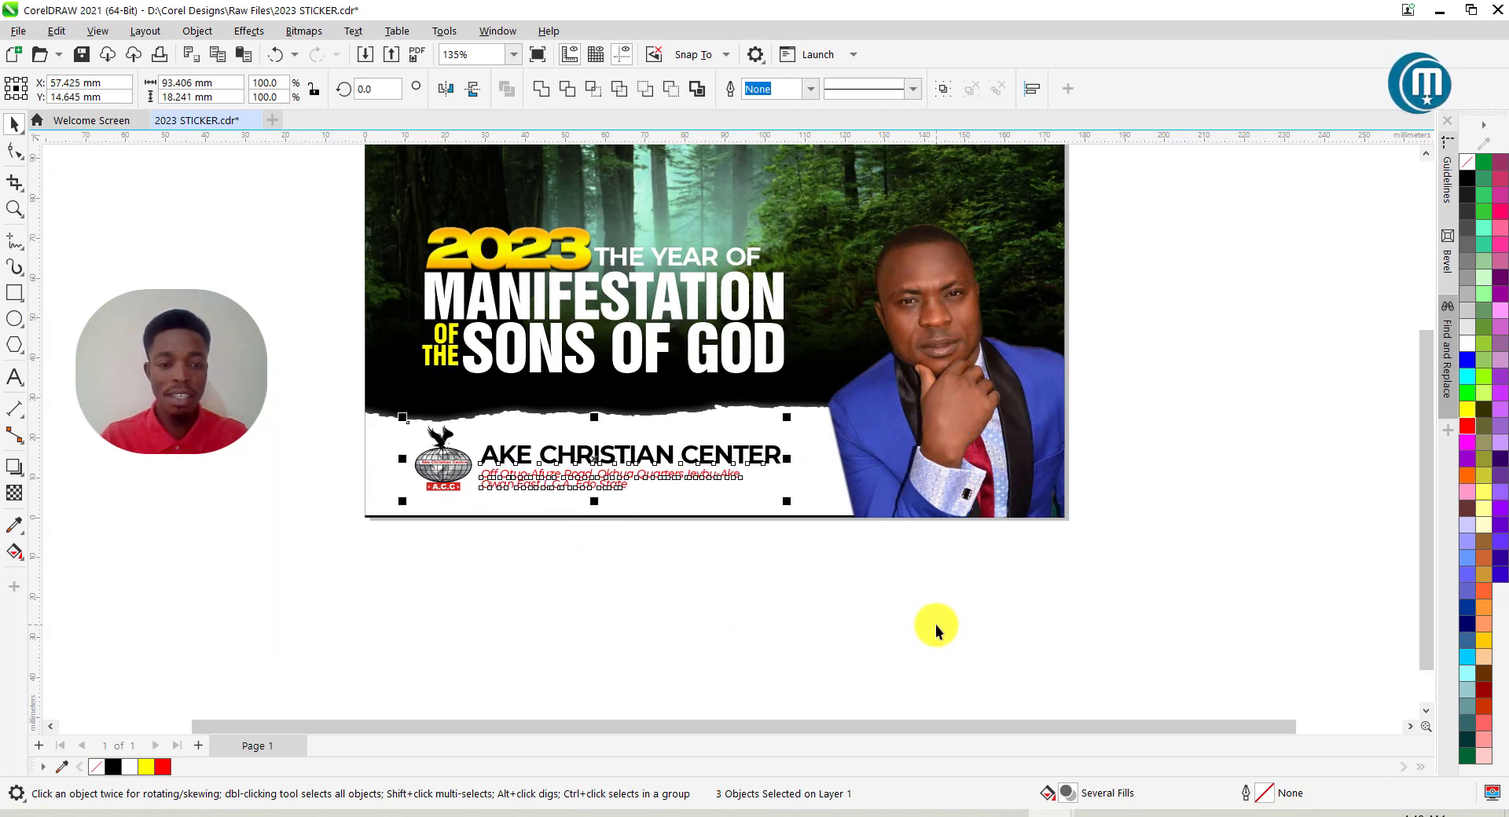
key(Escape)
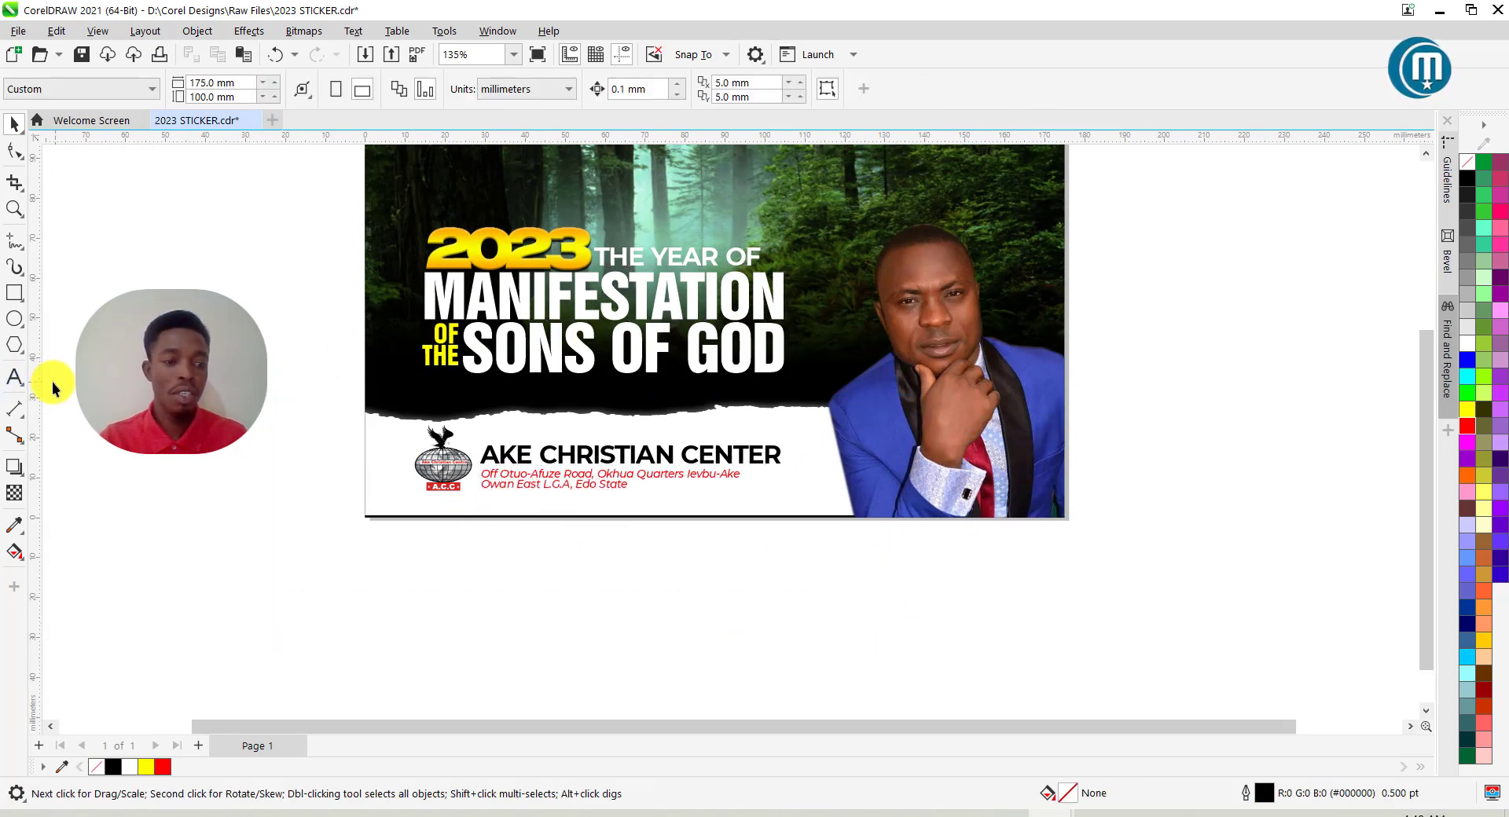
drag(36, 389, 422, 436)
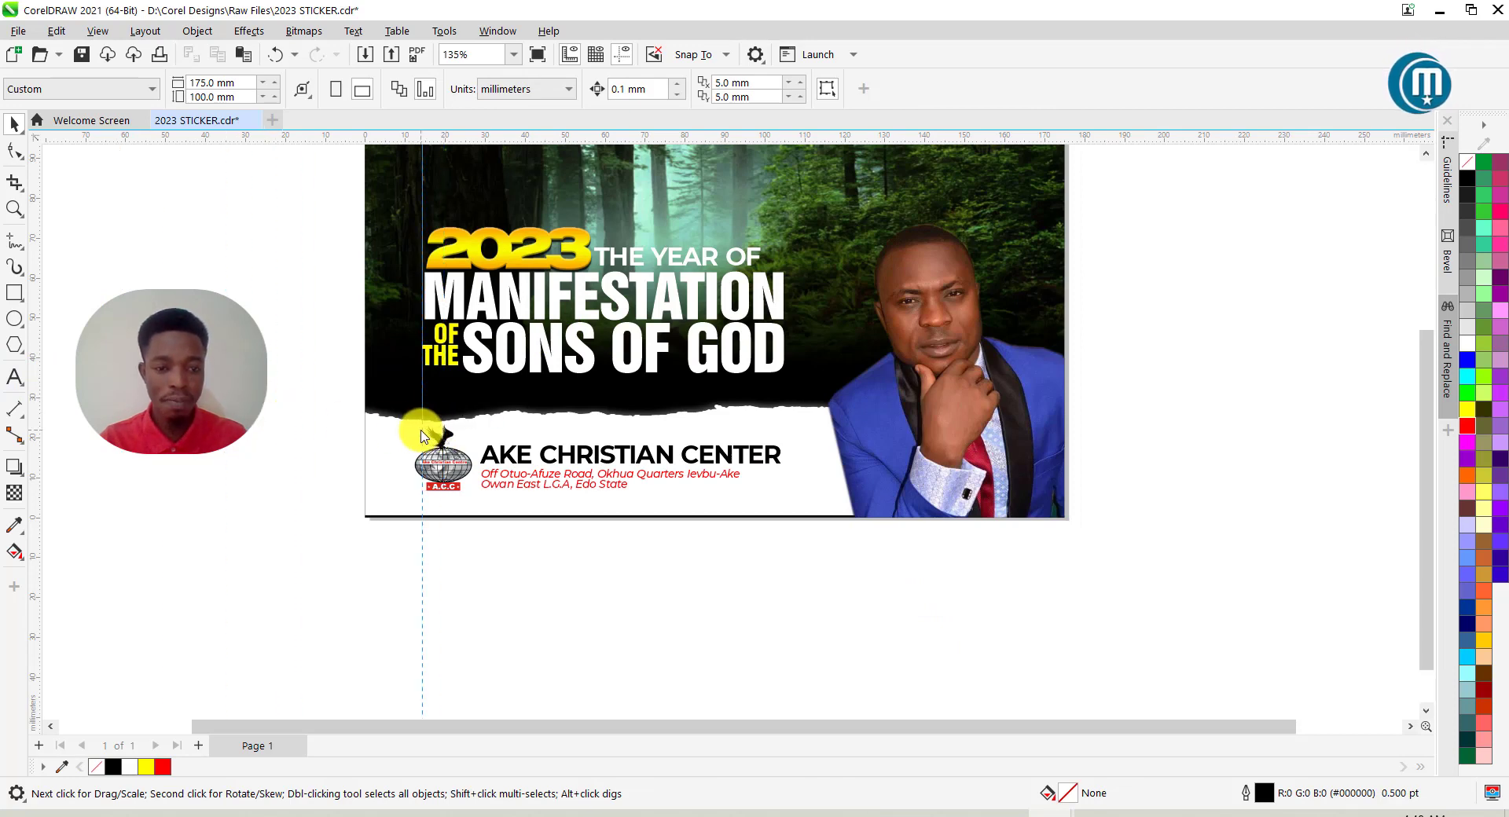
click(422, 436)
scroll(423, 437, up, 3)
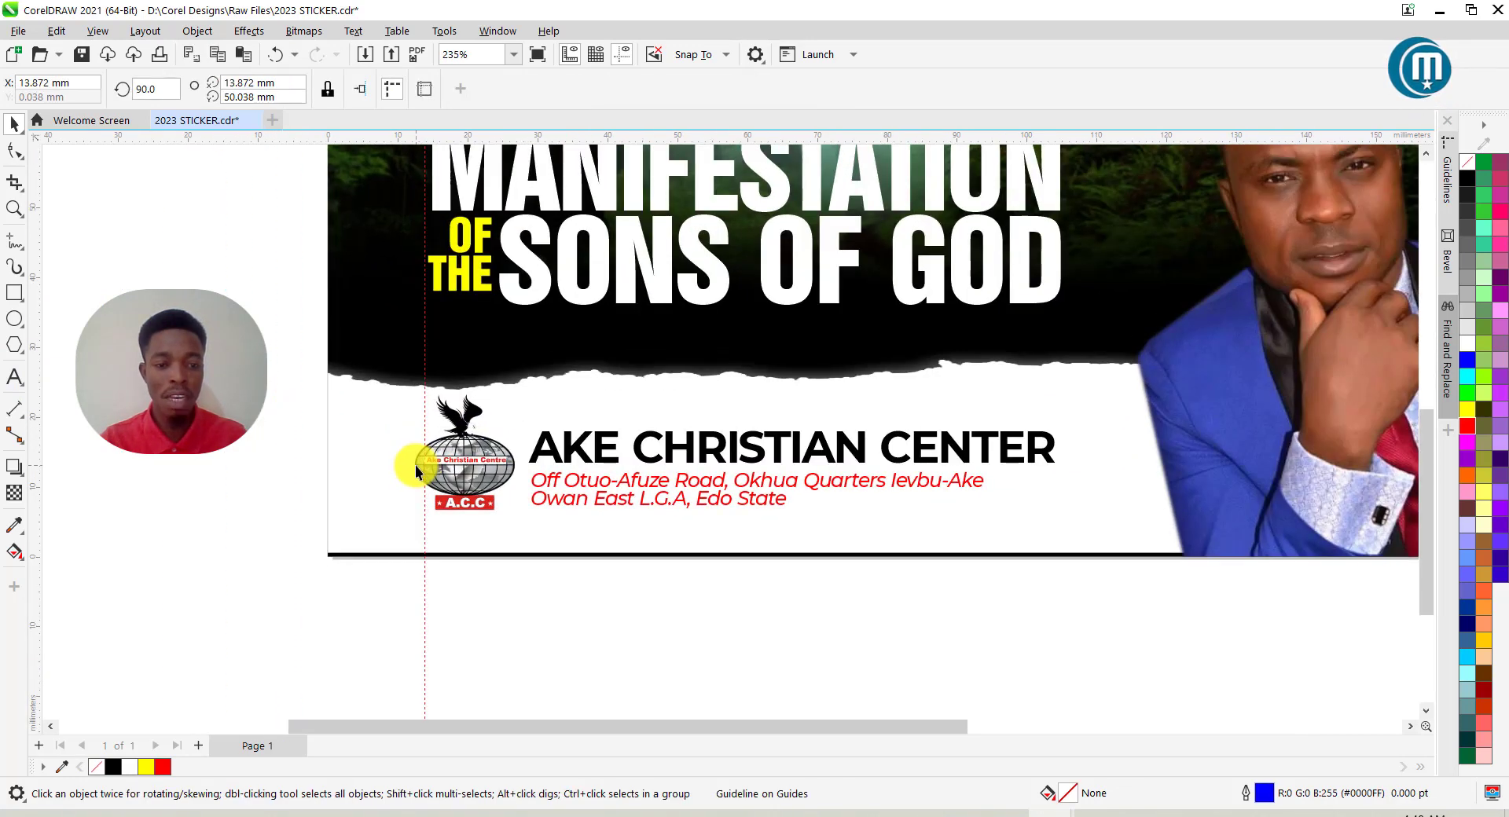
drag(445, 461, 455, 467)
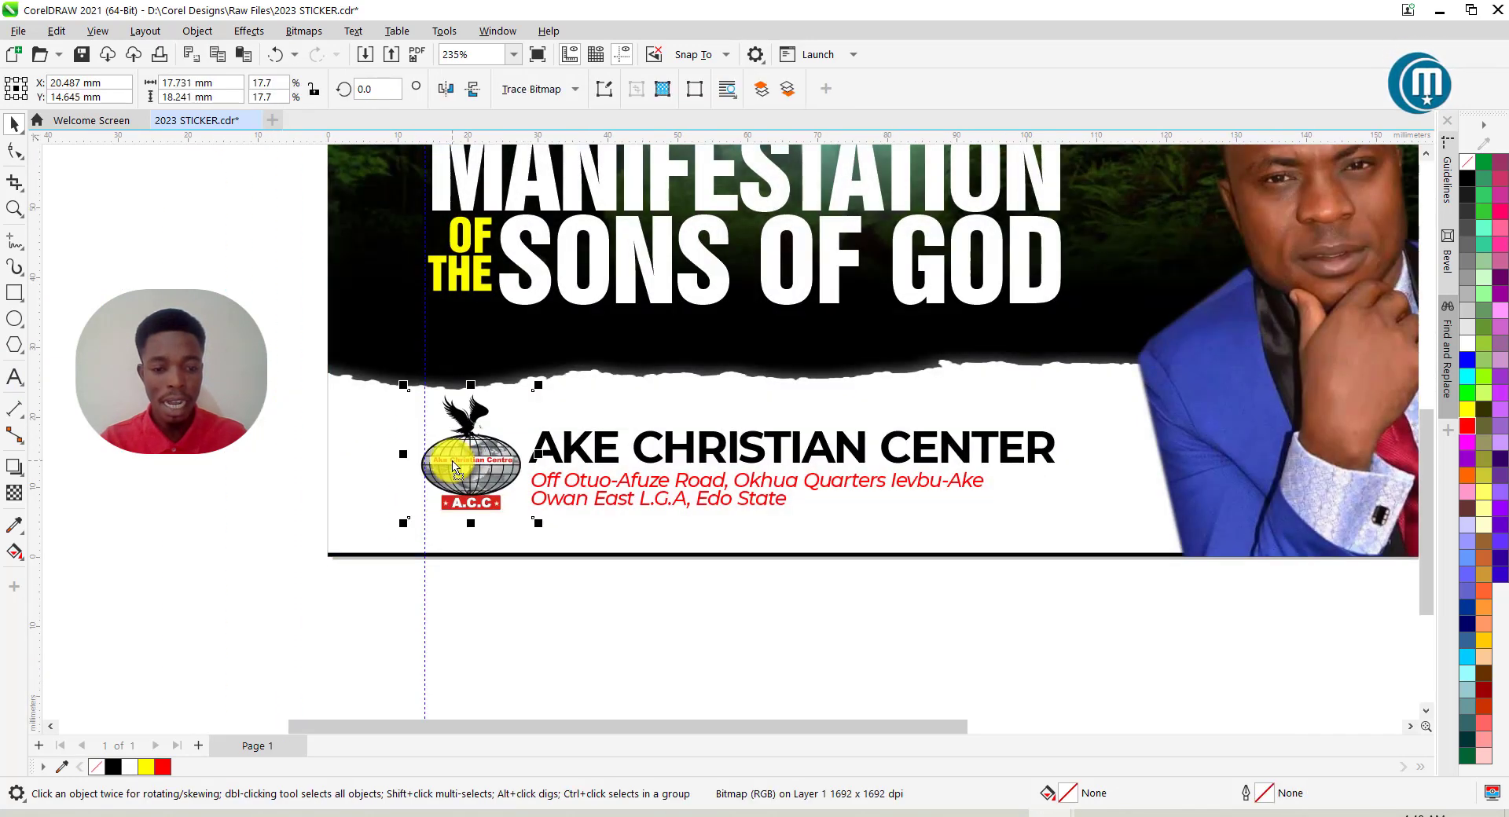
click(452, 462)
Shift the headline block left to the guide and save 2023 STICKER.cdr.
scroll(440, 491, down, 1)
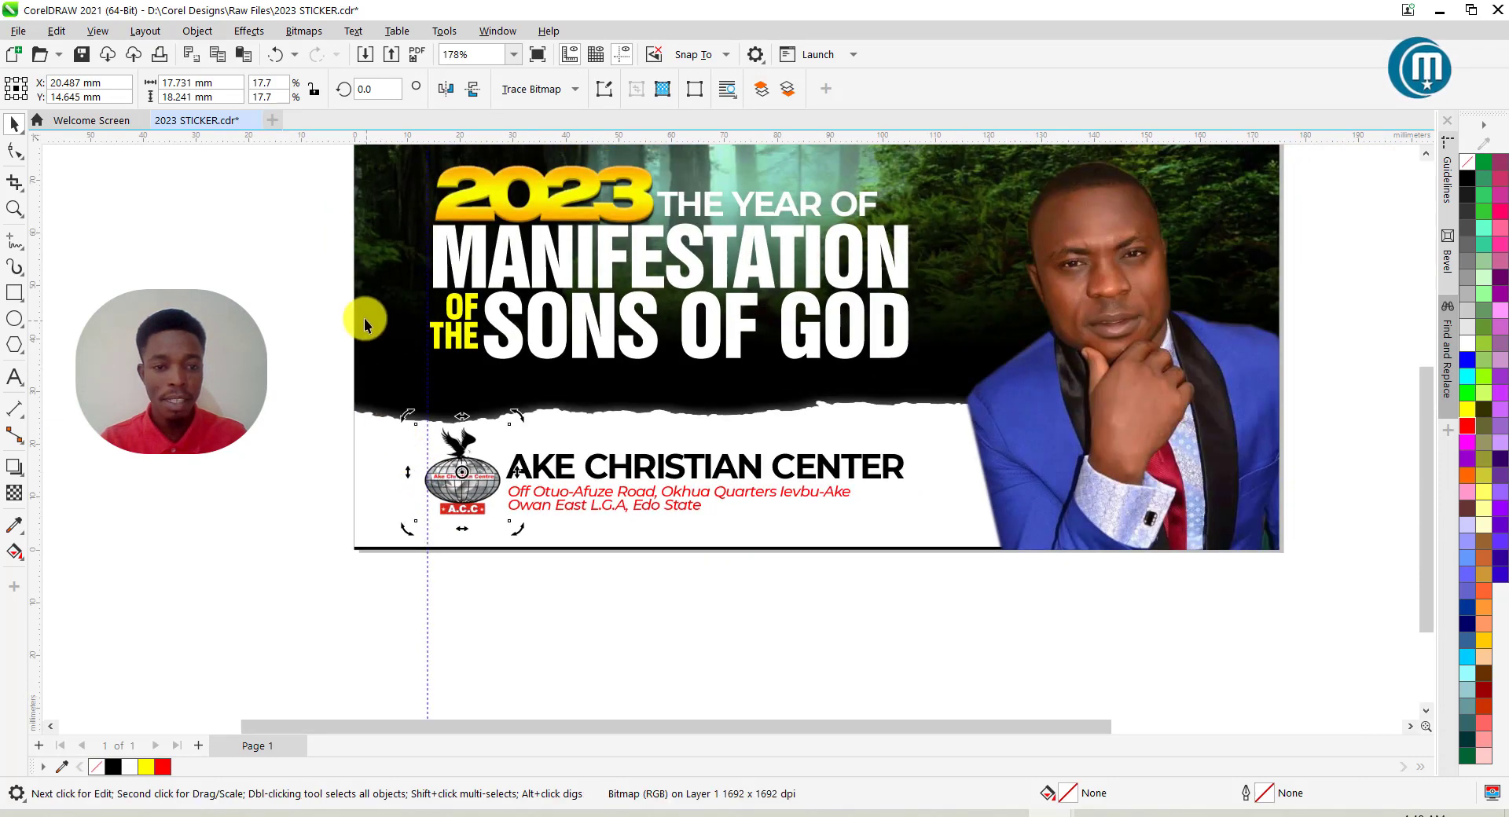
scroll(322, 349, down, 2)
drag(305, 180, 864, 387)
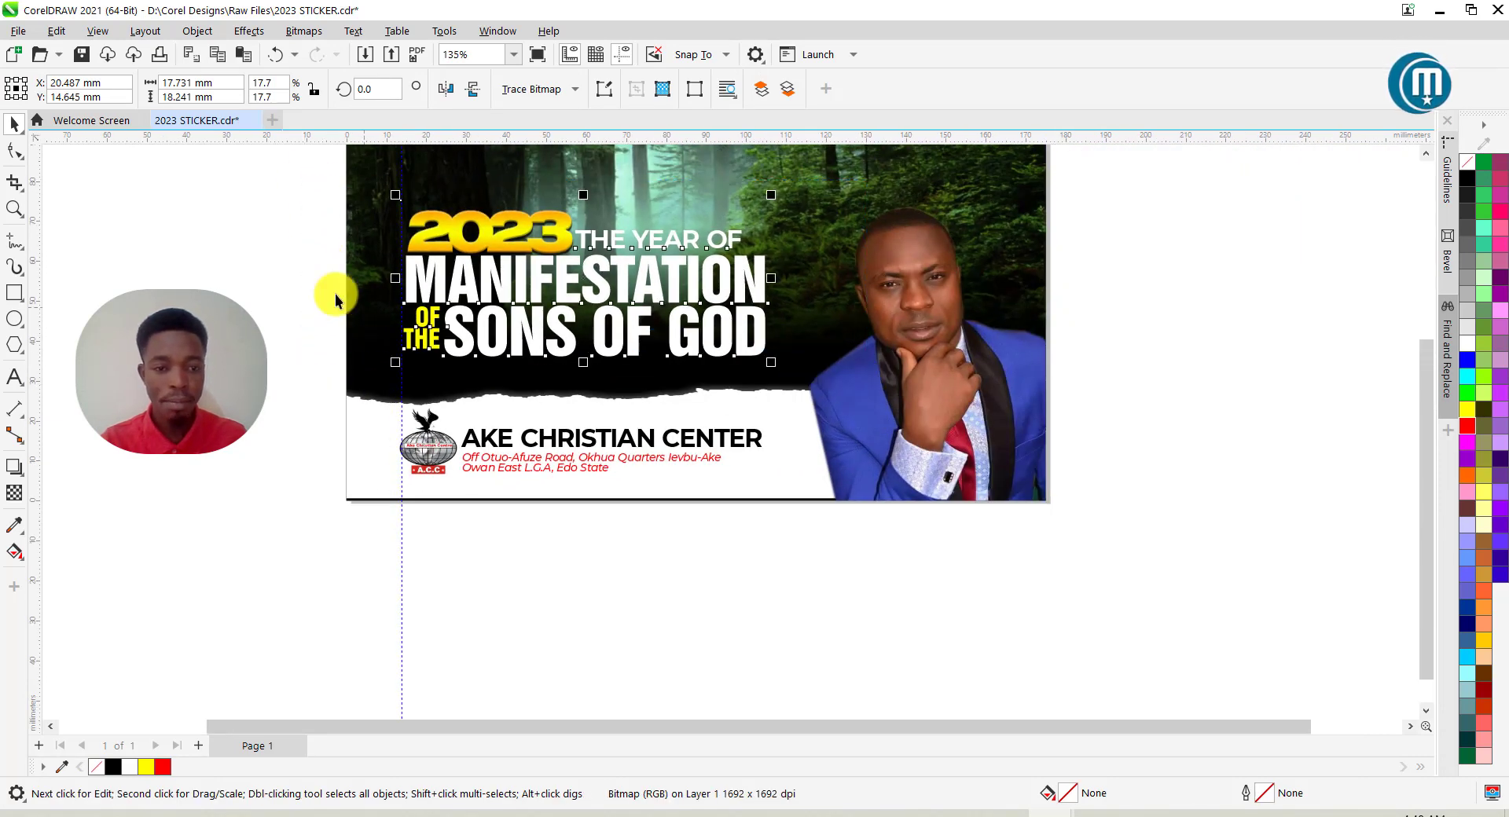
scroll(308, 289, up, 3)
drag(511, 278, 505, 279)
click(245, 302)
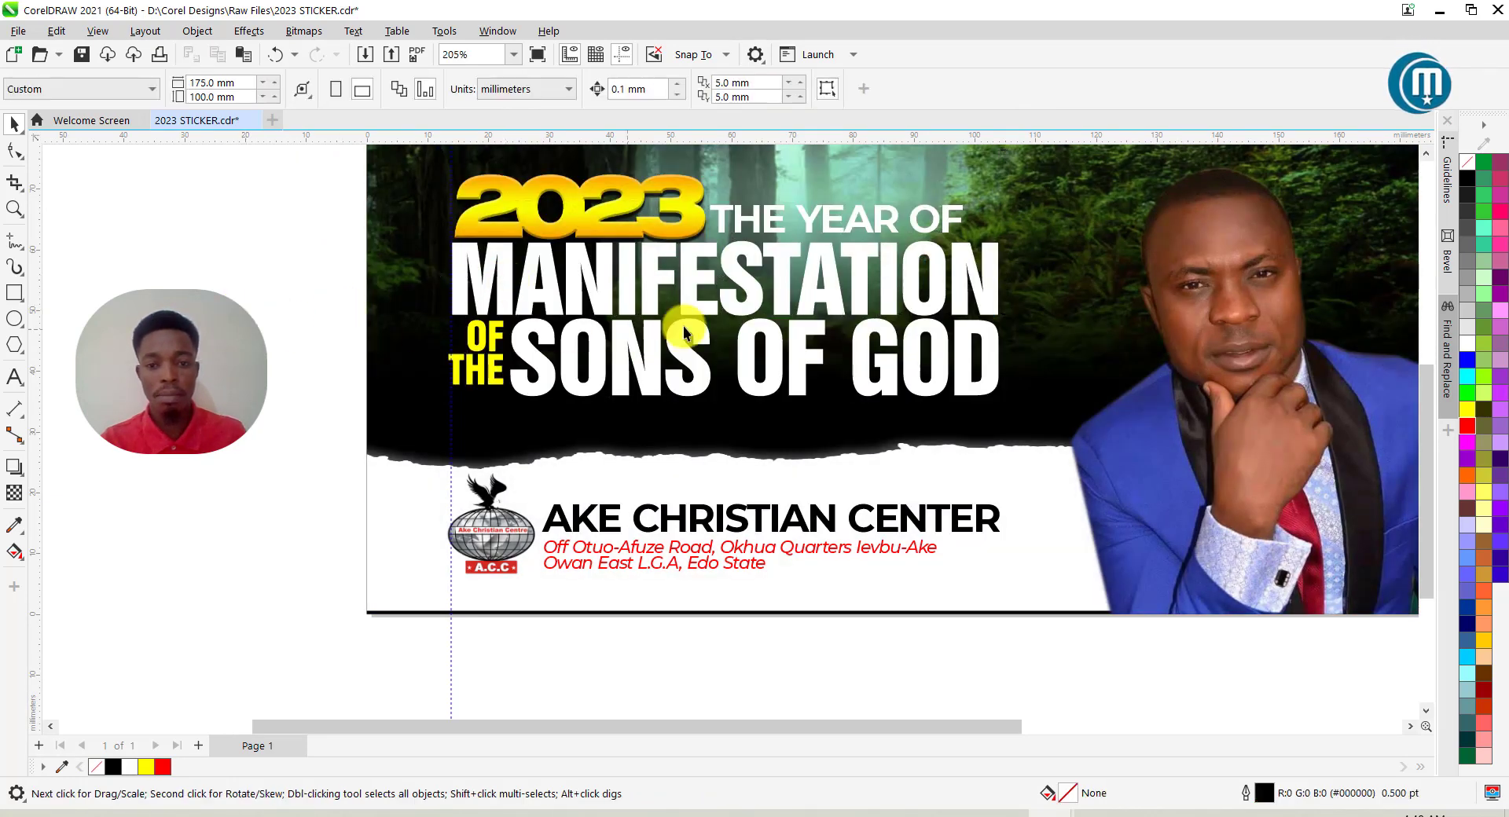
scroll(747, 377, down, 1)
key(ctrl+s)
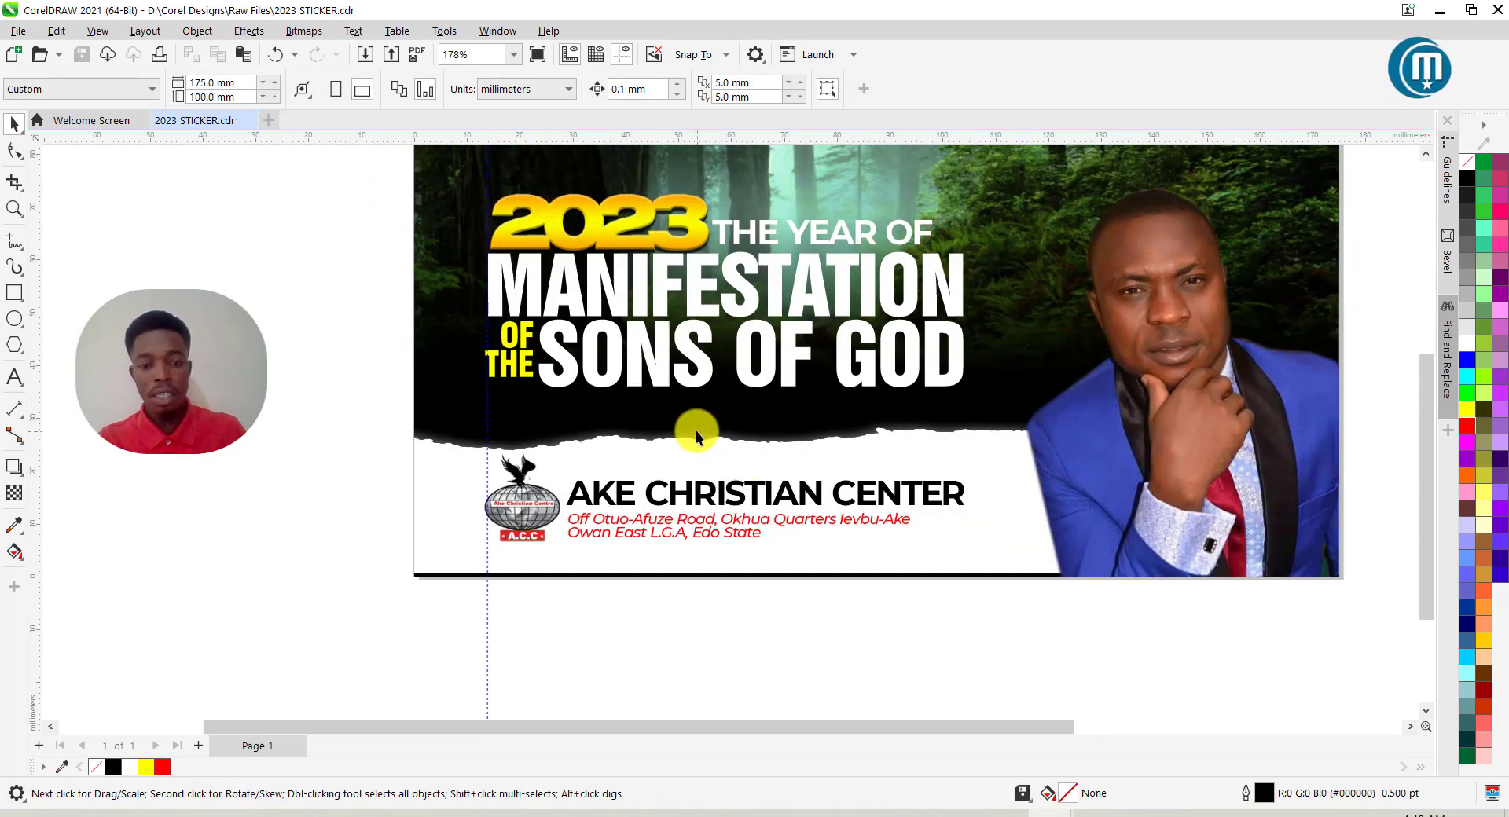
Draw a red rectangle with no outline below SONS OF GOD.
click(15, 293)
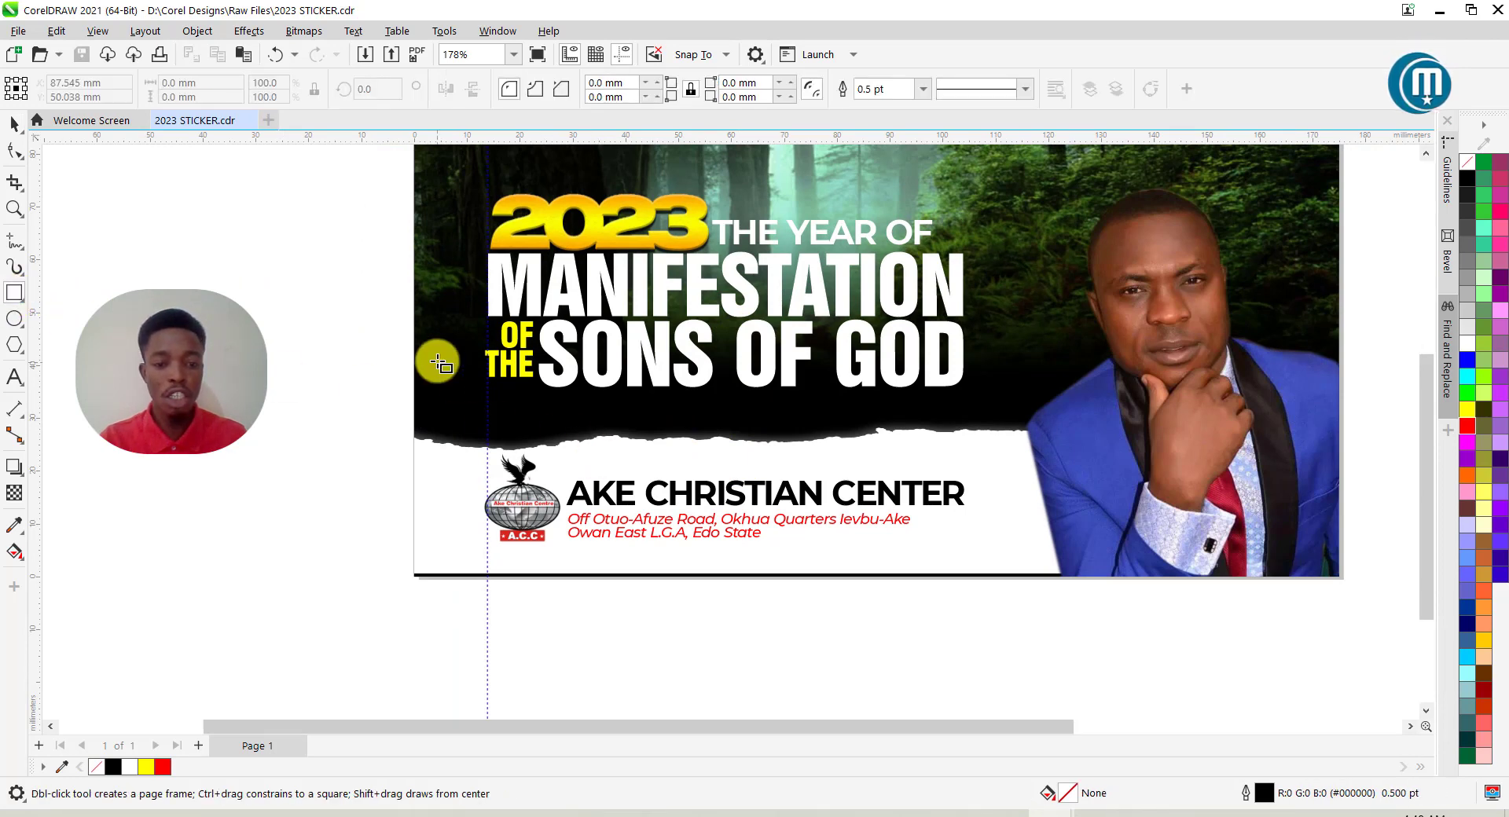
drag(490, 394, 638, 427)
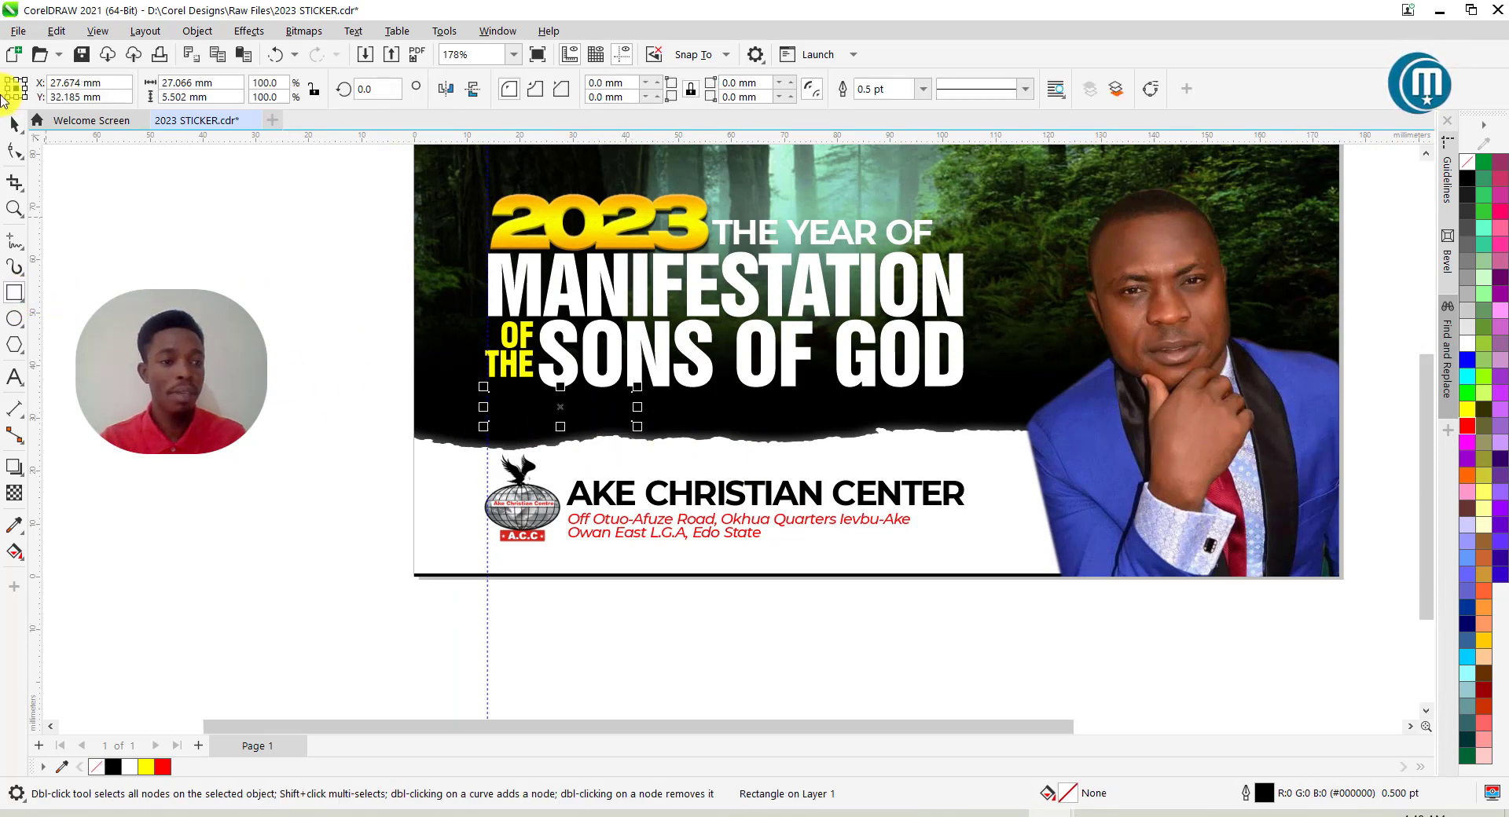
click(15, 123)
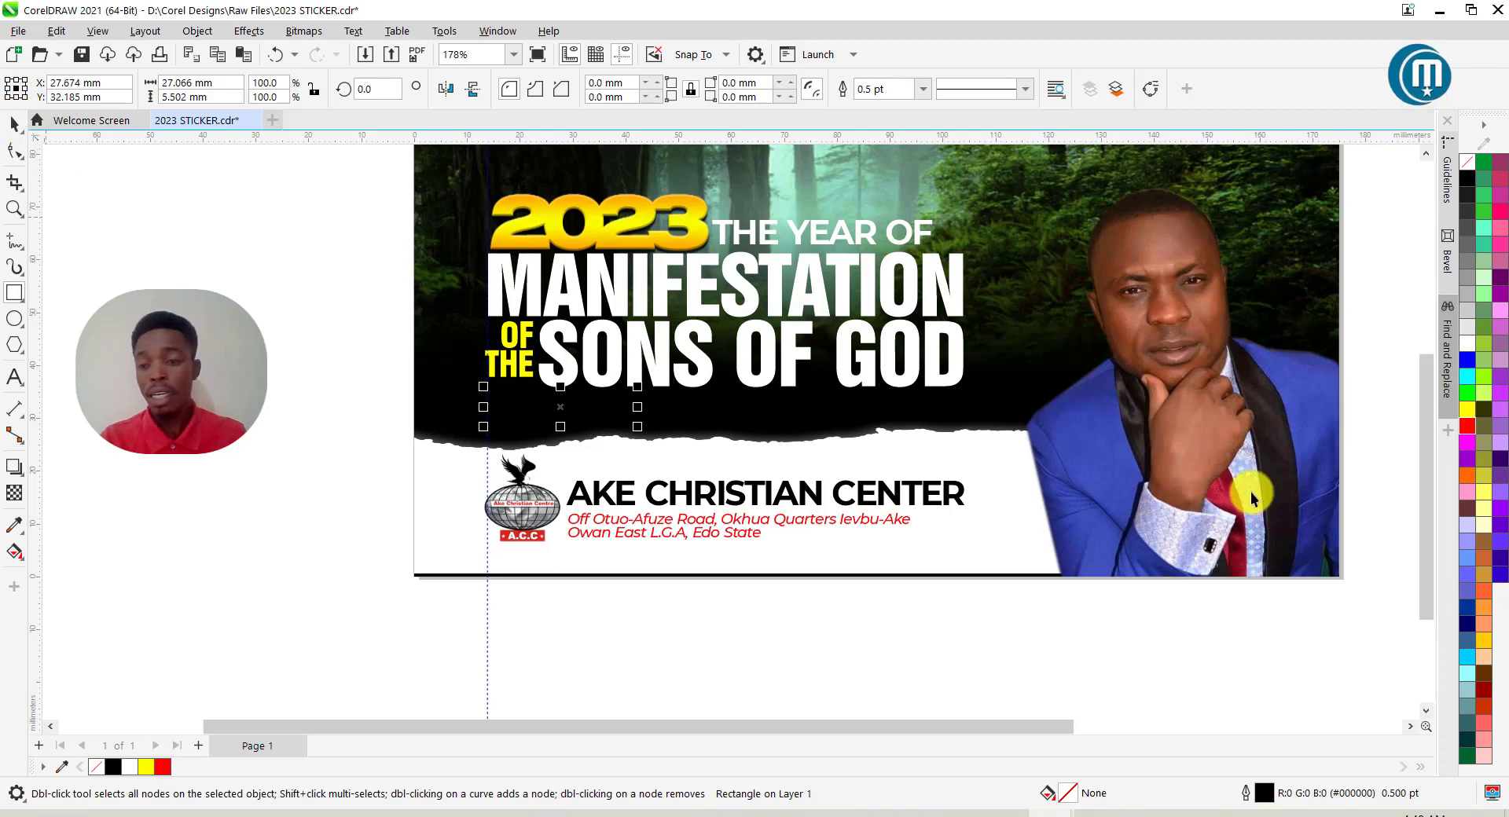
click(1467, 425)
scroll(488, 397, up, 2)
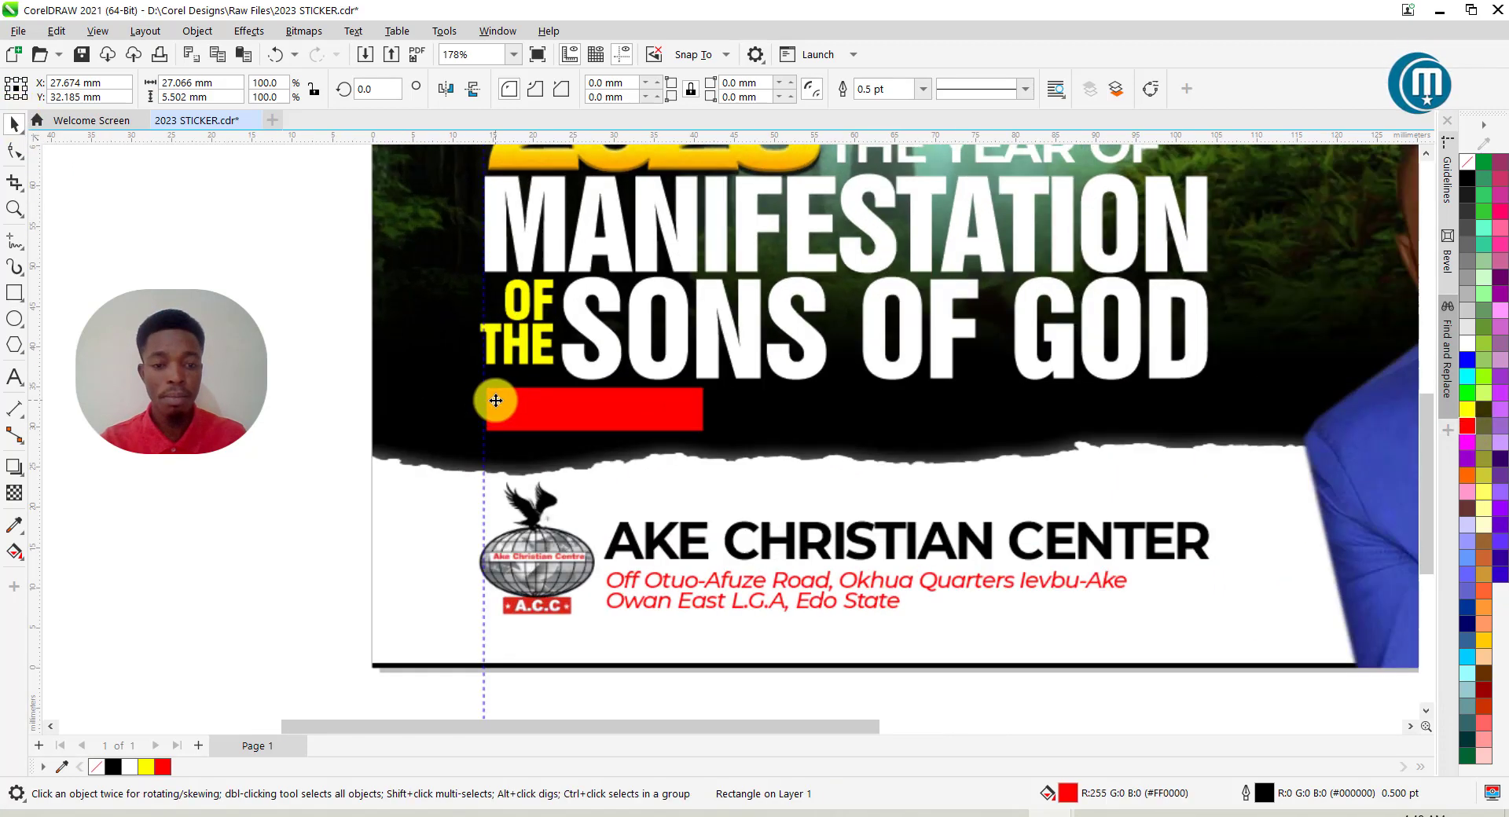
click(922, 89)
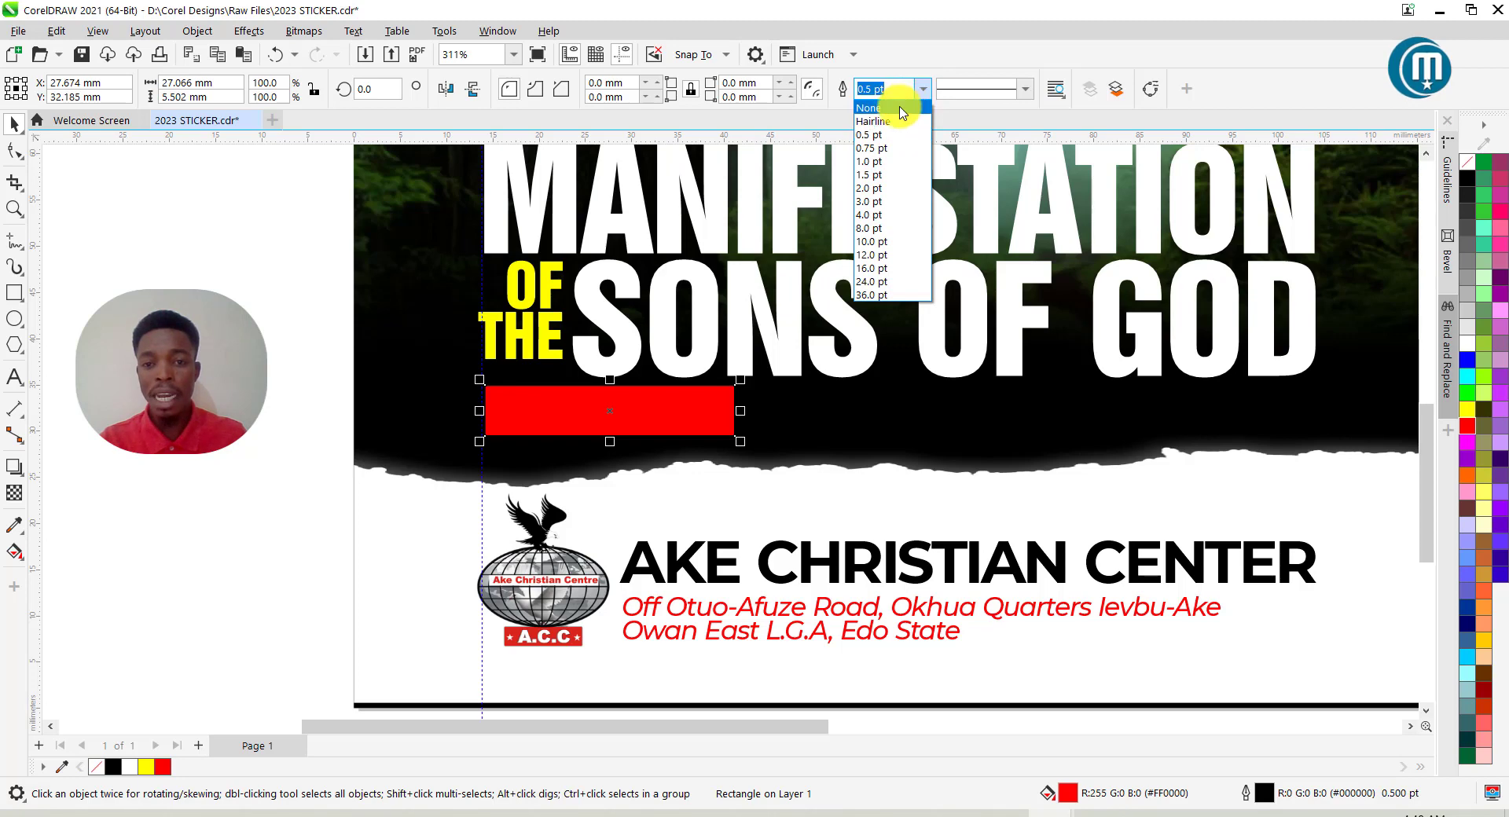
click(900, 103)
Round the red bar's corners to 2.751 mm with the Shape tool.
click(15, 154)
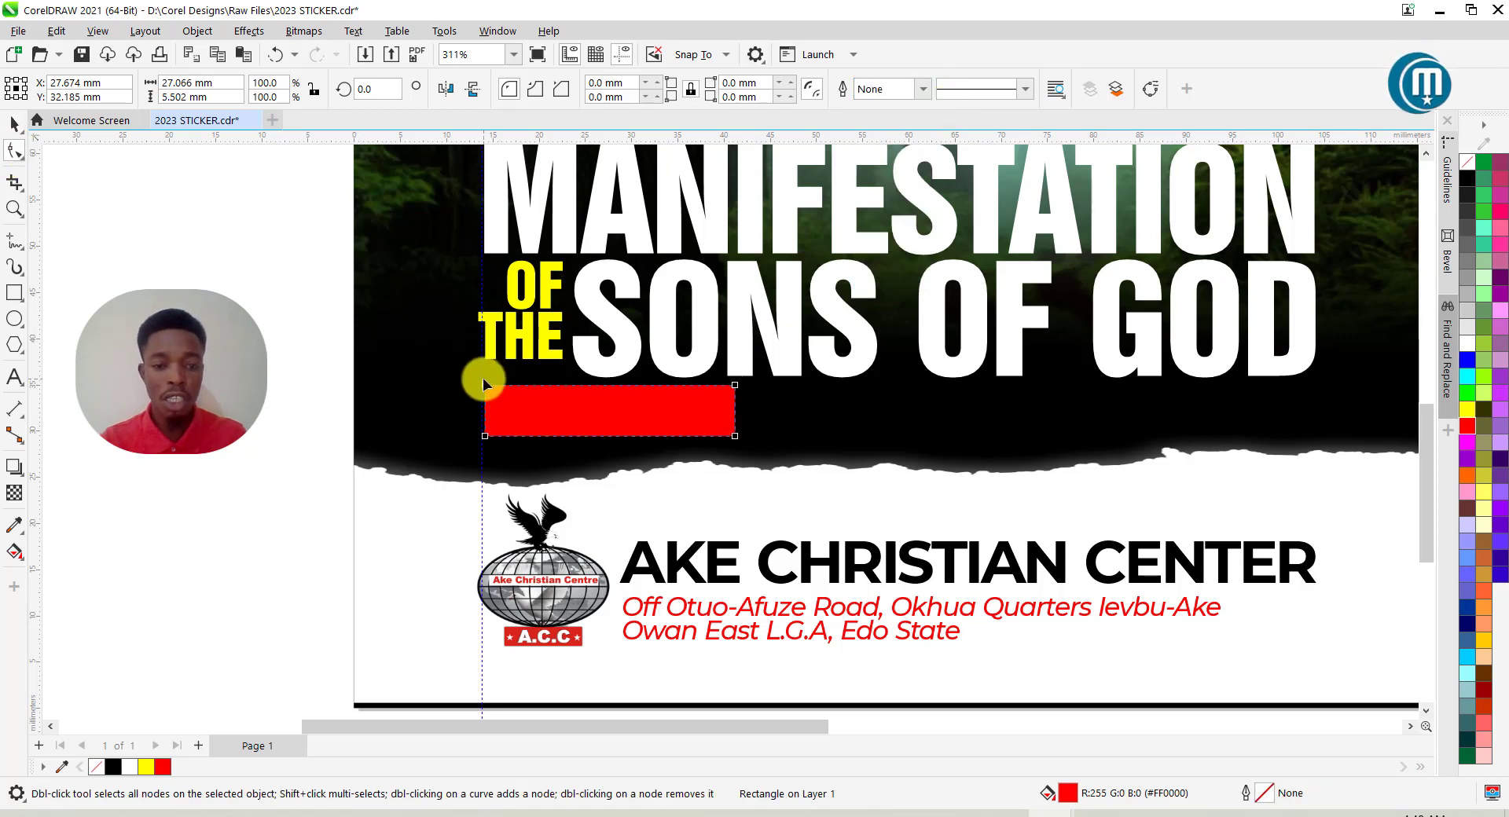
scroll(484, 384, up, 2)
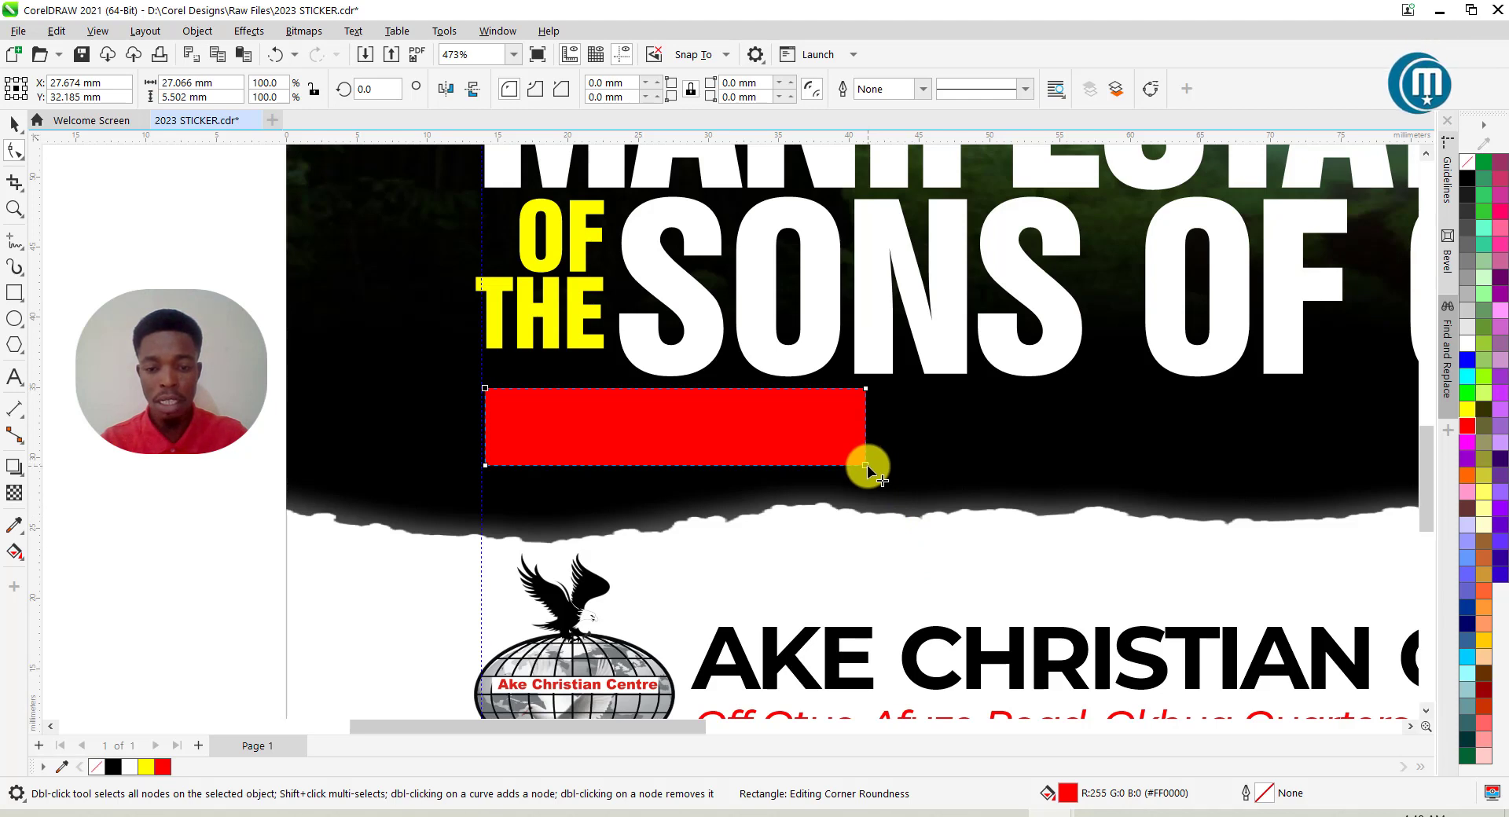
drag(867, 468, 897, 389)
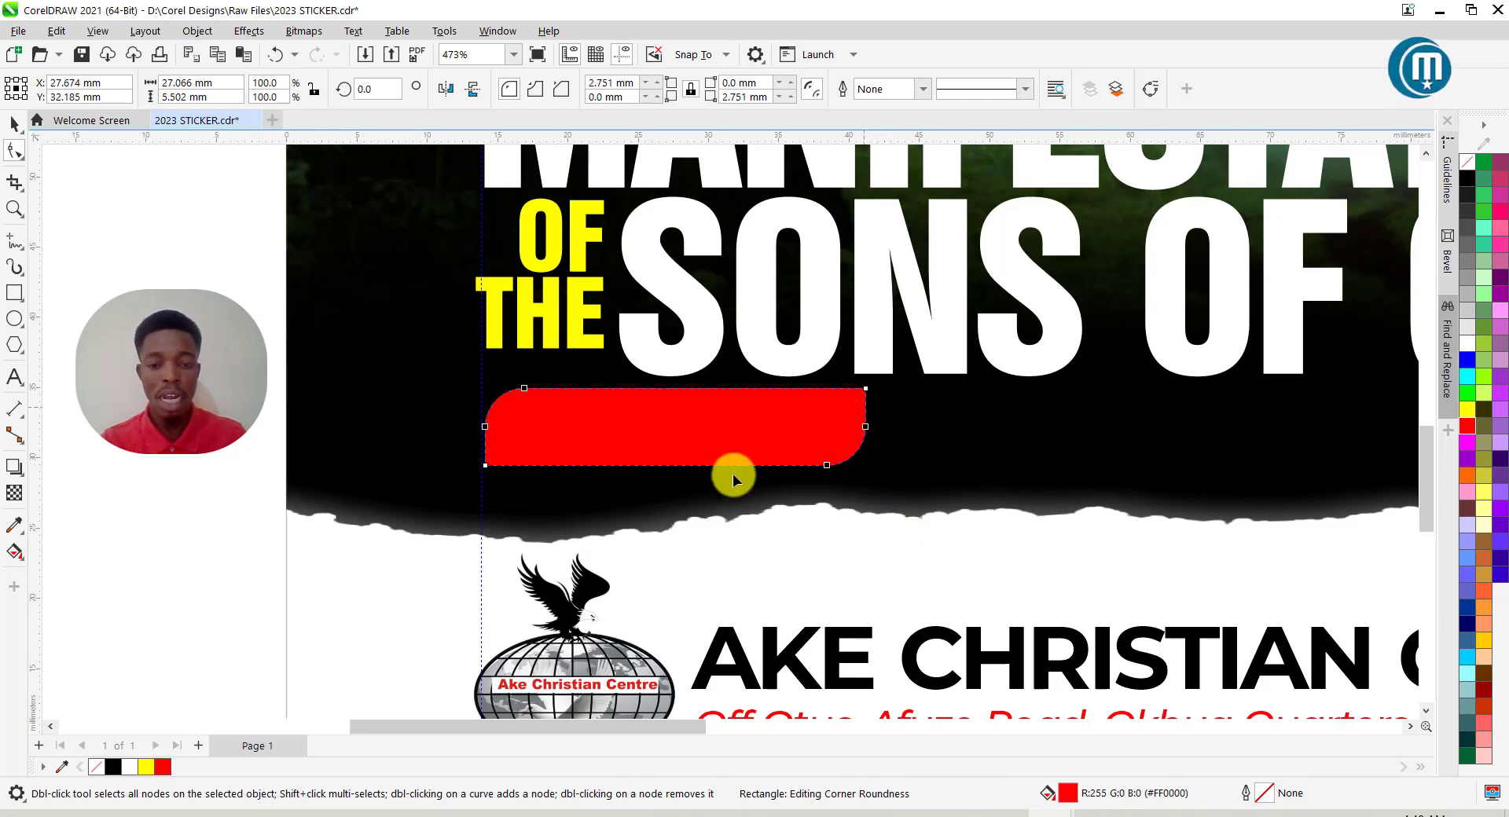
click(17, 126)
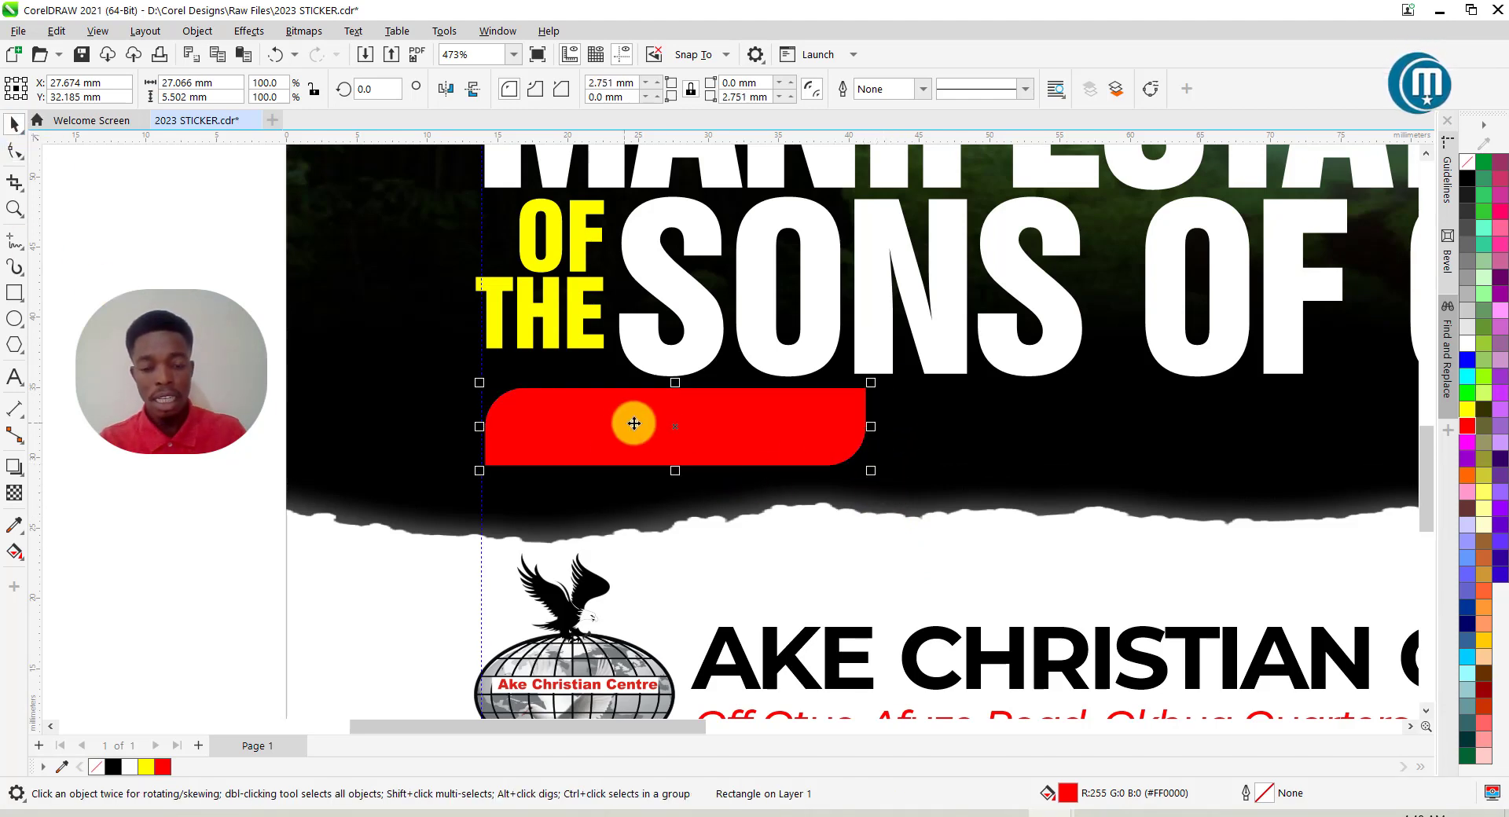
scroll(678, 432, down, 2)
scroll(682, 430, down, 1)
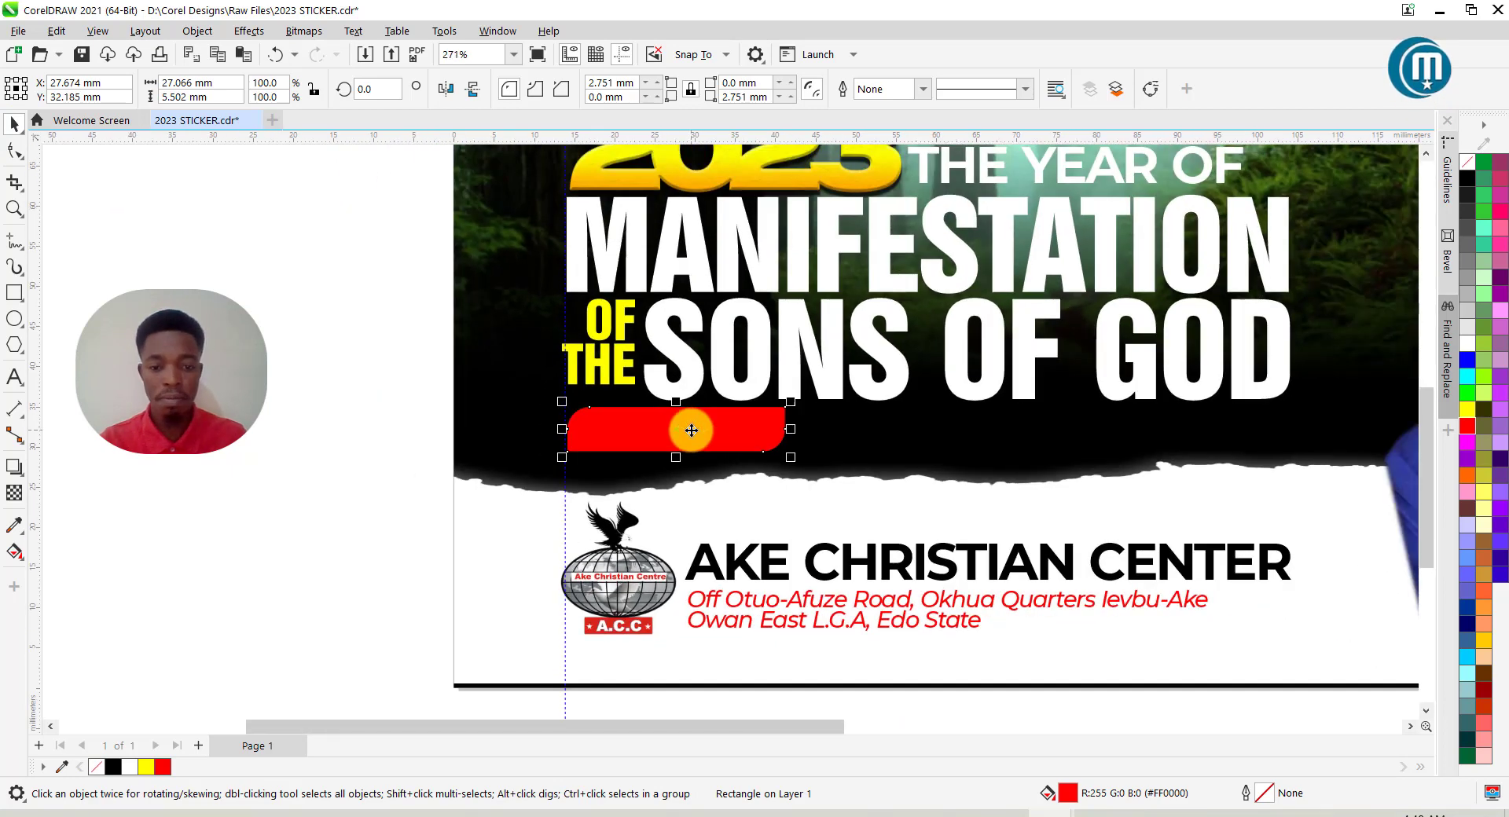
scroll(691, 430, up, 1)
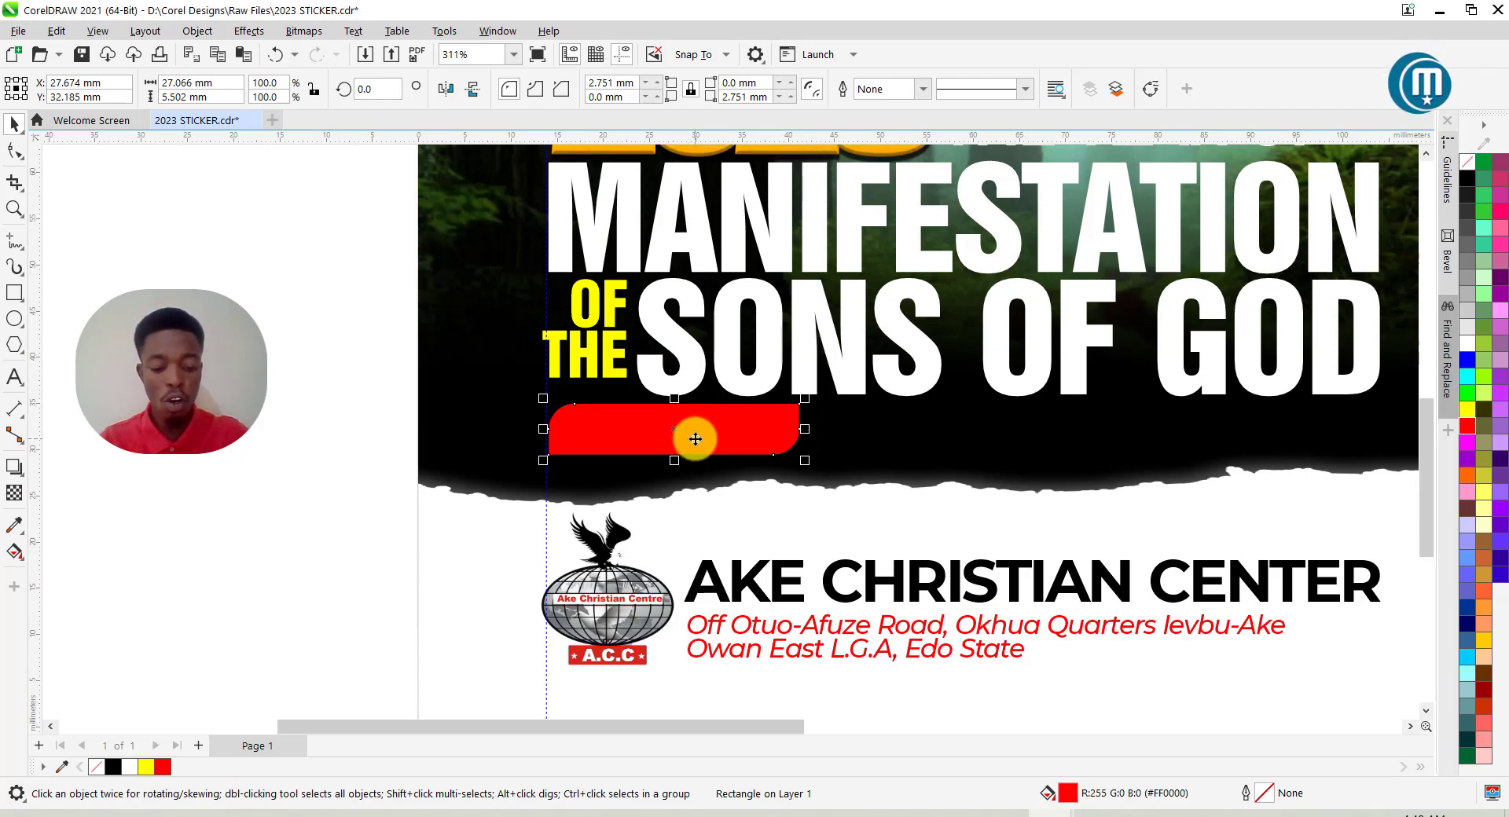
key(g)
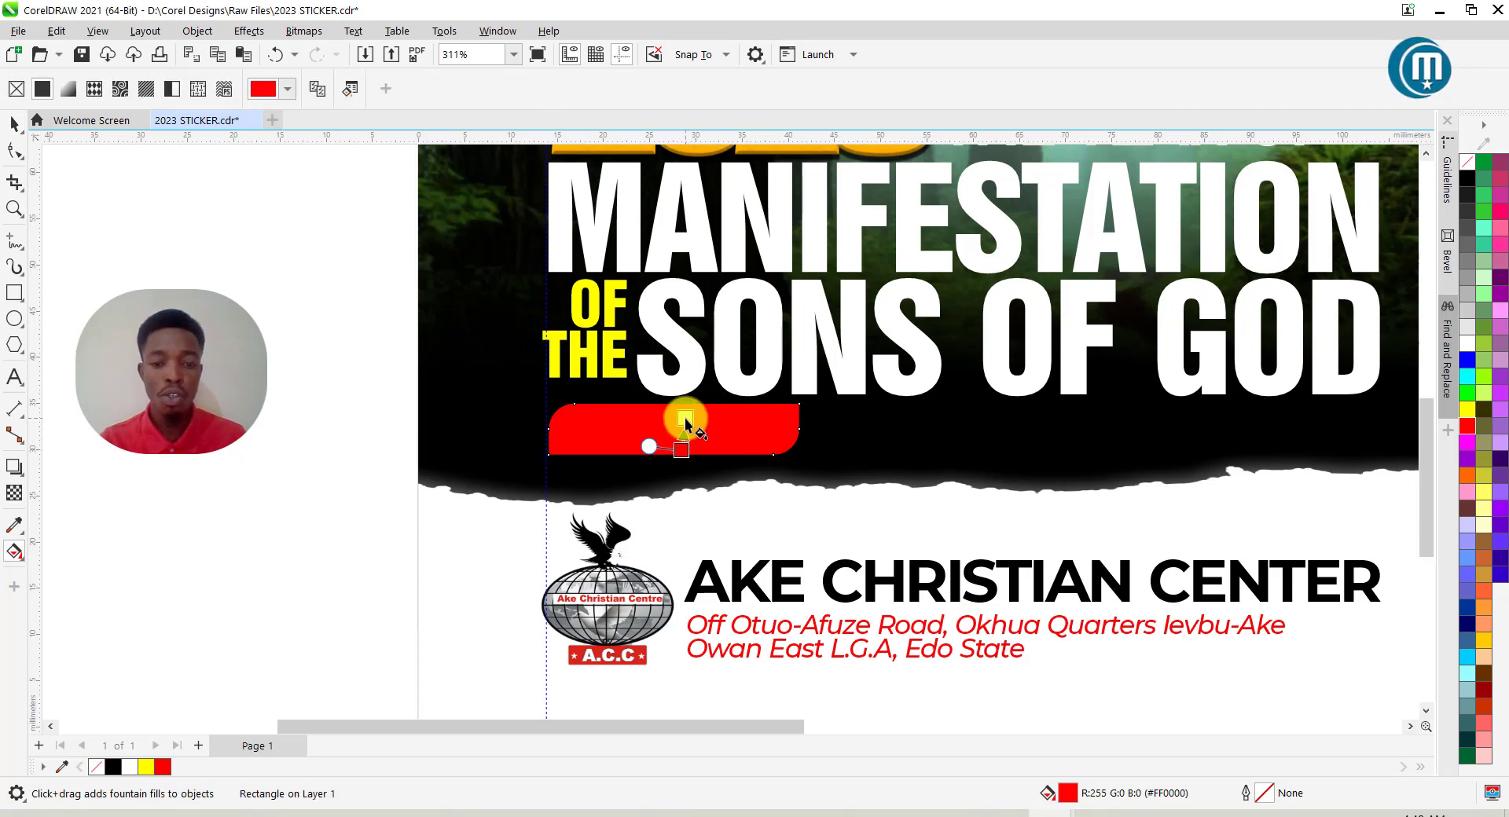
Give the red bar a fountain fill running from red to dark red.
click(684, 421)
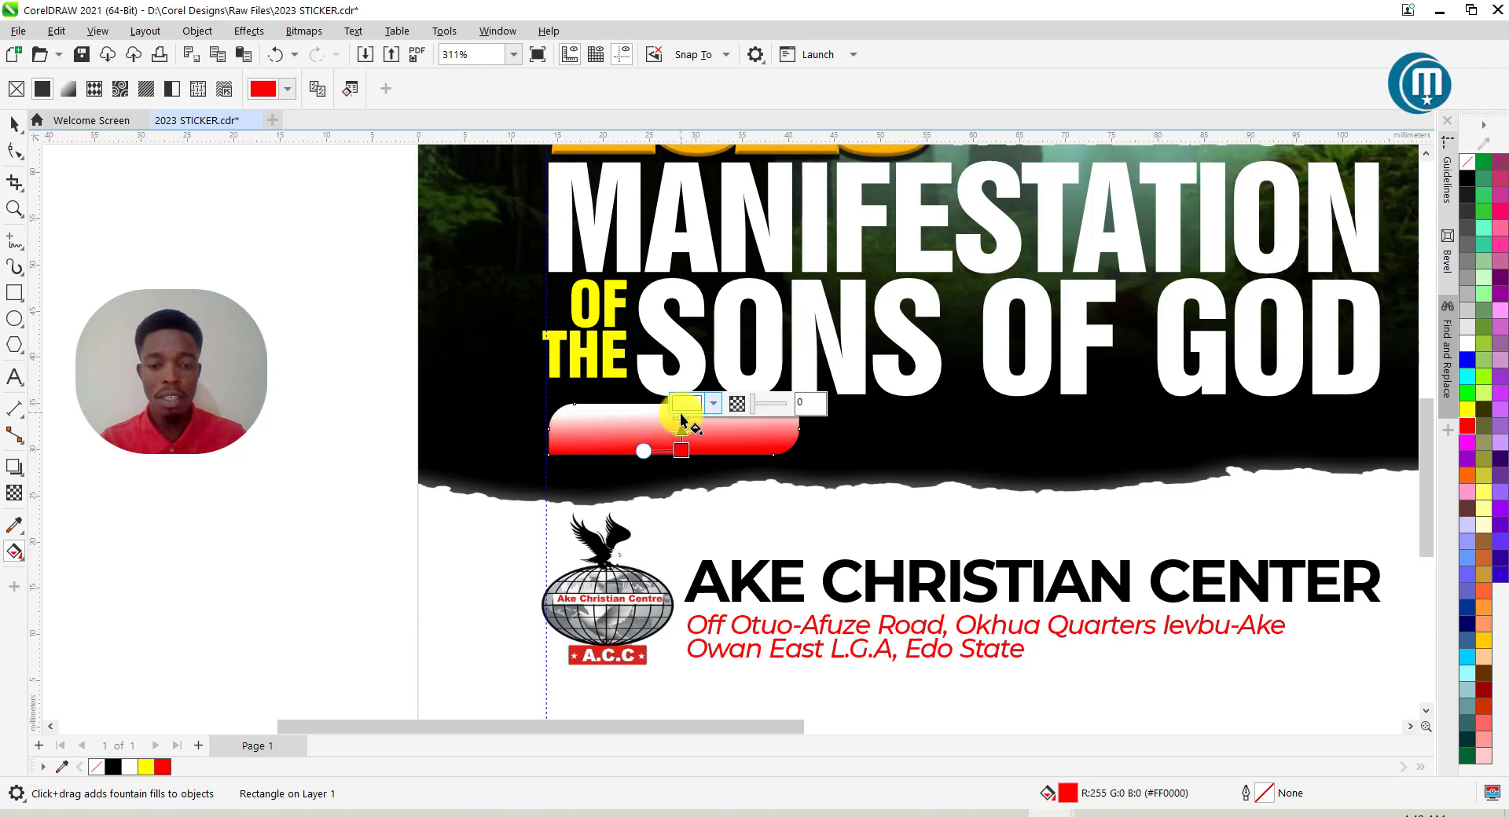
click(682, 417)
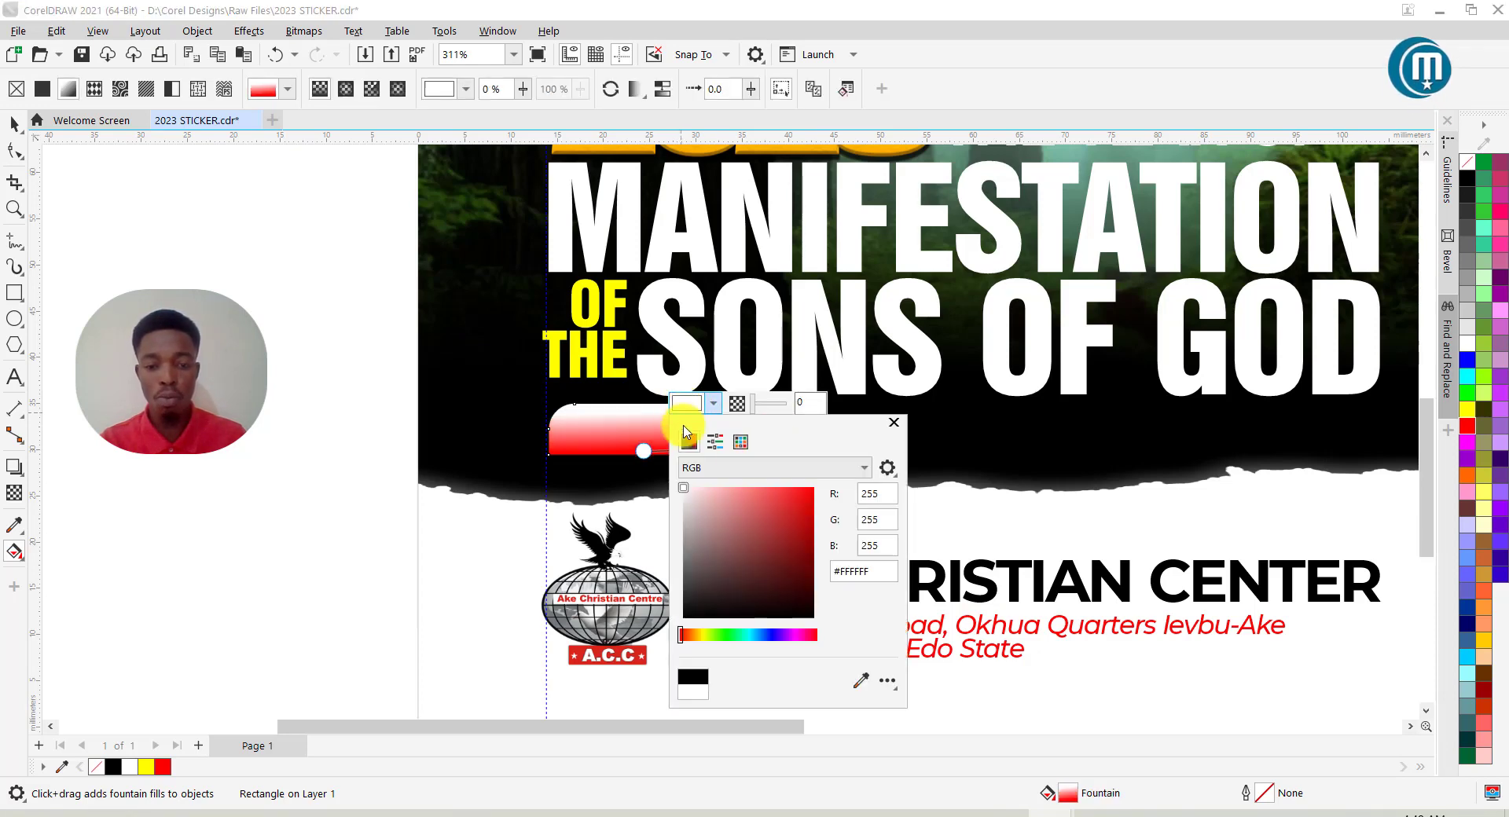
click(815, 495)
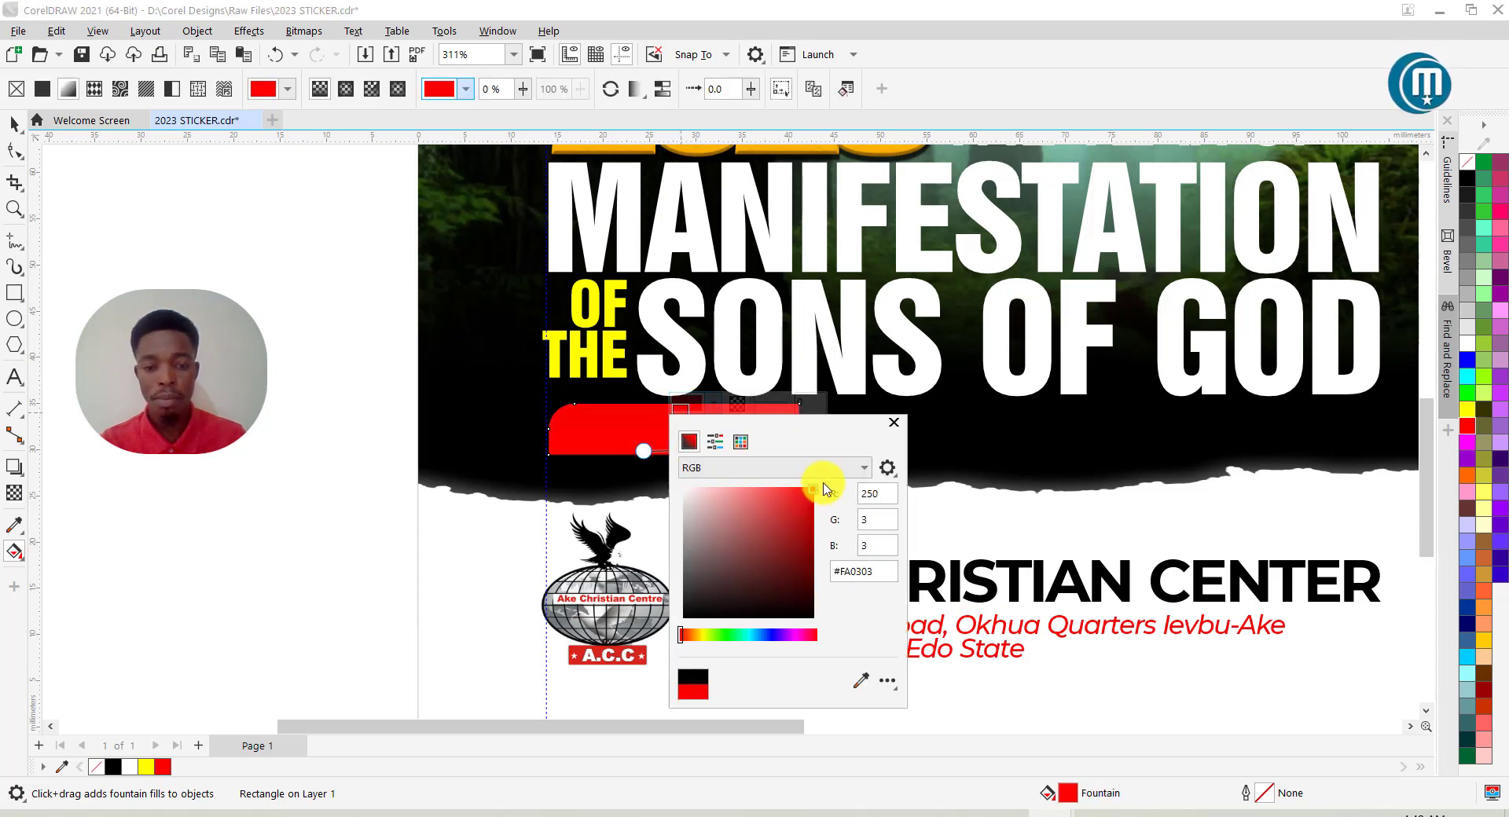
click(681, 451)
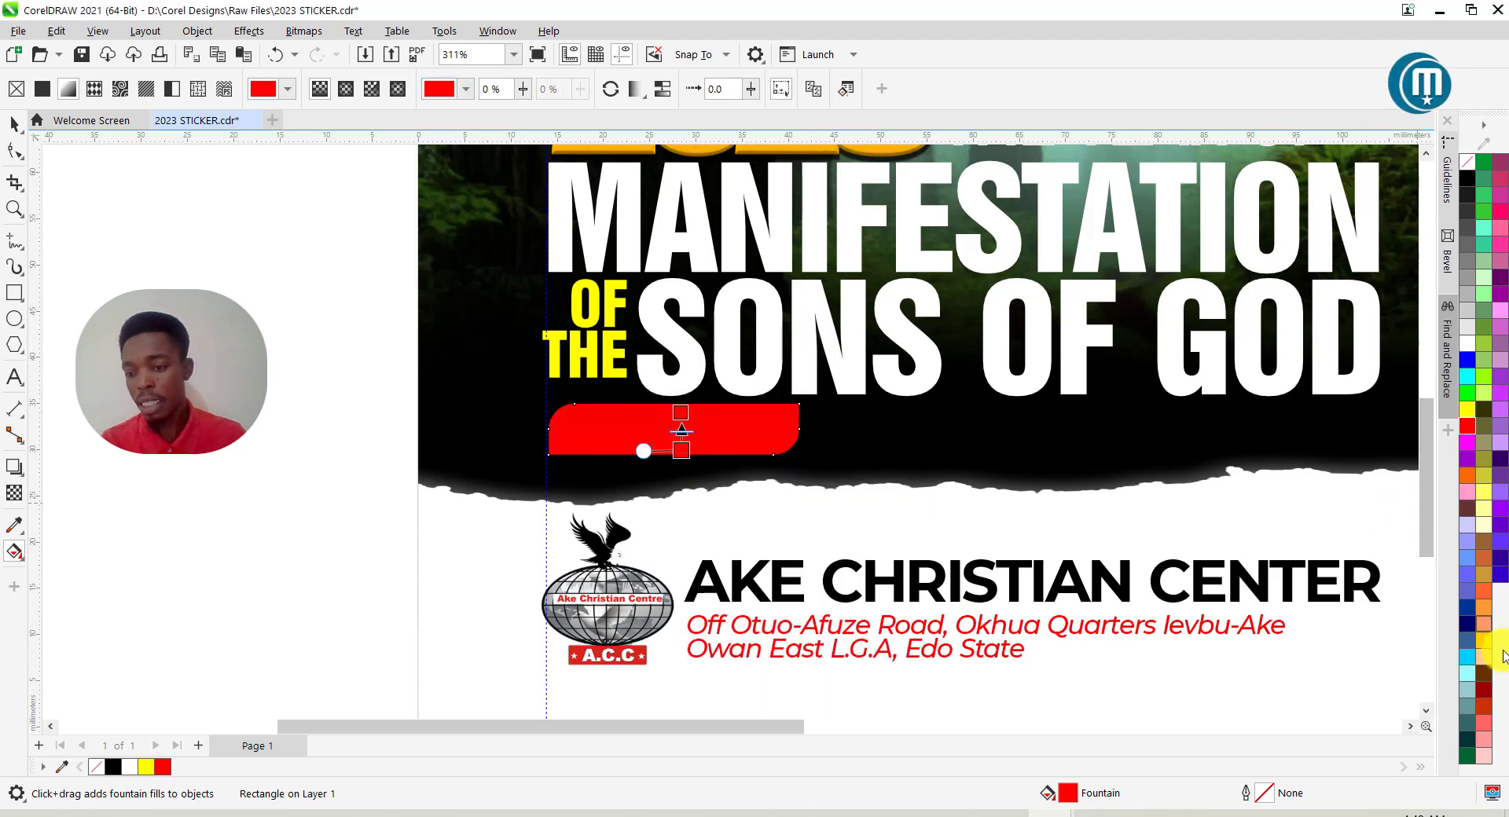
click(1484, 690)
key(space)
Drag a duplicate of the red address text up above the church name.
scroll(595, 424, down, 6)
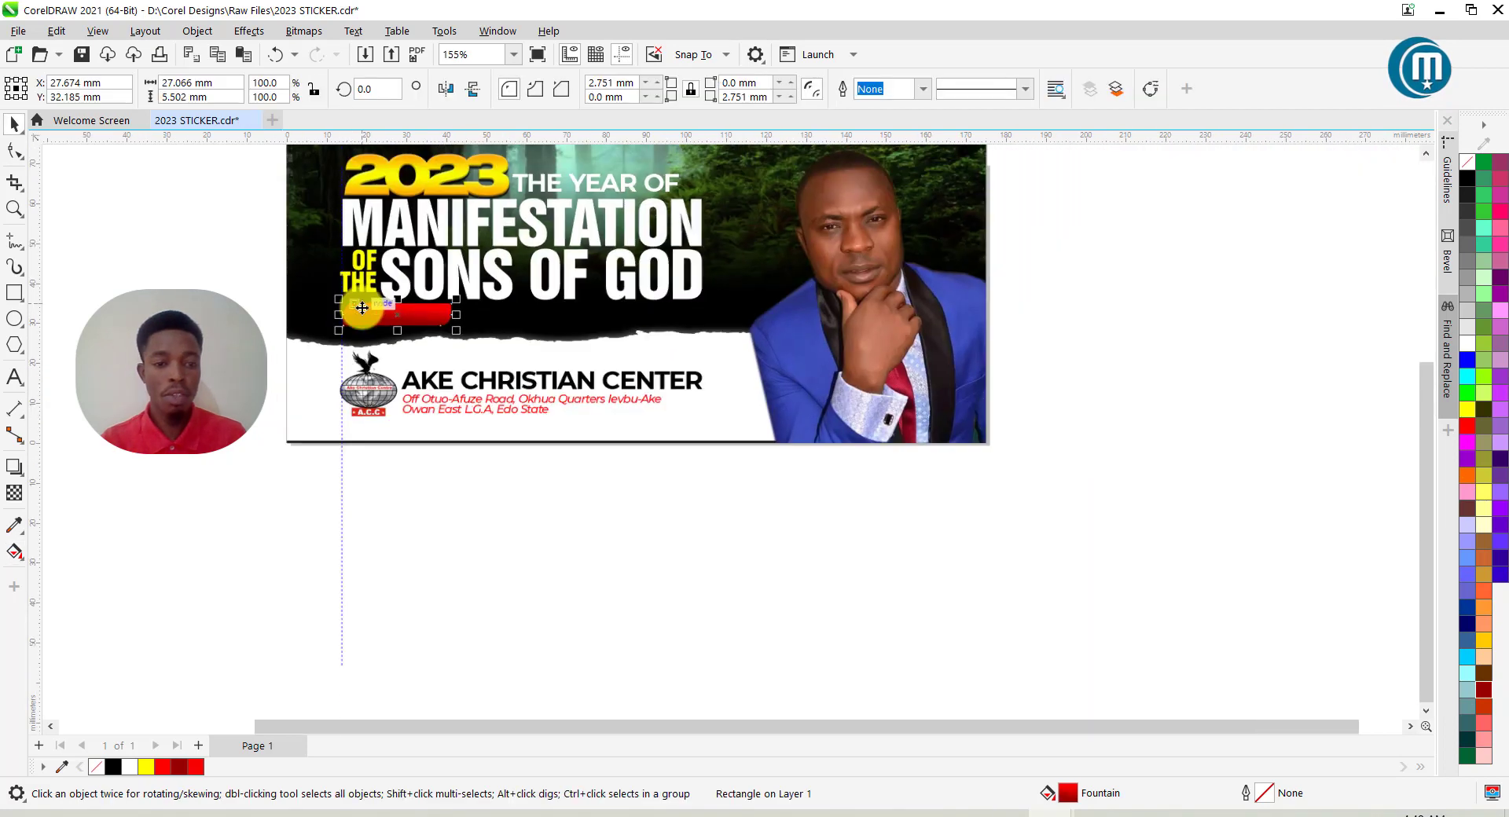
scroll(73, 262, up, 1)
click(144, 279)
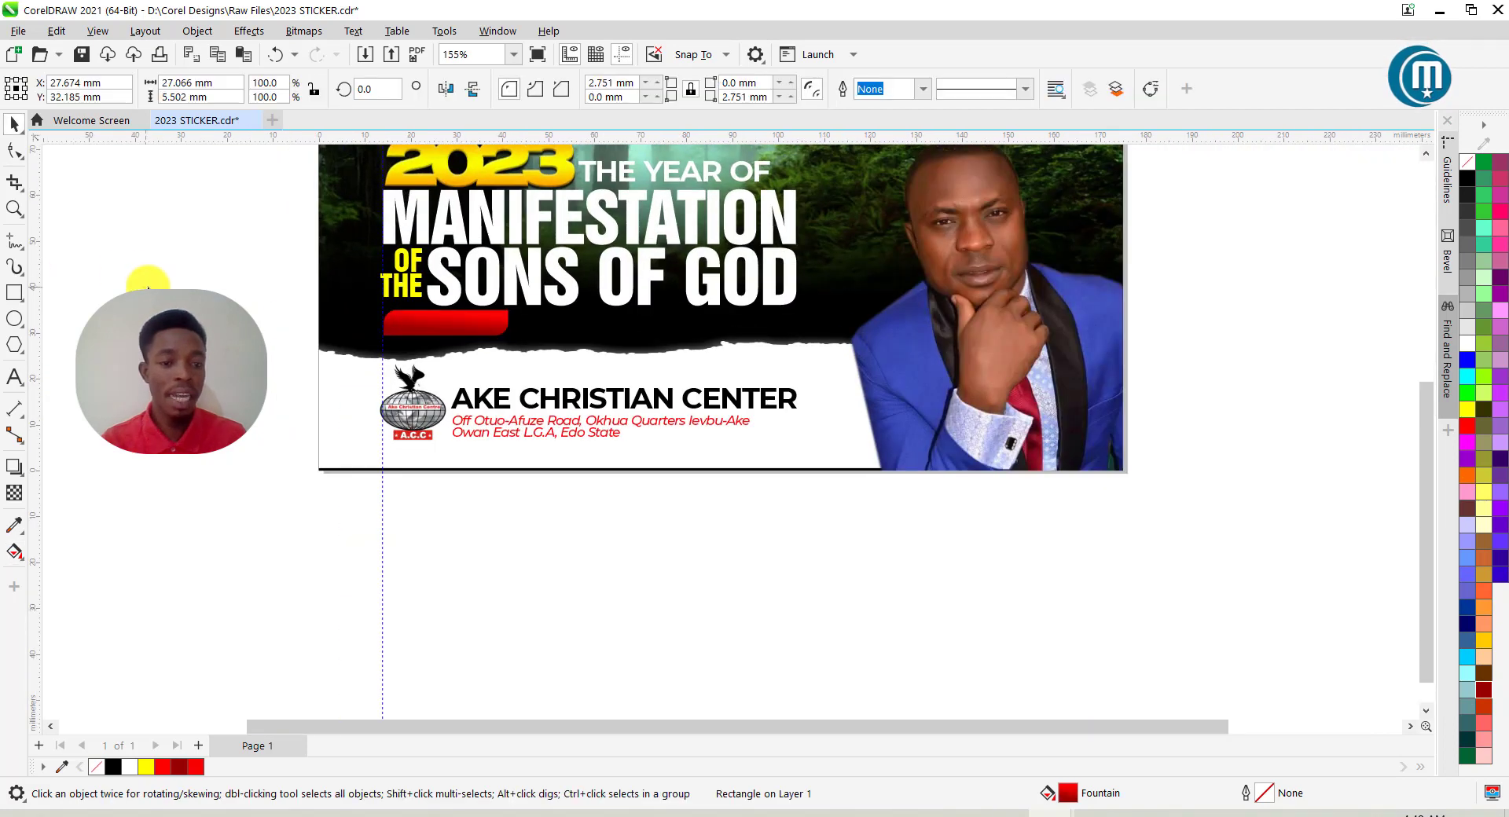
click(590, 436)
drag(591, 438, 634, 364)
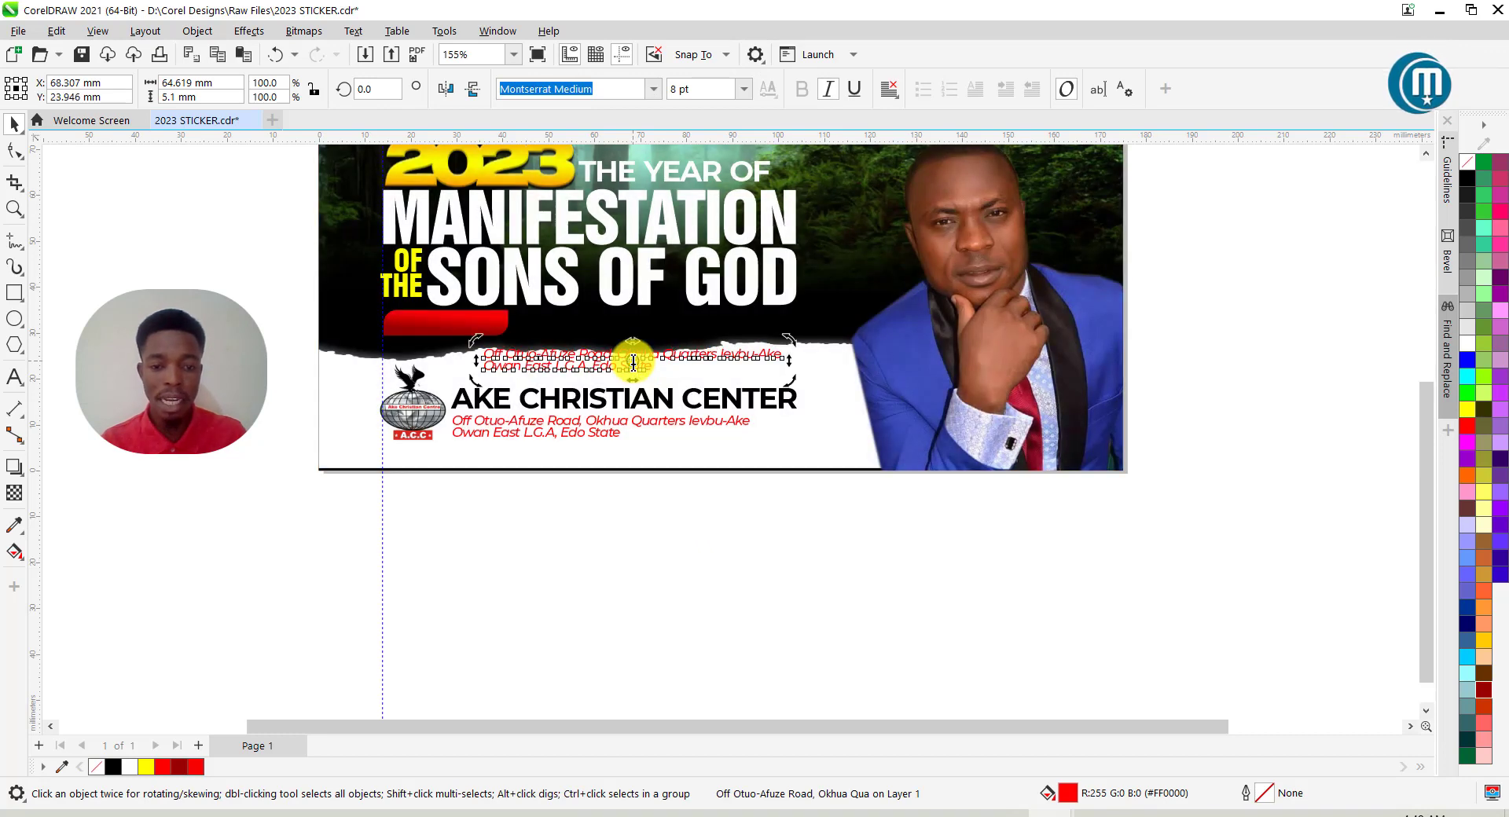
Retype the copied text as Romans 8:19, move it onto the red bar and make it white.
double_click(634, 364)
key(ctrl+a)
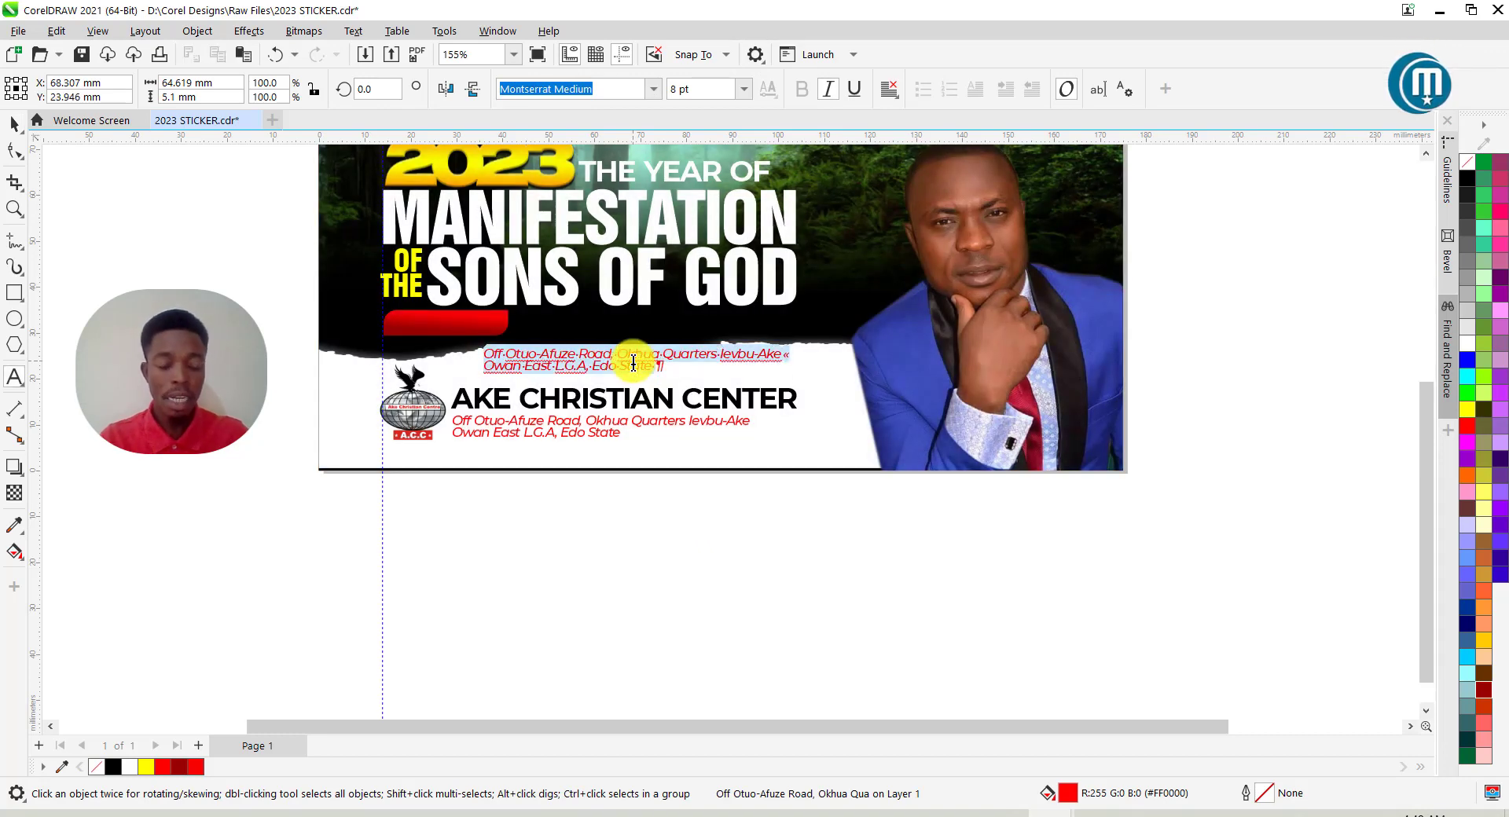
key(Delete)
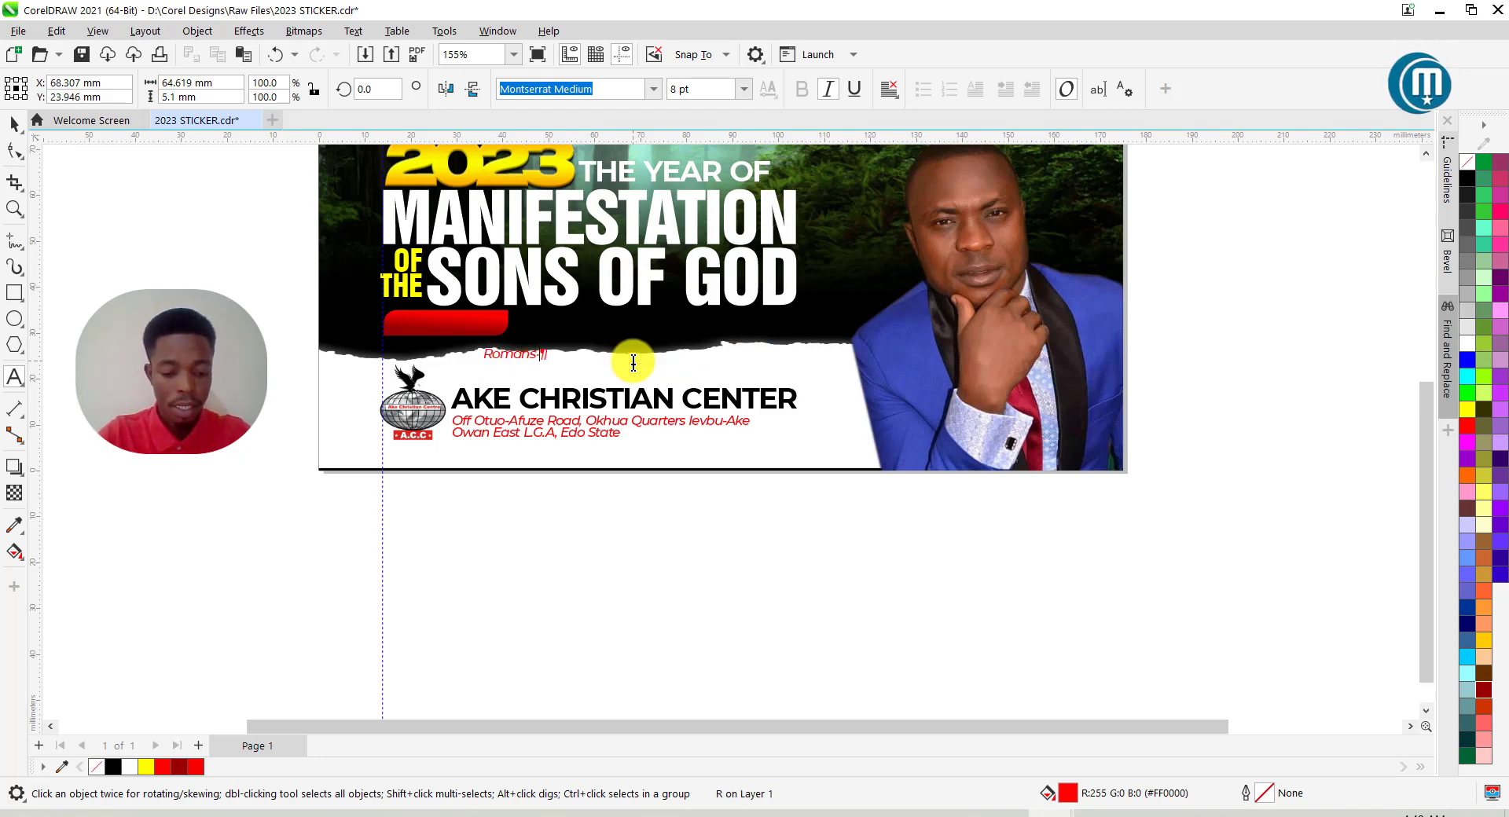
text(19)
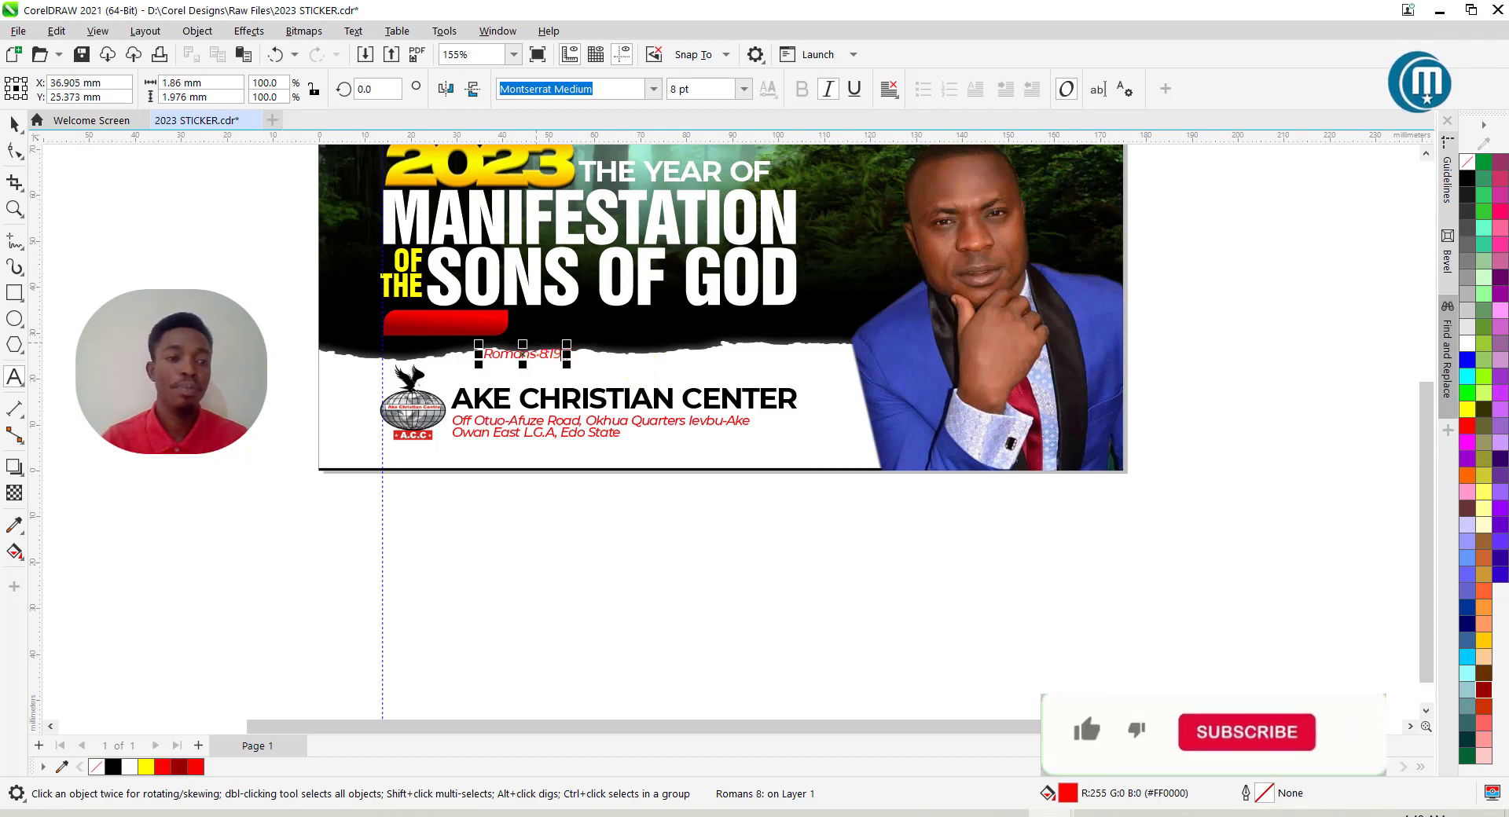
click(14, 125)
scroll(681, 349, up, 1)
drag(494, 353, 401, 319)
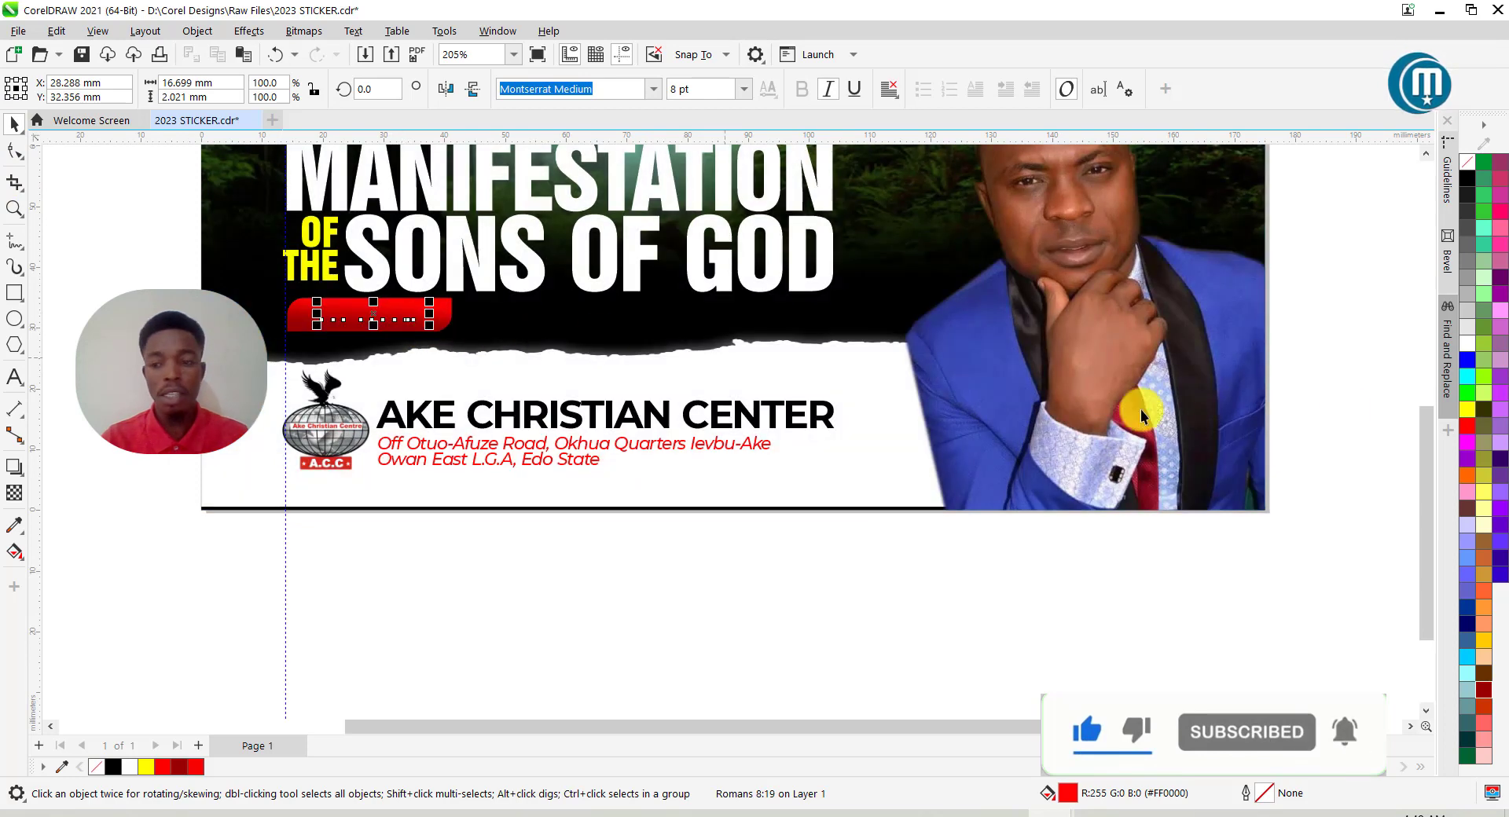
click(1469, 351)
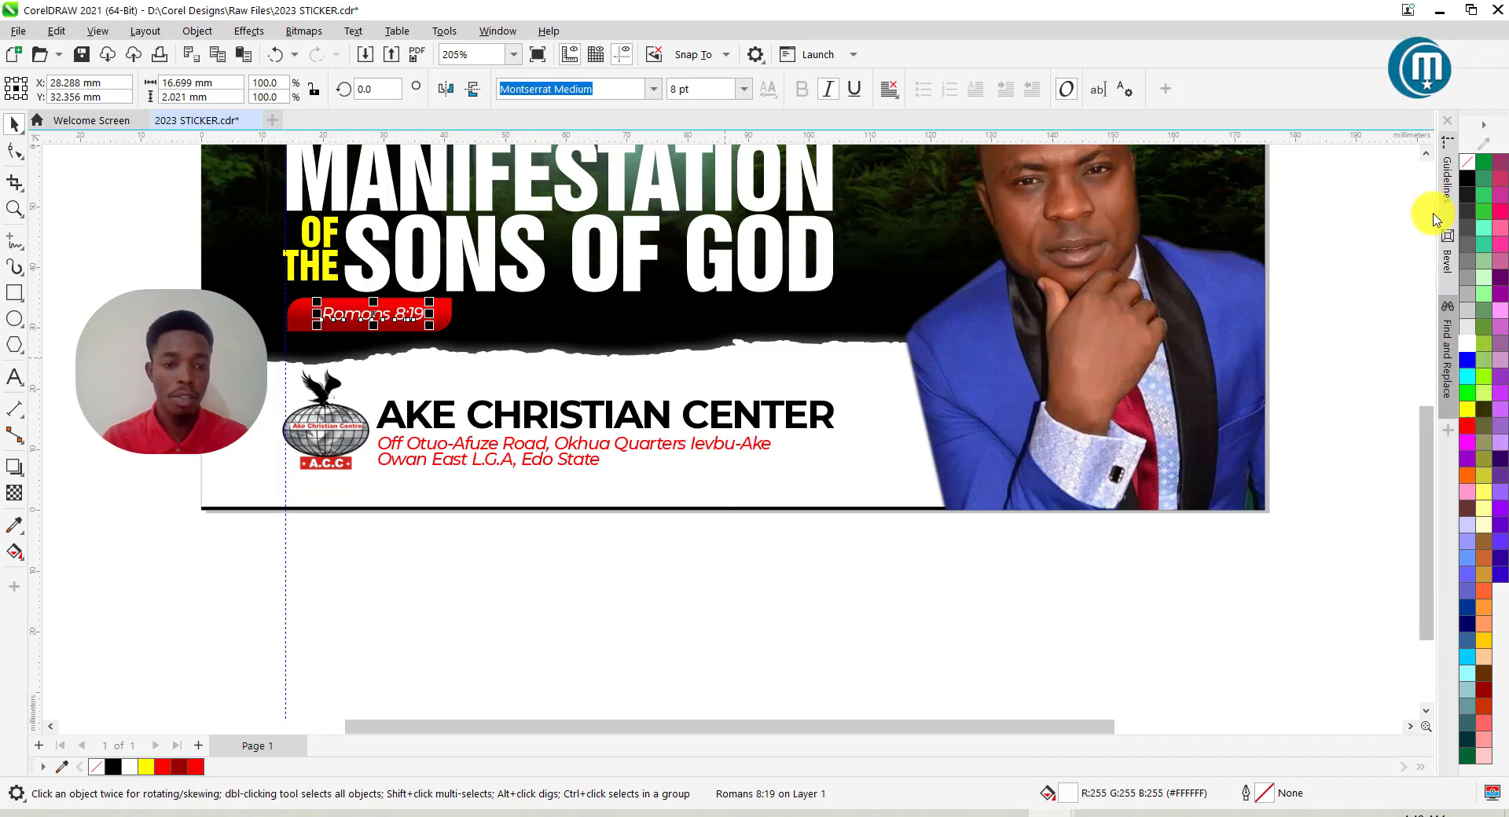
scroll(456, 344, up, 2)
Change the Romans 8:19 text to all capitals.
double_click(412, 312)
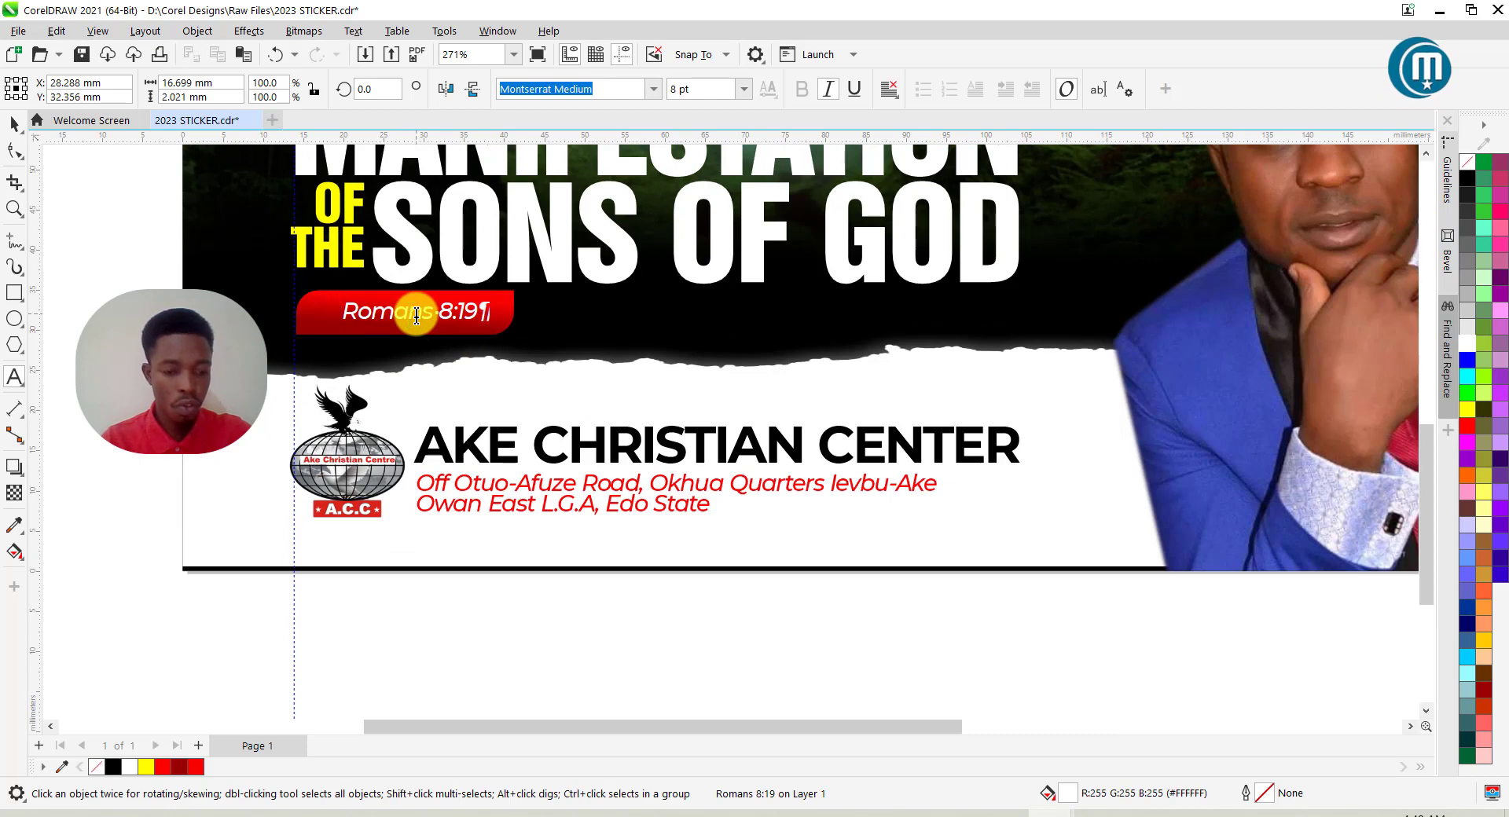
key(ctrl+a)
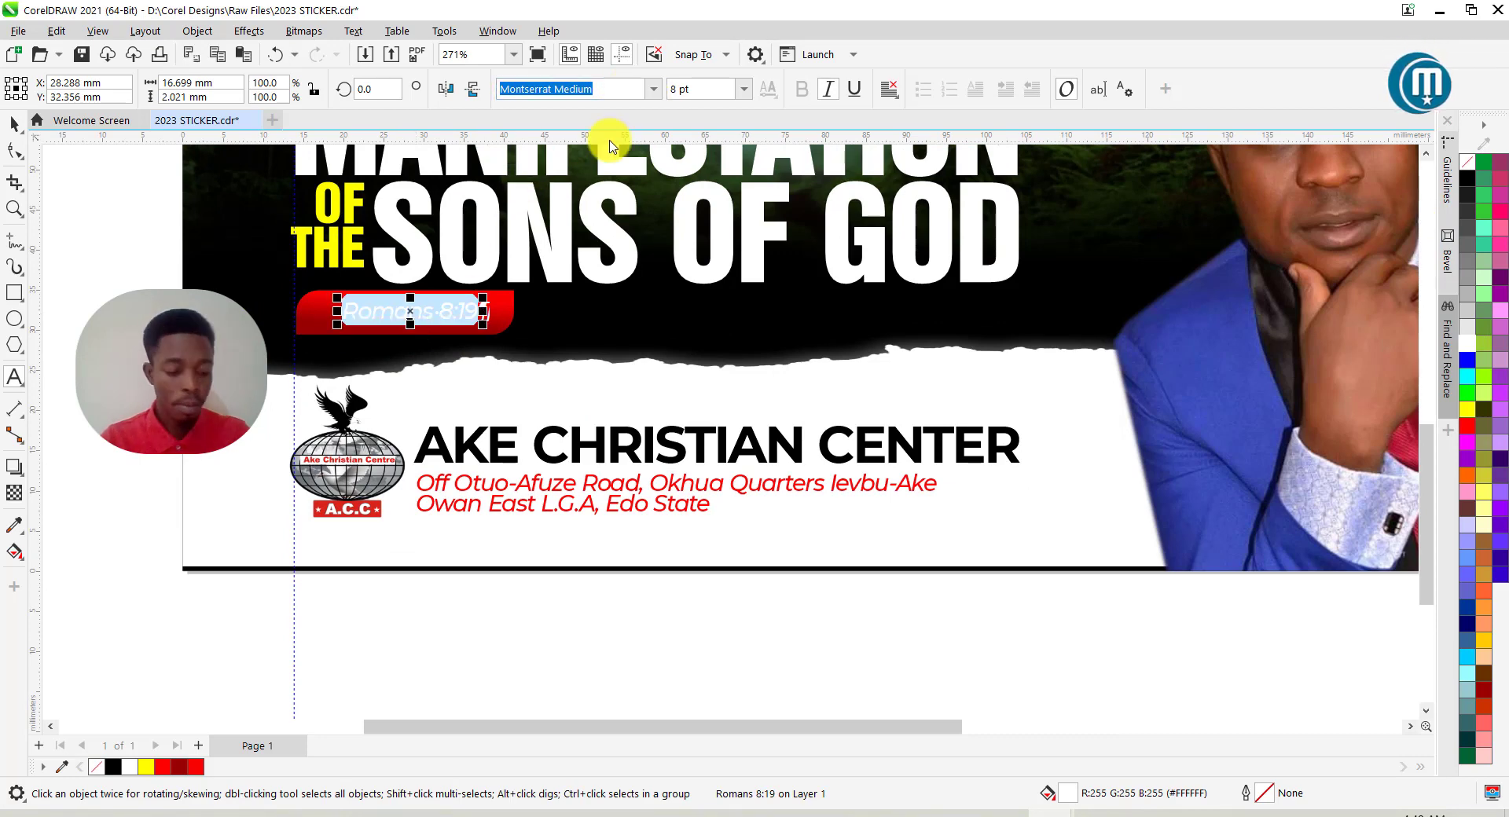
key(shift+F3)
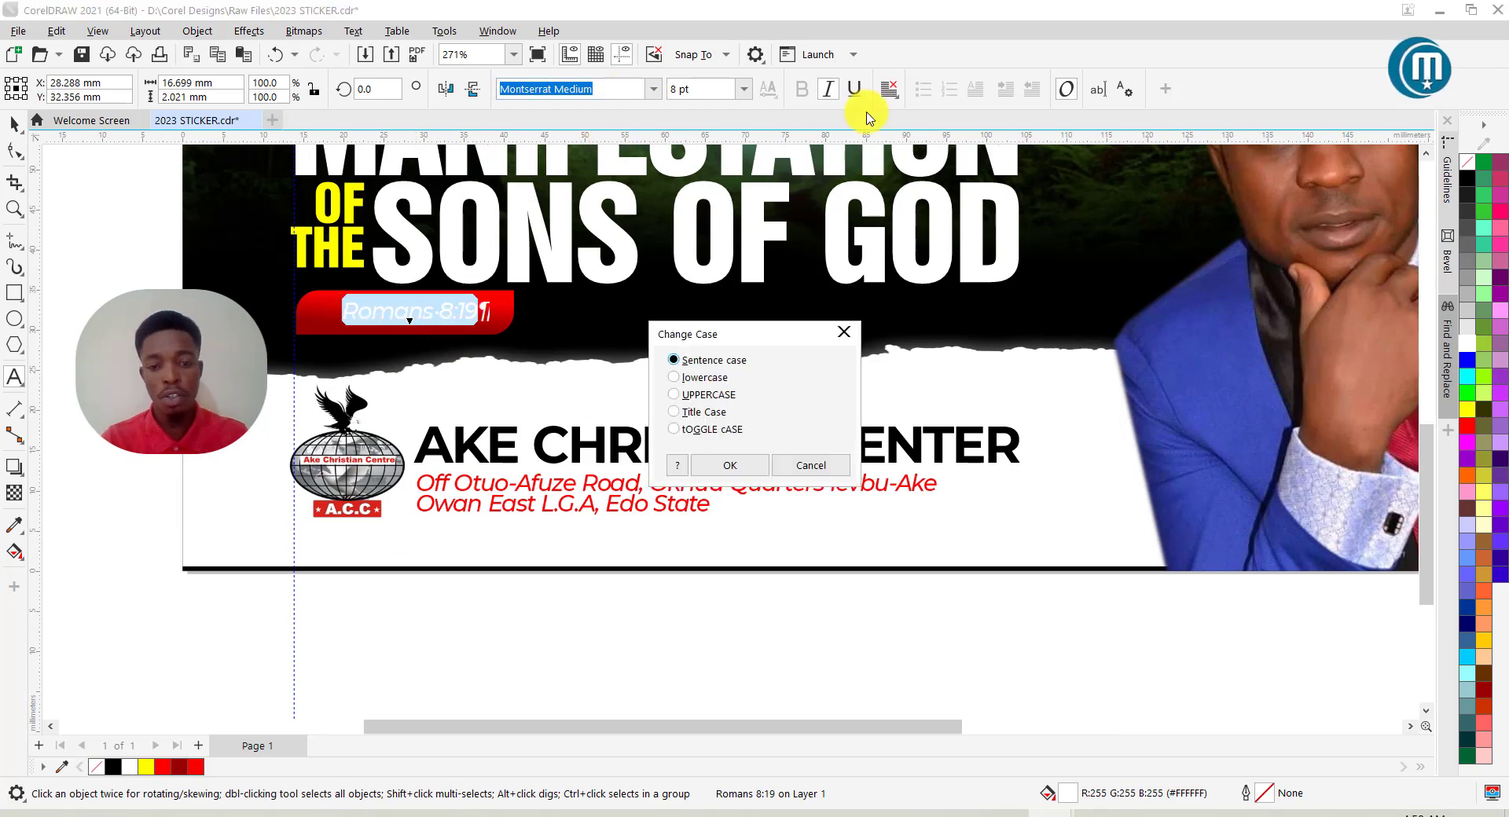
click(675, 395)
click(729, 465)
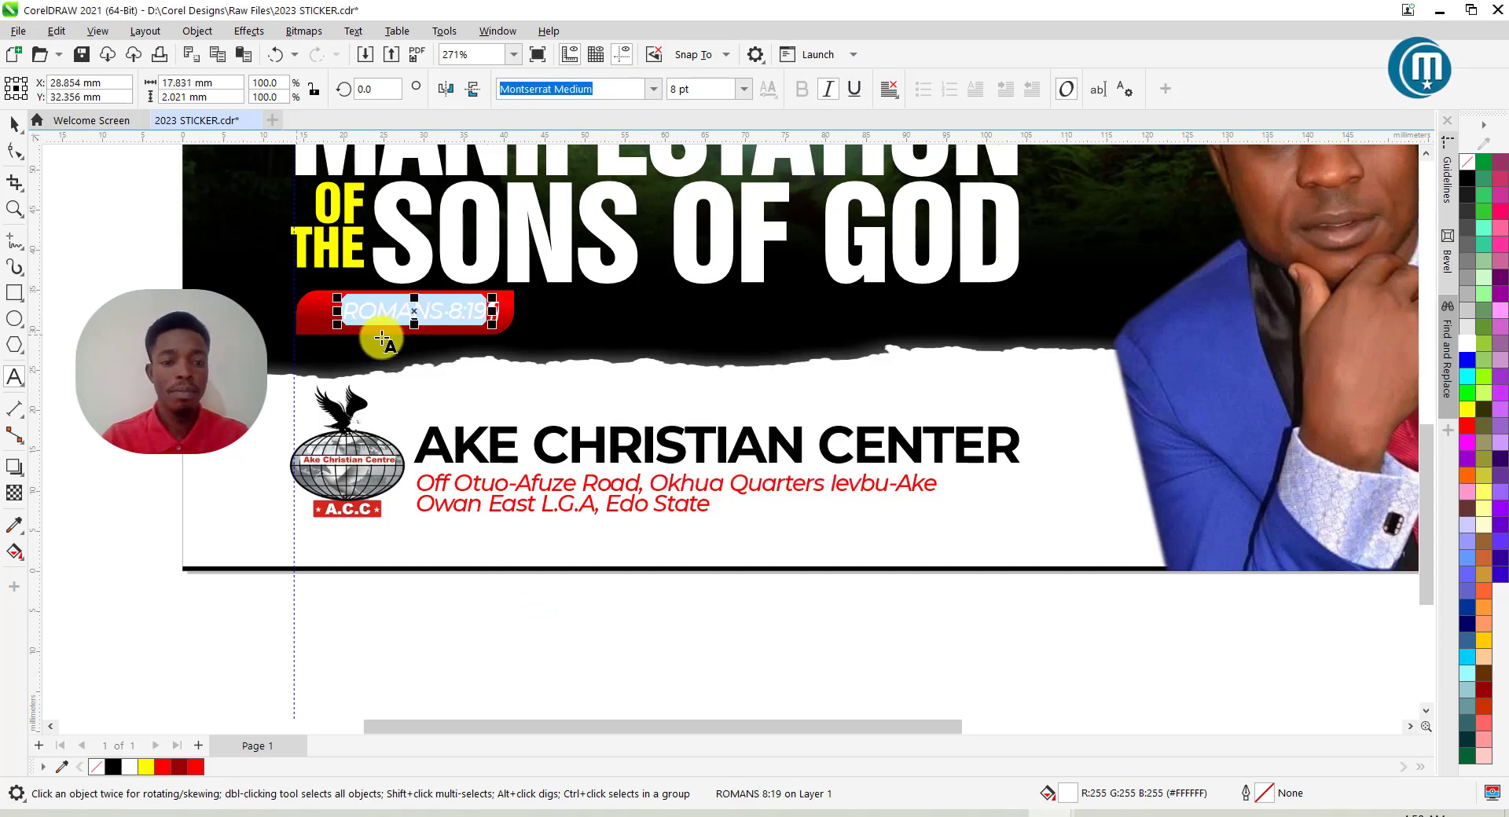
click(14, 124)
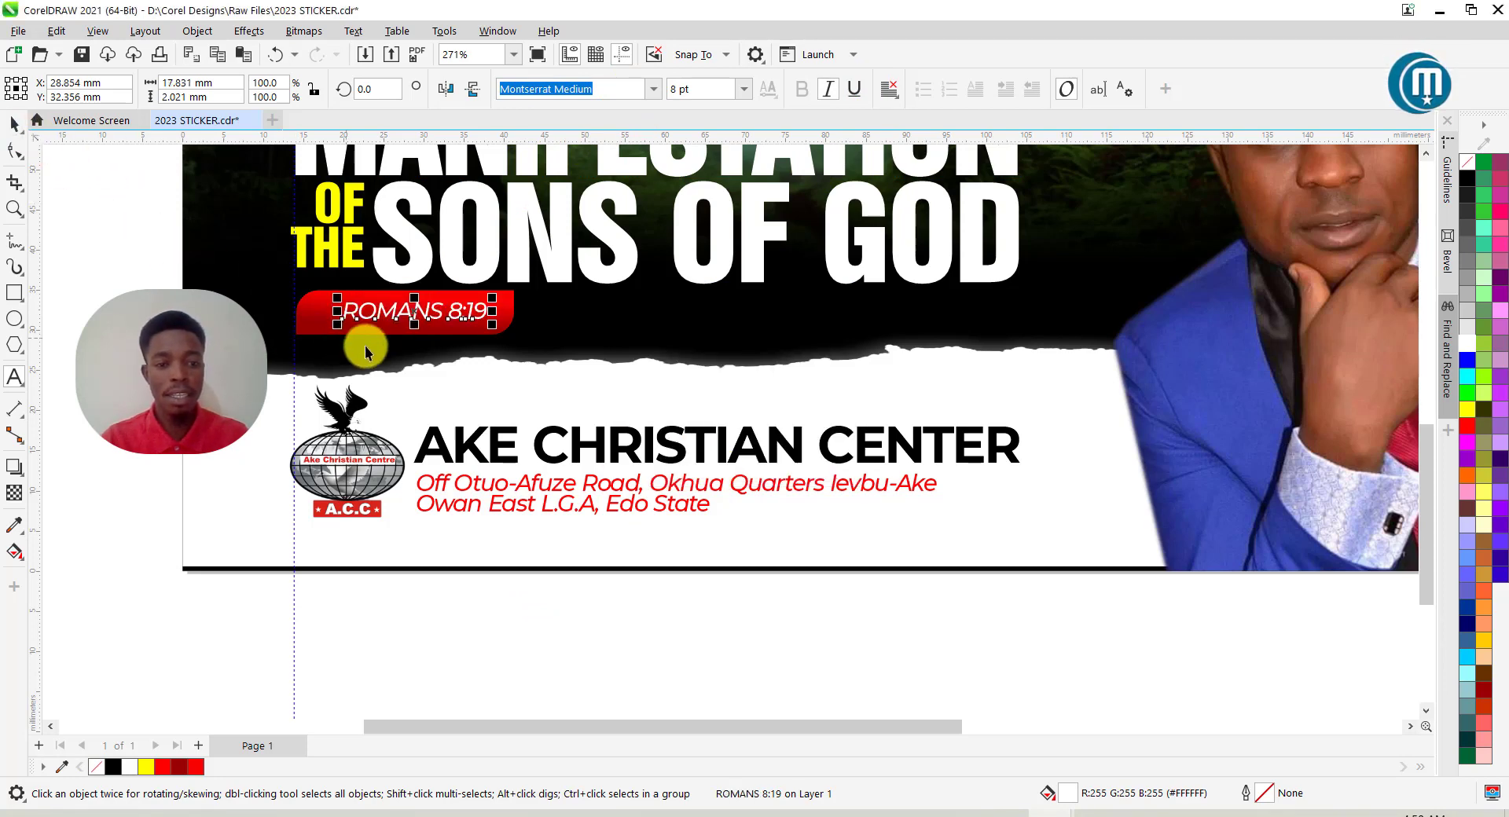
Set ROMANS 8:19 in bold Montserrat and centre it on the red badge.
click(655, 91)
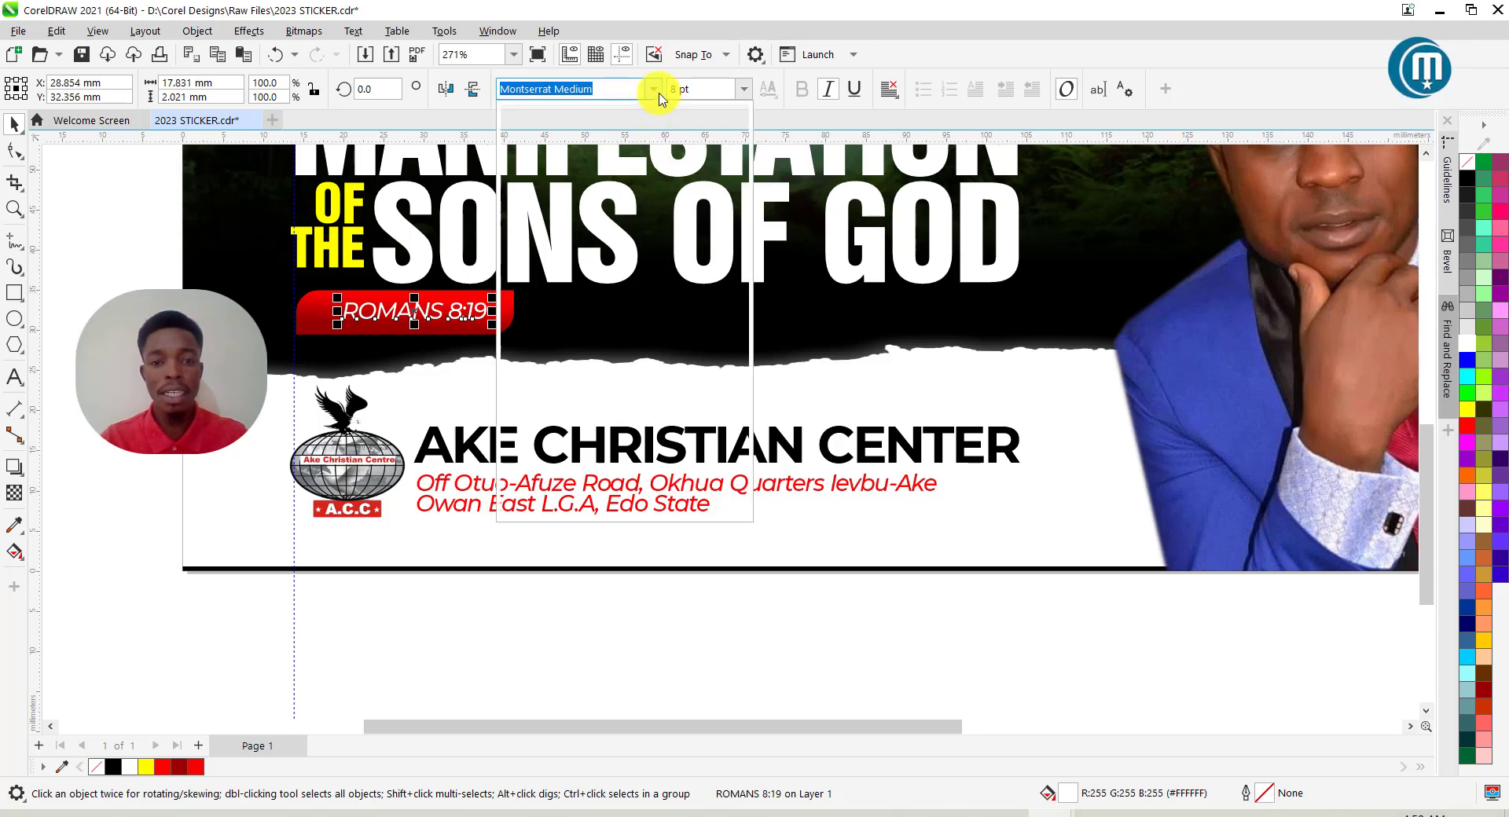
click(617, 195)
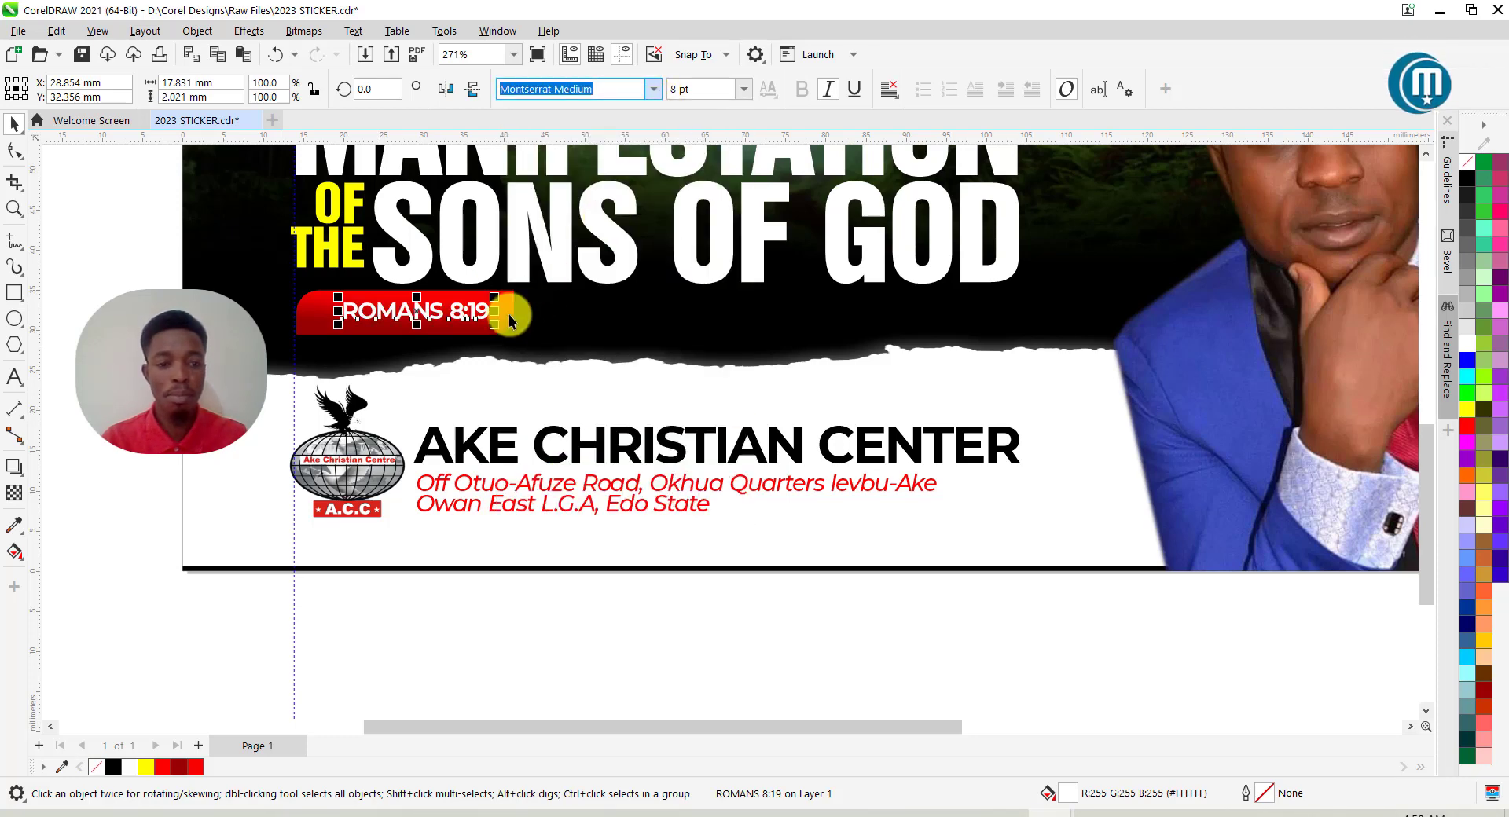
scroll(378, 324, up, 2)
drag(443, 304, 423, 327)
Vertically centre the white ROMANS 8:19 label on its red badge, then view the whole sticker.
click(426, 340)
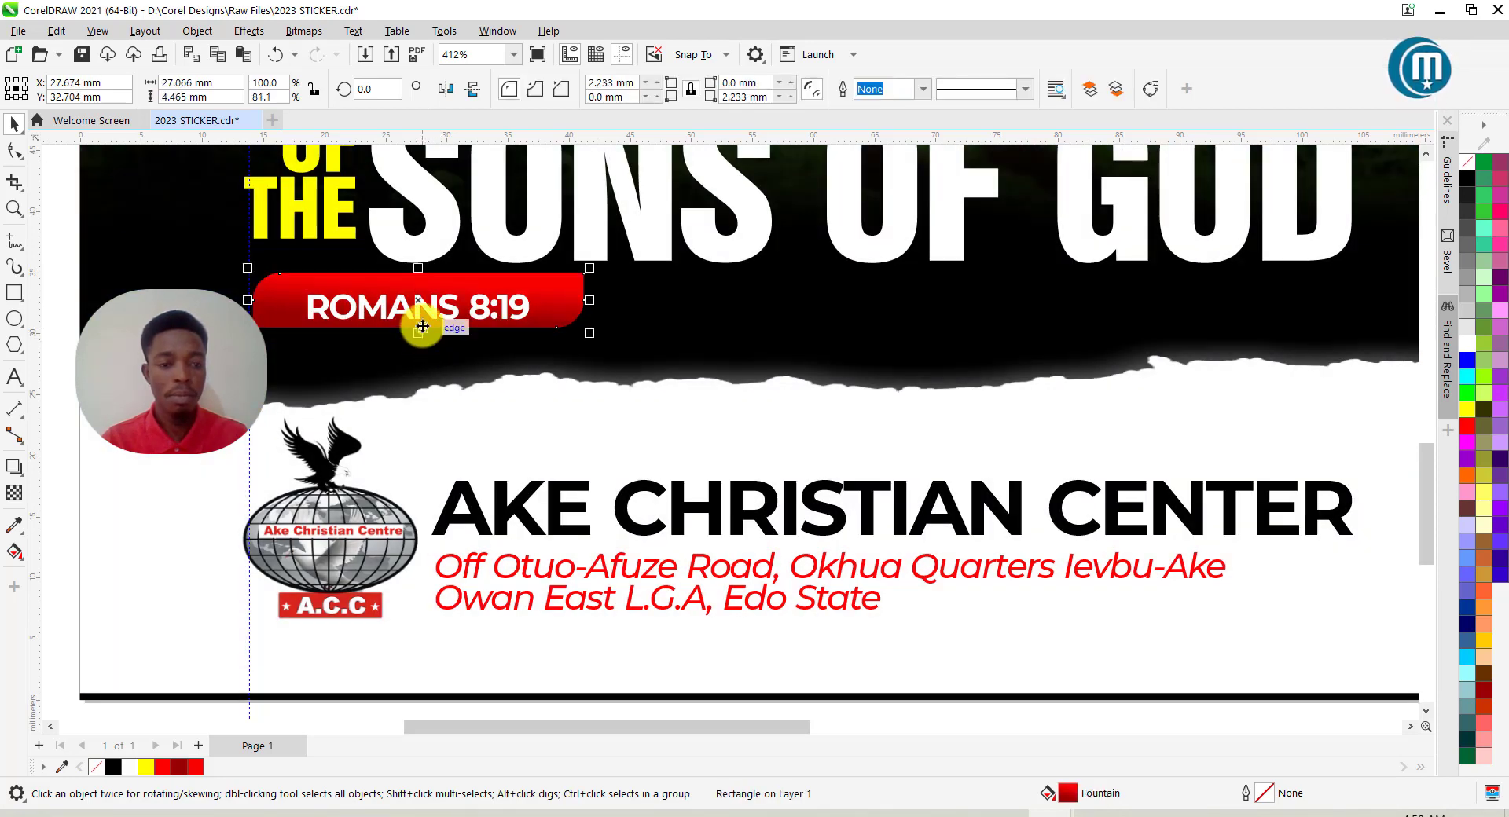
scroll(423, 327, down, 1)
drag(266, 271, 687, 363)
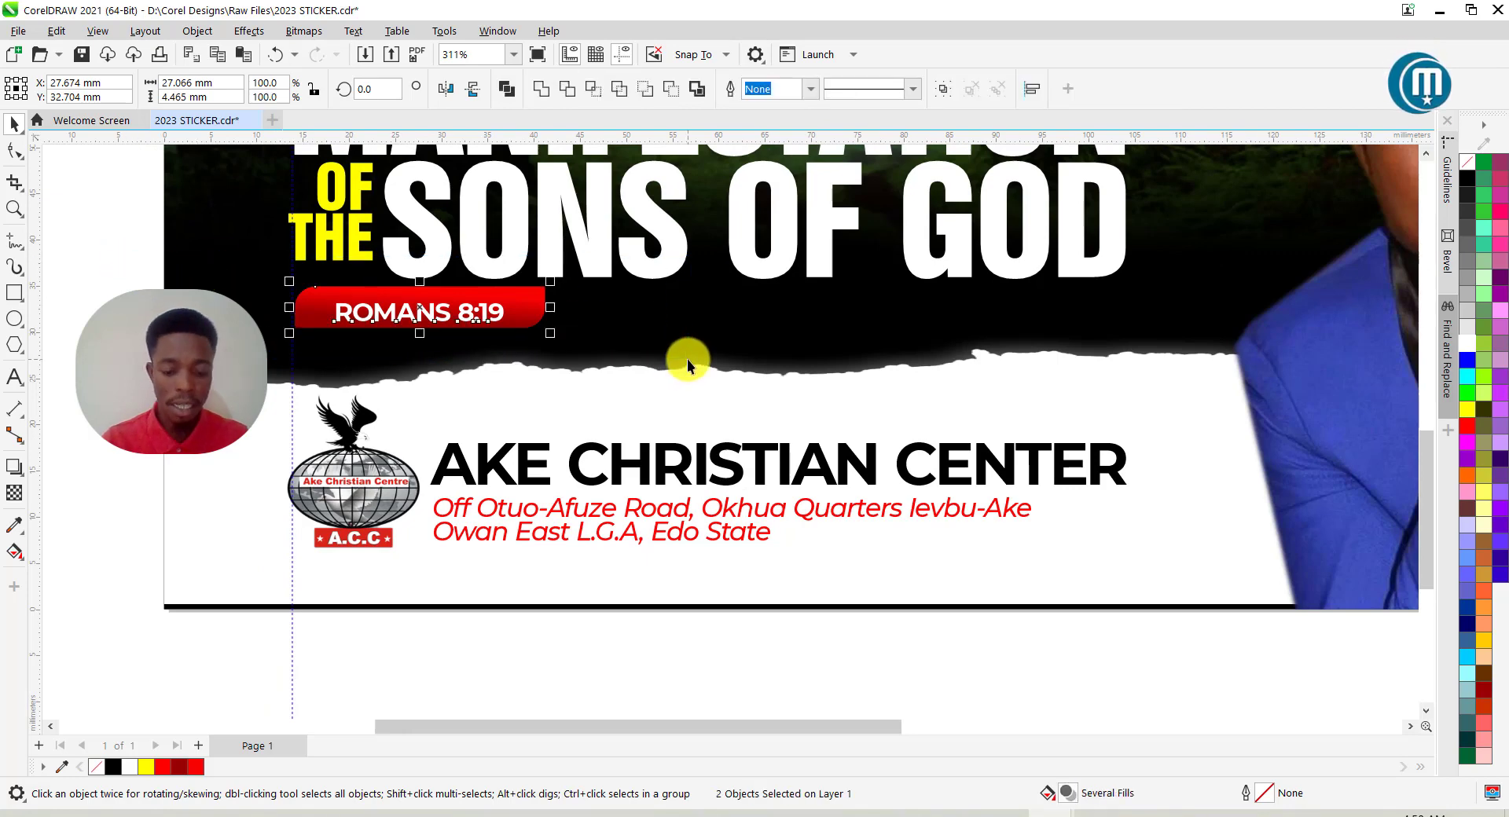
key(e)
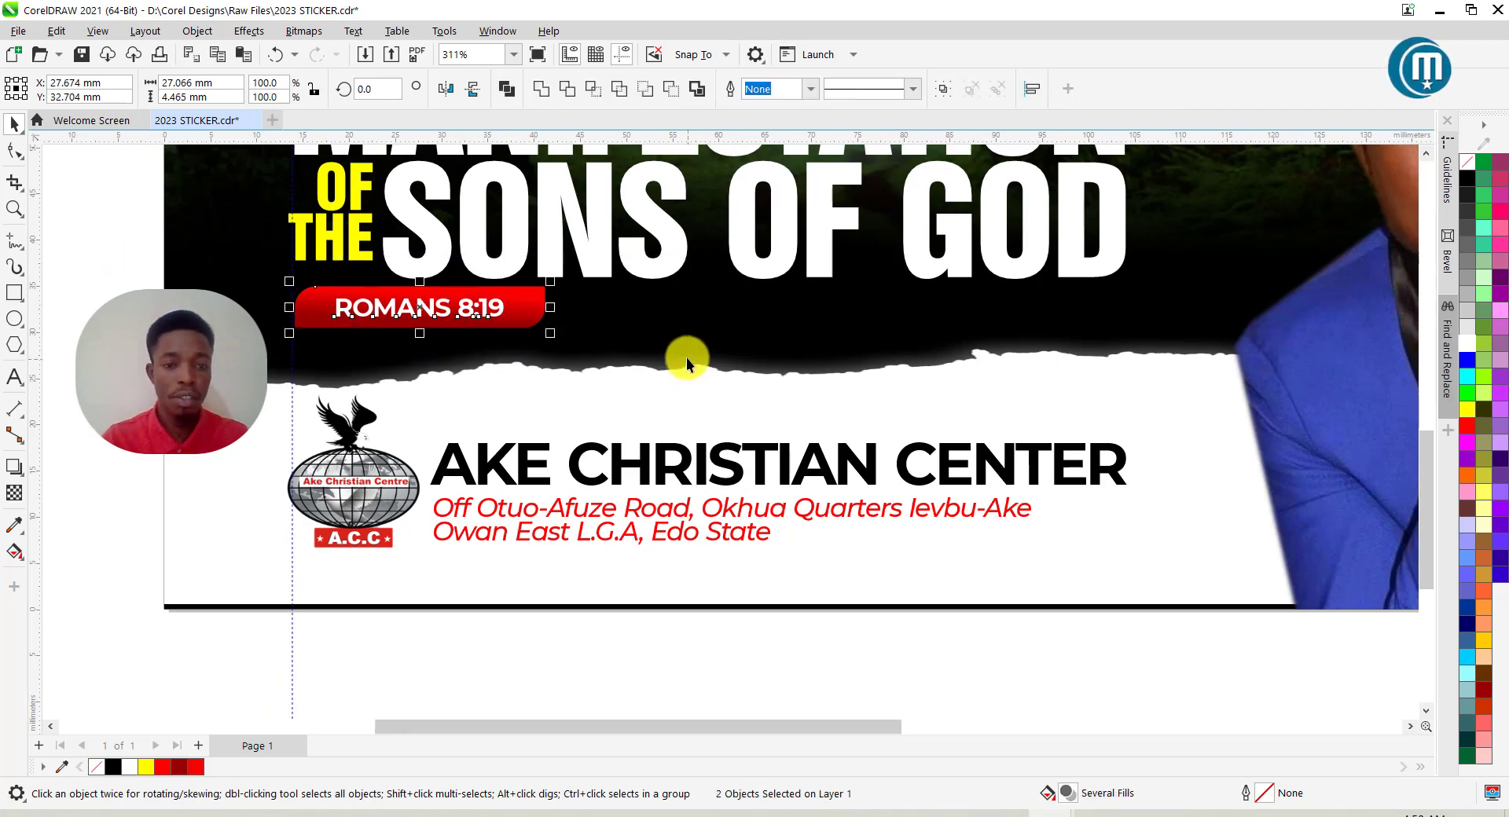
click(271, 324)
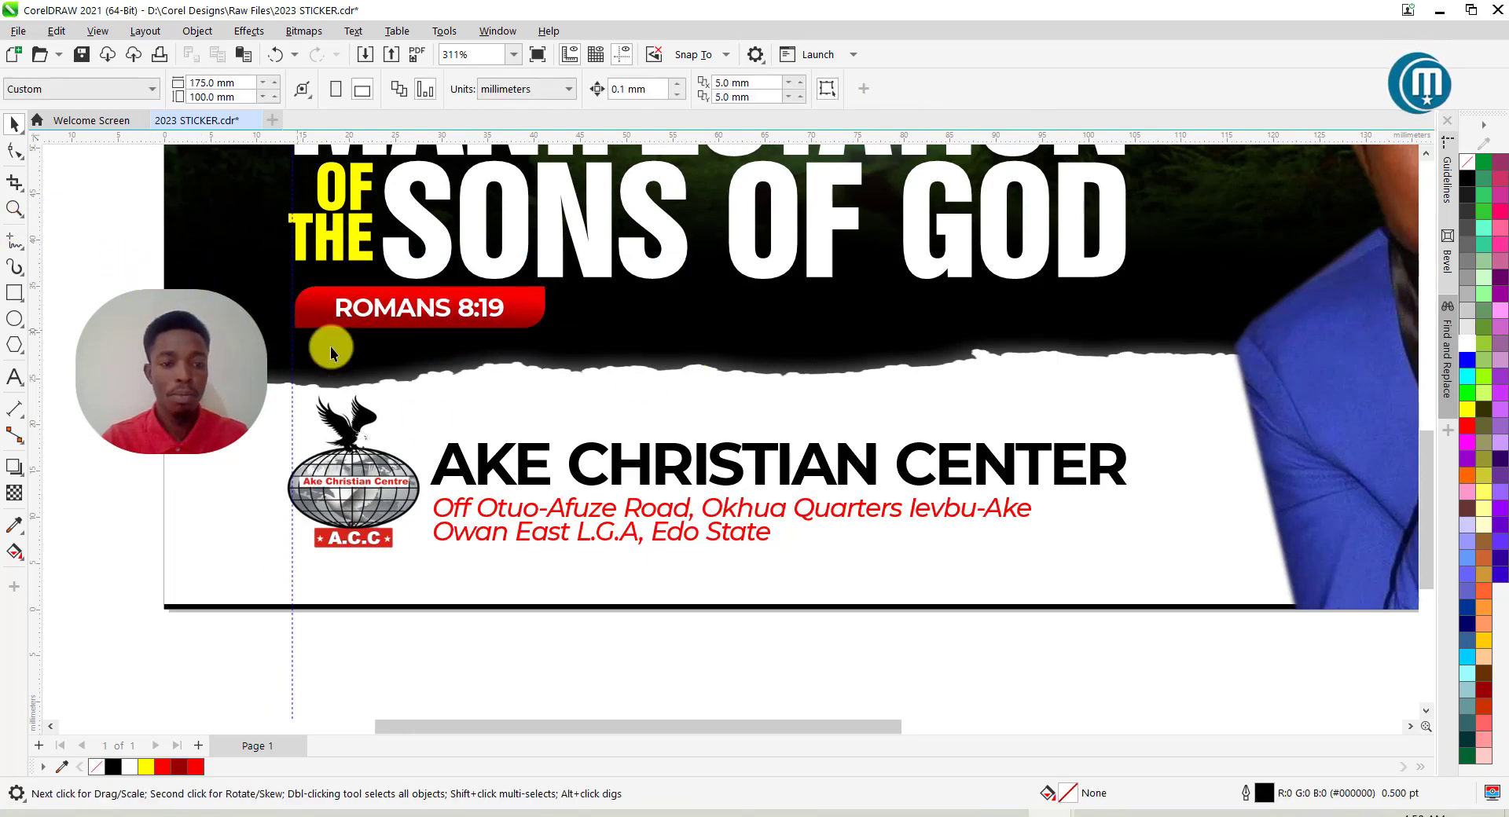
scroll(270, 324, down, 4)
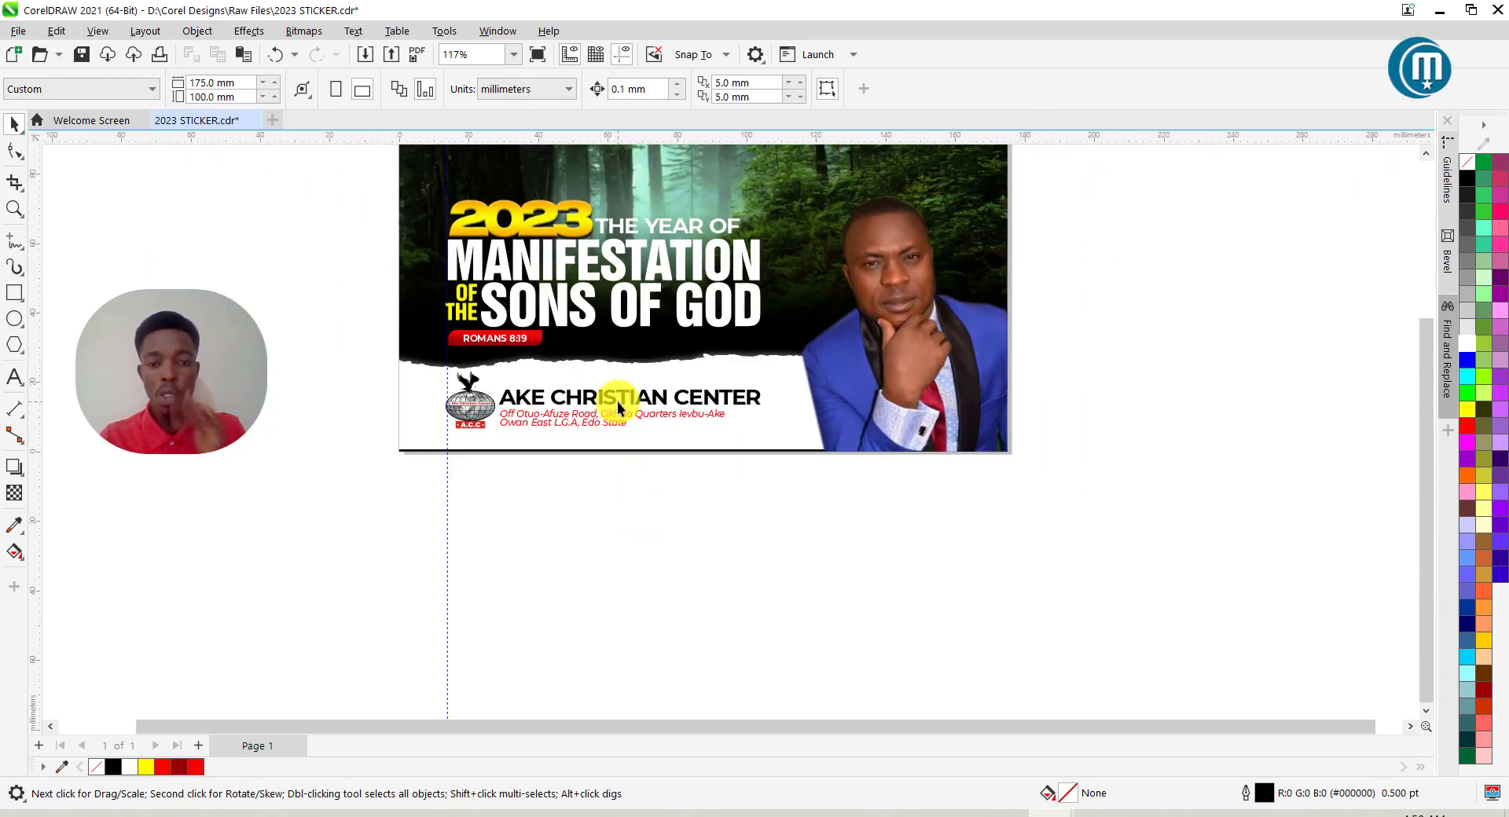
scroll(548, 353, up, 1)
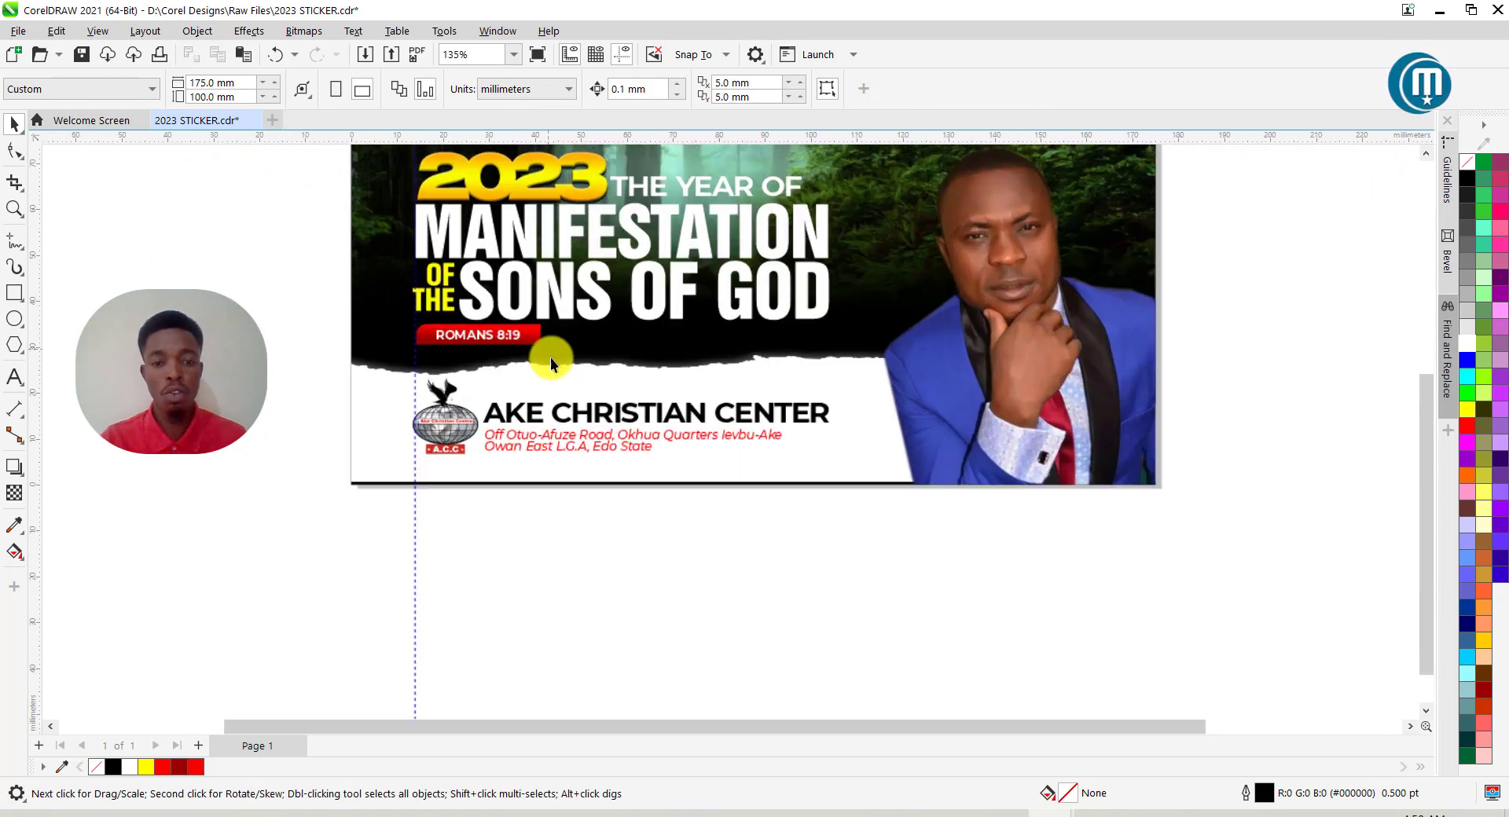
Drop a black shadow under the MANIFESTATION SONS OF GOD headline with opacity 80 and feathering 8.
click(635, 291)
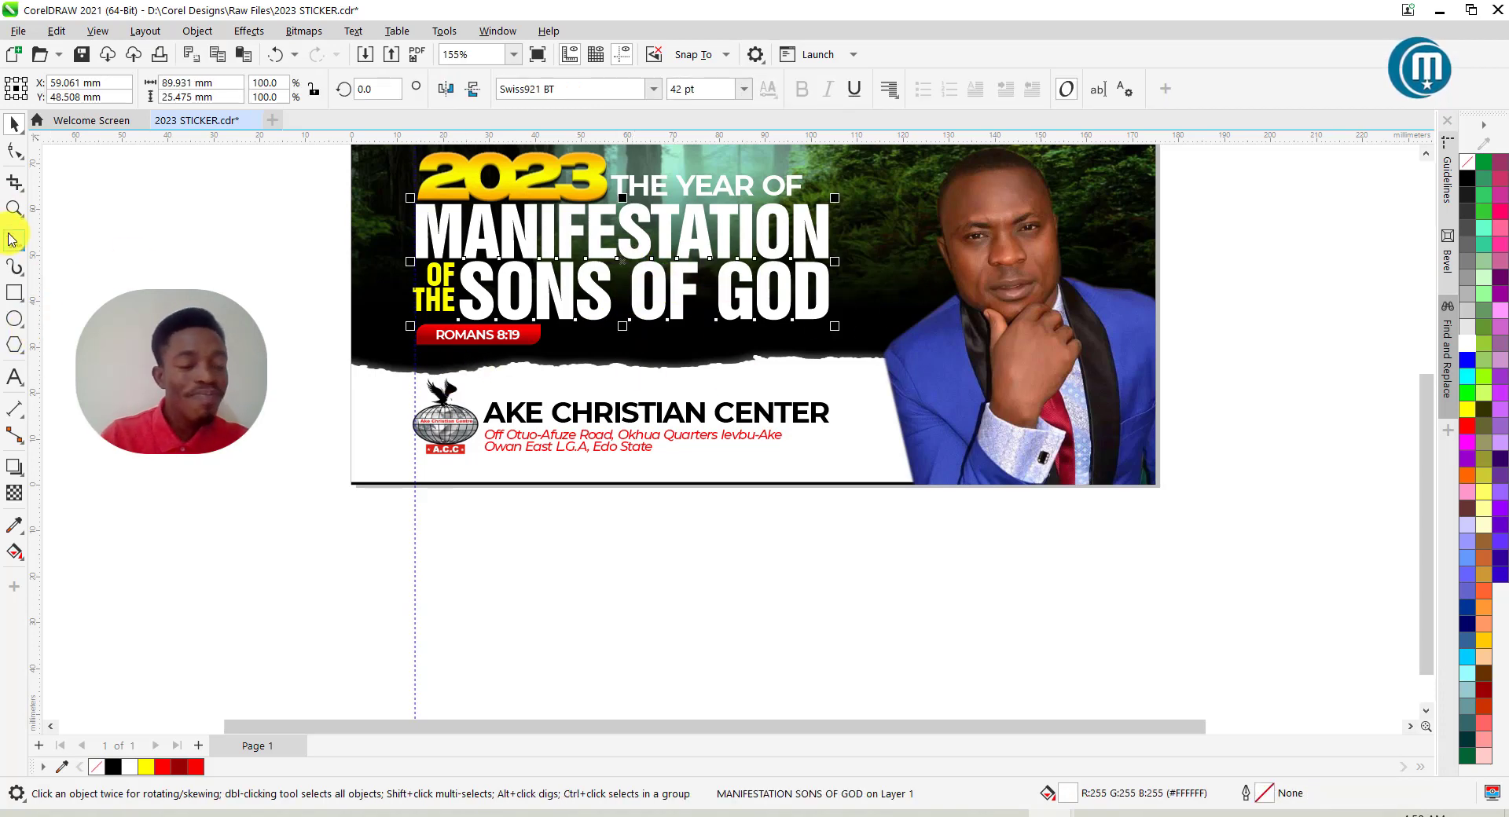
click(15, 468)
drag(634, 223, 630, 336)
scroll(630, 325, up, 3)
scroll(629, 336, down, 4)
drag(425, 88, 390, 89)
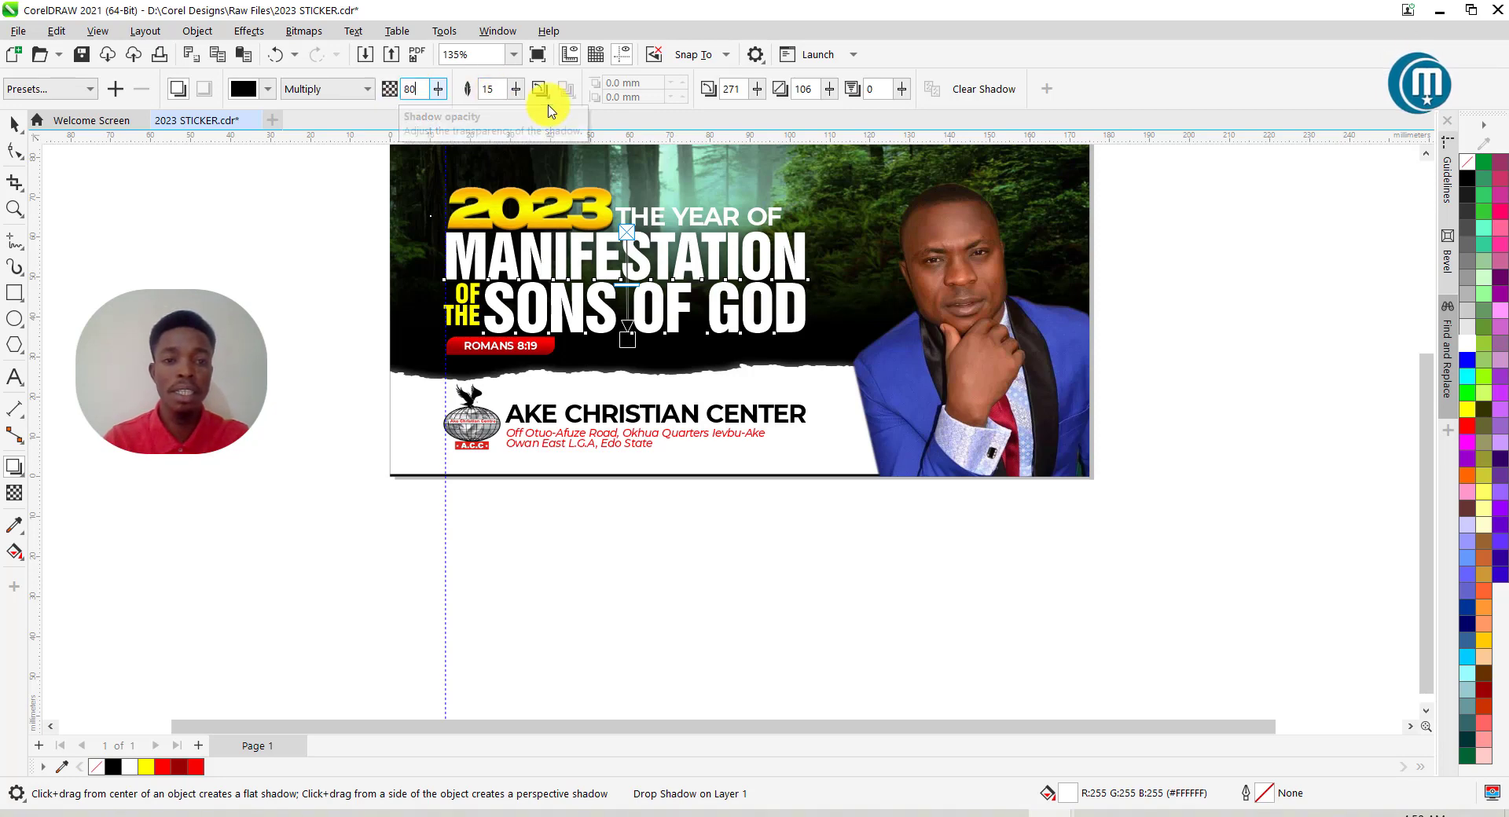
drag(496, 90, 478, 89)
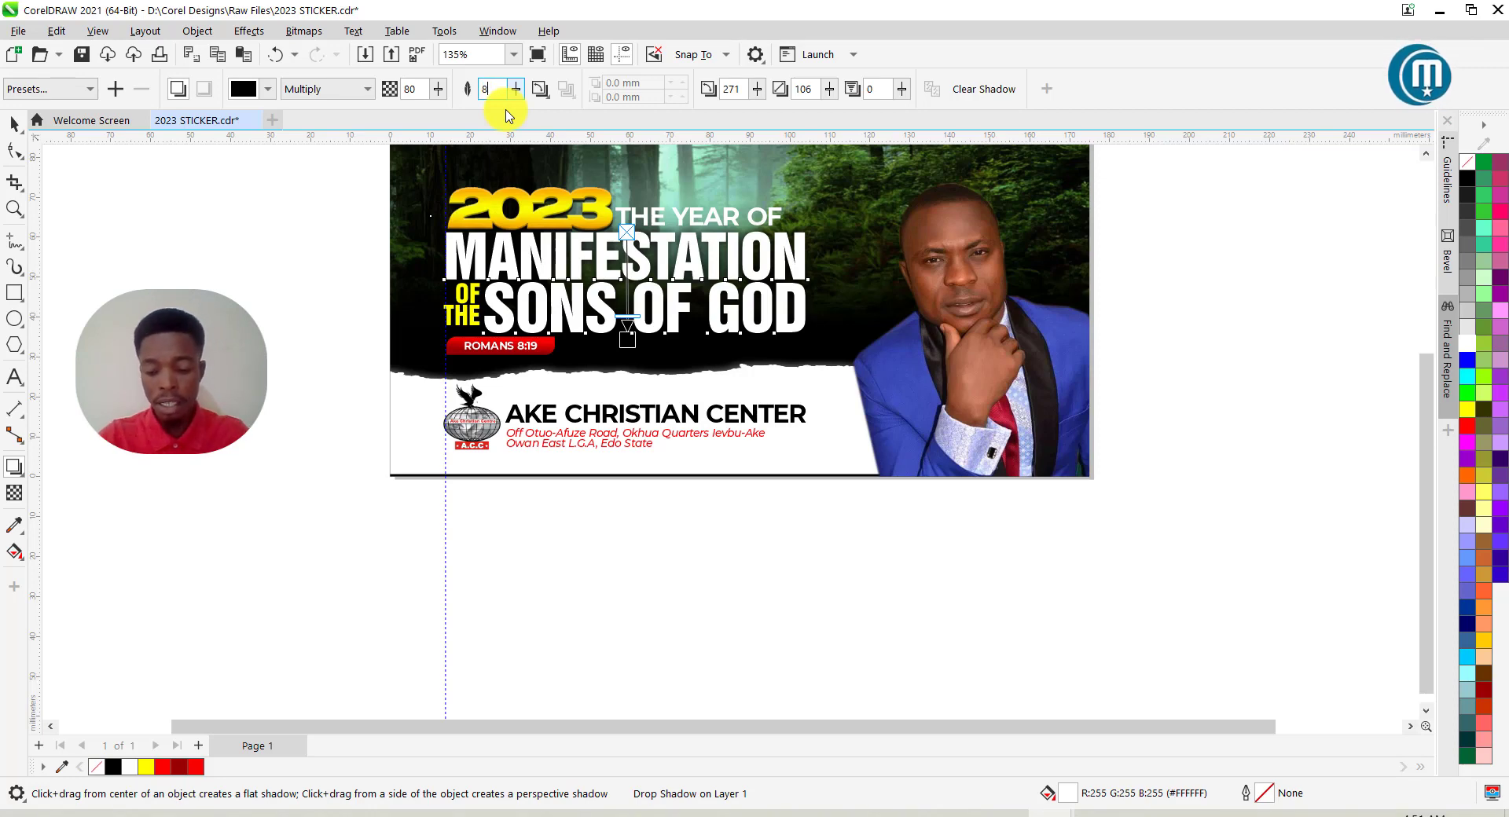
Drag a drop shadow onto the THE YEAR OF text, then deselect it.
click(724, 213)
scroll(704, 249, up, 5)
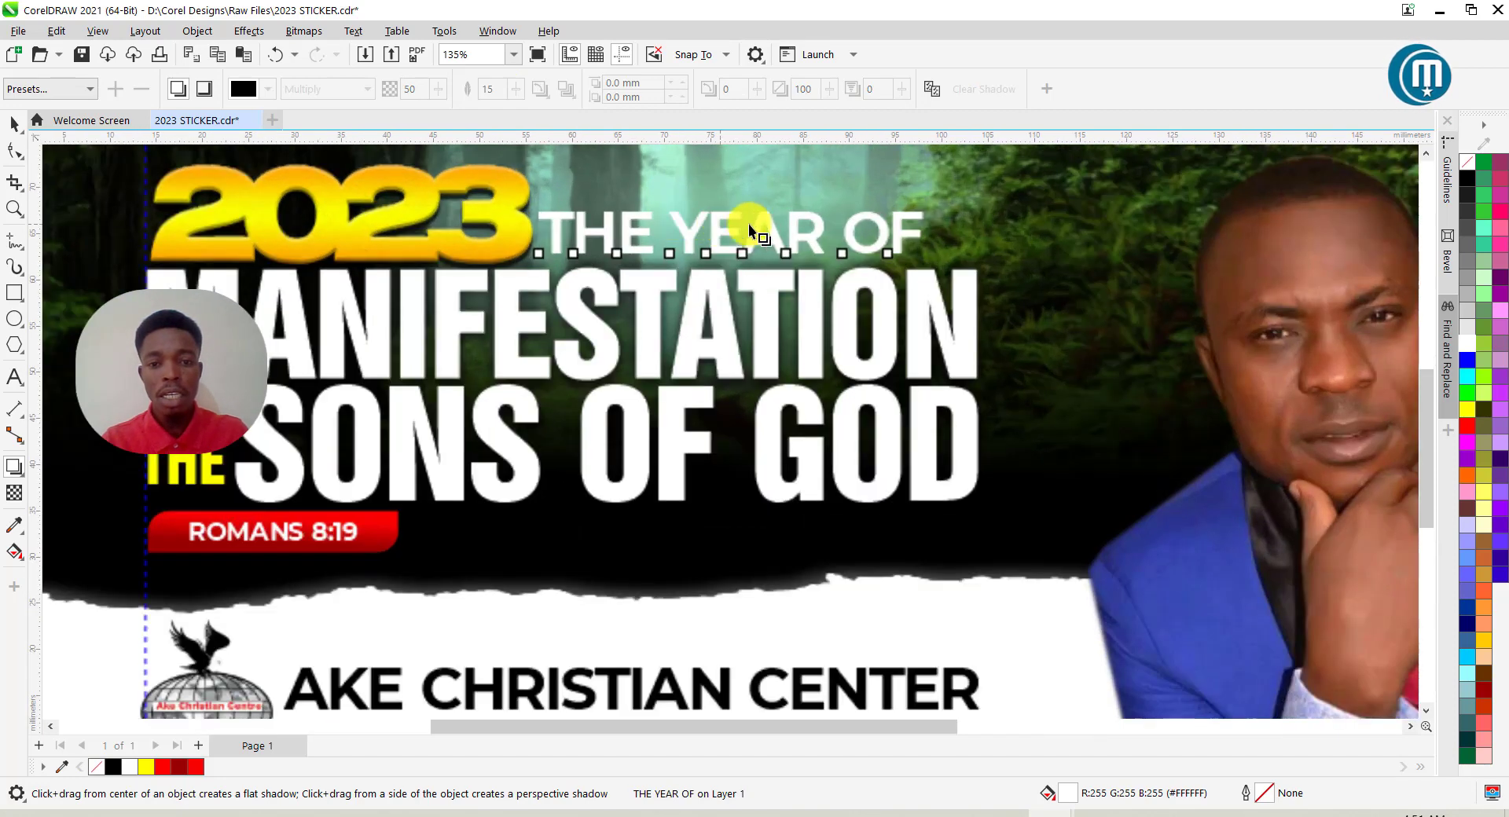
drag(717, 215, 729, 261)
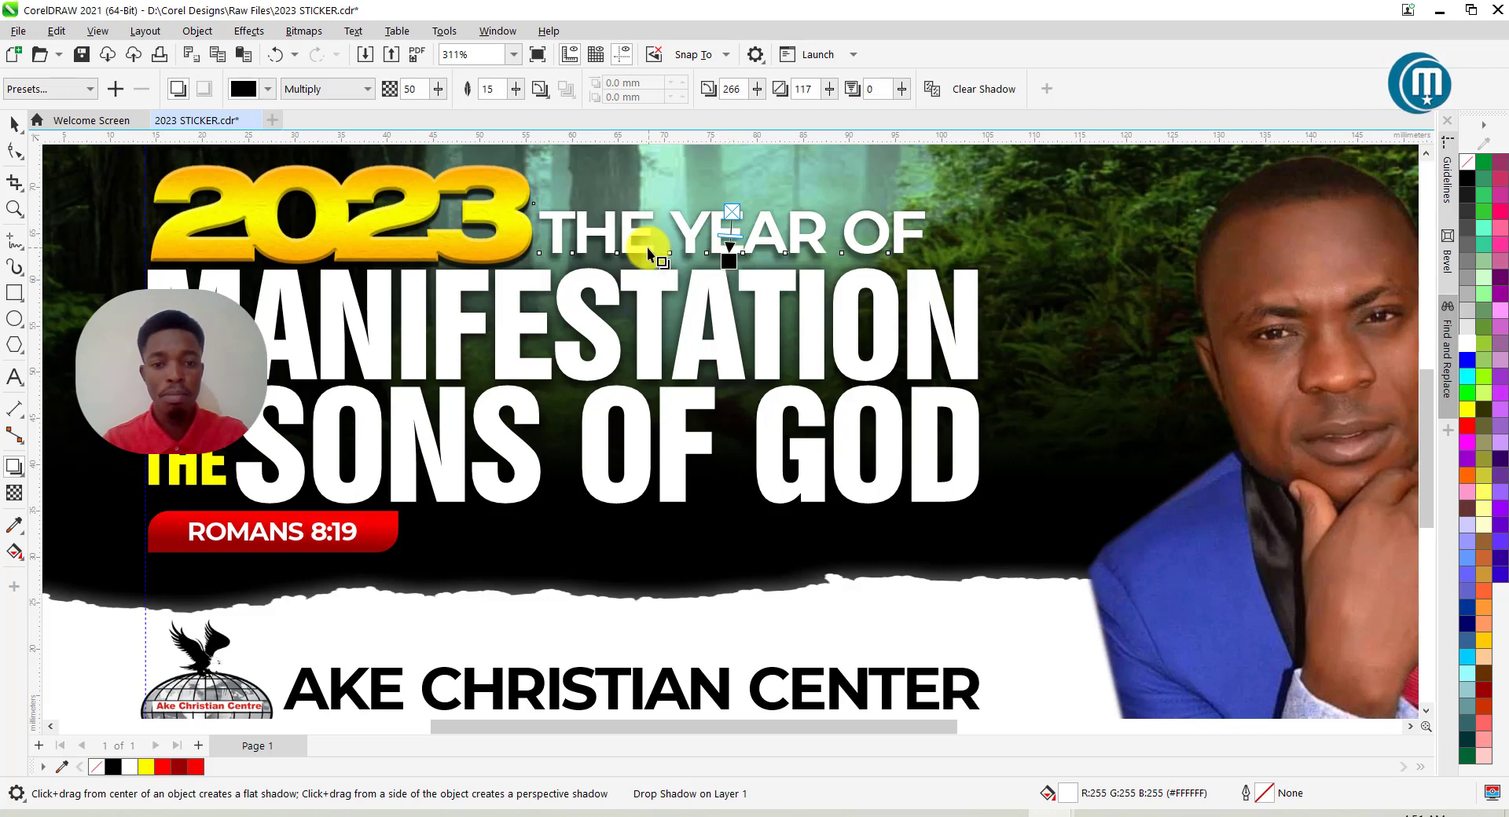
click(14, 123)
scroll(767, 224, down, 4)
click(257, 273)
scroll(718, 291, down, 5)
scroll(753, 347, up, 4)
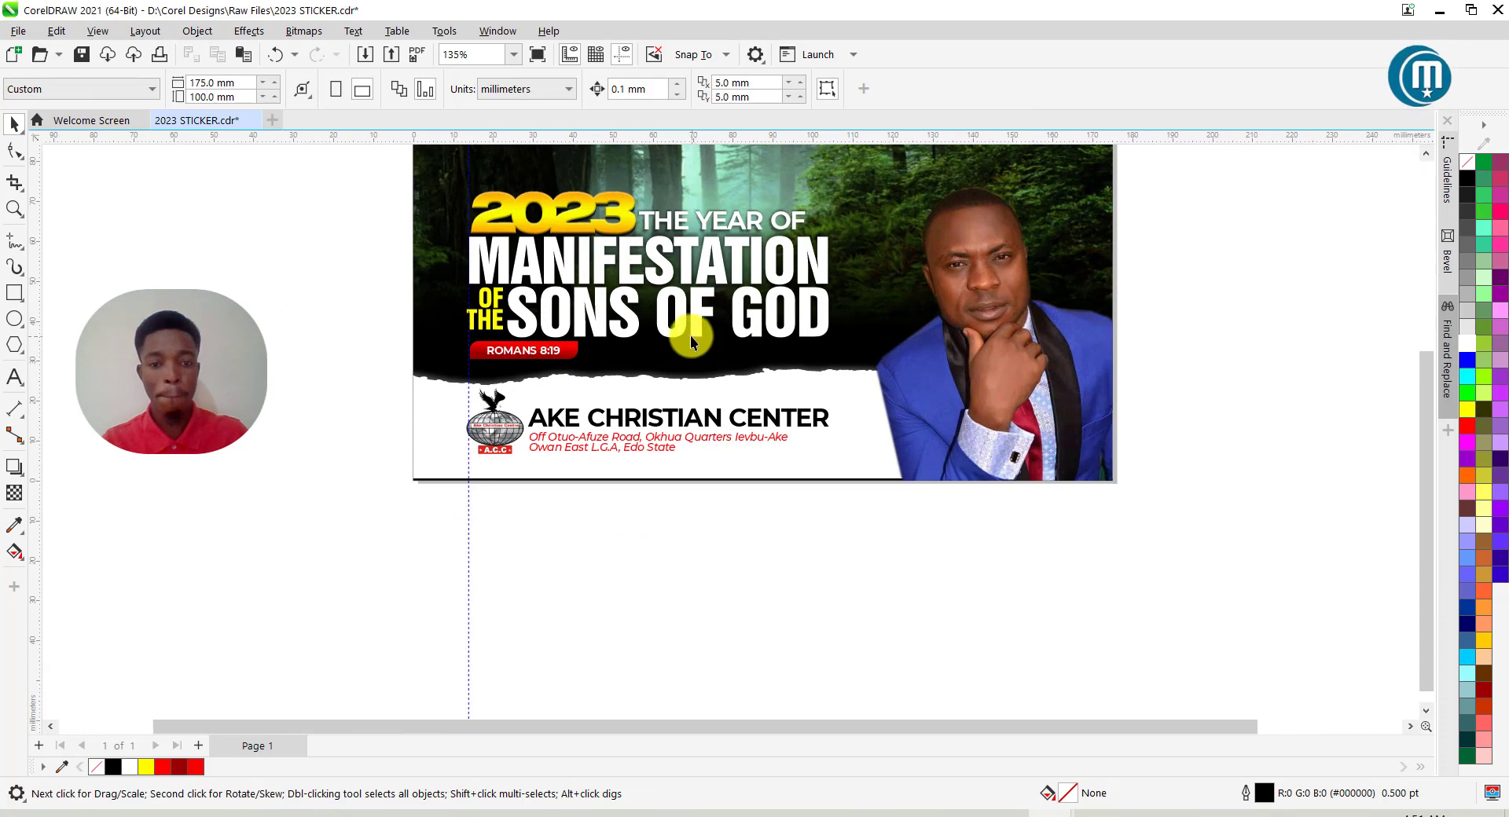
scroll(692, 337, up, 2)
scroll(684, 177, up, 2)
Nudge THE YEAR OF slightly into position and check the headline's drop shadow.
drag(691, 190, 695, 200)
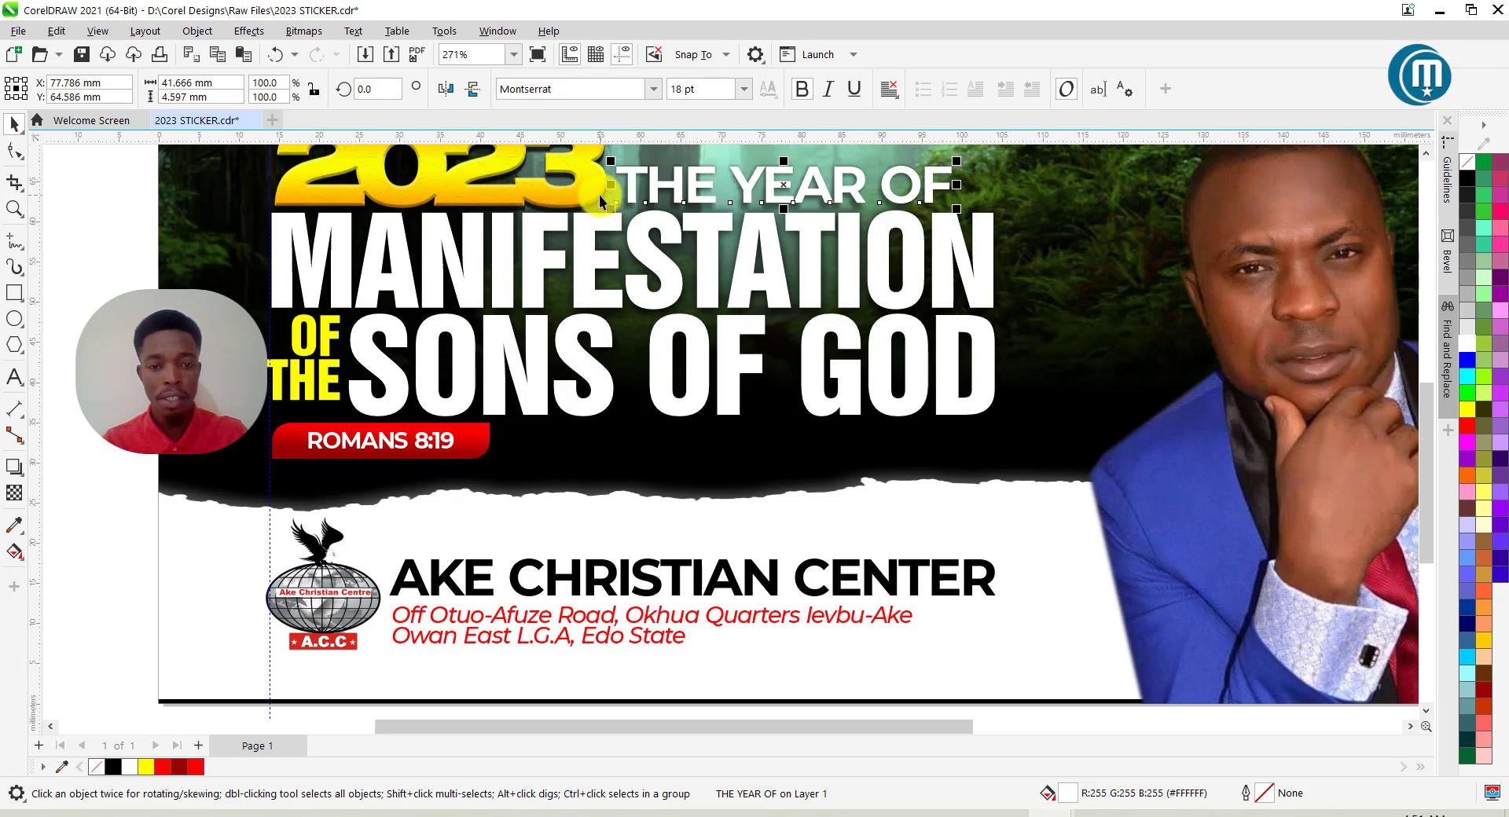
click(599, 195)
scroll(585, 203, down, 2)
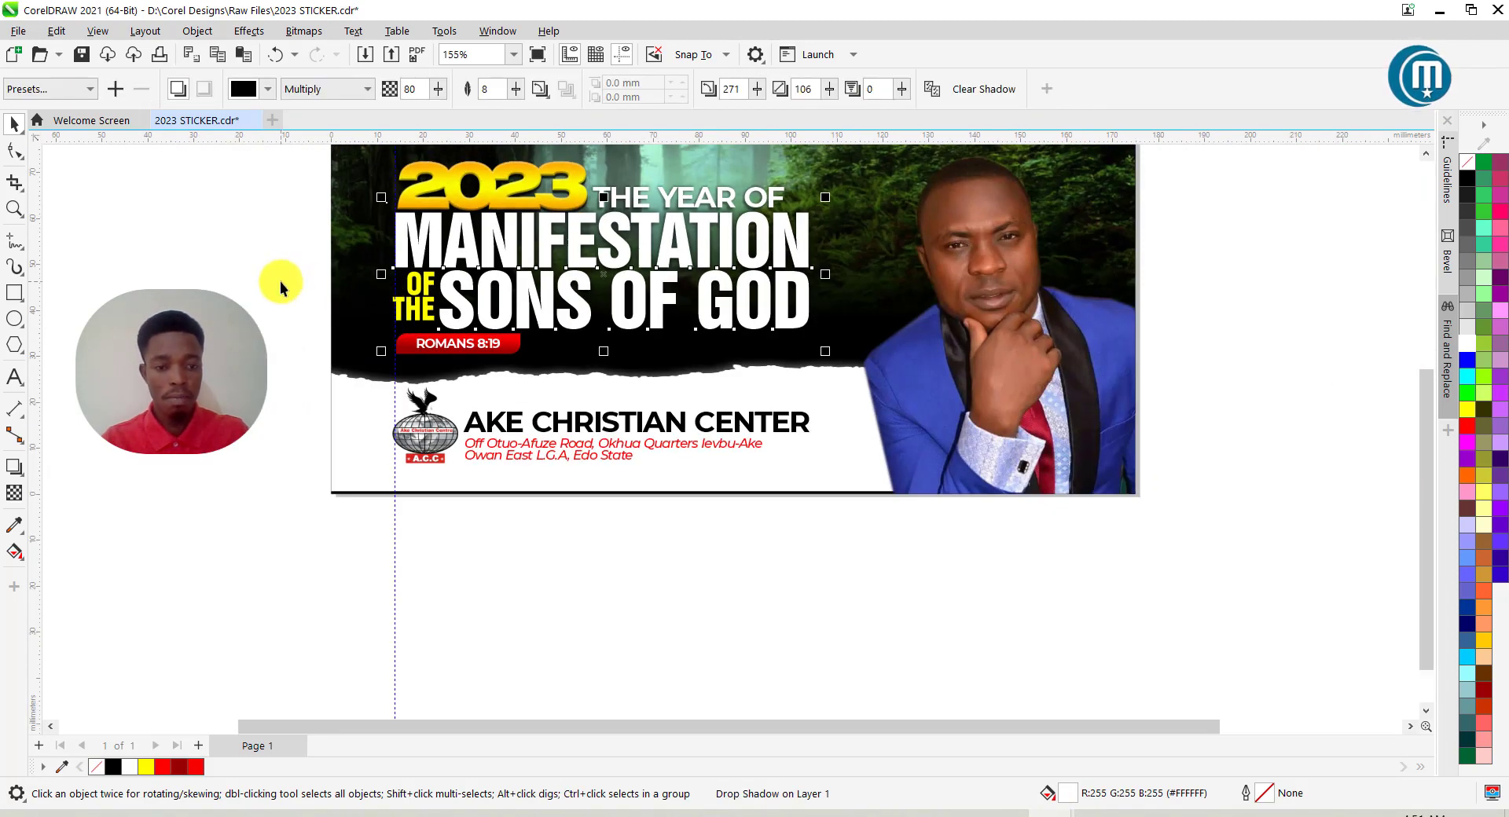
click(280, 281)
scroll(452, 367, down, 2)
scroll(503, 299, up, 1)
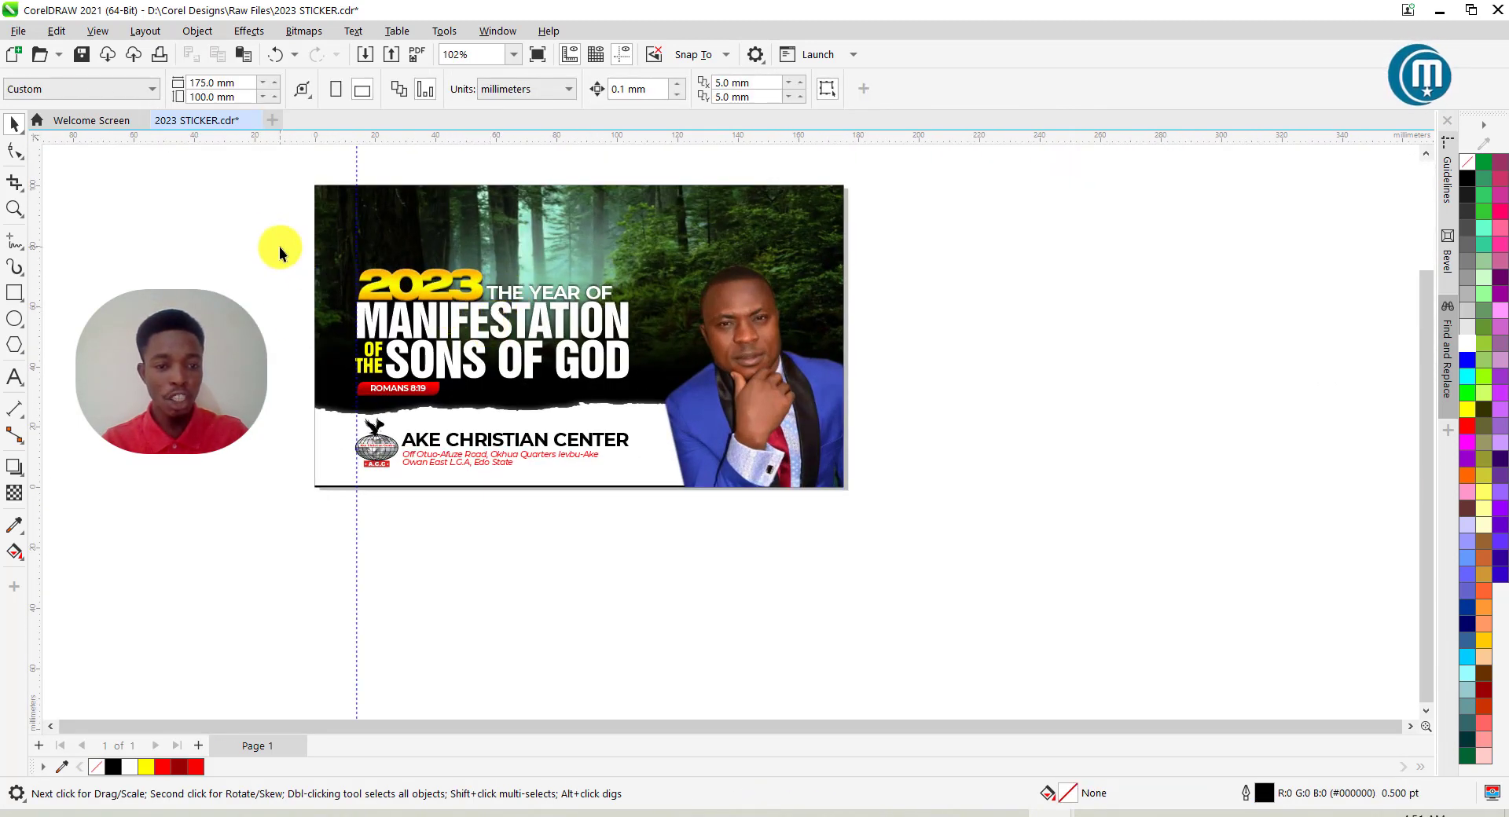
Scale the 2023 headline text group up to about 106% and save the sticker.
click(647, 298)
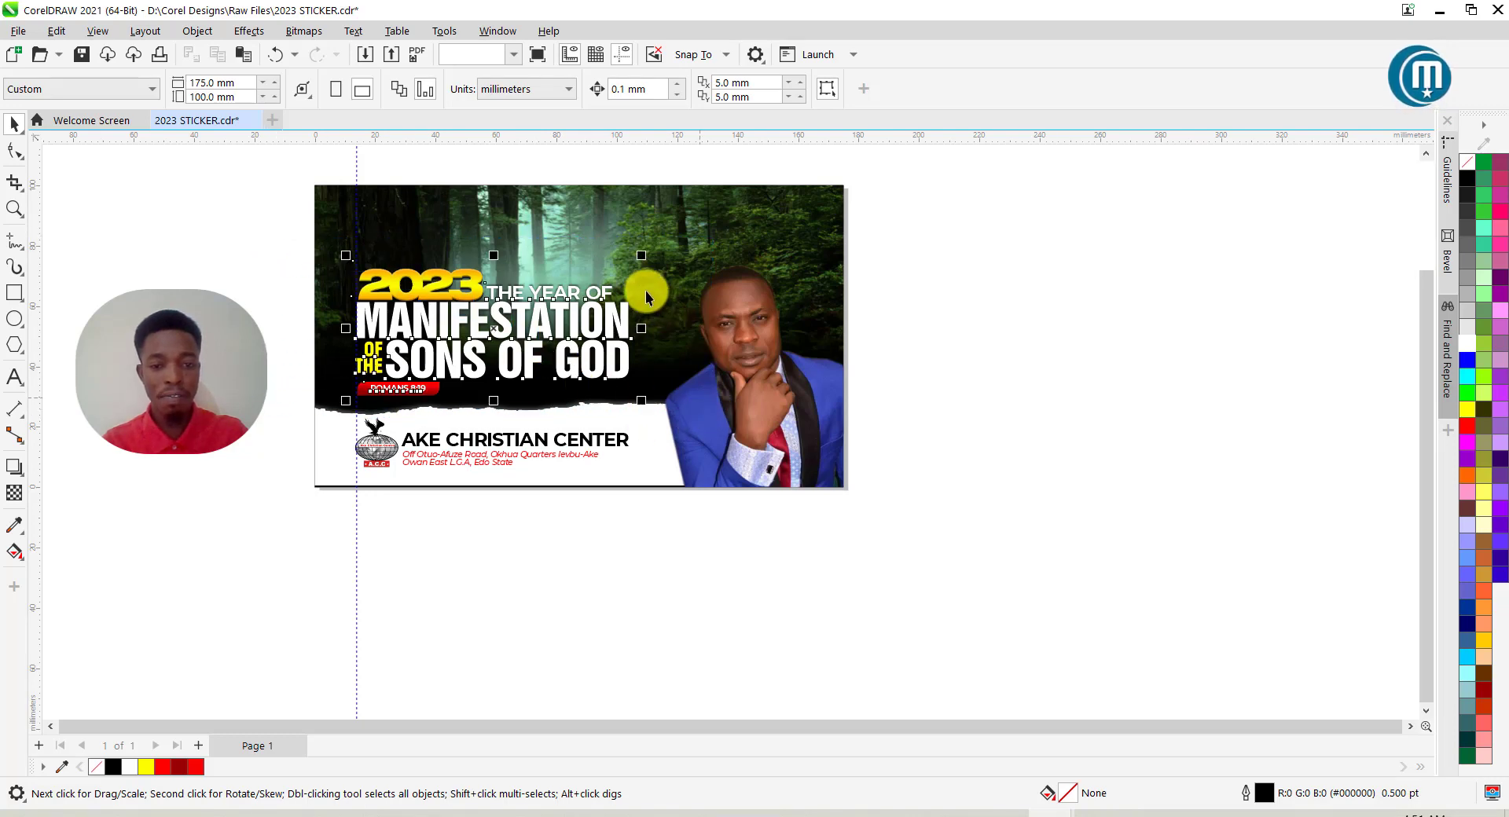
drag(642, 253, 691, 243)
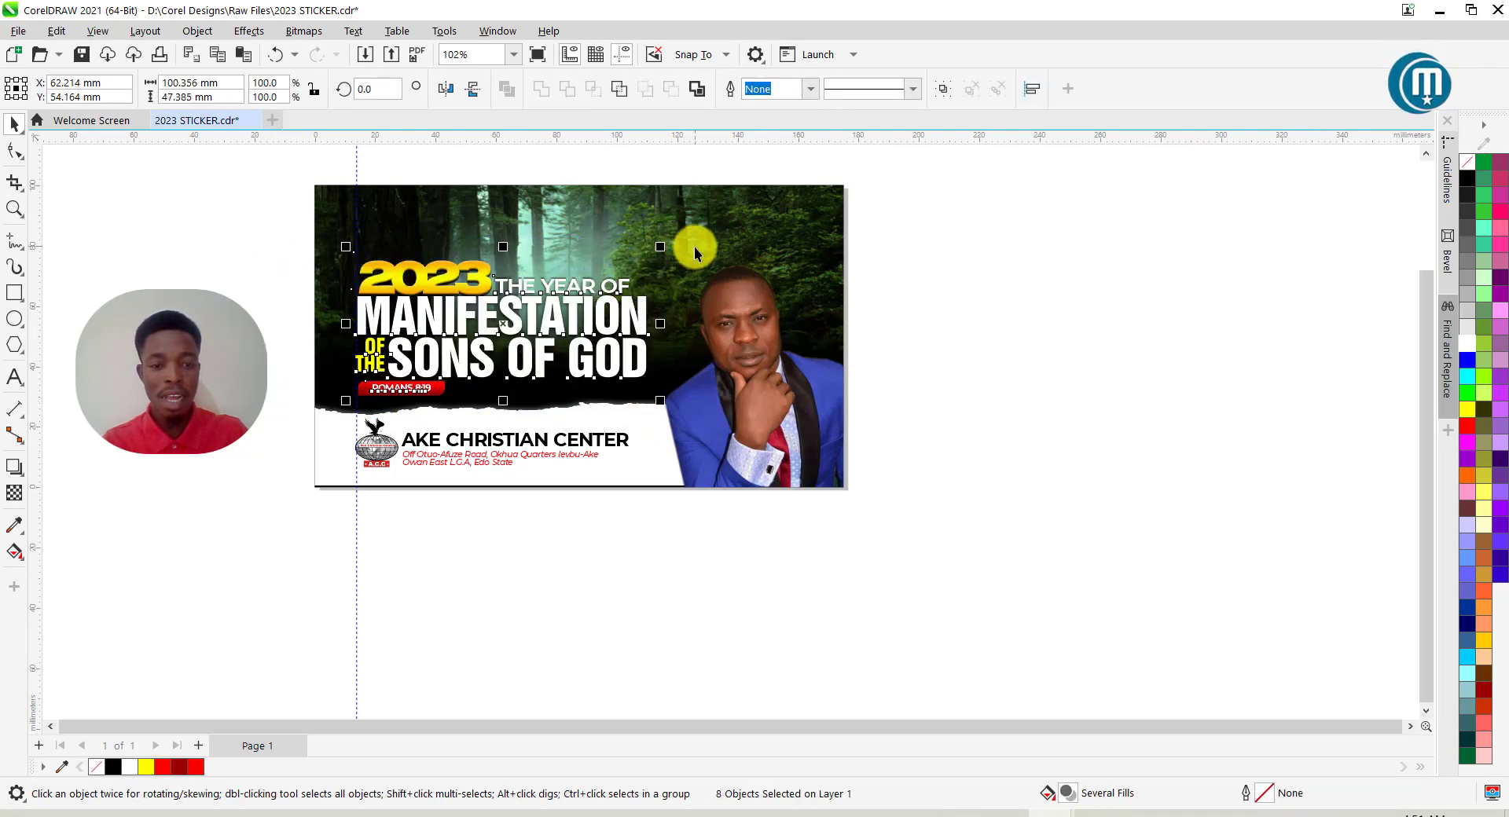
click(268, 299)
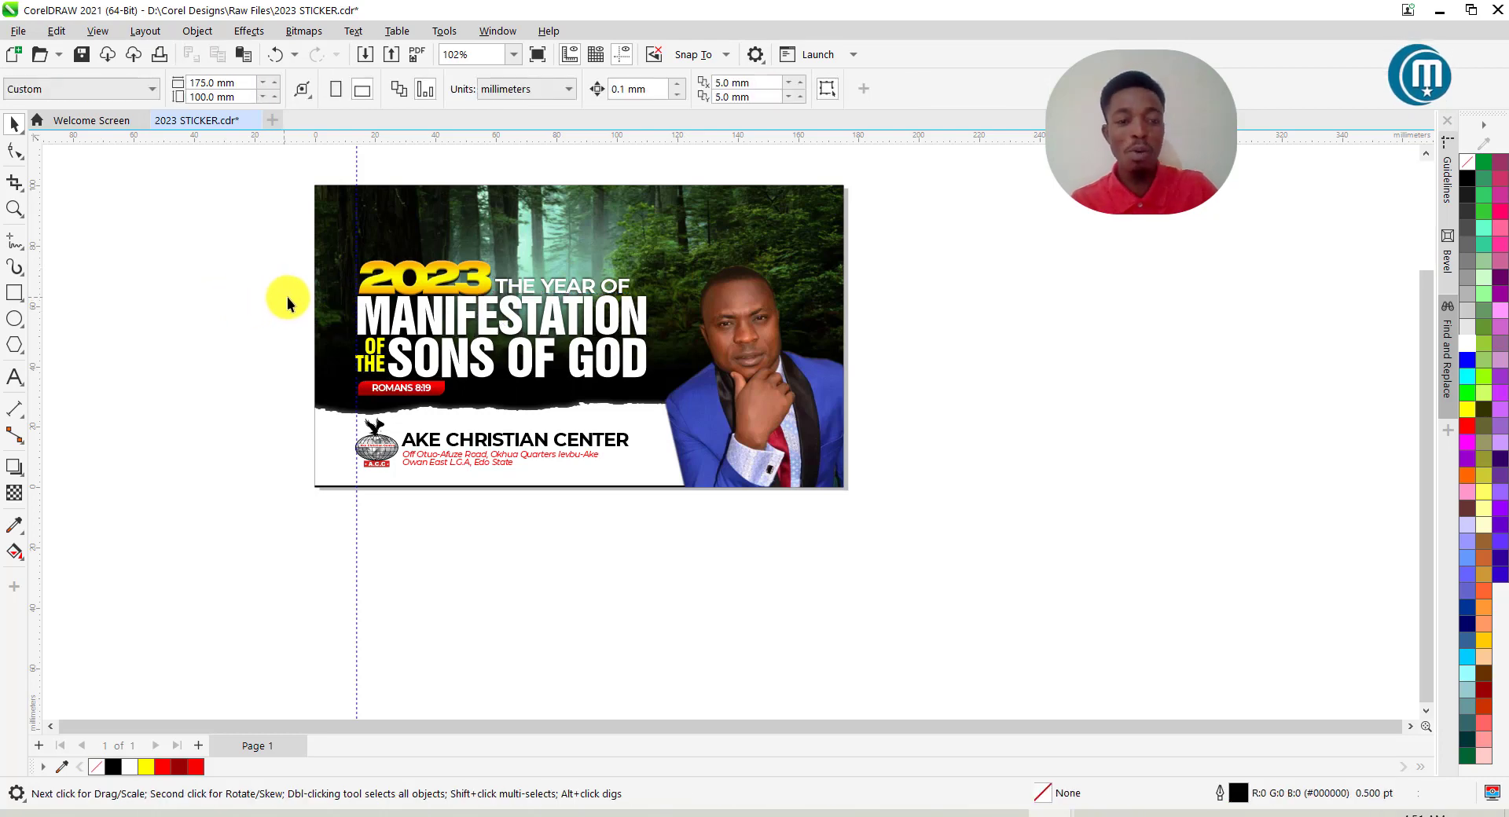
key(ctrl+s)
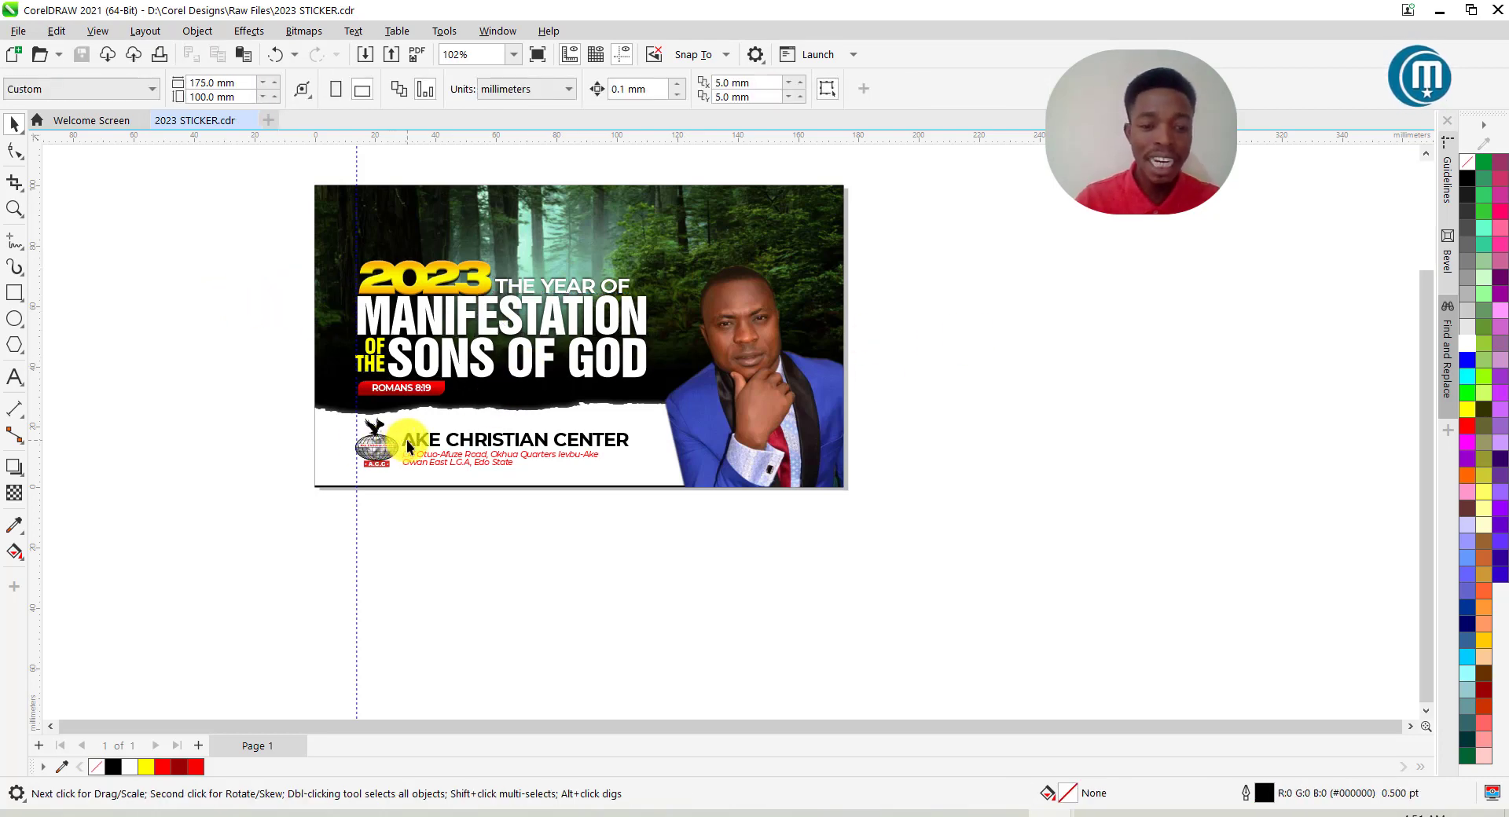
Raise the church name and address block slightly and save again.
drag(274, 398, 732, 521)
key(Up)
key(Up)
key(Up)
key(Up)
key(Up)
key(Up)
key(Up)
key(Up)
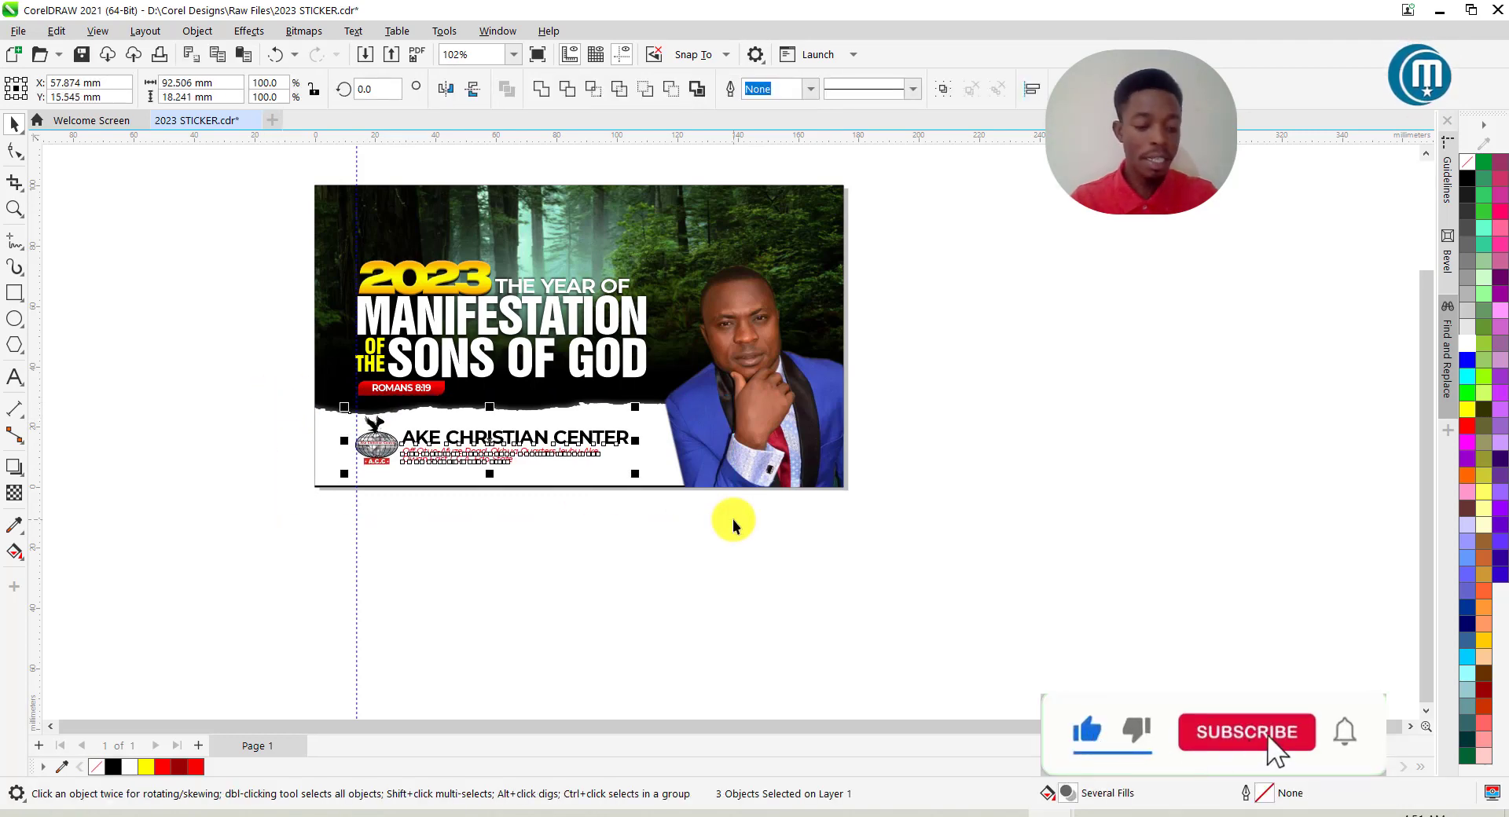
key(ctrl+s)
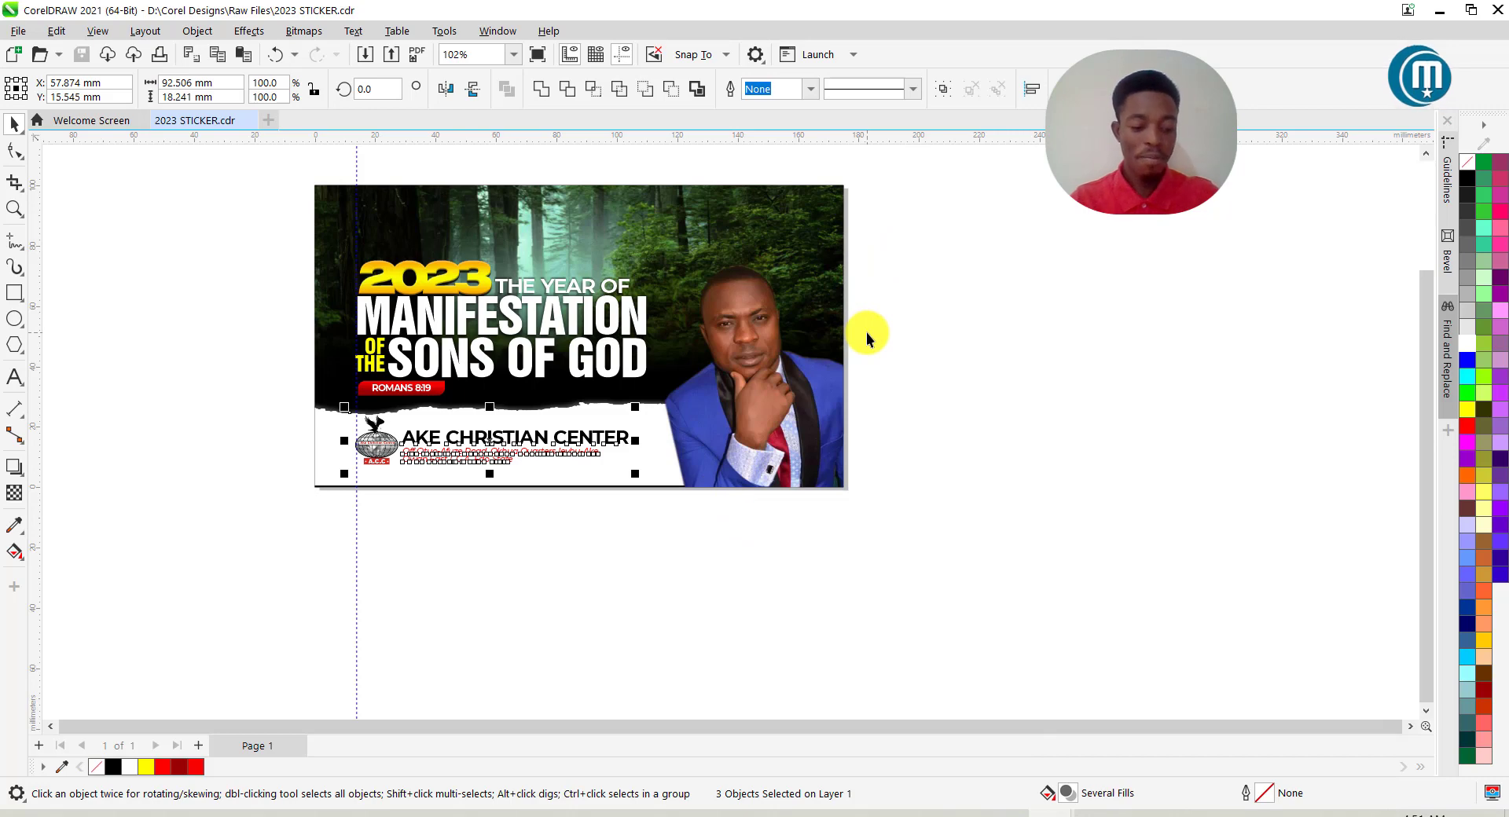
click(243, 445)
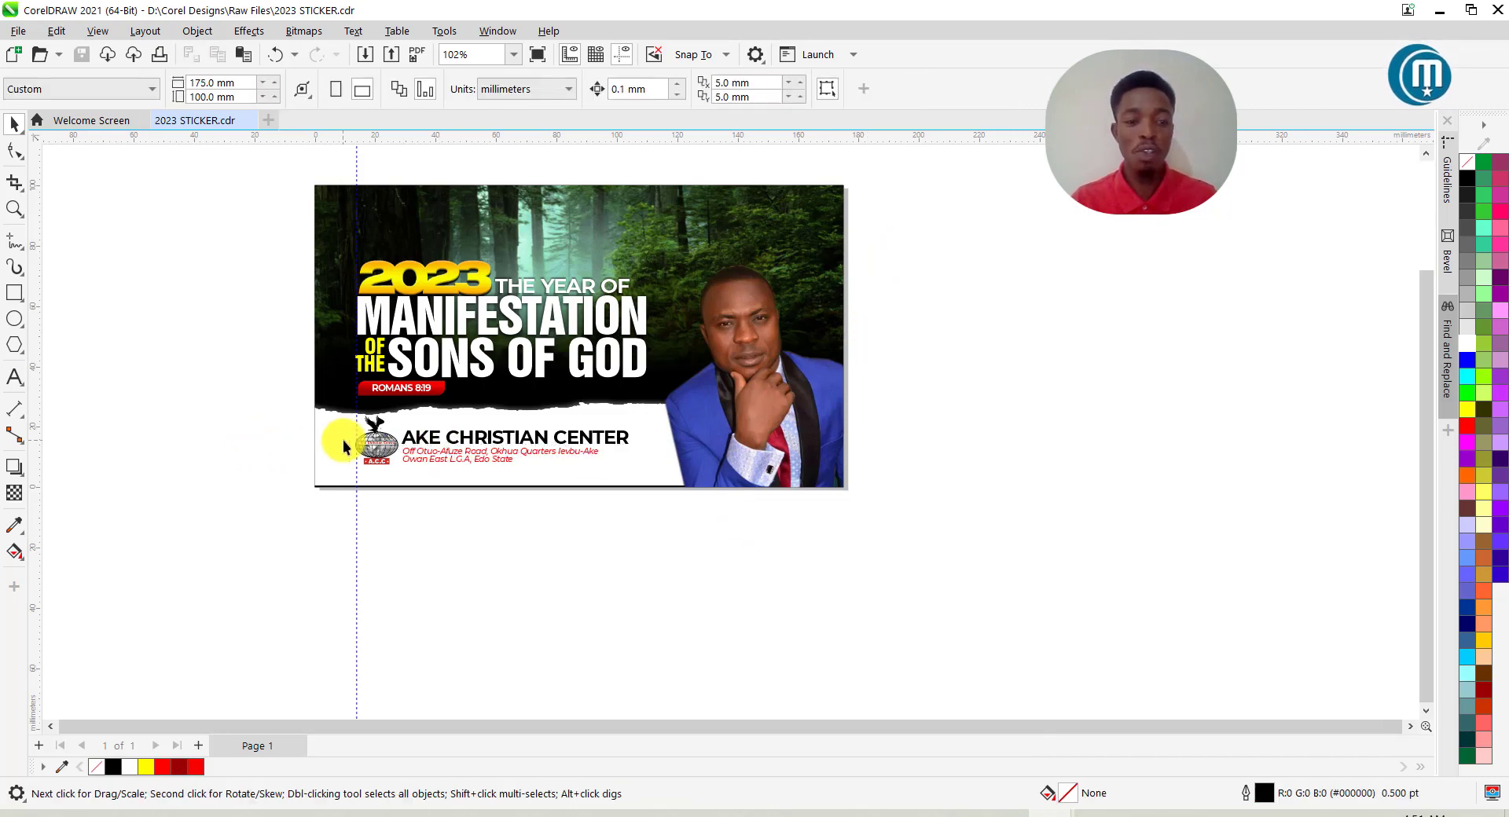
scroll(399, 447, up, 1)
scroll(398, 447, up, 1)
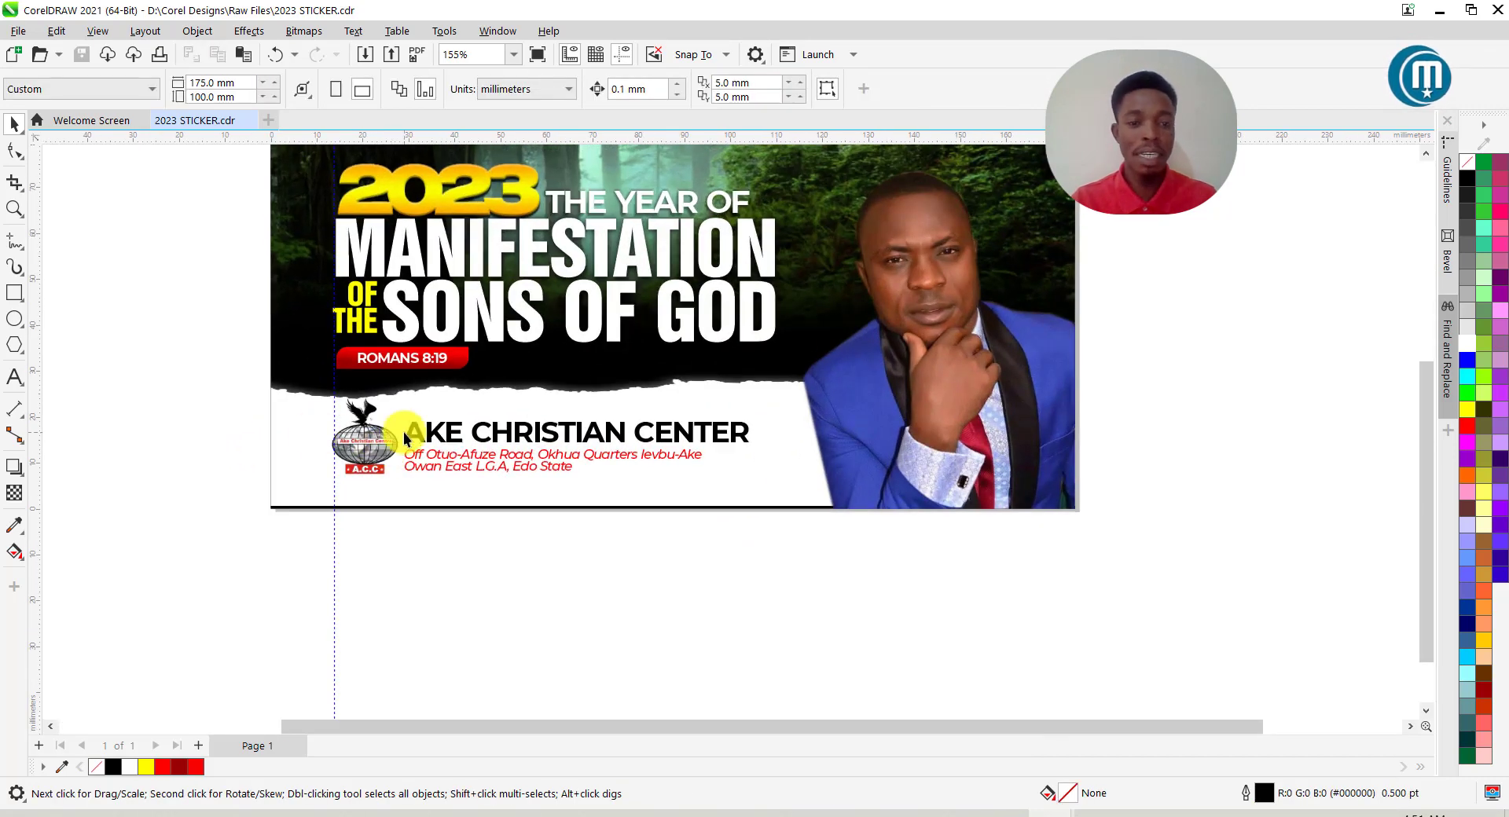
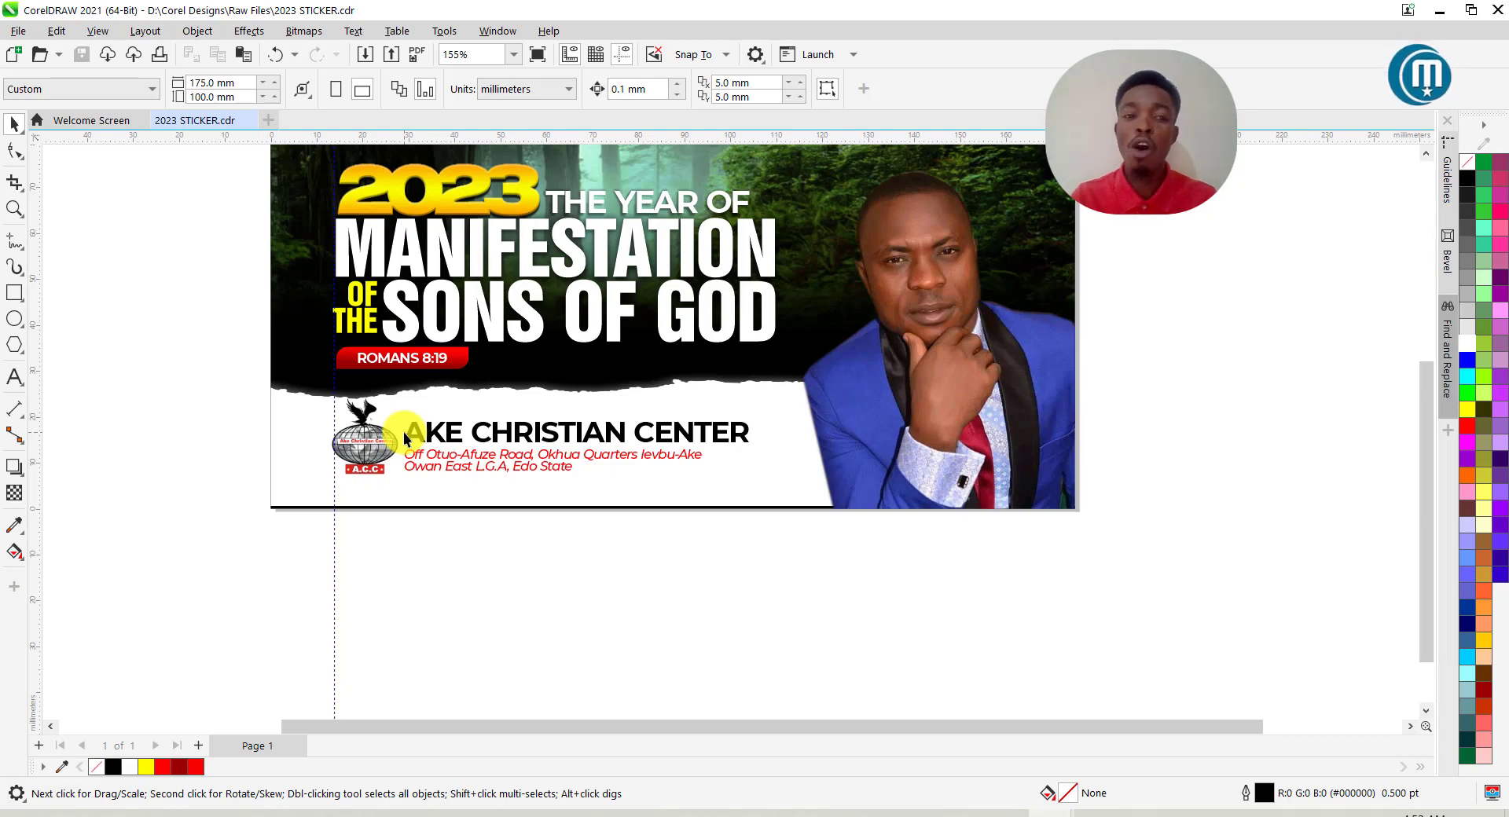
Duplicate the red ROMANS 8:19 label onto the pastor photo and stretch its rectangle taller.
scroll(403, 432, down, 2)
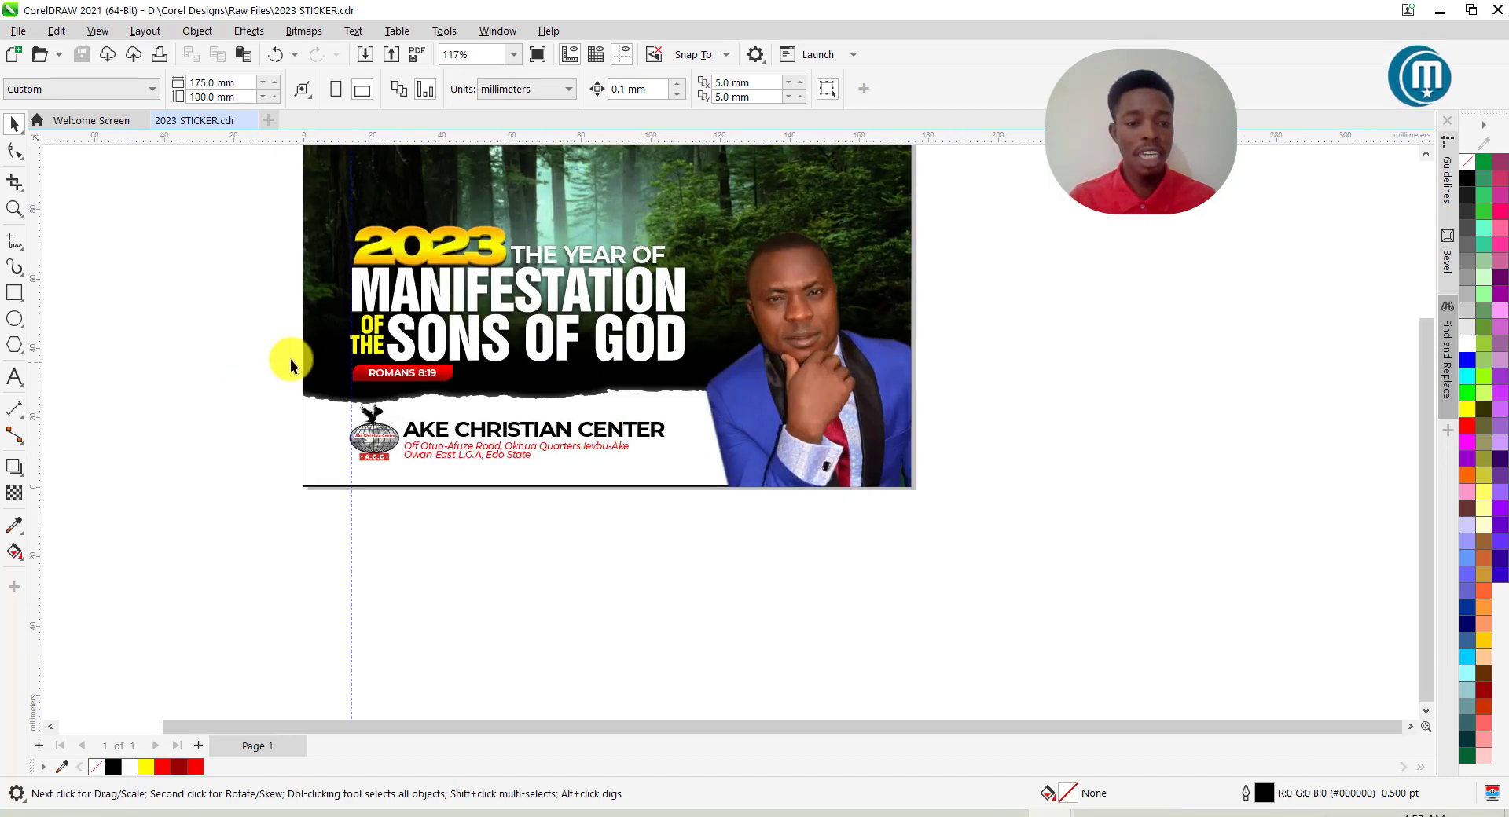
drag(479, 398, 760, 453)
key(ctrl+d)
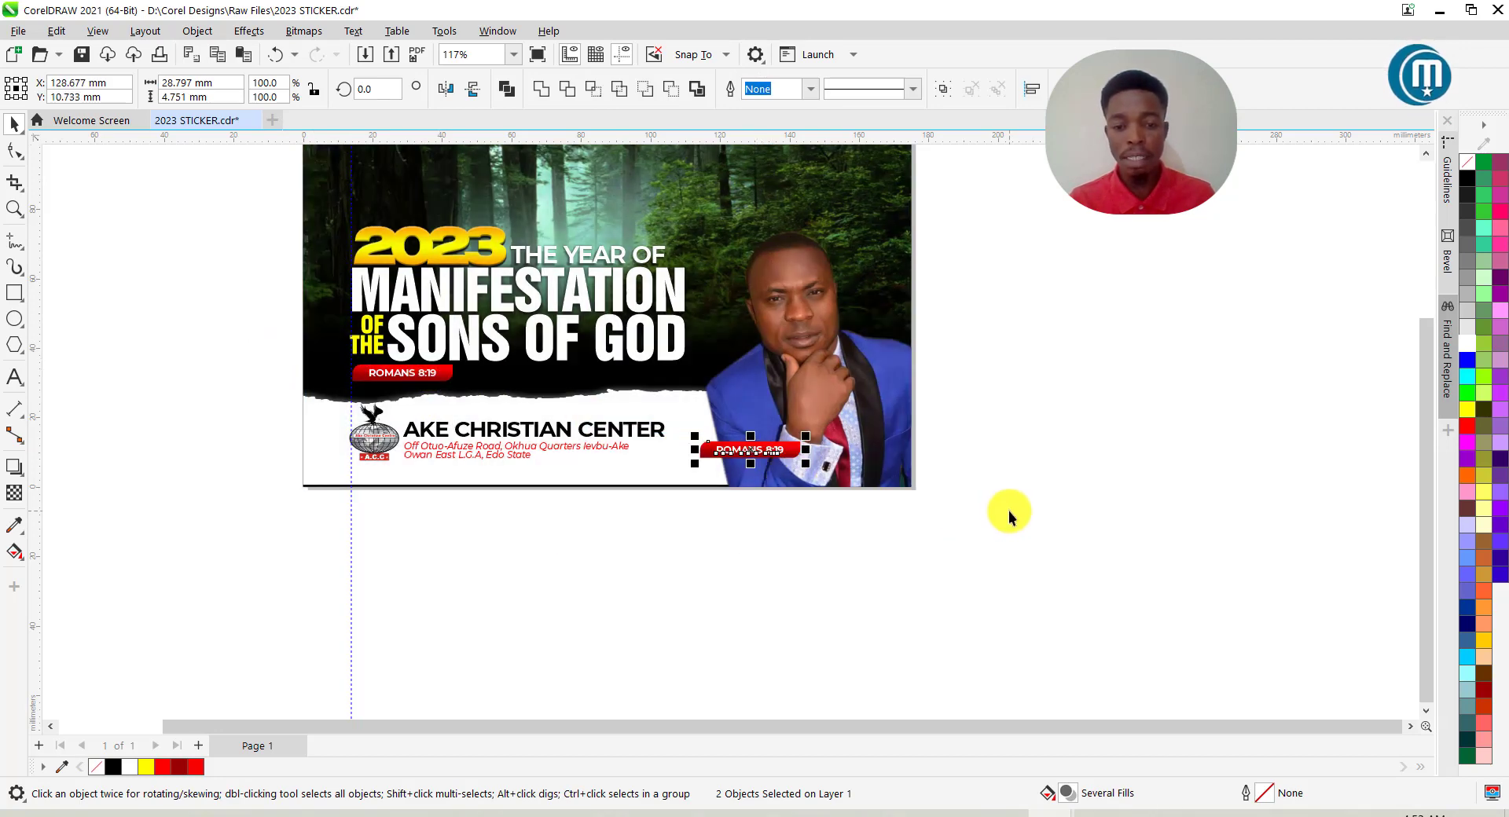
scroll(768, 460, up, 3)
click(746, 431)
mouse_move(744, 425)
mouse_down()
mouse_move(738, 393)
mouse_move(738, 446)
mouse_up()
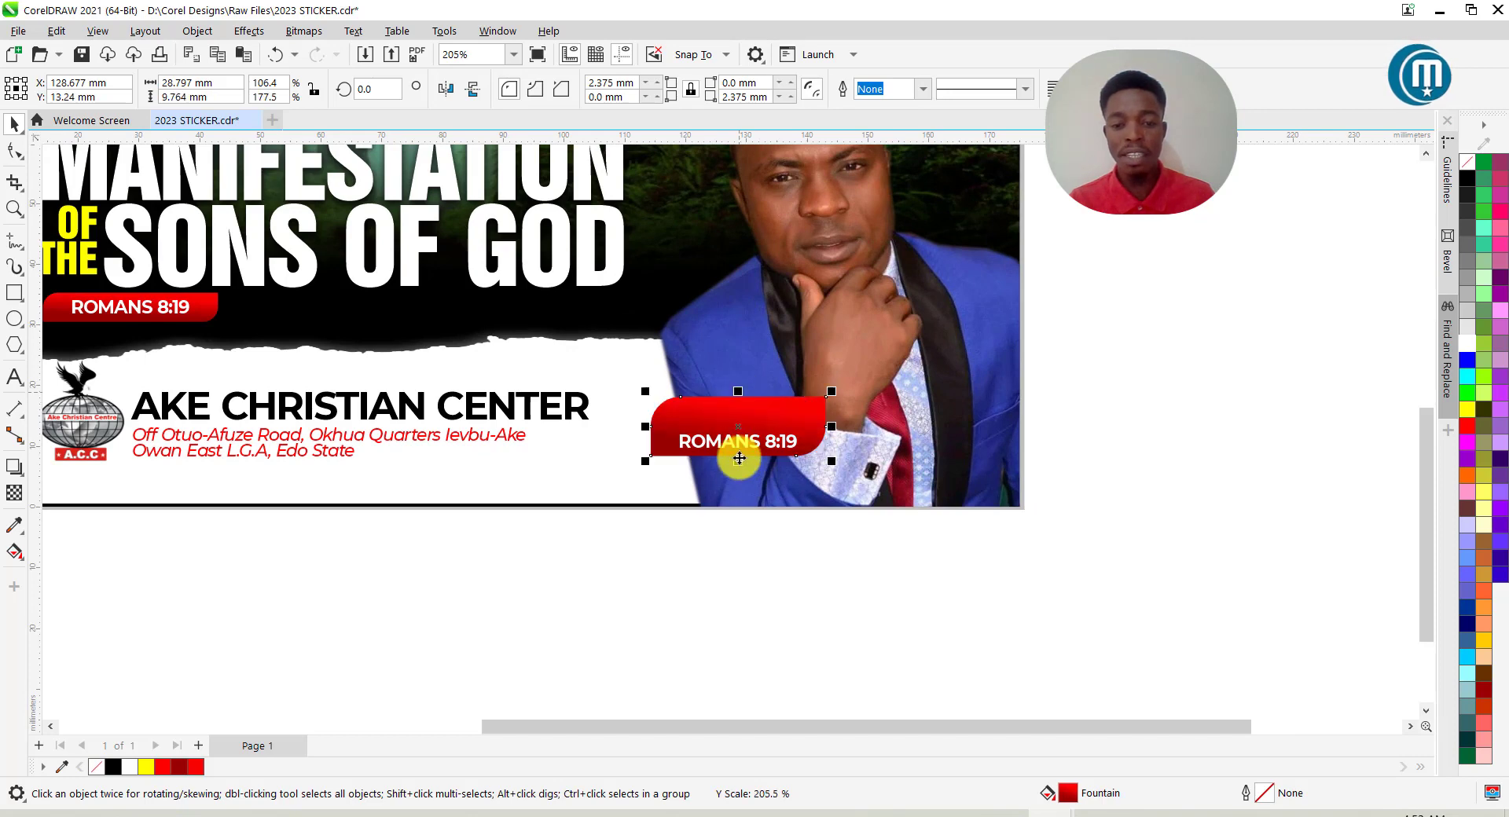
click(771, 574)
double_click(739, 441)
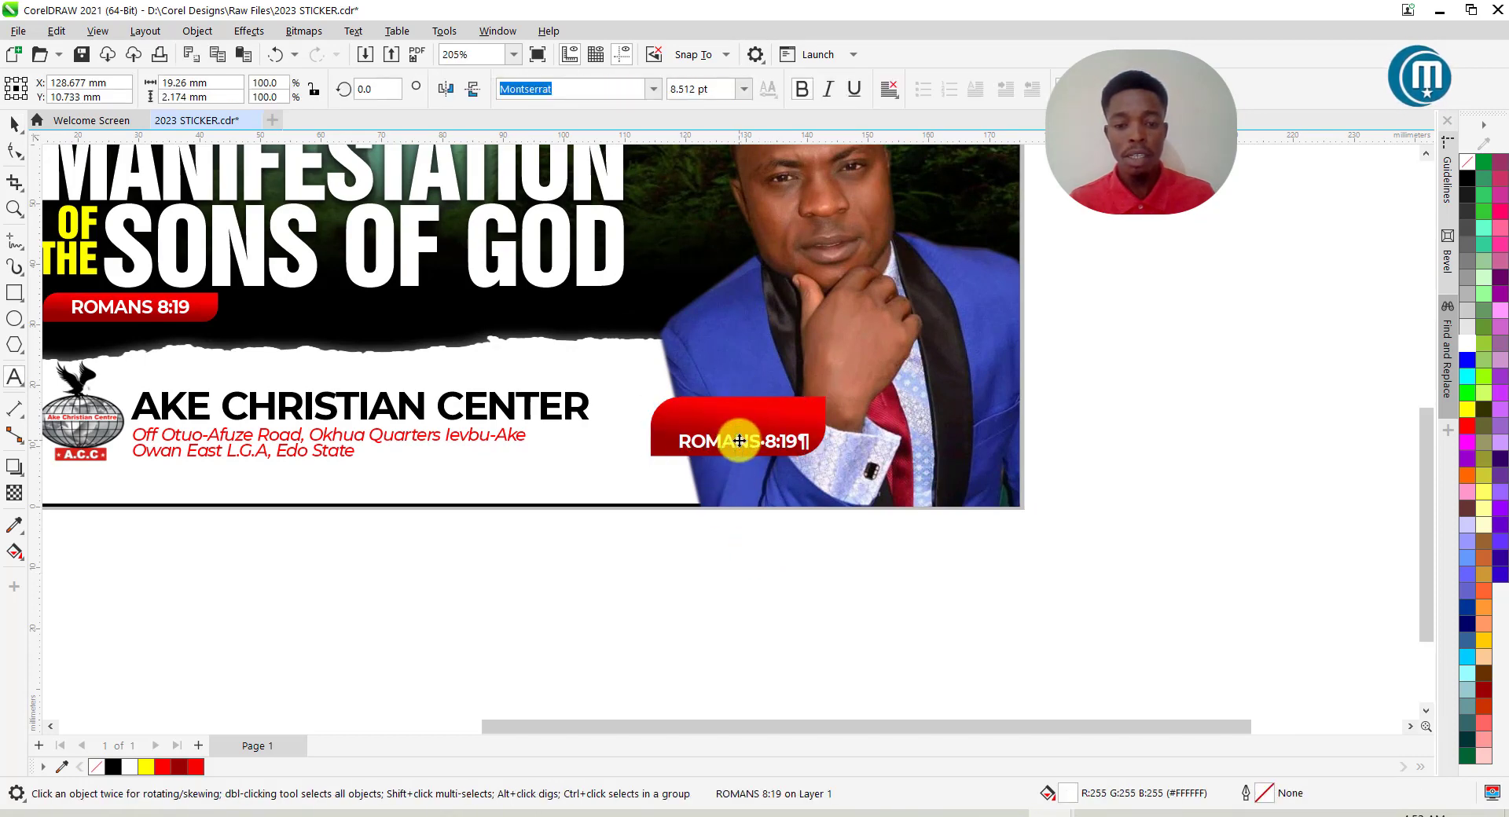
double_click(740, 441)
click(740, 441)
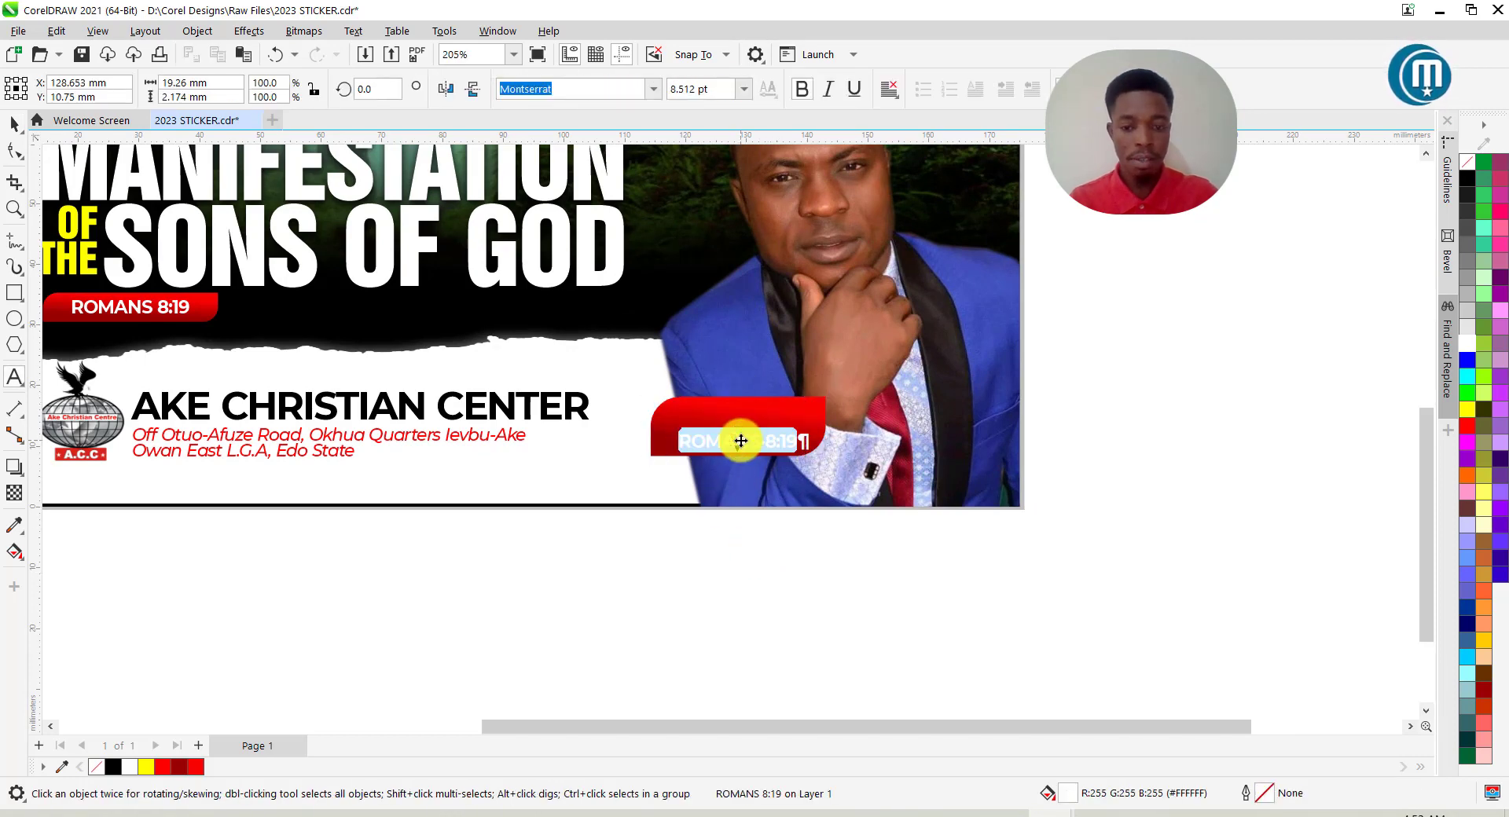
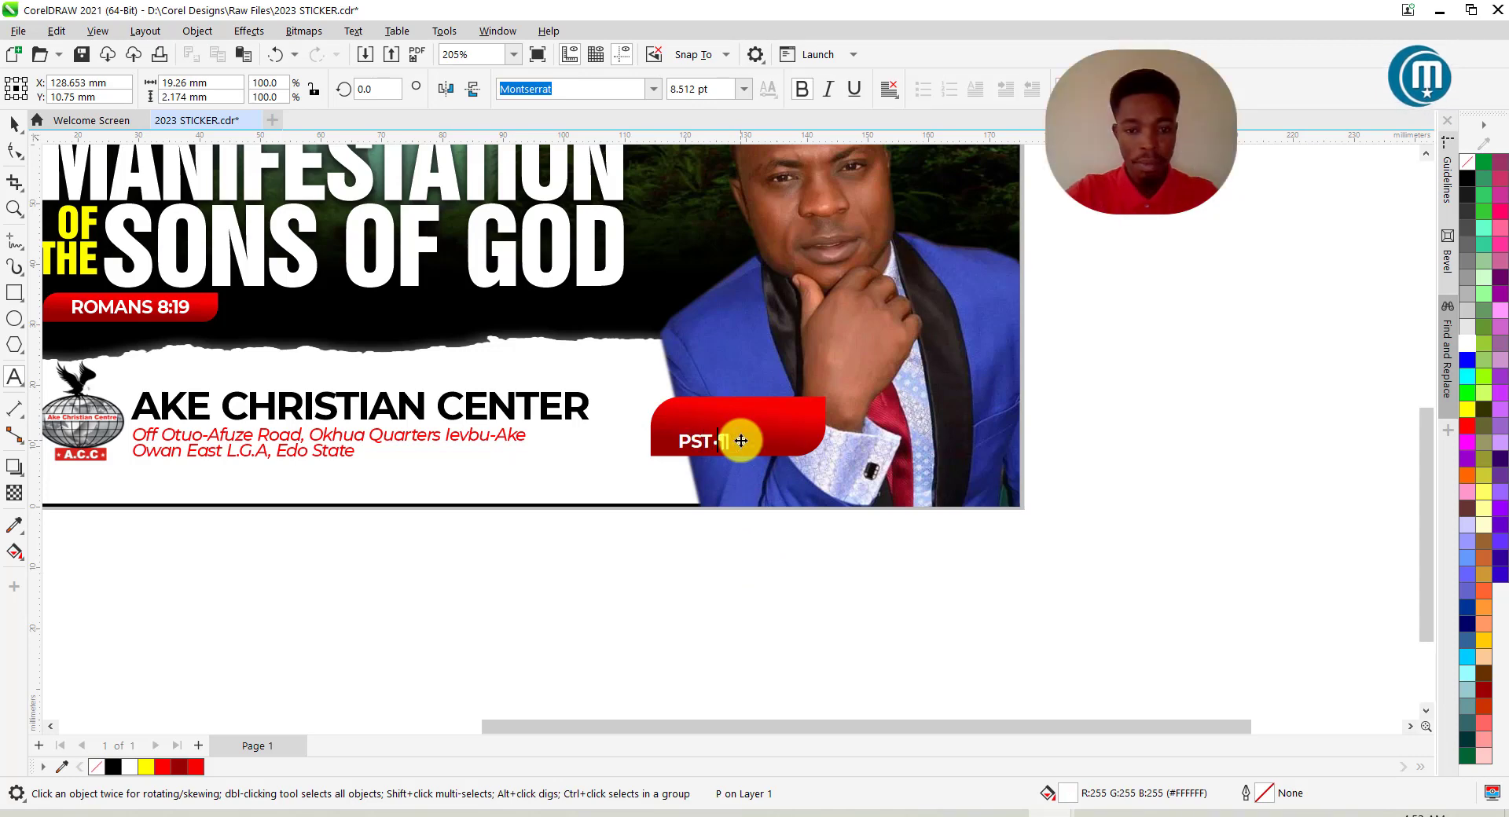
key(ctrl+space)
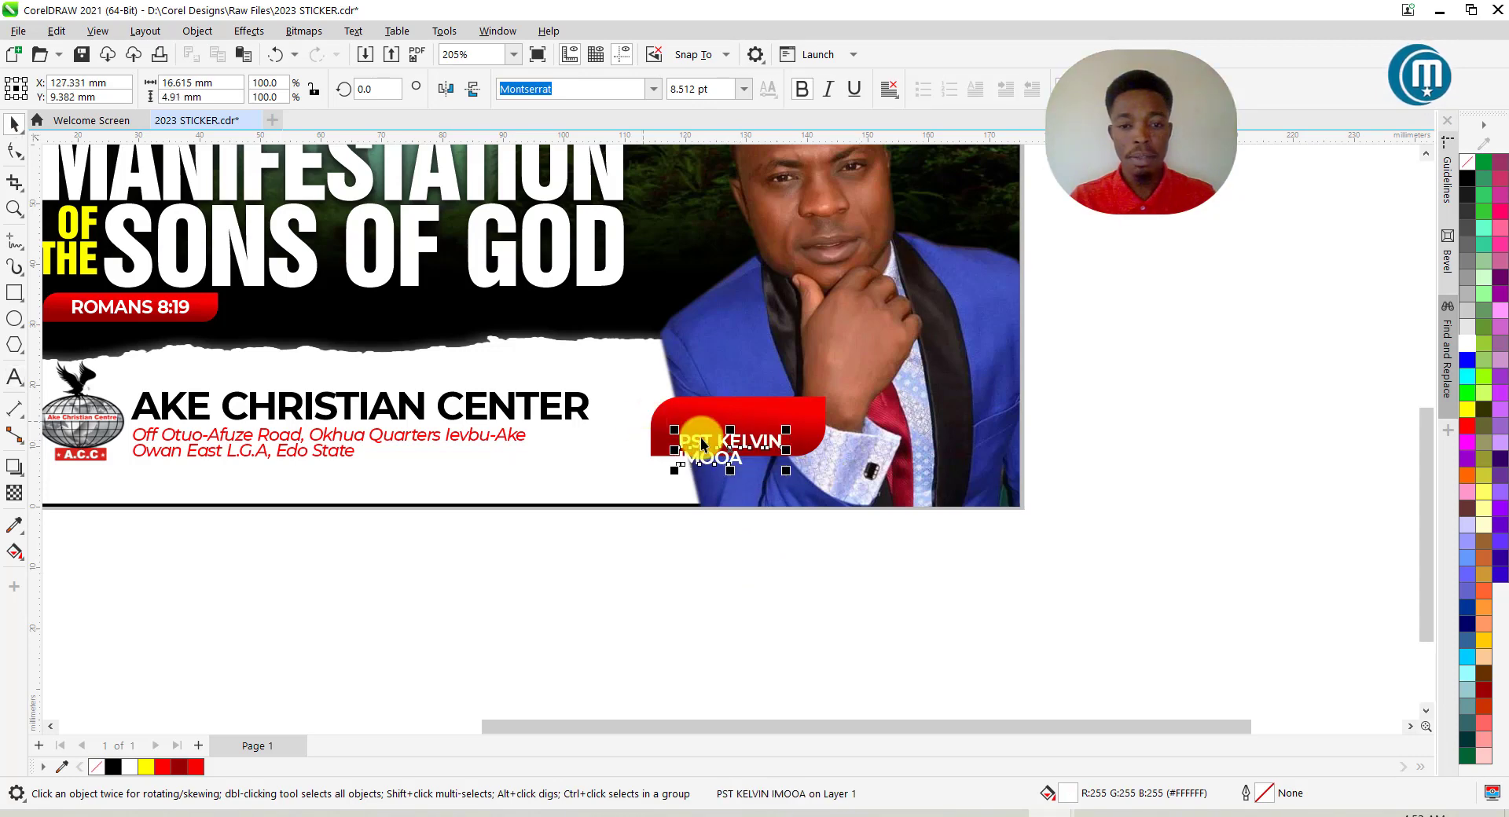
drag(733, 448, 732, 427)
Widen the letter spacing of the pastor's name with the Shape tool.
scroll(732, 425, up, 1)
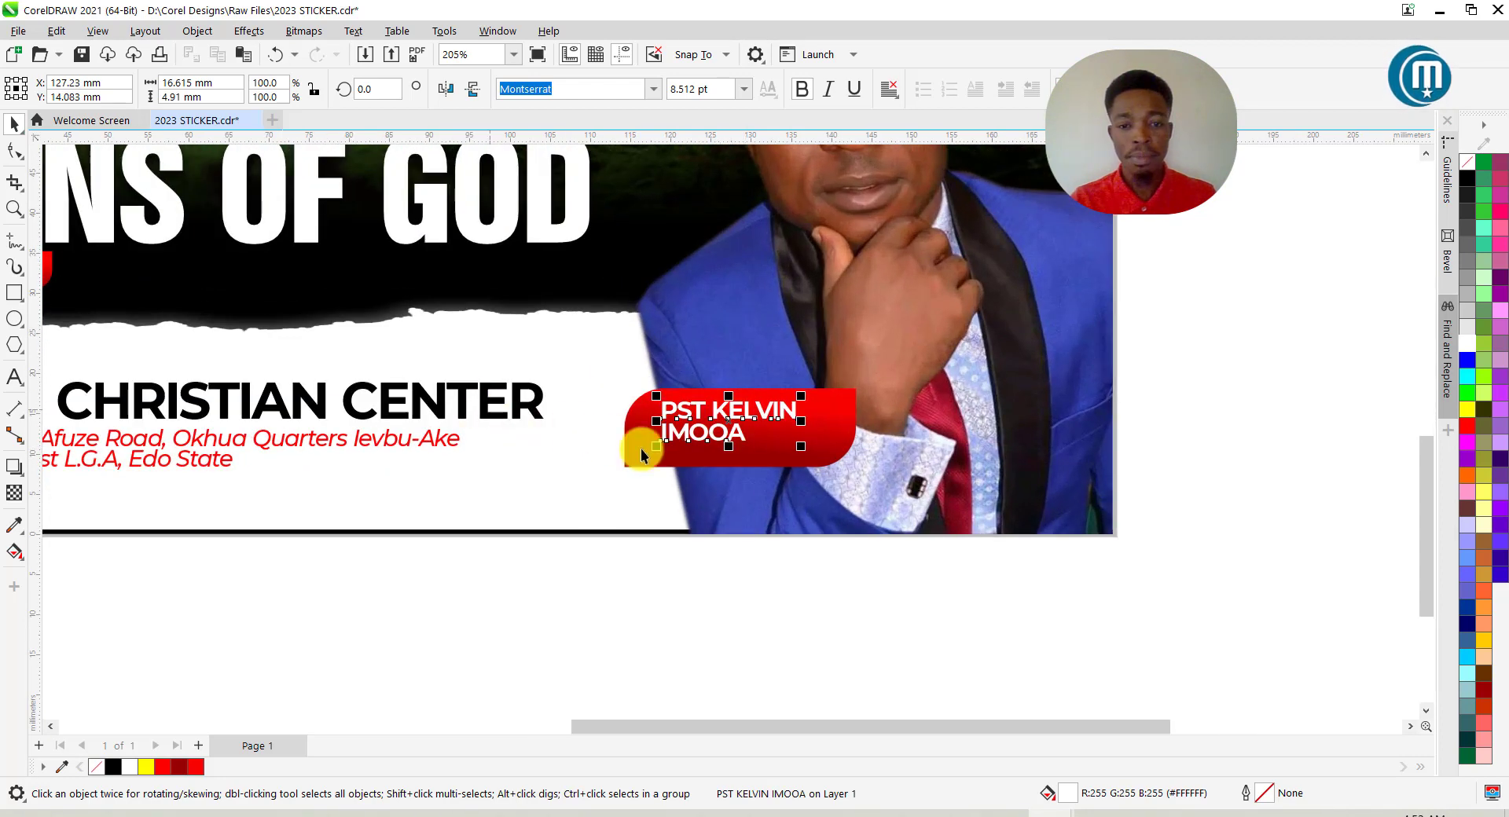
click(16, 149)
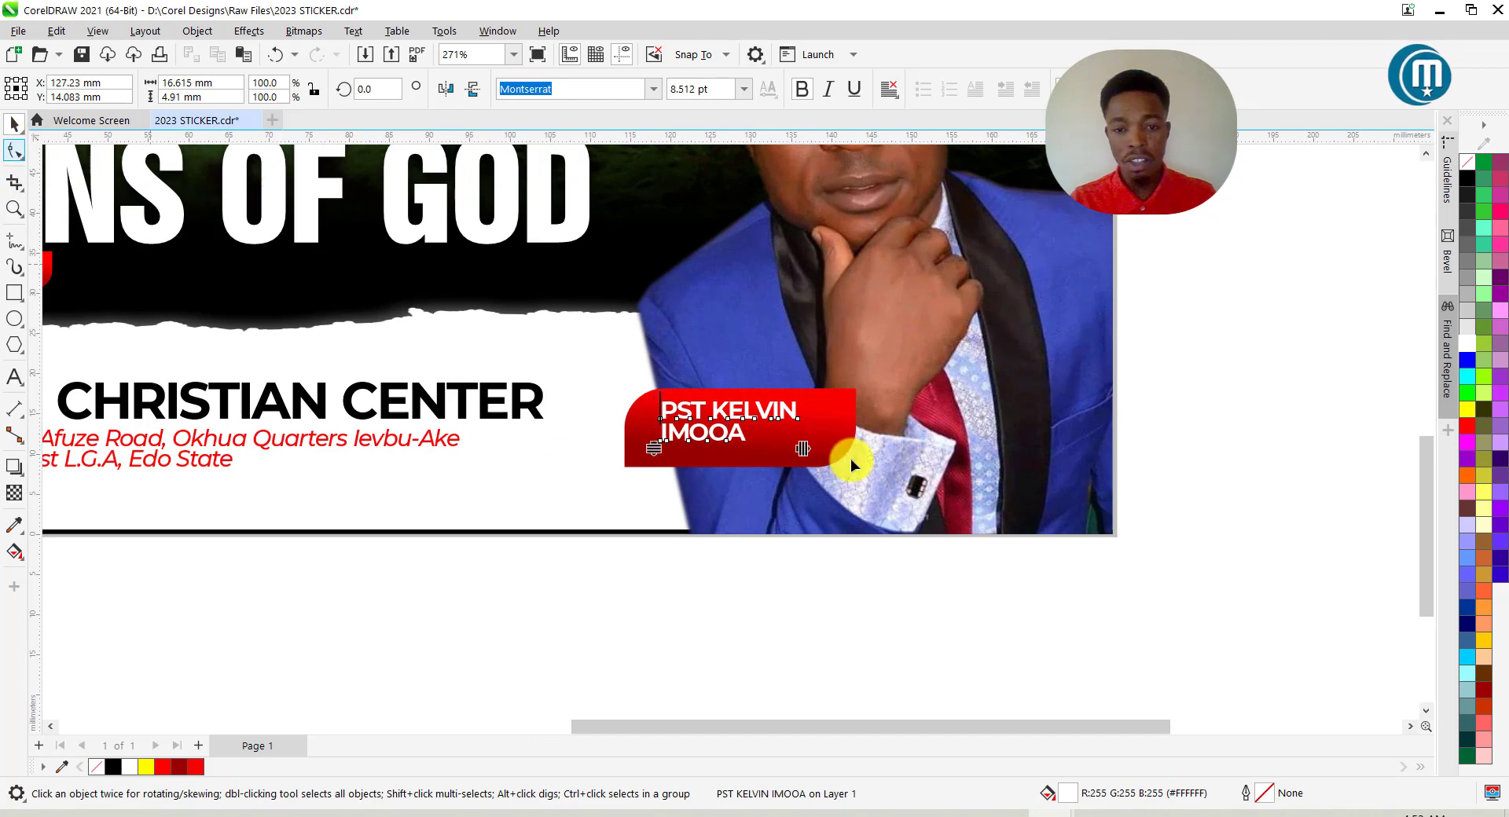
drag(809, 451, 815, 452)
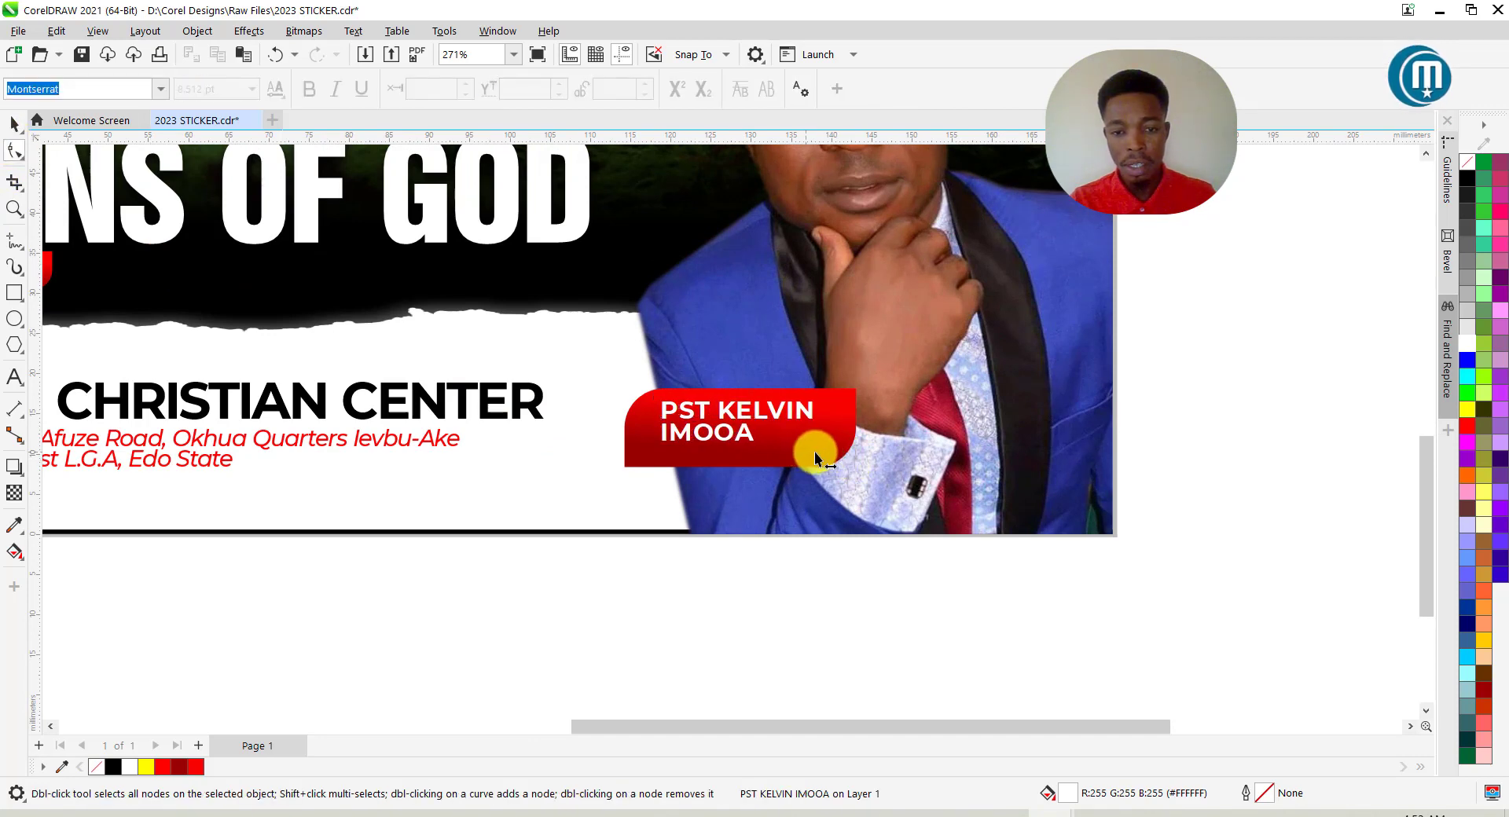
click(16, 125)
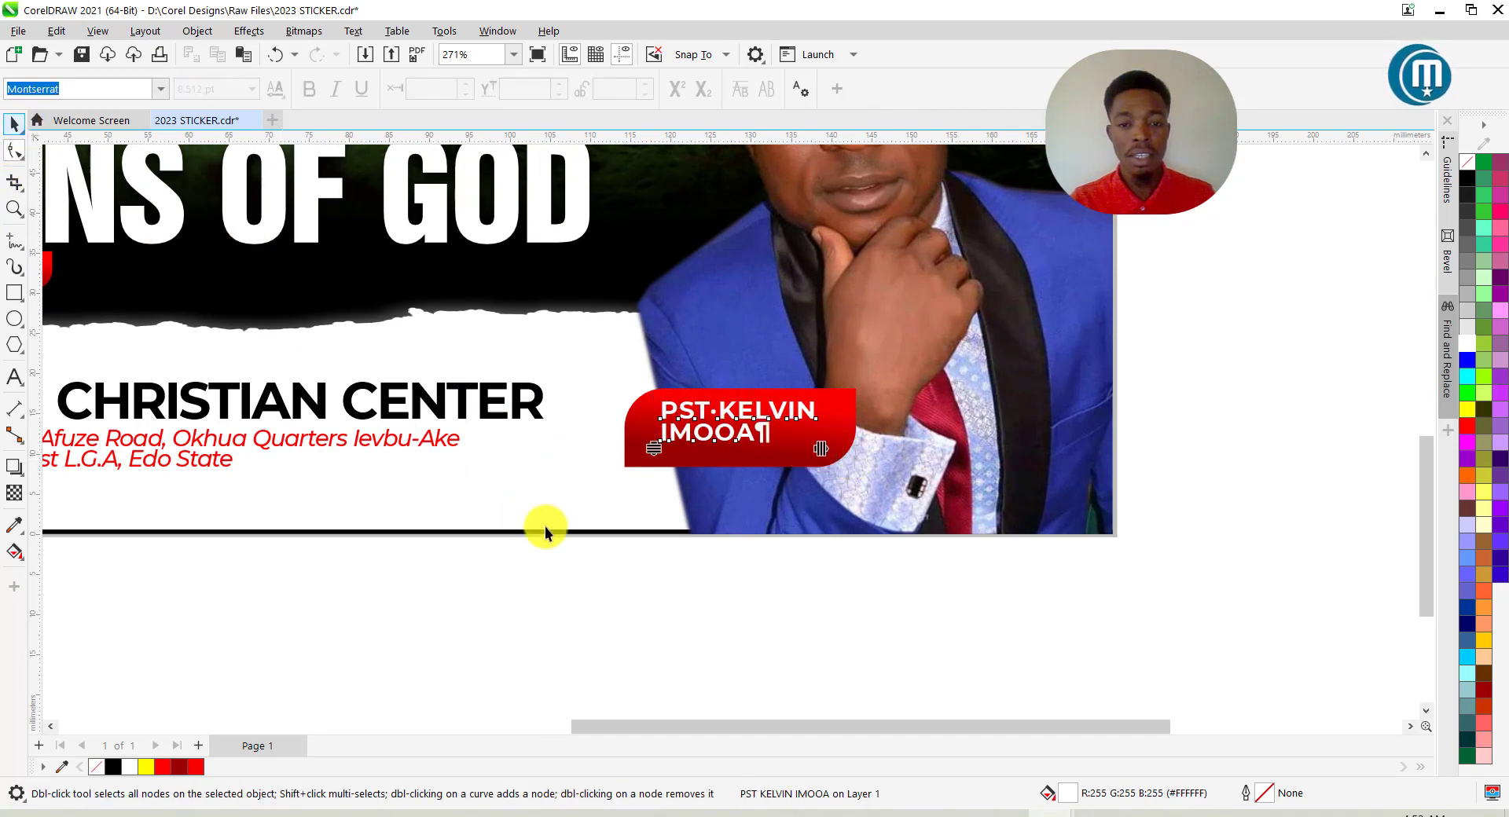
click(14, 126)
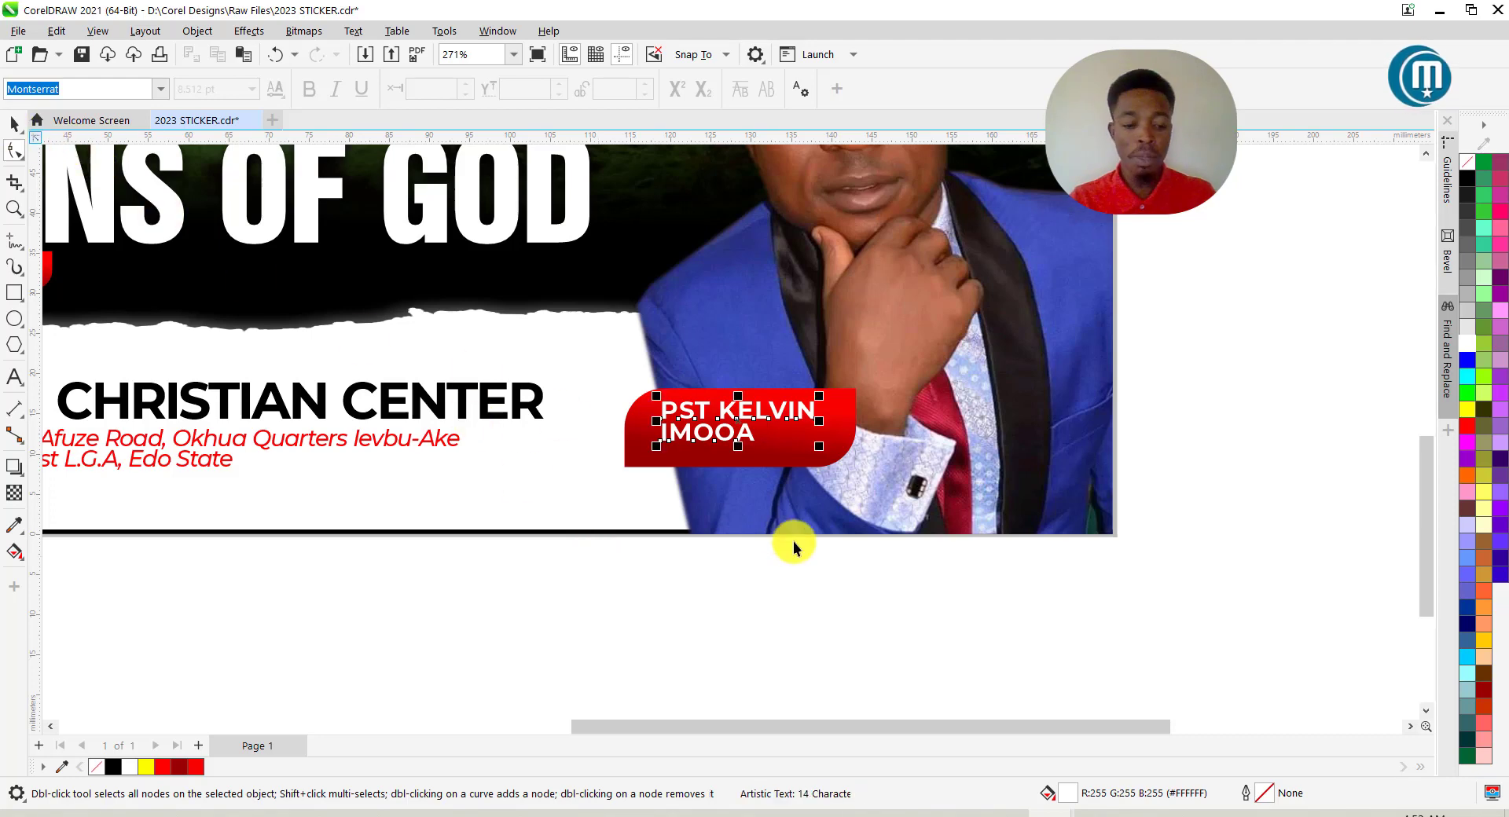
Duplicate the name text, retype it as 'Snr. Pastor' and move it onto the red tag.
drag(781, 433, 780, 431)
key(ctrl+d)
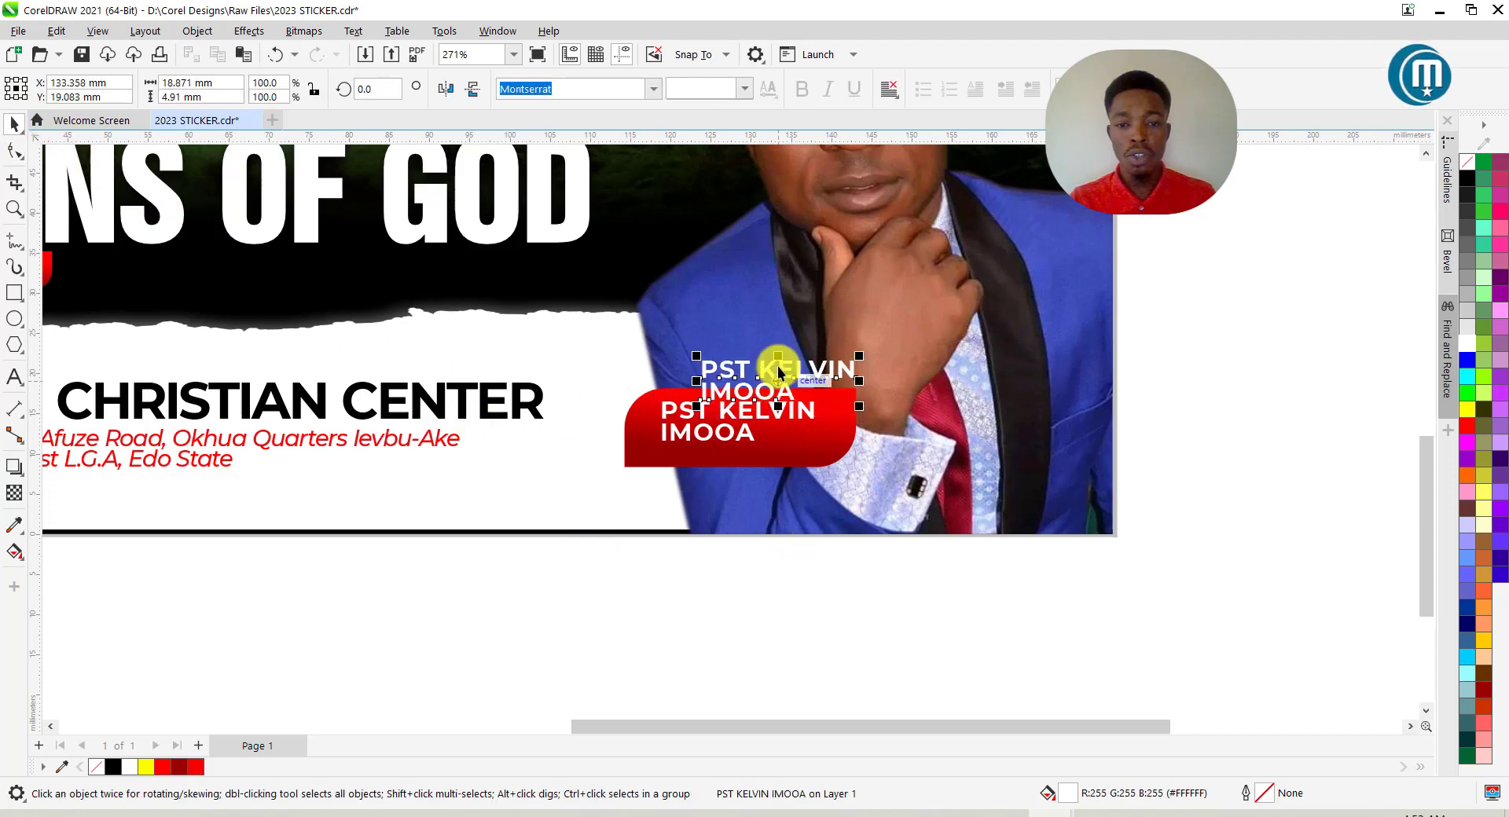
click(780, 372)
double_click(780, 371)
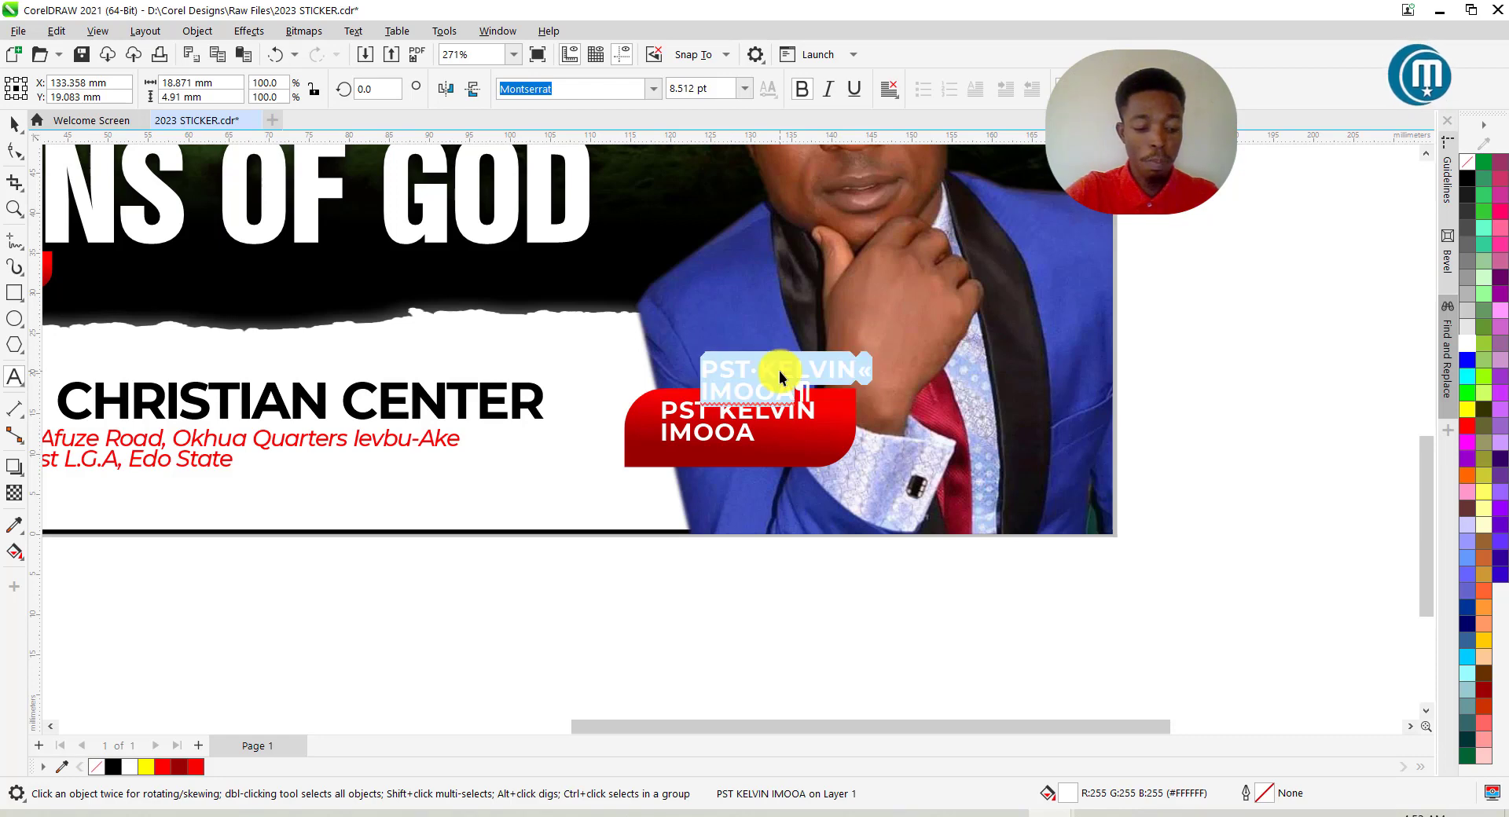
text(Snr.)
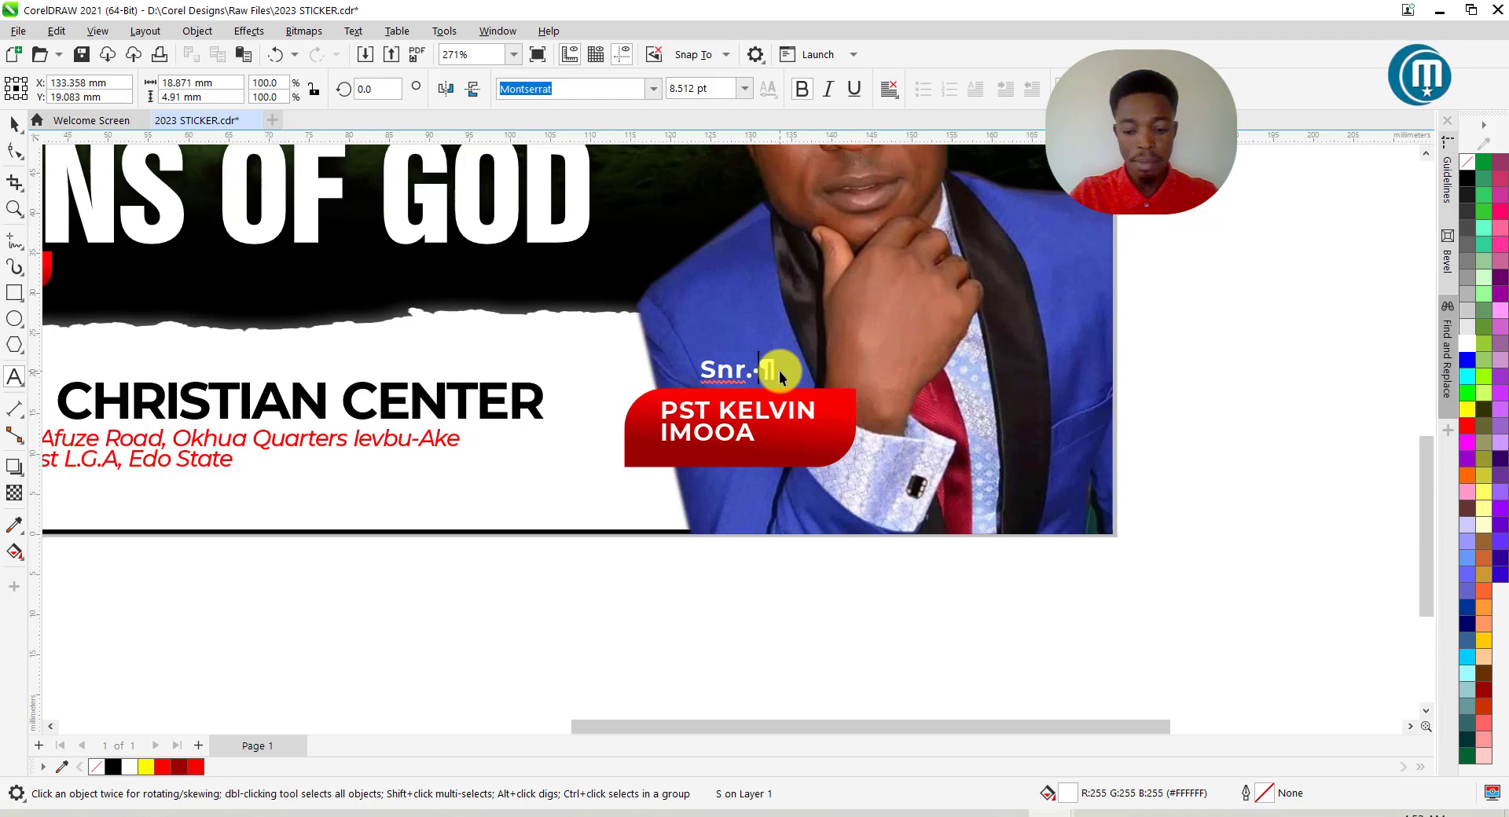
text(or)
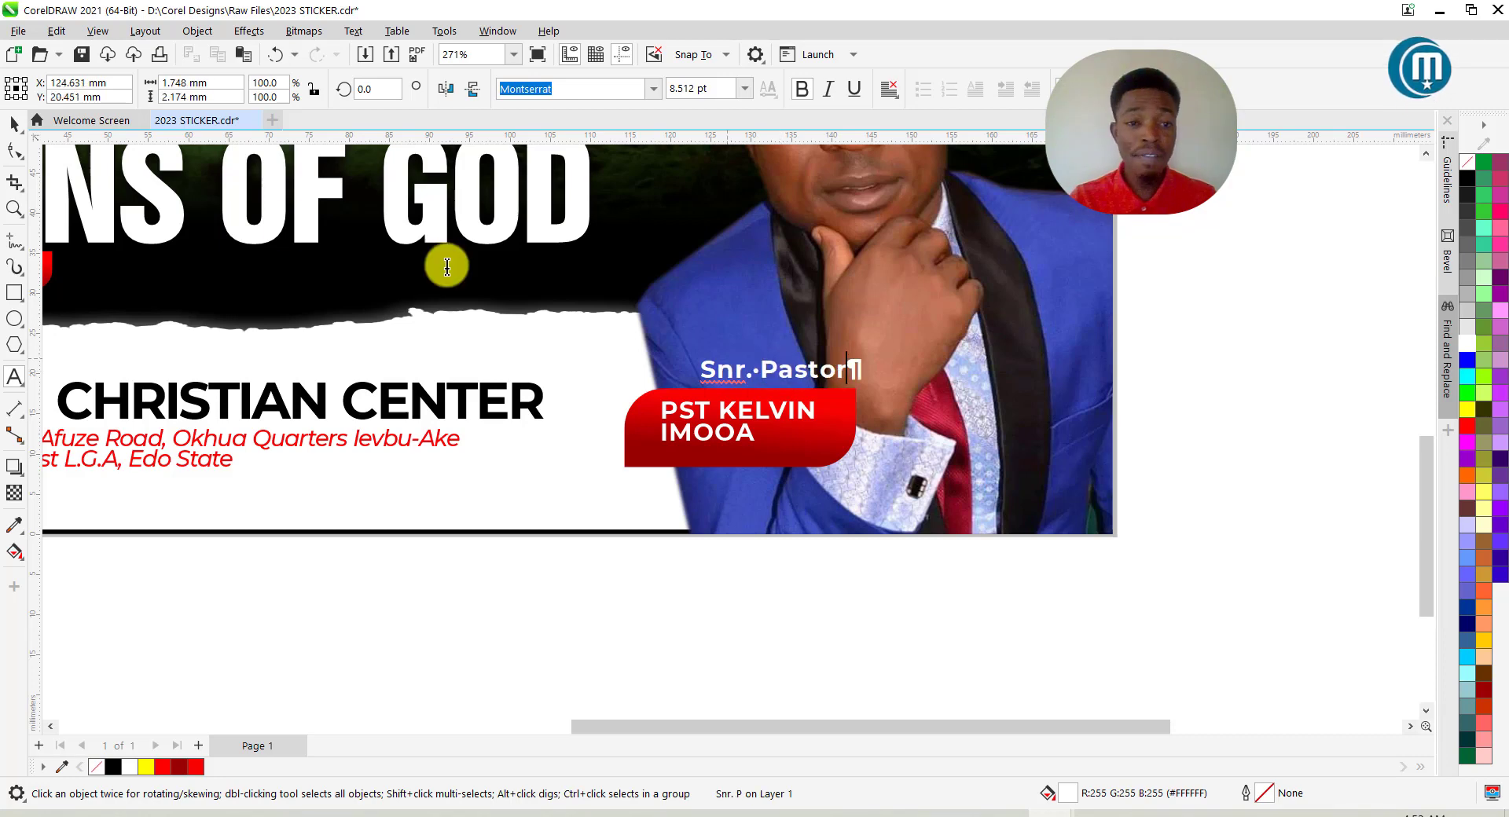
click(14, 124)
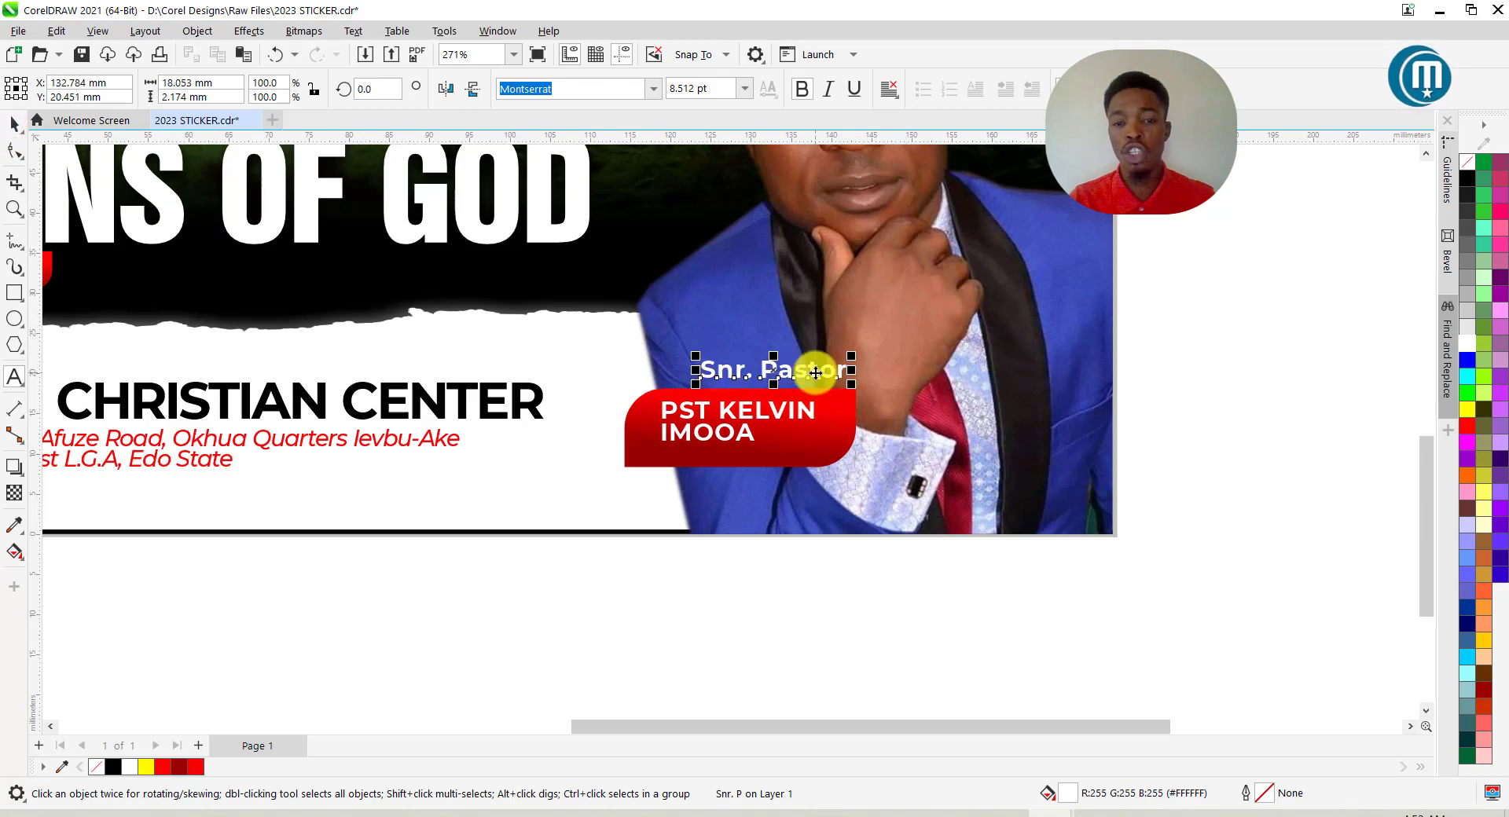
drag(816, 373, 775, 464)
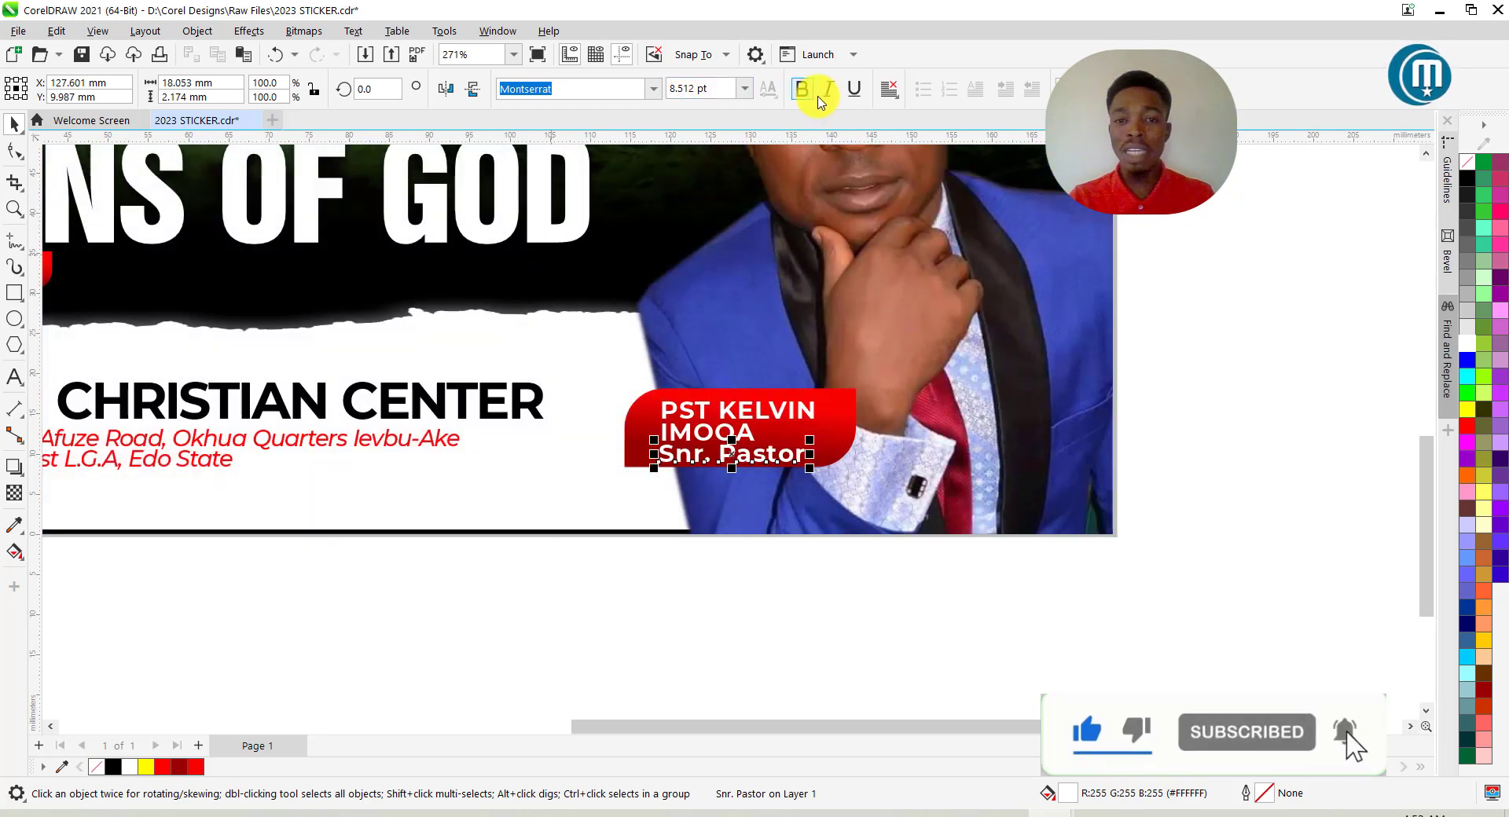
Make 'Snr. Pastor' italic Montserrat Medium at 6 pt, placed just beneath the name.
click(828, 92)
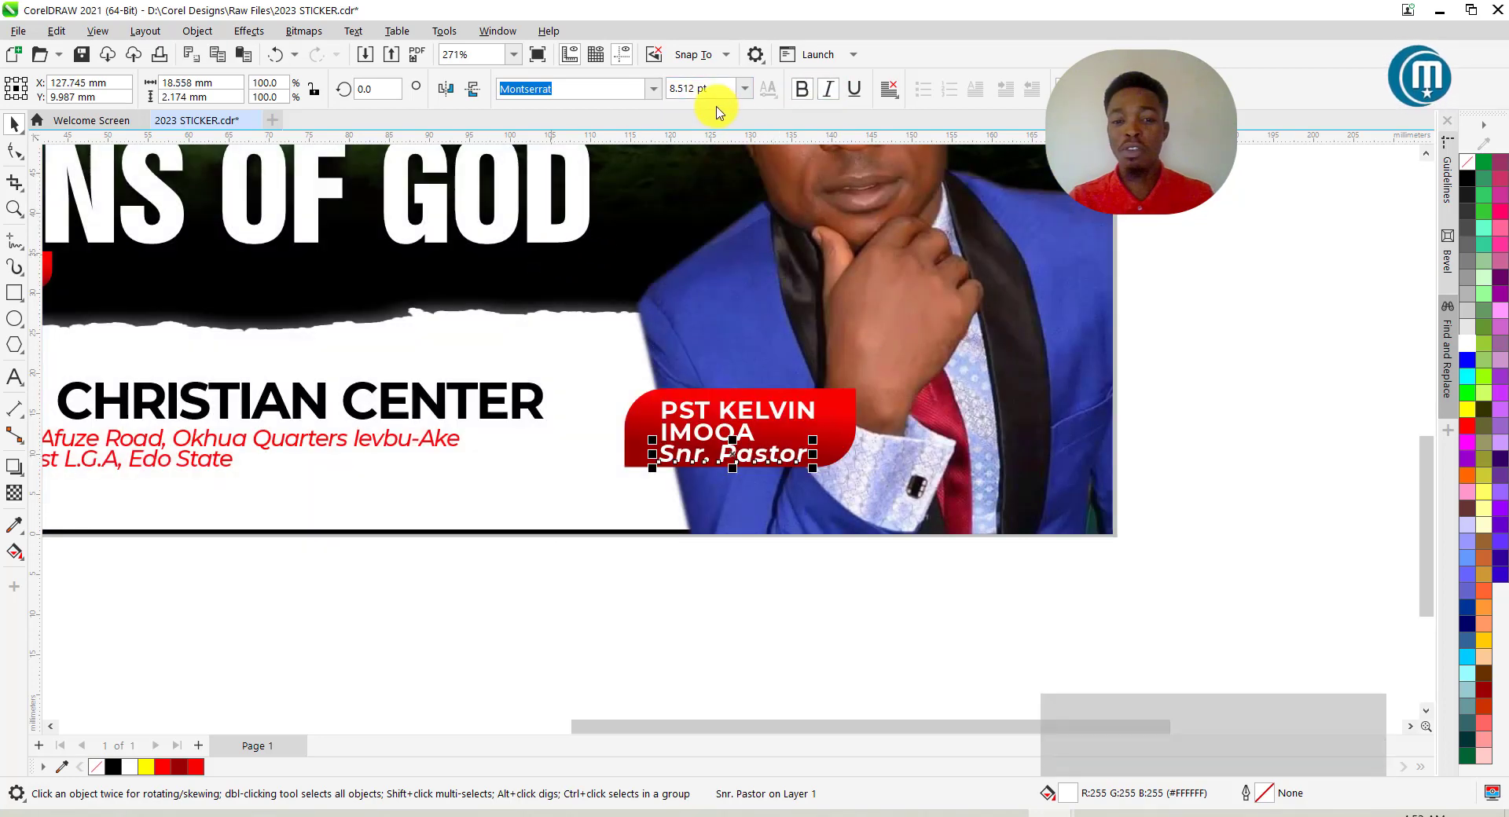
click(655, 92)
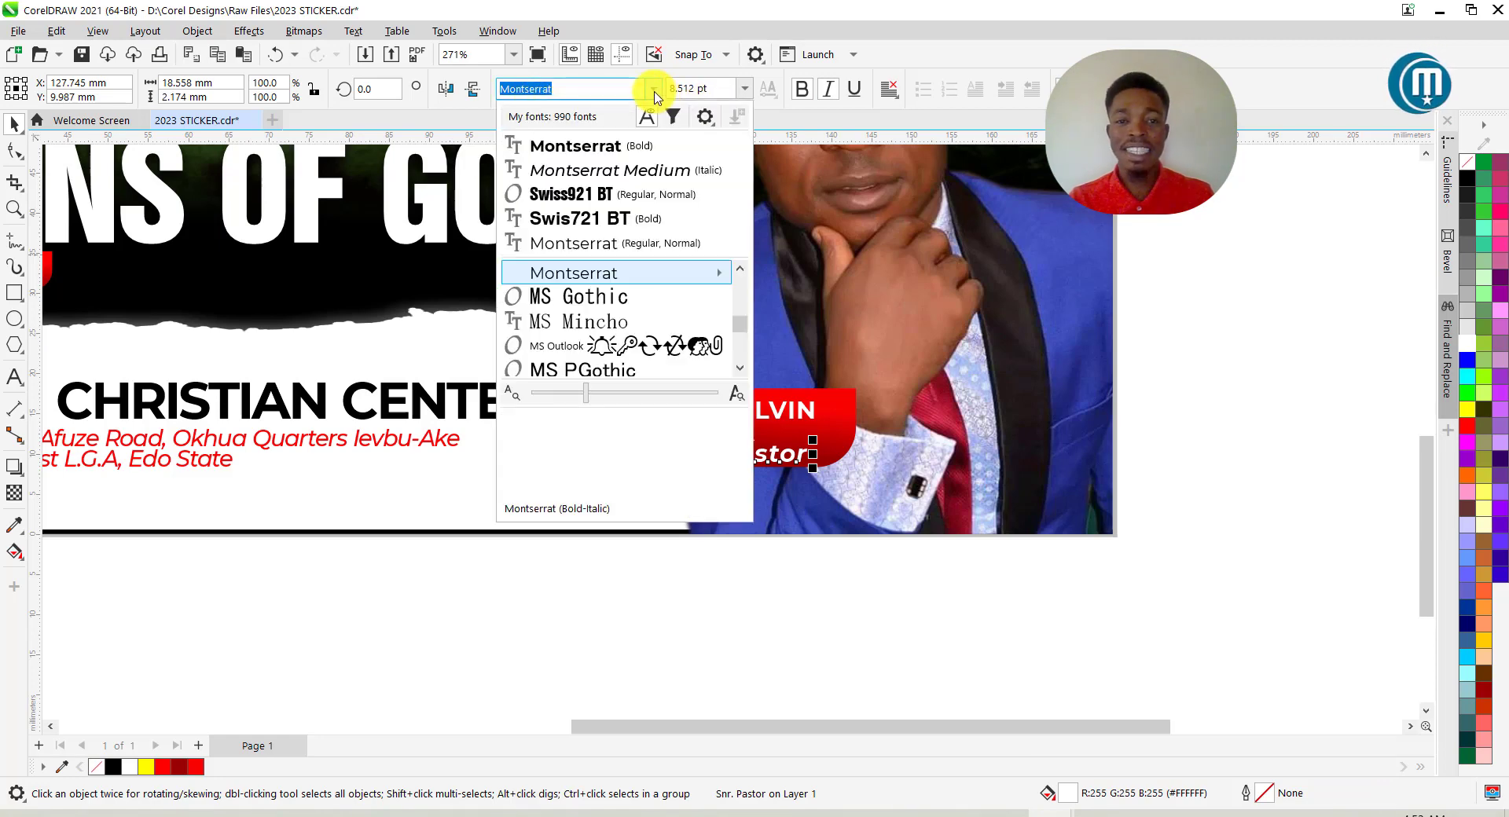
click(632, 172)
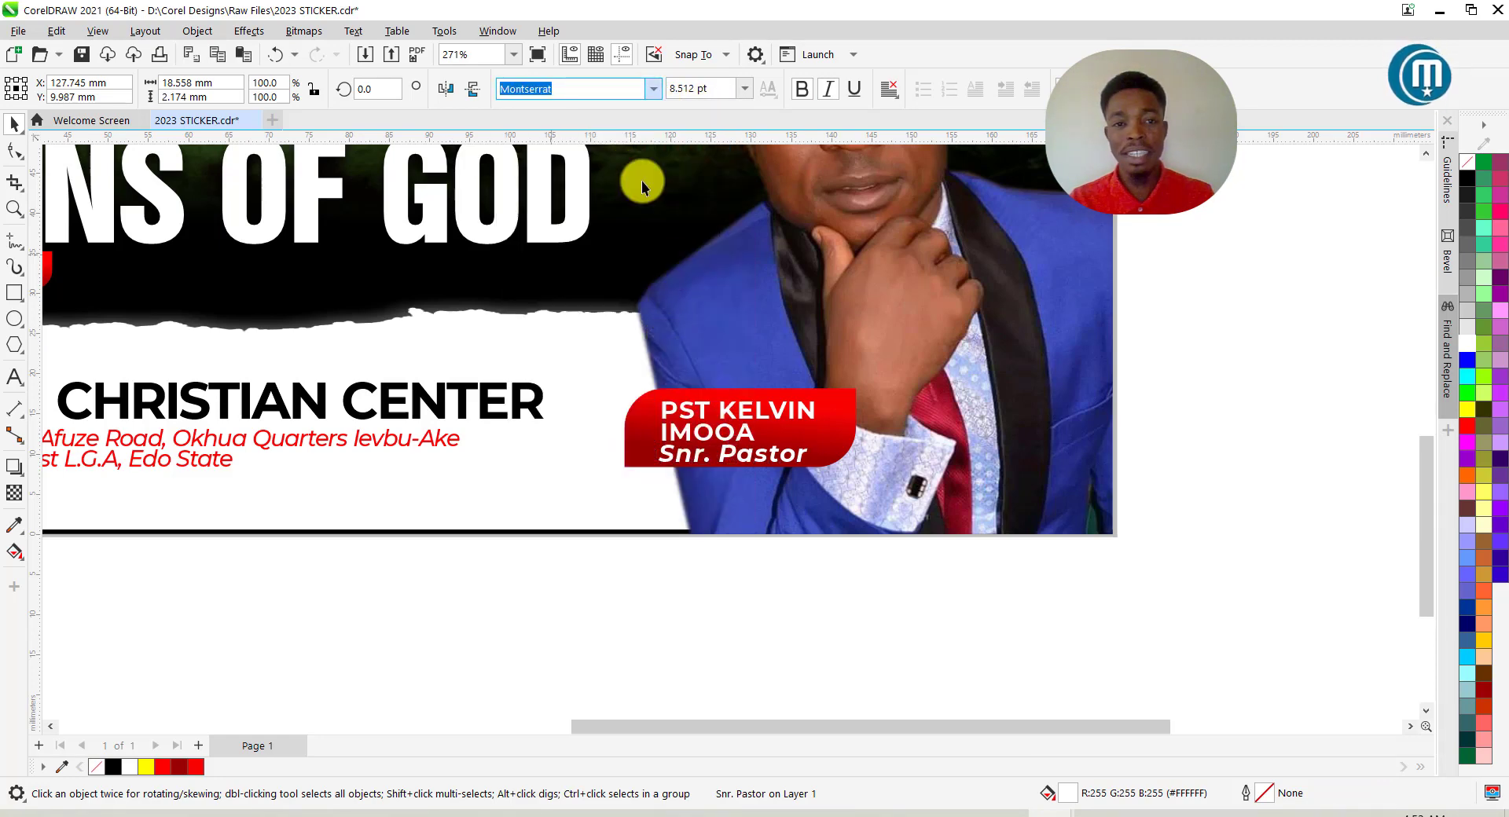
scroll(701, 454, up, 2)
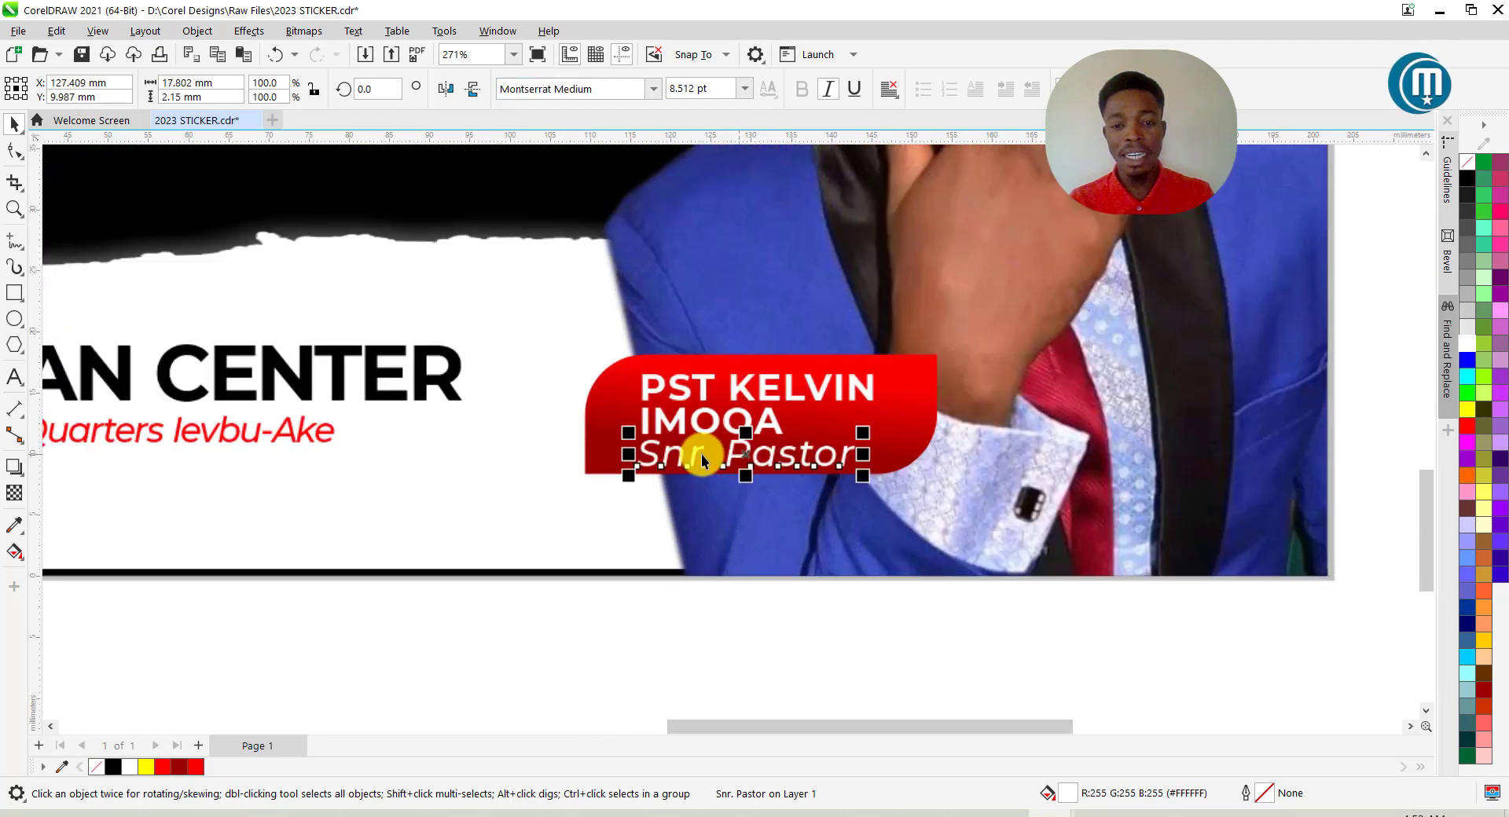
double_click(670, 84)
text(6)
key(Return)
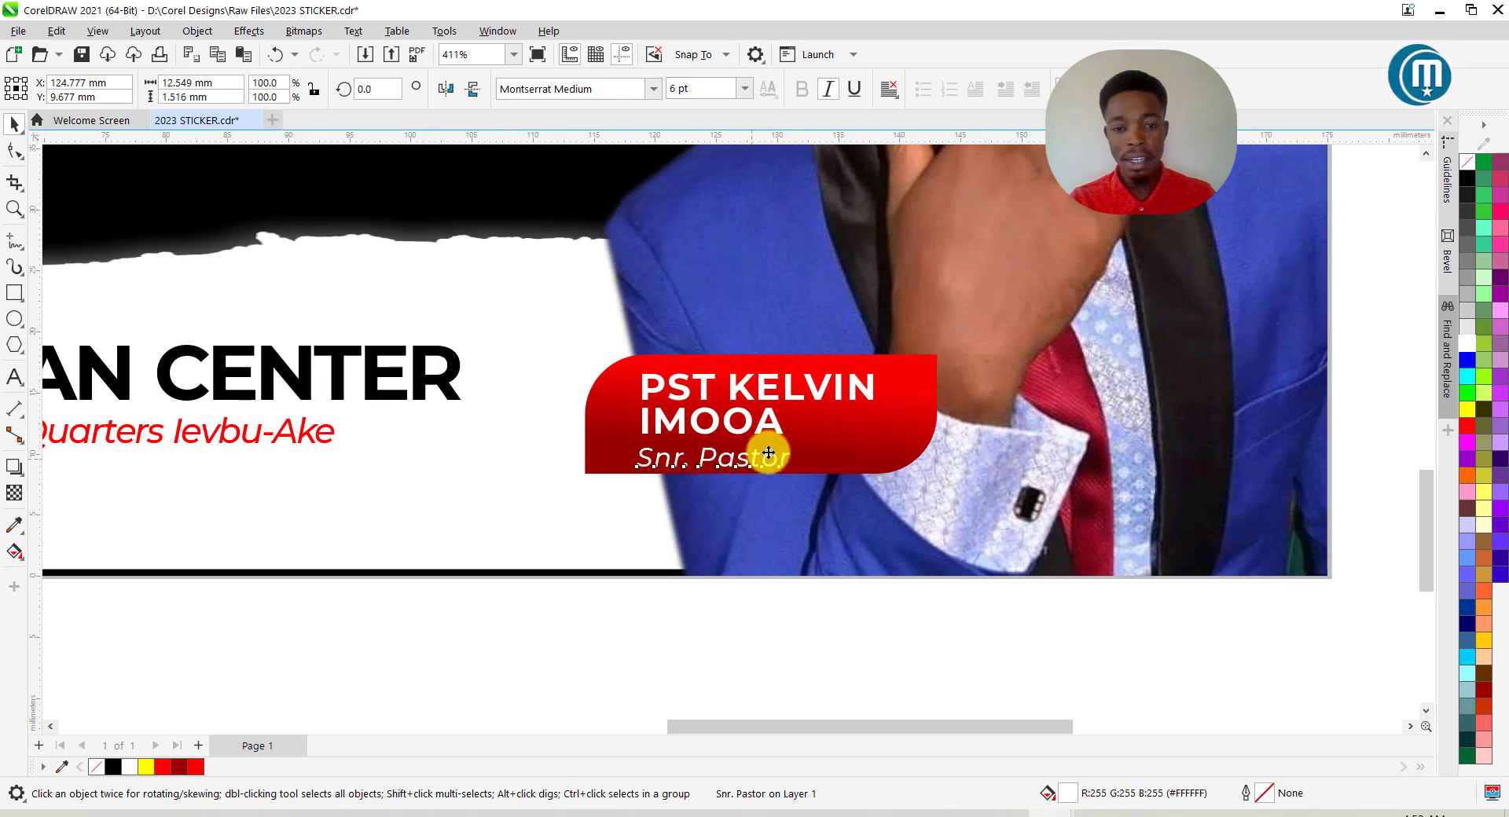
drag(770, 453, 756, 454)
scroll(779, 382, down, 2)
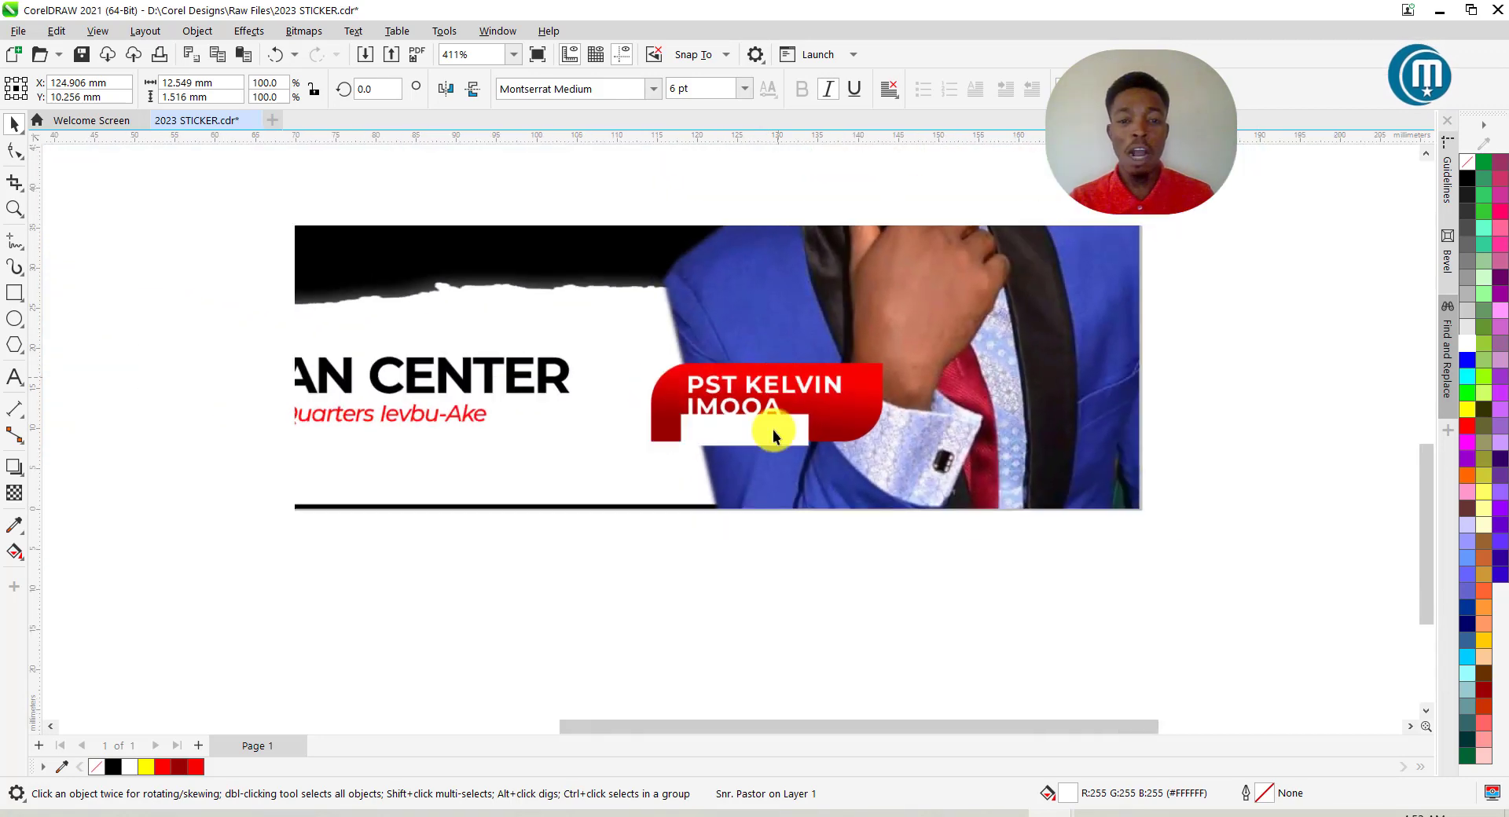
scroll(767, 470, down, 1)
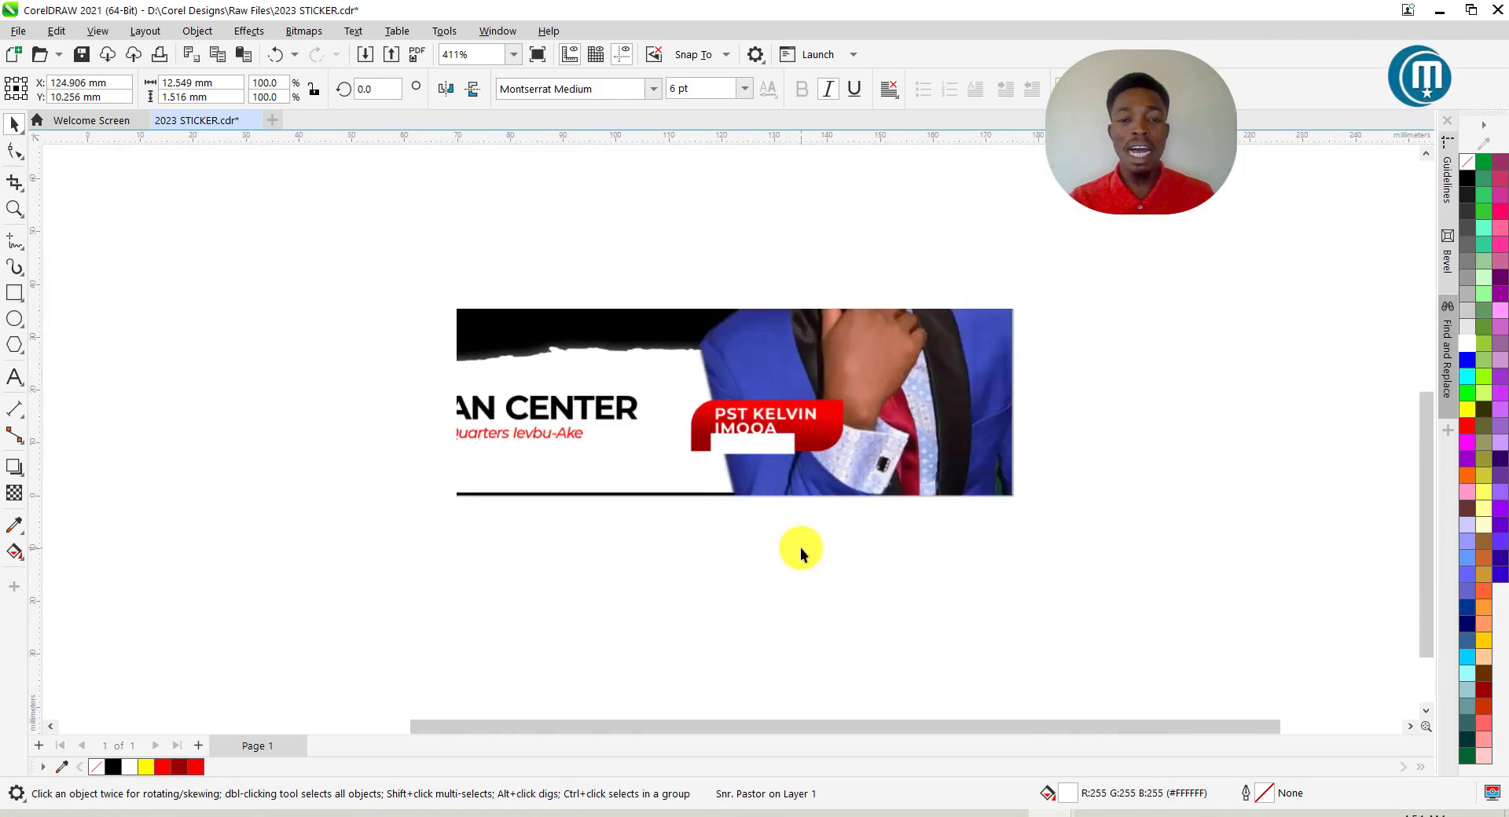
scroll(801, 549, down, 4)
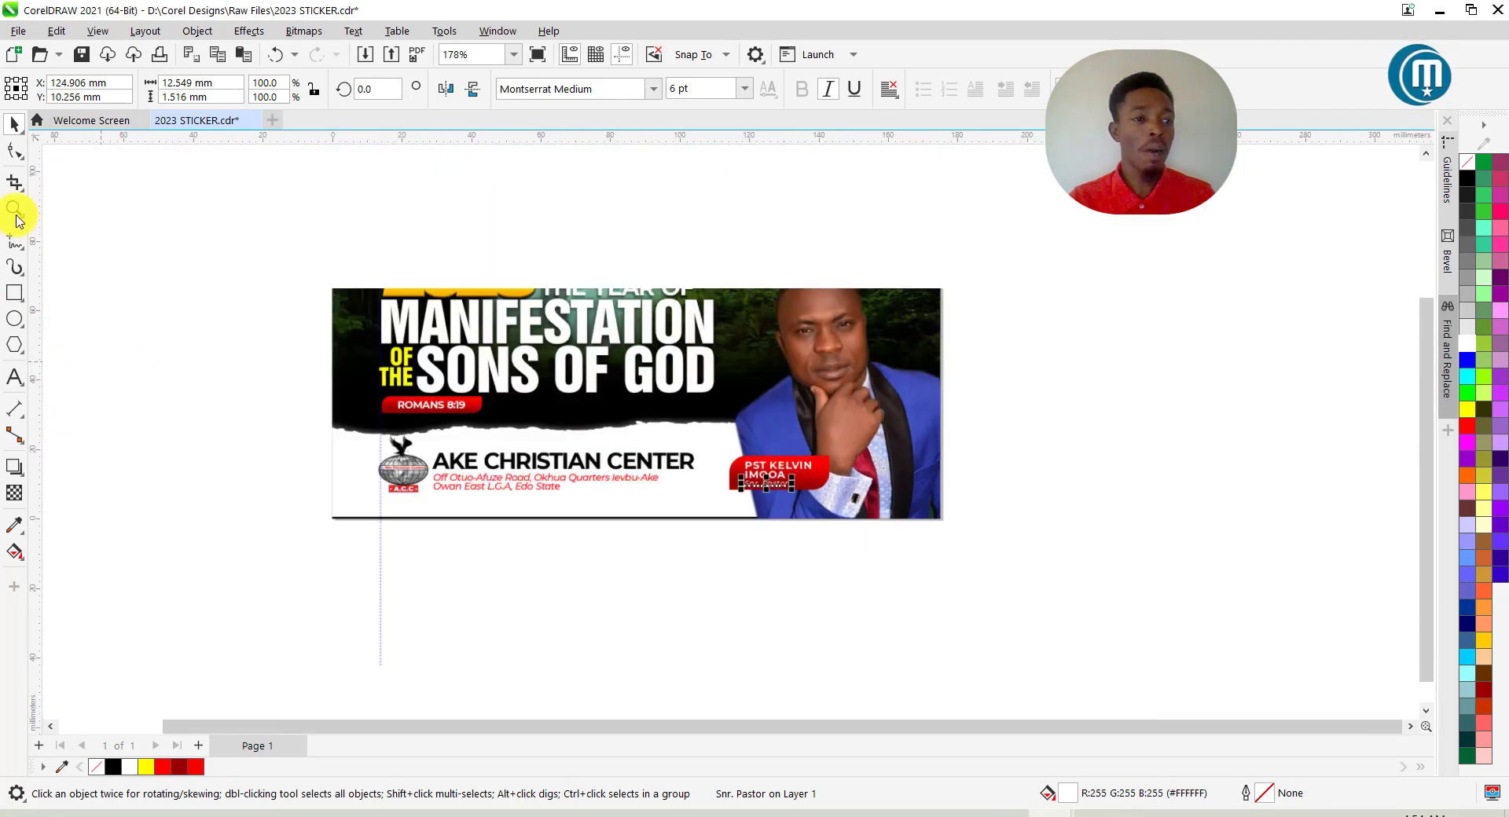
click(15, 209)
drag(322, 166, 947, 535)
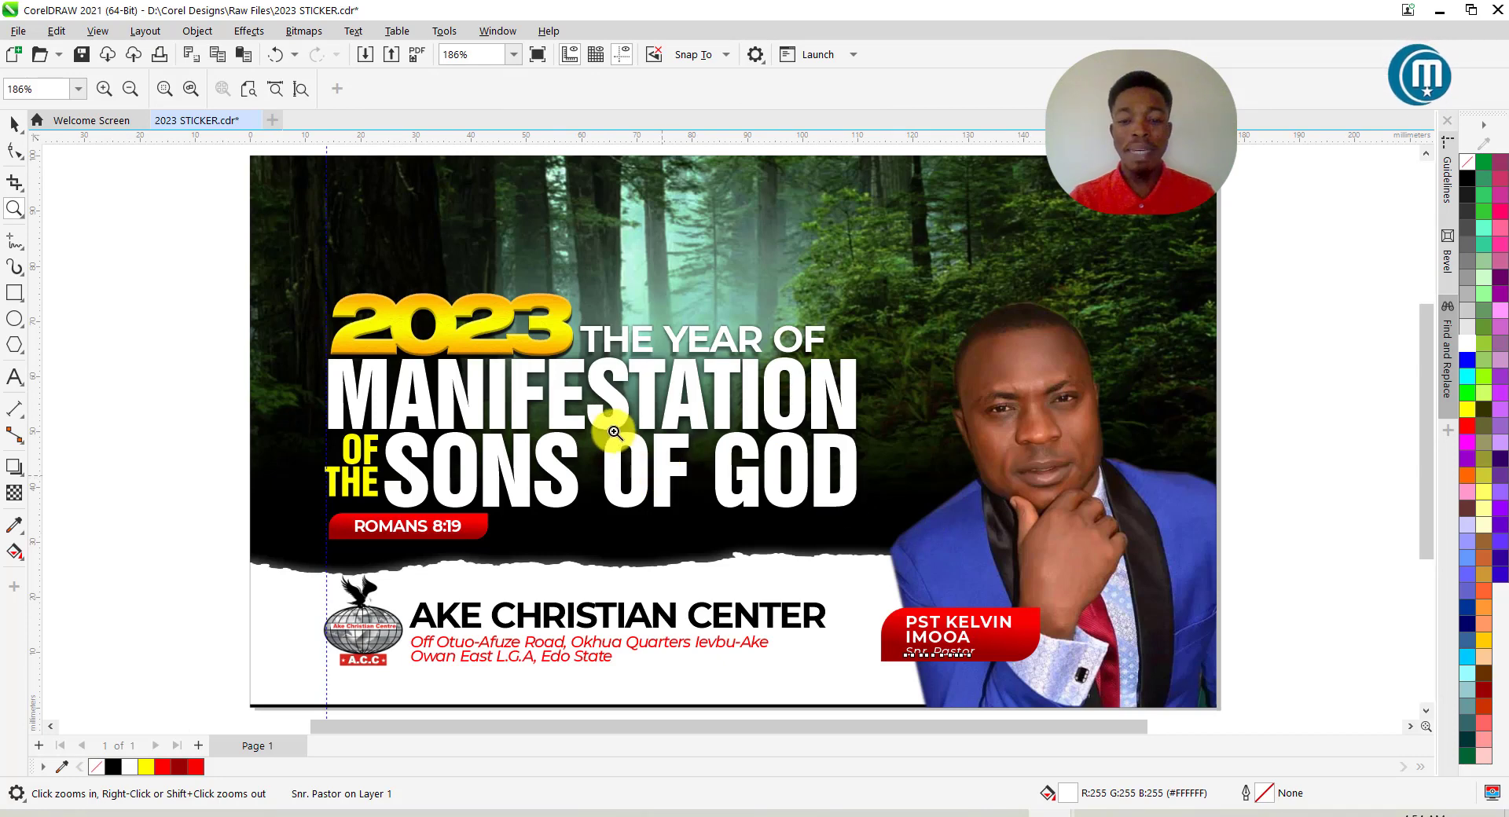
key(ctrl+s)
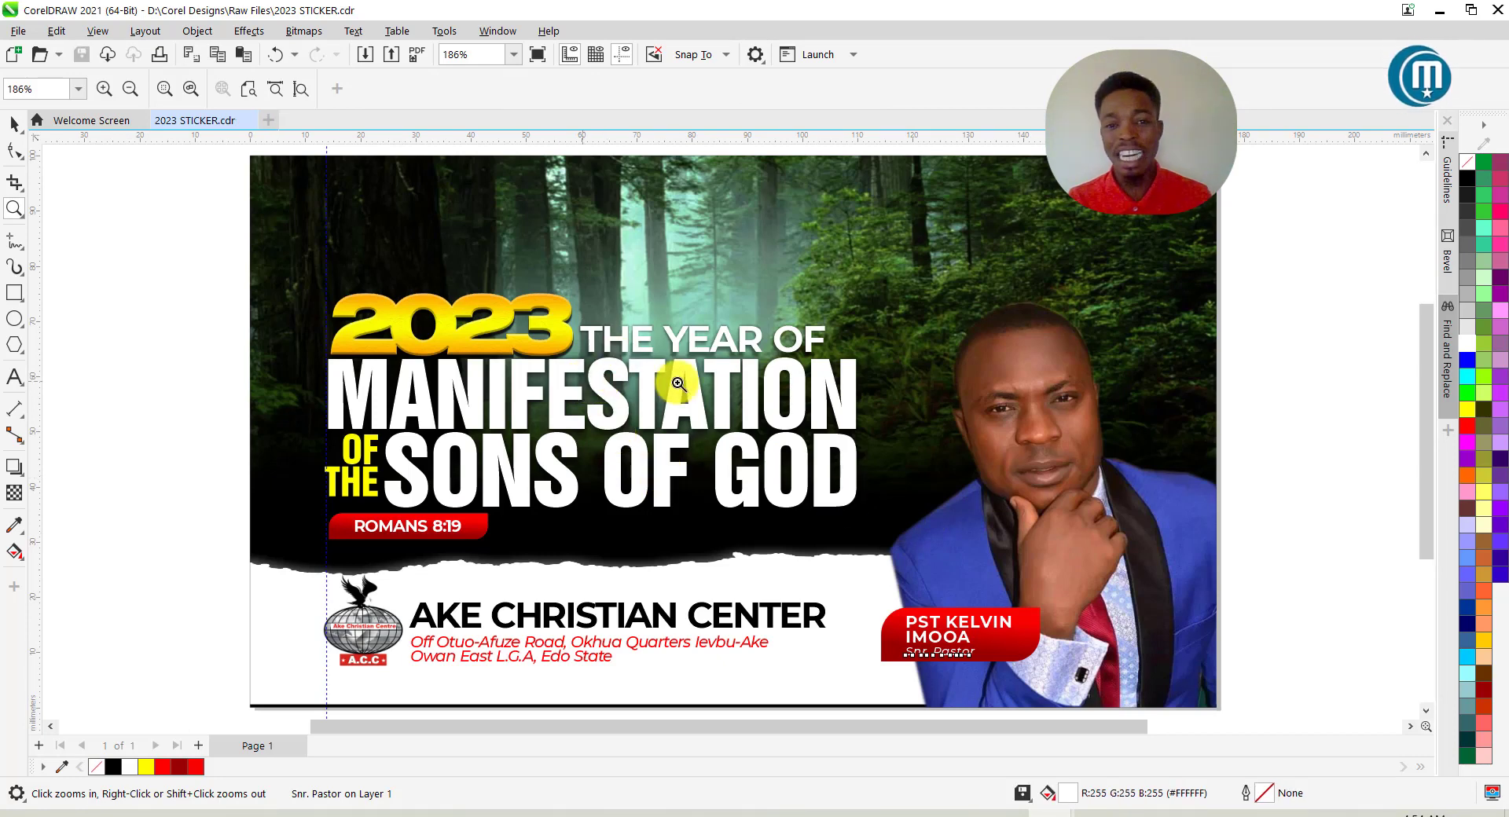
scroll(684, 366, down, 1)
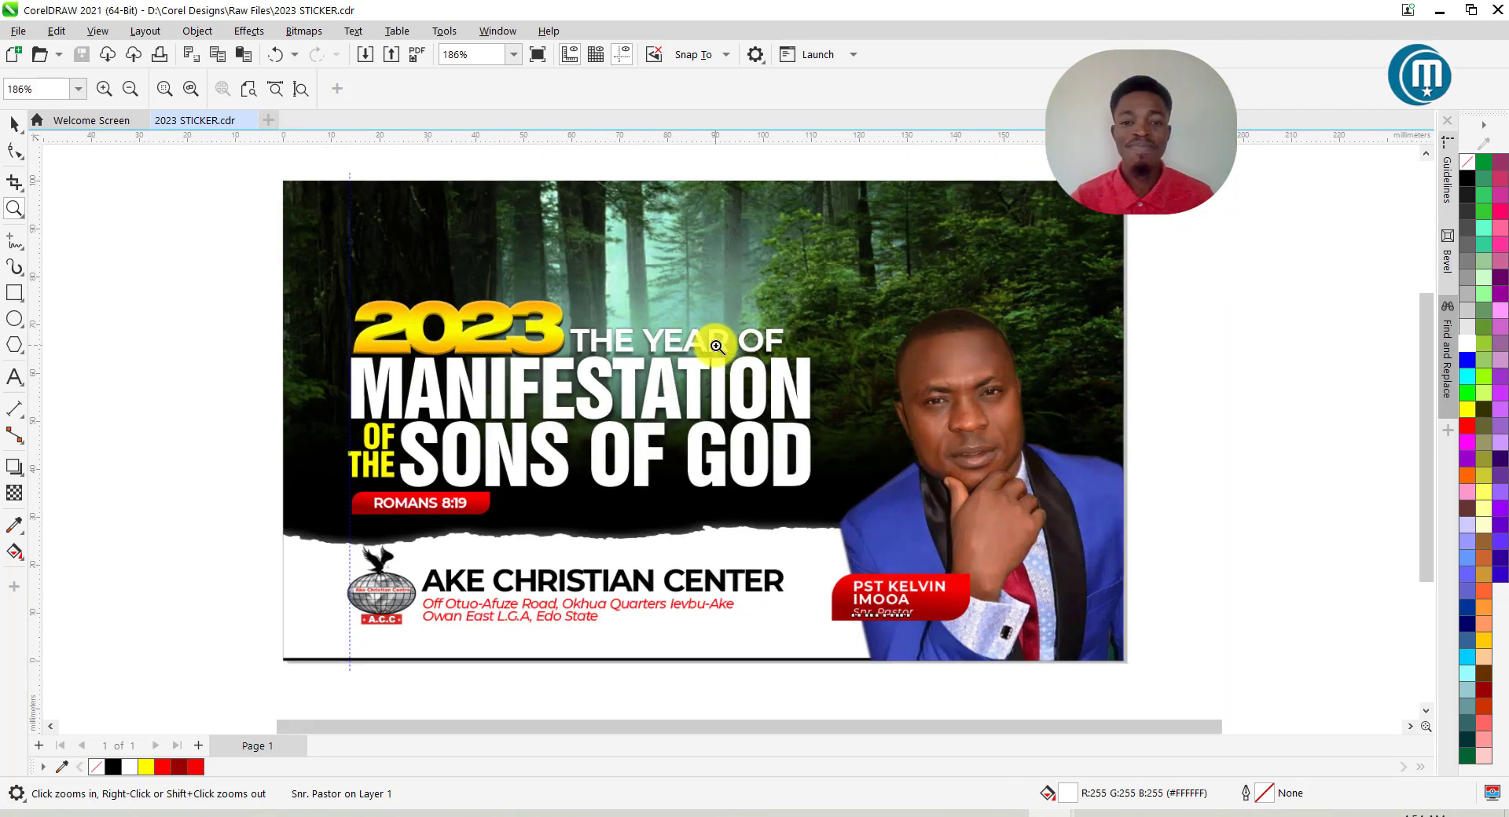
scroll(606, 287, down, 1)
scroll(943, 381, up, 1)
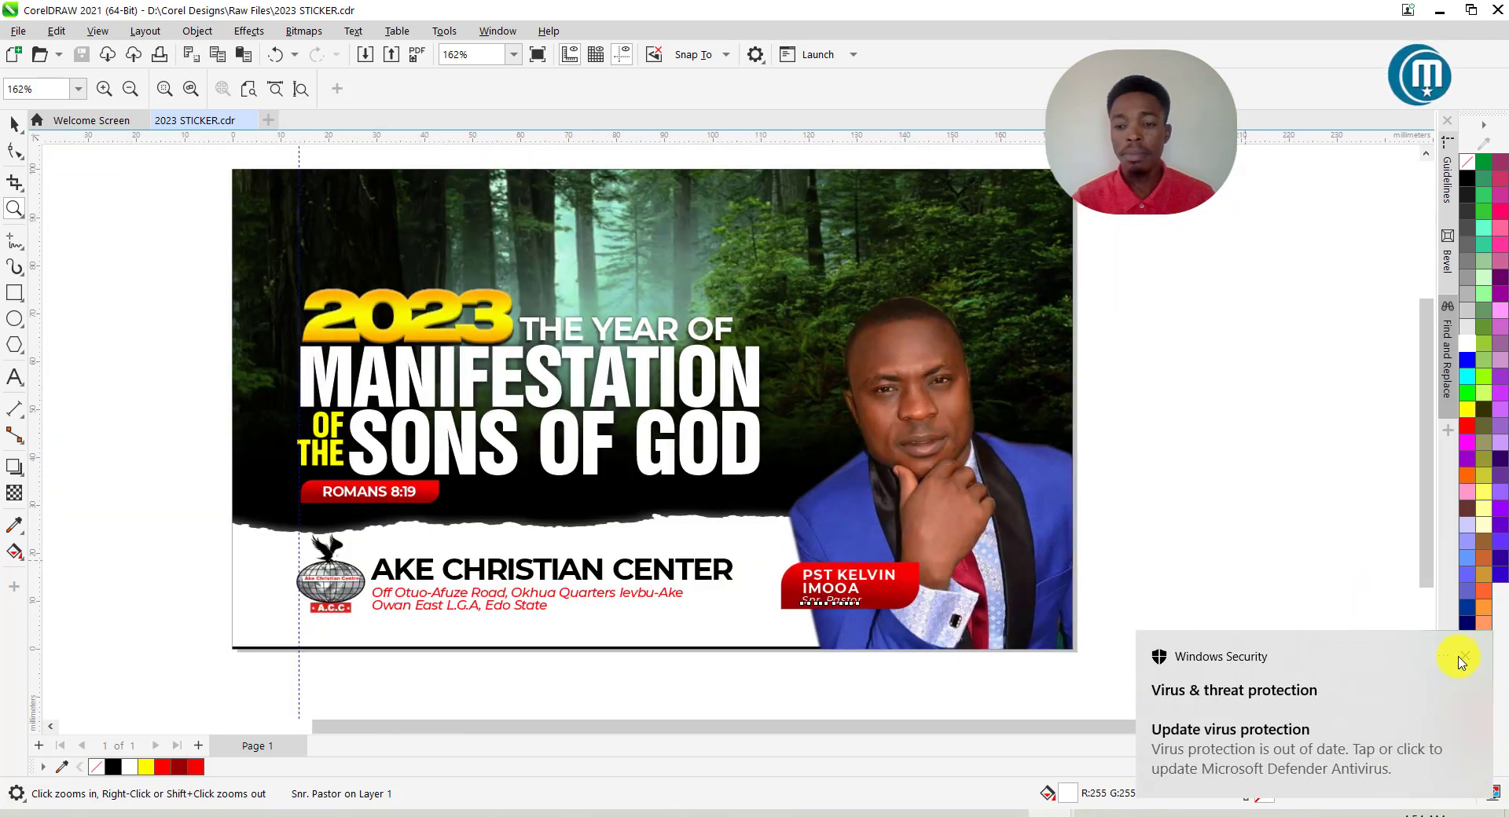
click(1464, 660)
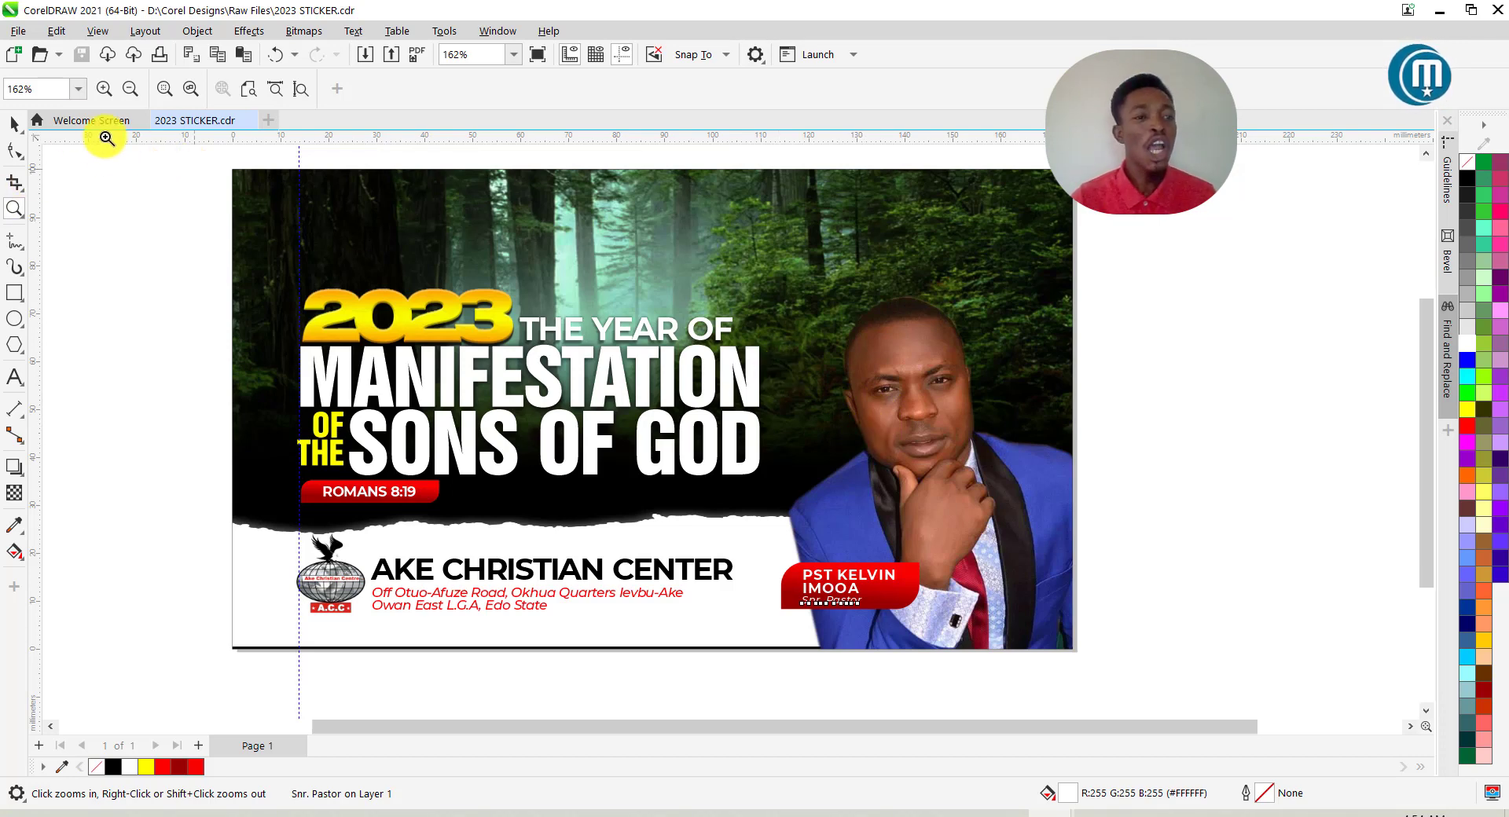
click(14, 124)
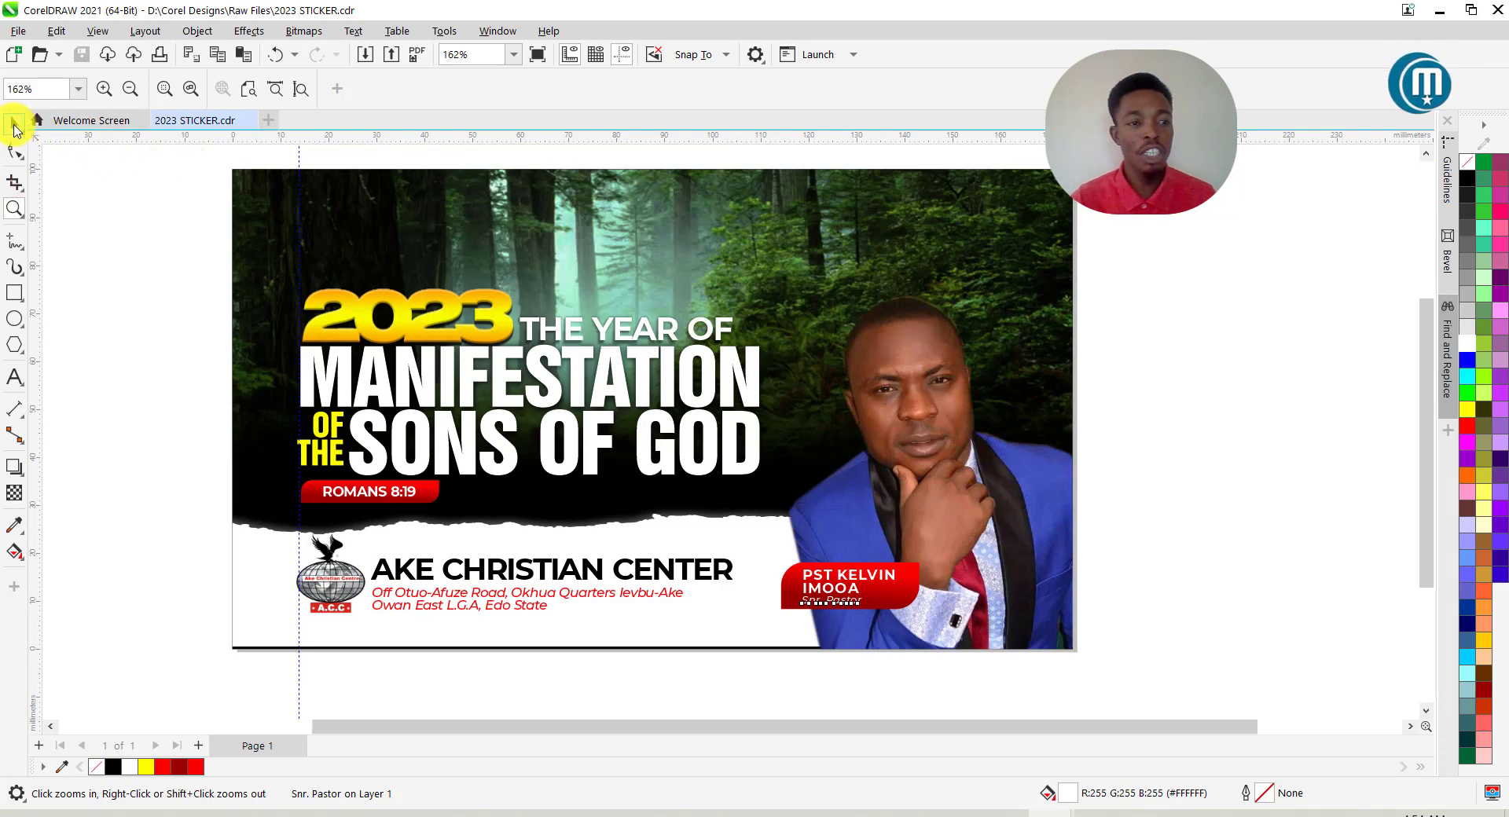
click(972, 276)
Edit the background PowerClip, select the pastor photo and launch Effects > Adjust > Image Adjustment Lab.
right_click(973, 276)
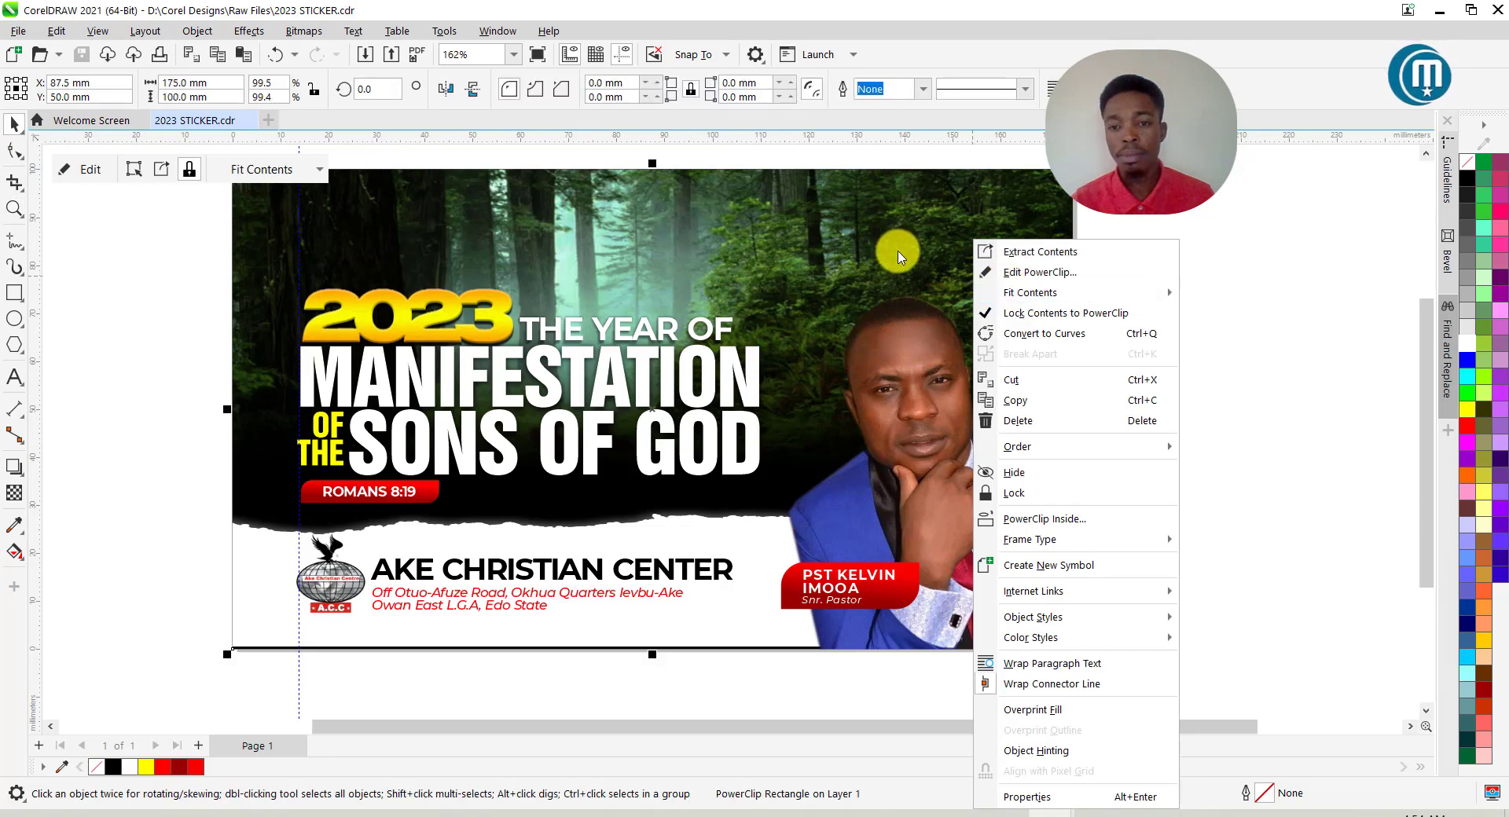
click(1046, 272)
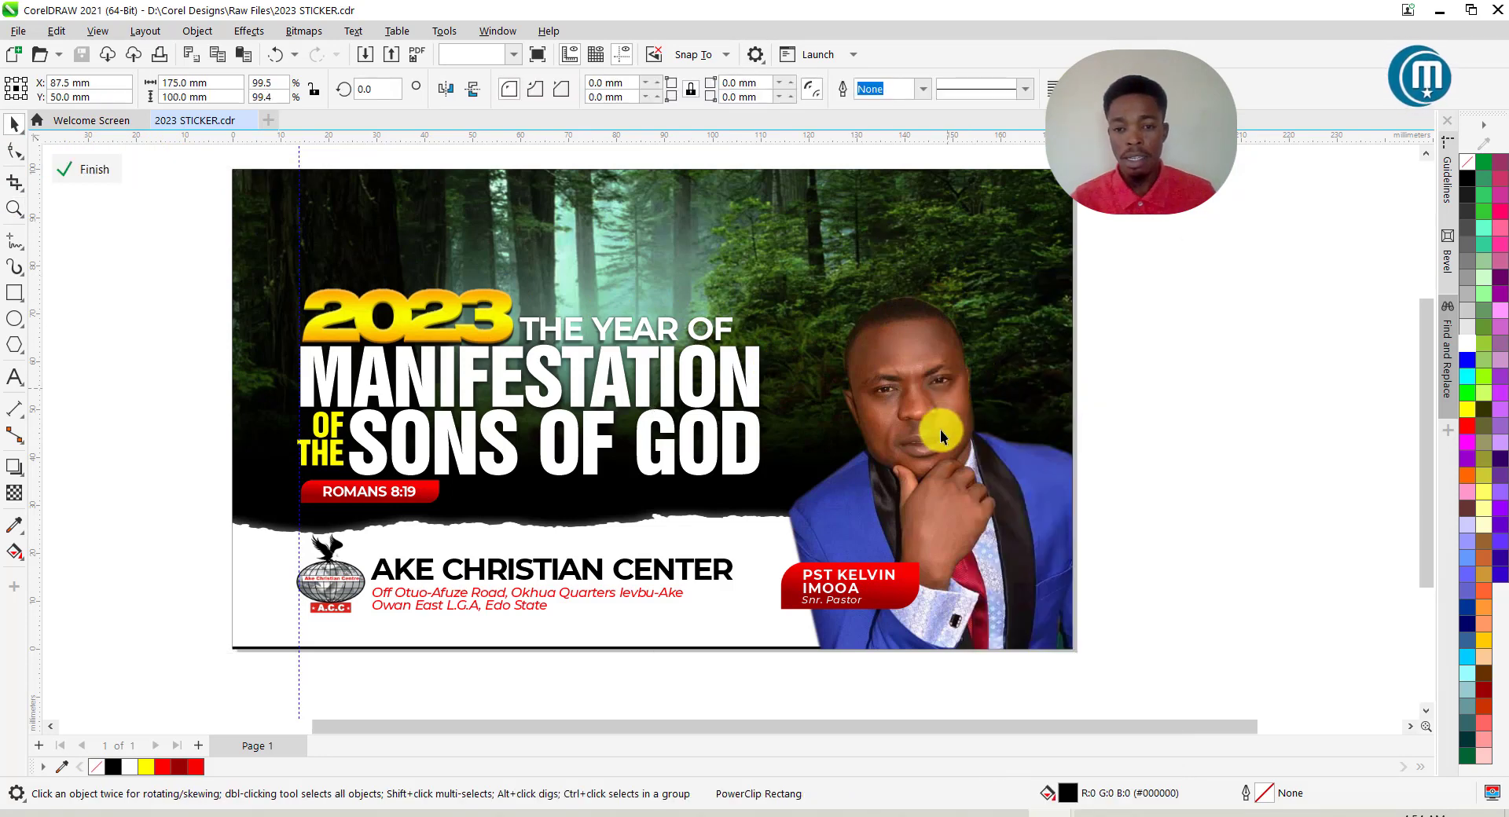
click(940, 431)
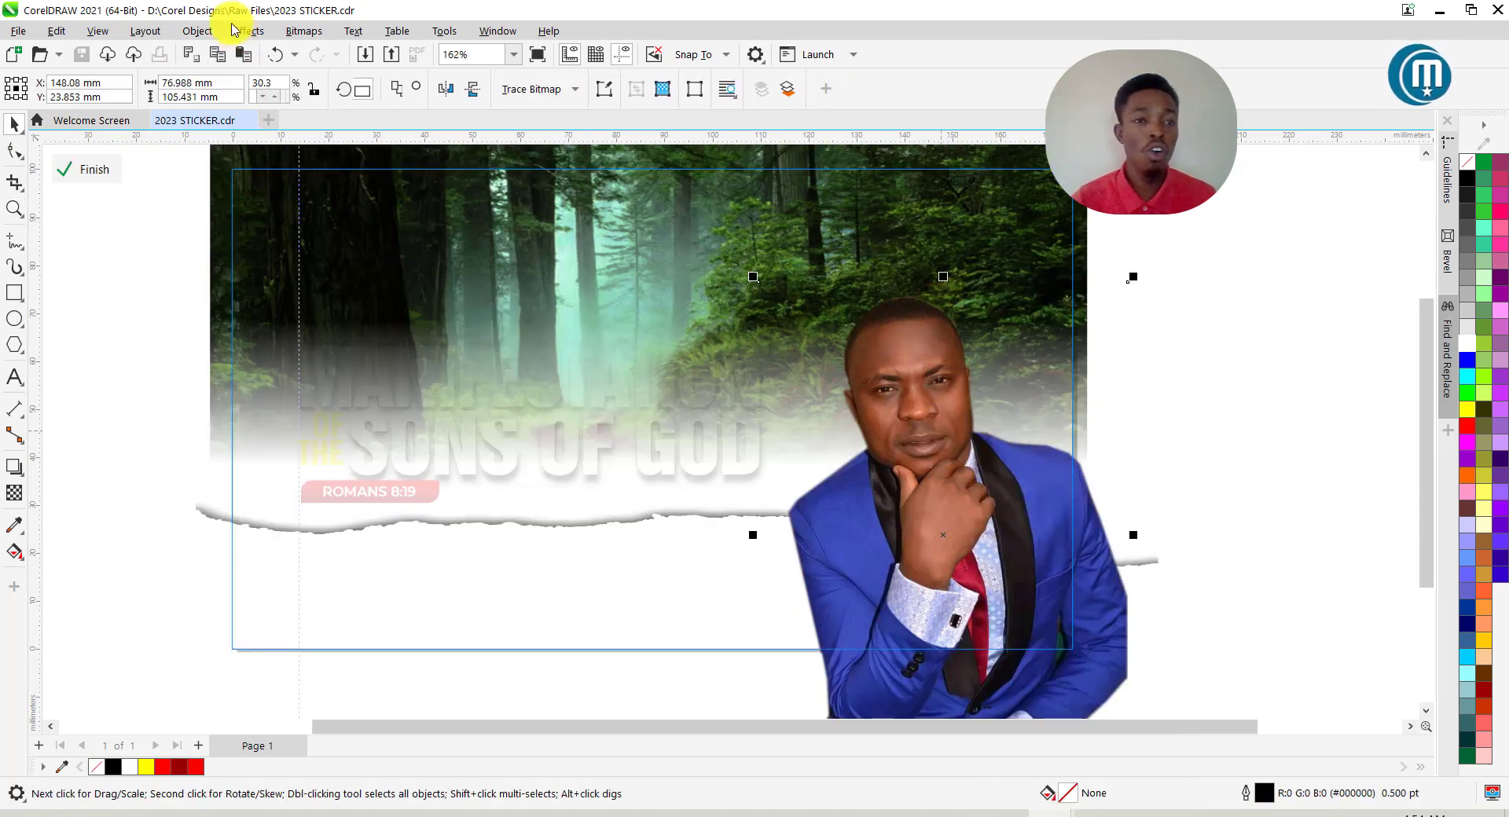
click(256, 35)
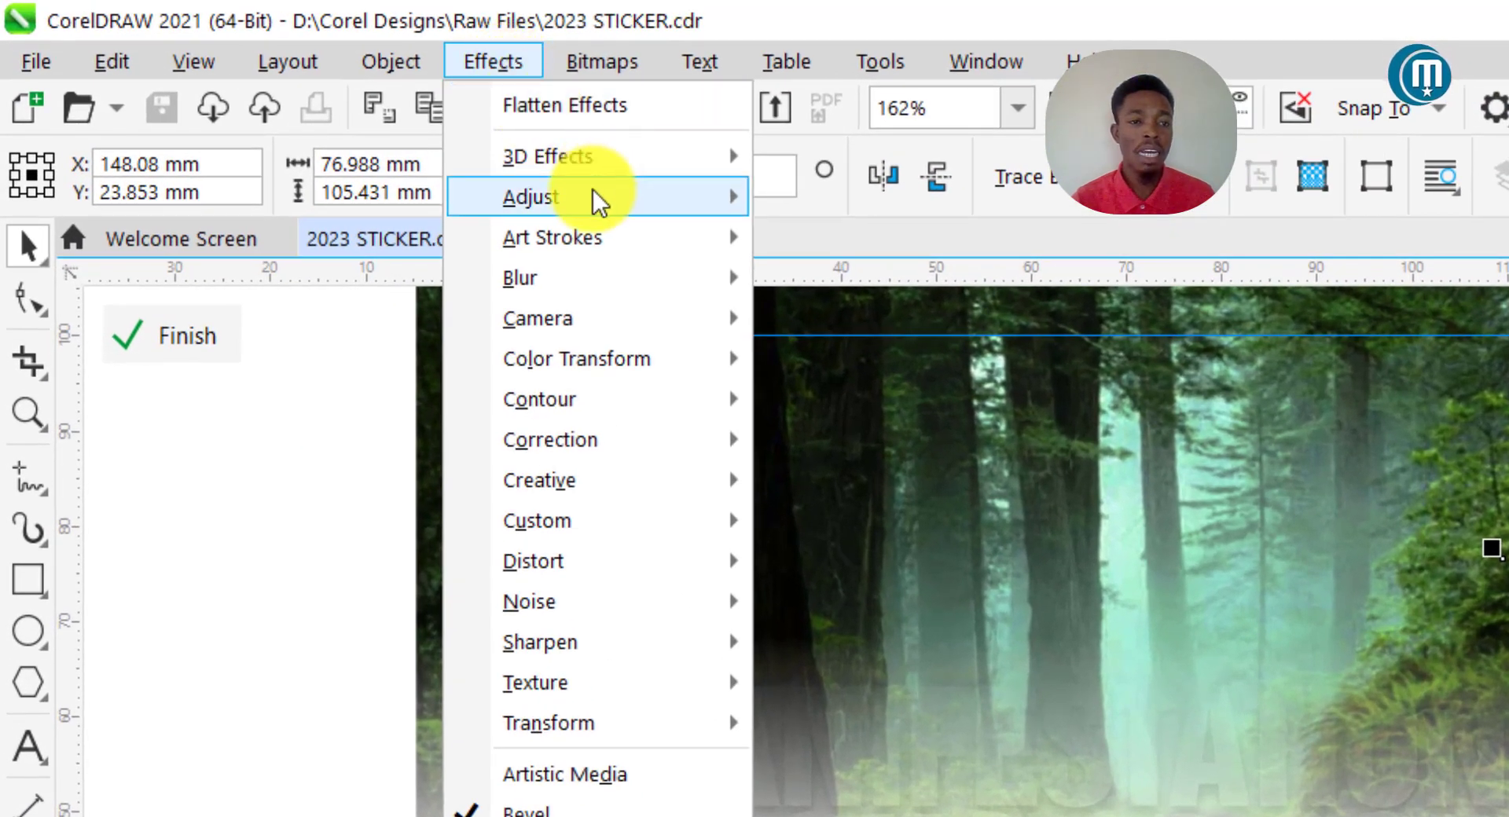
mouse_move(593, 199)
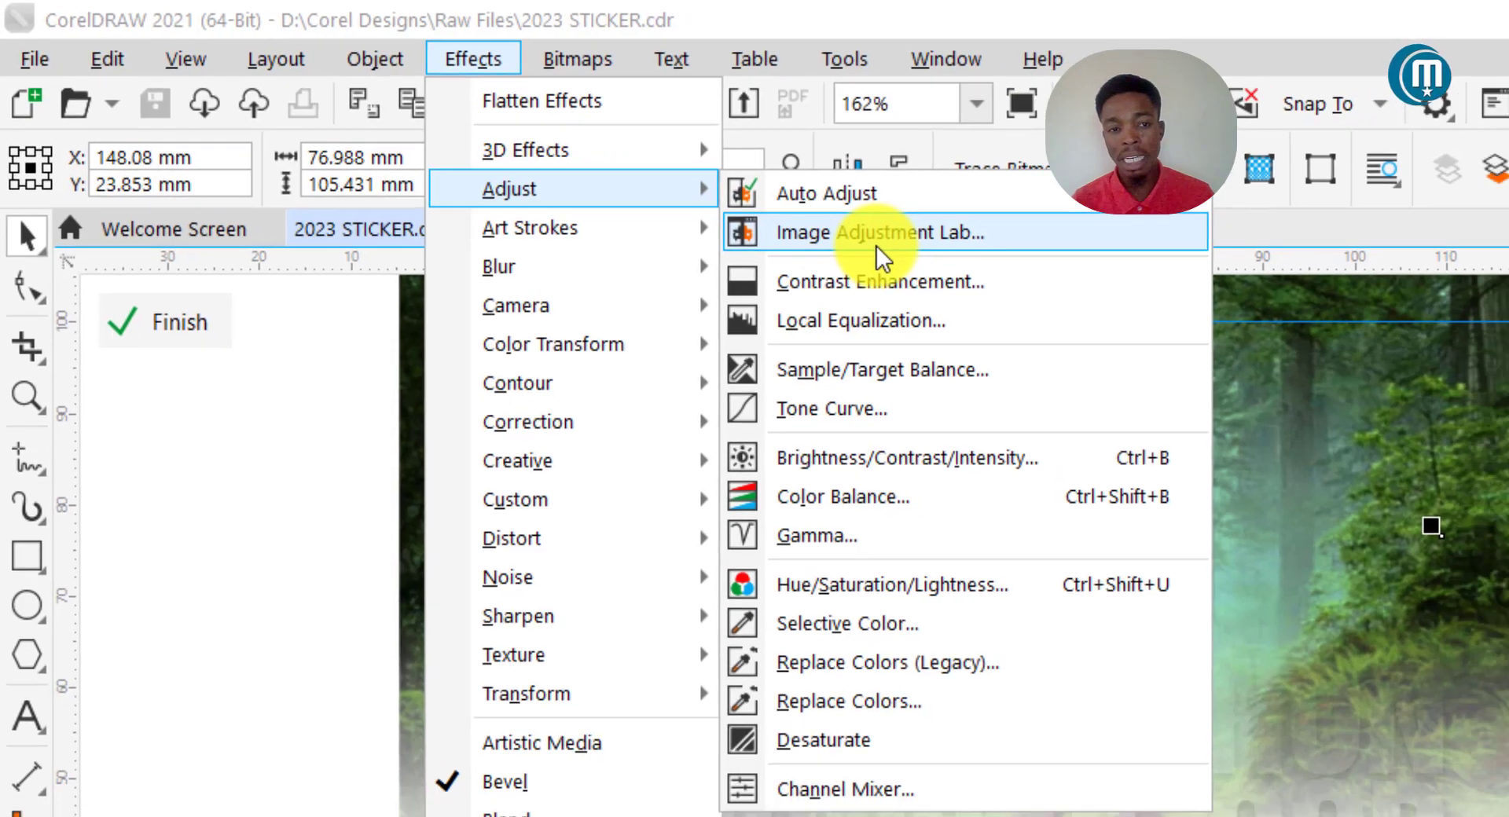
click(913, 256)
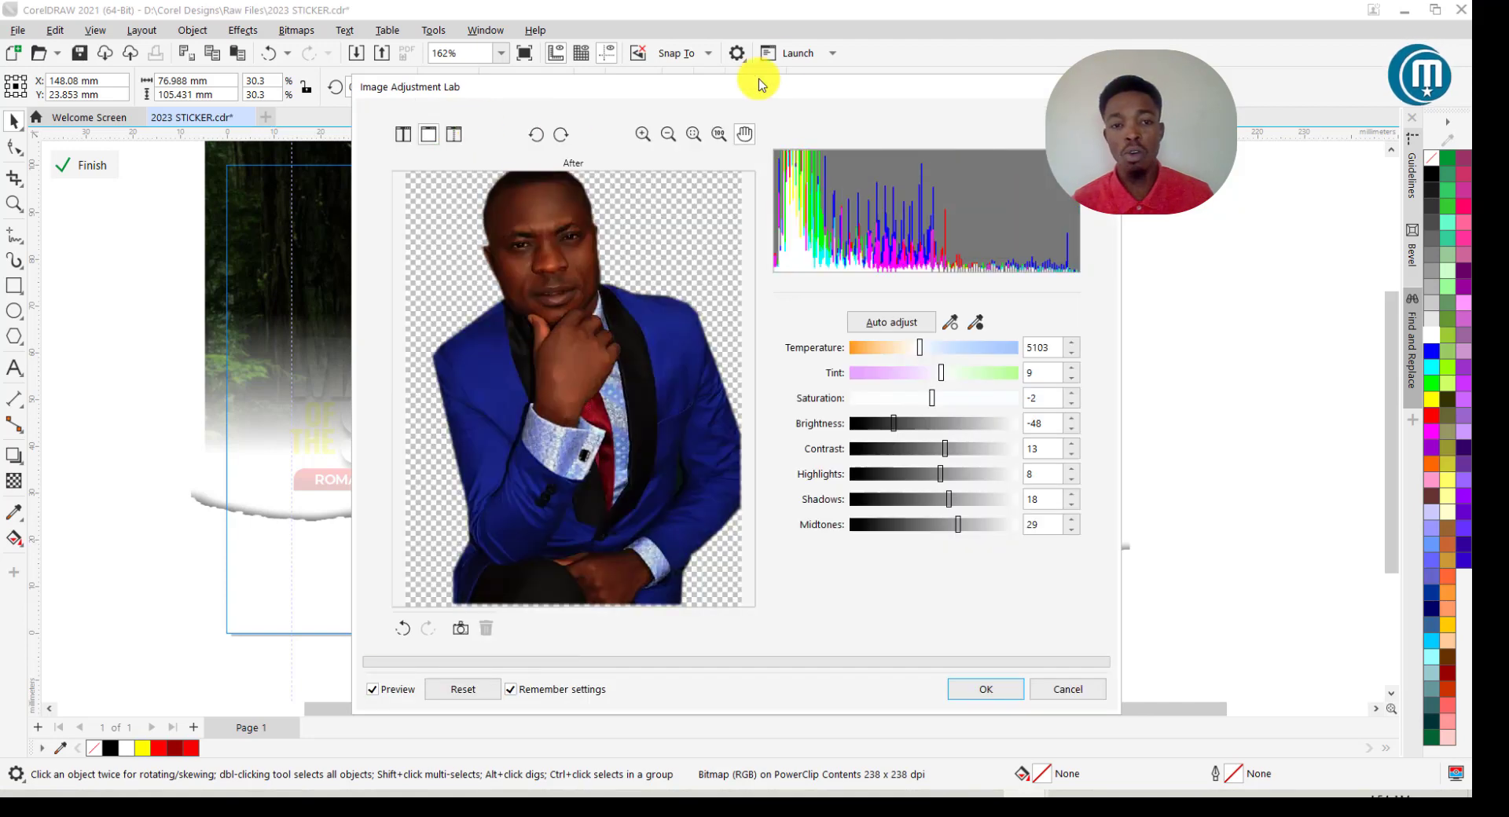
Set the pastor photo's brightness to 21 and contrast to 17 in Image Adjustment Lab.
drag(913, 99, 350, 88)
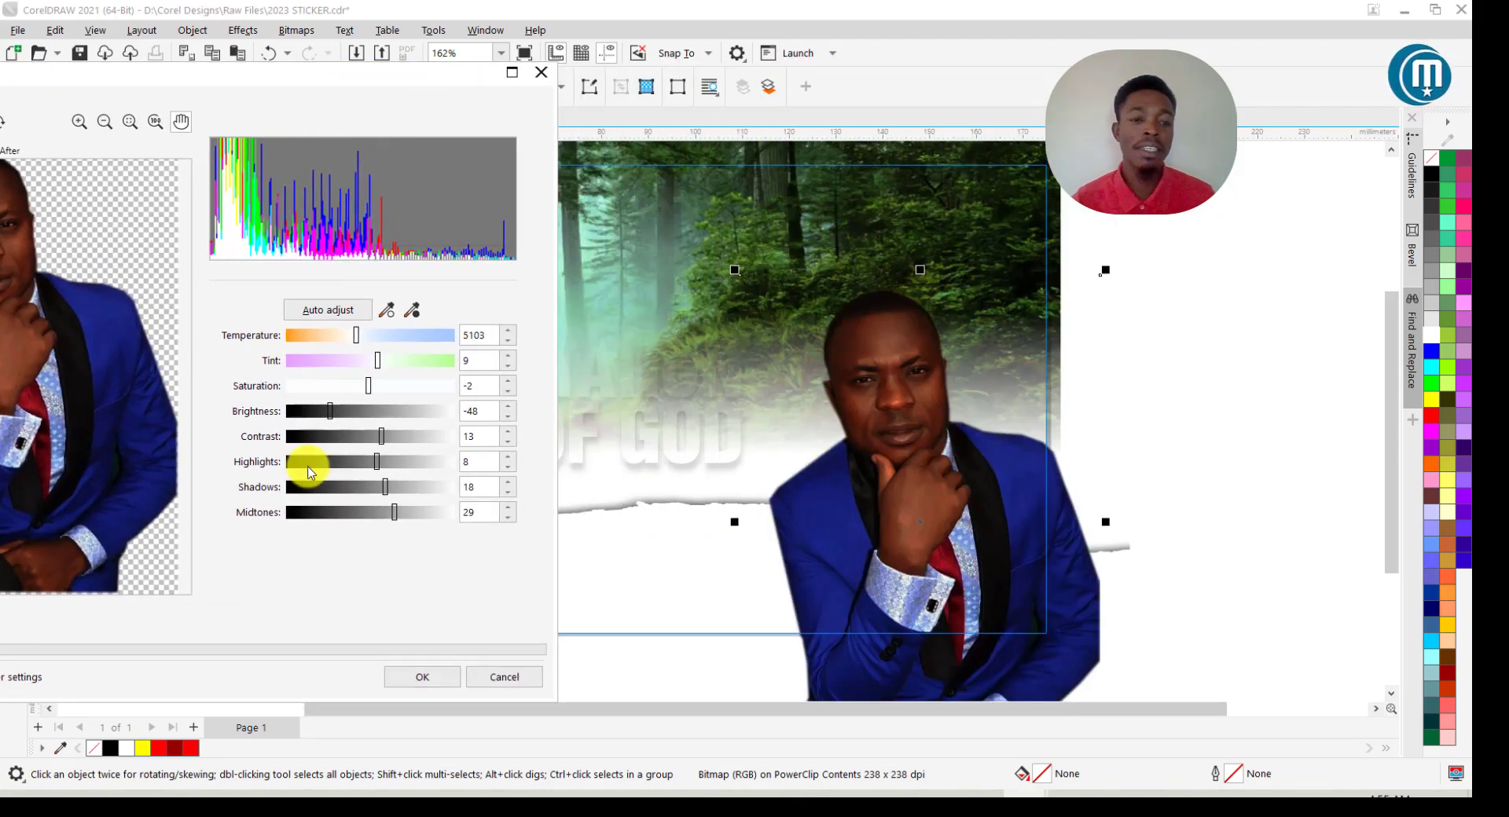
drag(335, 416, 375, 420)
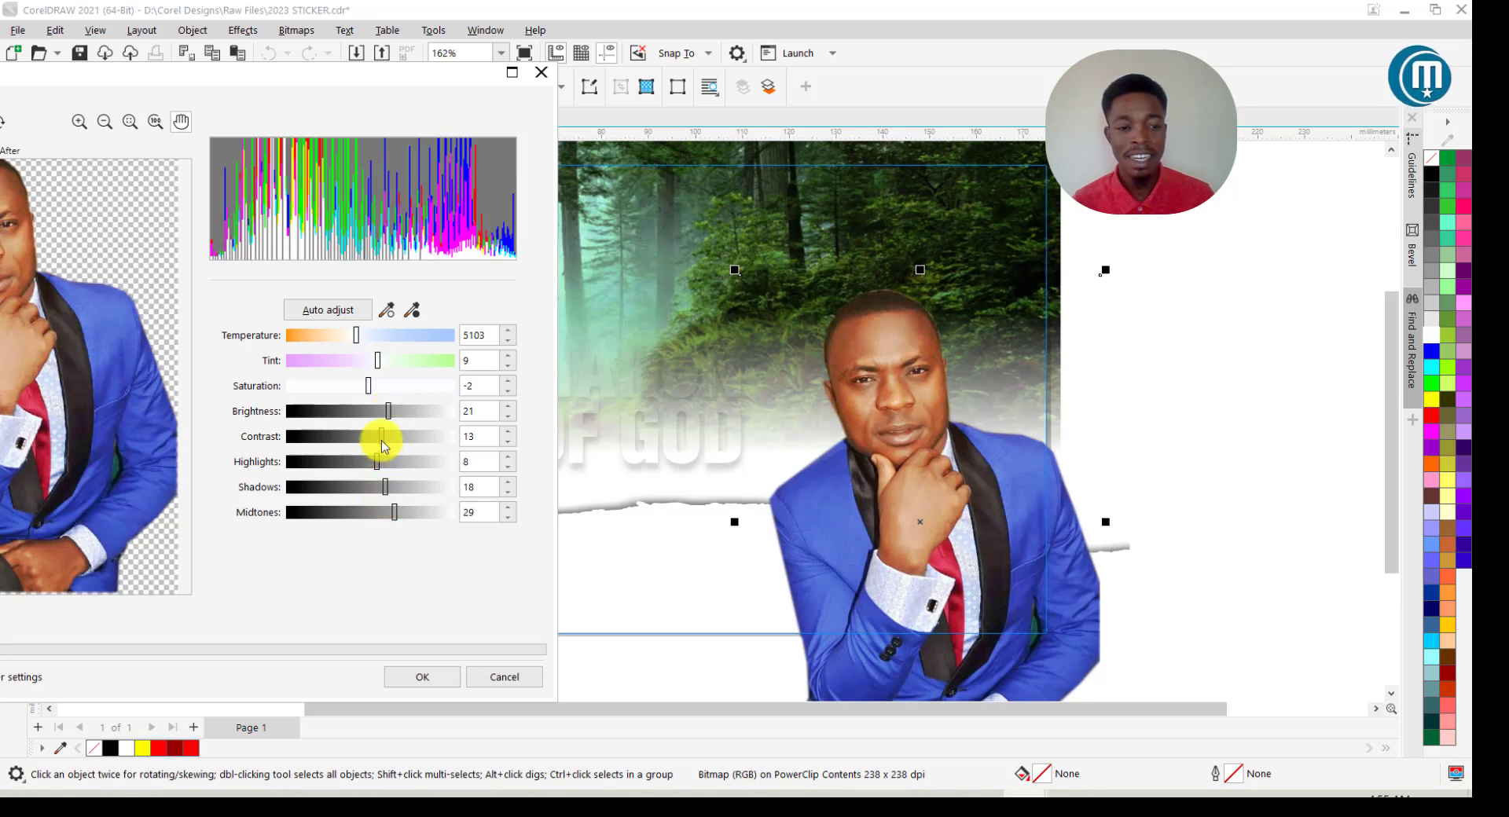
drag(381, 442, 378, 442)
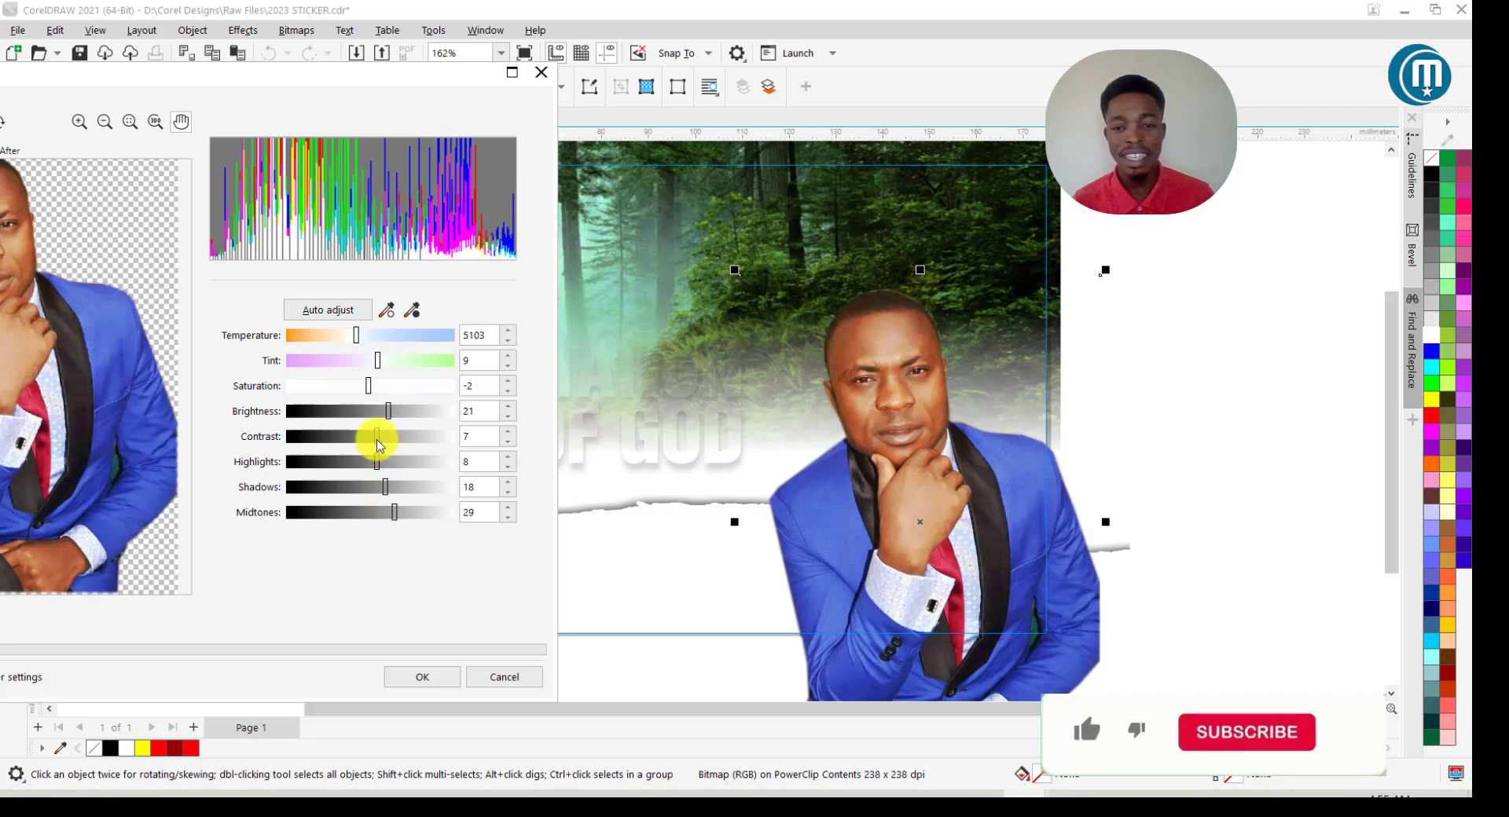
drag(380, 445, 386, 445)
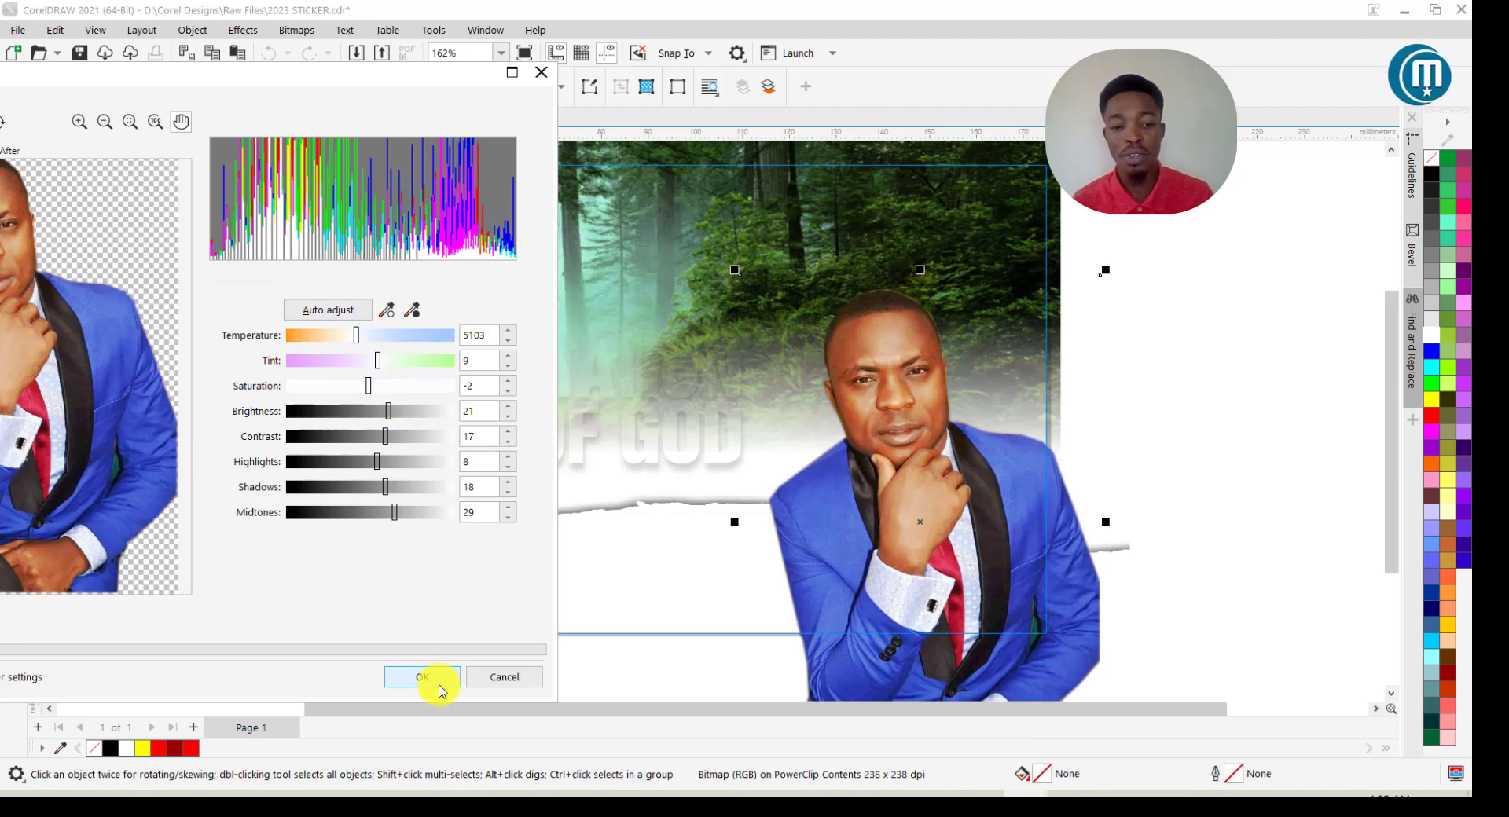
click(432, 682)
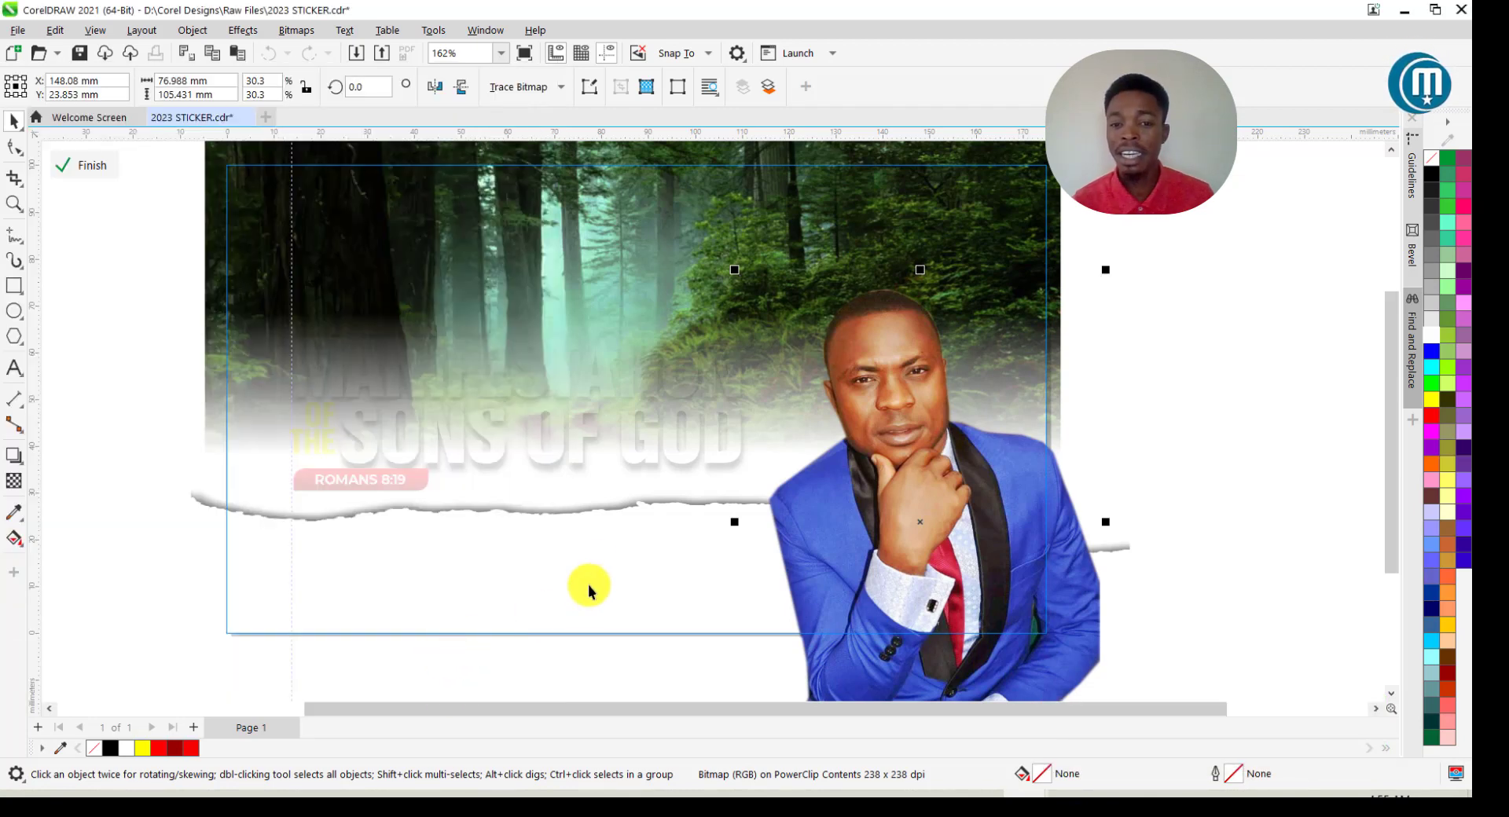
Finish editing the background PowerClip and select the PST KELVIN name tag group.
click(105, 171)
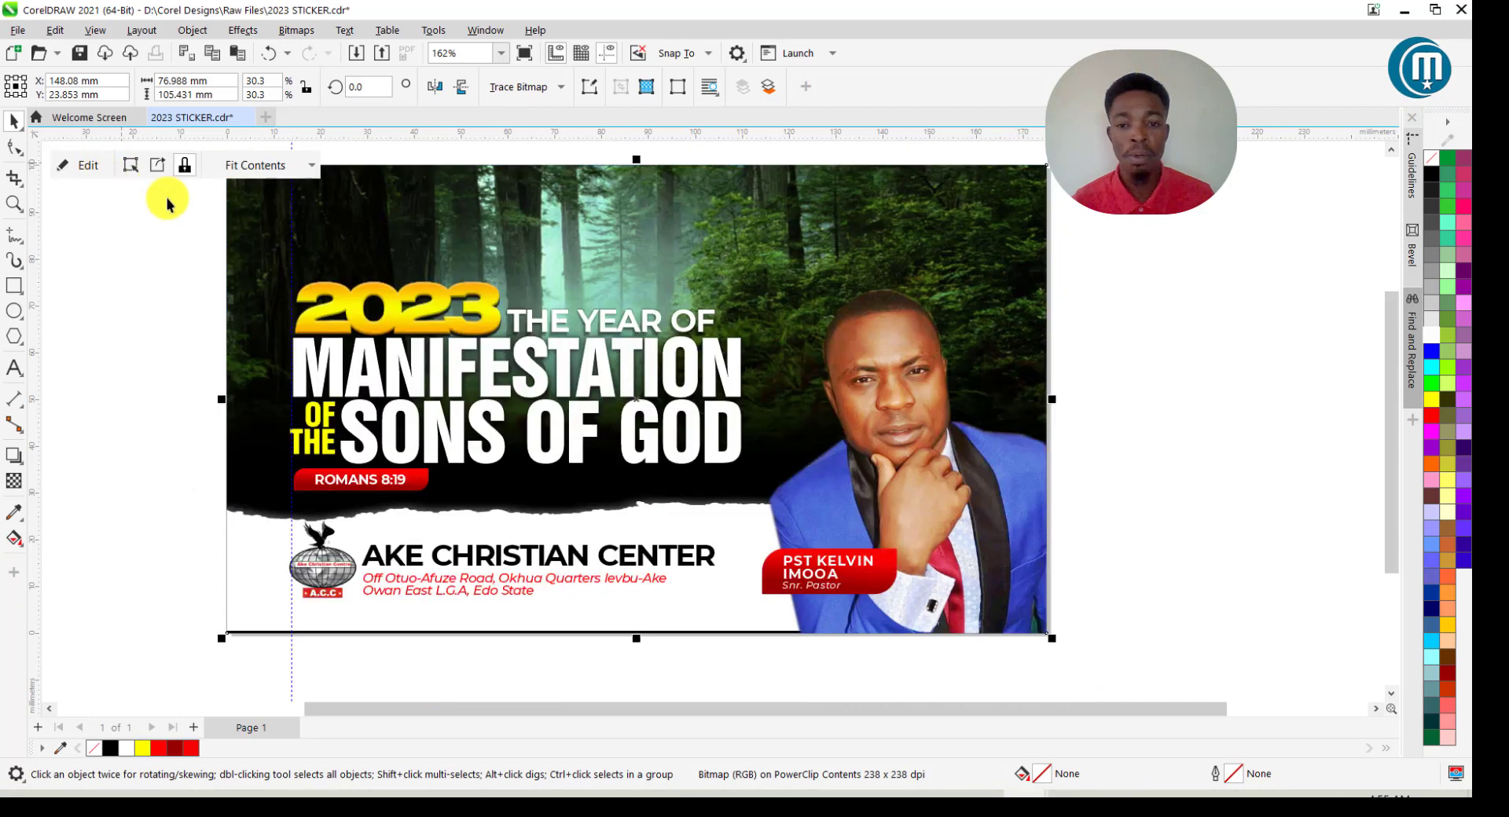
click(1210, 516)
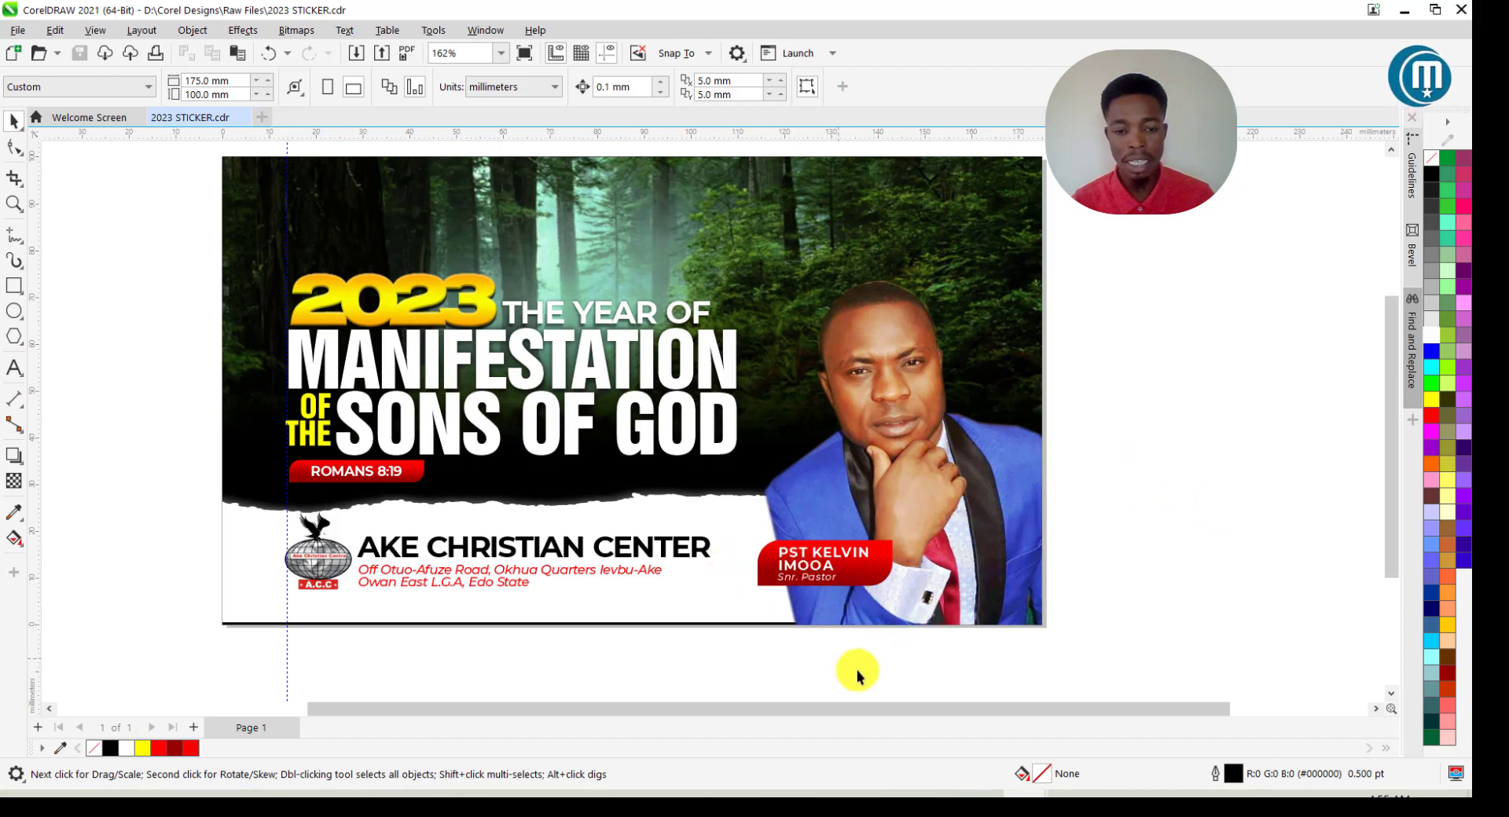
drag(719, 511, 899, 596)
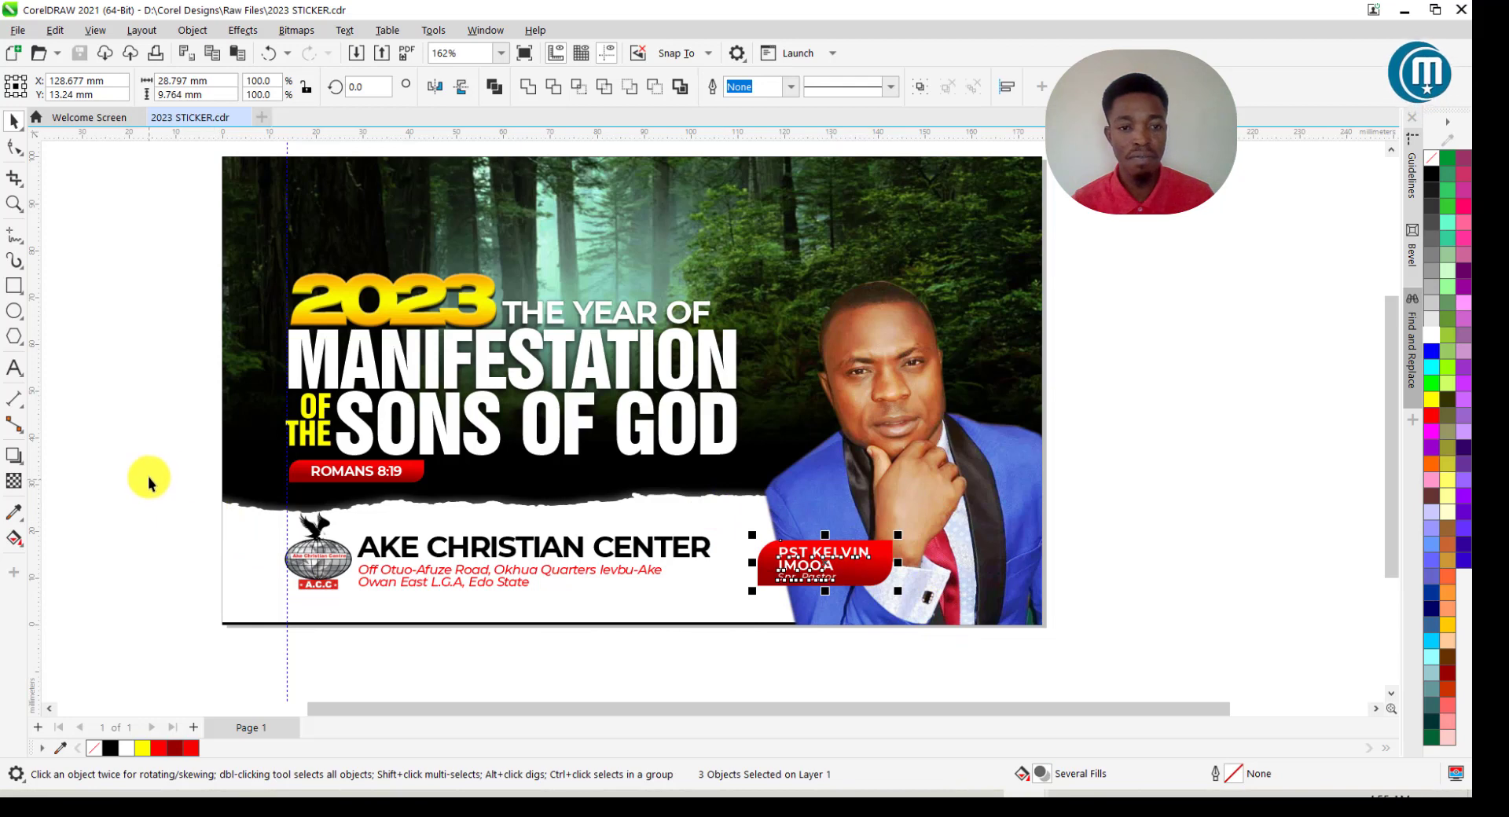
right_click(567, 597)
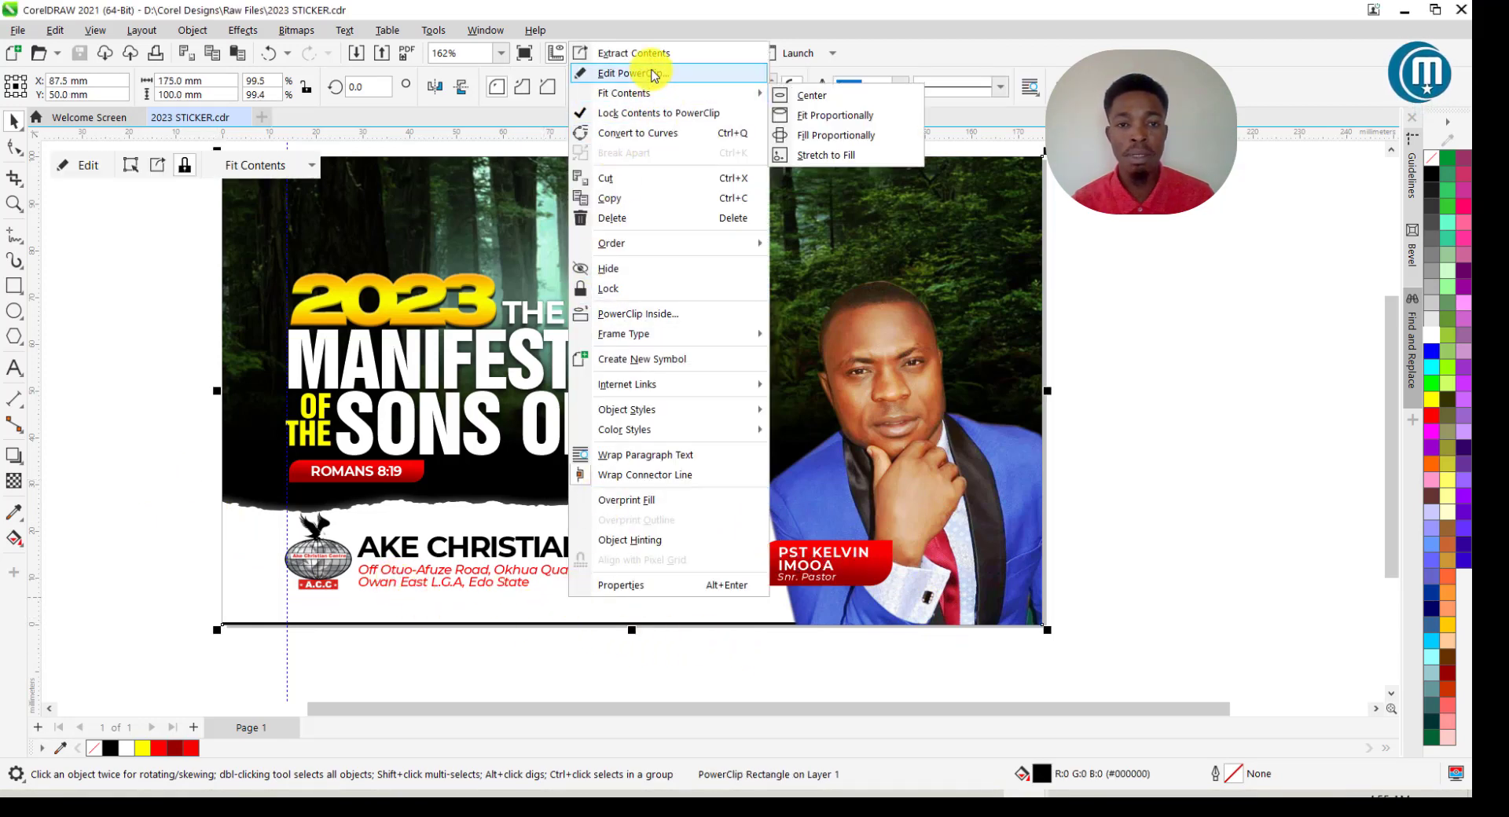
In the background PowerClip, stretch the torn paper strip taller, nudge it up twice, and reclip.
click(653, 73)
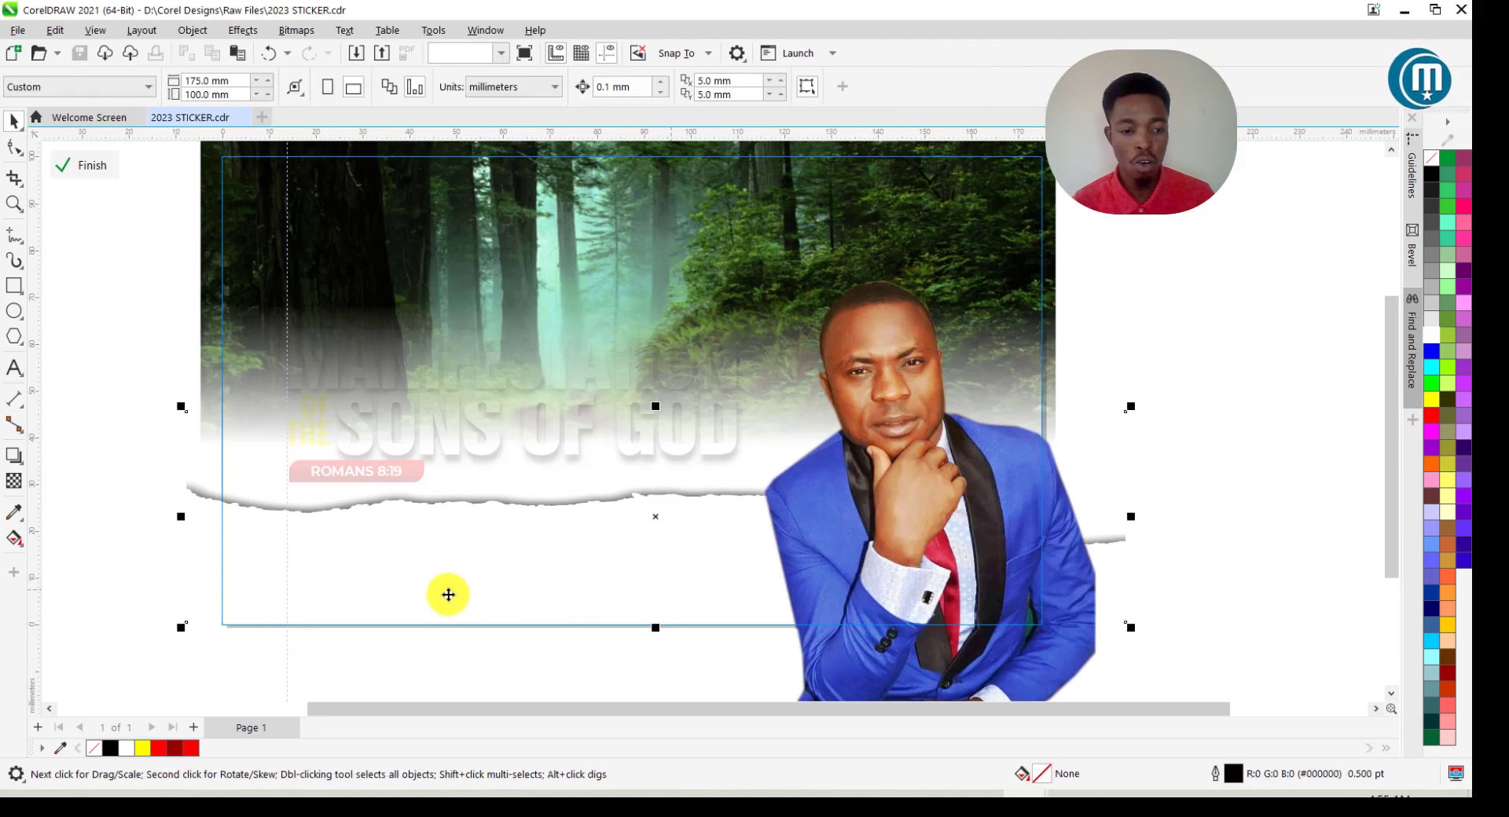
drag(655, 627, 662, 654)
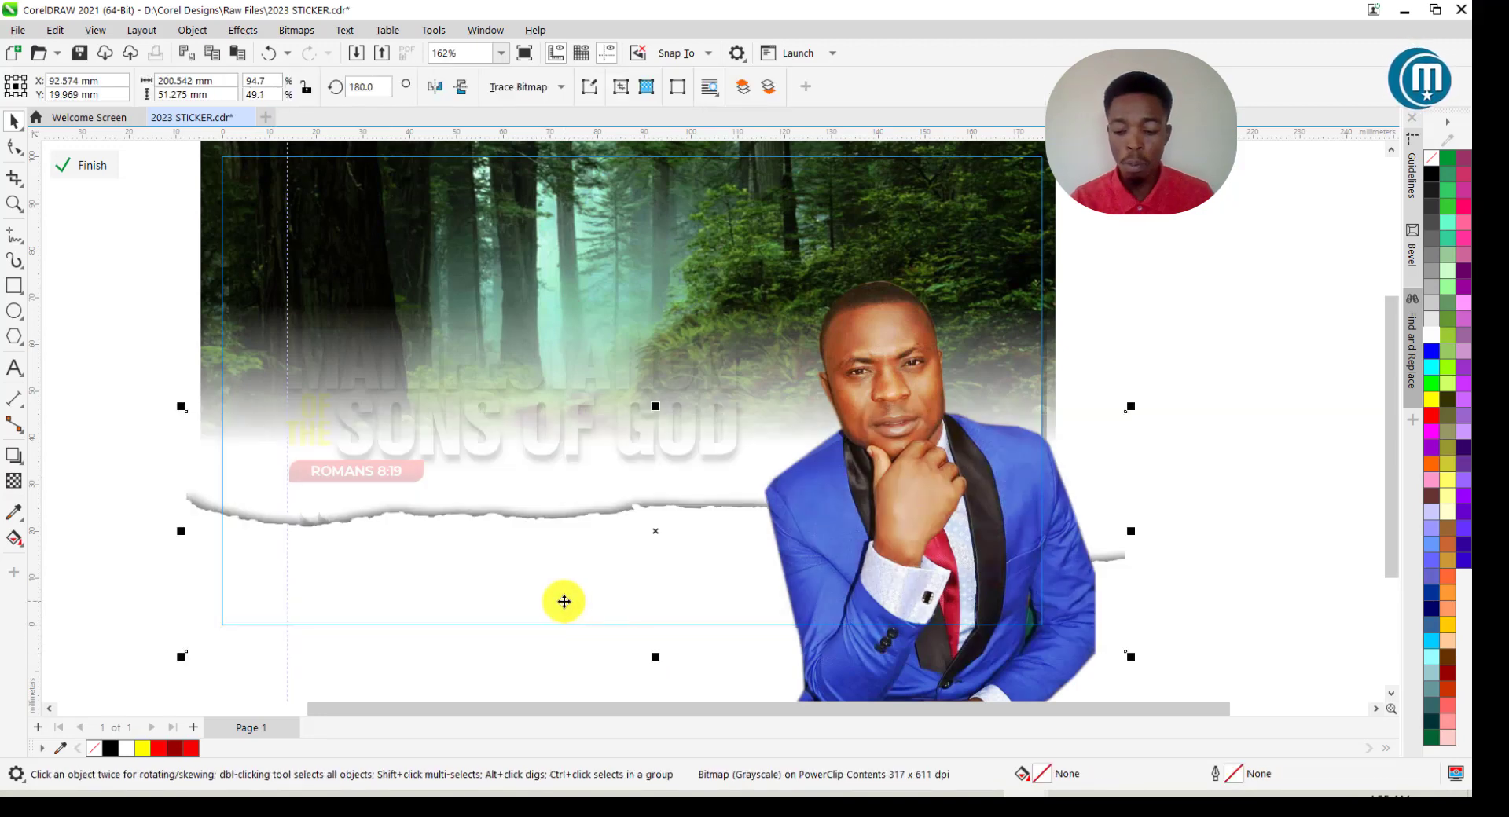
key(Up)
key(Up)
key(Up)
key(Up)
key(Up)
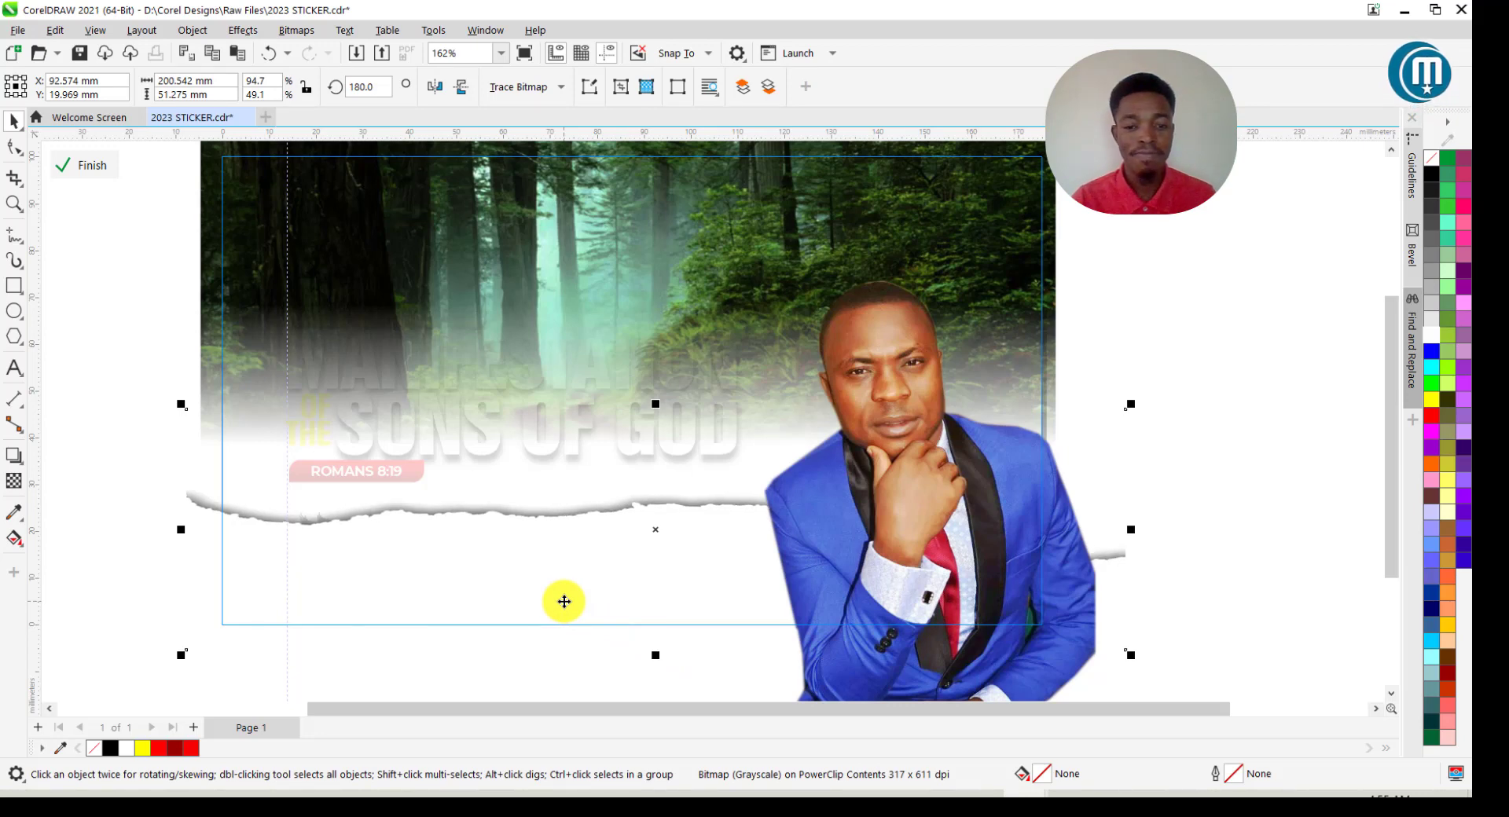
key(Up)
key(Up)
key(Up)
key(Up)
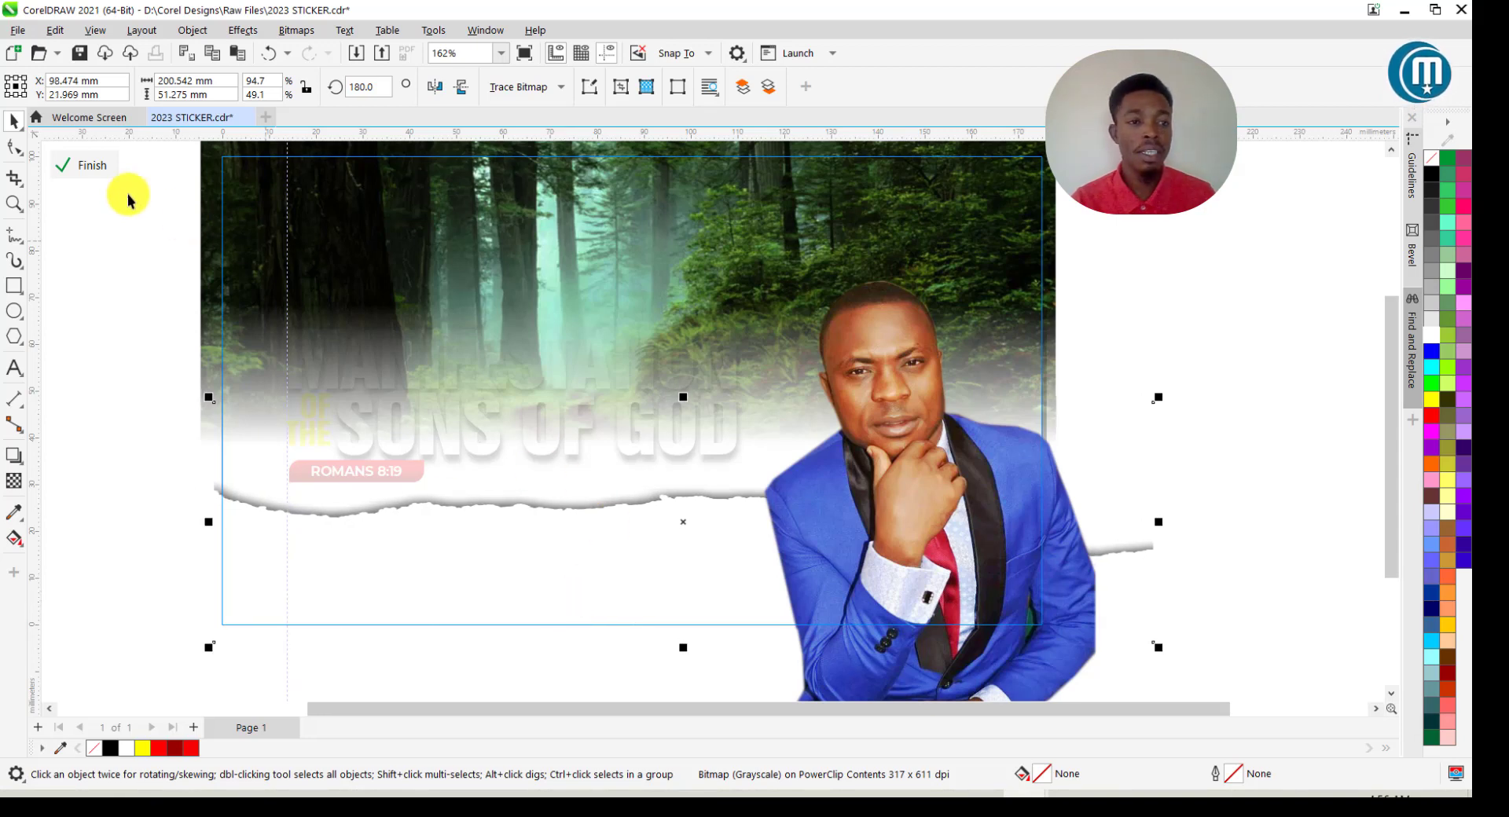
click(88, 165)
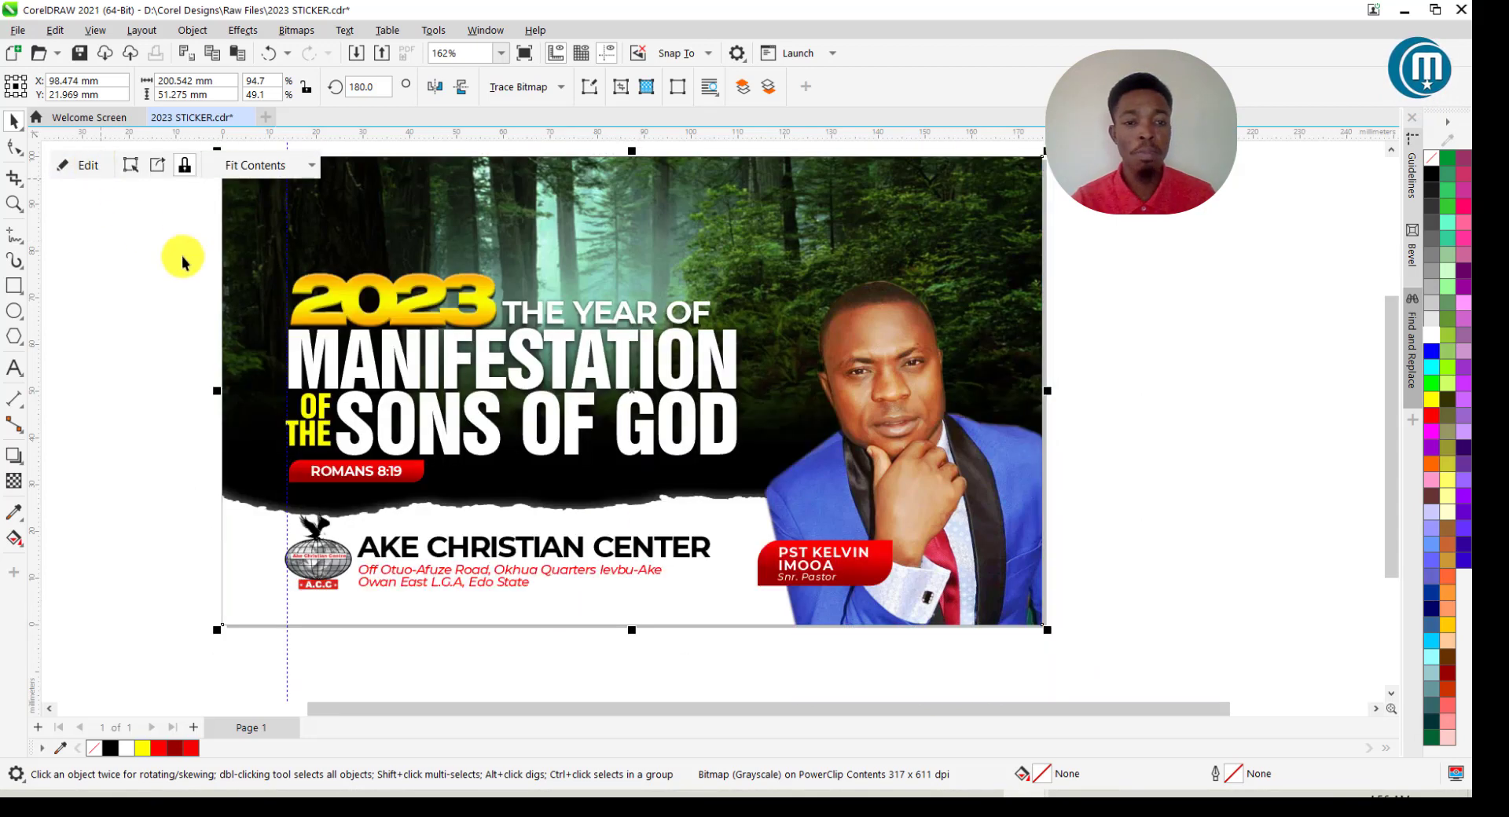
click(1259, 405)
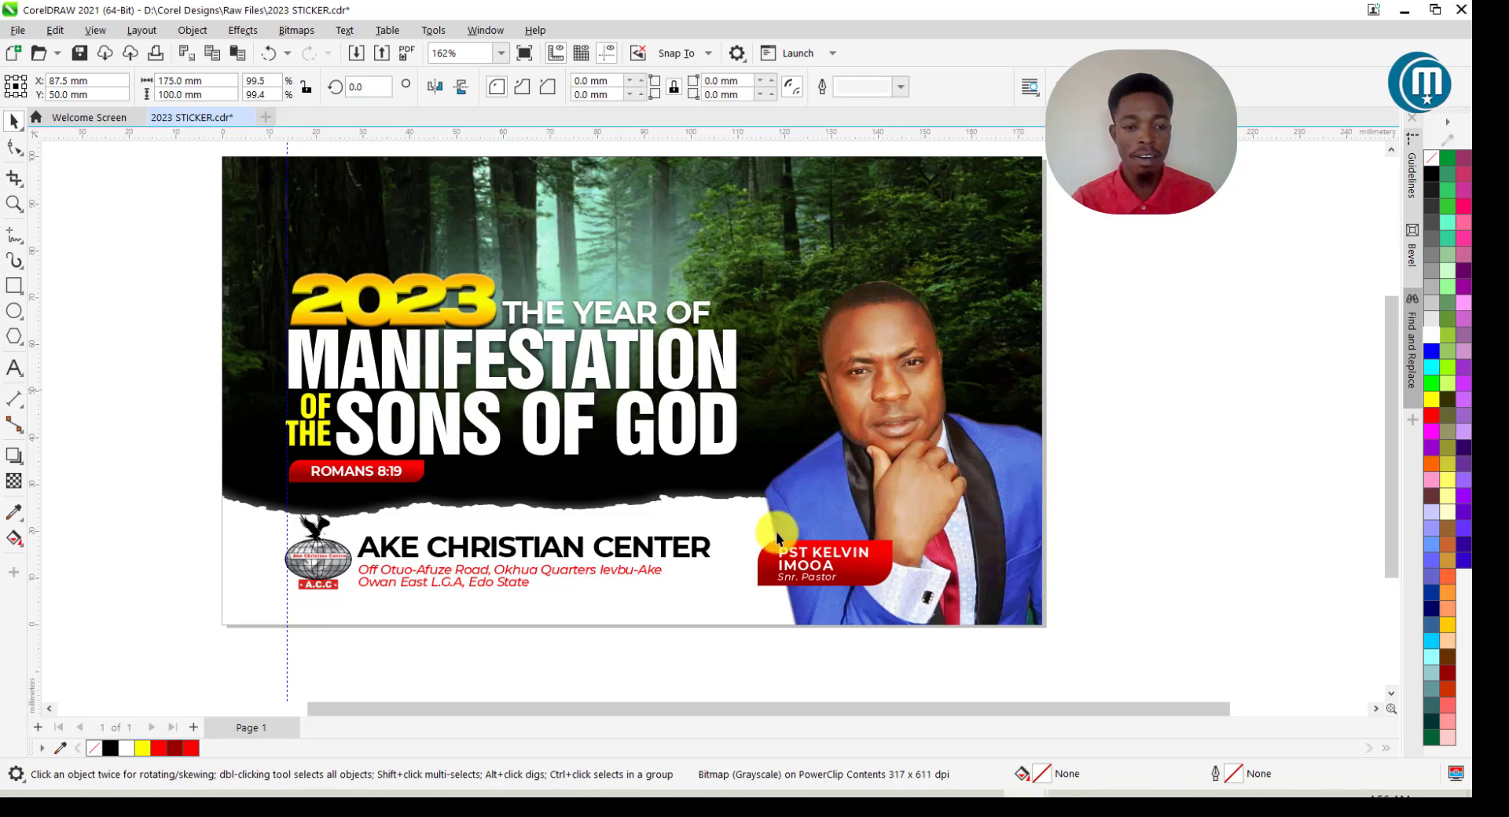
click(681, 592)
Nudge the church name and address block up one step.
right_click(678, 586)
click(608, 667)
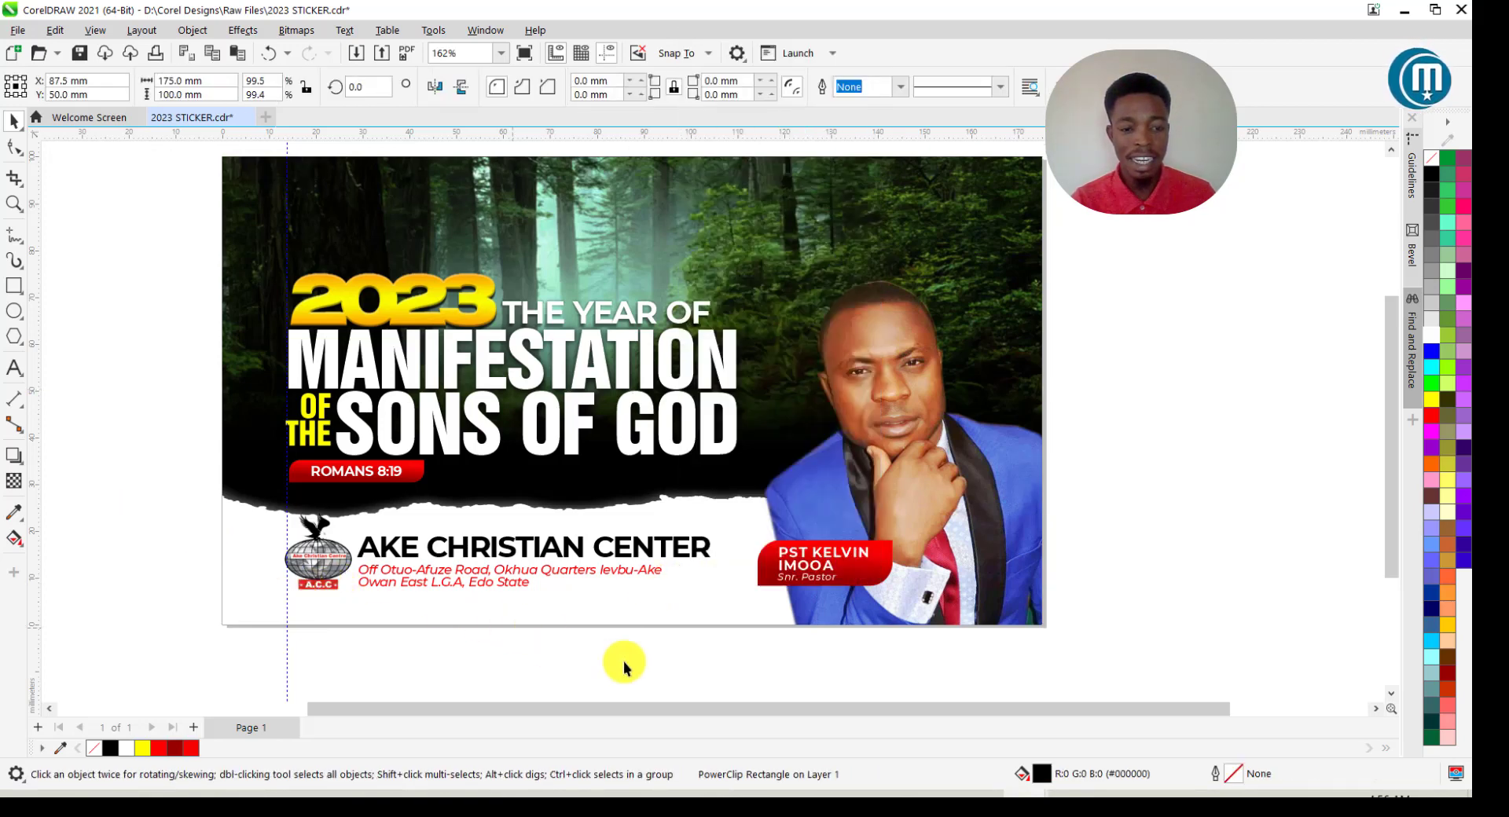
drag(512, 550, 347, 485)
key(Up)
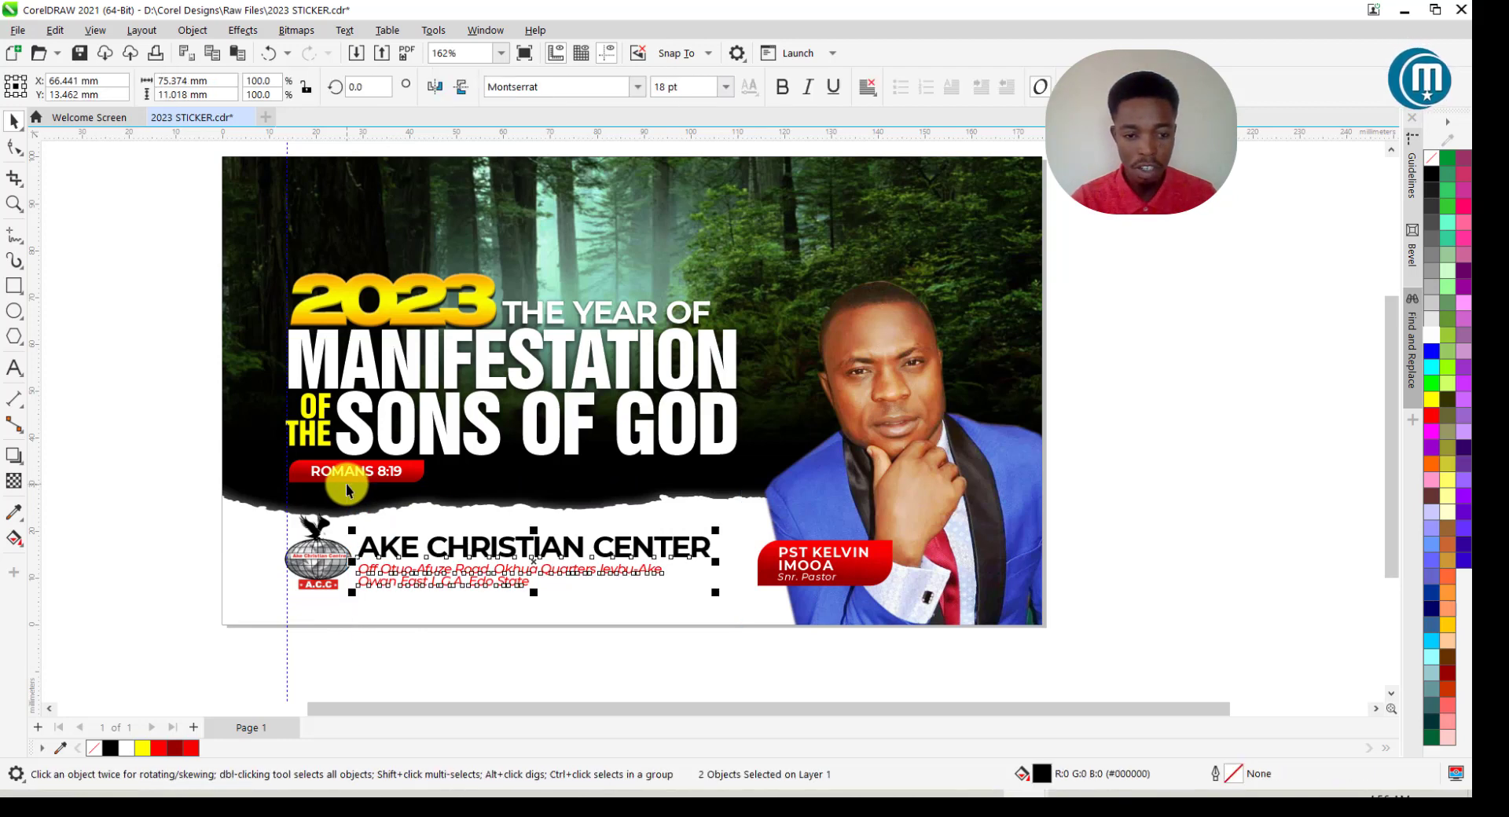
click(687, 646)
Set the AKE CHRISTIAN CENTER heading to 16 pt.
click(677, 555)
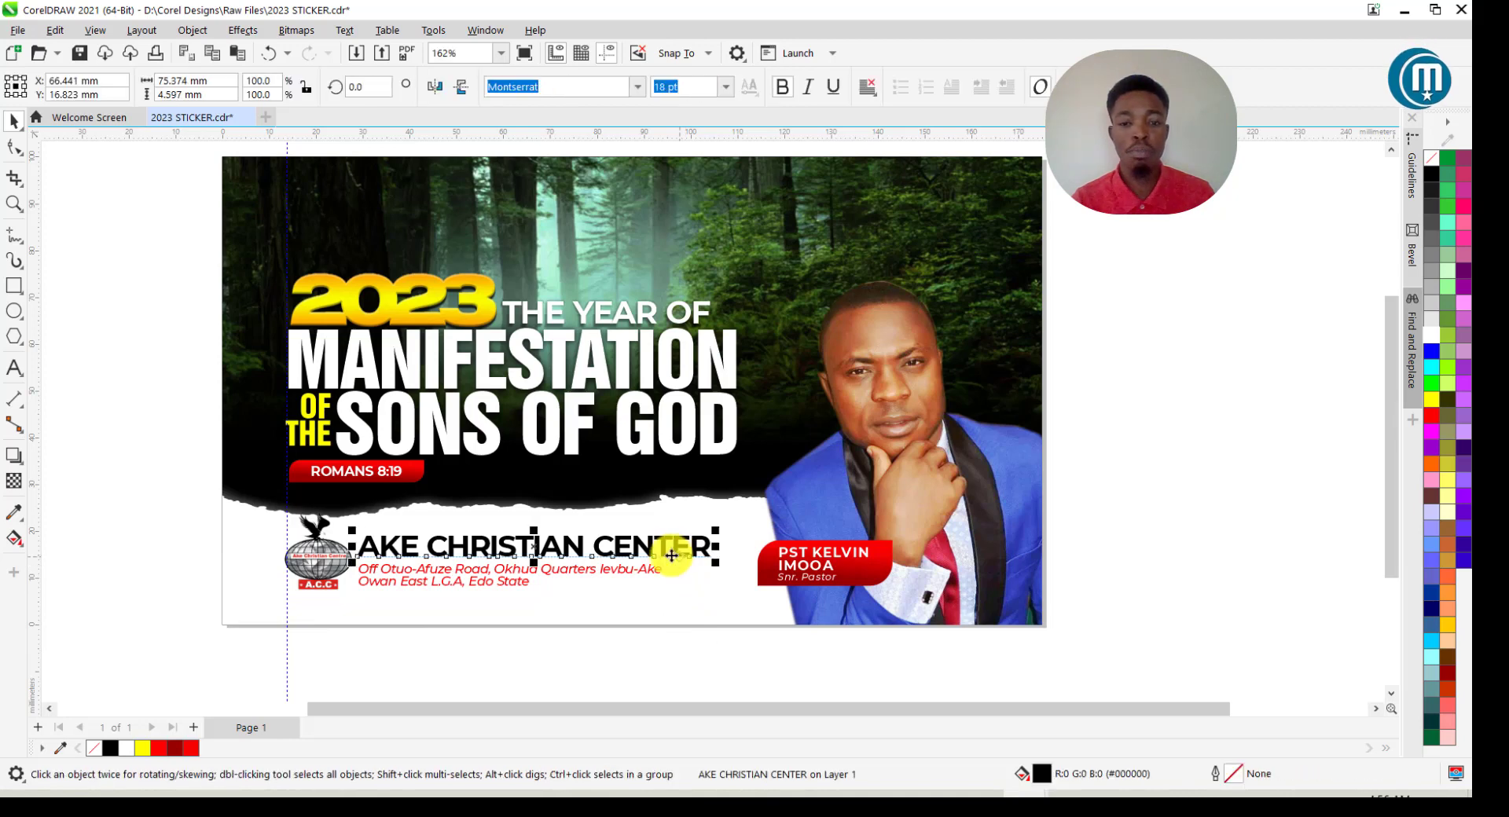
drag(667, 85, 650, 85)
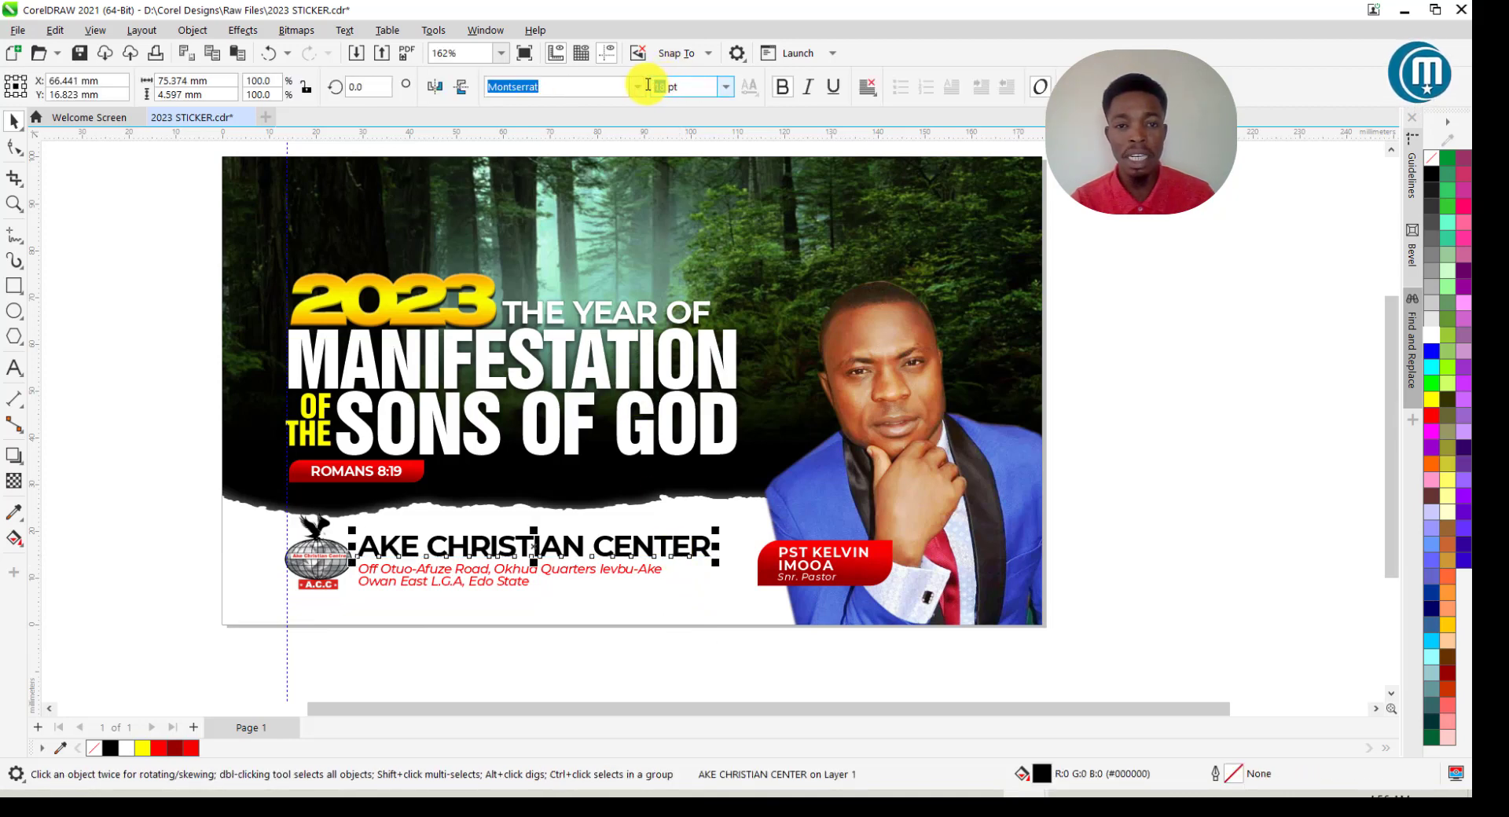
text(16)
key(Return)
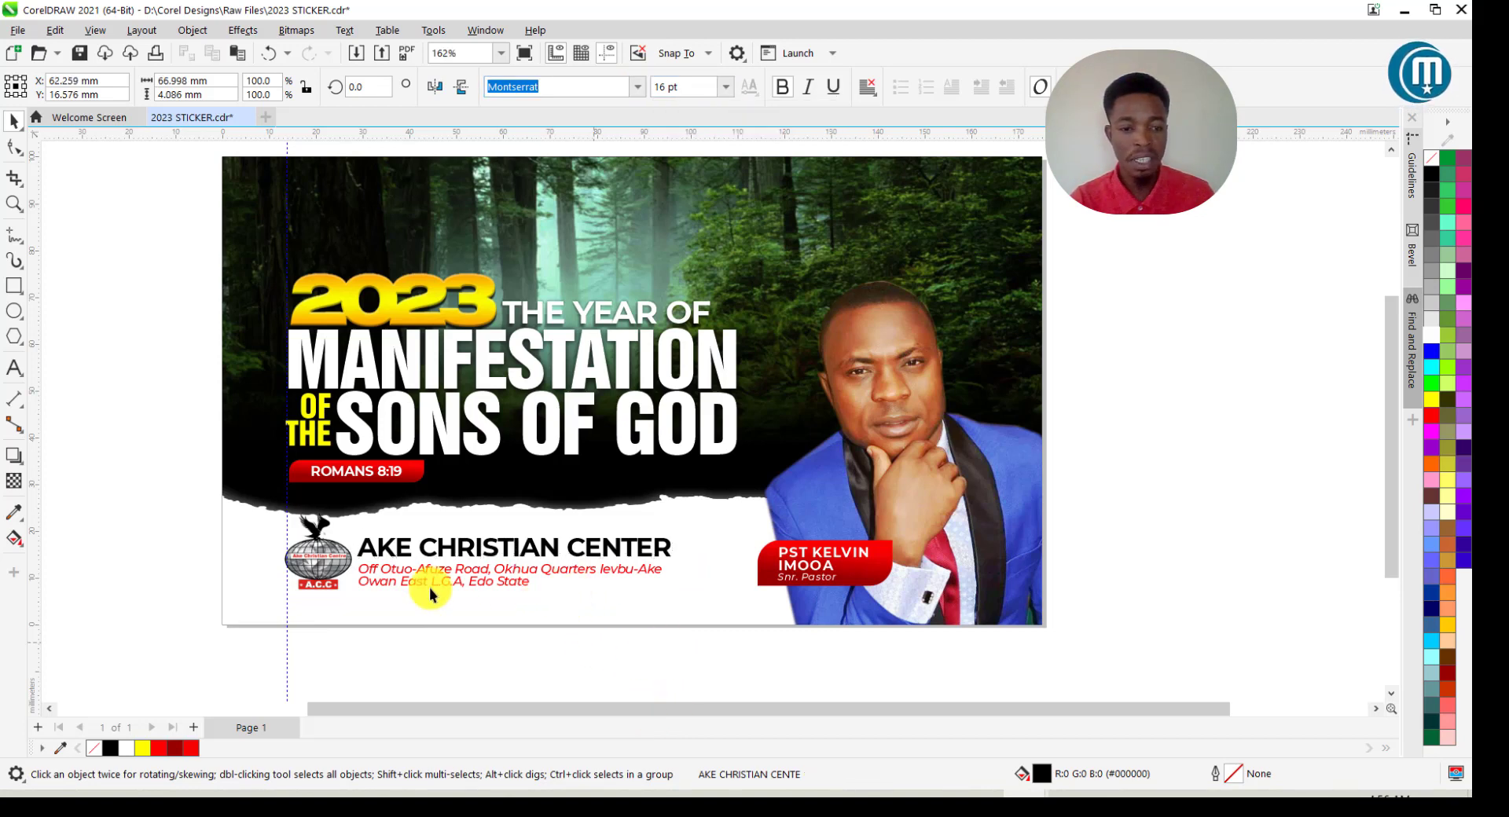
key(Escape)
Nudge the church name and address three steps right and one step up.
drag(453, 554, 346, 511)
key(Right)
key(Right)
key(Right)
key(Right)
key(Right)
key(Right)
key(Right)
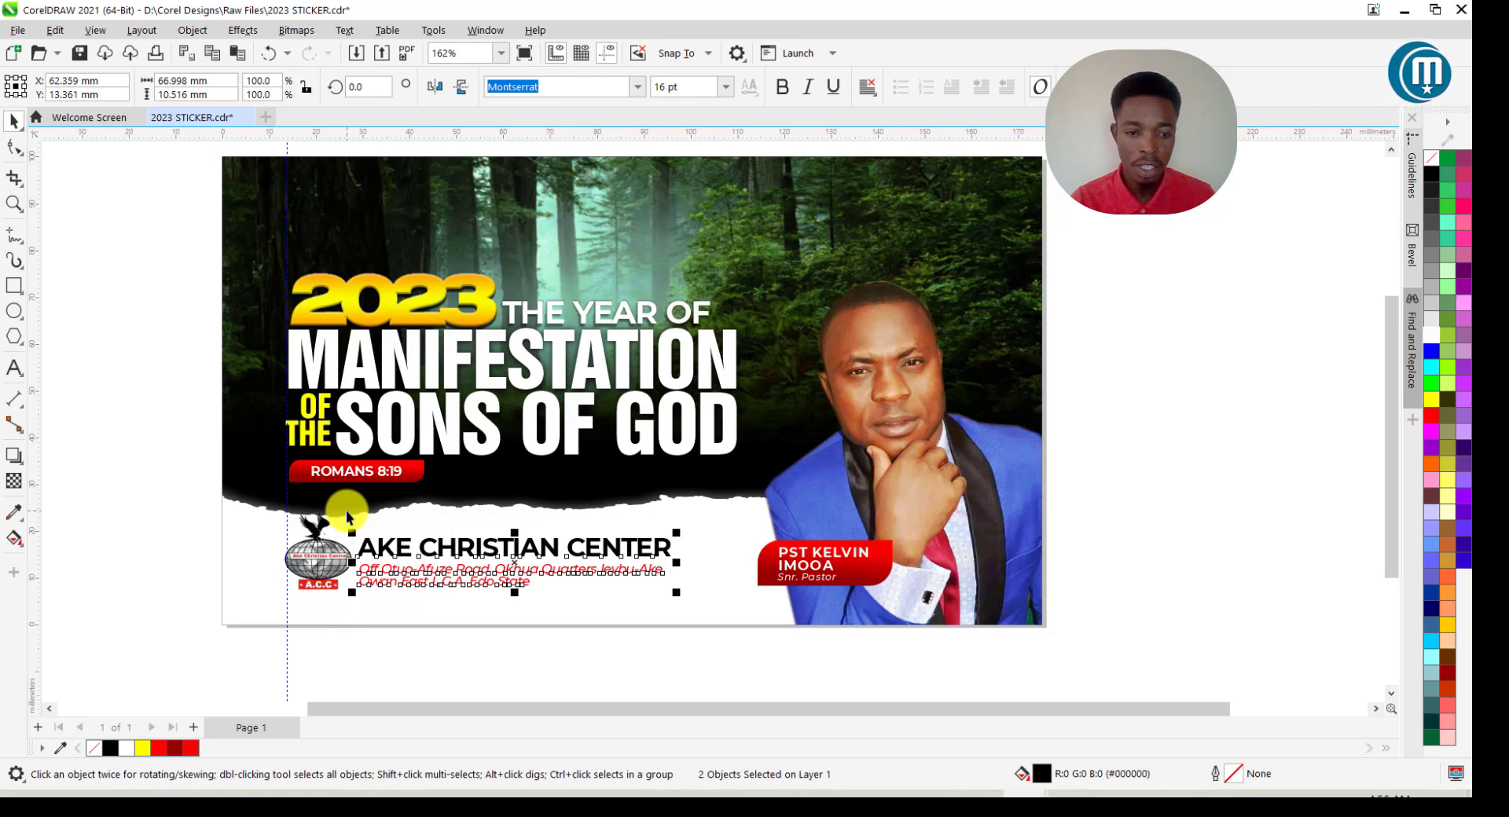
key(Right)
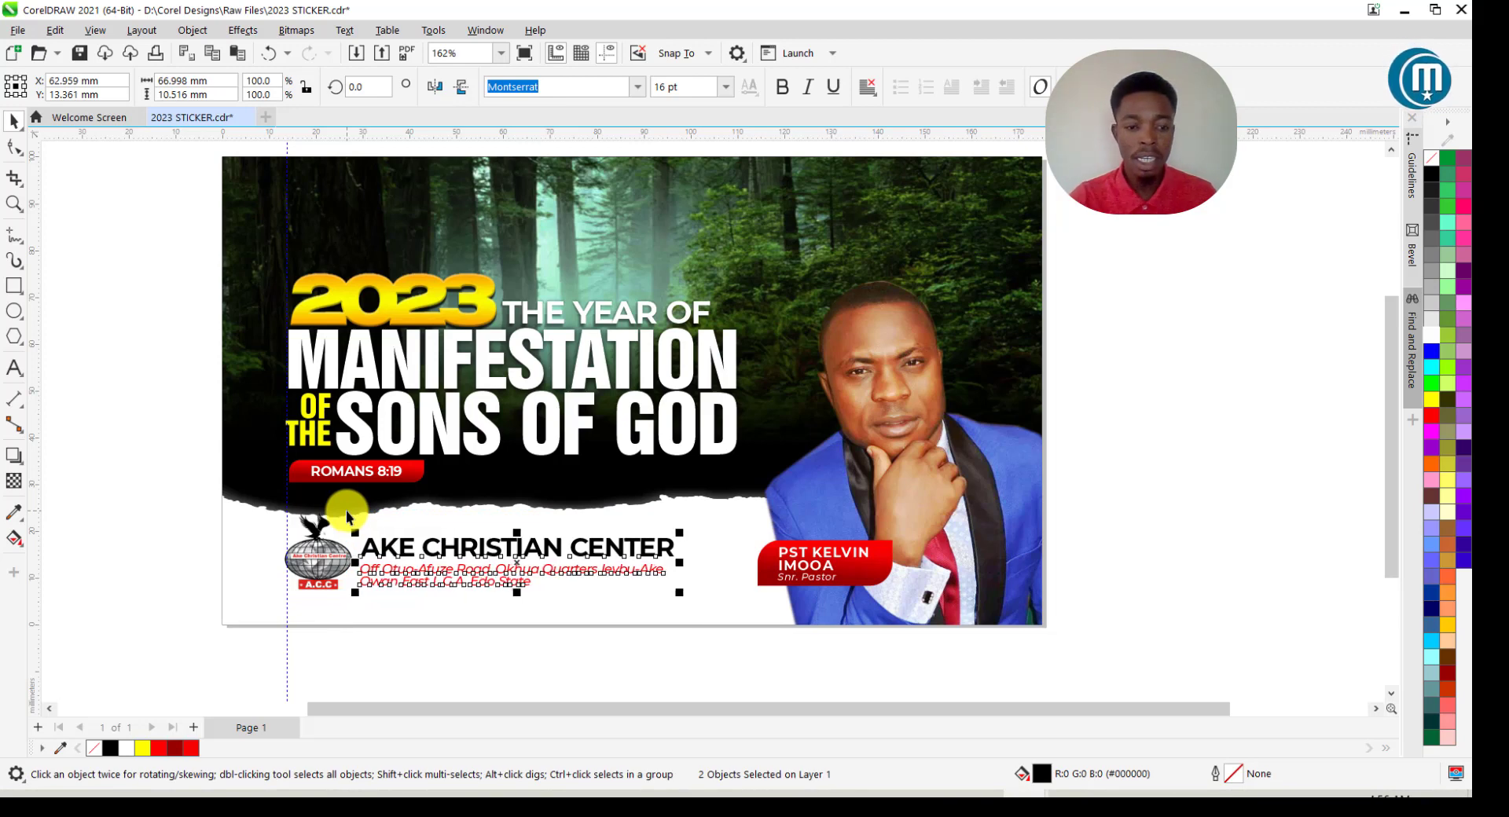
key(Right)
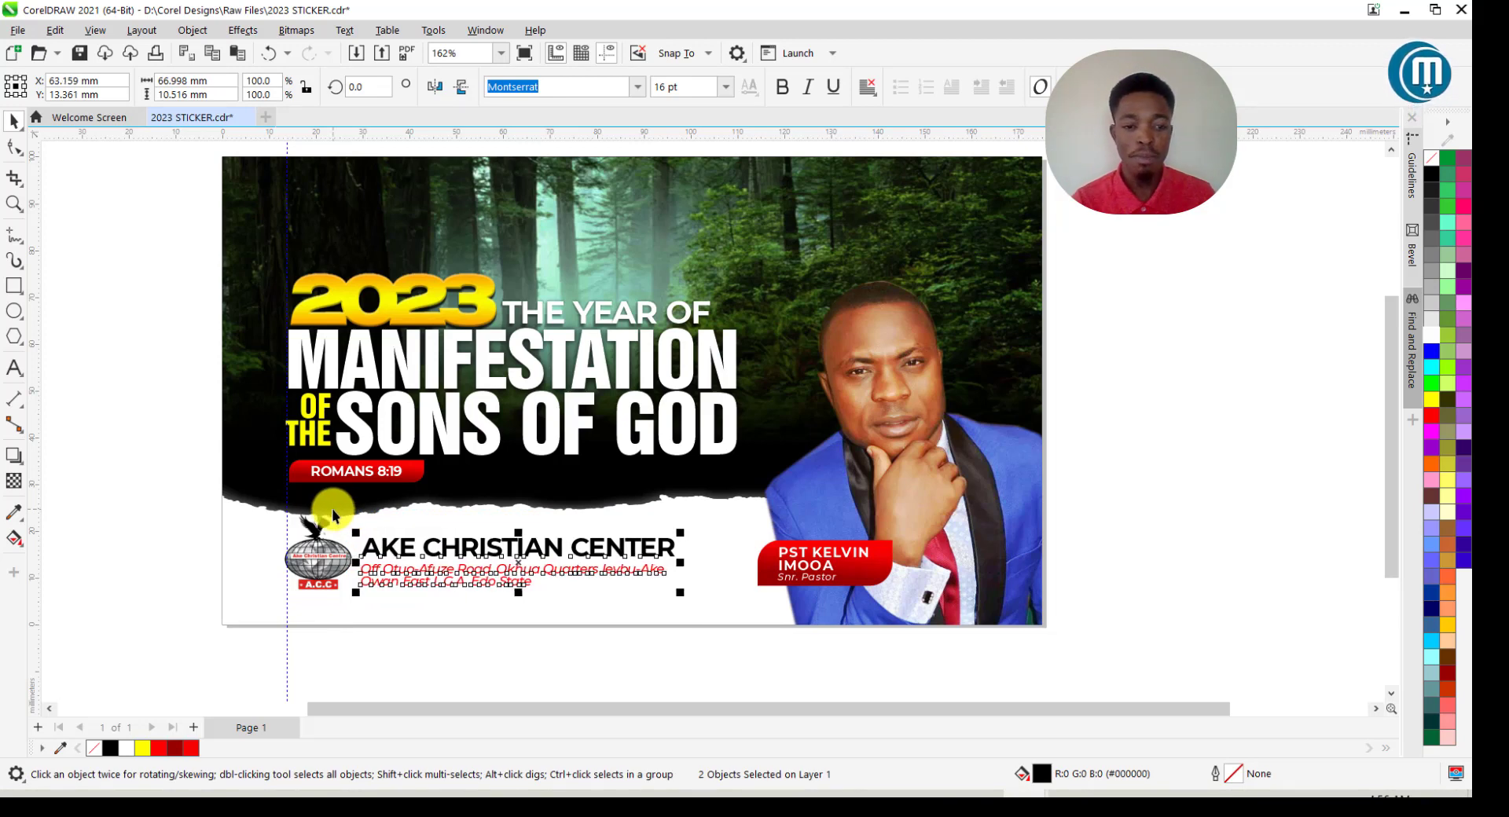
click(169, 514)
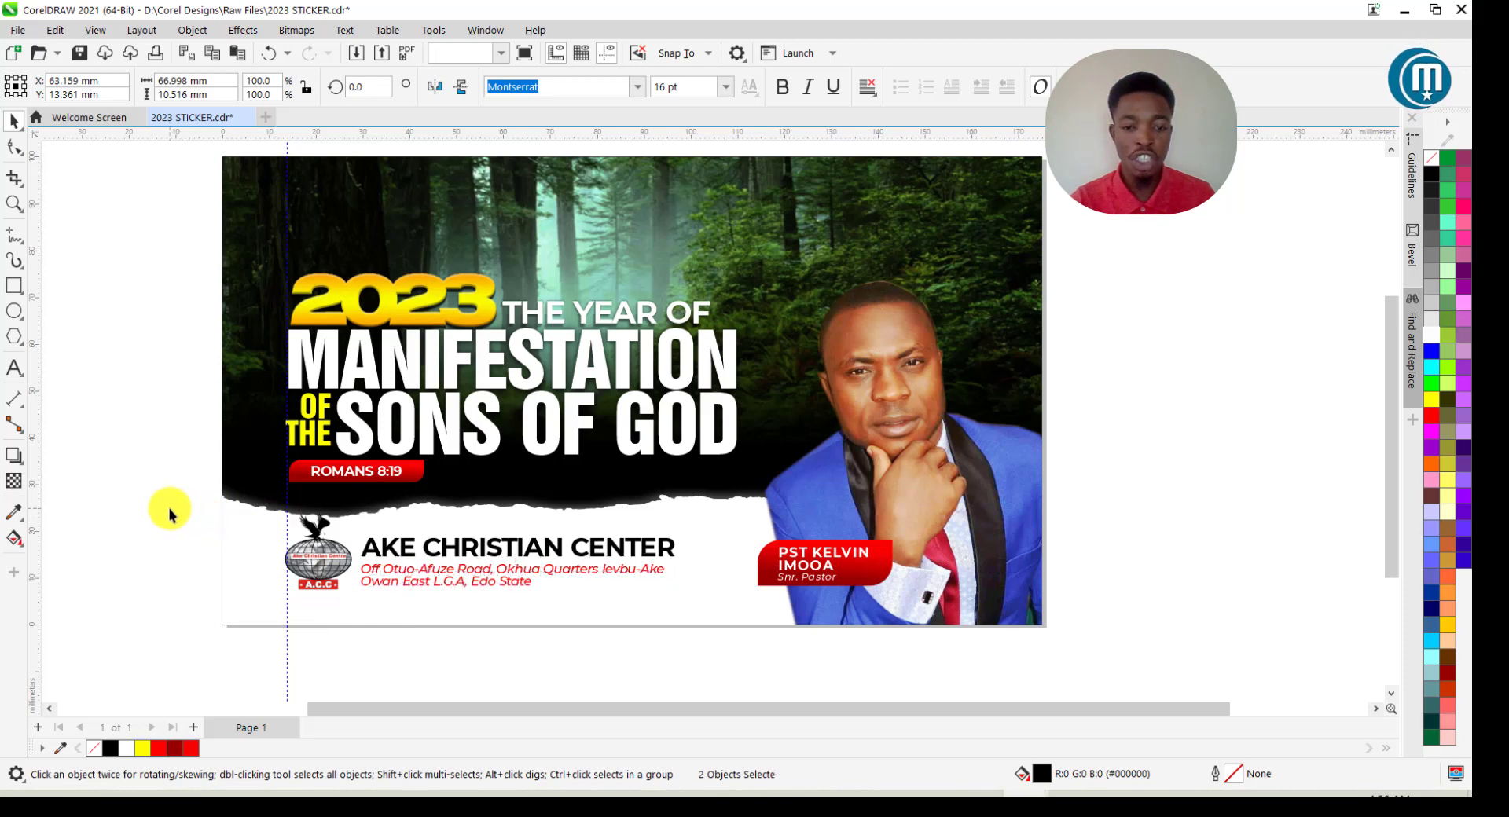
drag(702, 667, 330, 502)
key(Up)
key(Up)
key(Up)
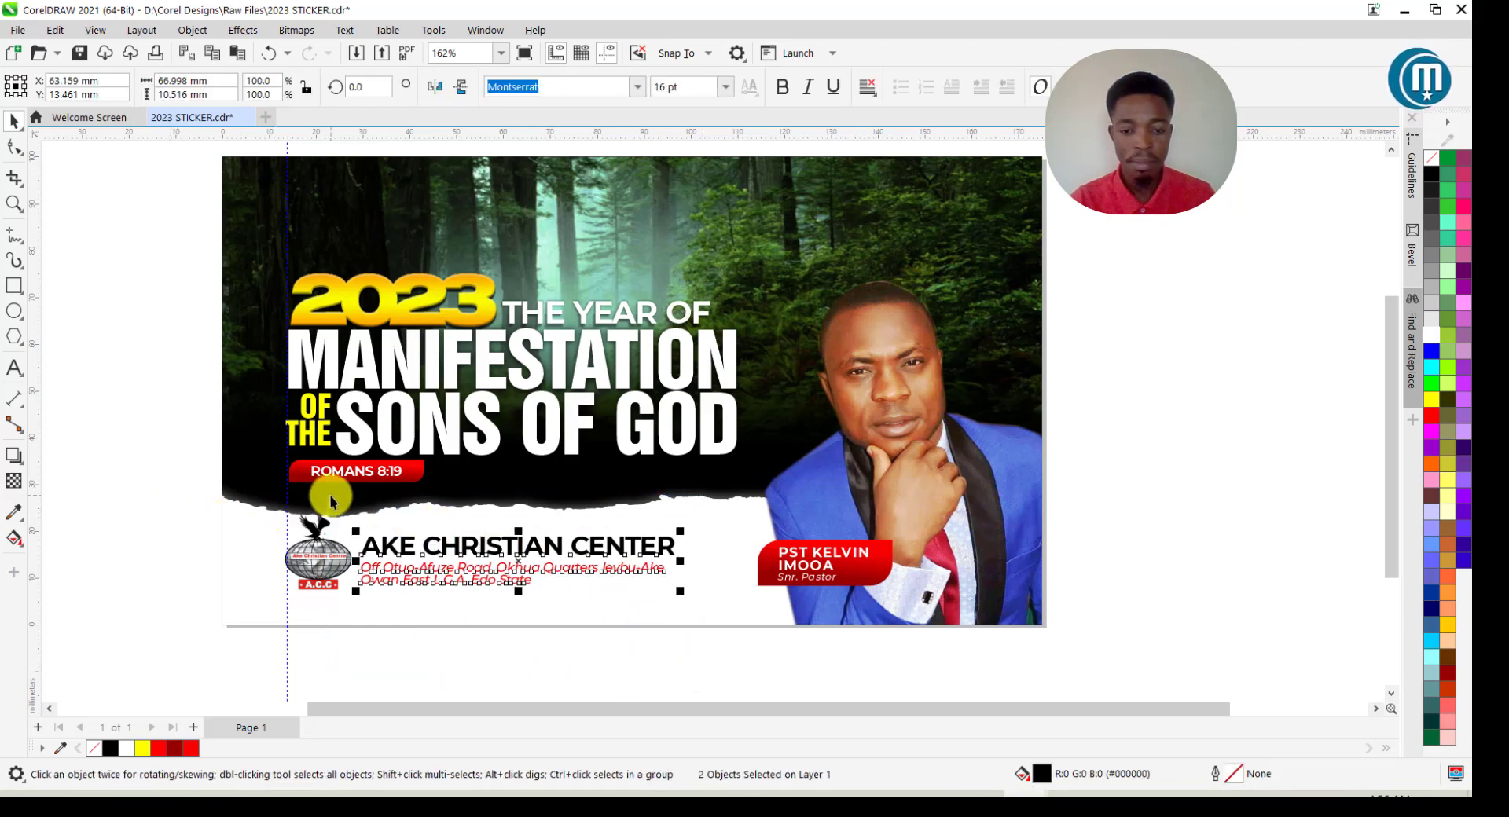
Stretch the yellow 2023 graphic taller by dragging its top handle upward.
click(648, 660)
scroll(660, 649, down, 1)
scroll(468, 448, up, 2)
click(495, 367)
drag(459, 318, 458, 306)
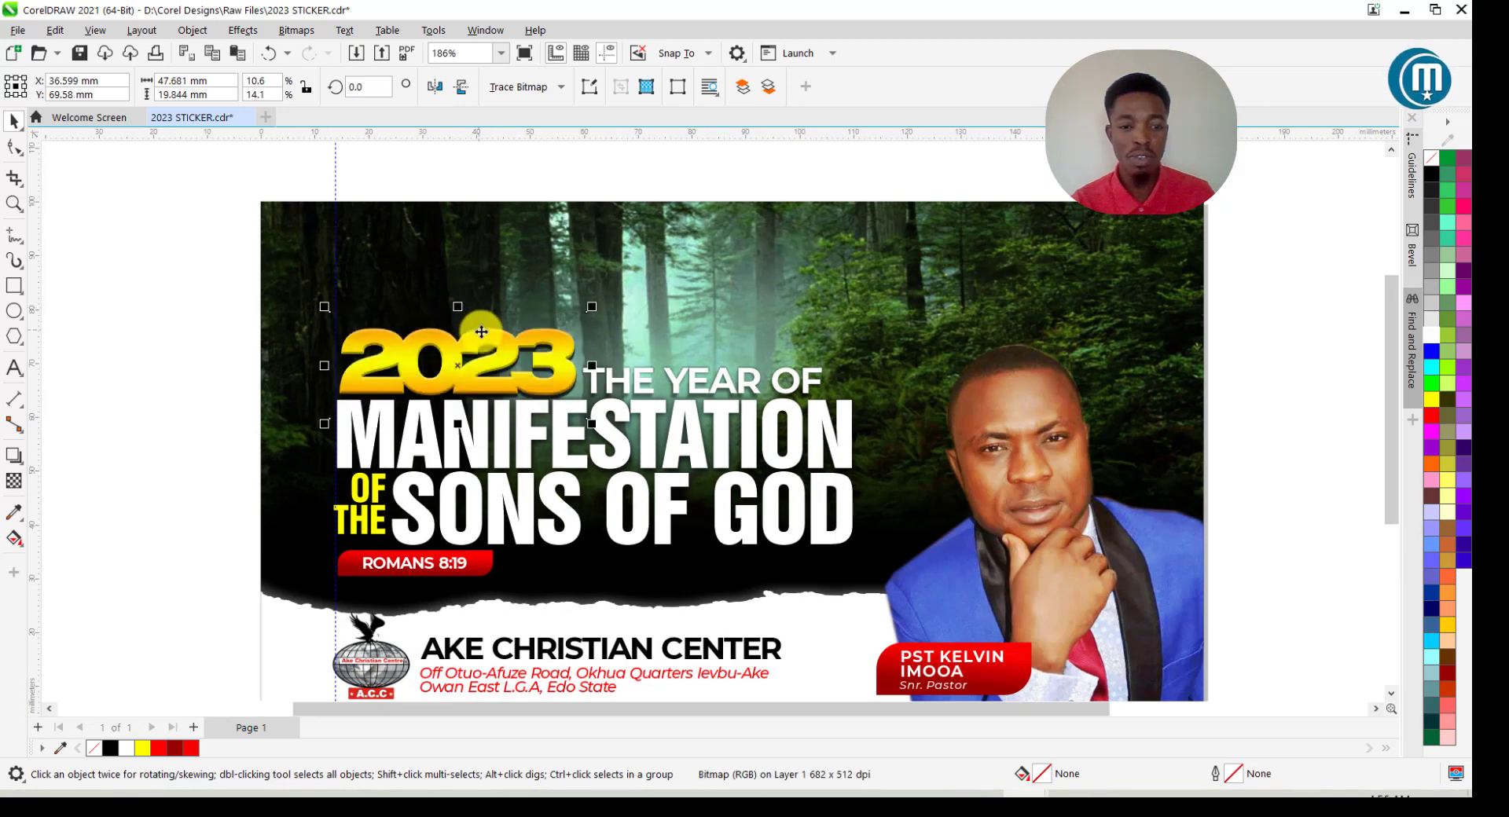
Shift the 2023 graphic slightly left and zoom in to review the sticker.
scroll(358, 381, up, 2)
scroll(356, 376, up, 1)
drag(356, 376, 352, 377)
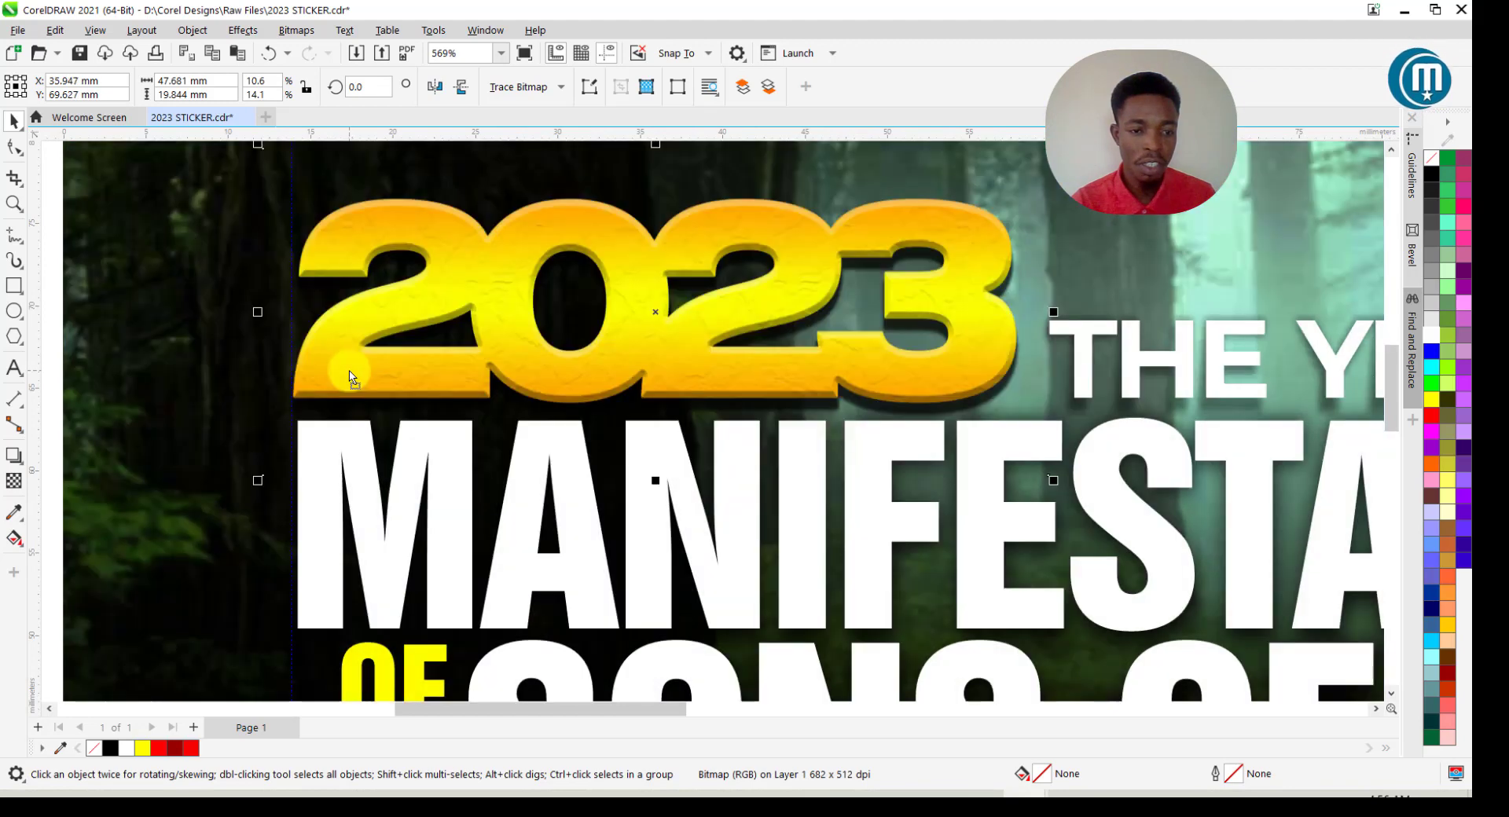
scroll(351, 378, down, 3)
scroll(705, 406, up, 1)
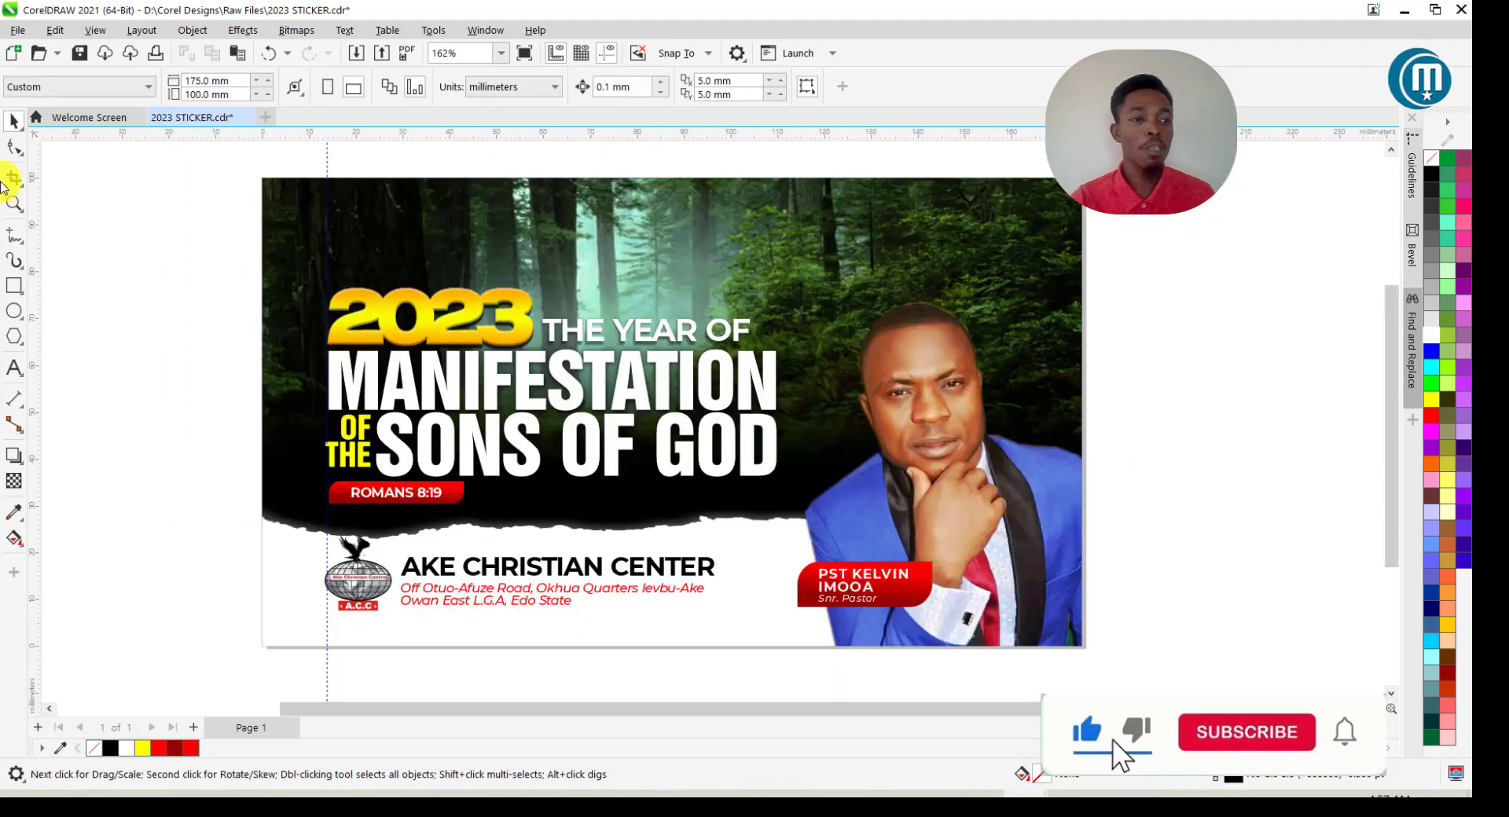
click(14, 203)
drag(248, 172, 1104, 633)
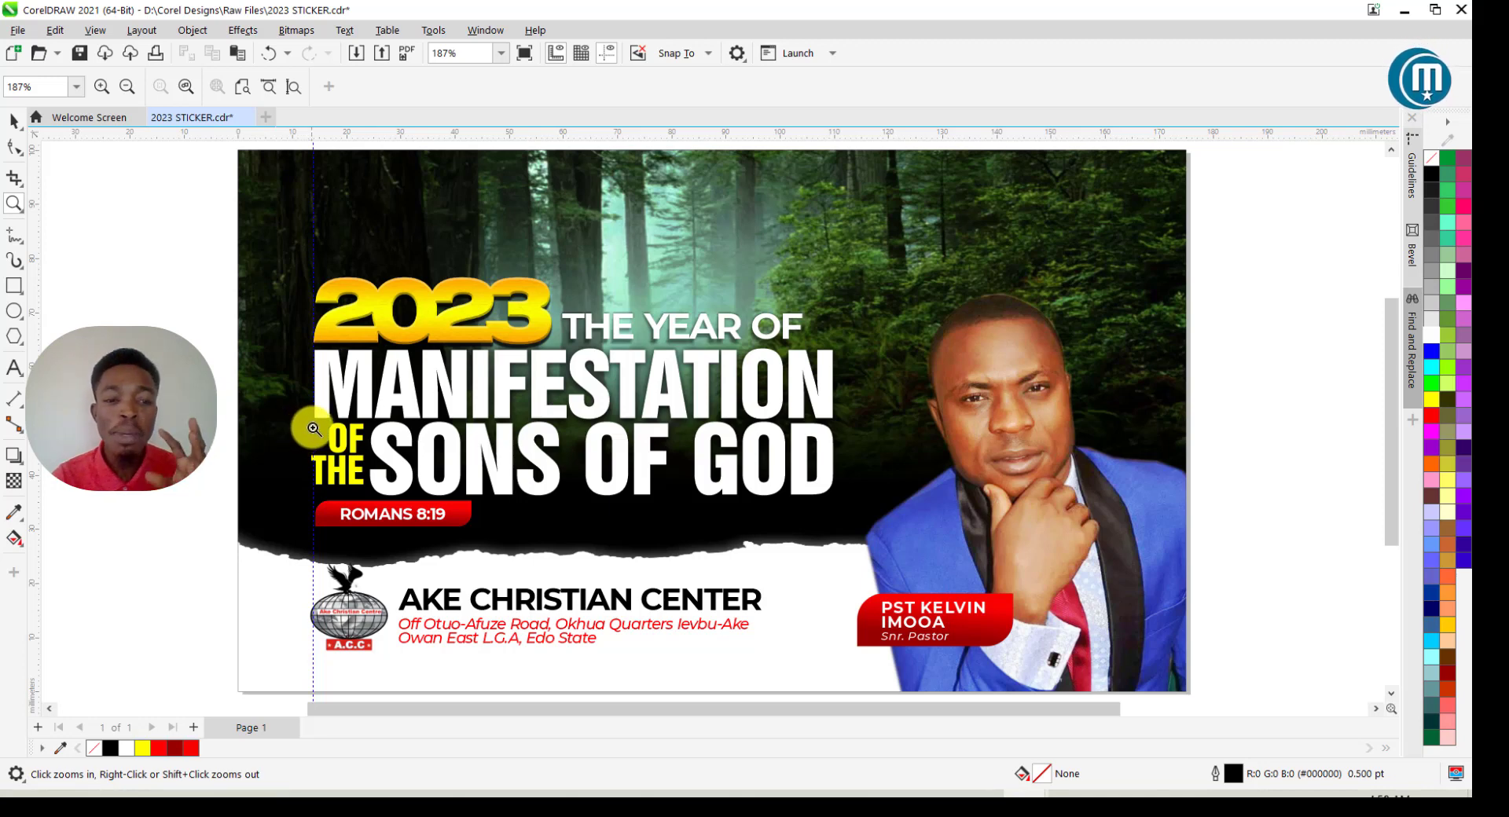
drag(306, 405, 362, 505)
scroll(699, 479, down, 1)
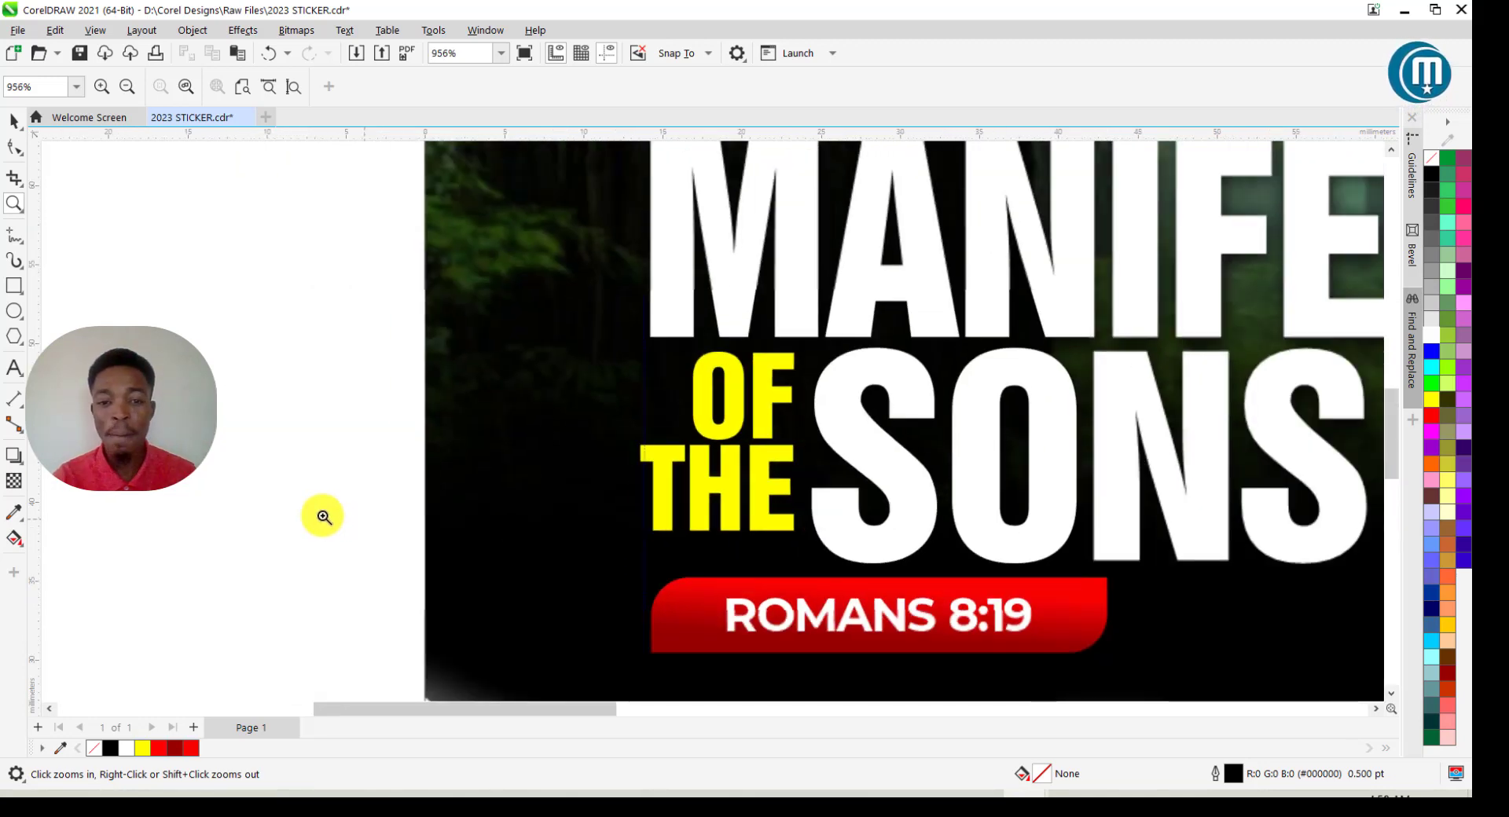
scroll(338, 477, down, 2)
drag(376, 302, 983, 572)
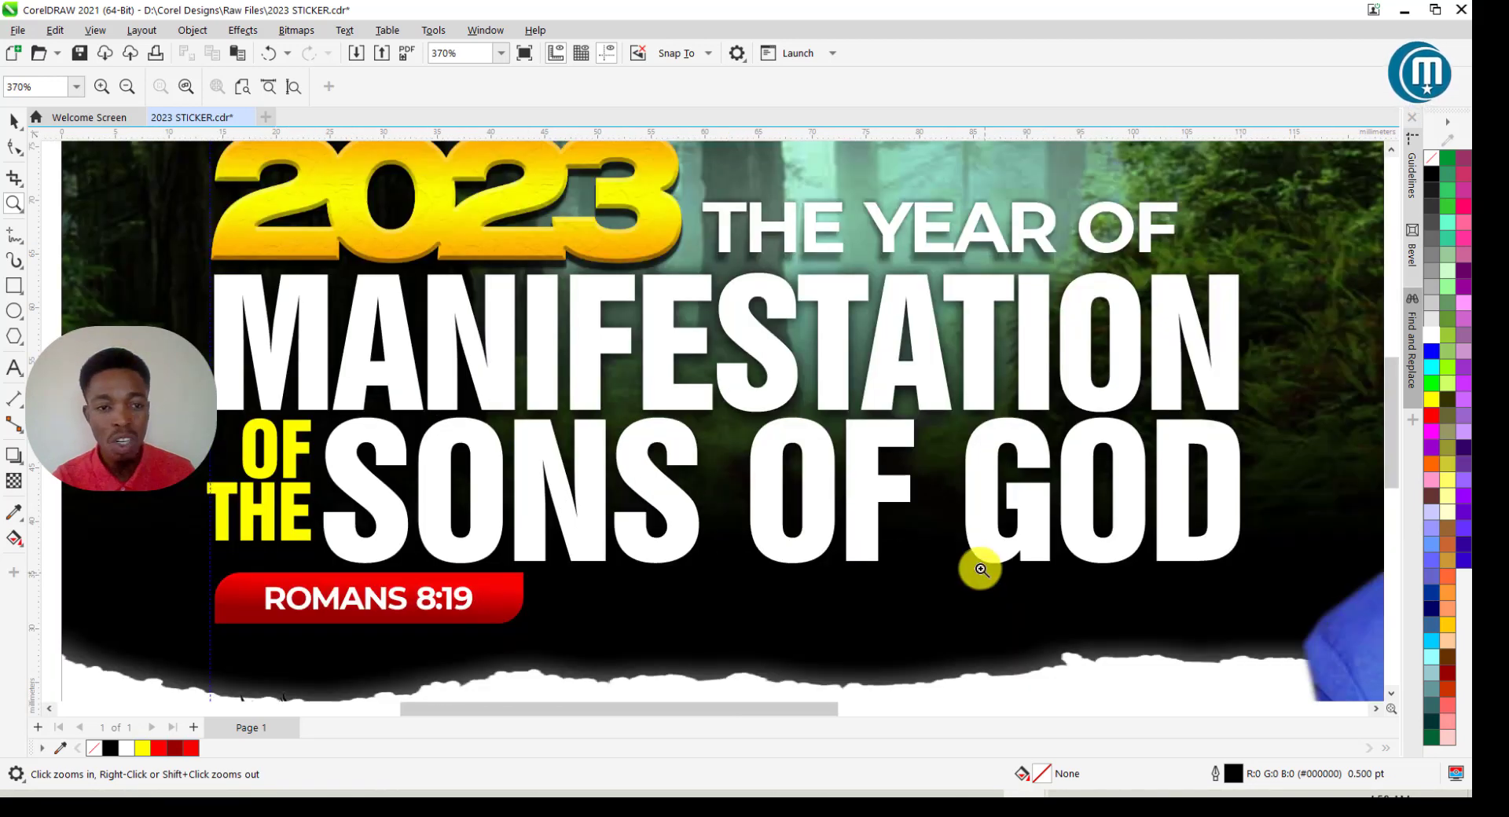
scroll(720, 549, down, 1)
drag(277, 224, 1135, 649)
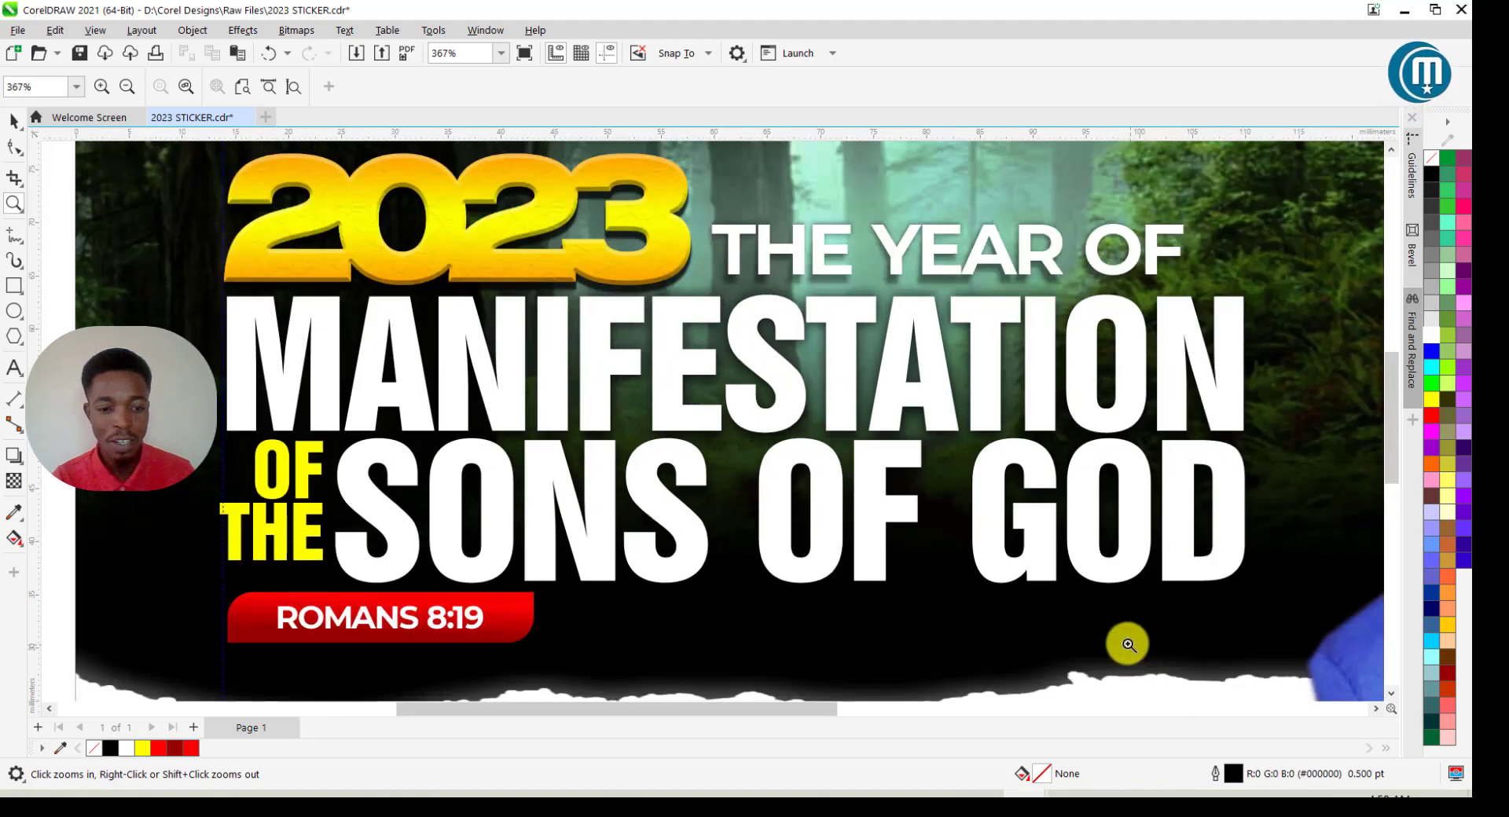
scroll(541, 482, down, 3)
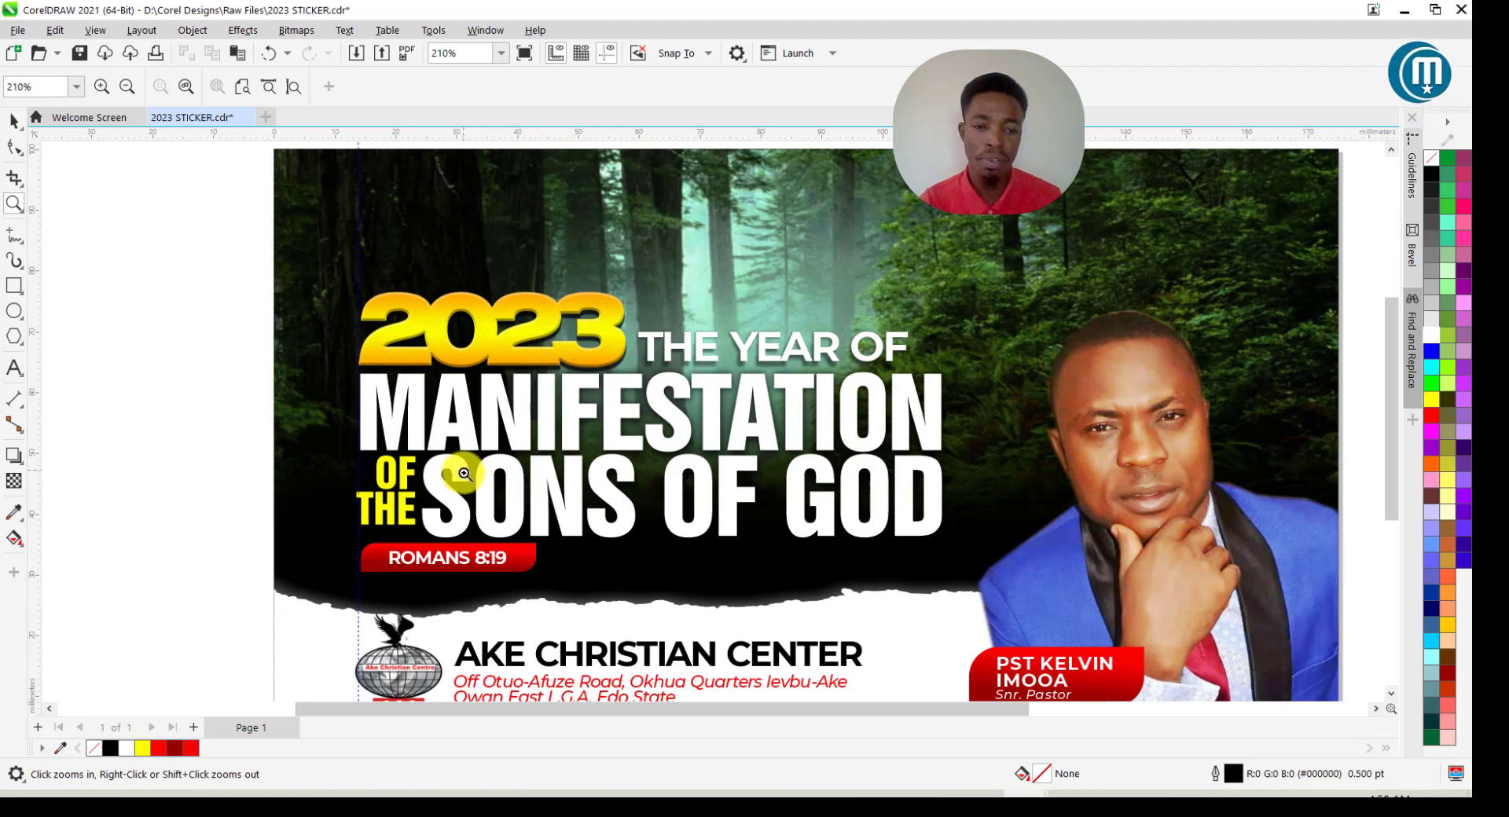
scroll(465, 470, down, 1)
scroll(465, 470, down, 2)
drag(339, 273, 1000, 656)
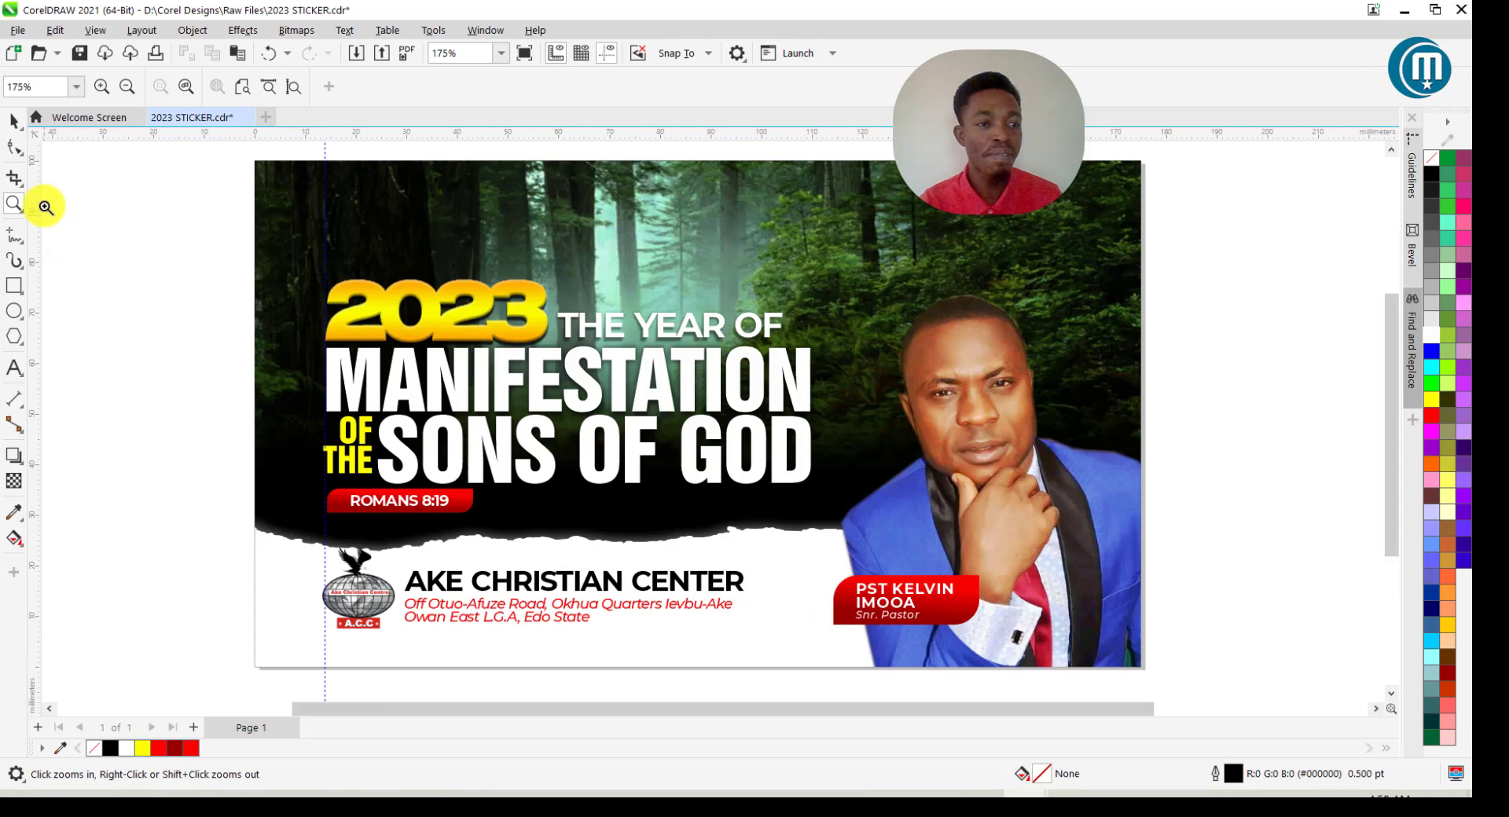
click(14, 121)
scroll(225, 436, down, 1)
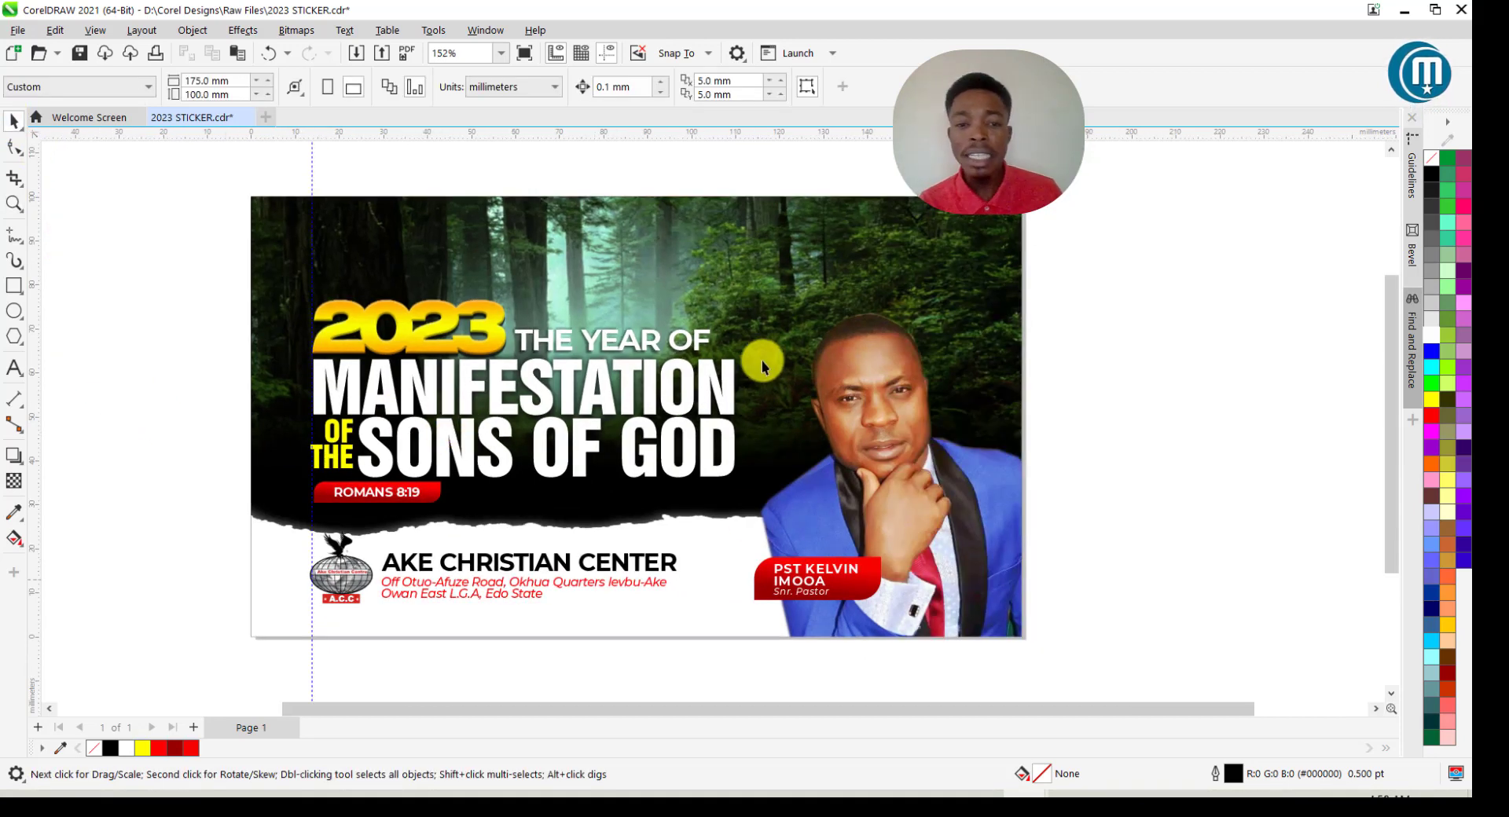
Raise THE YEAR OF, break YEAR OF onto a second line, and tighten the line spacing.
drag(640, 349, 646, 319)
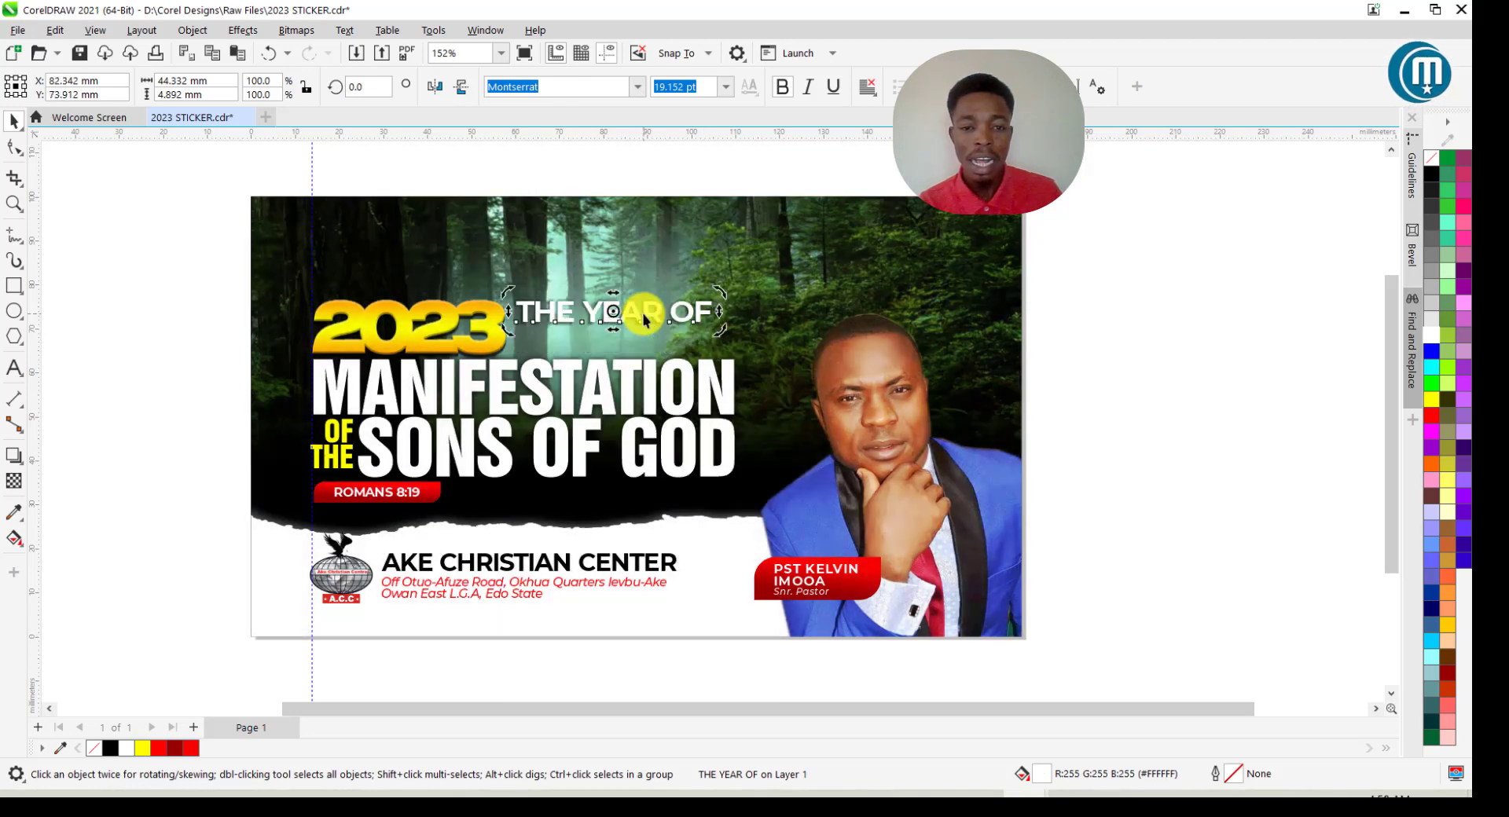
double_click(640, 313)
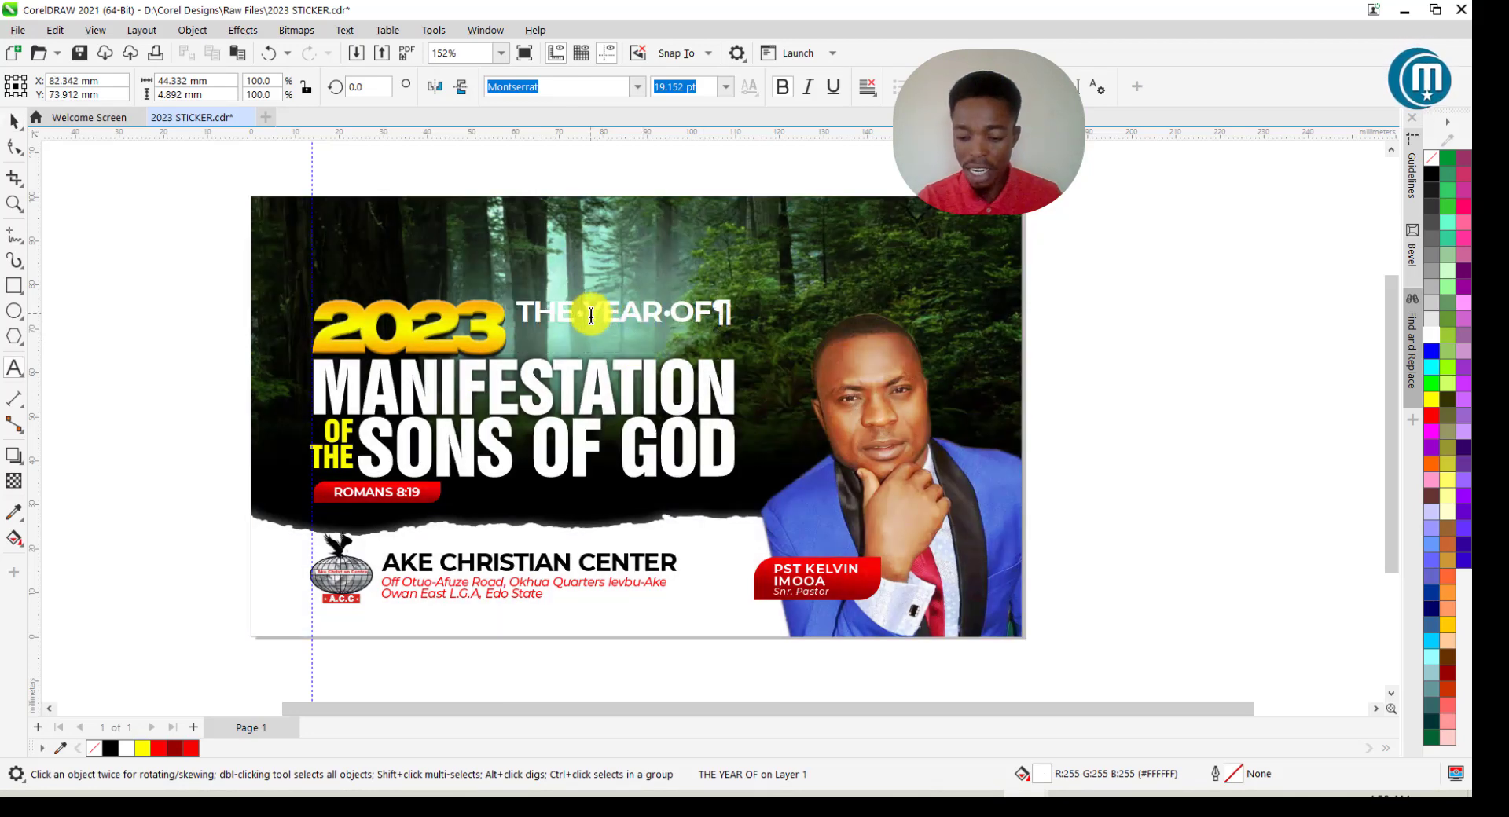
key(Return)
click(14, 121)
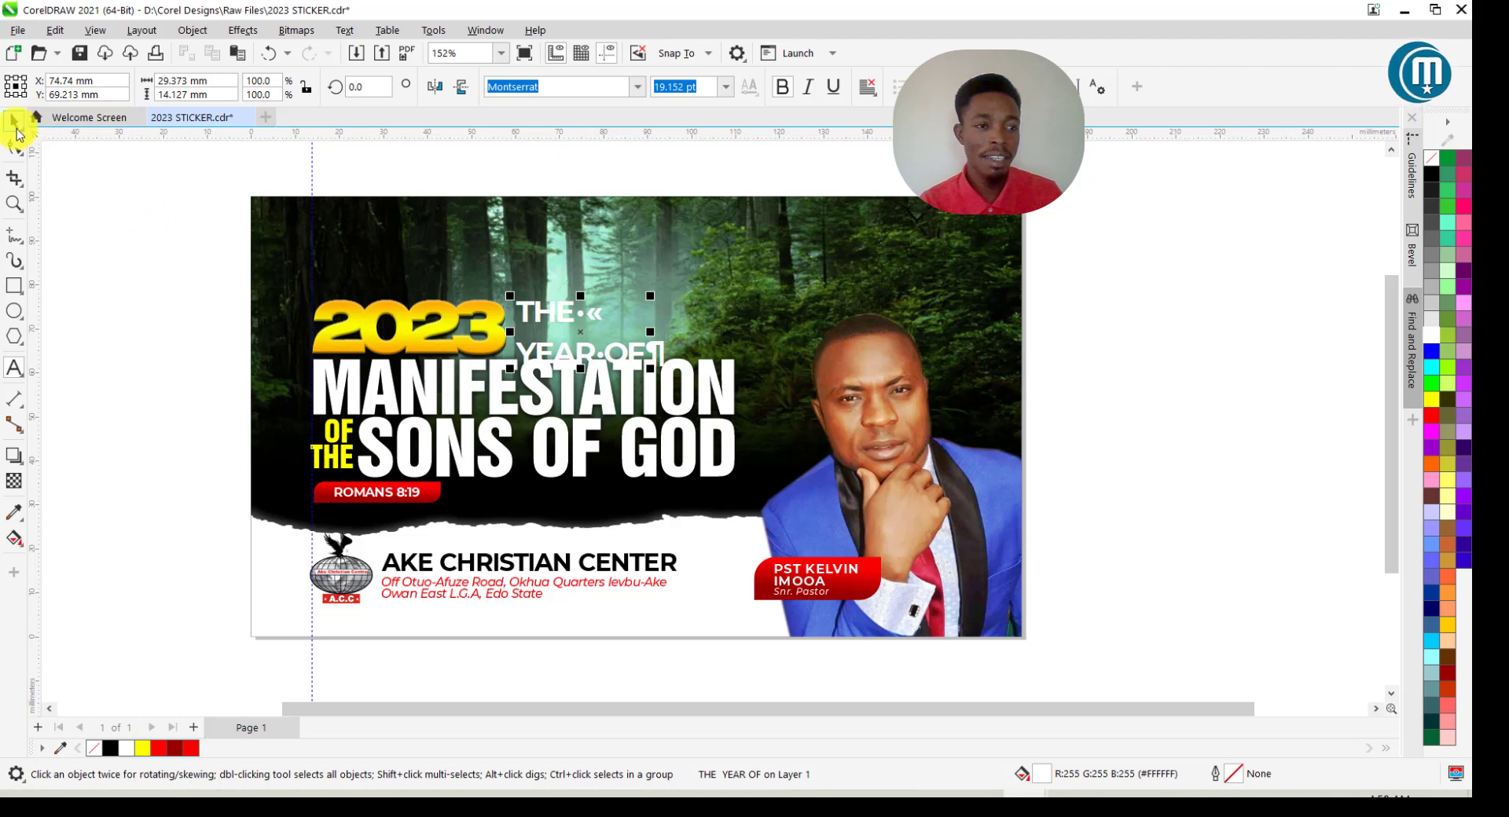
key(F10)
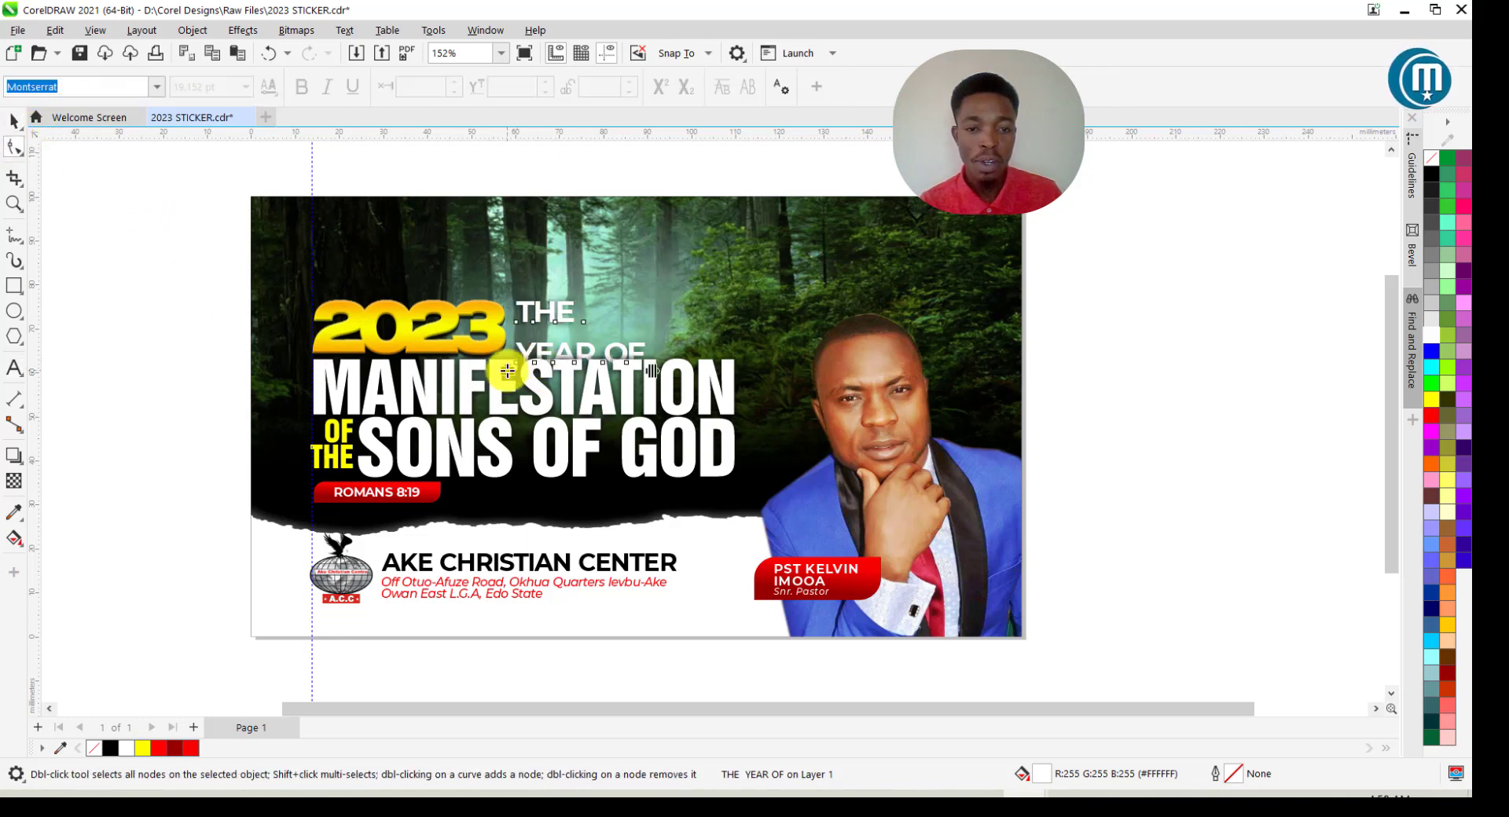
drag(506, 354, 507, 338)
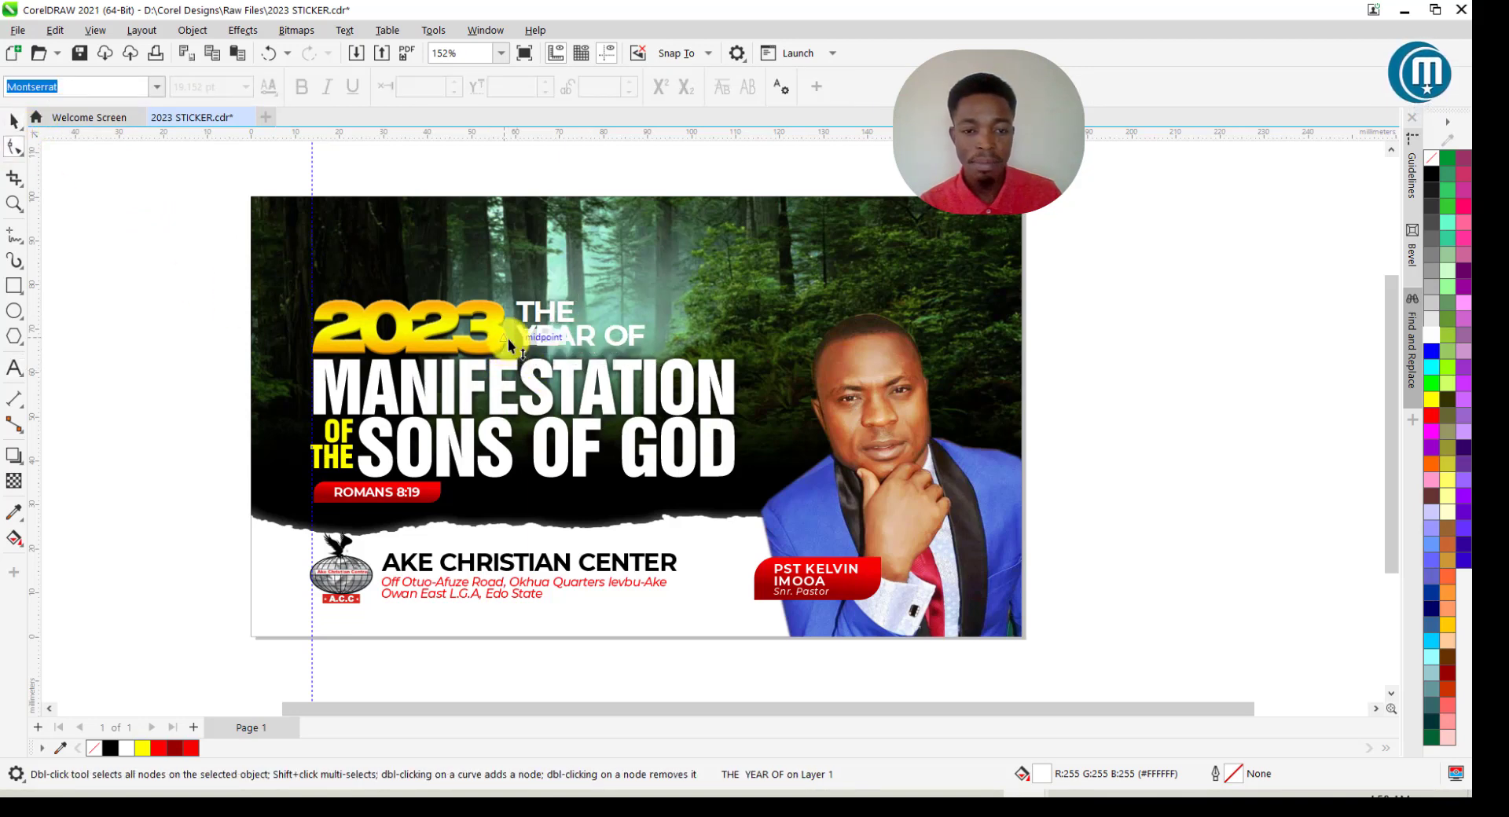
click(15, 123)
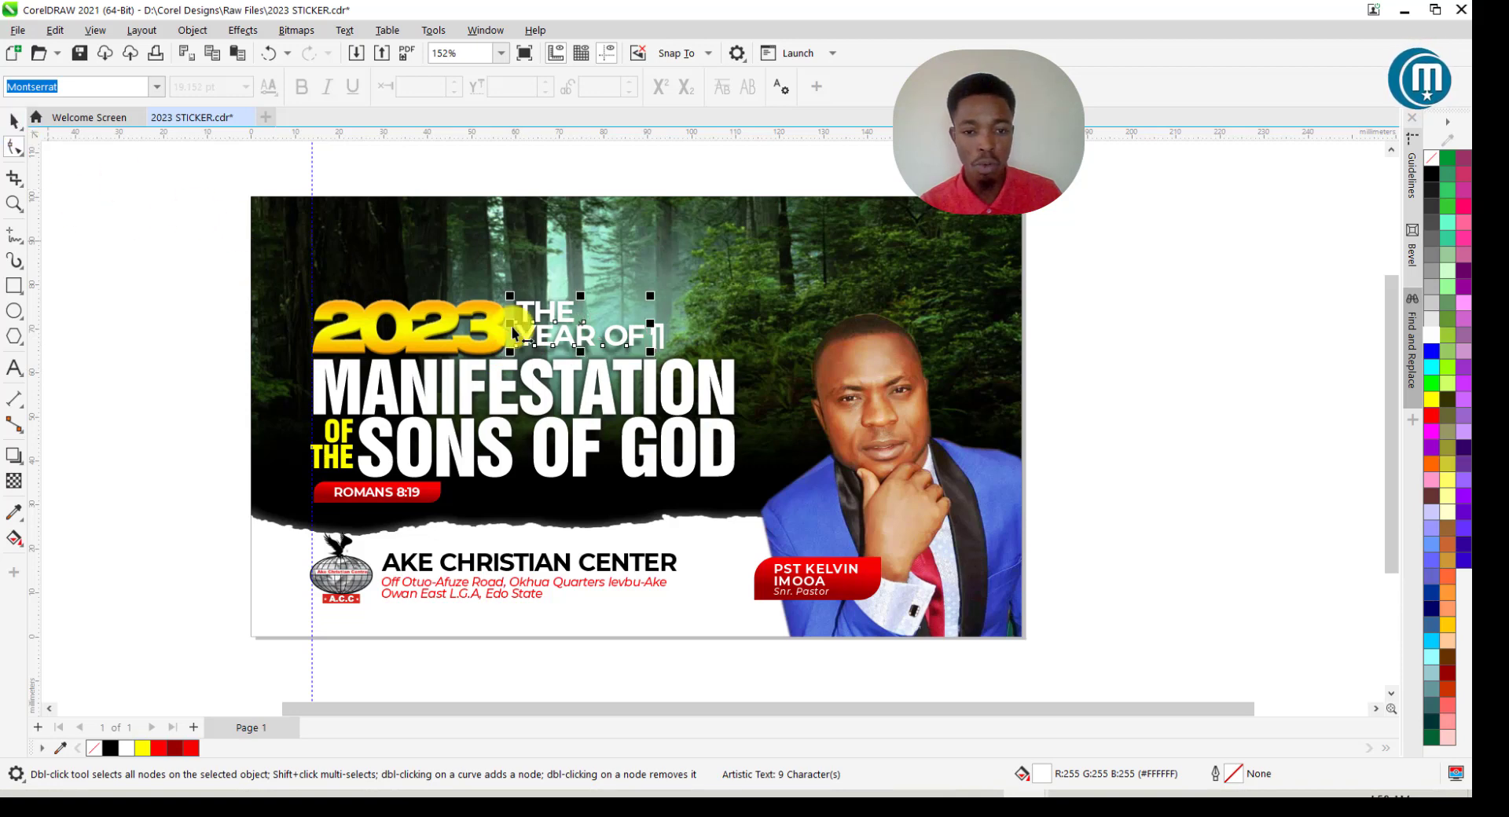
Move THE YEAR OF slightly down and zoom to frame the whole sticker.
scroll(657, 355, up, 2)
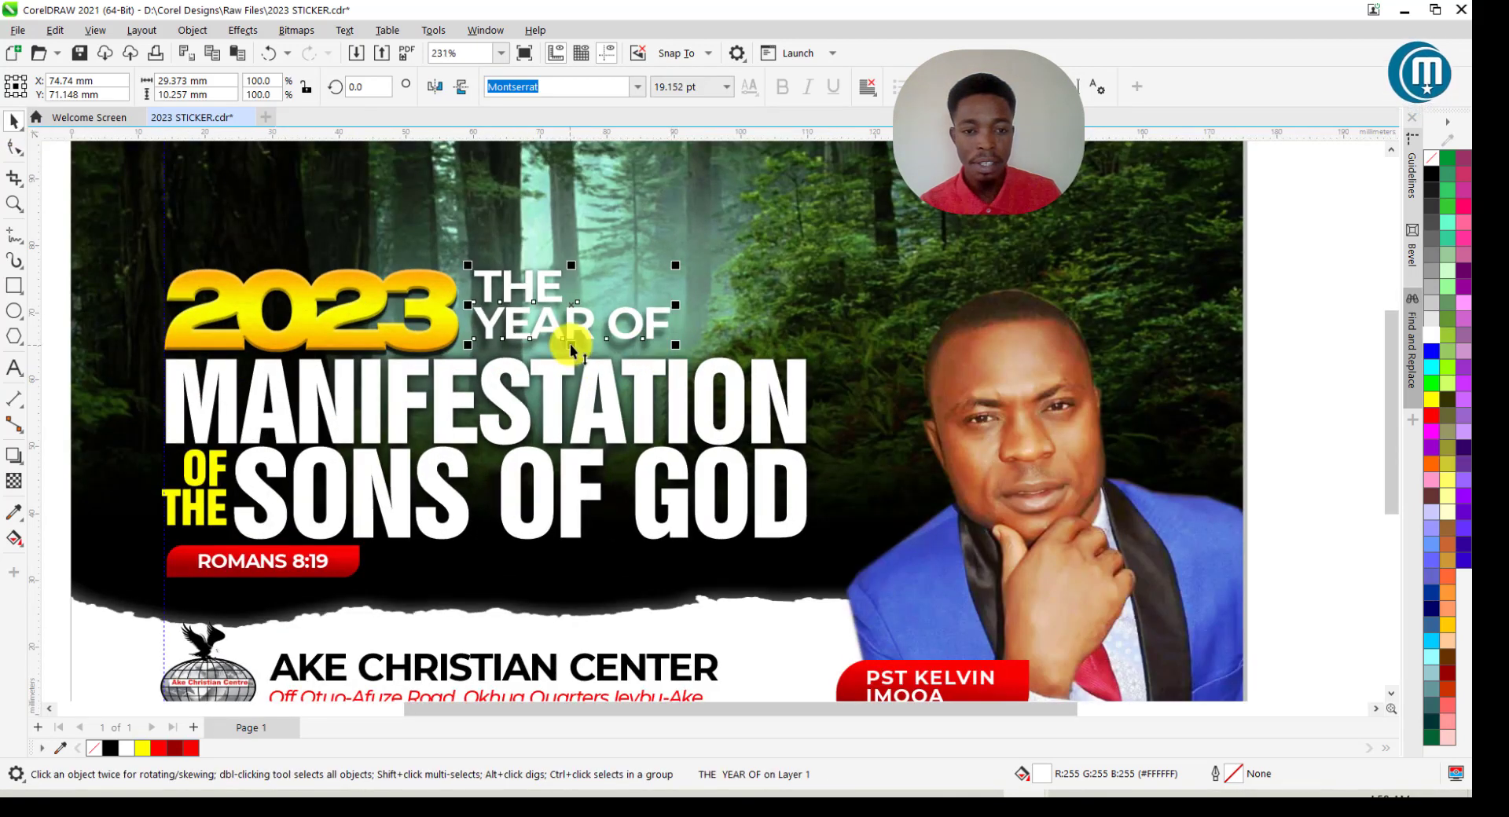
drag(573, 336, 571, 344)
scroll(570, 343, down, 1)
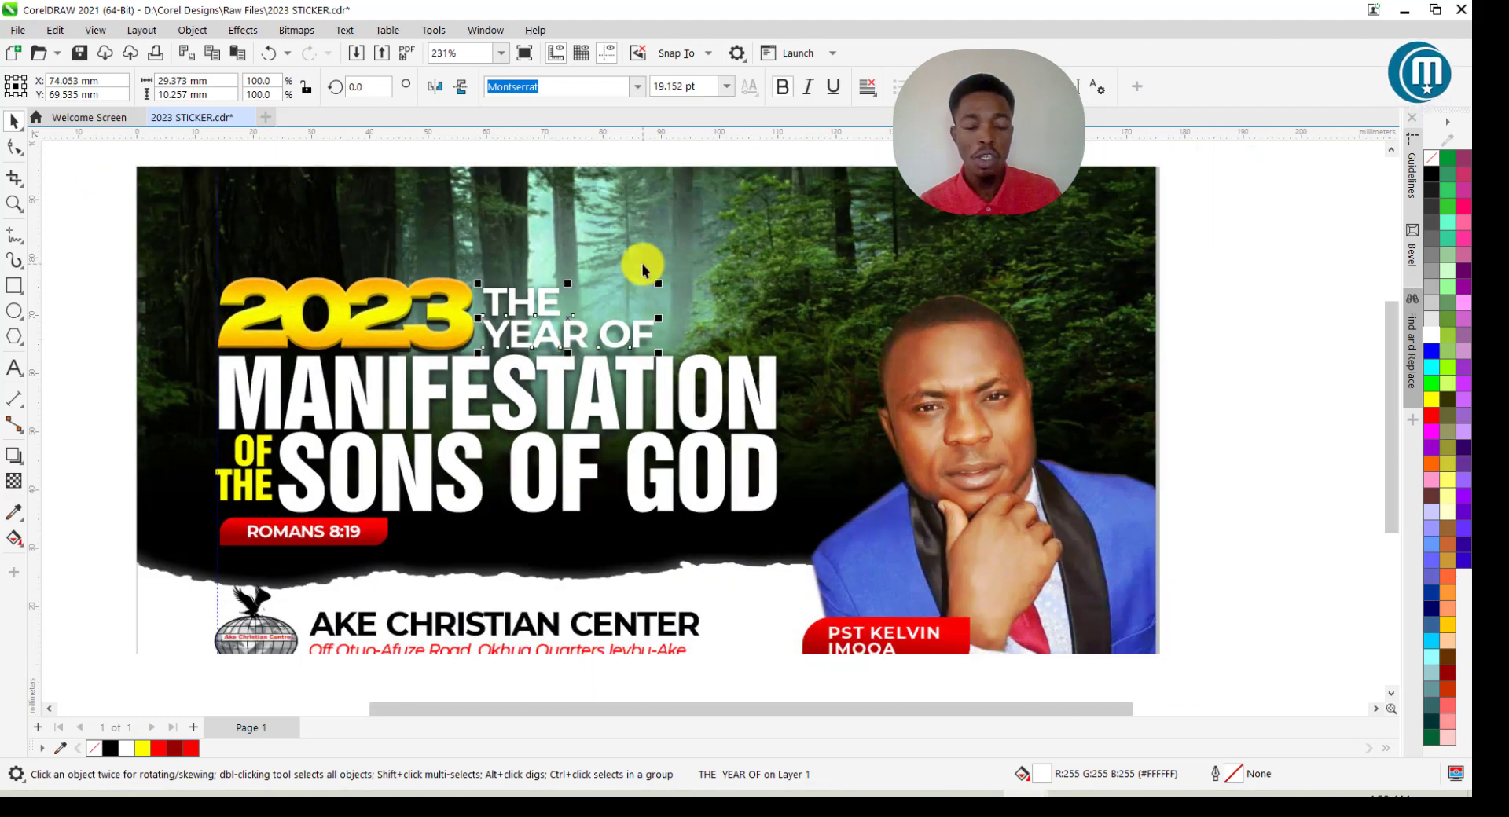
scroll(640, 263, down, 1)
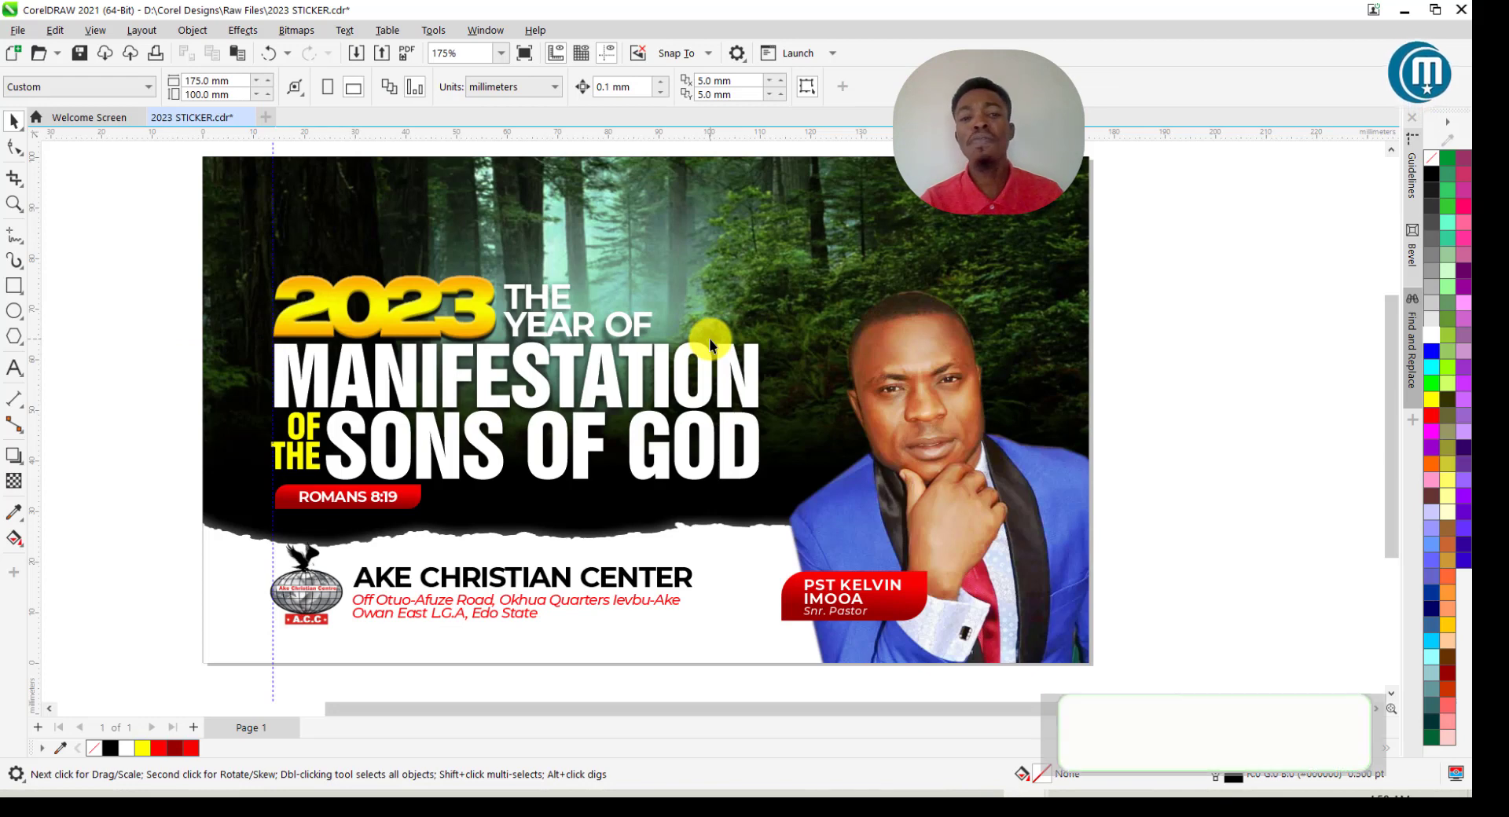
scroll(546, 329, down, 1)
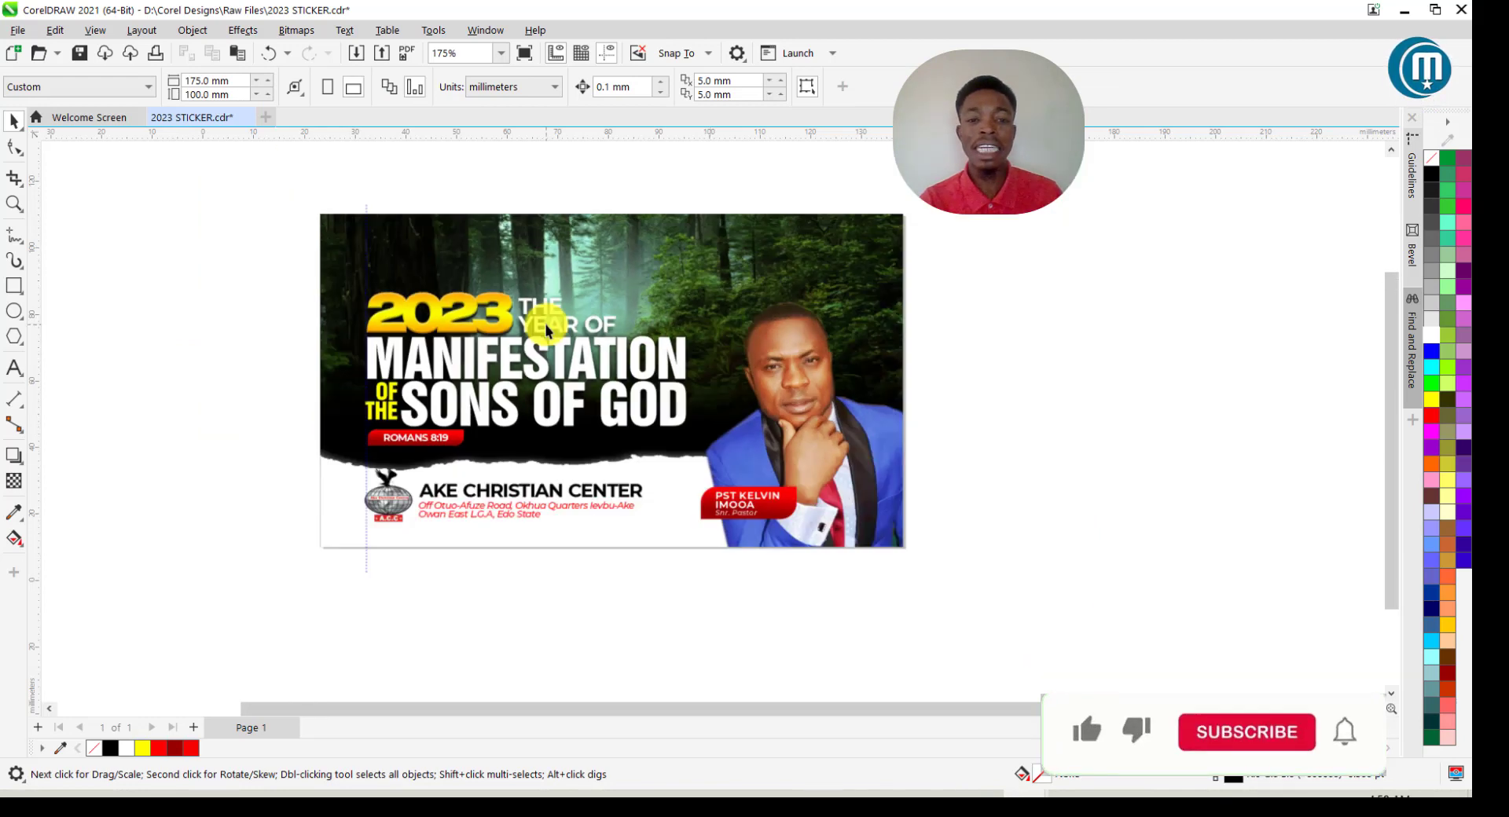
click(14, 203)
drag(301, 205, 919, 560)
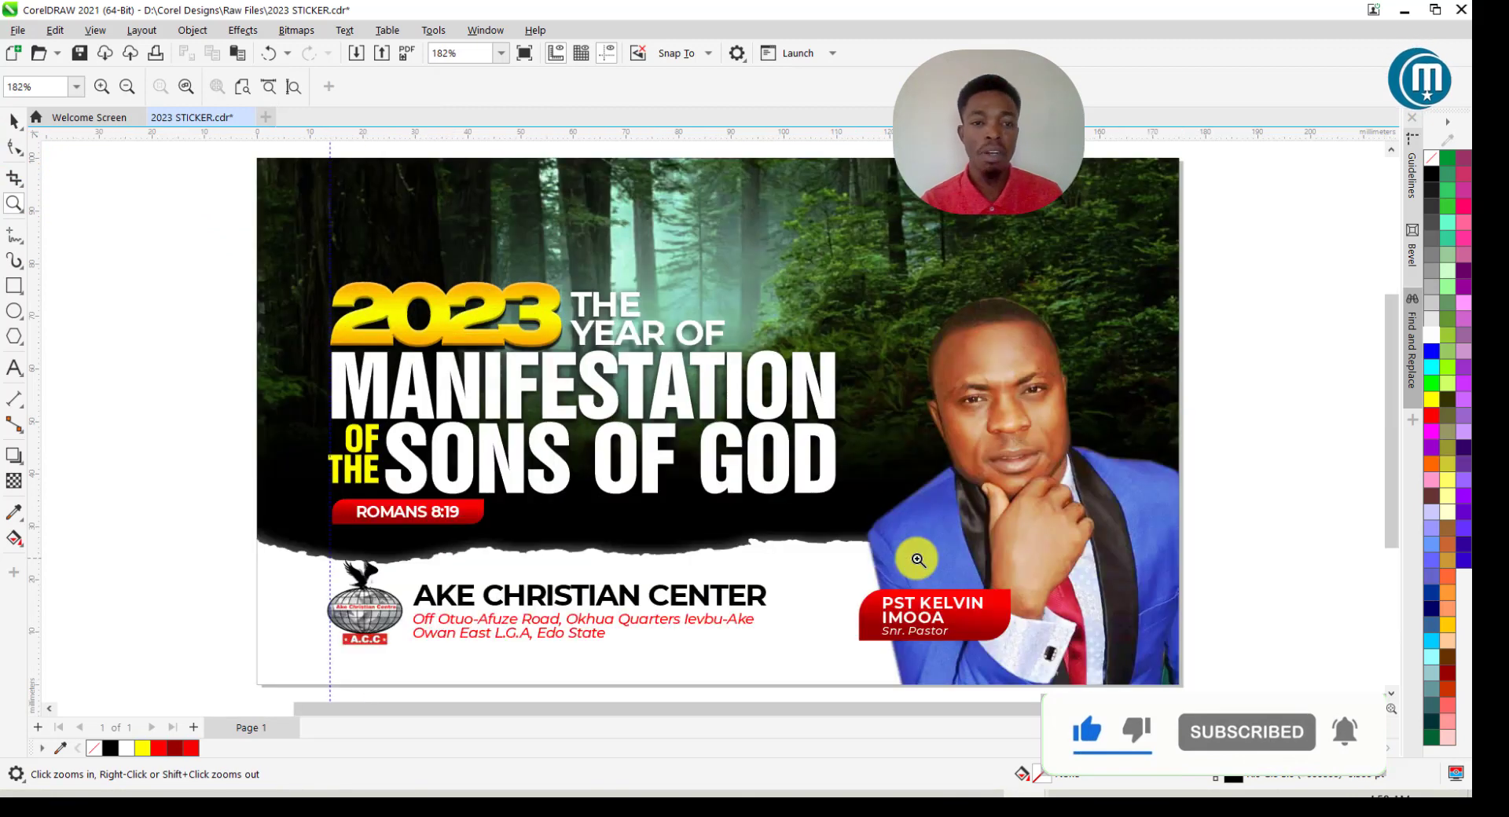